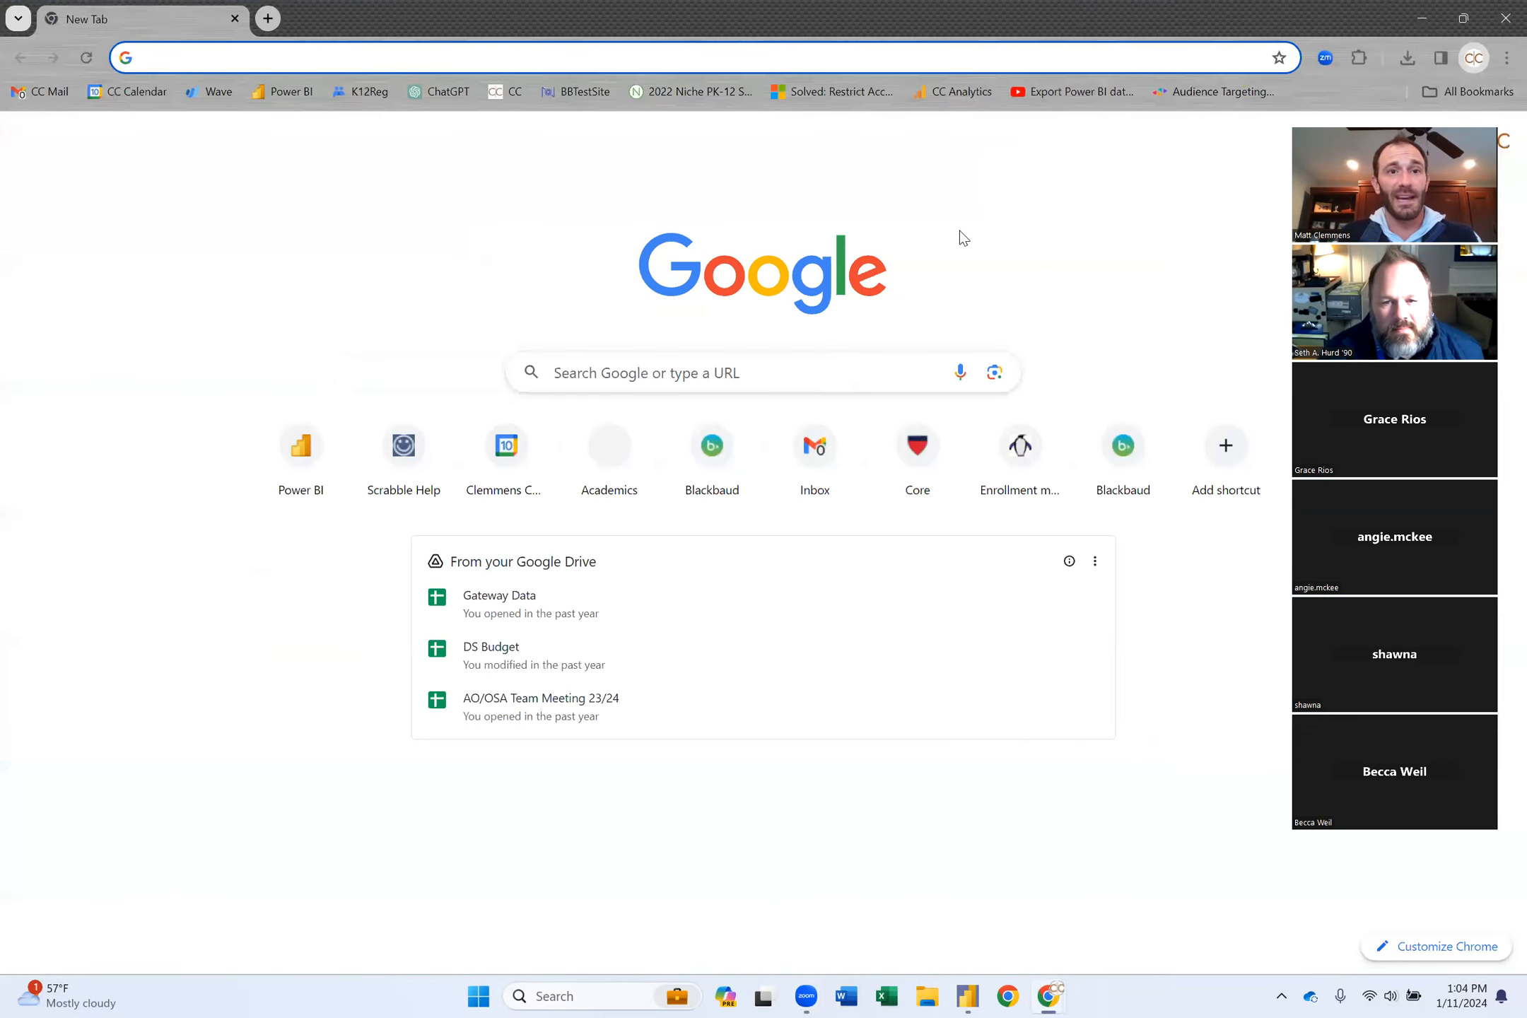
Load the school's Core site, berwickacademy.myschoolapp.com, in Chrome.
left_click(534, 52)
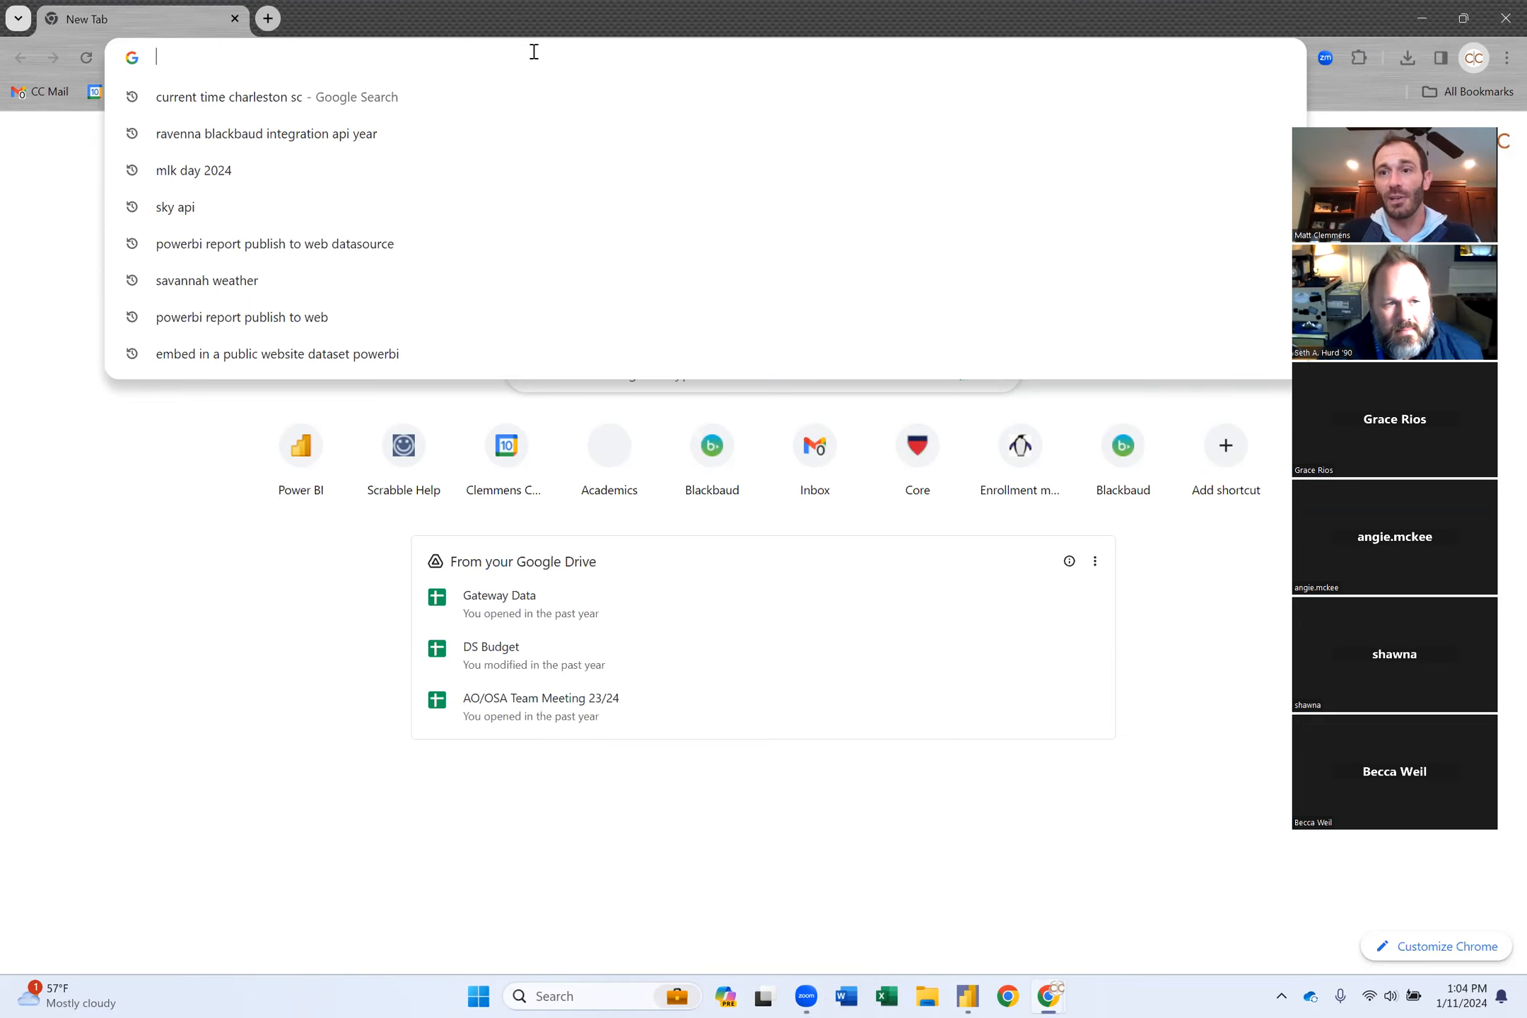
type("berwickacademy.myschoolapp.com")
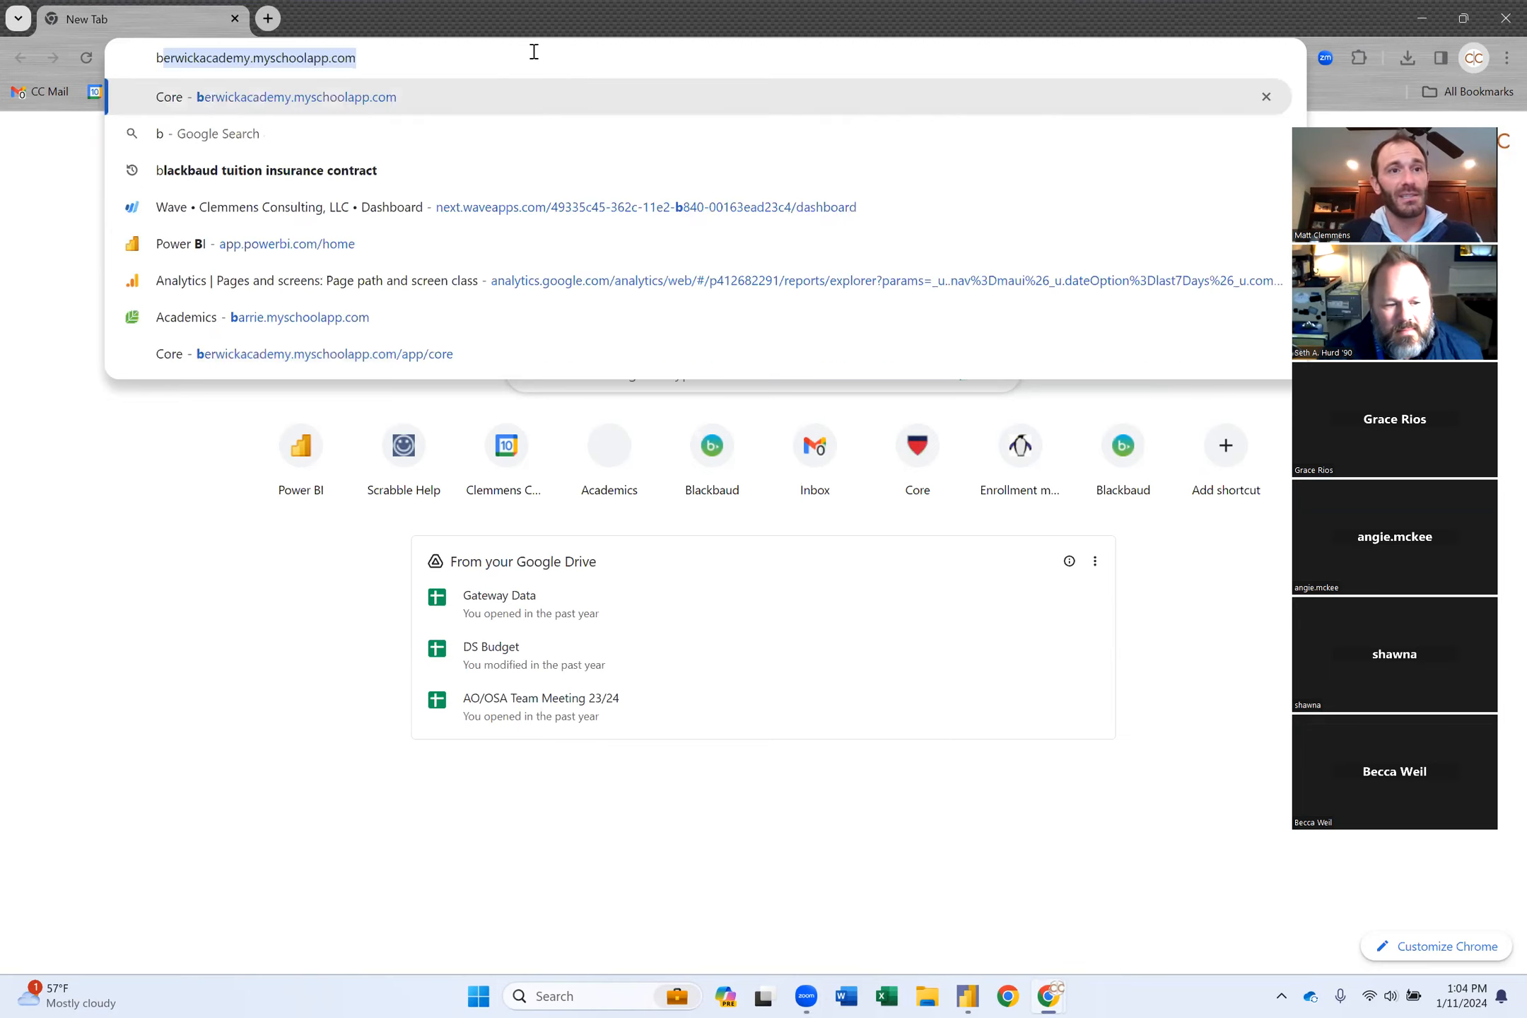
key("Return")
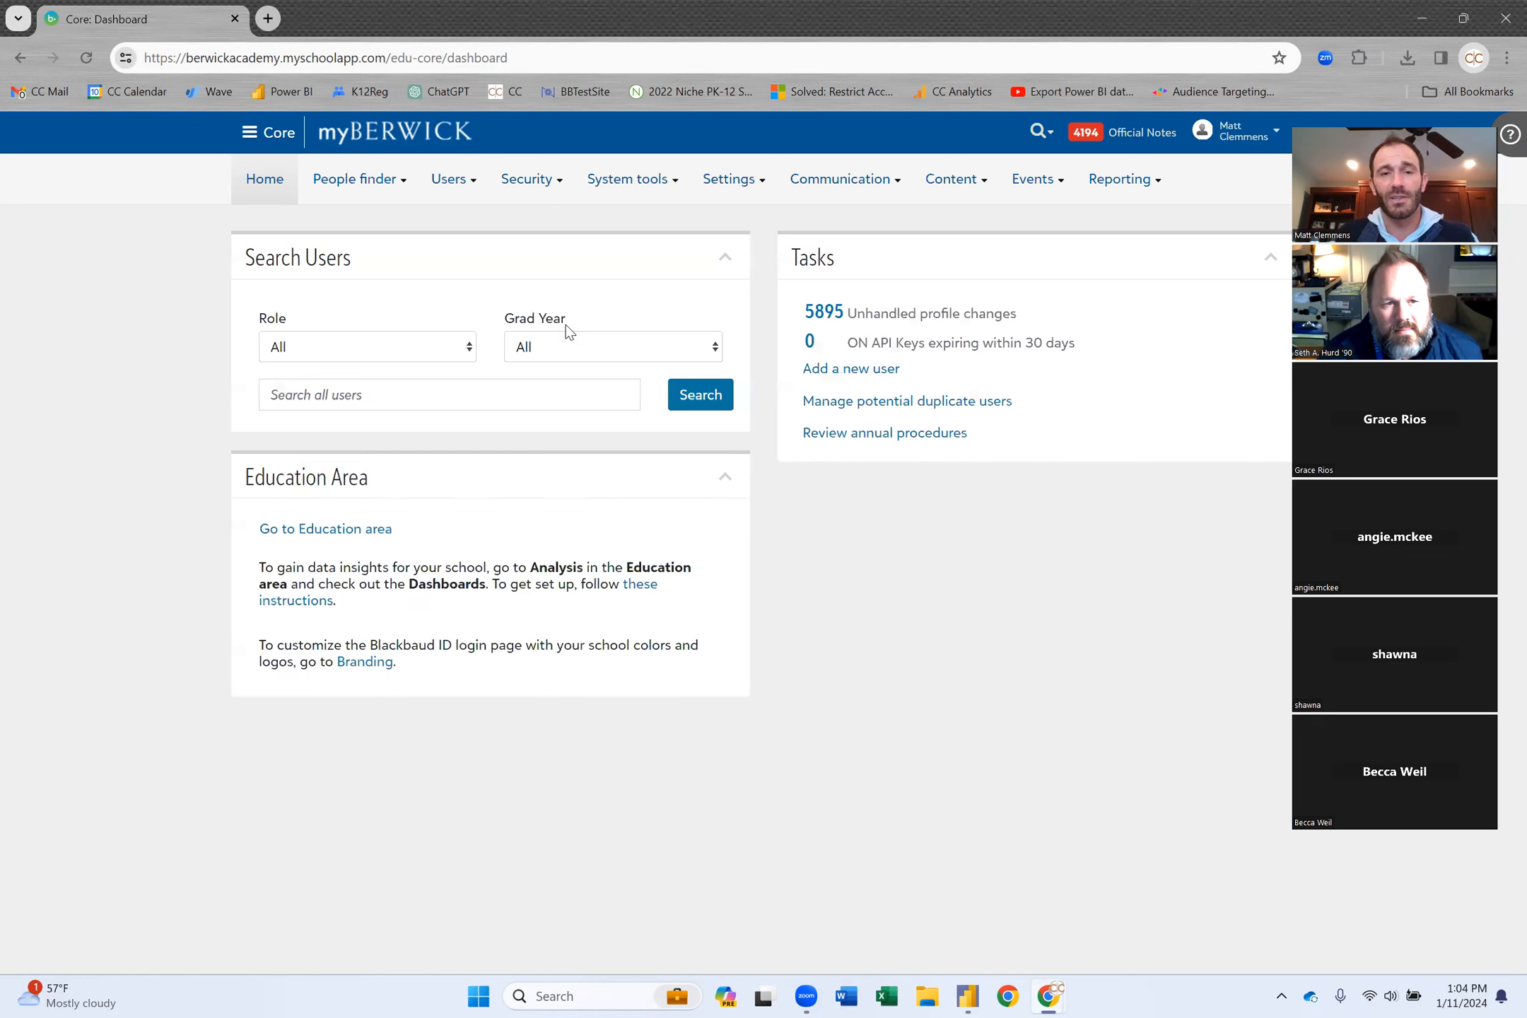
Go to Reporting > Manage Lists, open basic and advanced lists, and show the Add options.
mouse_move(1138, 189)
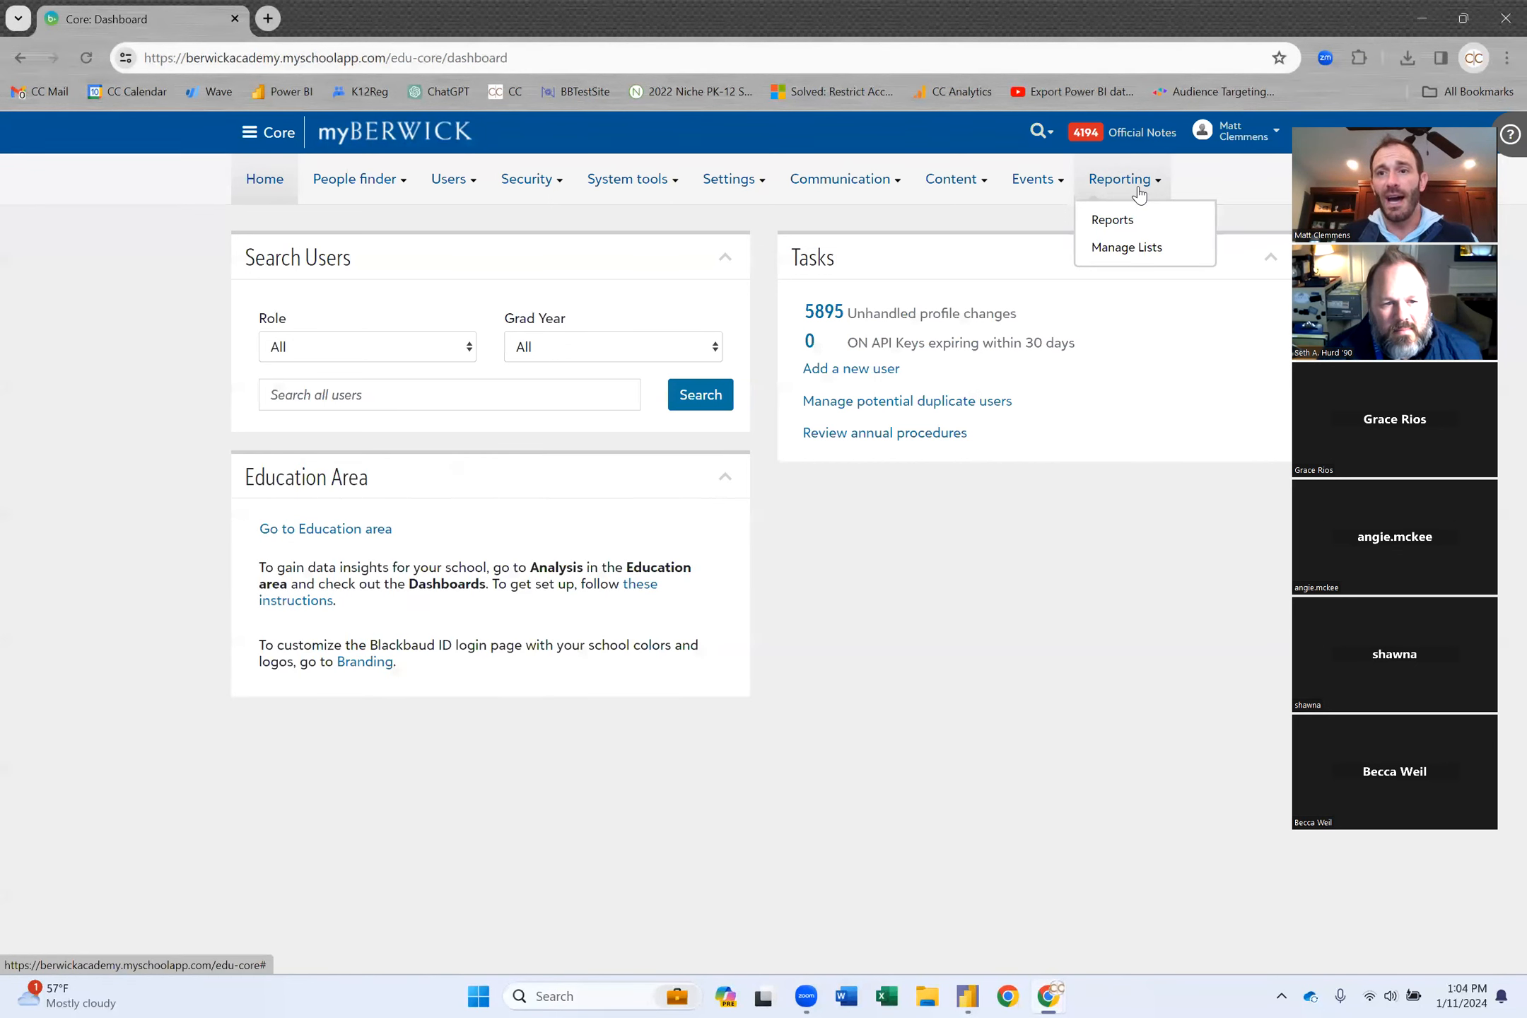
left_click(1134, 249)
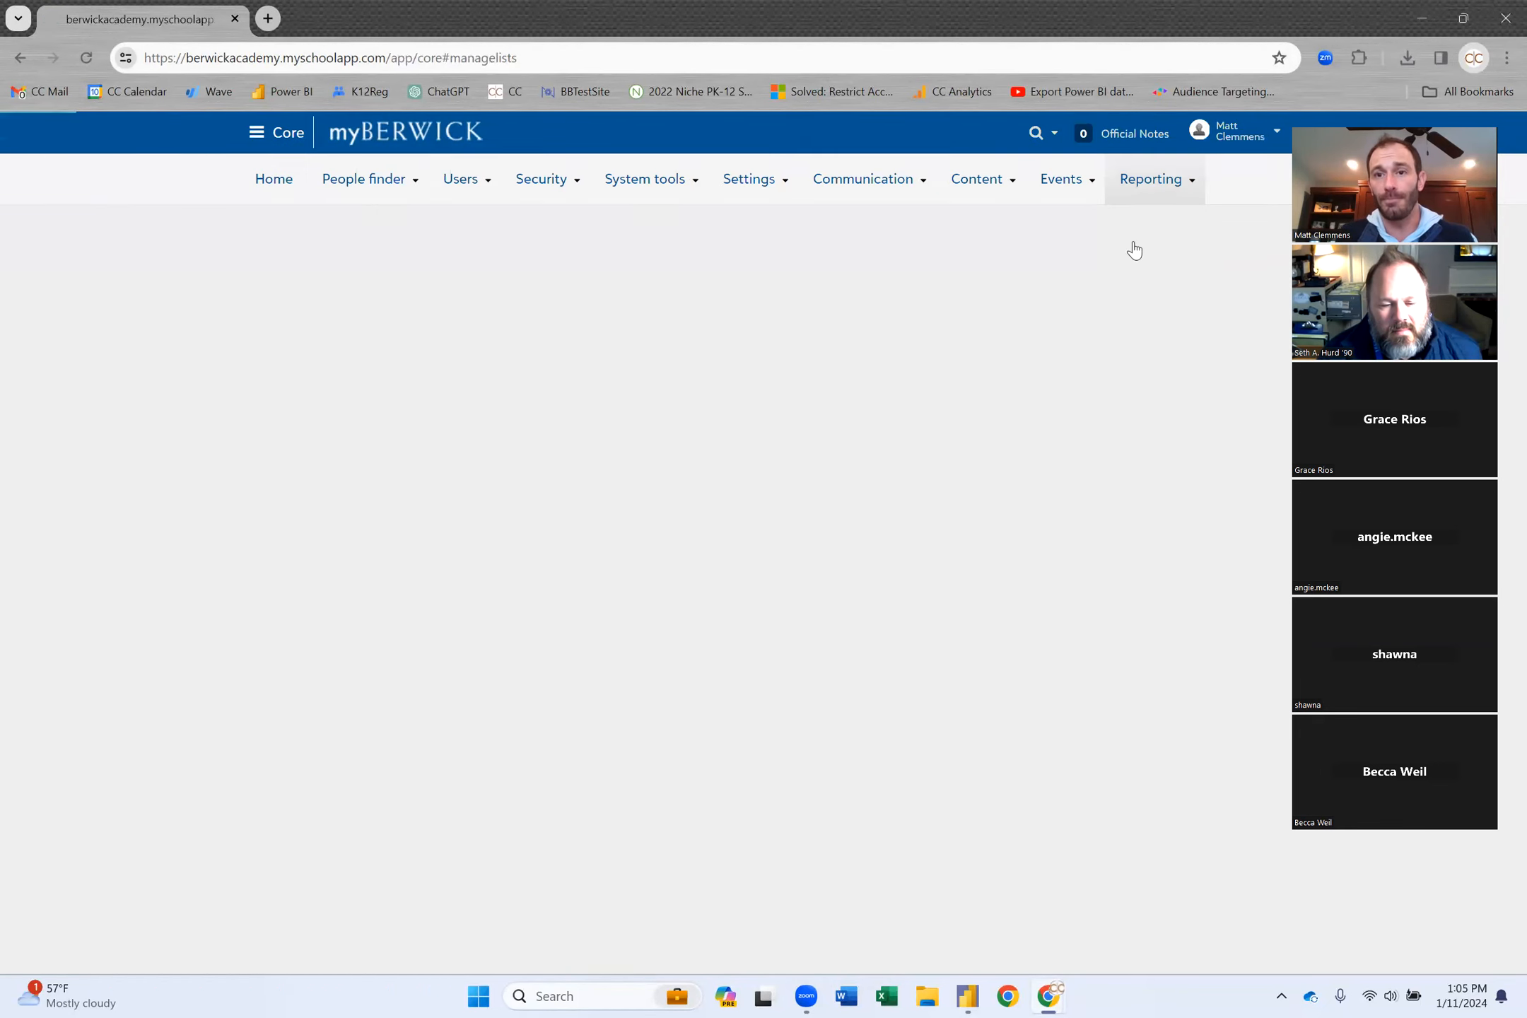
left_click(941, 454)
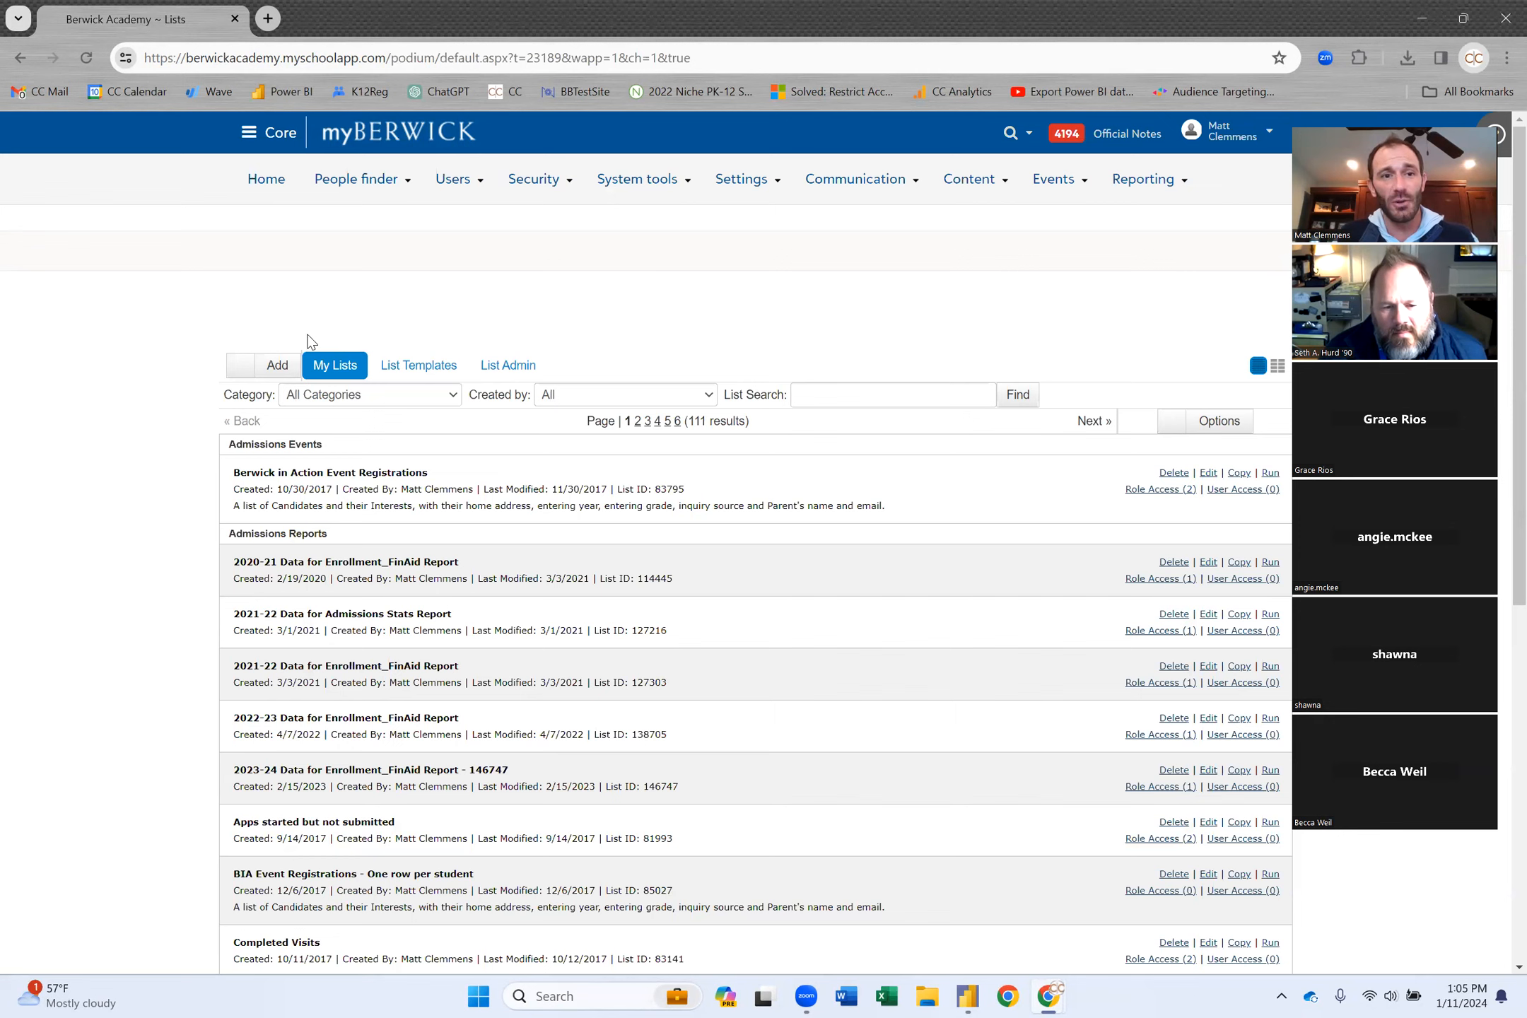
left_click(236, 367)
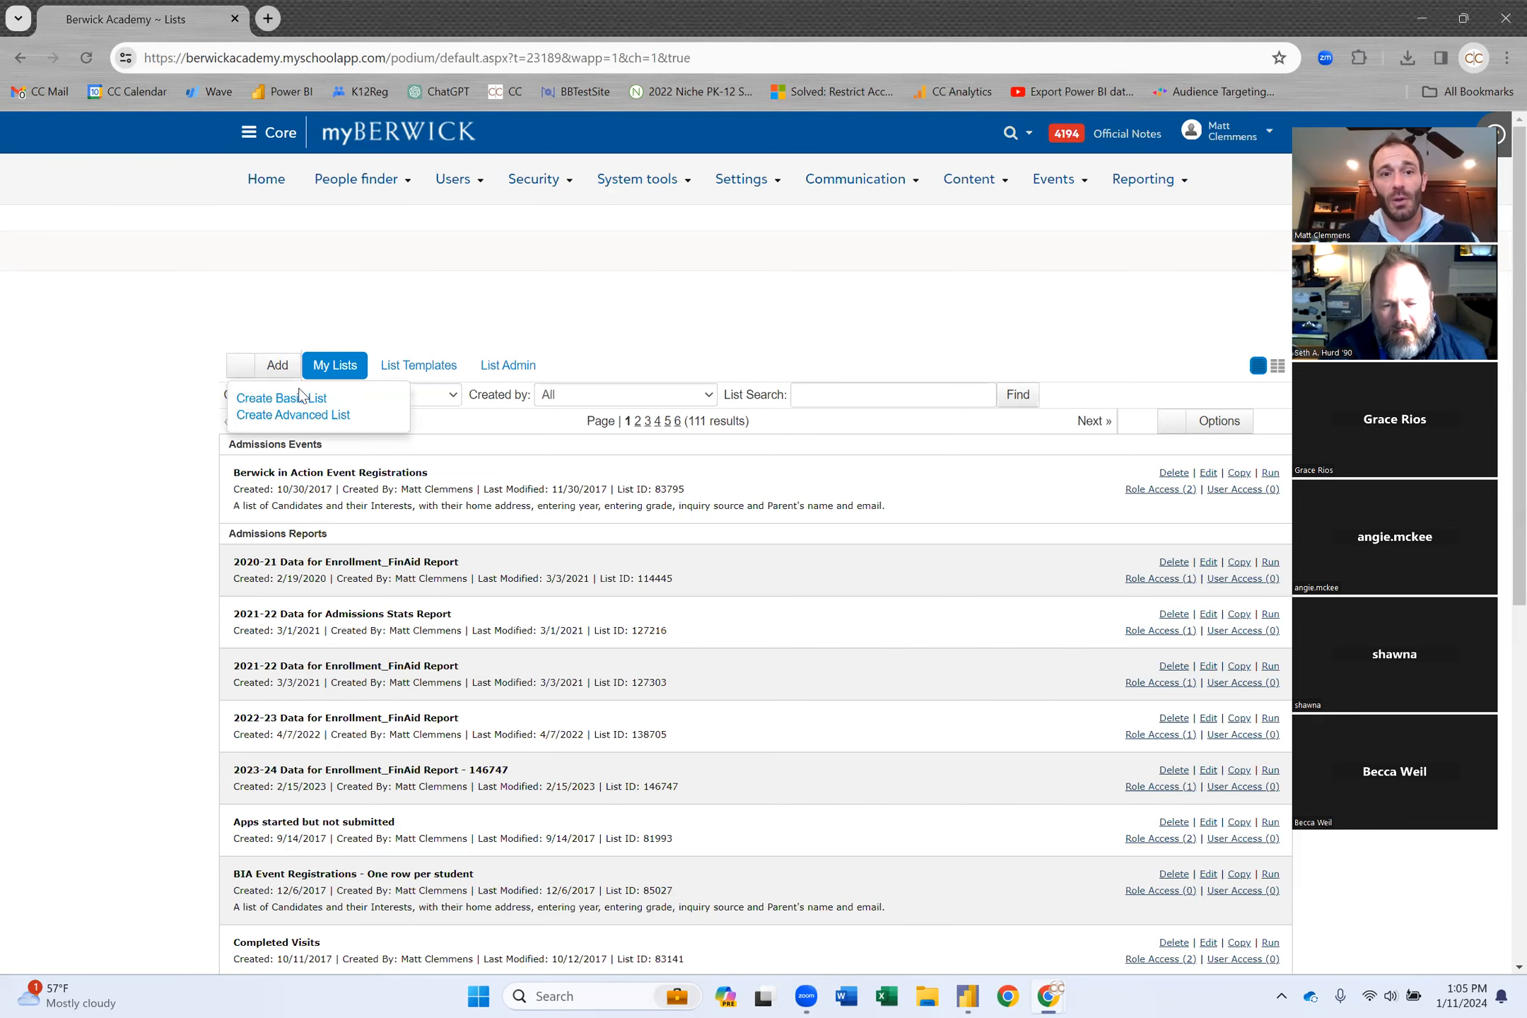
Choose Create Advanced List from the Add dropdown.
left_click(318, 419)
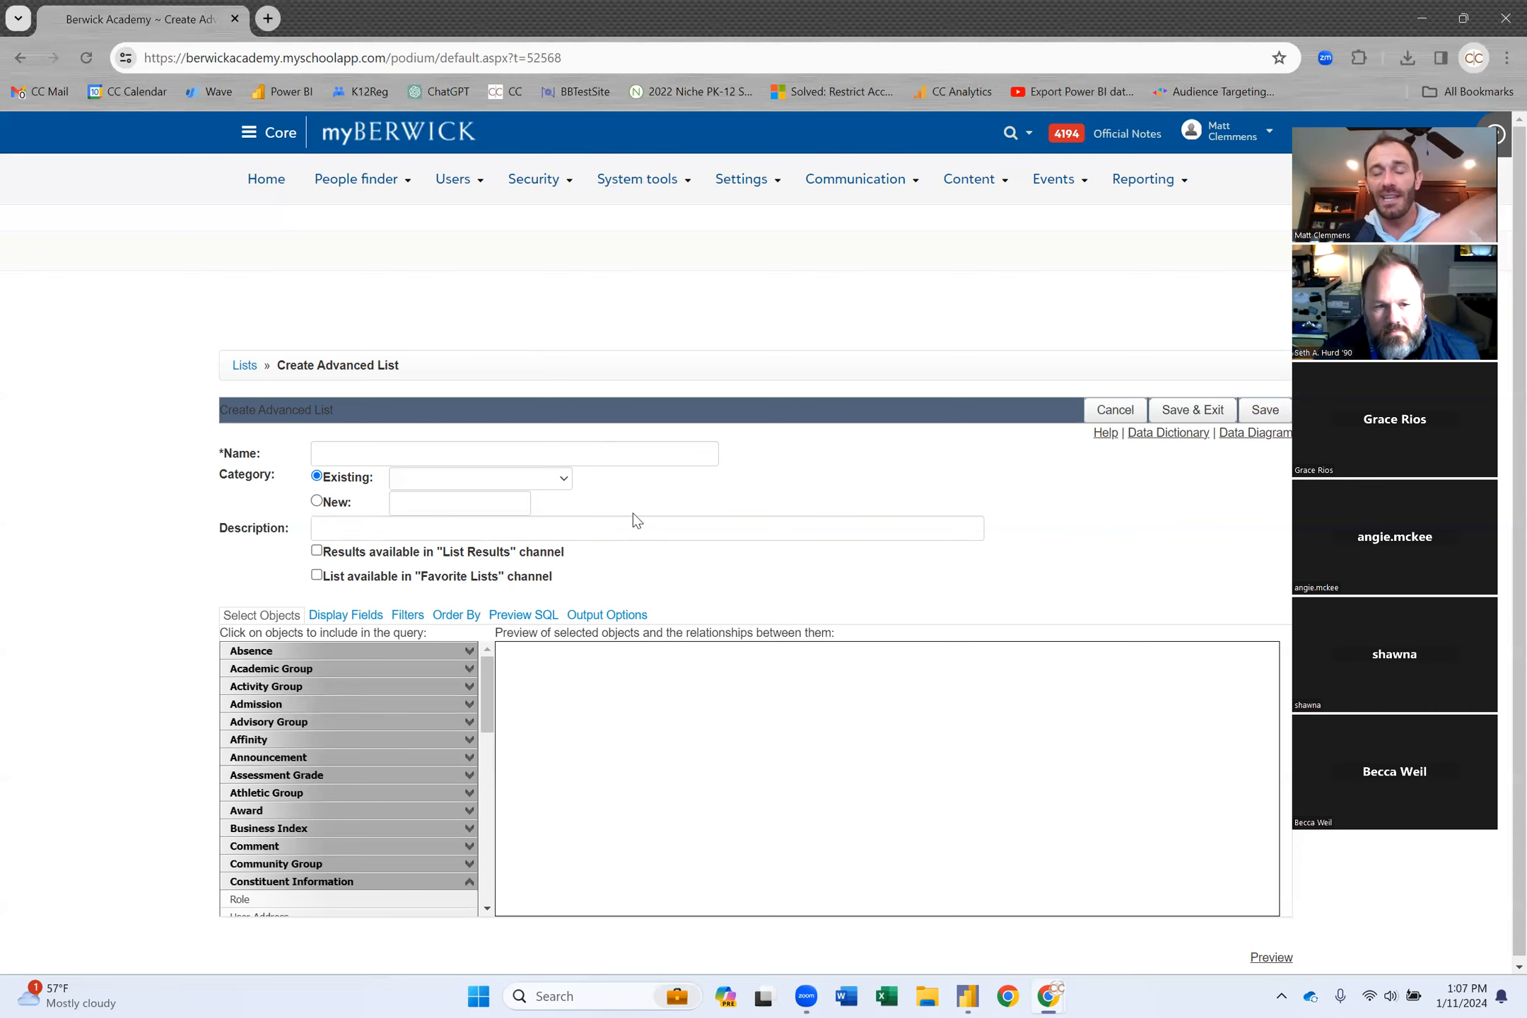
Add User Base from Constituent Information and join User Register to it.
scroll(457, 589, "down", 1)
scroll(389, 708, "down", 2)
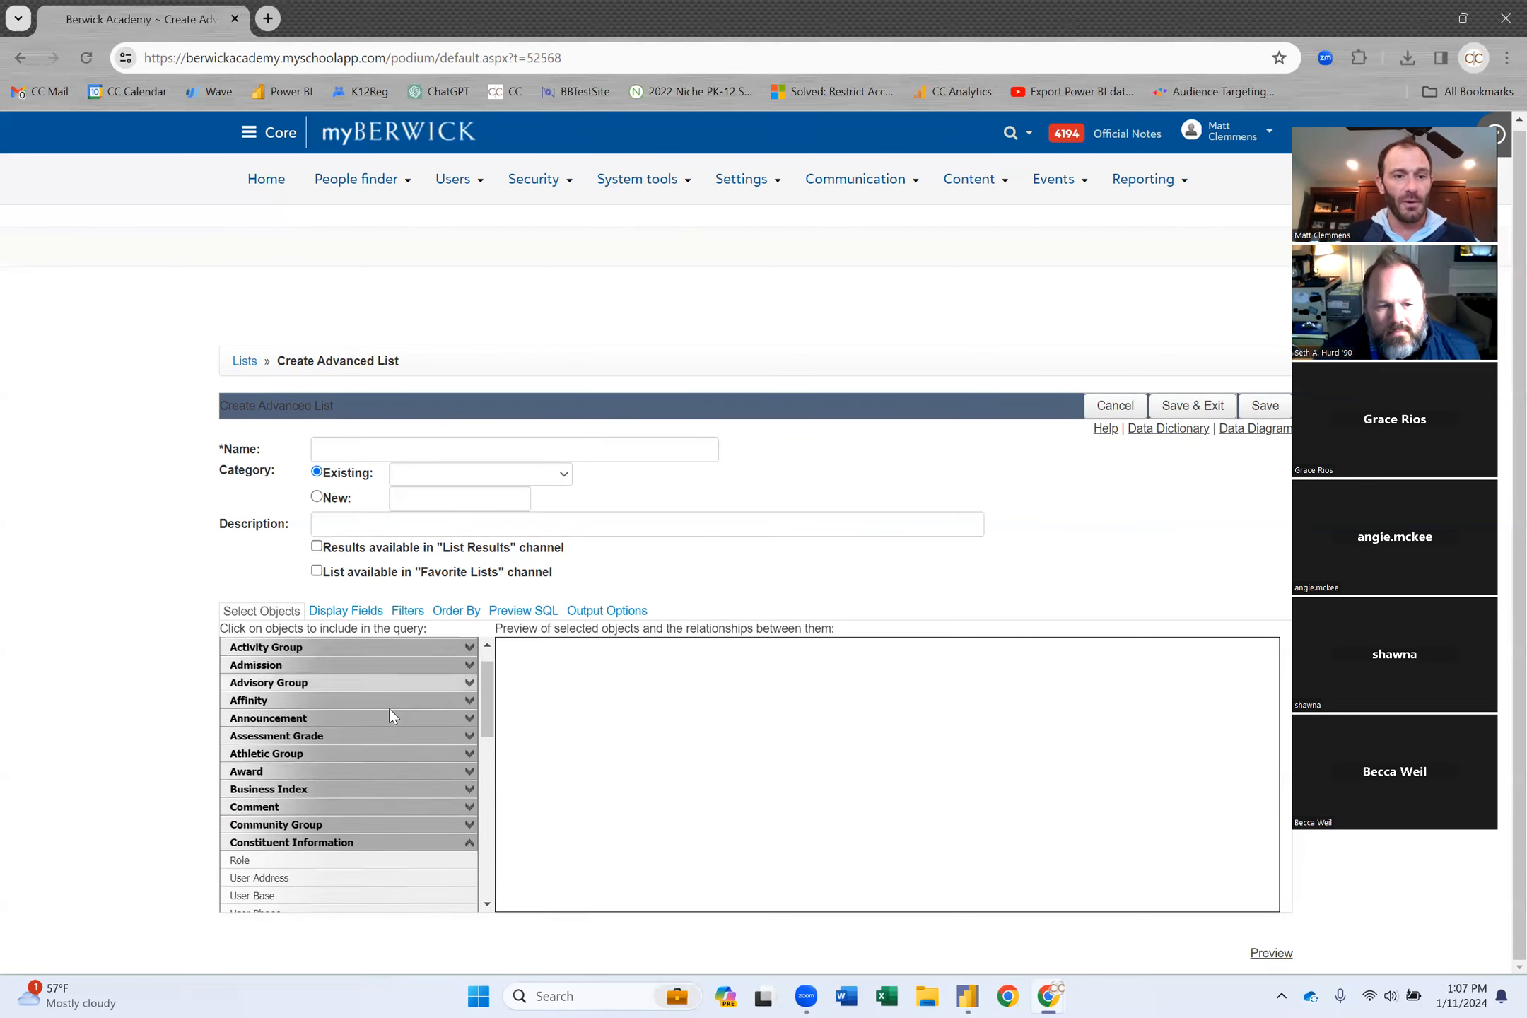
scroll(389, 708, "down", 1)
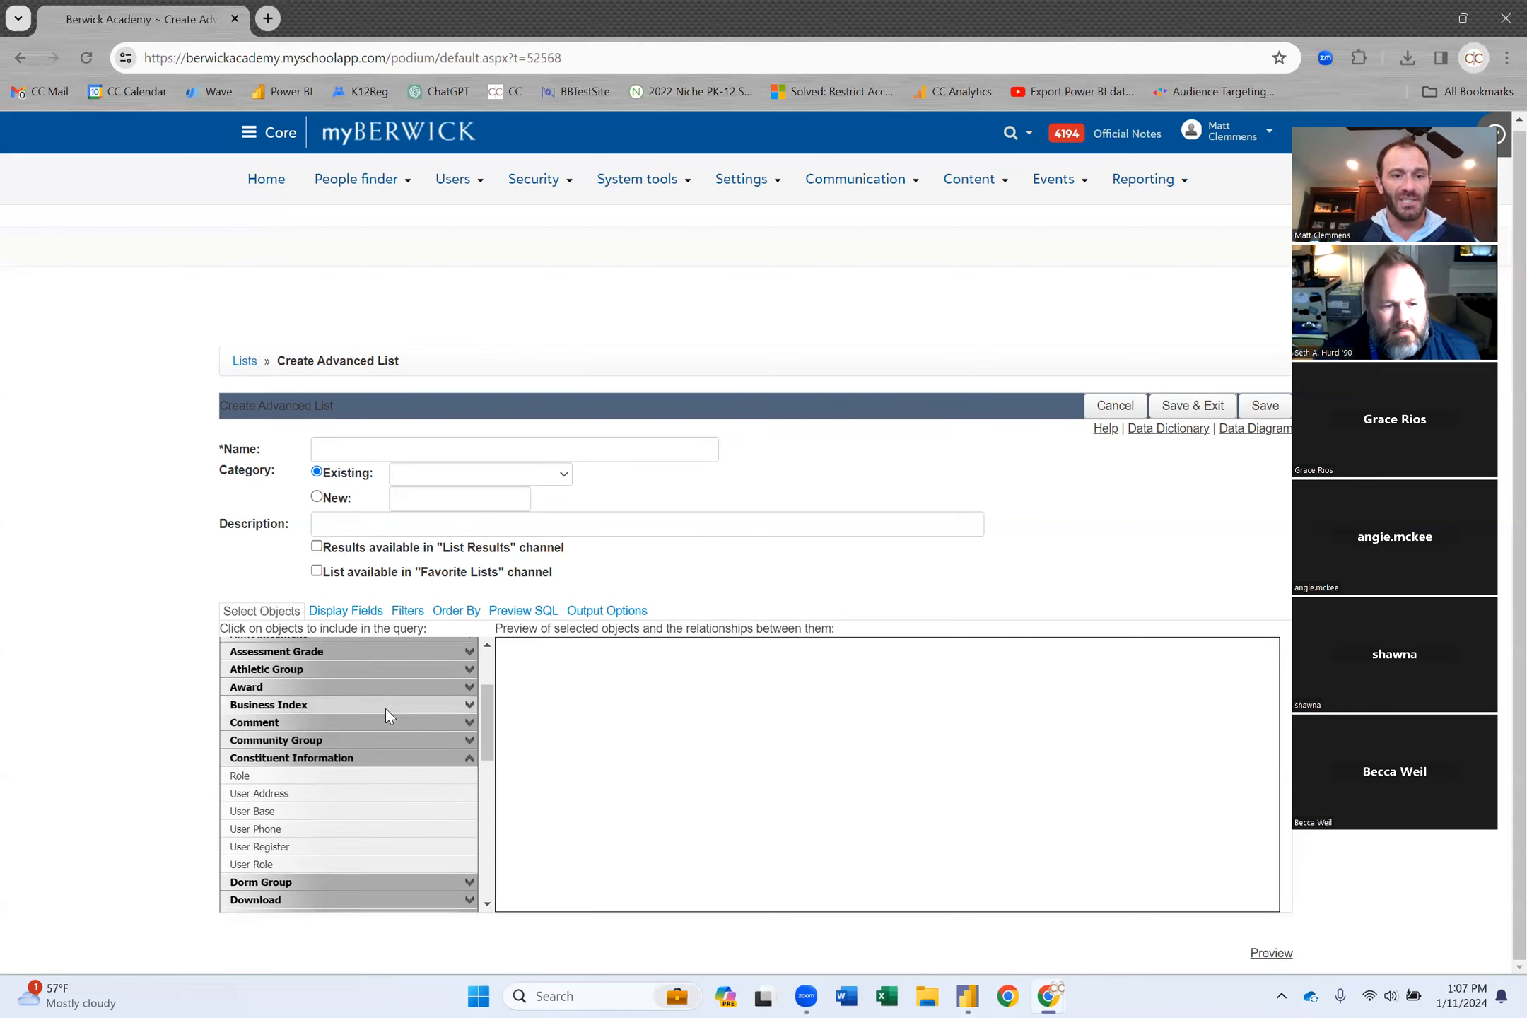
left_click(270, 813)
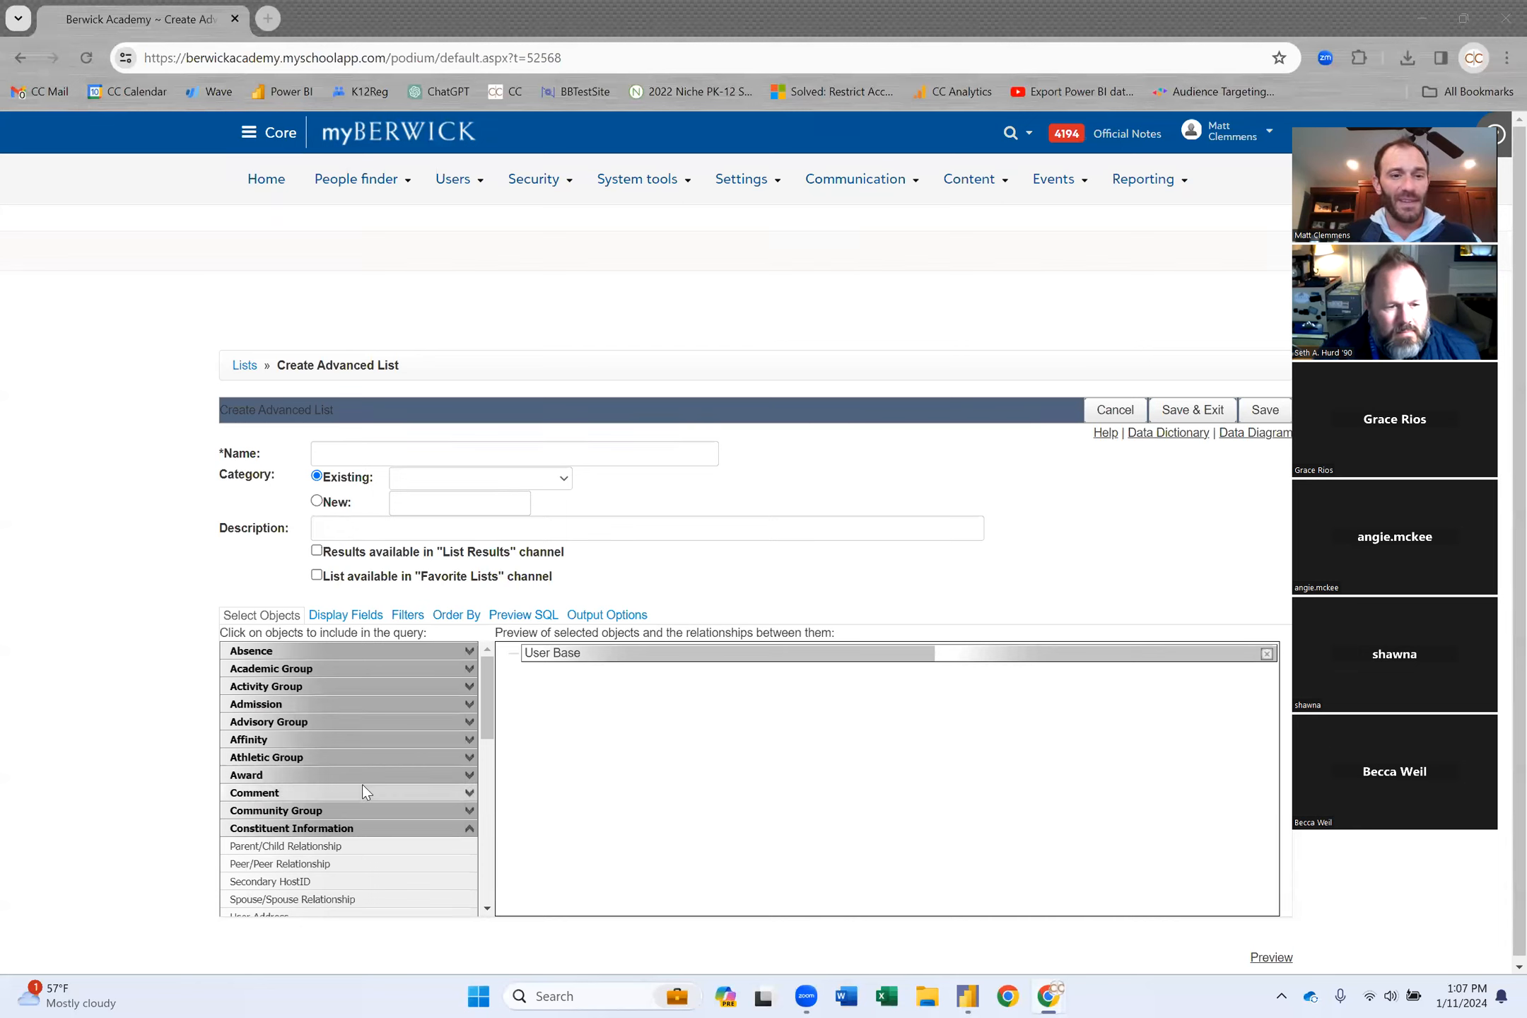
scroll(361, 784, "down", 1)
scroll(362, 786, "down", 3)
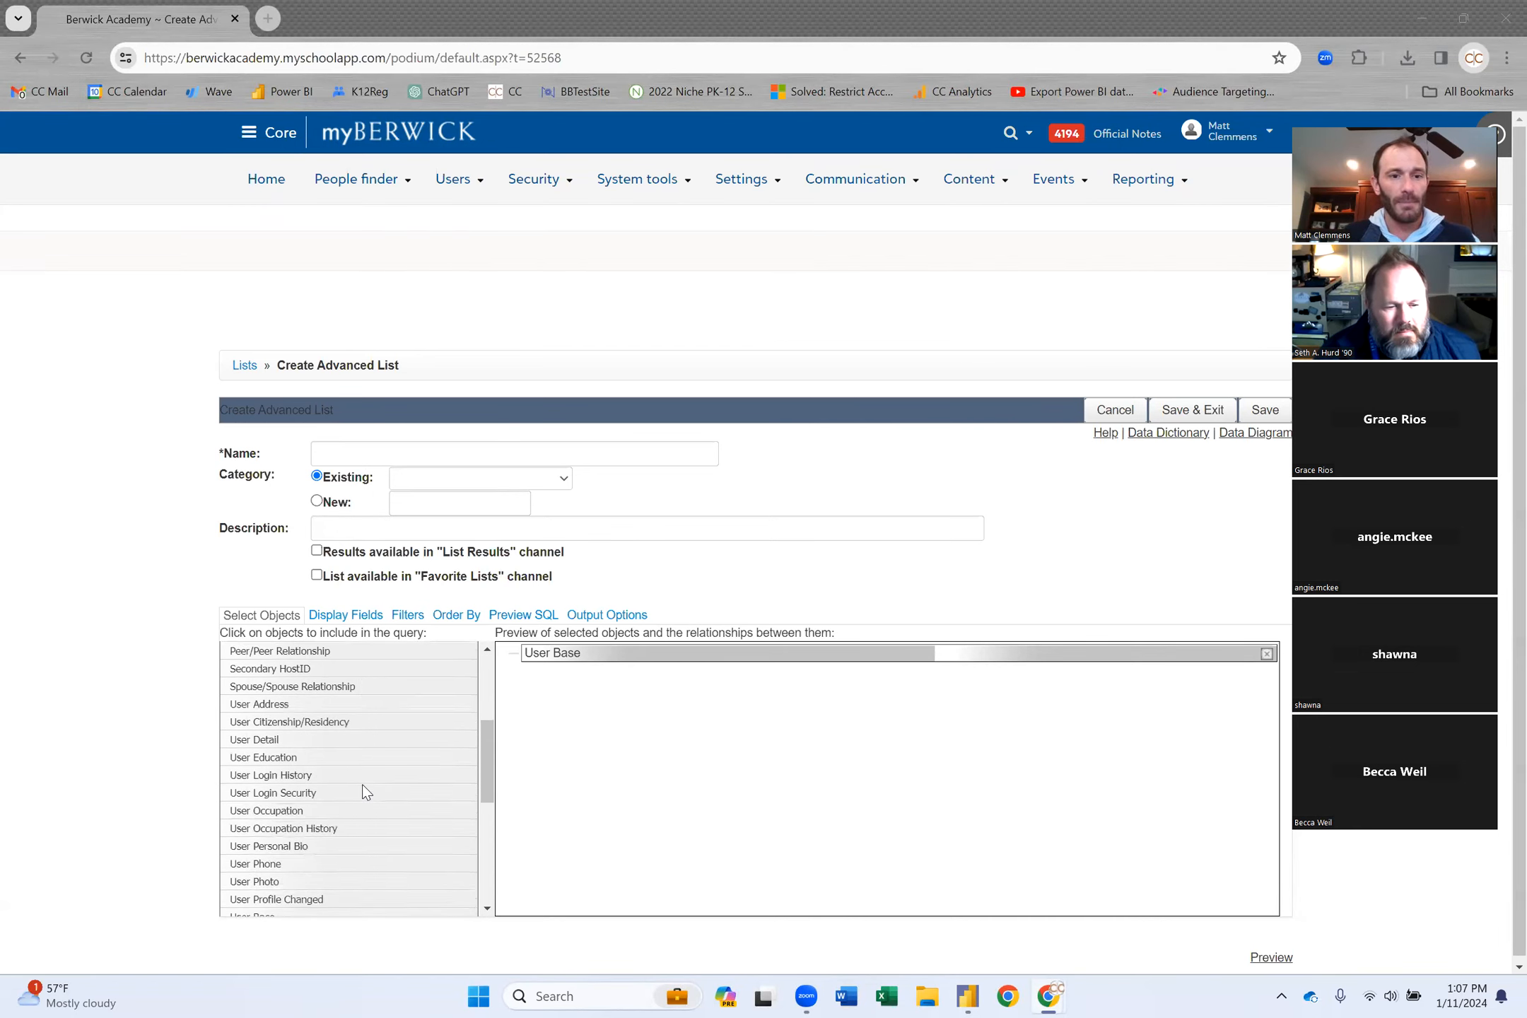
scroll(361, 784, "down", 1)
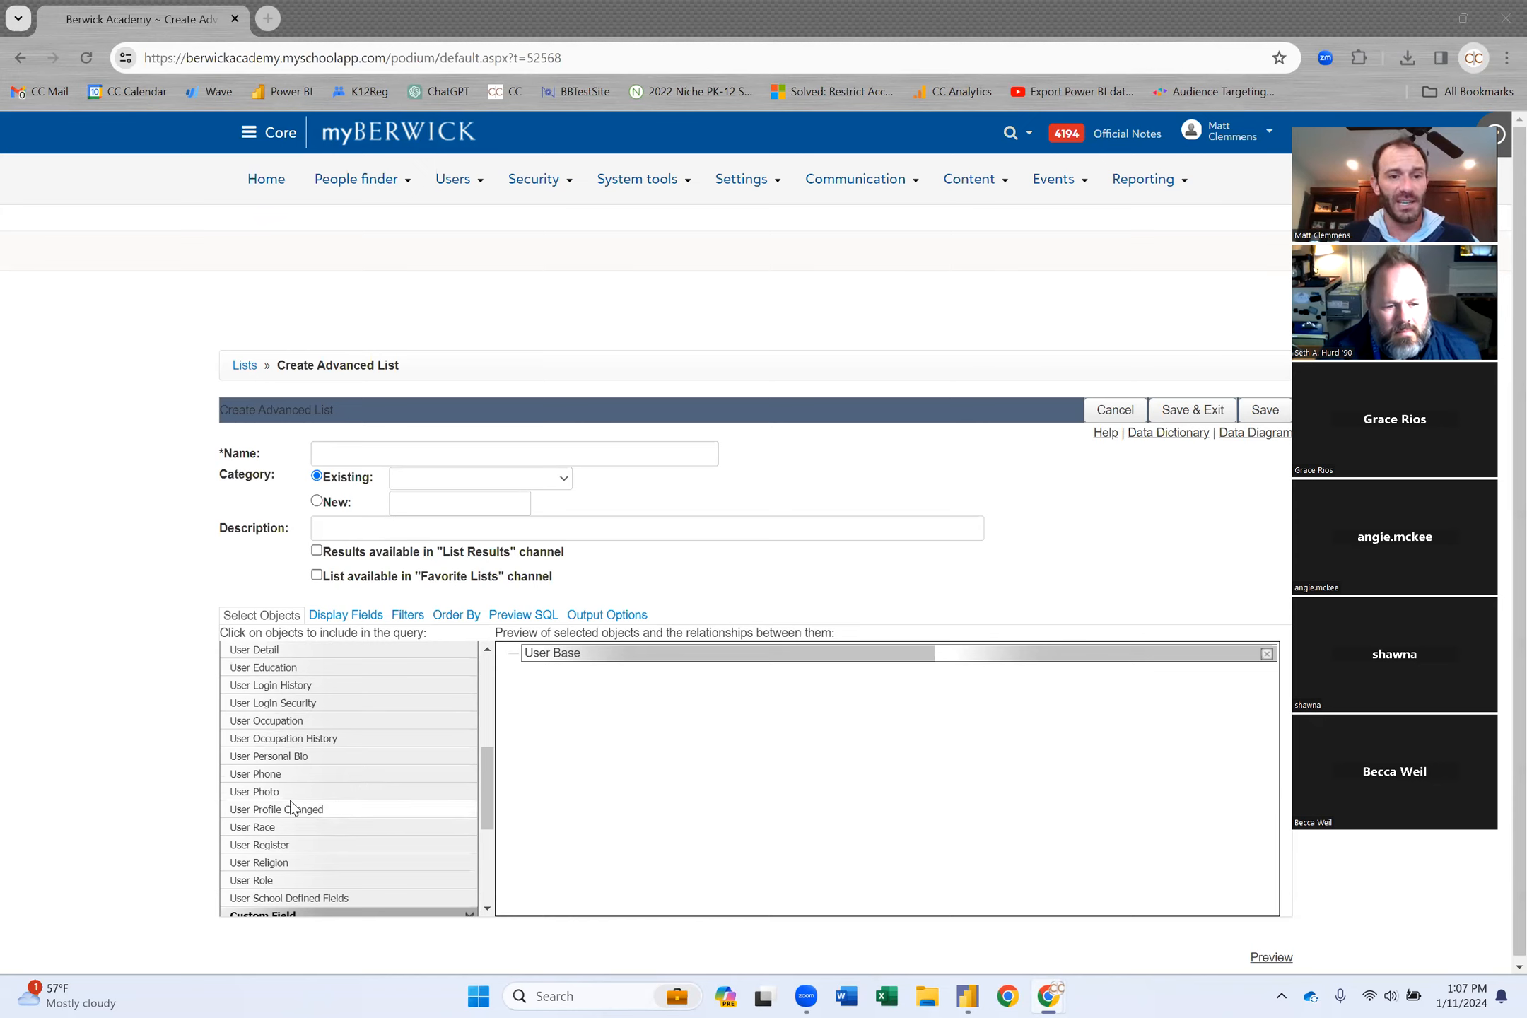
left_click(307, 846)
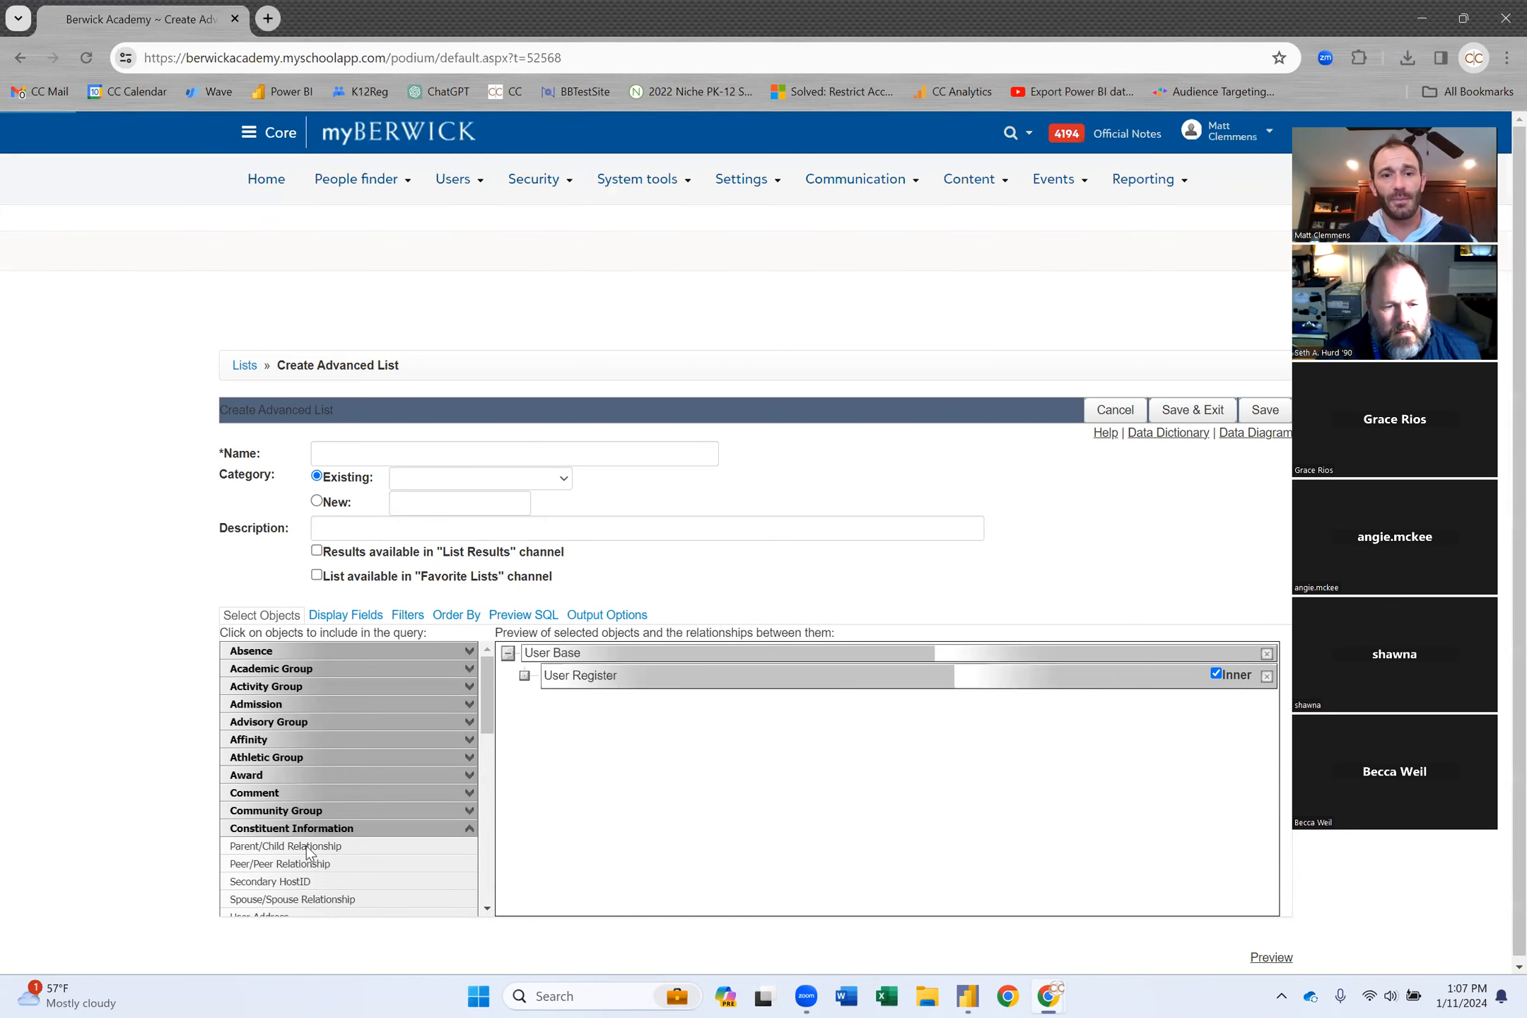
Add Grade Level from the Platform objects under User Register.
left_click(435, 828)
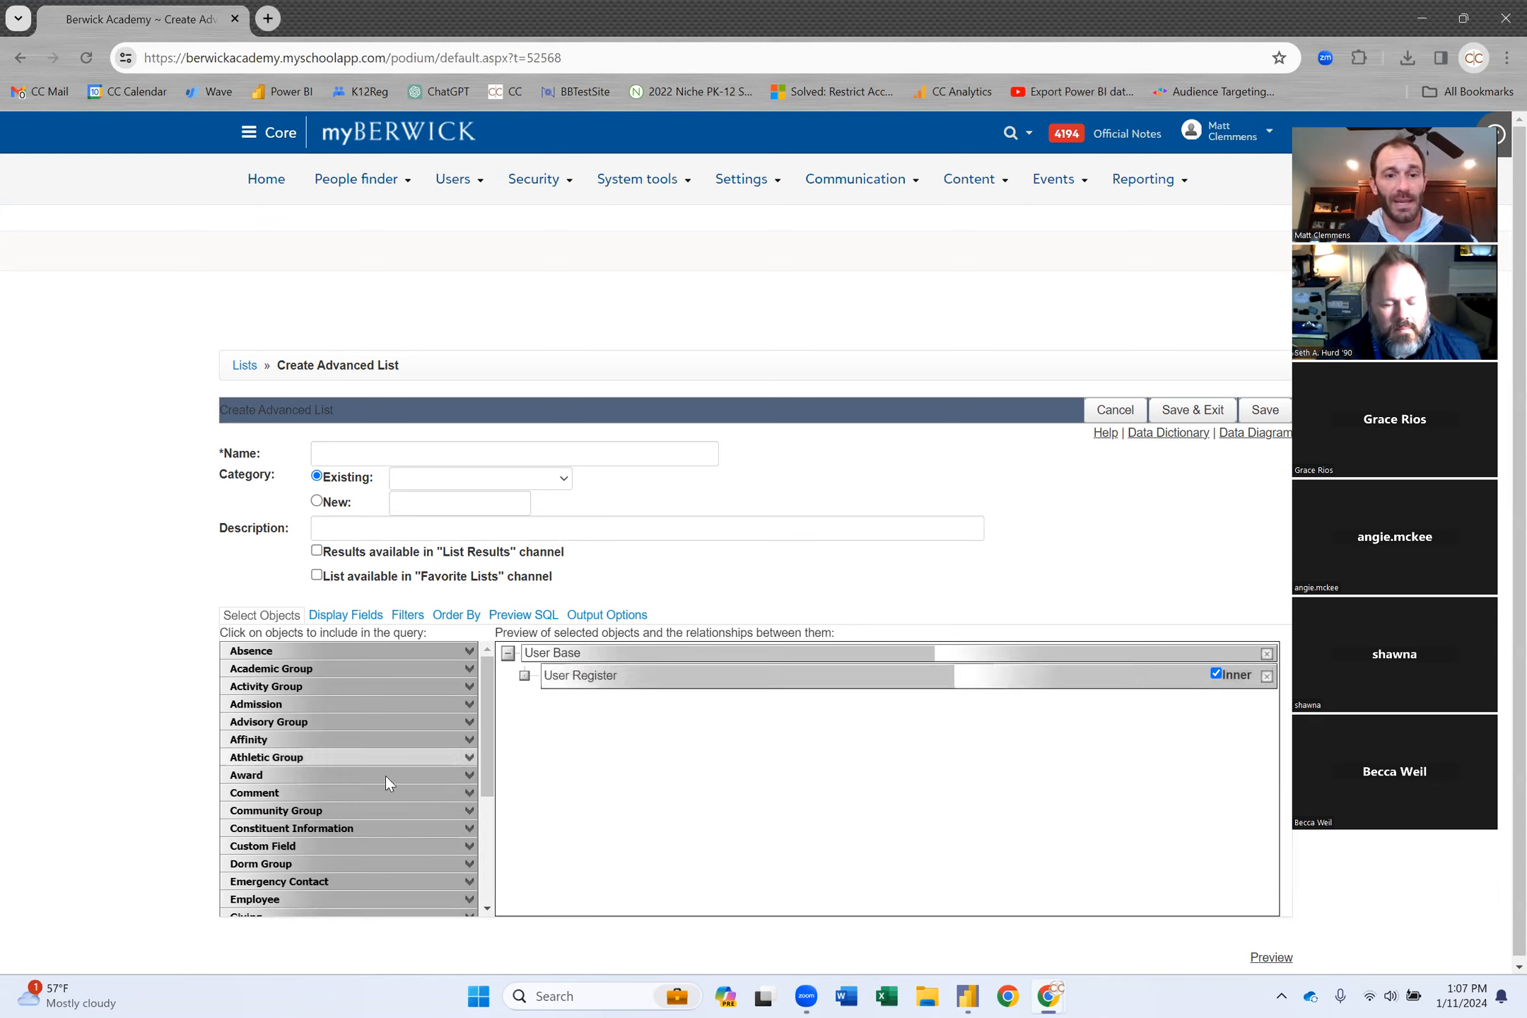
scroll(384, 780, "down", 1)
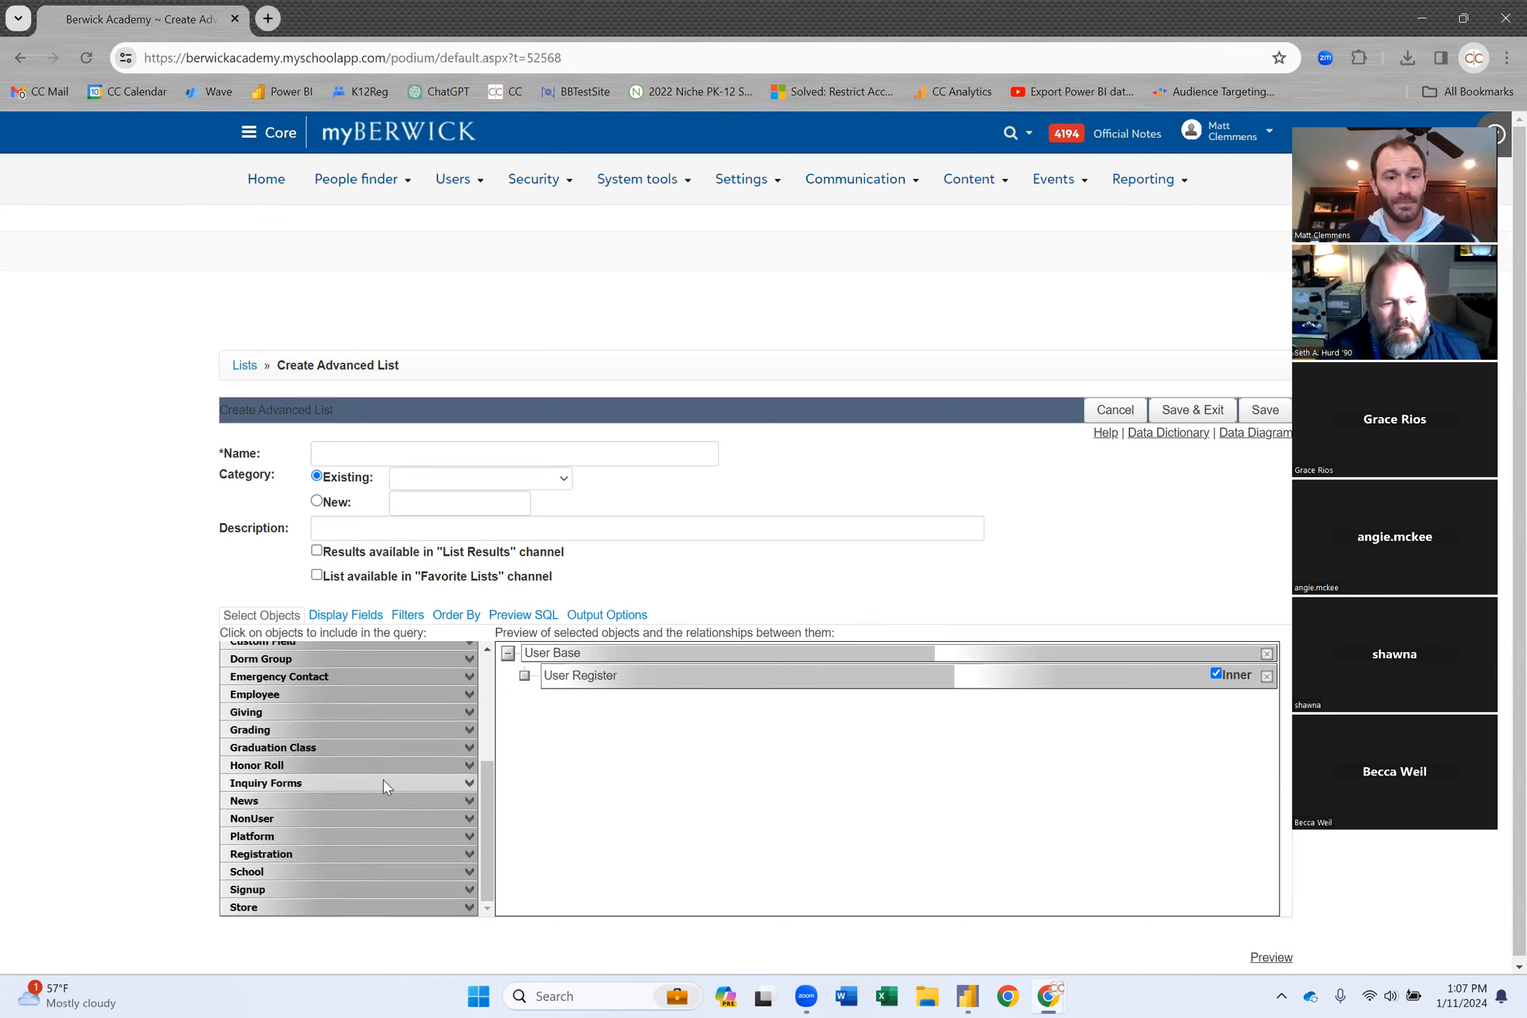
left_click(402, 835)
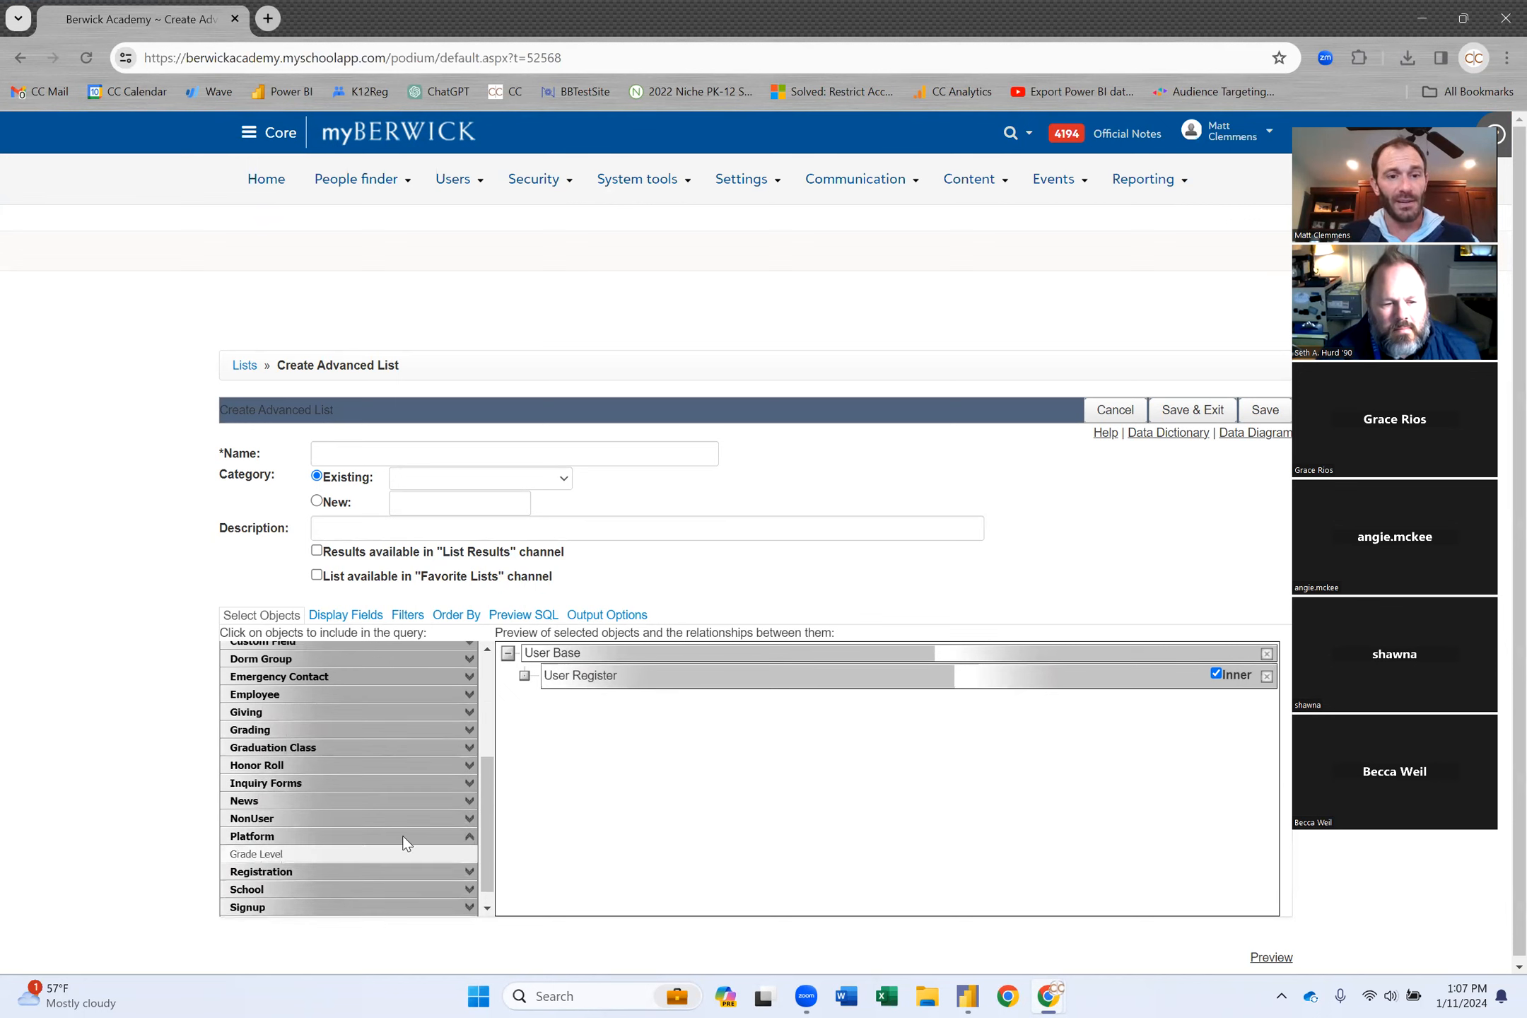
left_click(274, 853)
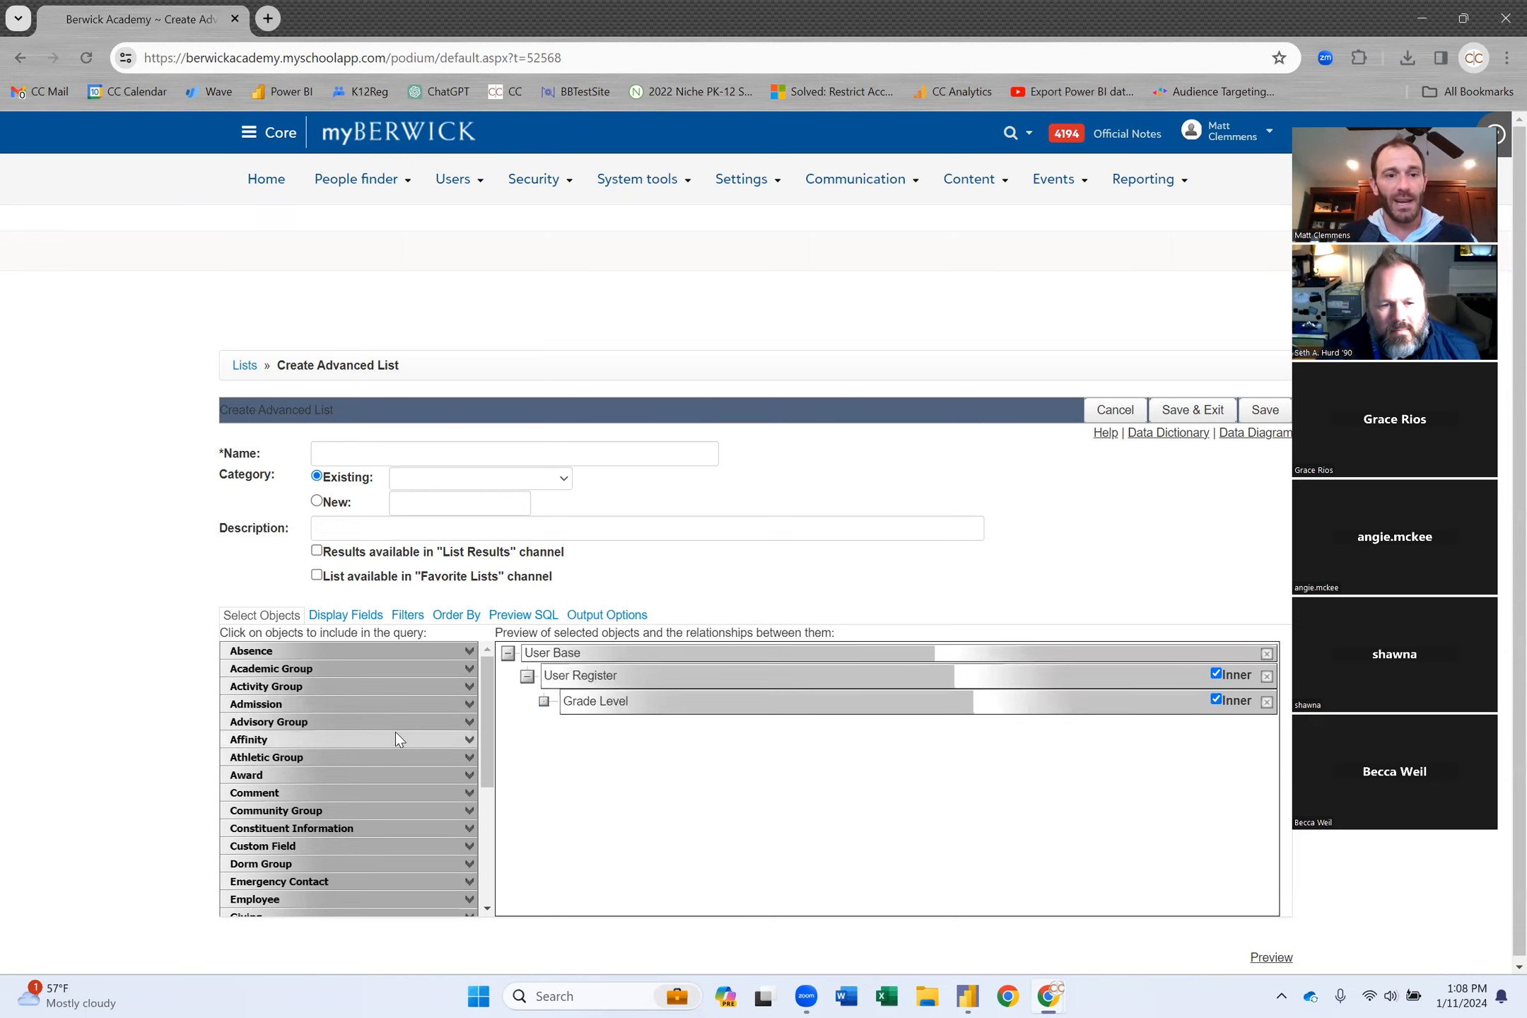
Add Course Enrollment, Course Faculty and Course Group, with Course Group joined to Course Enrollment.
left_click(407, 670)
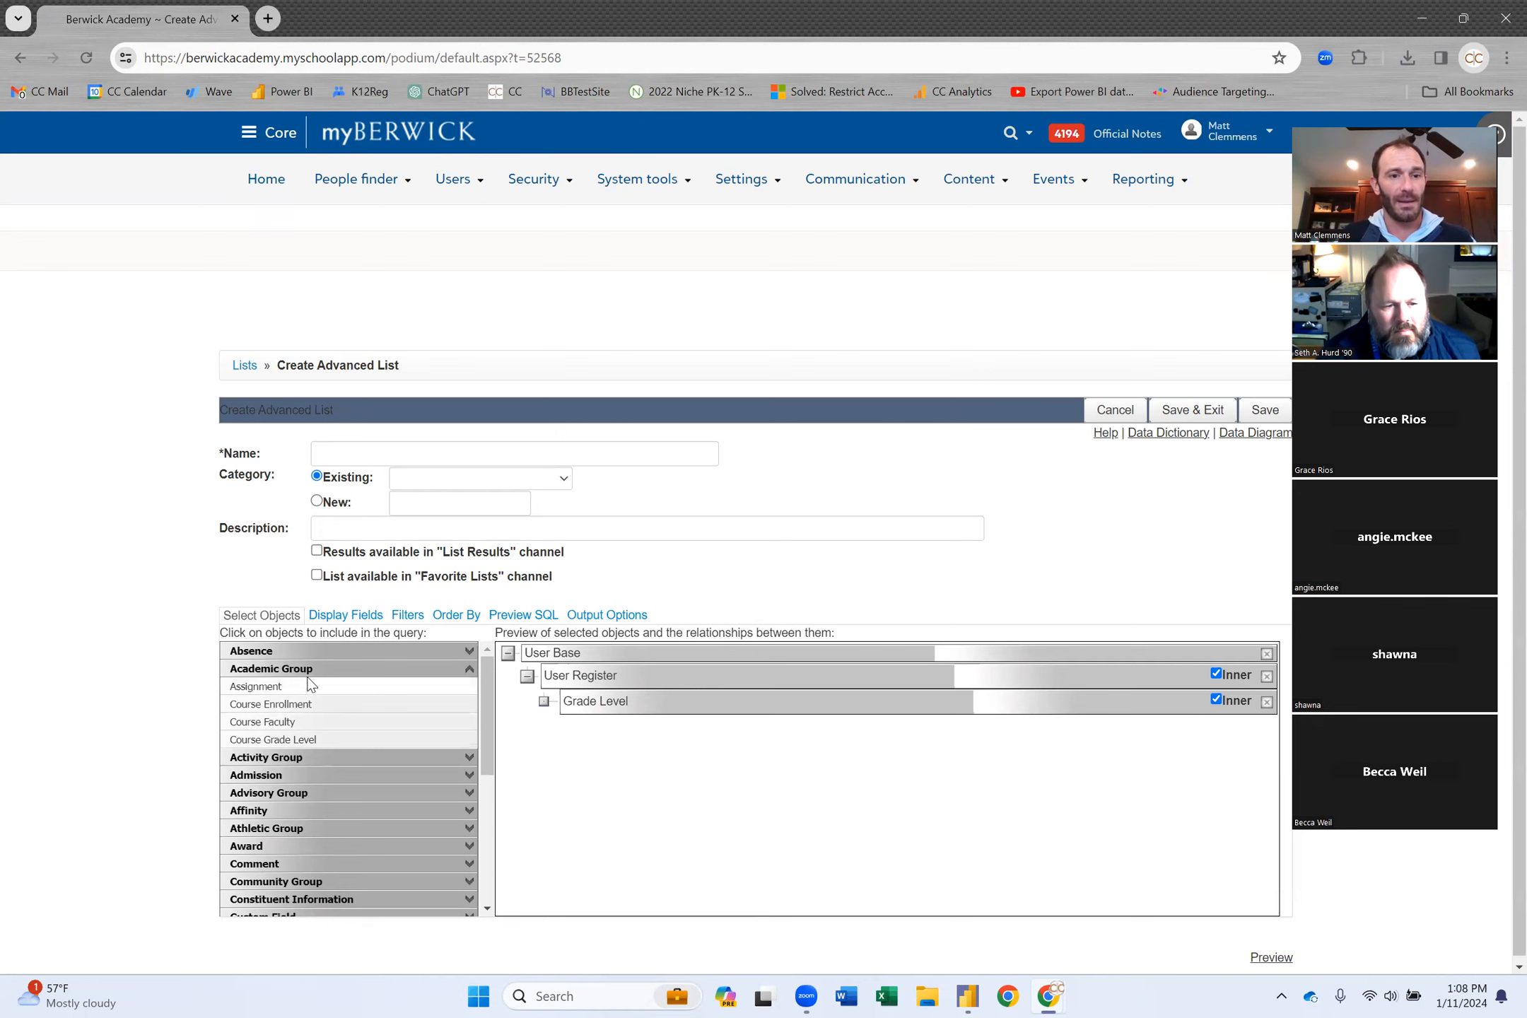
left_click(338, 705)
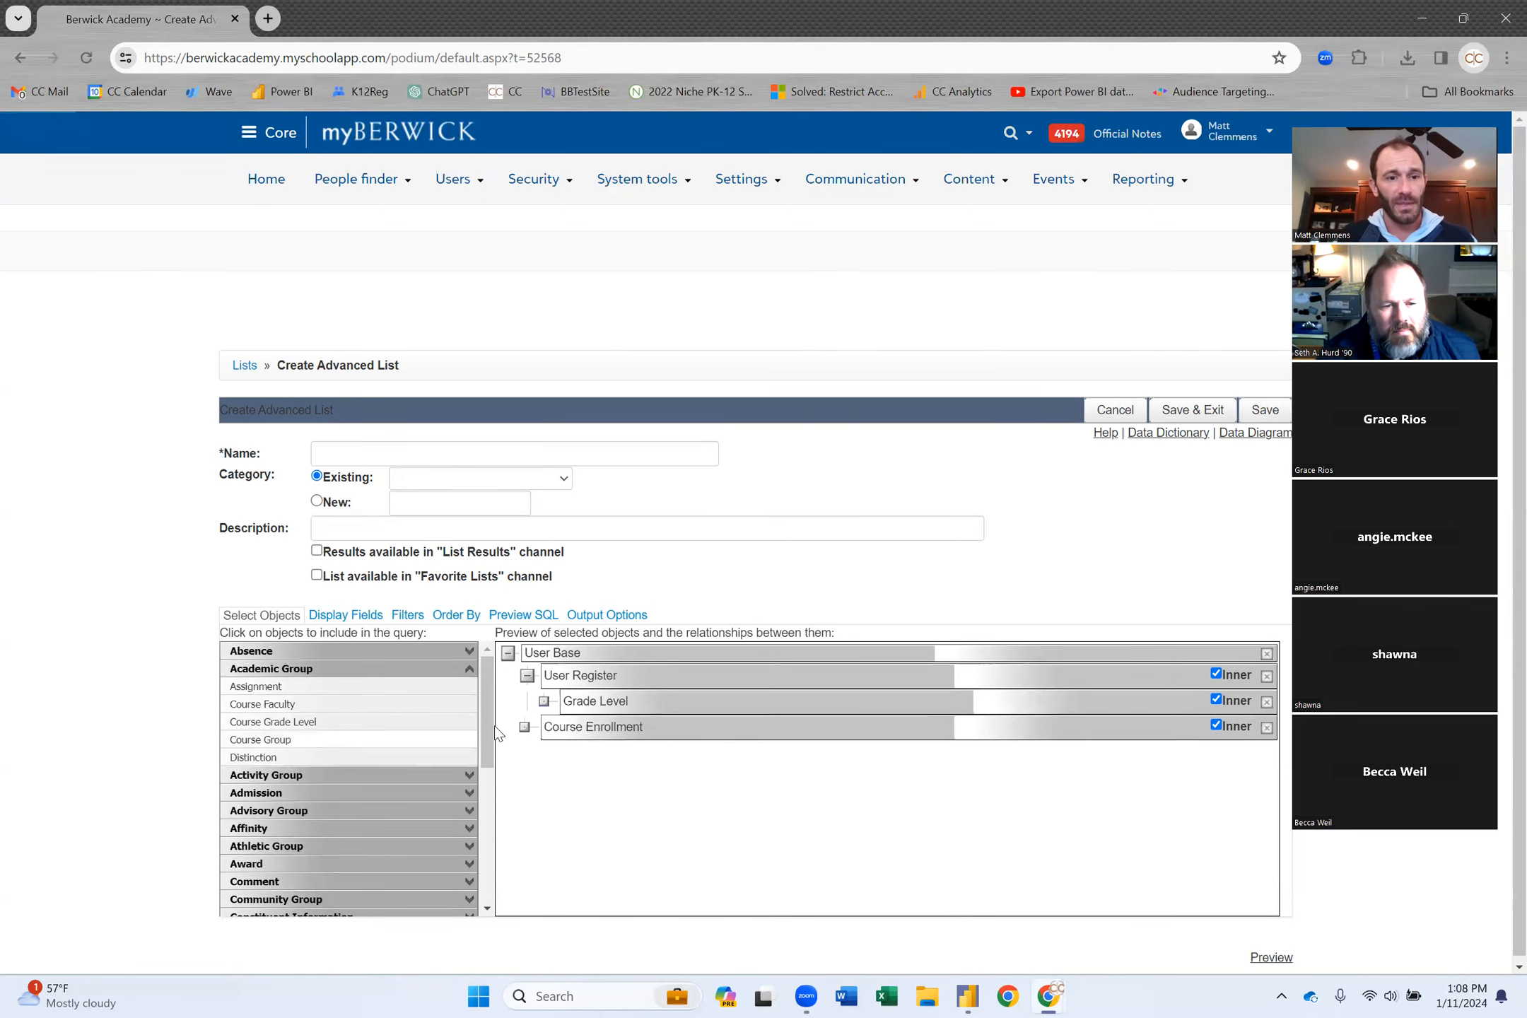
left_click(319, 705)
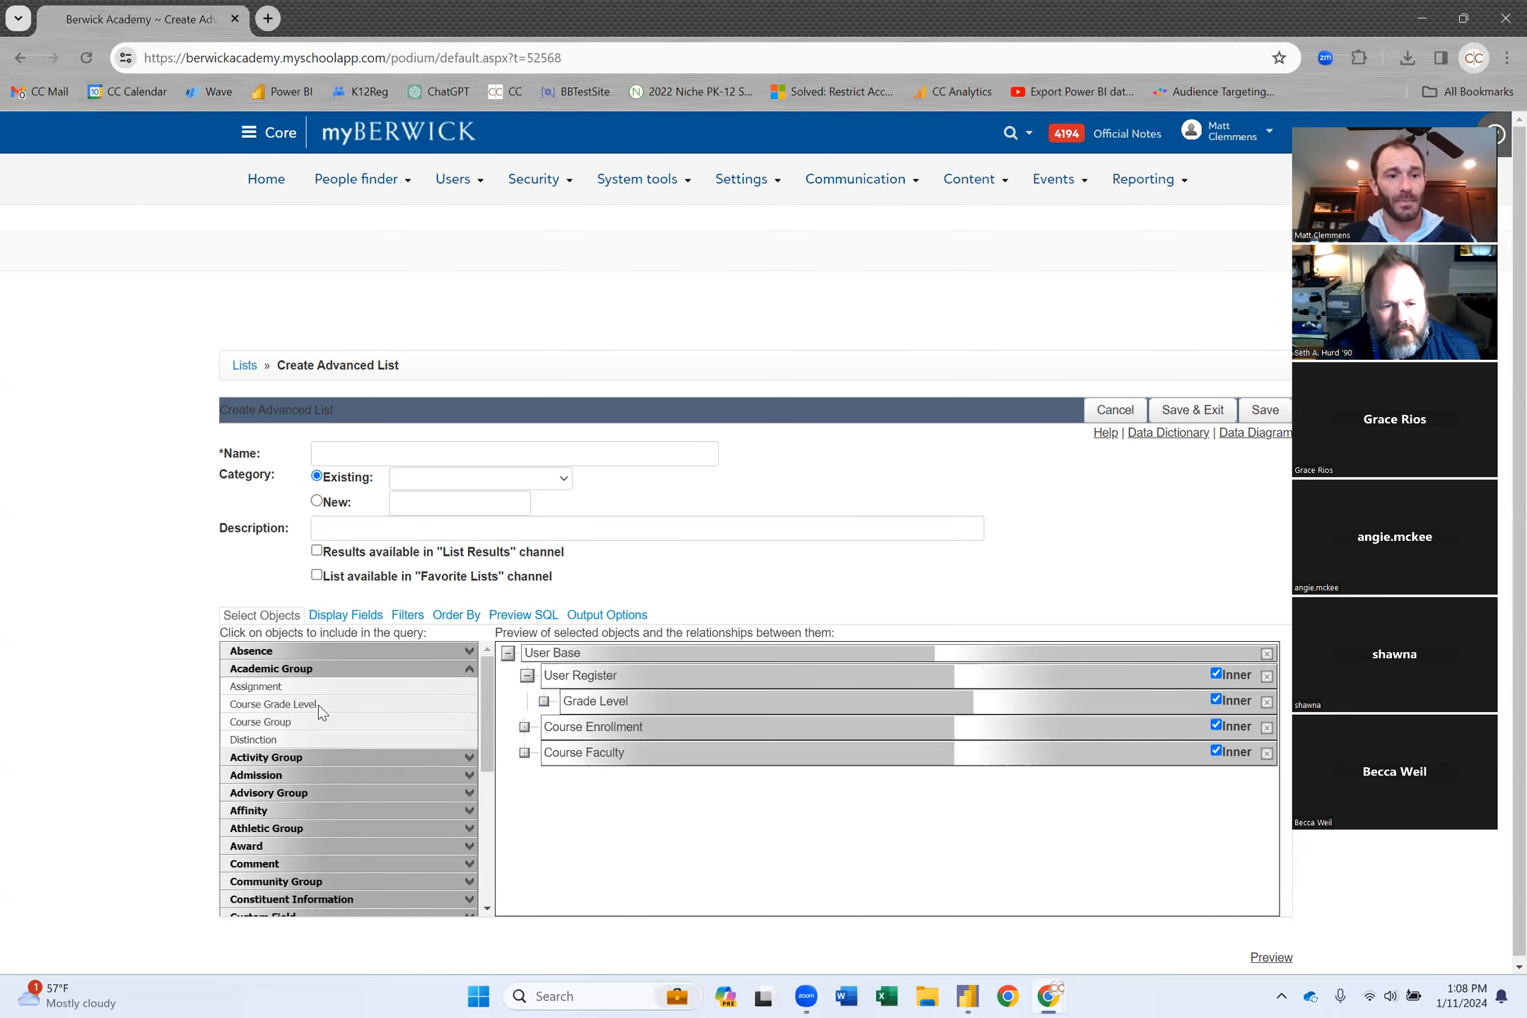
left_click(316, 722)
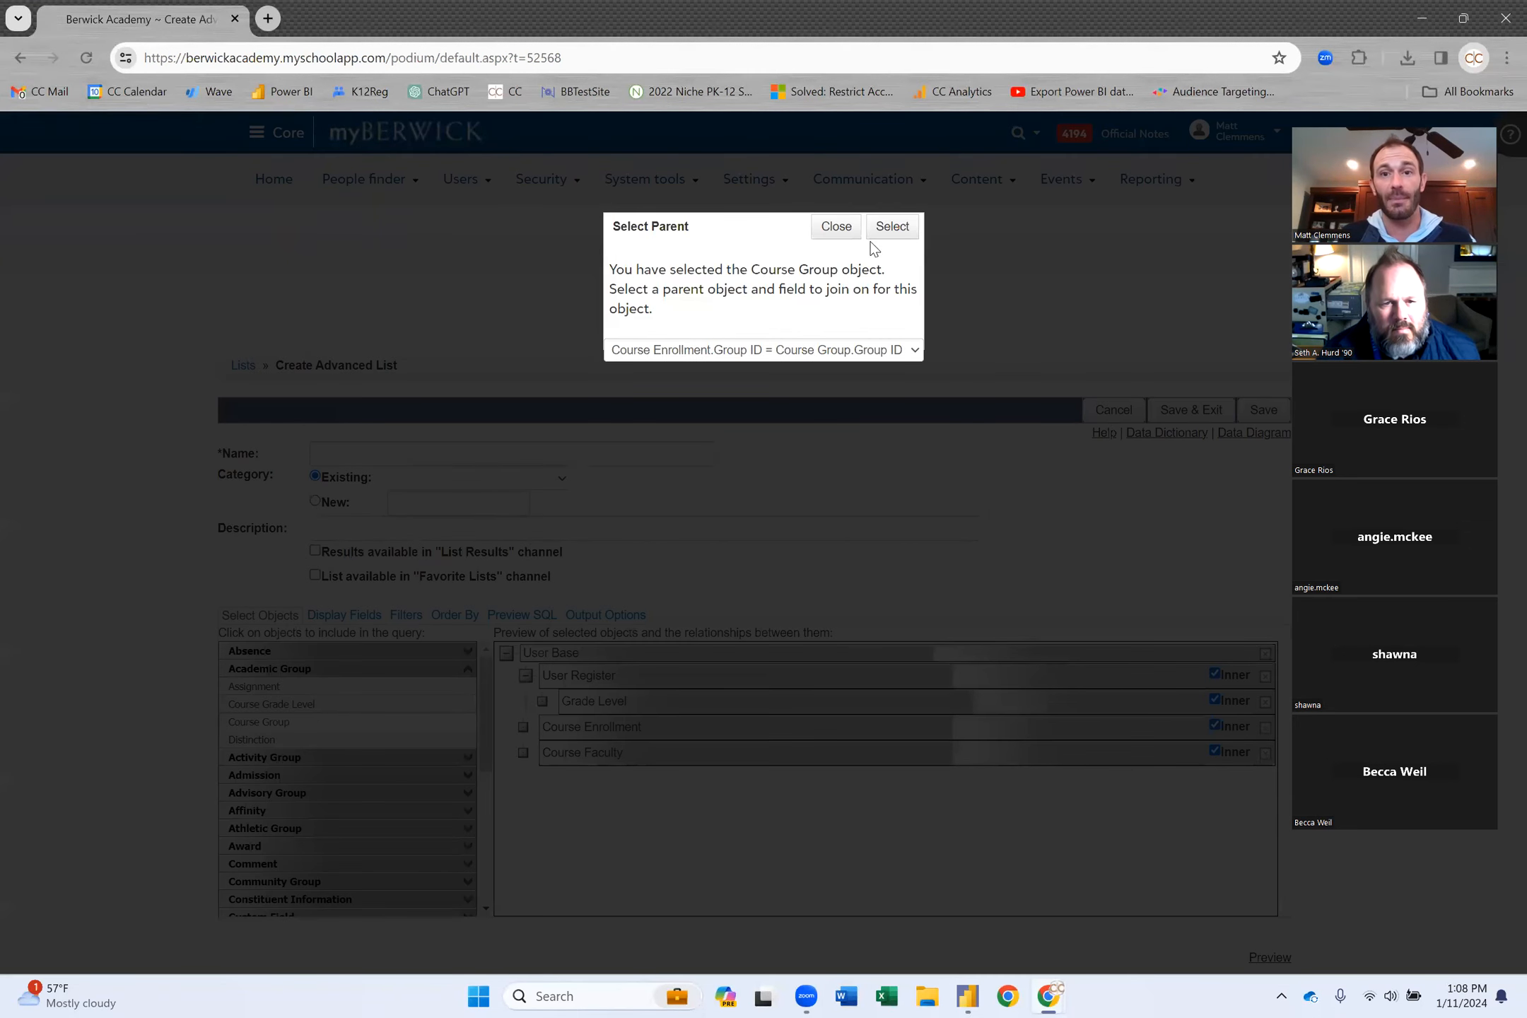
left_click(890, 228)
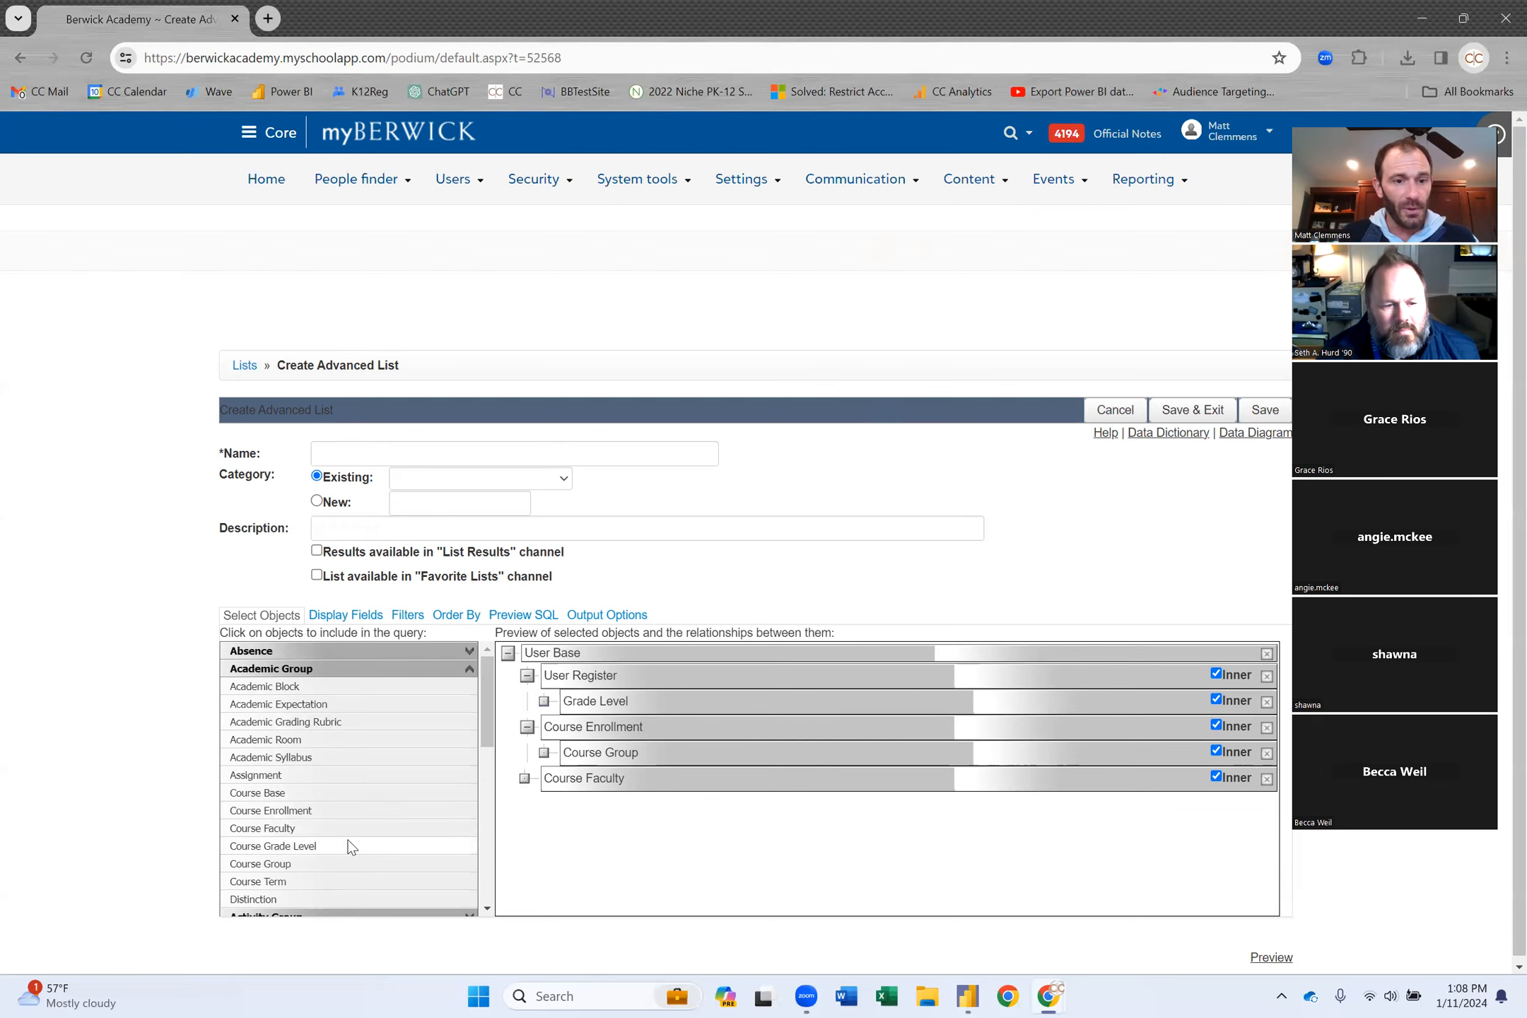
Add Course Term, Academic Block and Course Base under Course Group, plus Course Department.
left_click(307, 883)
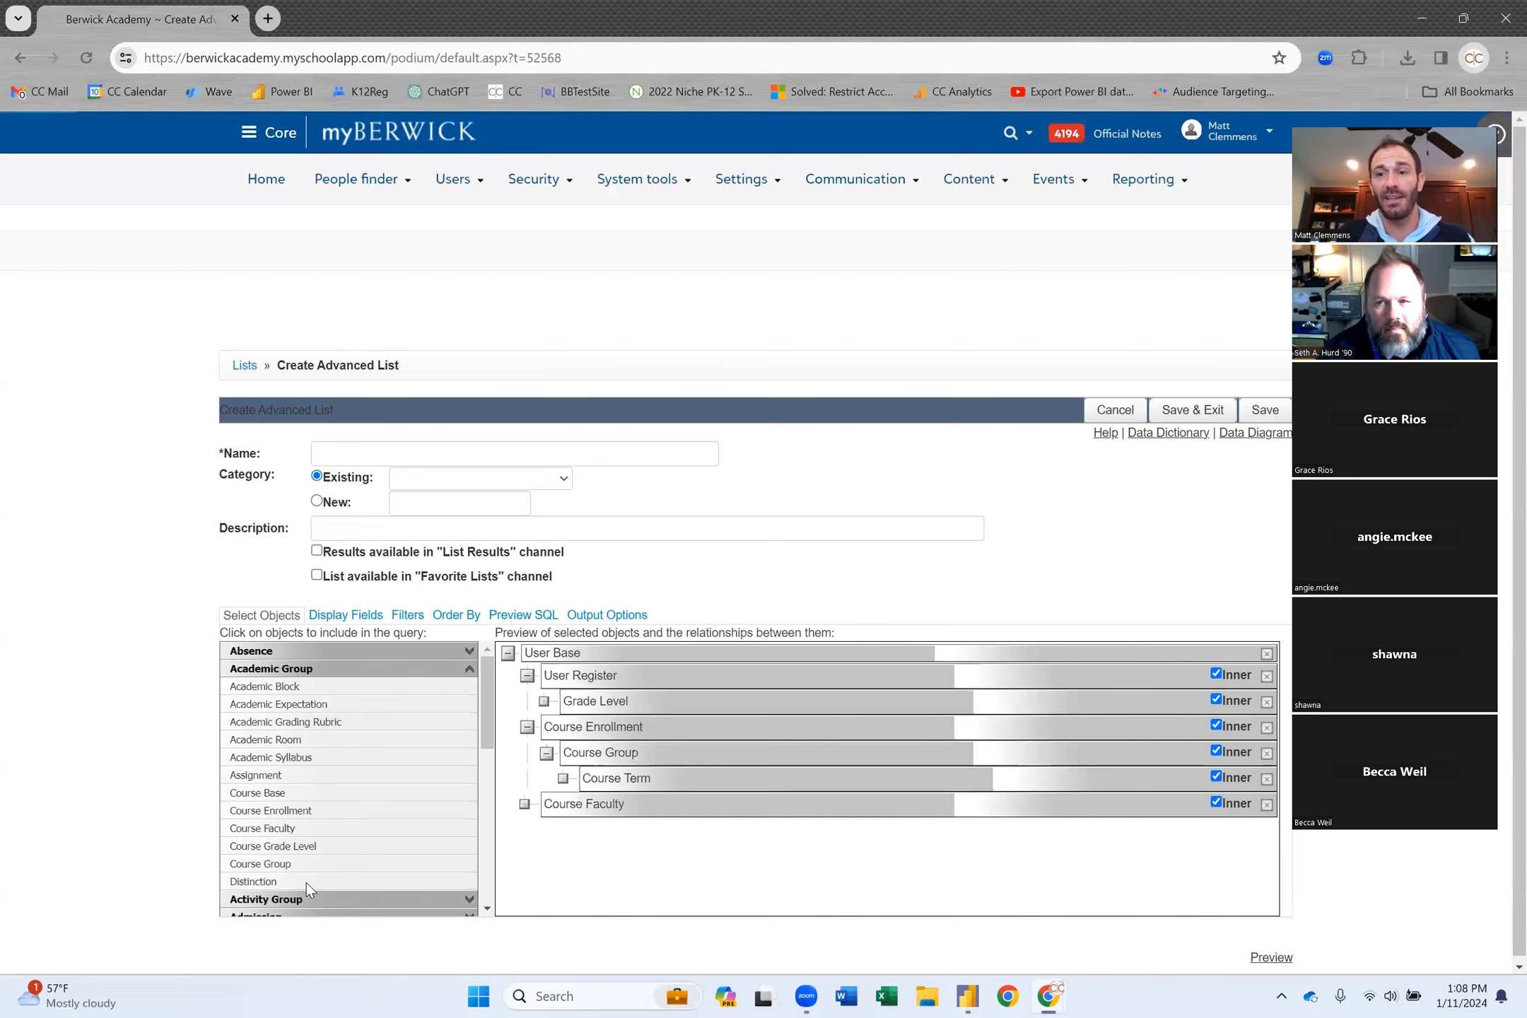
scroll(362, 792, "down", 1)
scroll(362, 792, "up", 1)
left_click(343, 685)
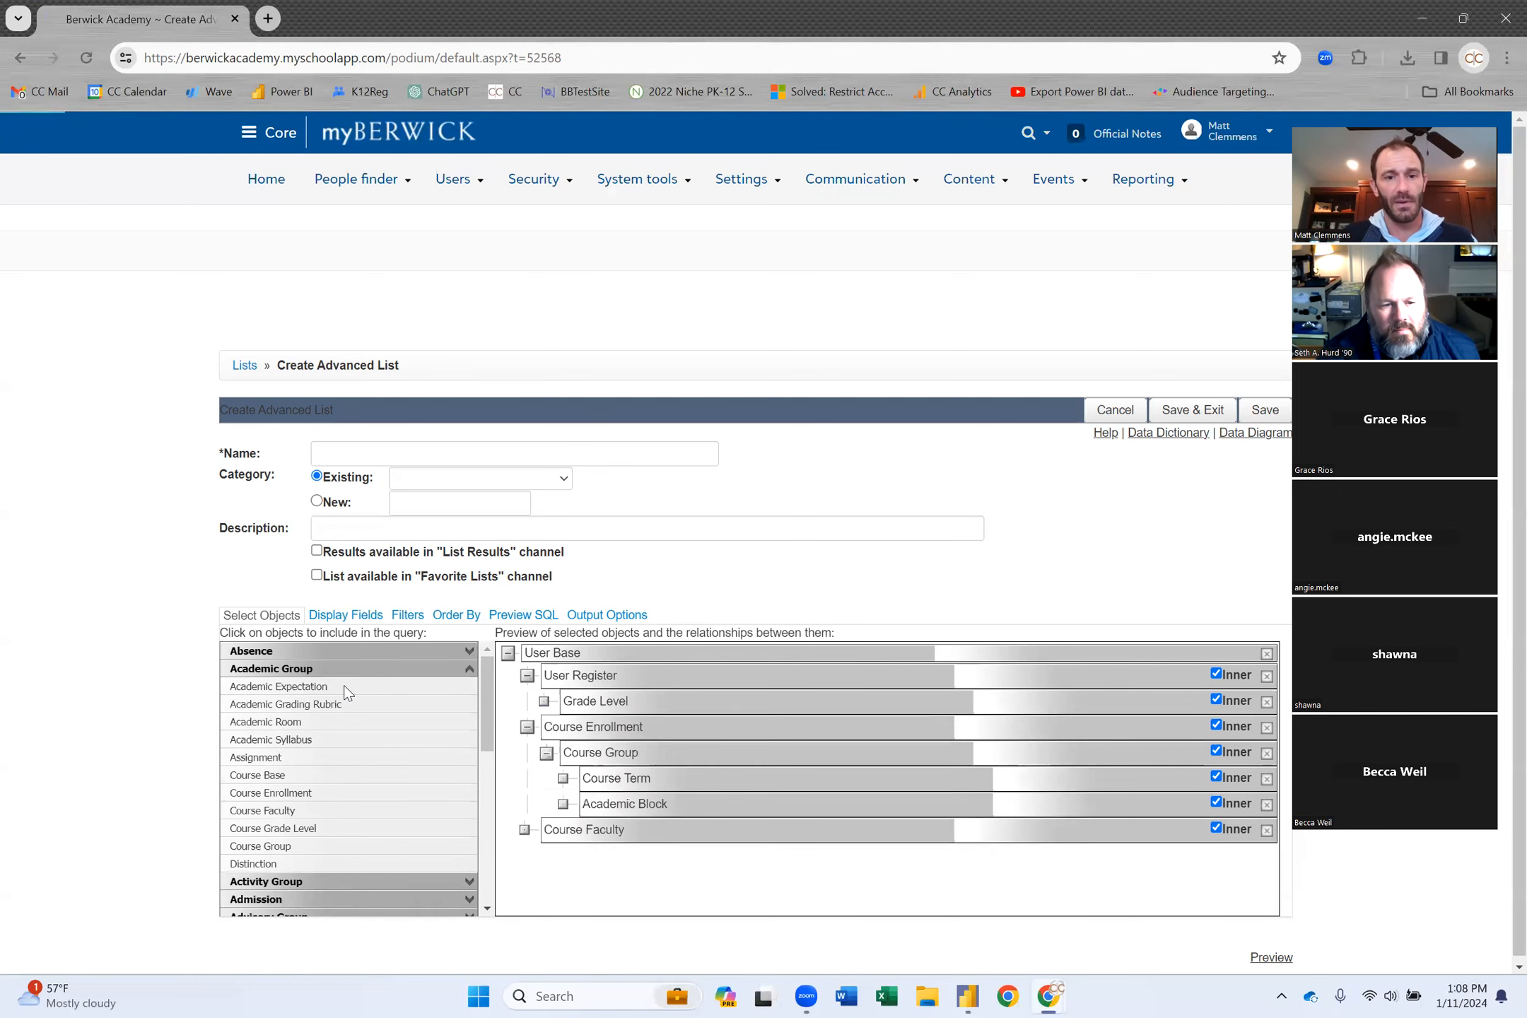
left_click(332, 778)
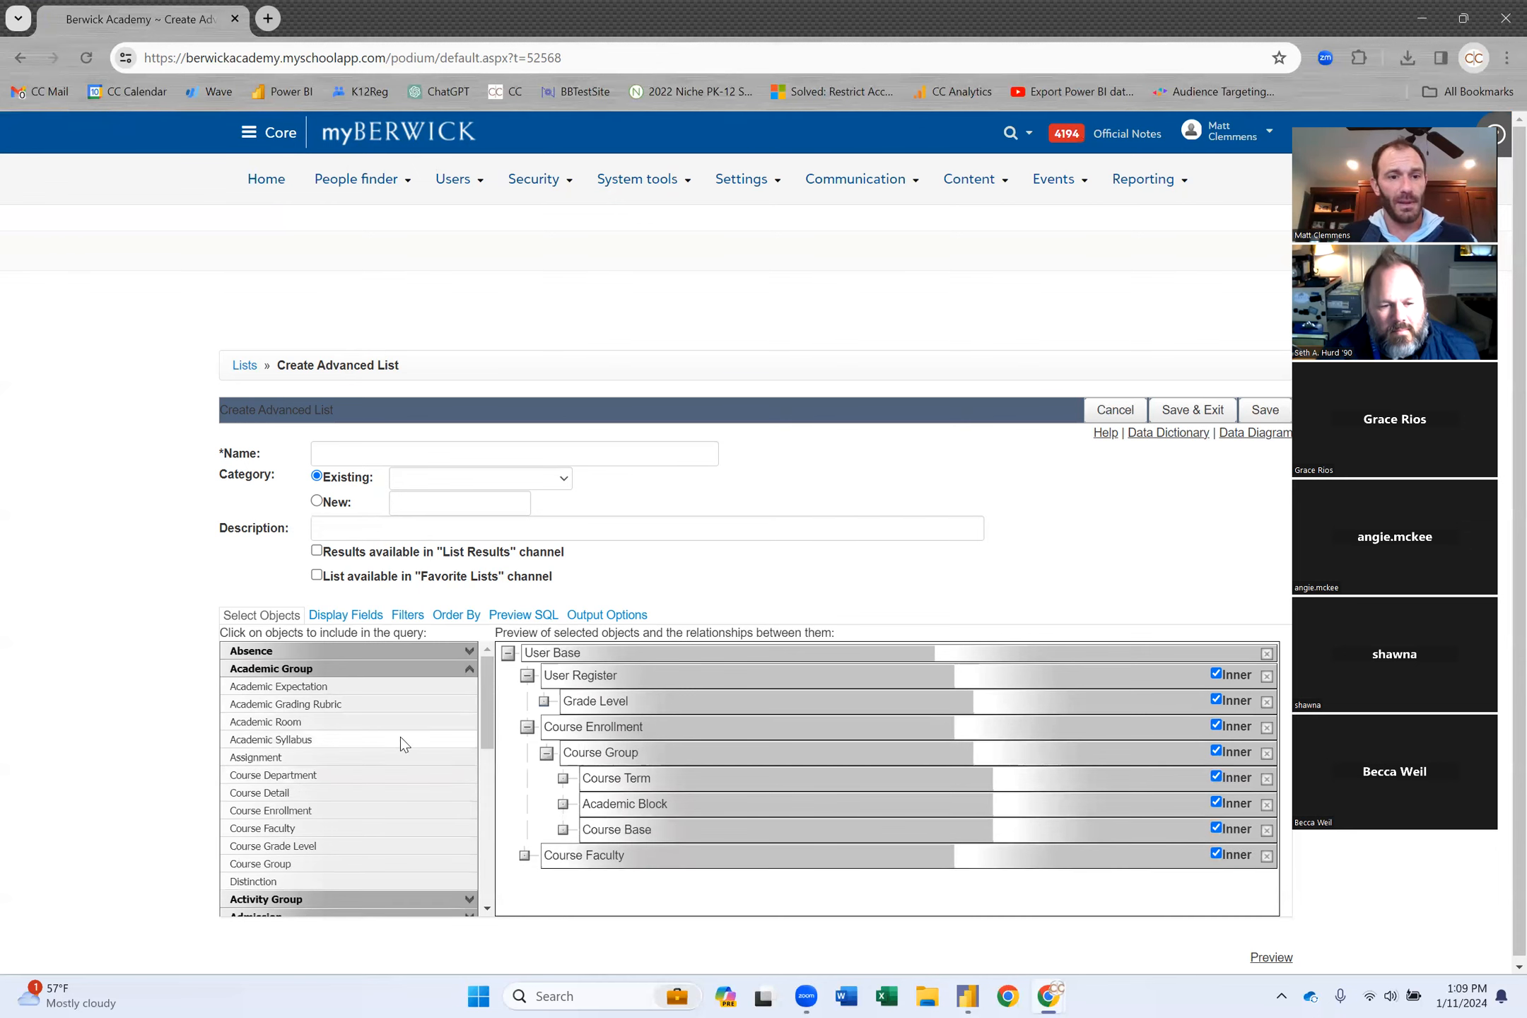
left_click(340, 774)
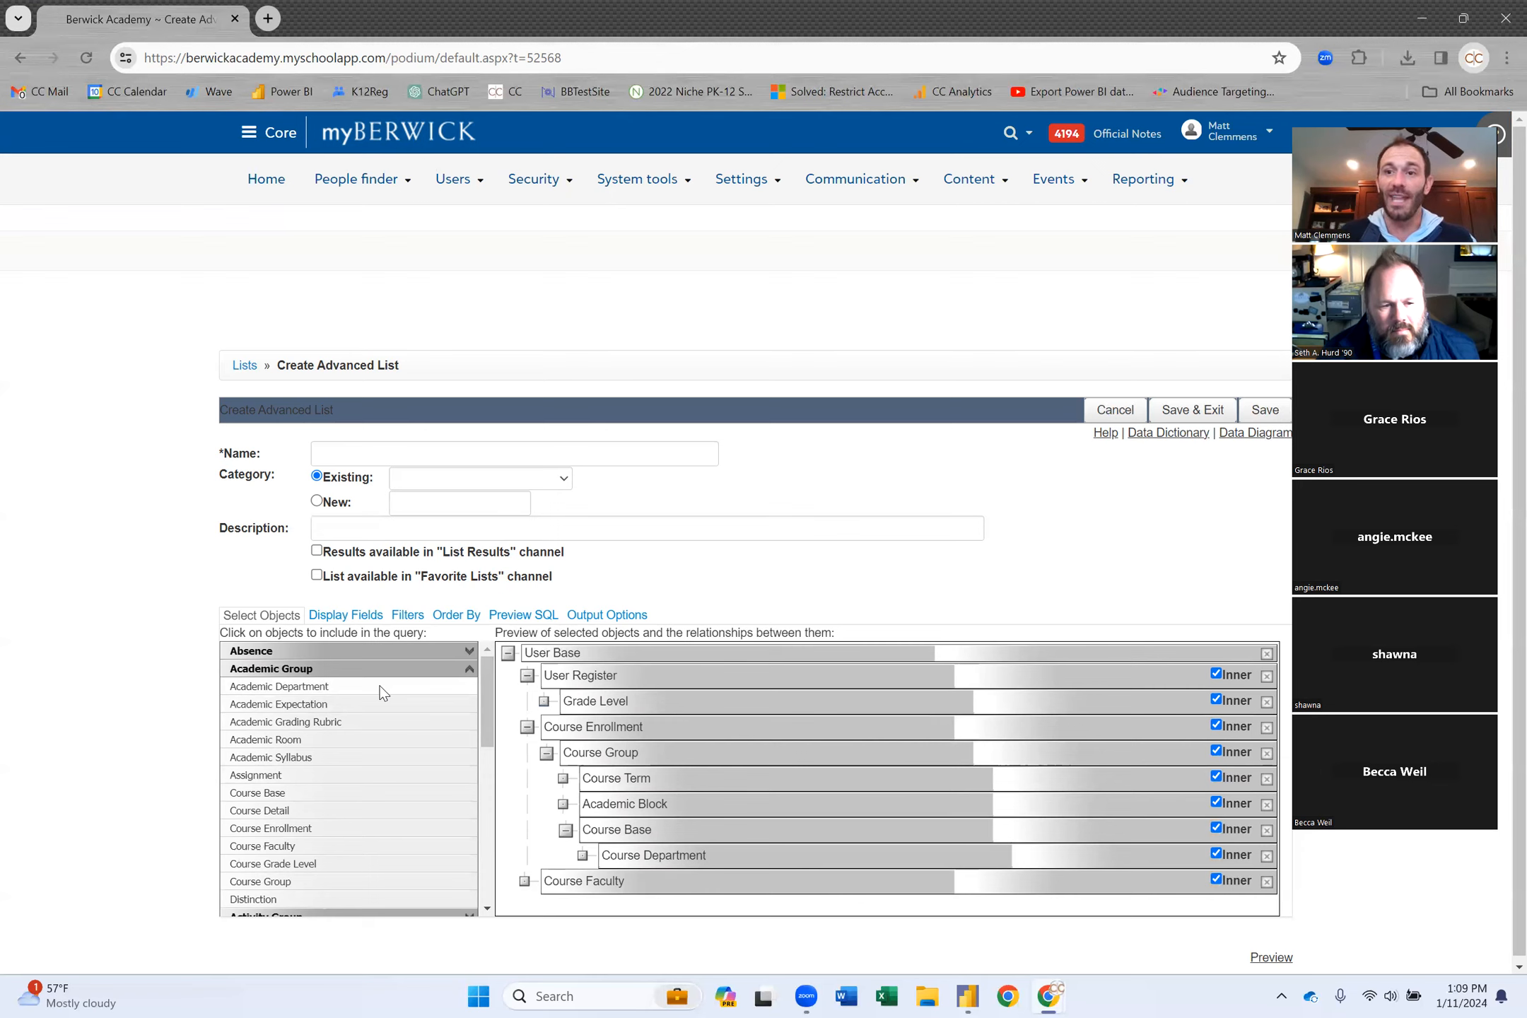
Add Academic Department under Course Department and collapse the Academic Group category.
left_click(345, 691)
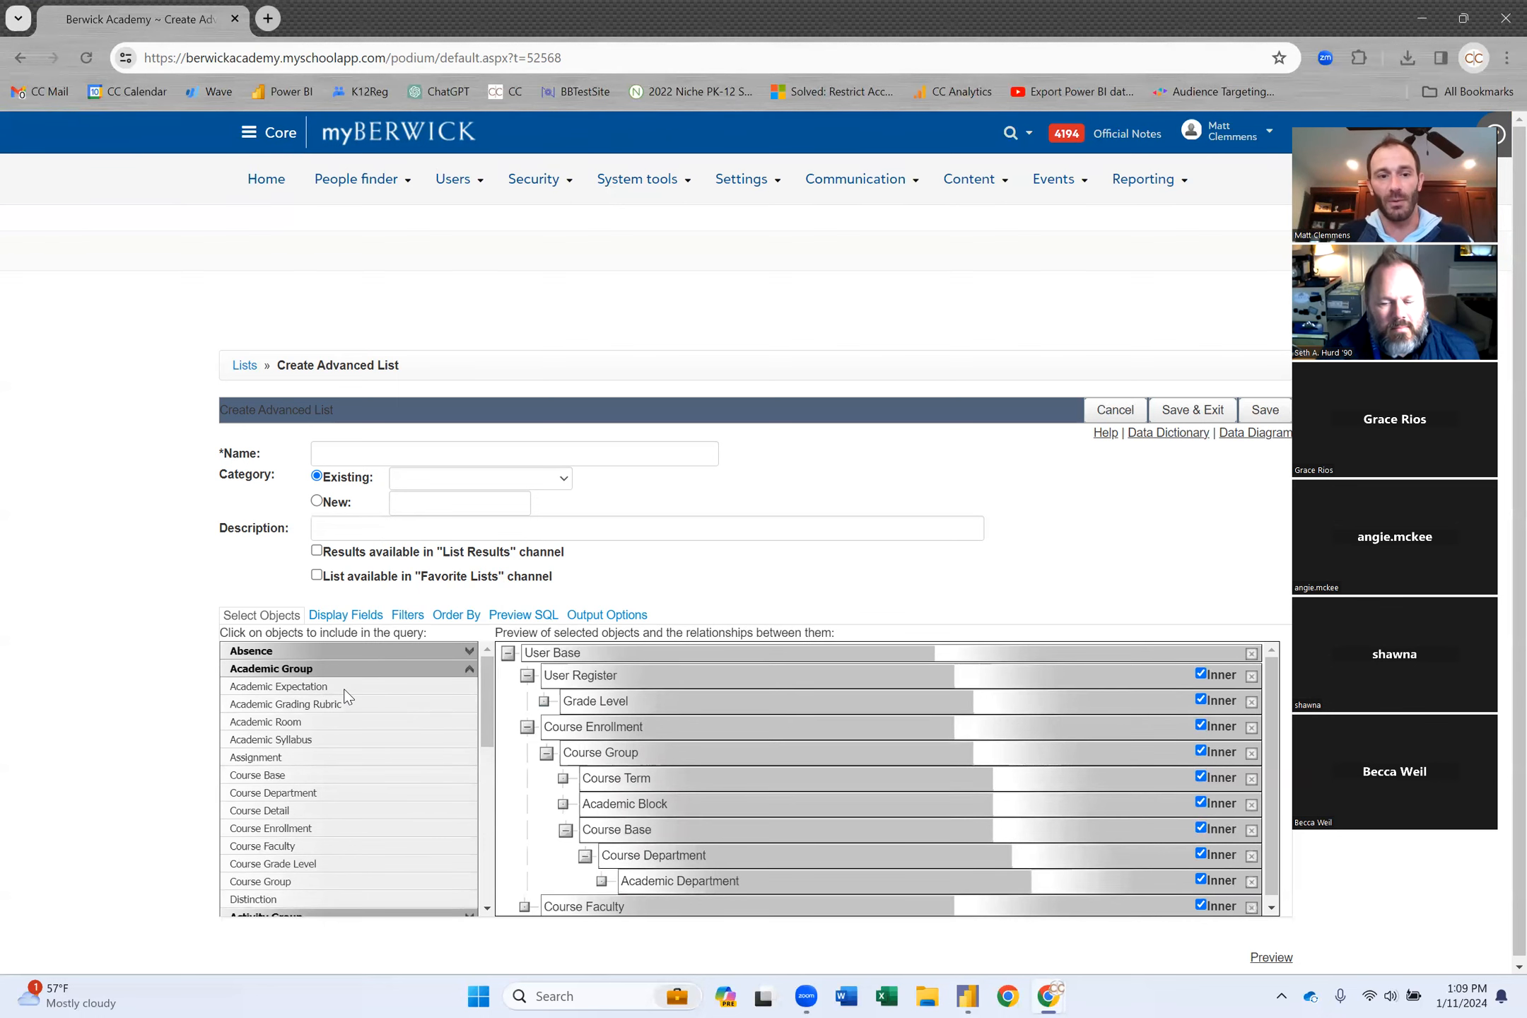
left_click(470, 667)
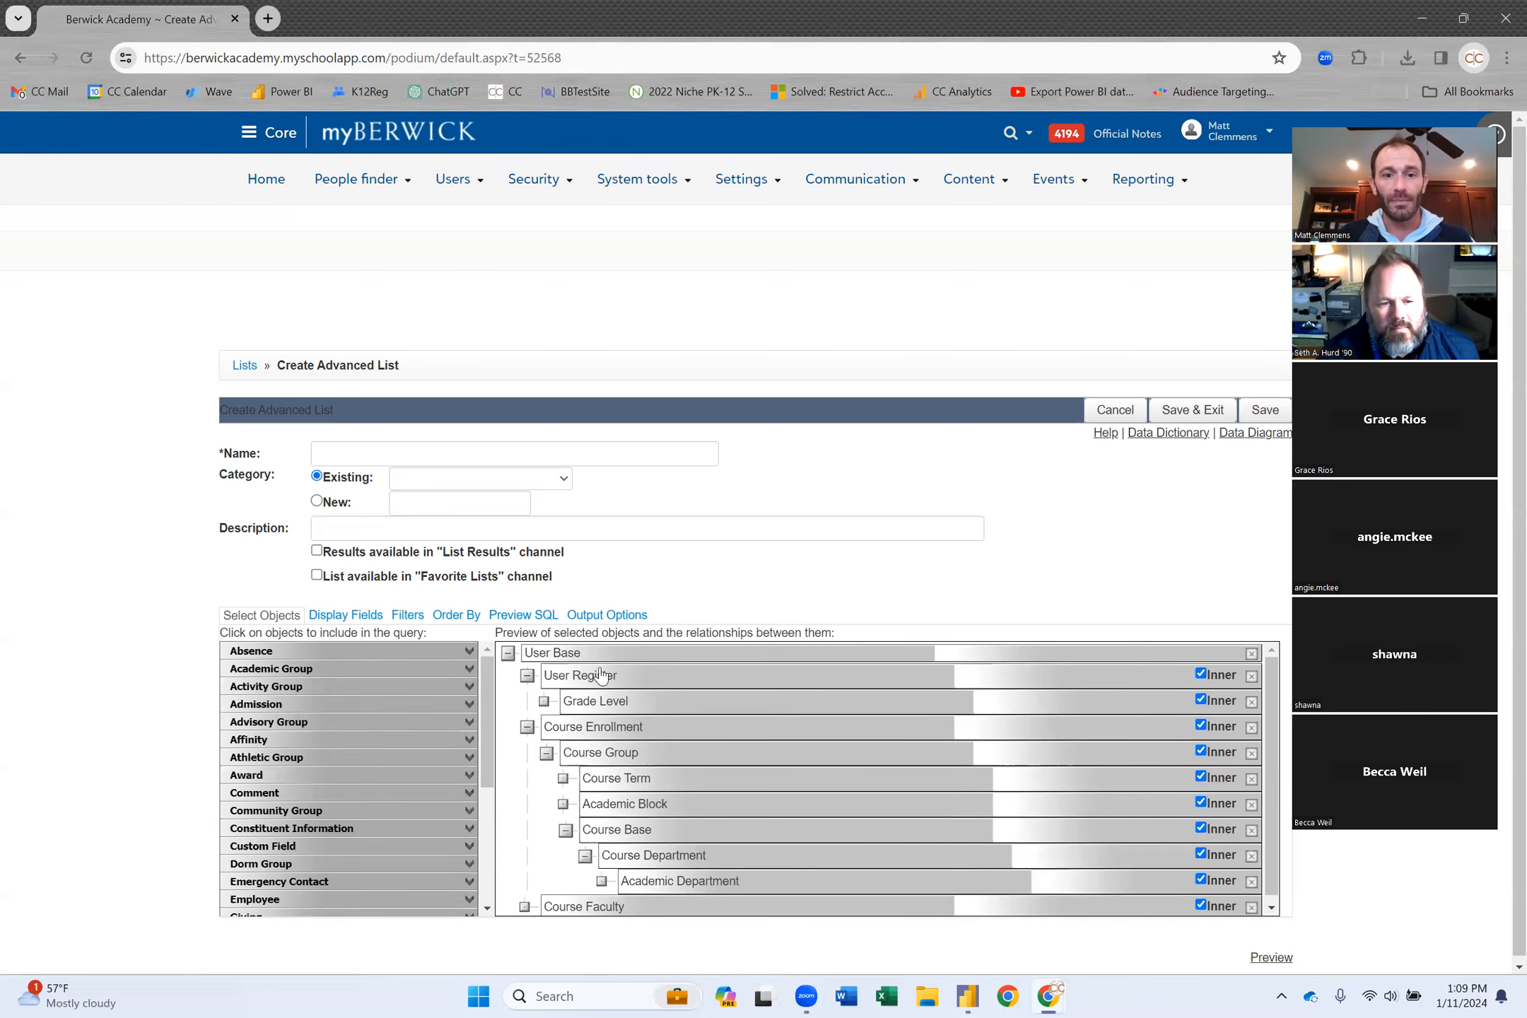
scroll(694, 724, "down", 1)
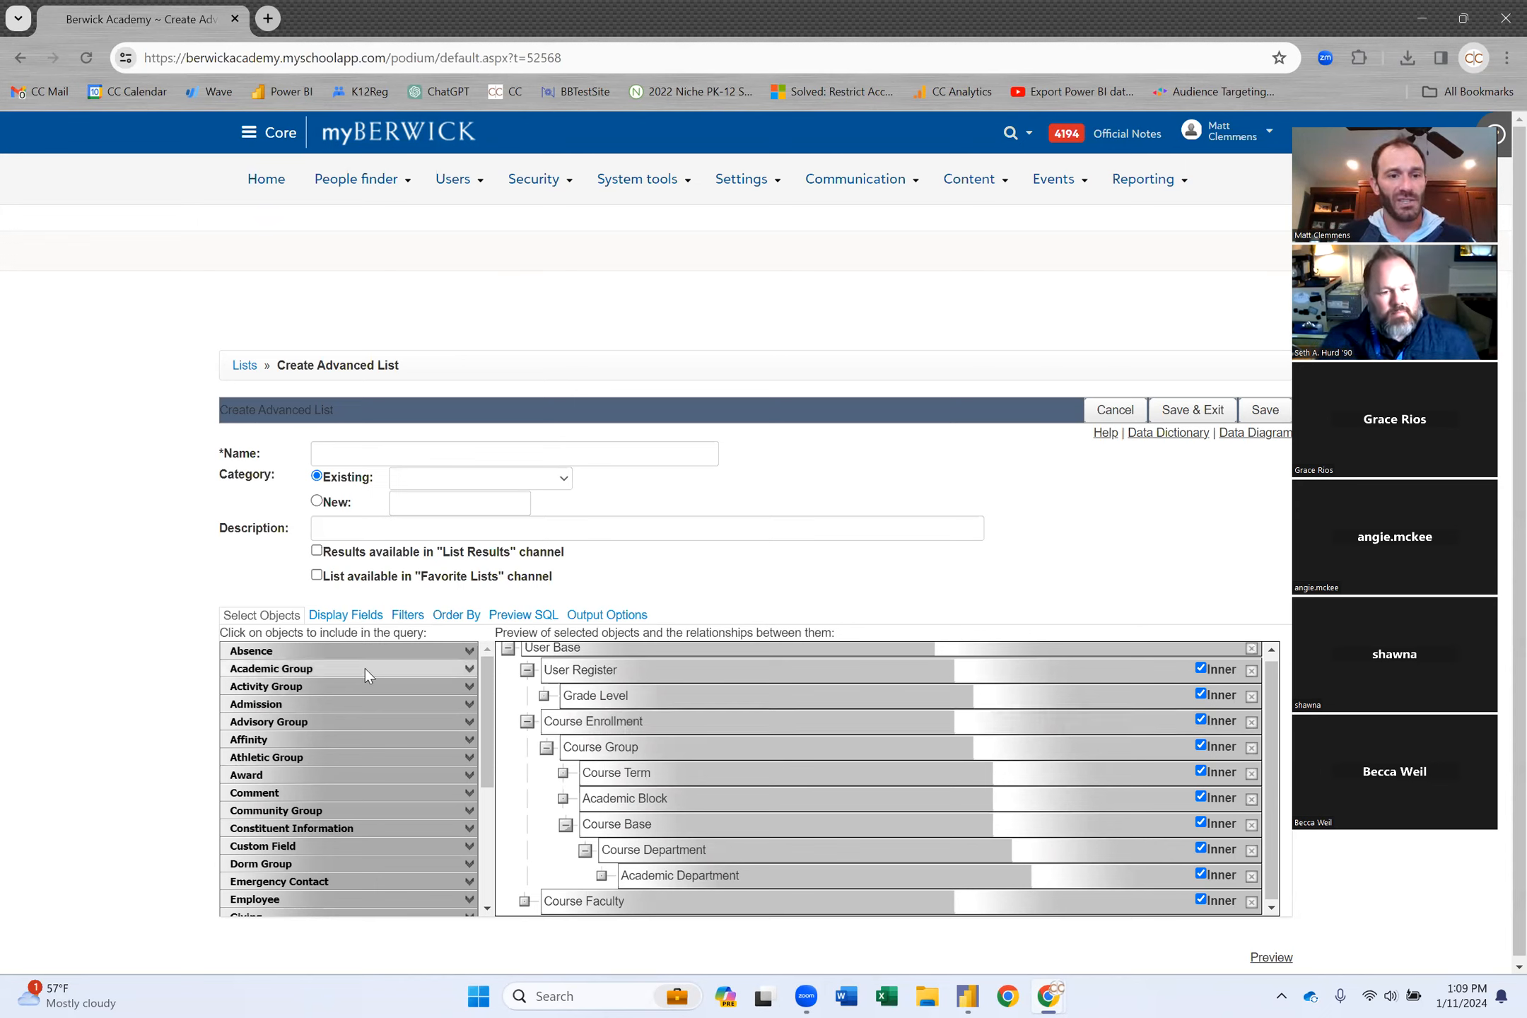
Add Absence joined through Course Enrollment.Student User ID.
left_click(406, 650)
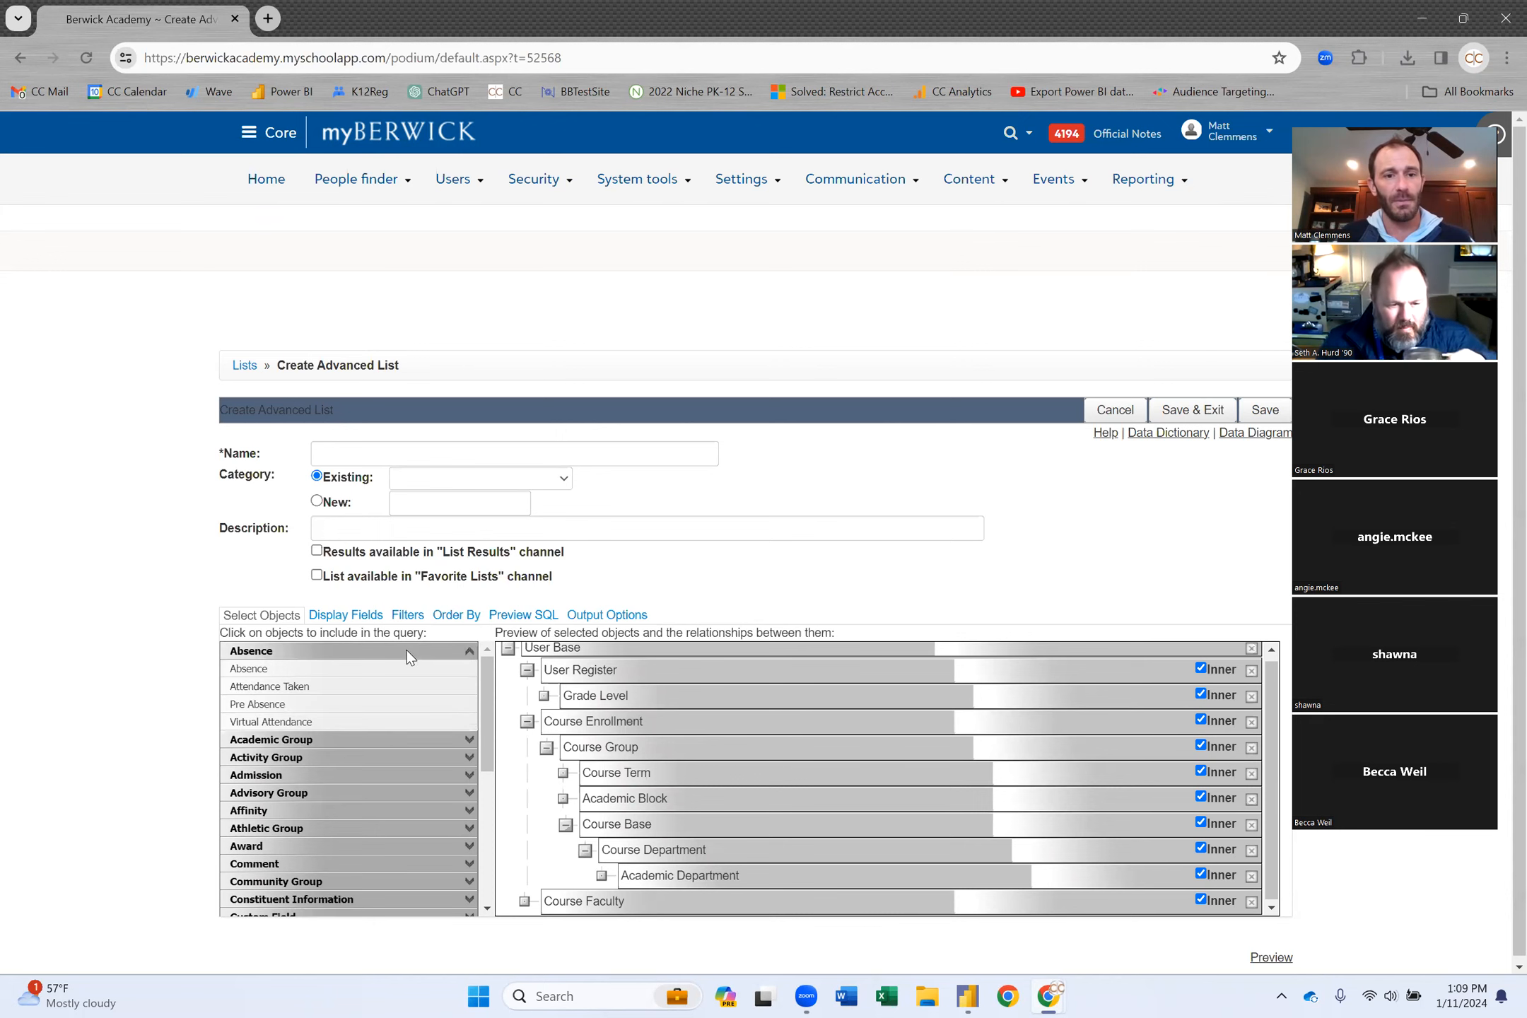
left_click(285, 670)
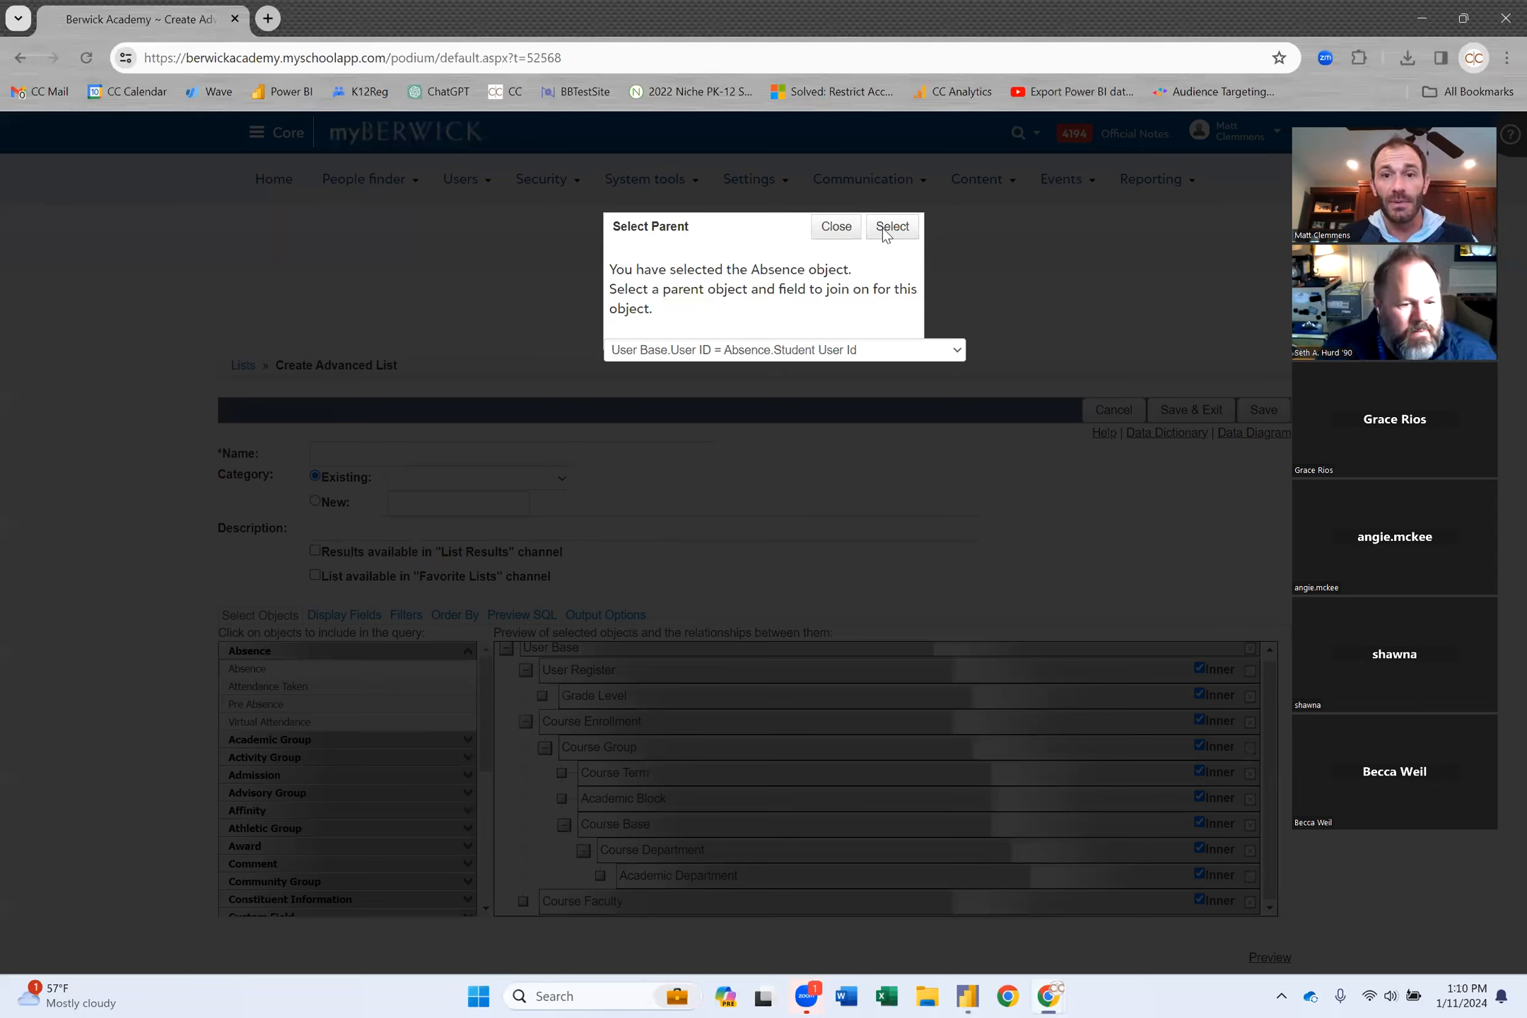
left_click(777, 349)
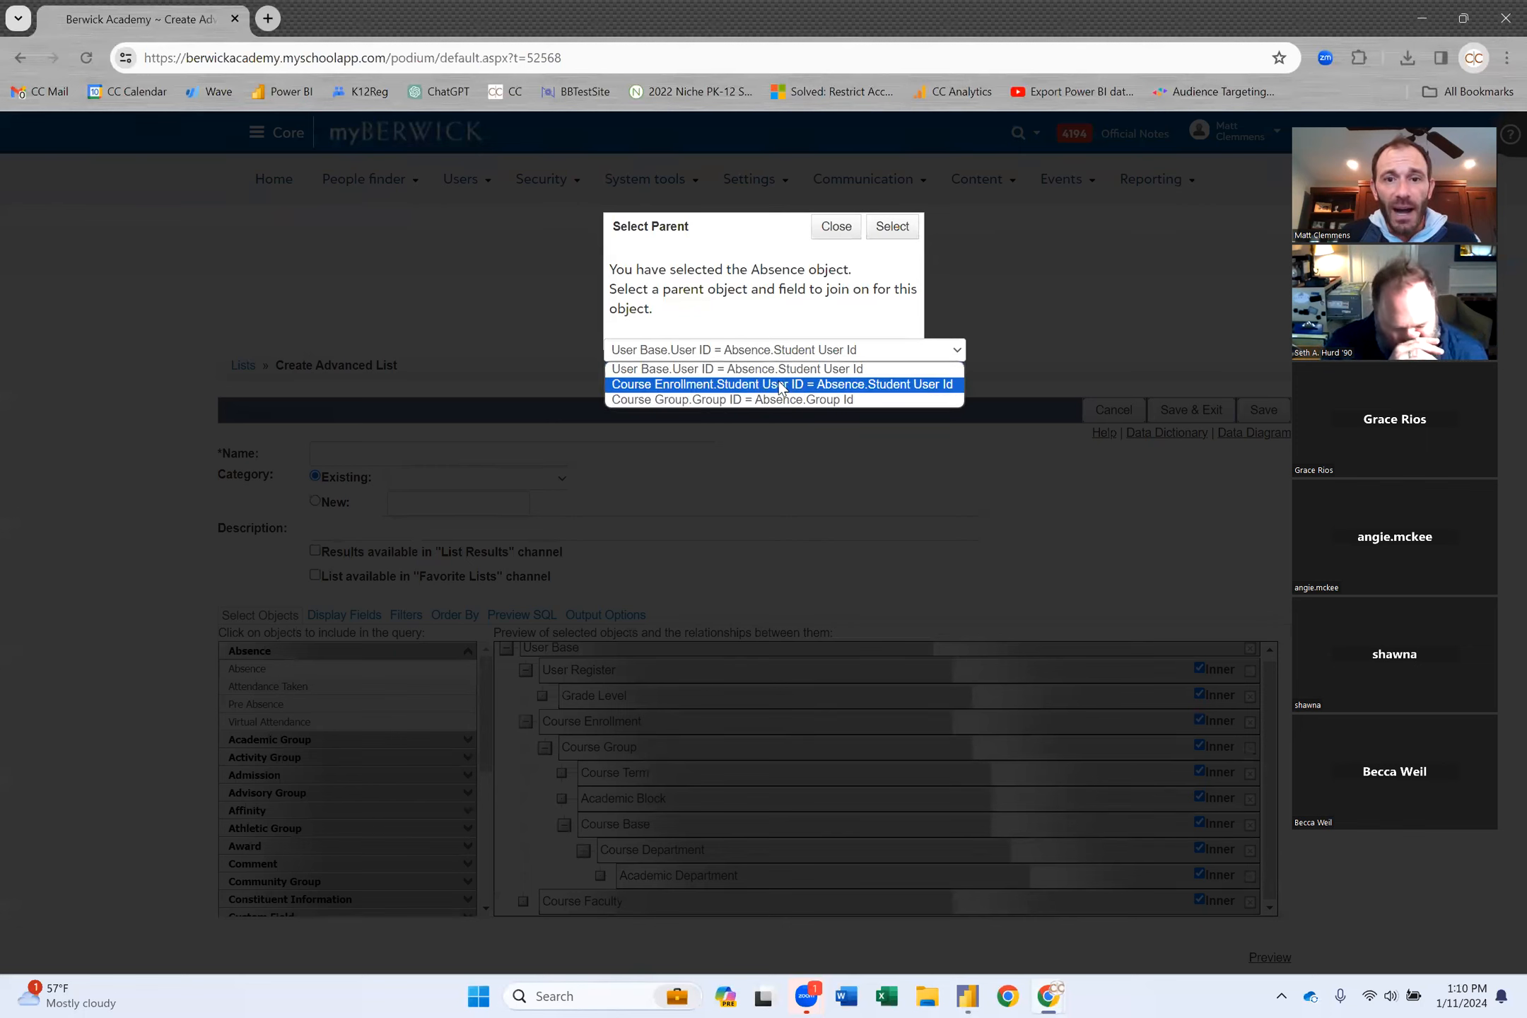
left_click(779, 384)
left_click(892, 227)
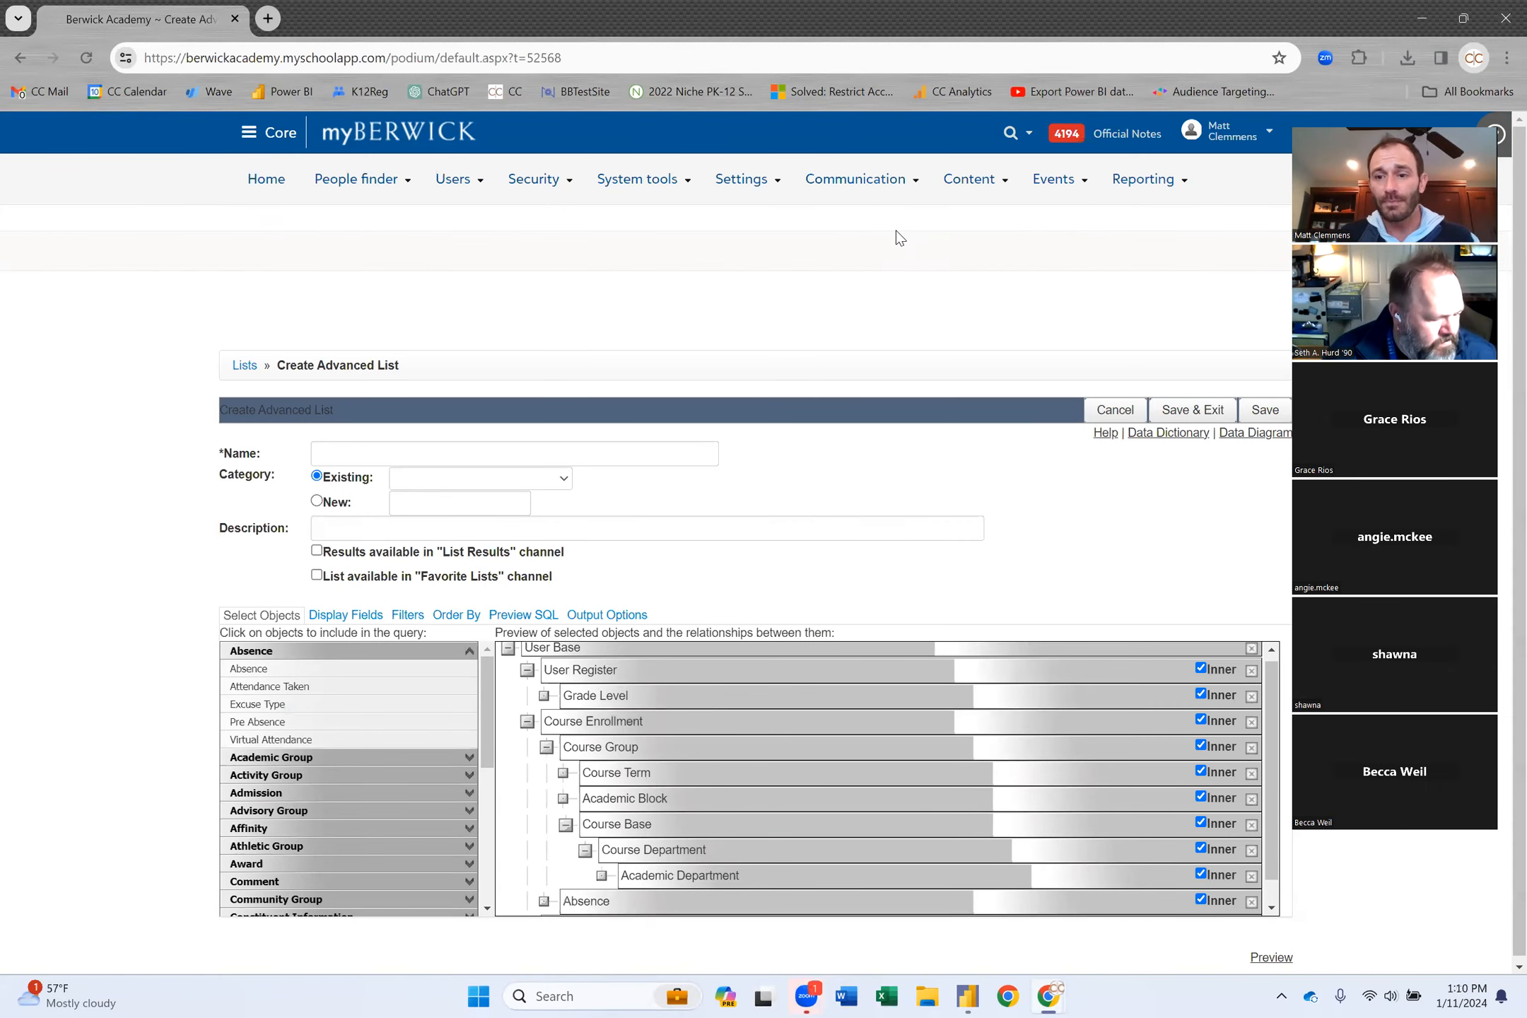
Add Excuse Type beneath Absence and collapse the Absence category.
left_click(300, 704)
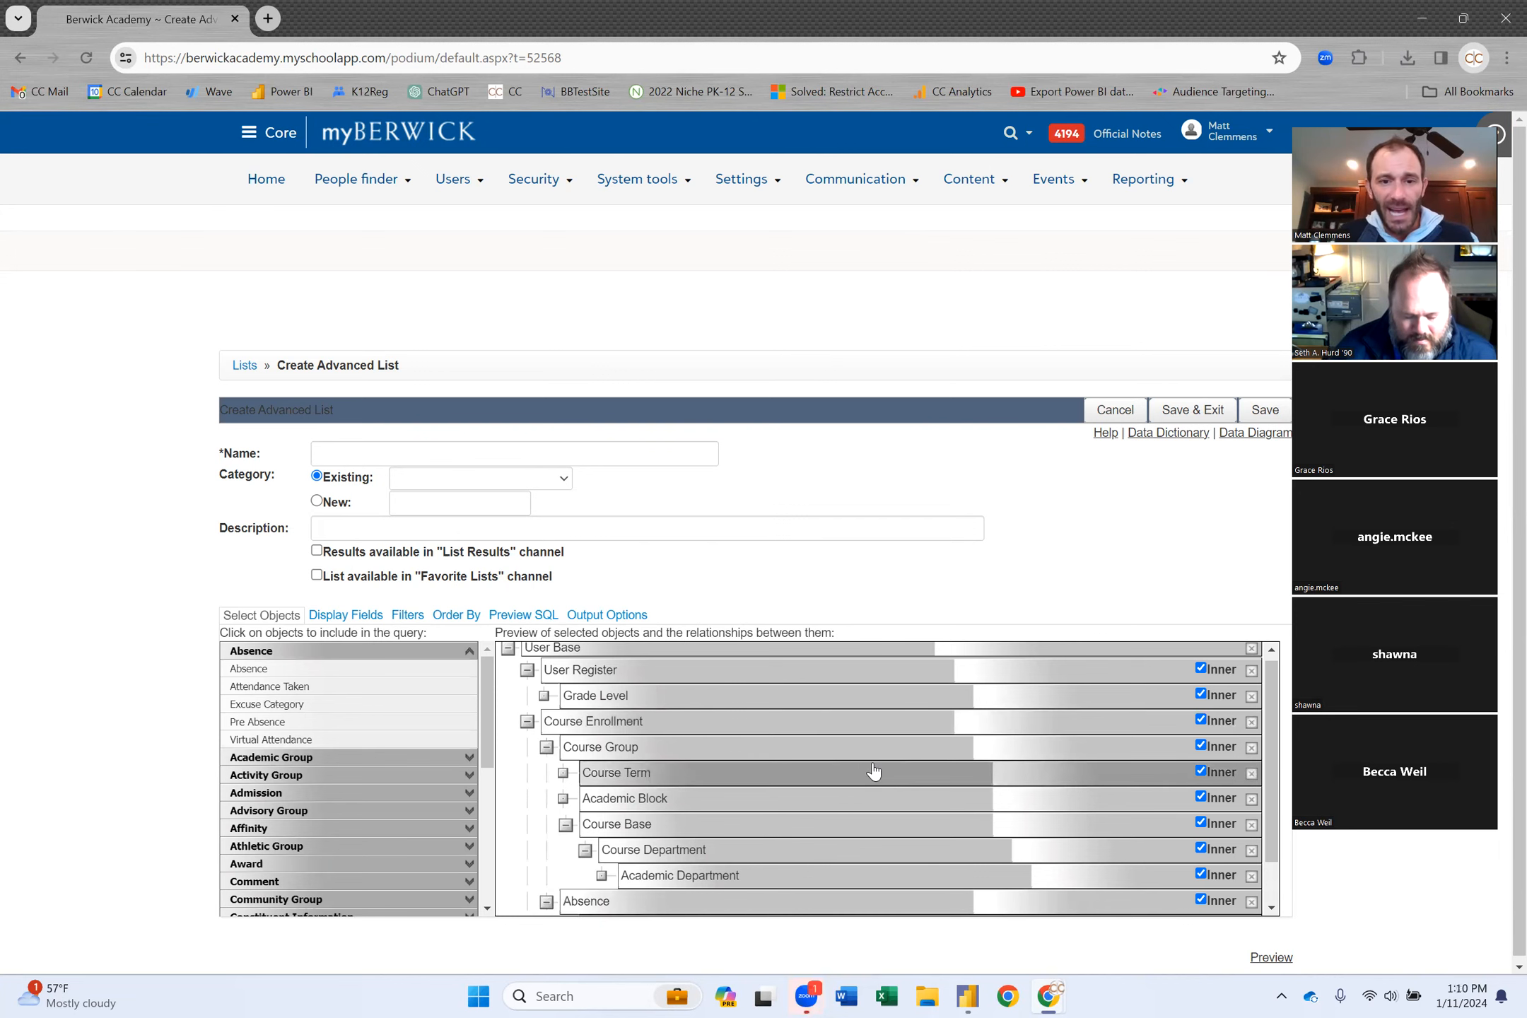
scroll(860, 770, "down", 1)
scroll(860, 771, "up", 1)
scroll(860, 770, "down", 1)
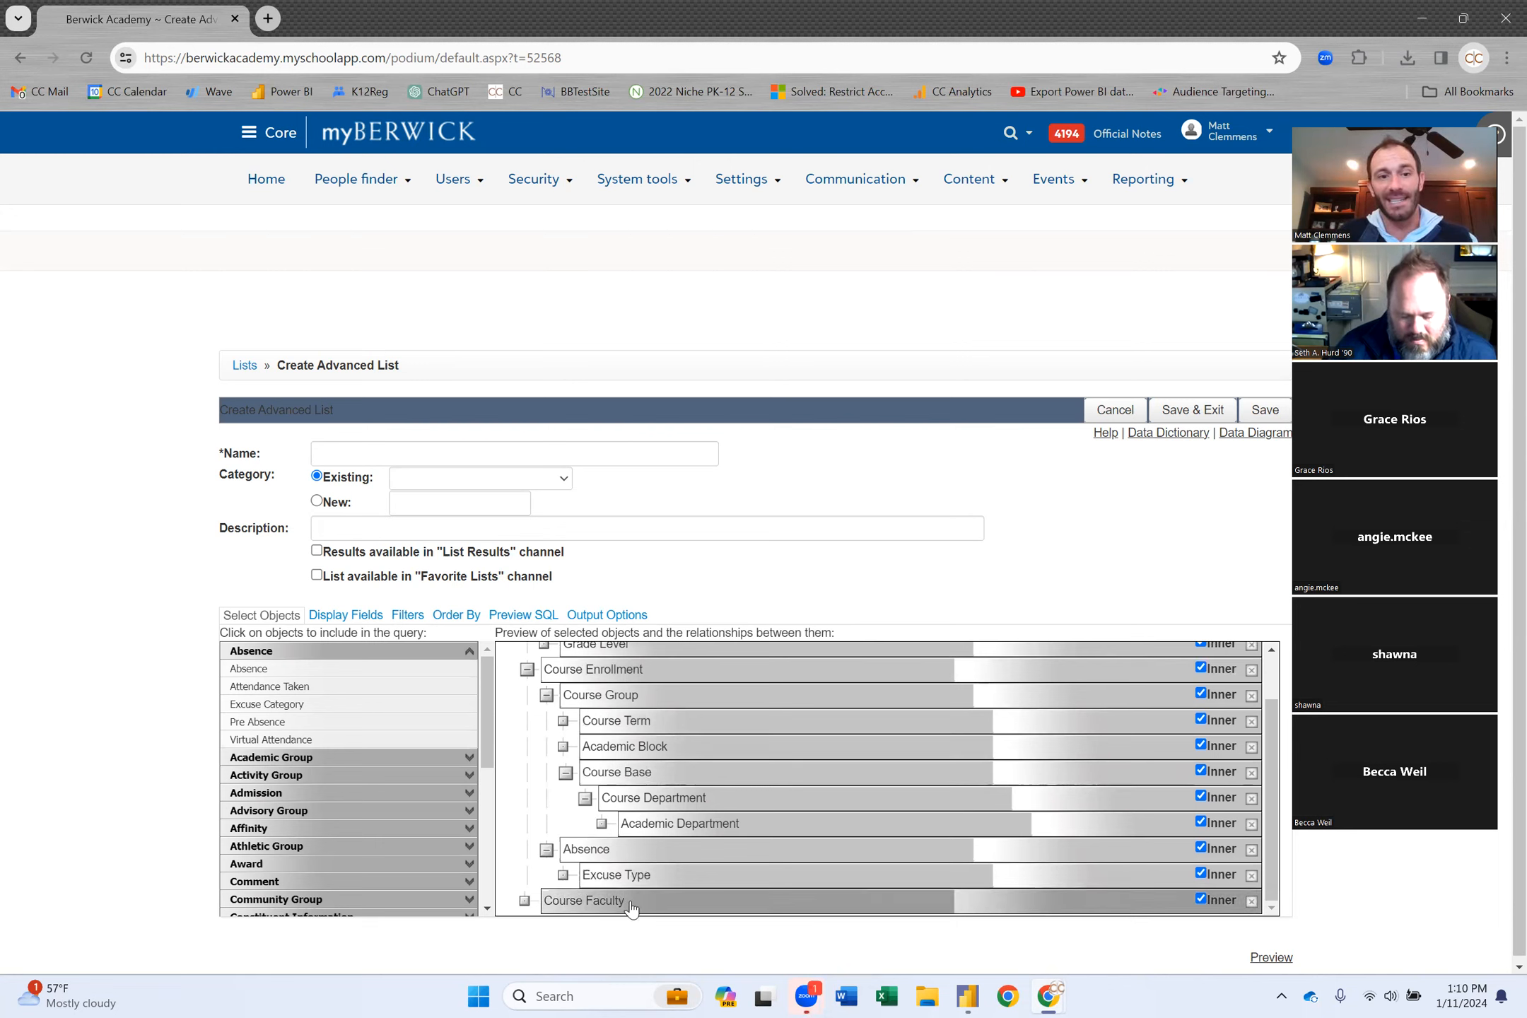
left_click(471, 656)
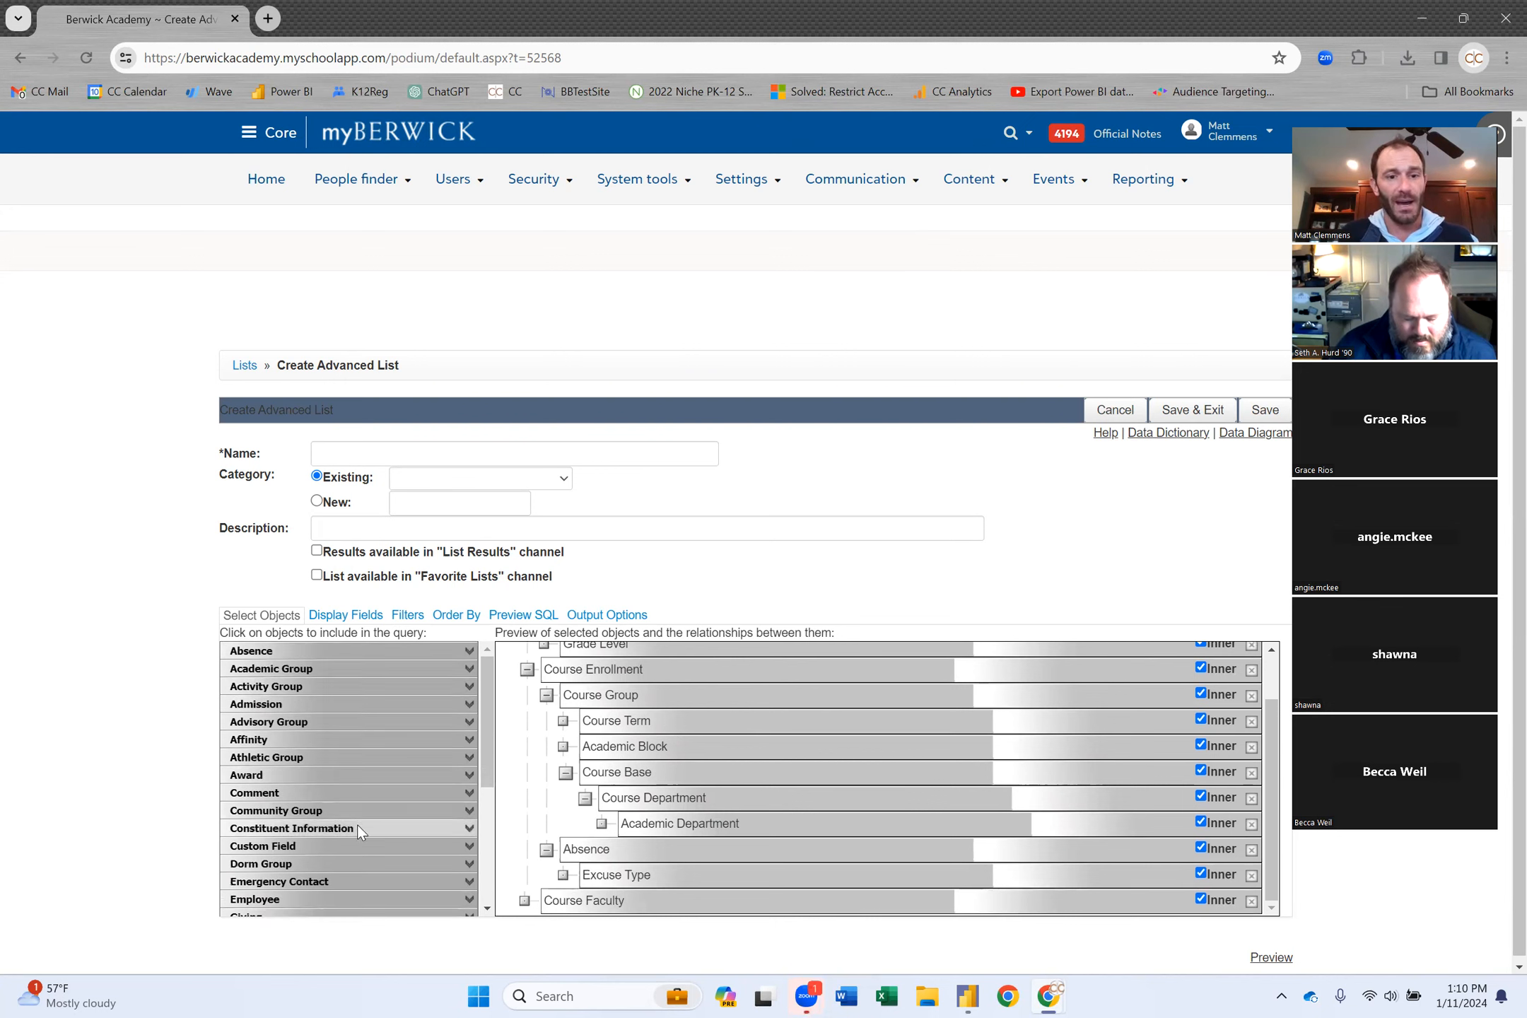
left_click(357, 827)
scroll(377, 766, "down", 2)
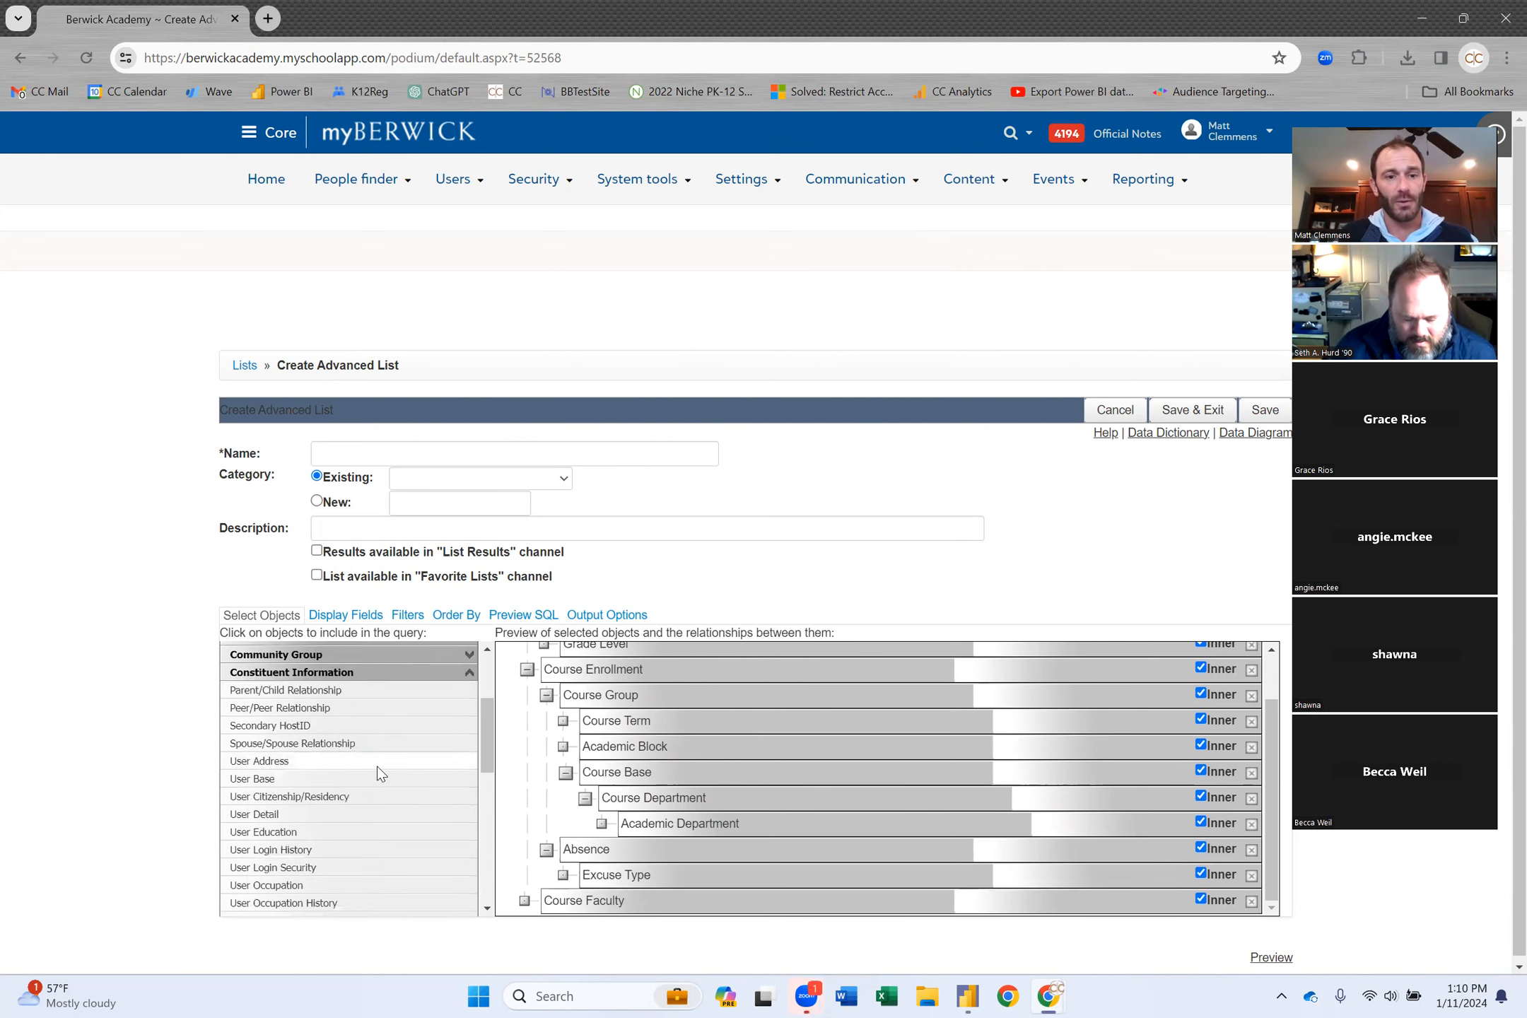
Add User Base joined through Course Faculty.Faculty User ID.
left_click(288, 780)
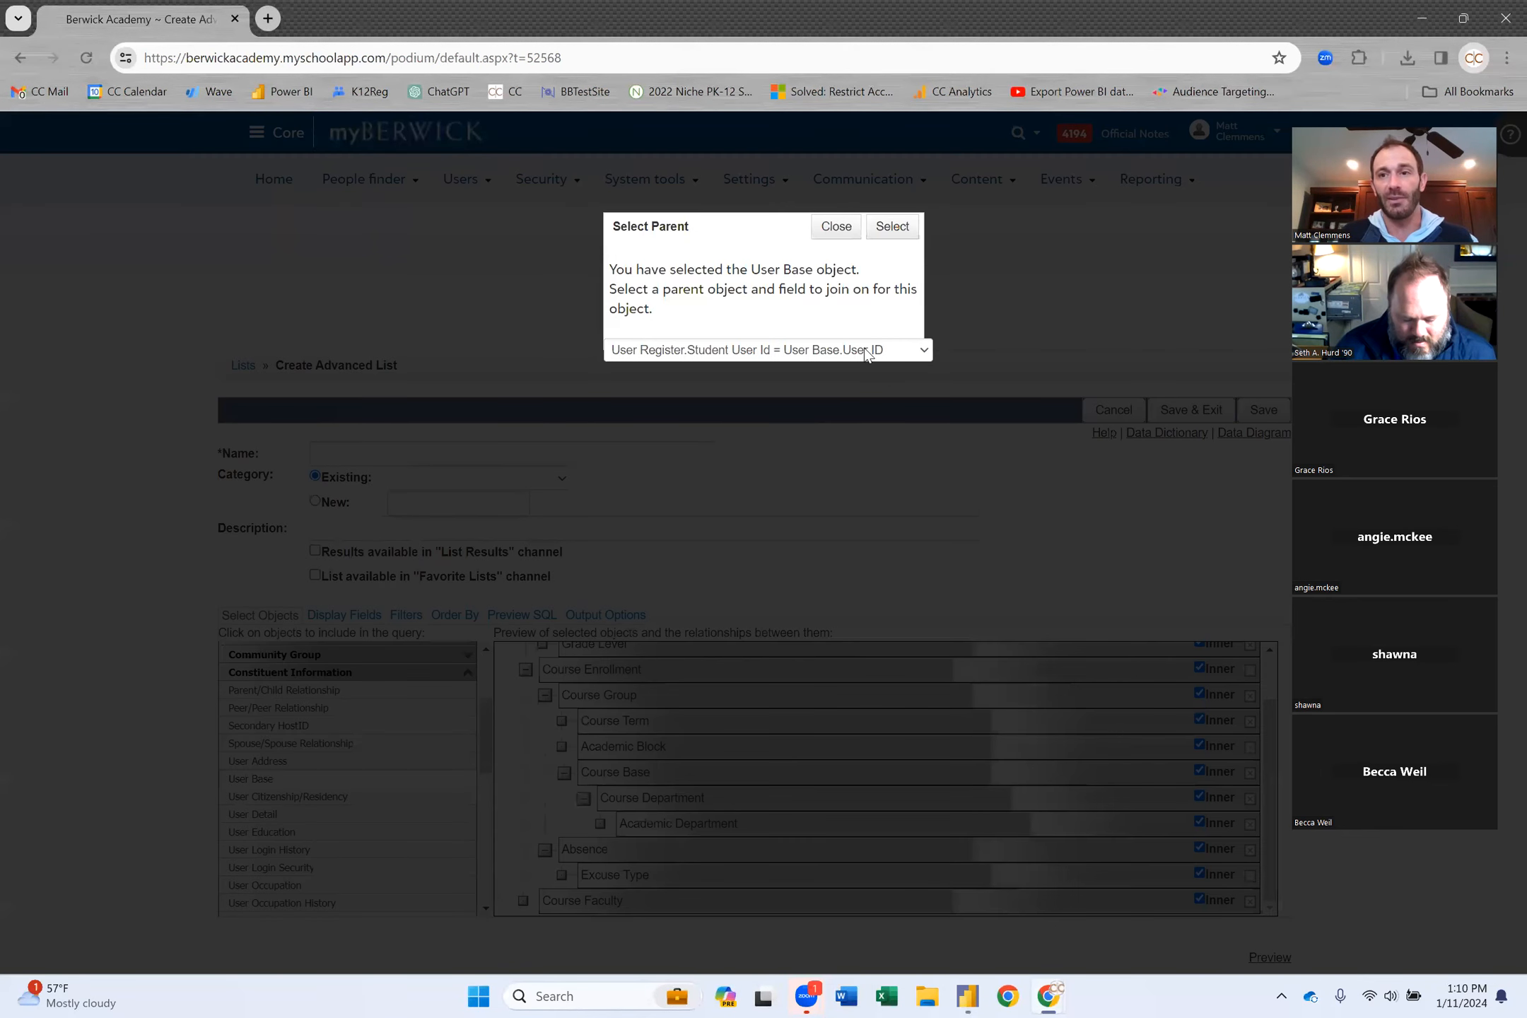
left_click(867, 353)
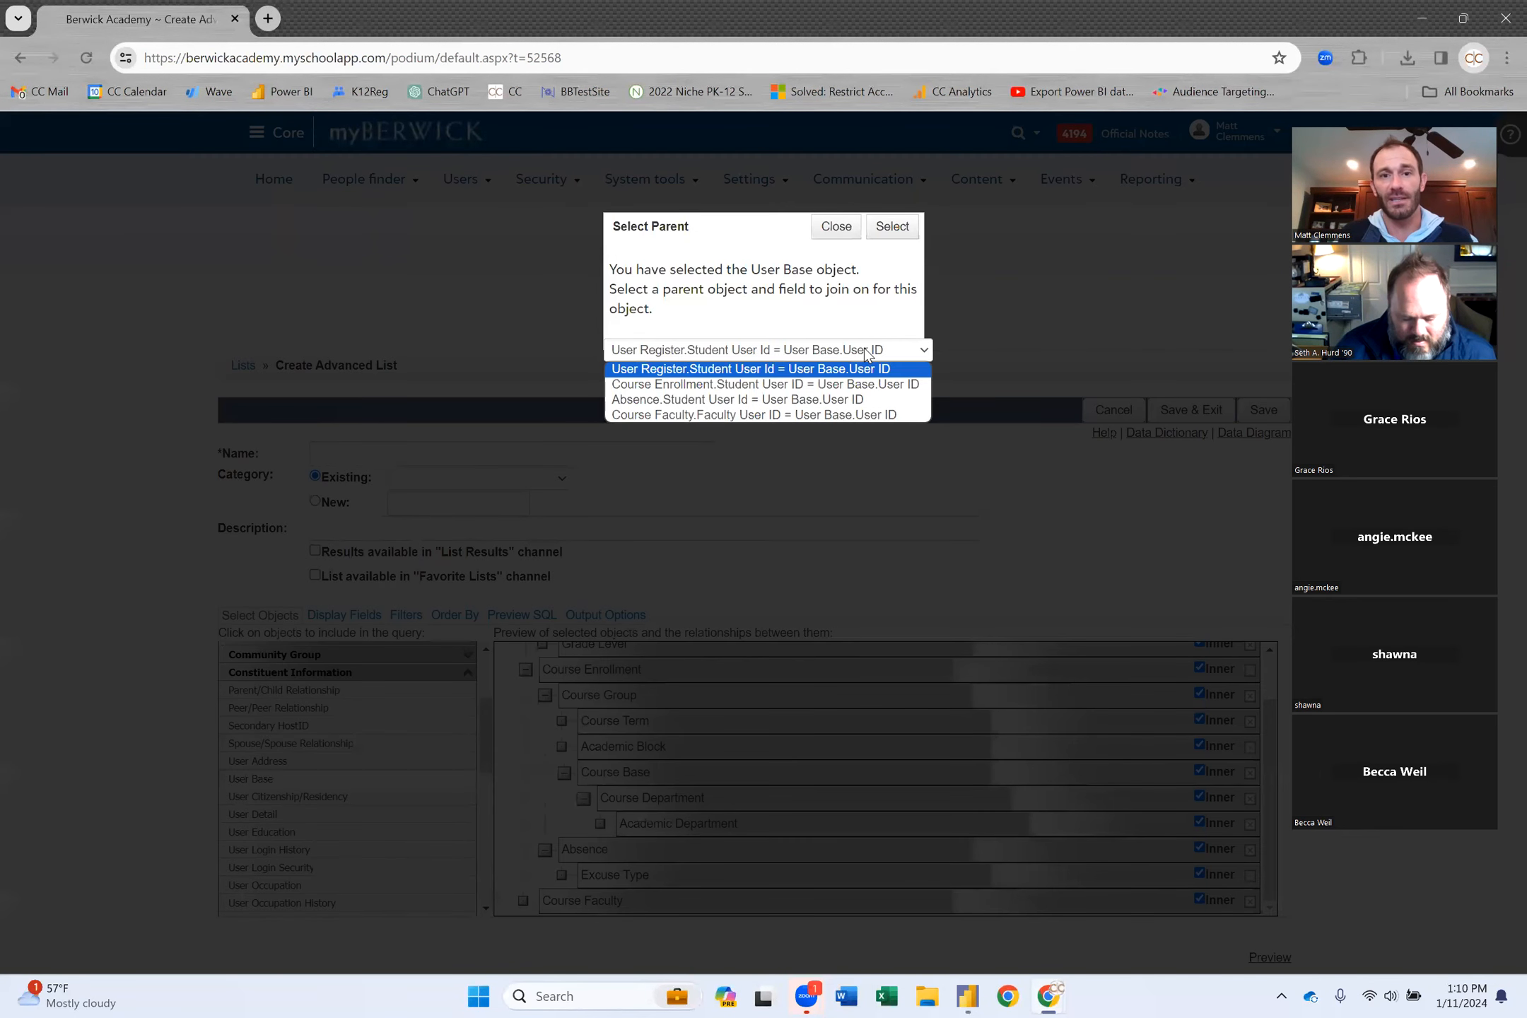
left_click(850, 414)
left_click(891, 227)
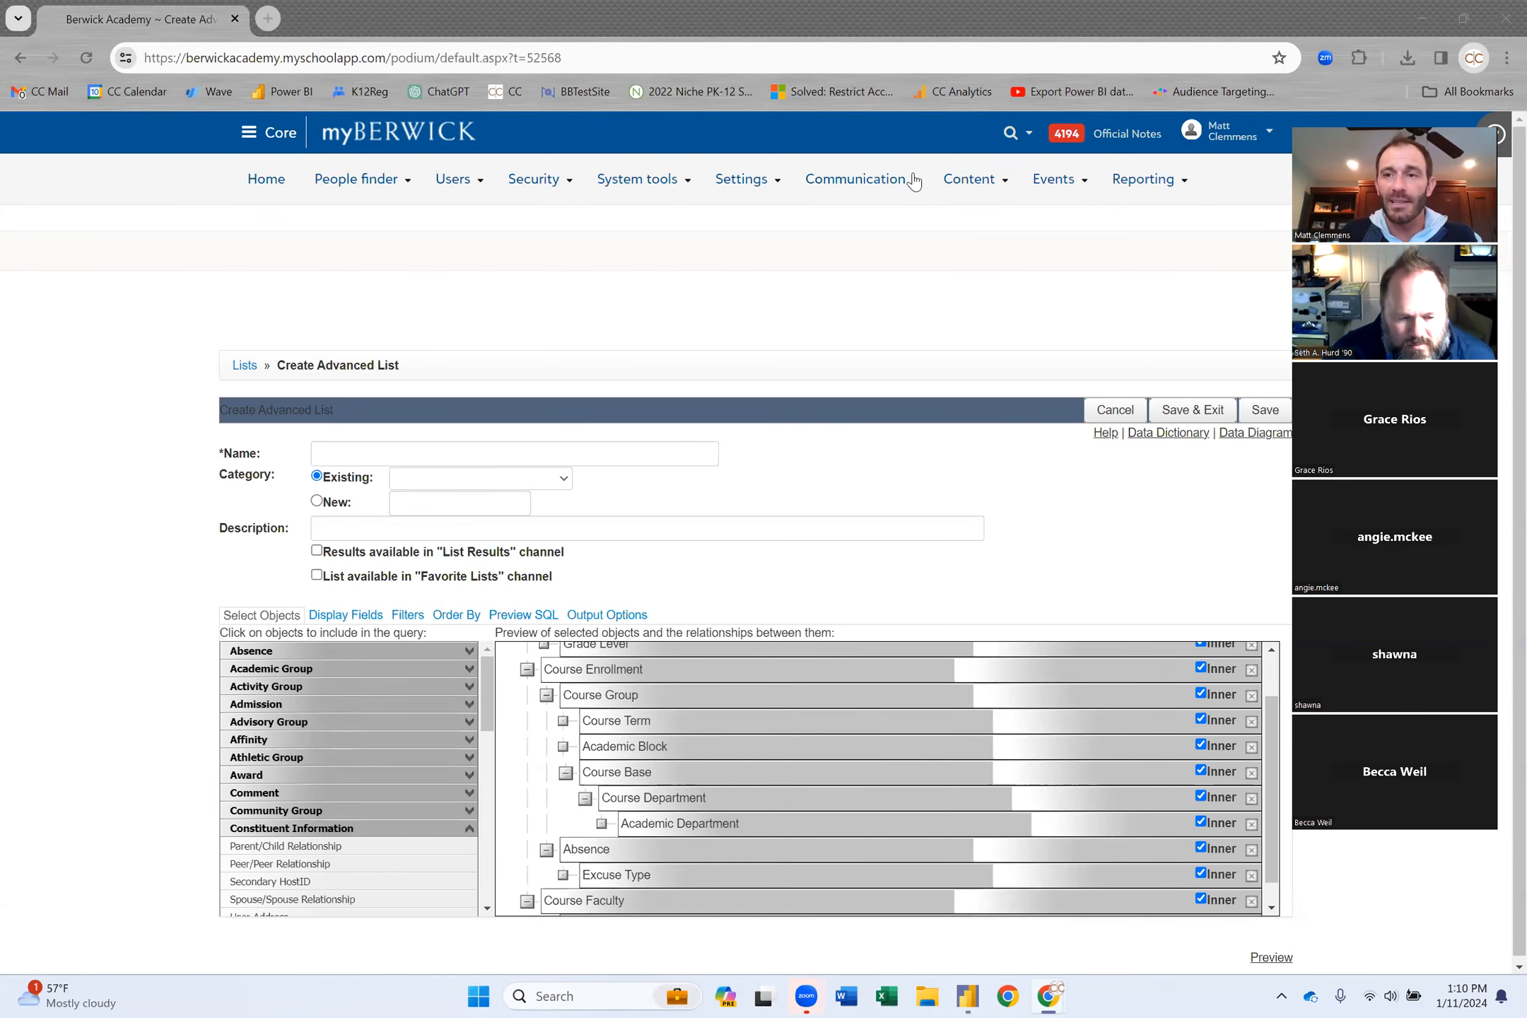
Add Academic Room from Academic Group under Course Group.
left_click(361, 673)
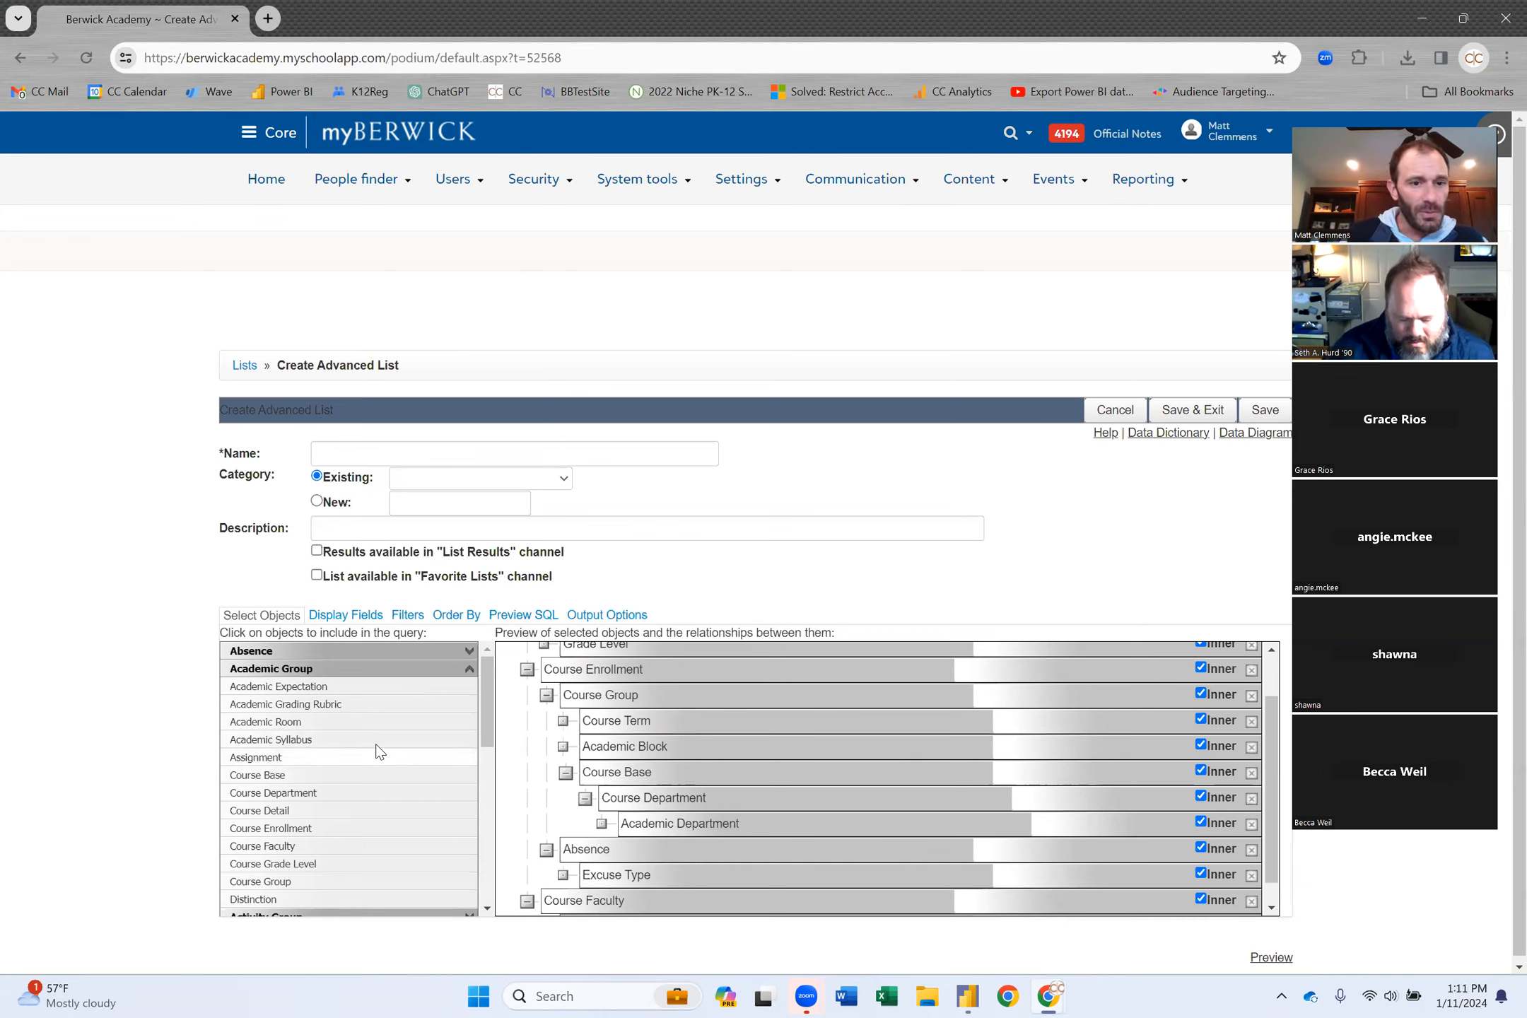
left_click(349, 728)
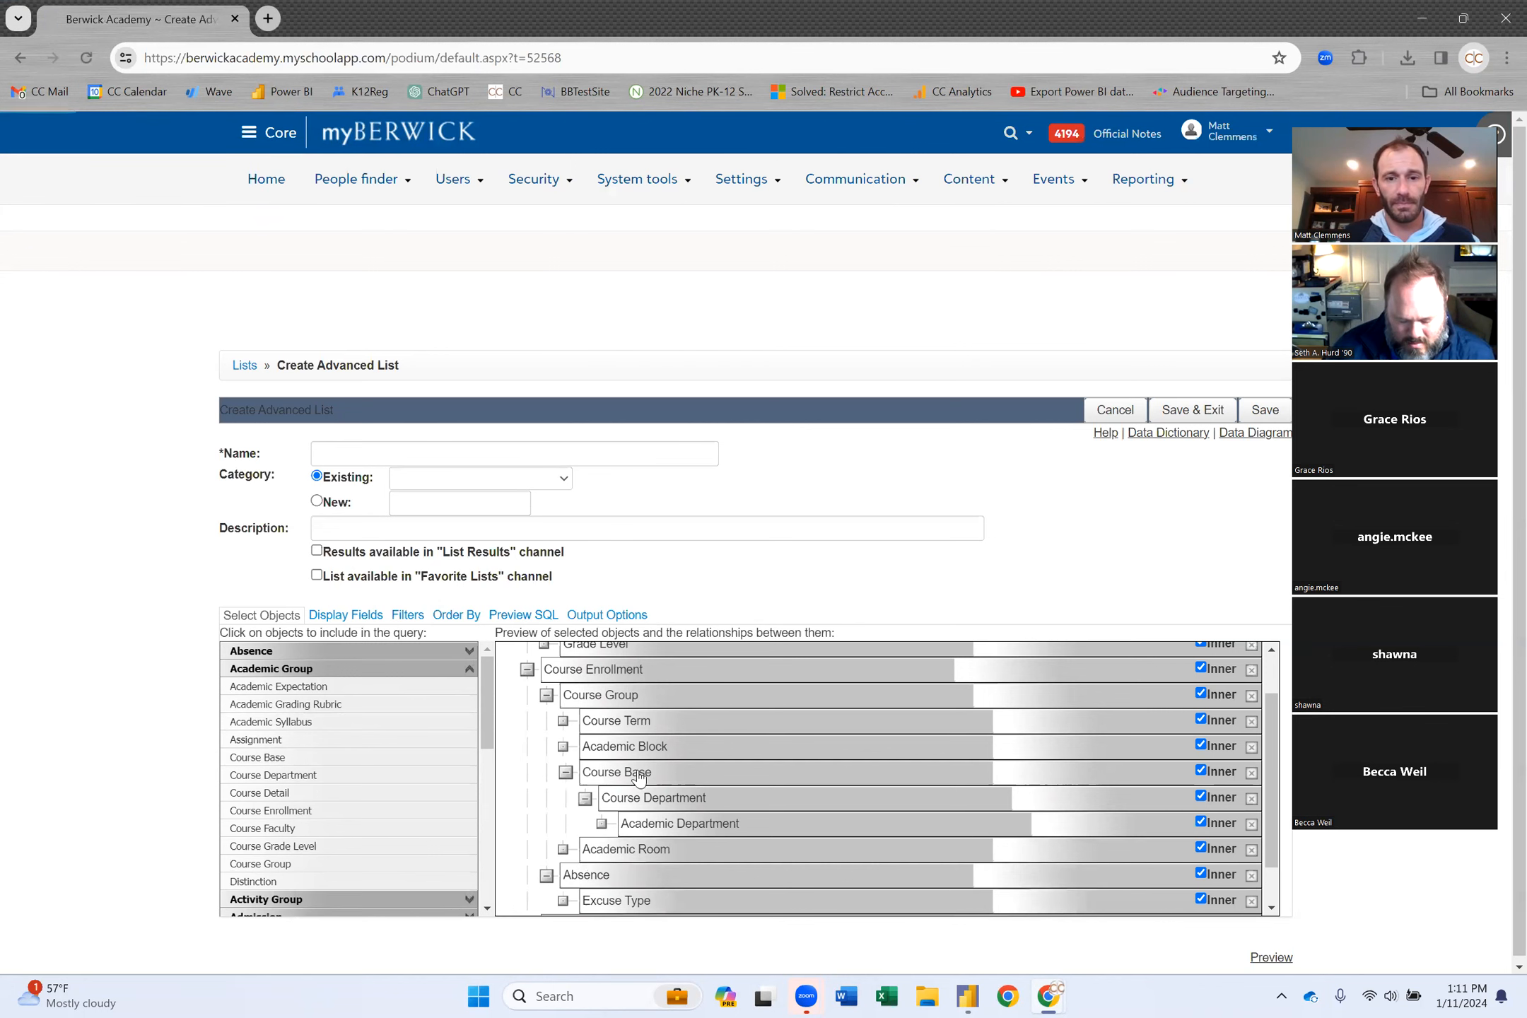
scroll(944, 804, "down", 1)
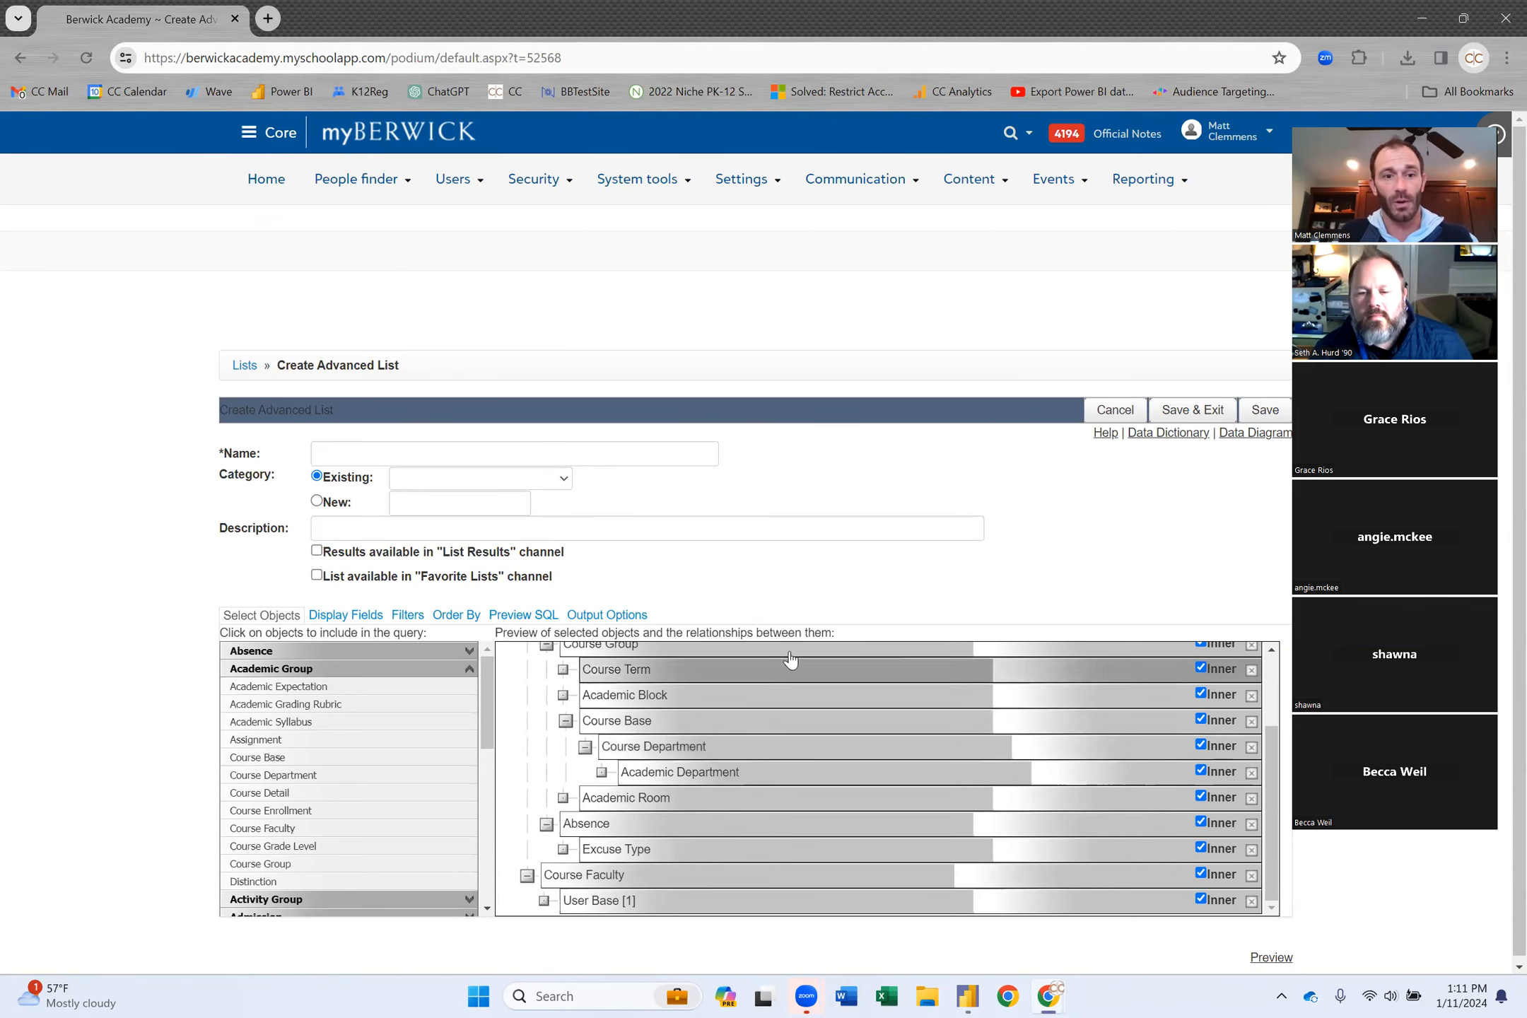
On Filters, set the global Where field Course Term.School Year to 2023 - 2024.
left_click(410, 616)
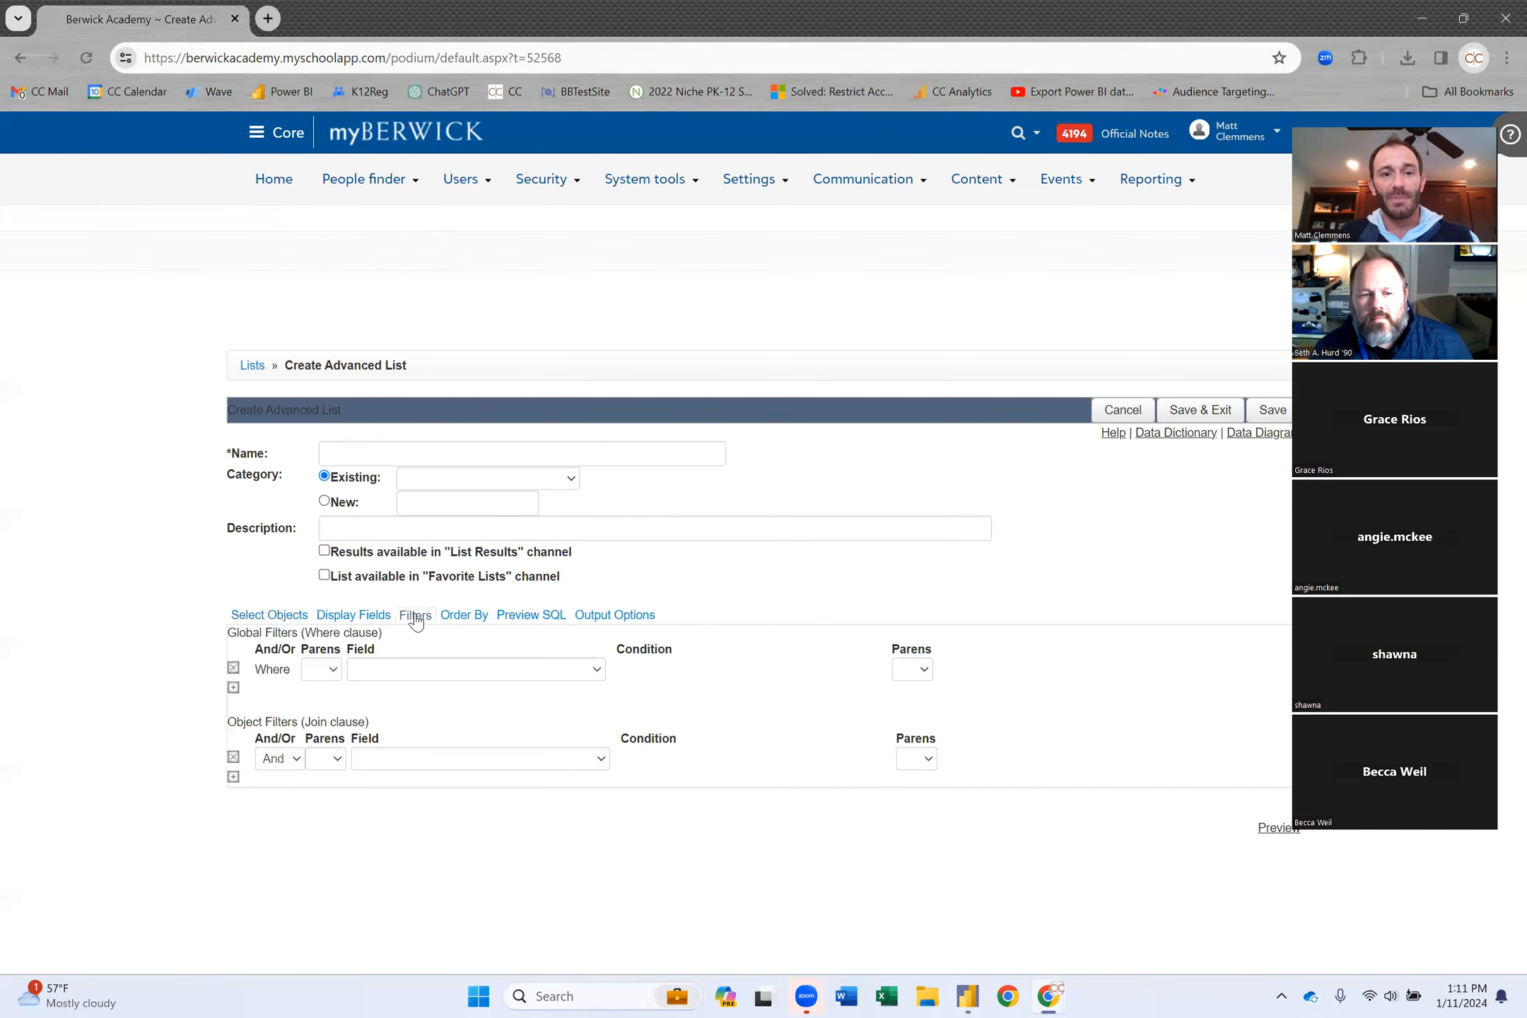
left_click(500, 672)
scroll(522, 523, "down", 1)
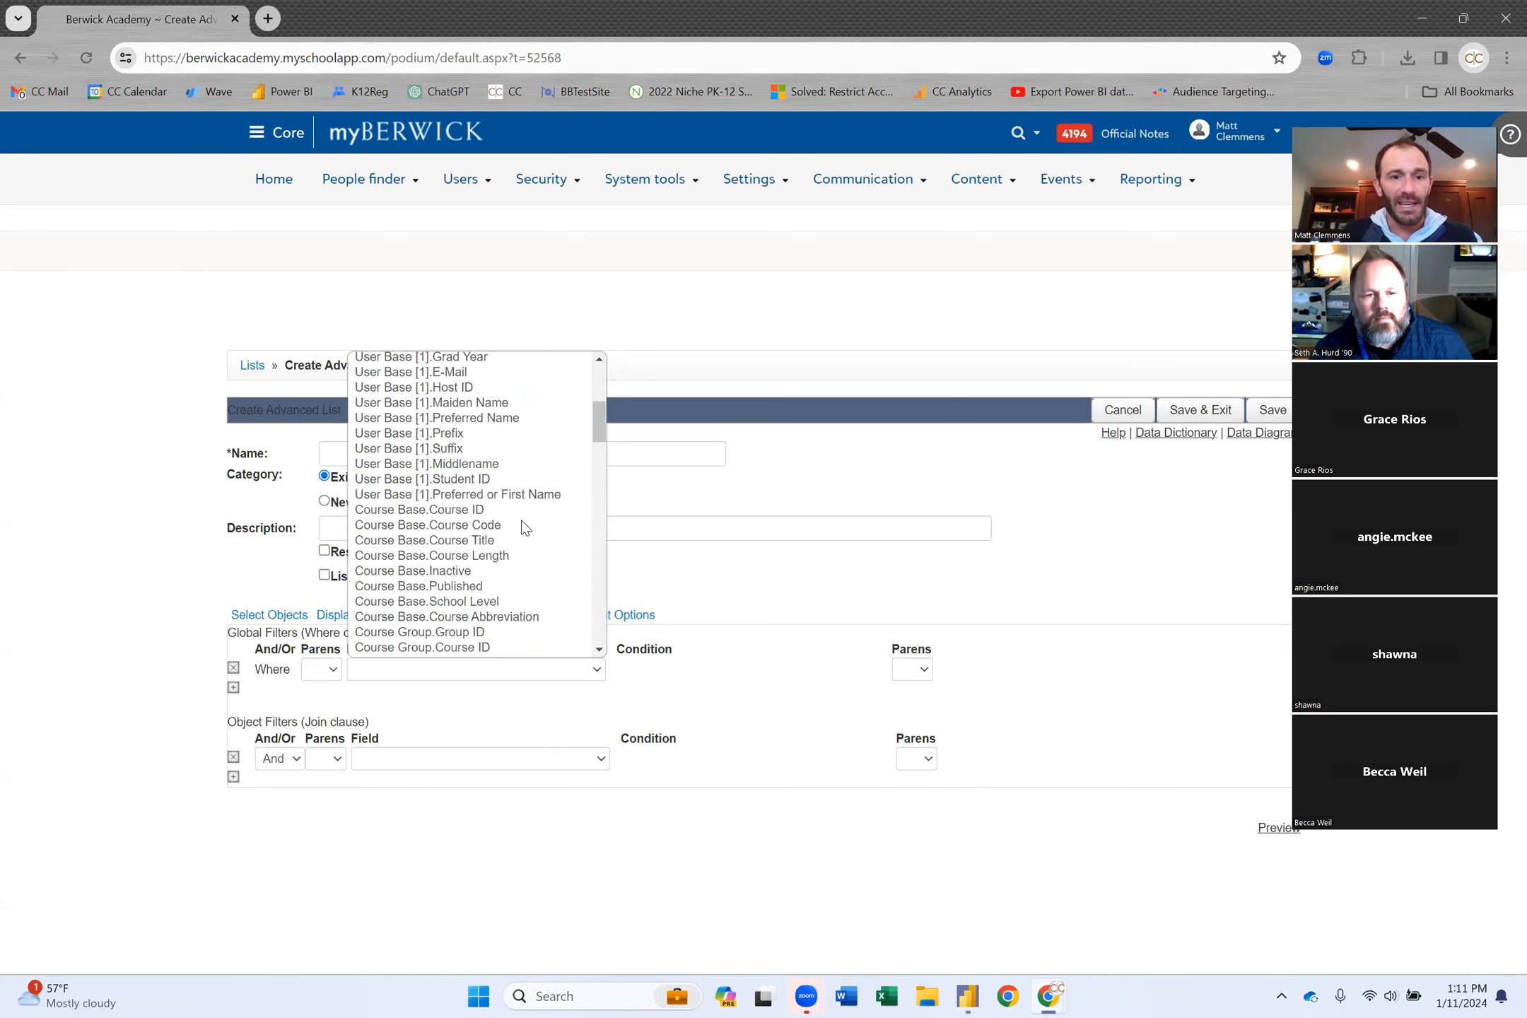
scroll(524, 527, "down", 2)
scroll(524, 528, "down", 1)
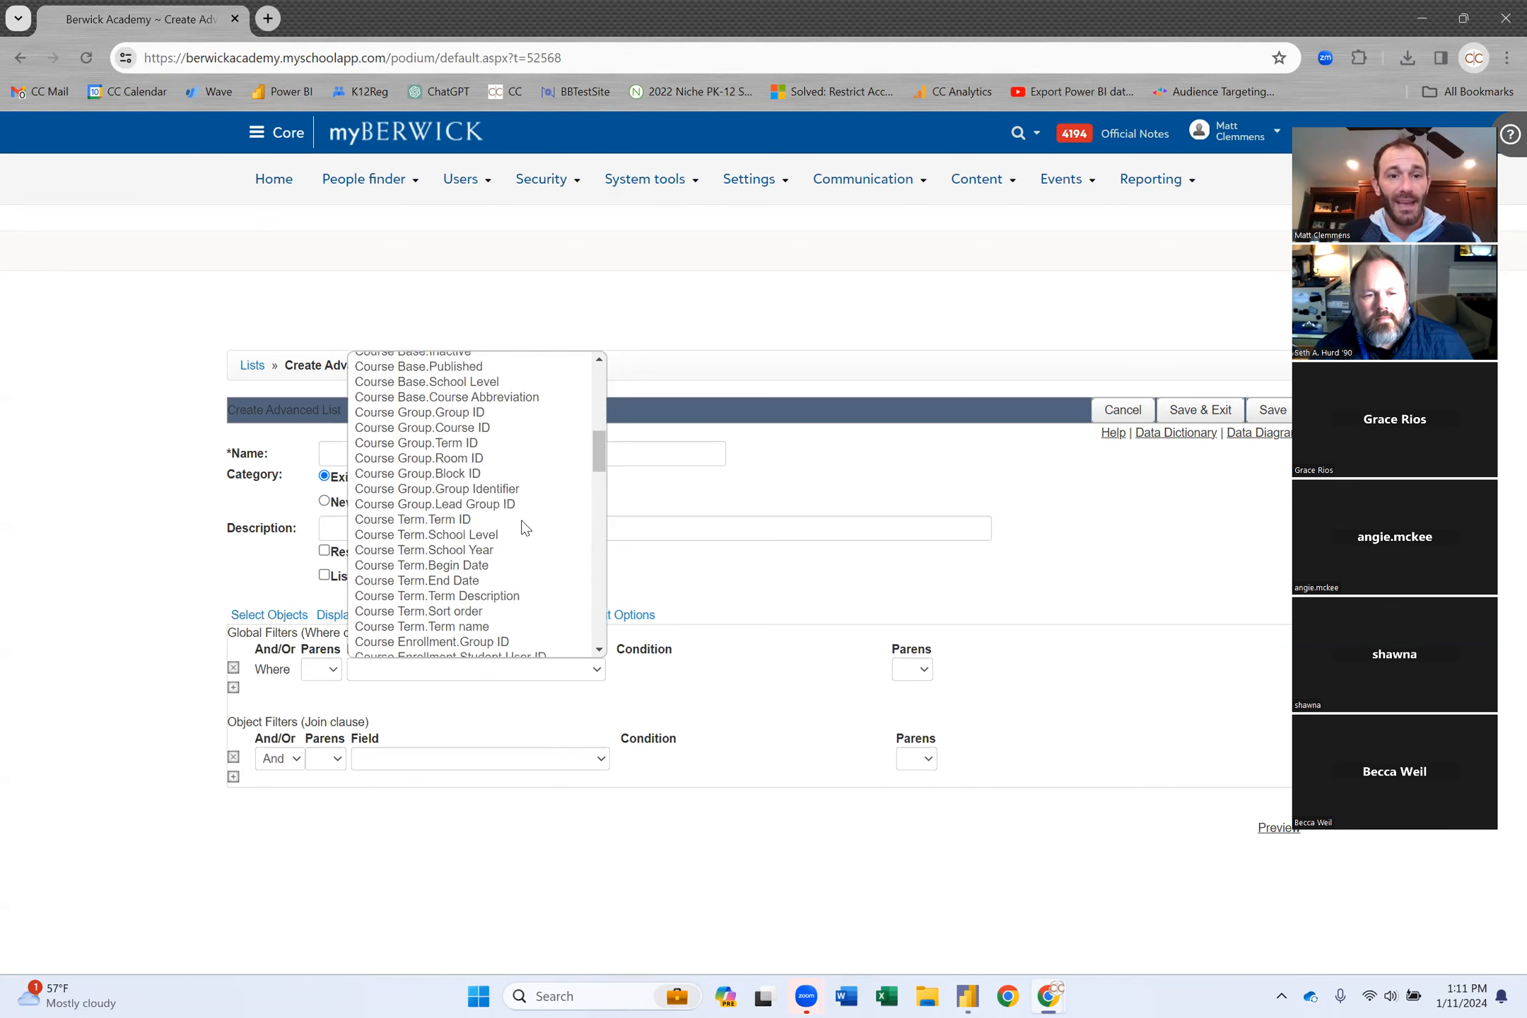
left_click(485, 551)
scroll(816, 362, "down", 2)
scroll(816, 363, "down", 3)
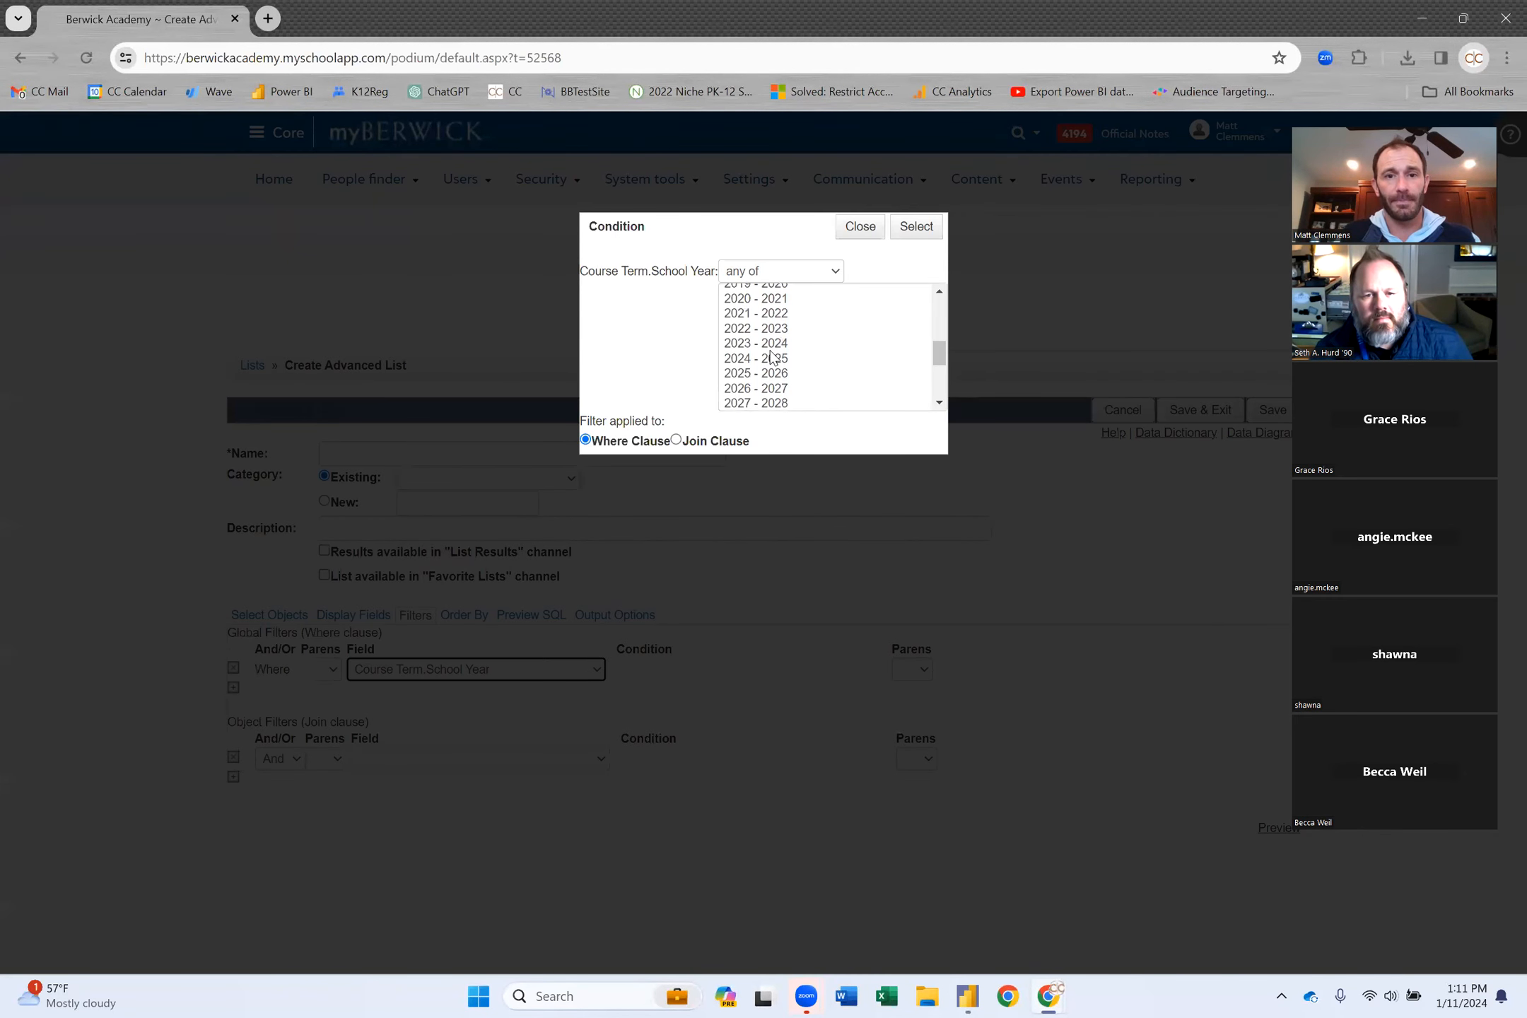
left_click(771, 344)
left_click(922, 228)
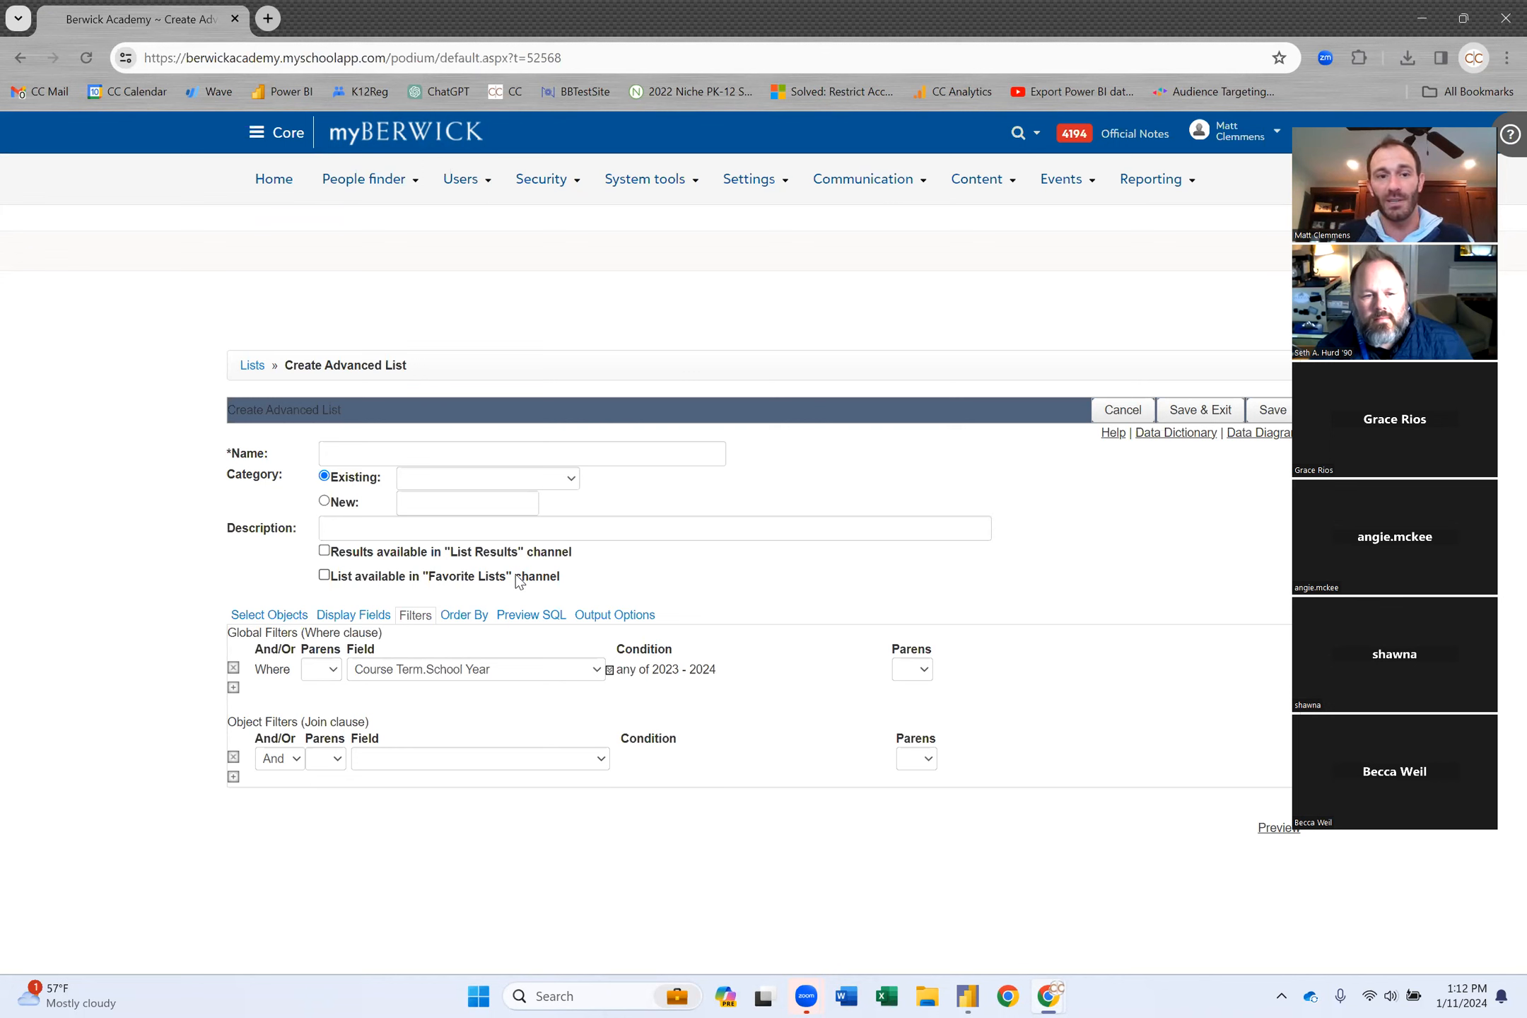
Add an object filter with User Register.School Year set to 2023 - 2024.
left_click(420, 760)
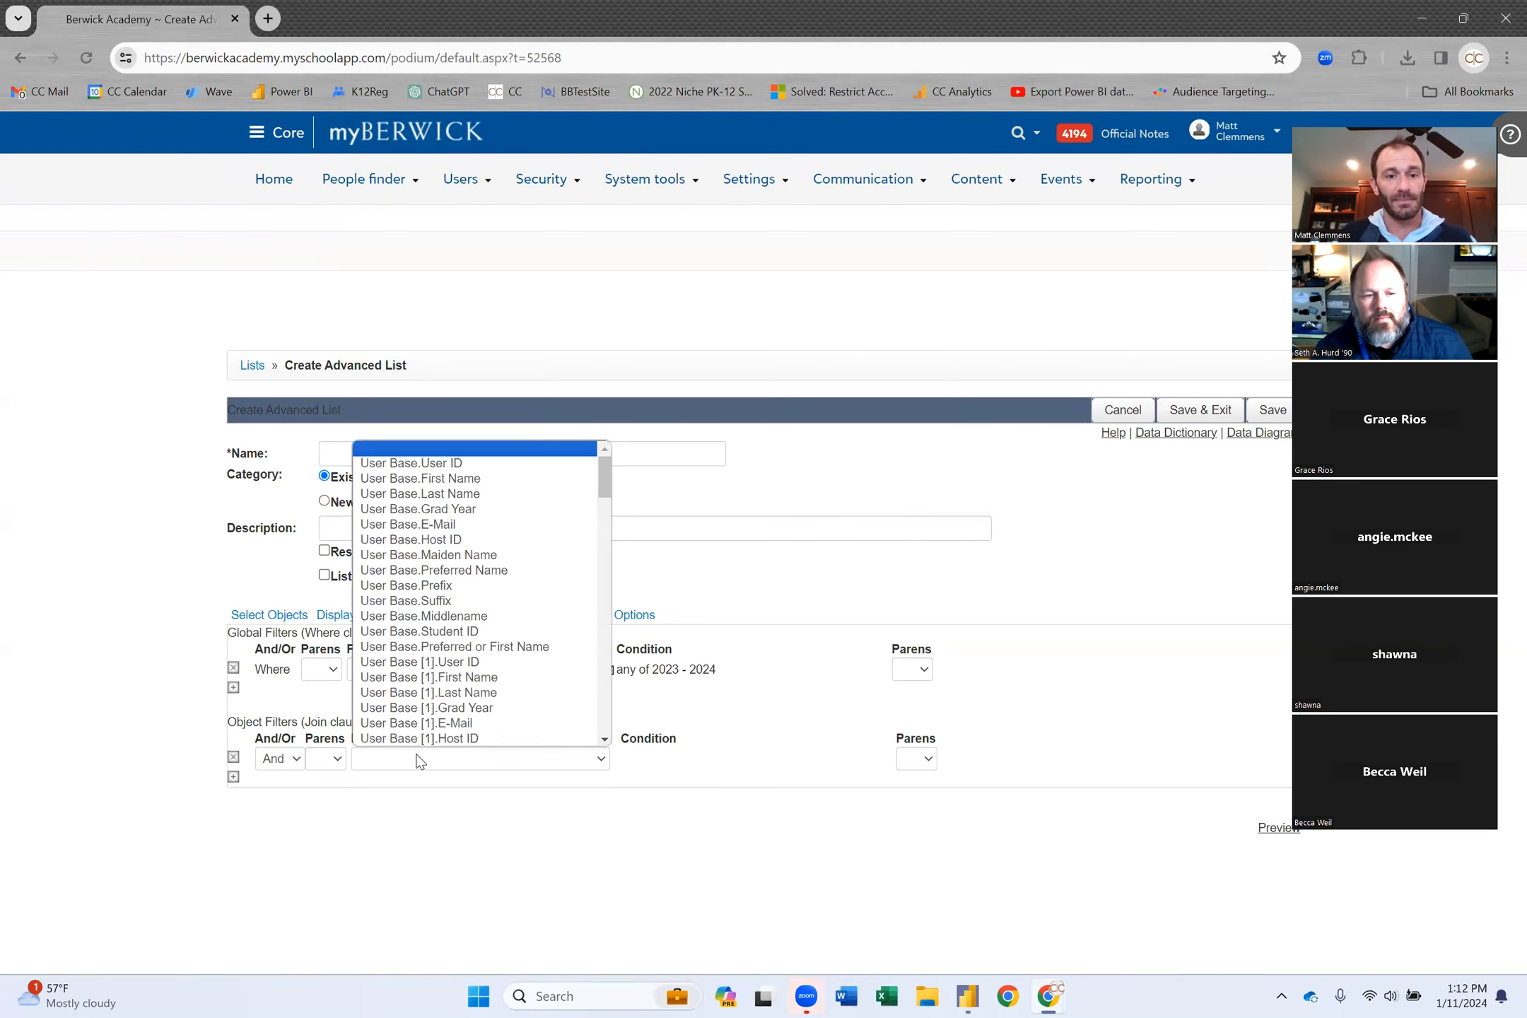
scroll(499, 684, "down", 8)
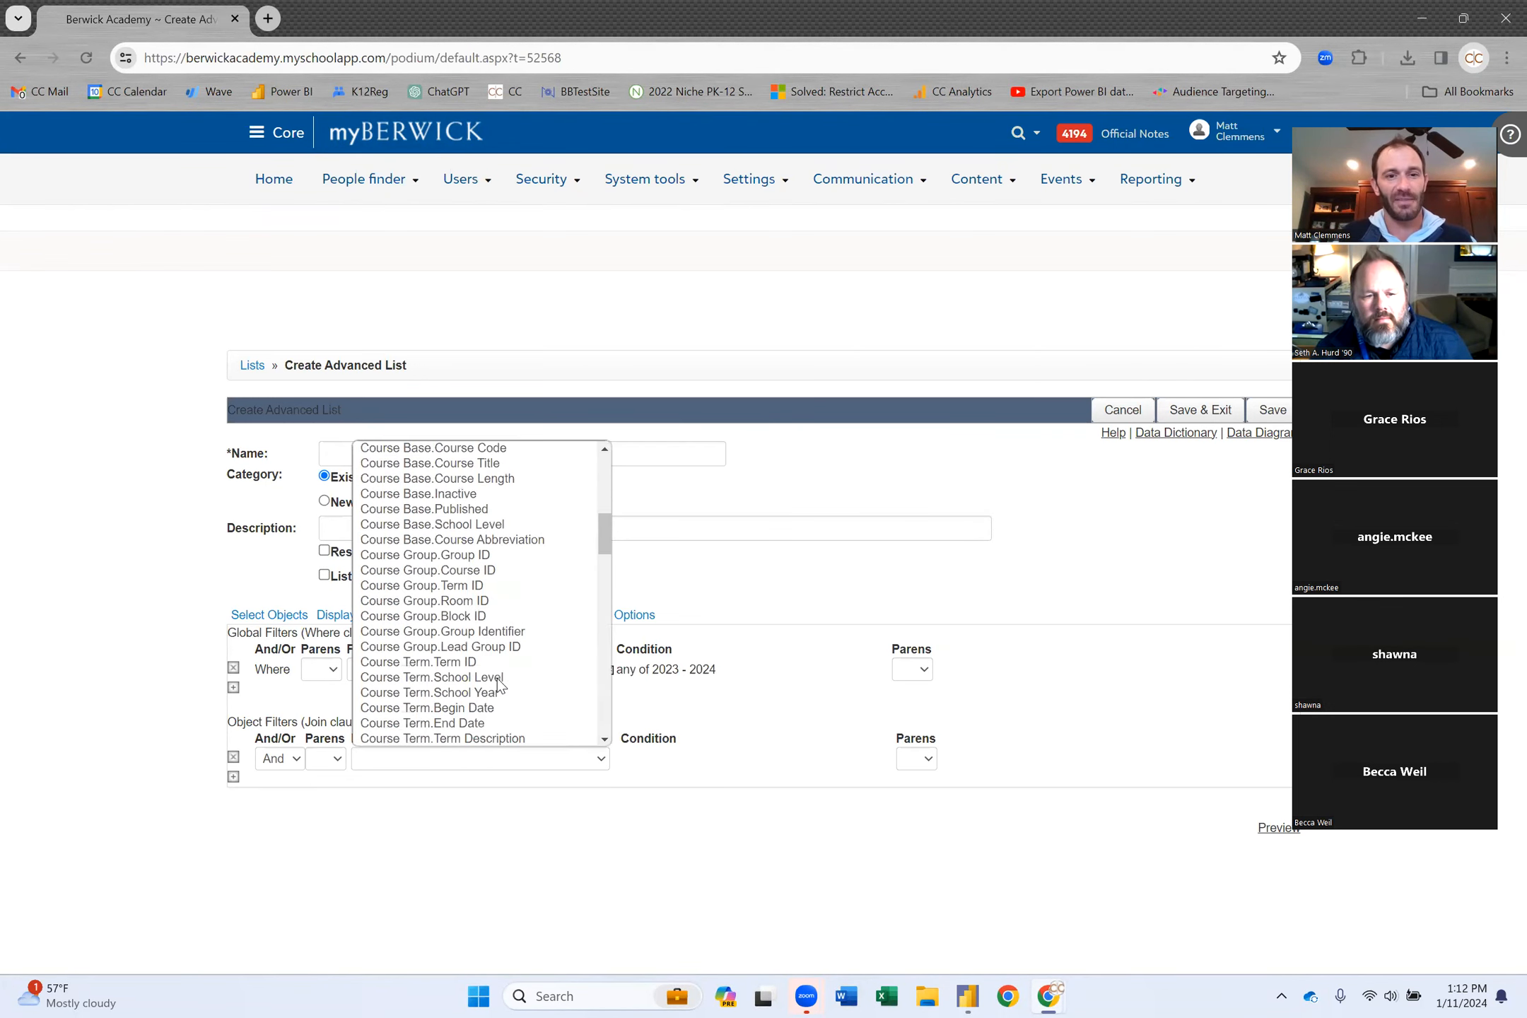
scroll(499, 685, "down", 15)
scroll(498, 680, "down", 10)
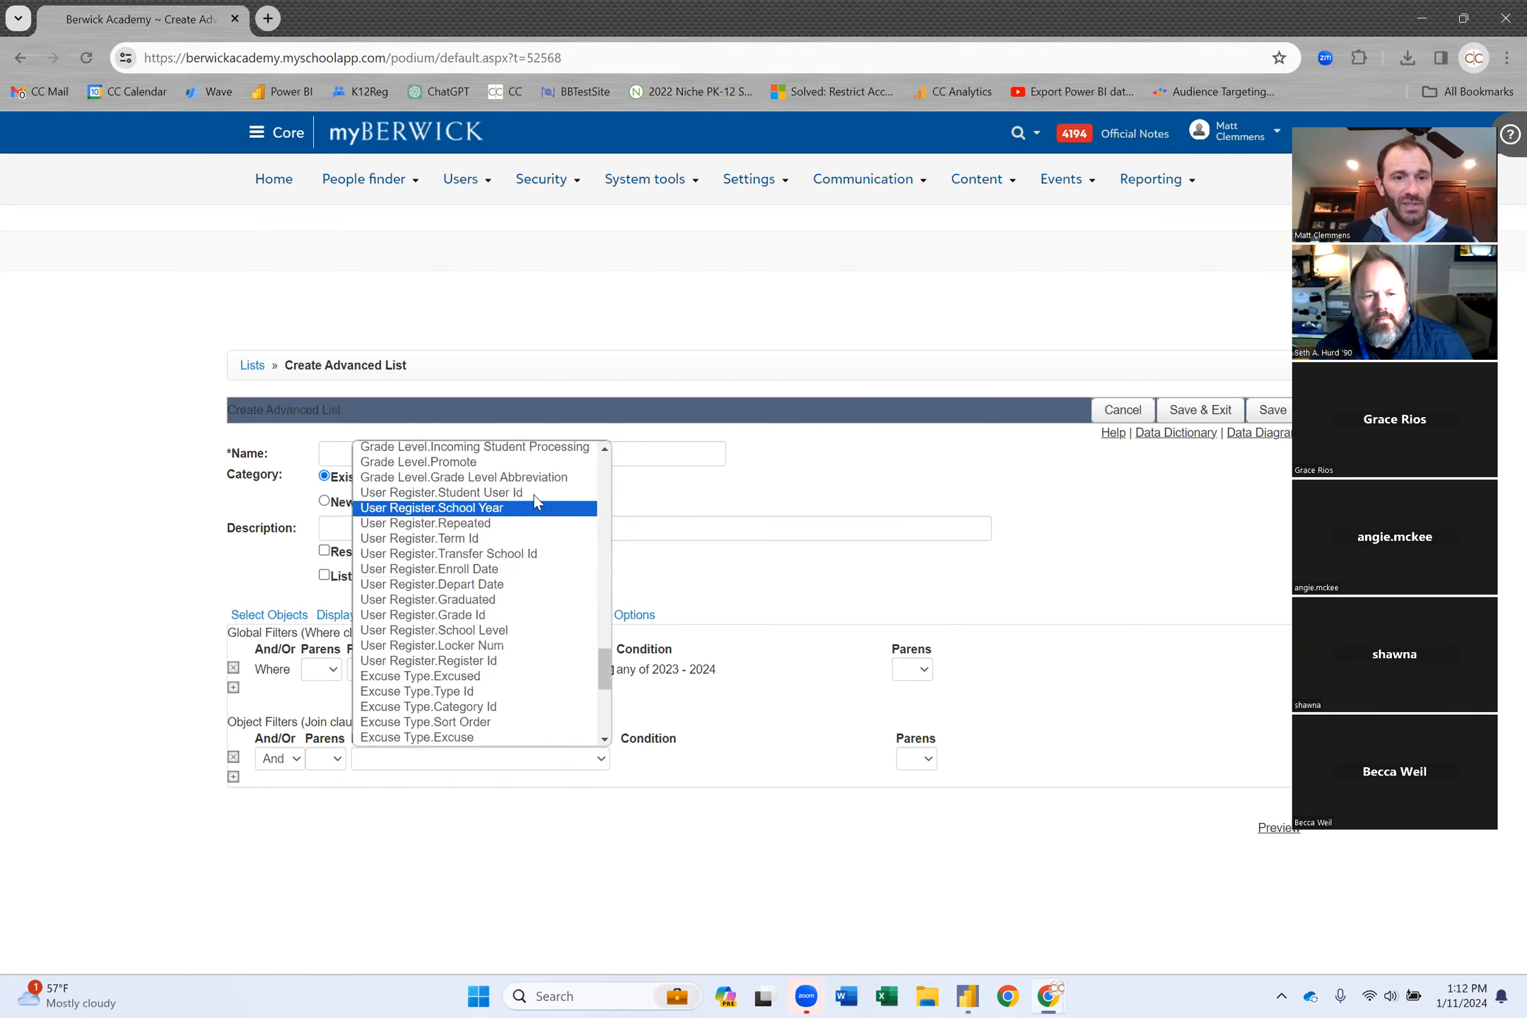
left_click(502, 507)
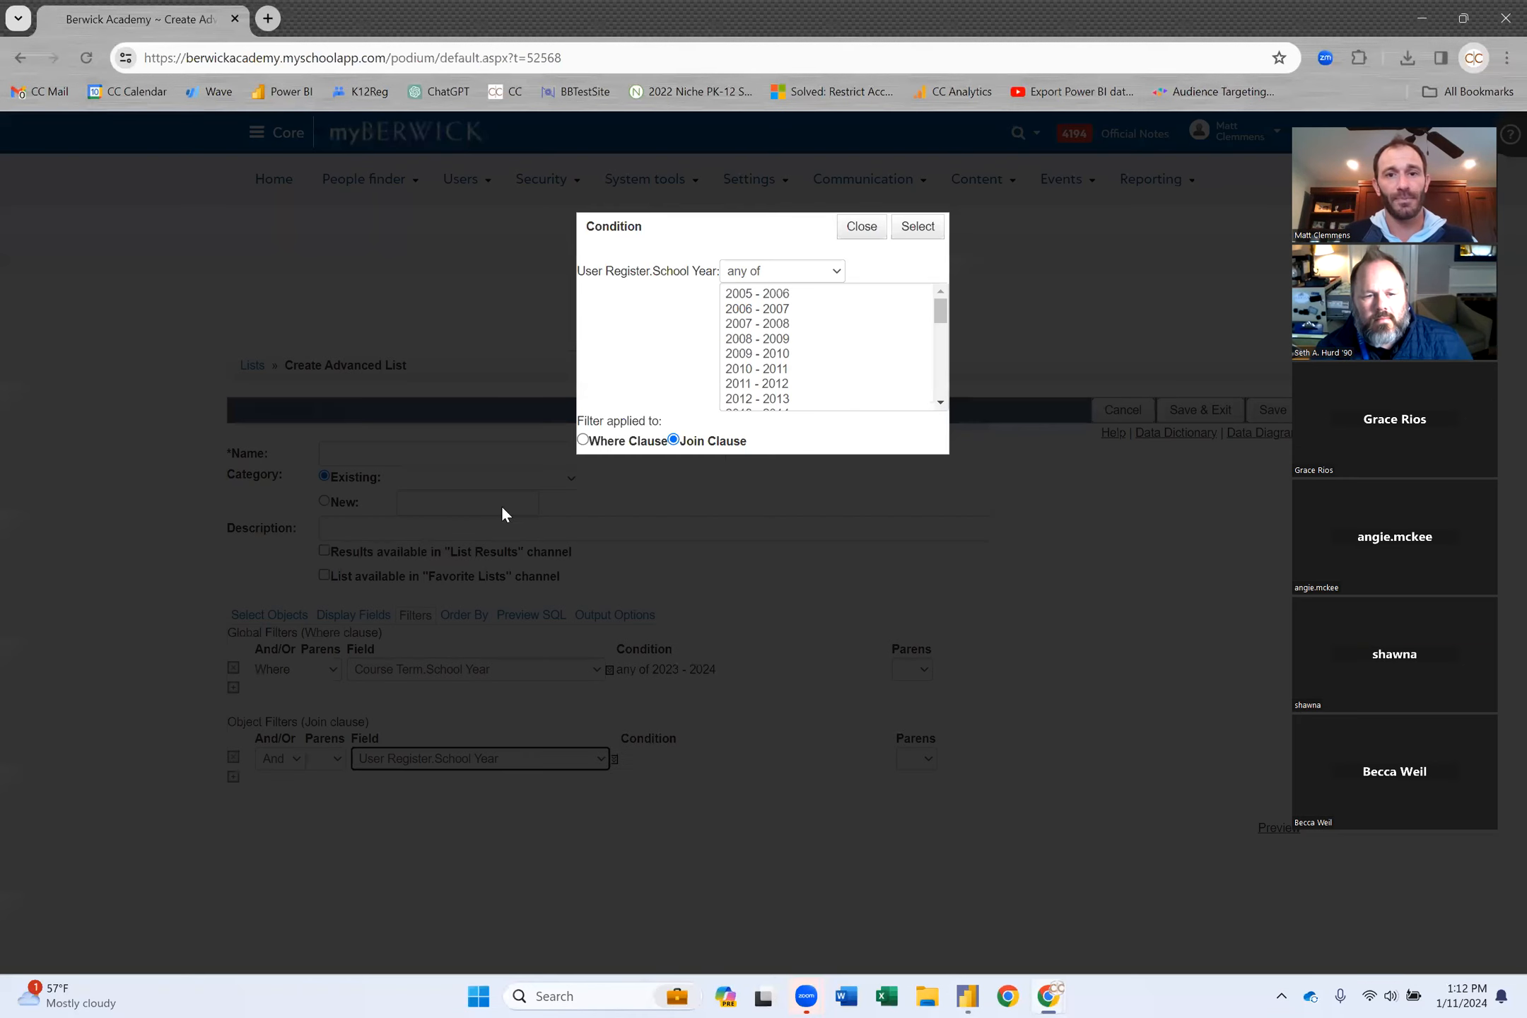
scroll(822, 365, "down", 5)
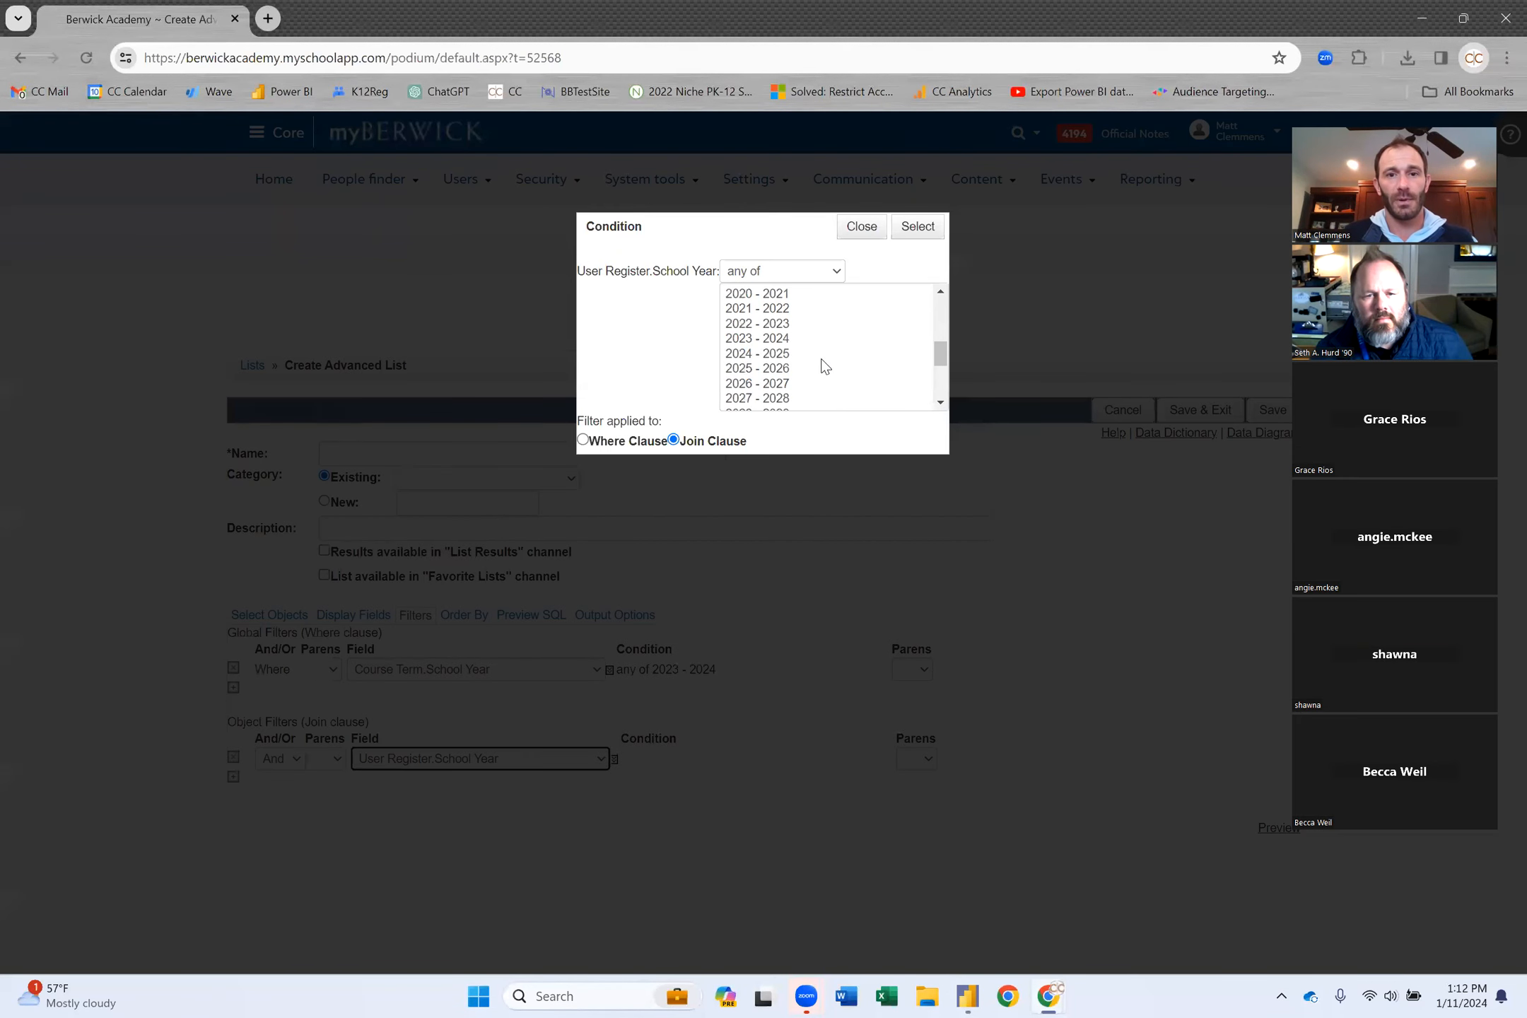
left_click(789, 339)
left_click(919, 227)
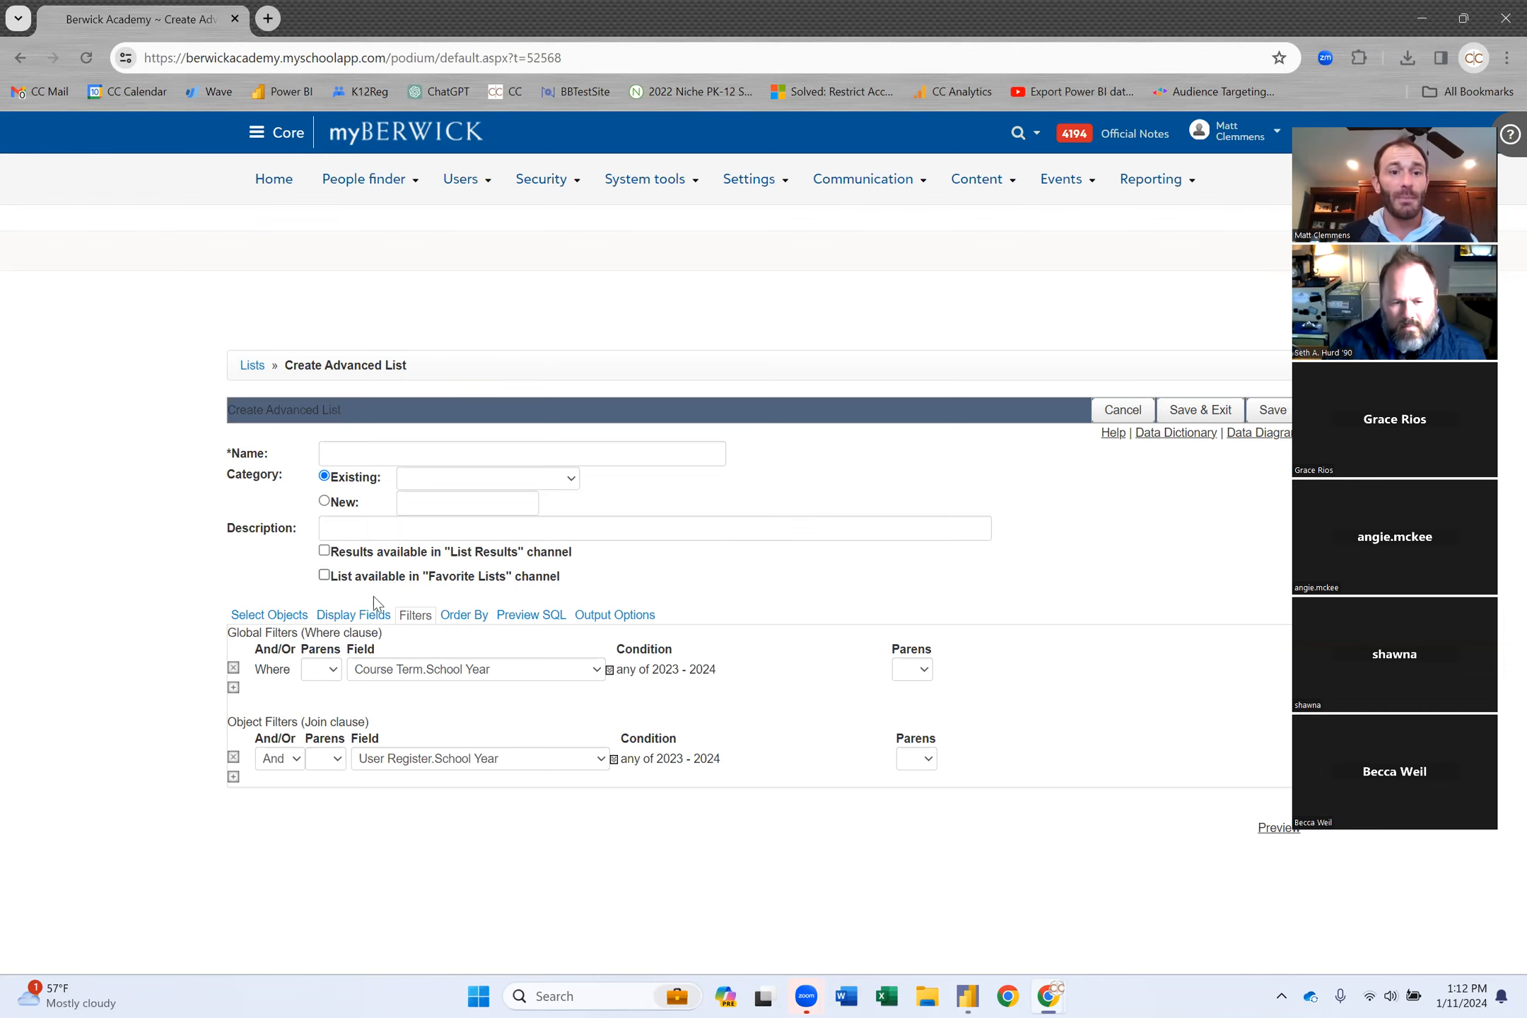
Choose User Base's User ID, First Name and Last Name as the first display fields.
left_click(355, 617)
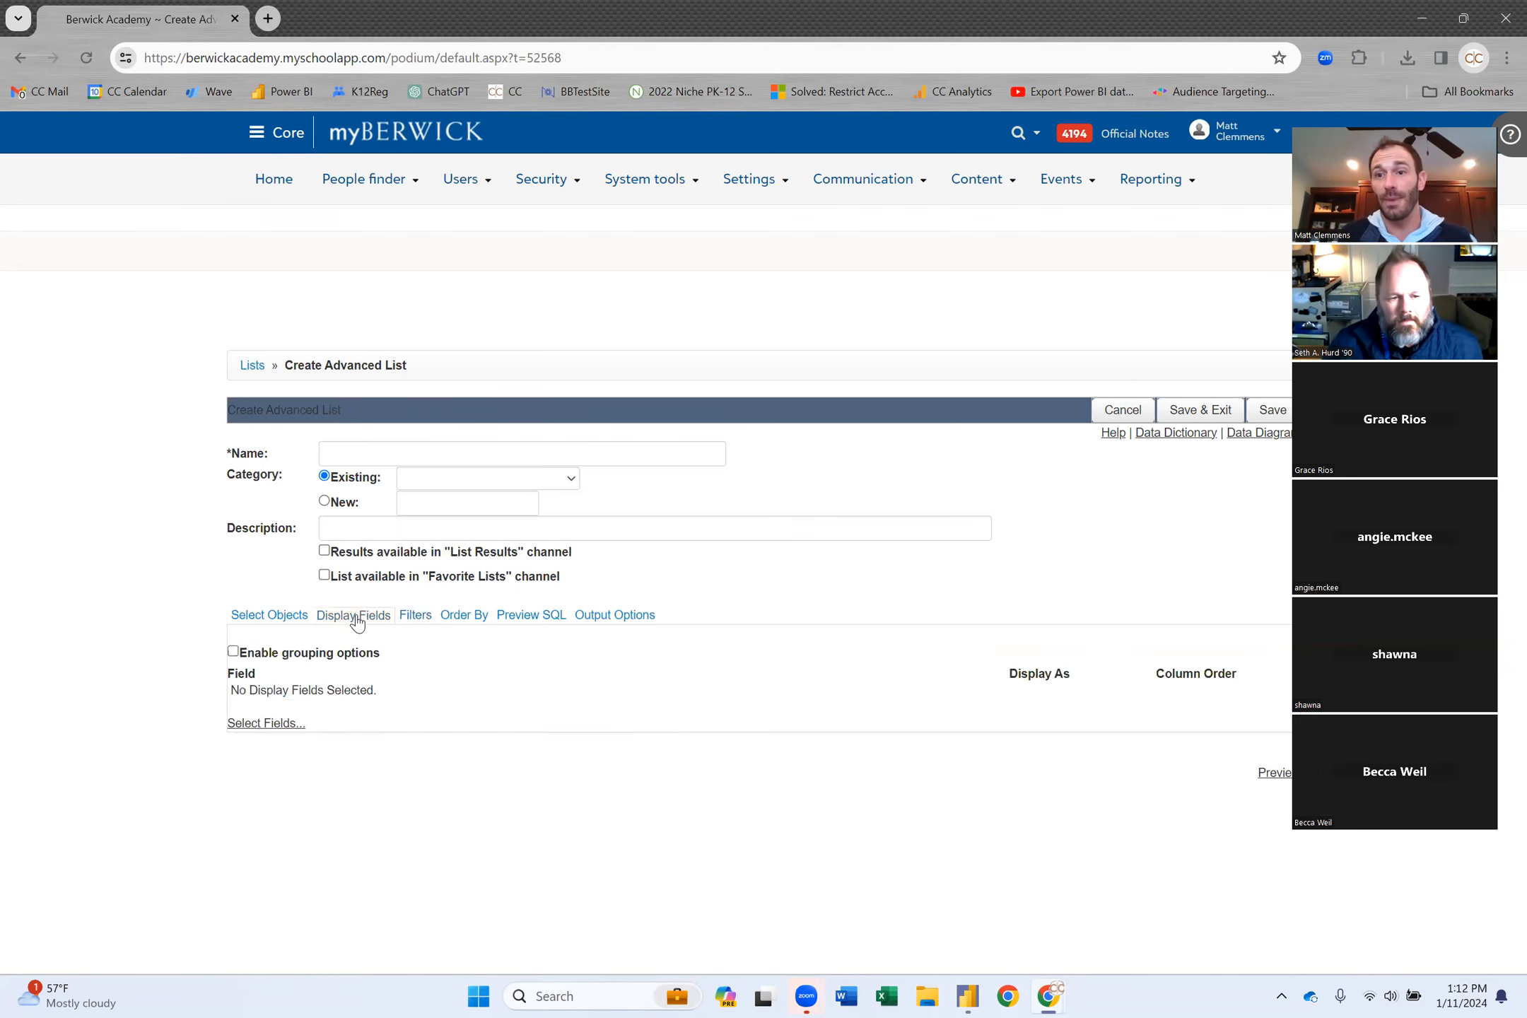
left_click(279, 724)
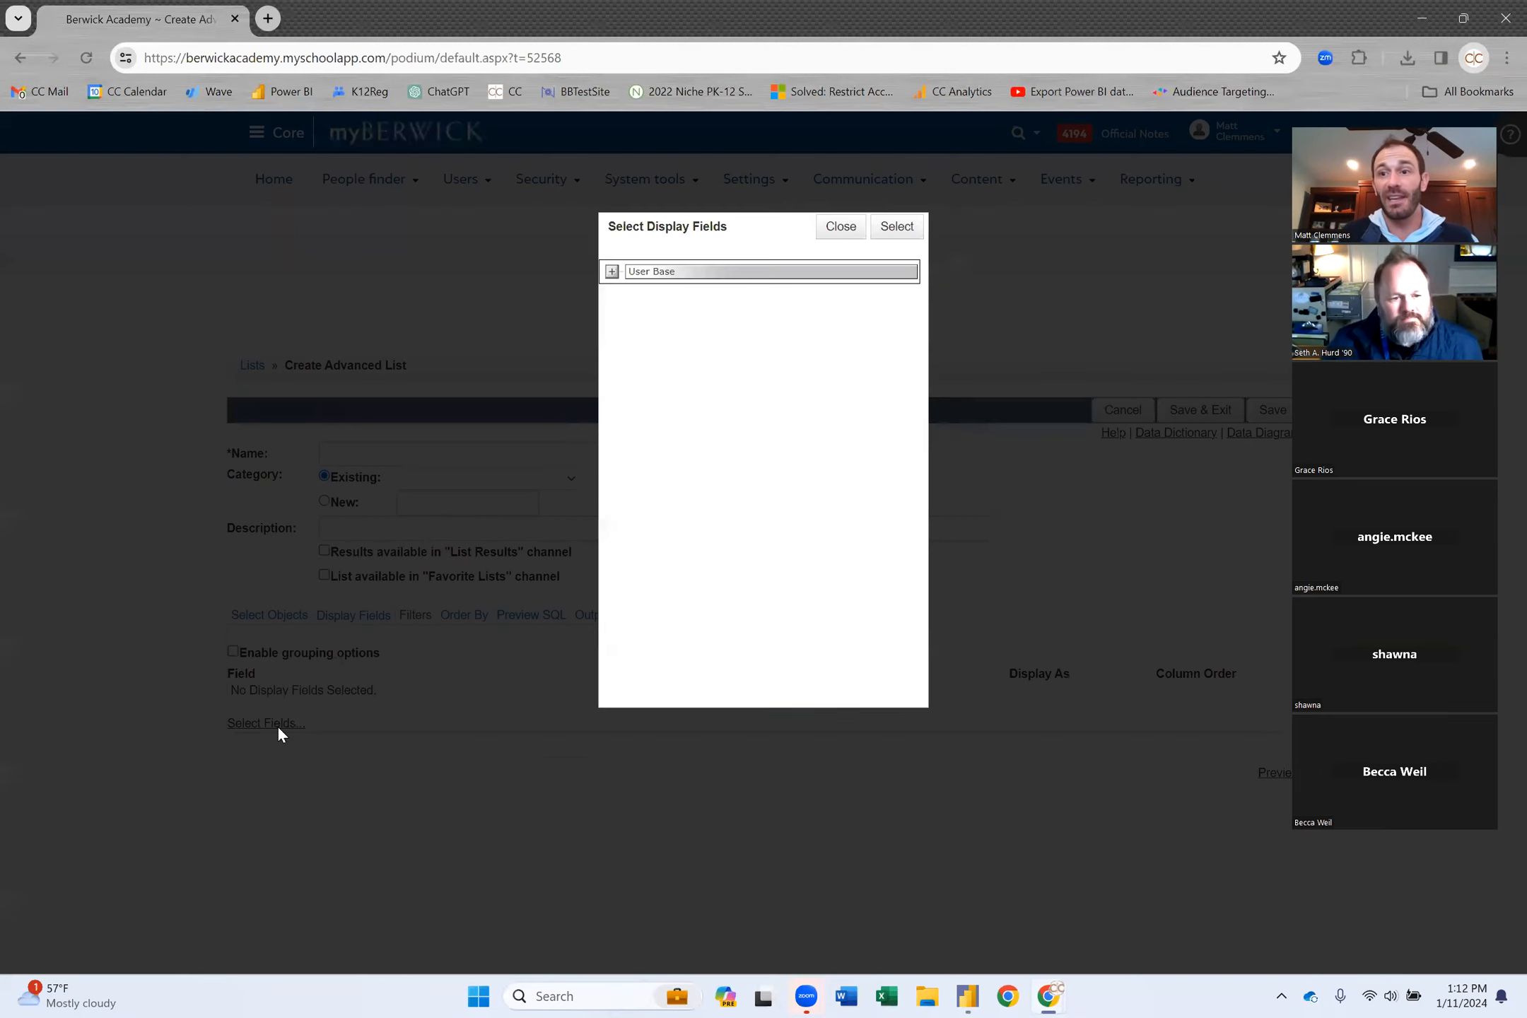
left_click(612, 272)
left_click(648, 292)
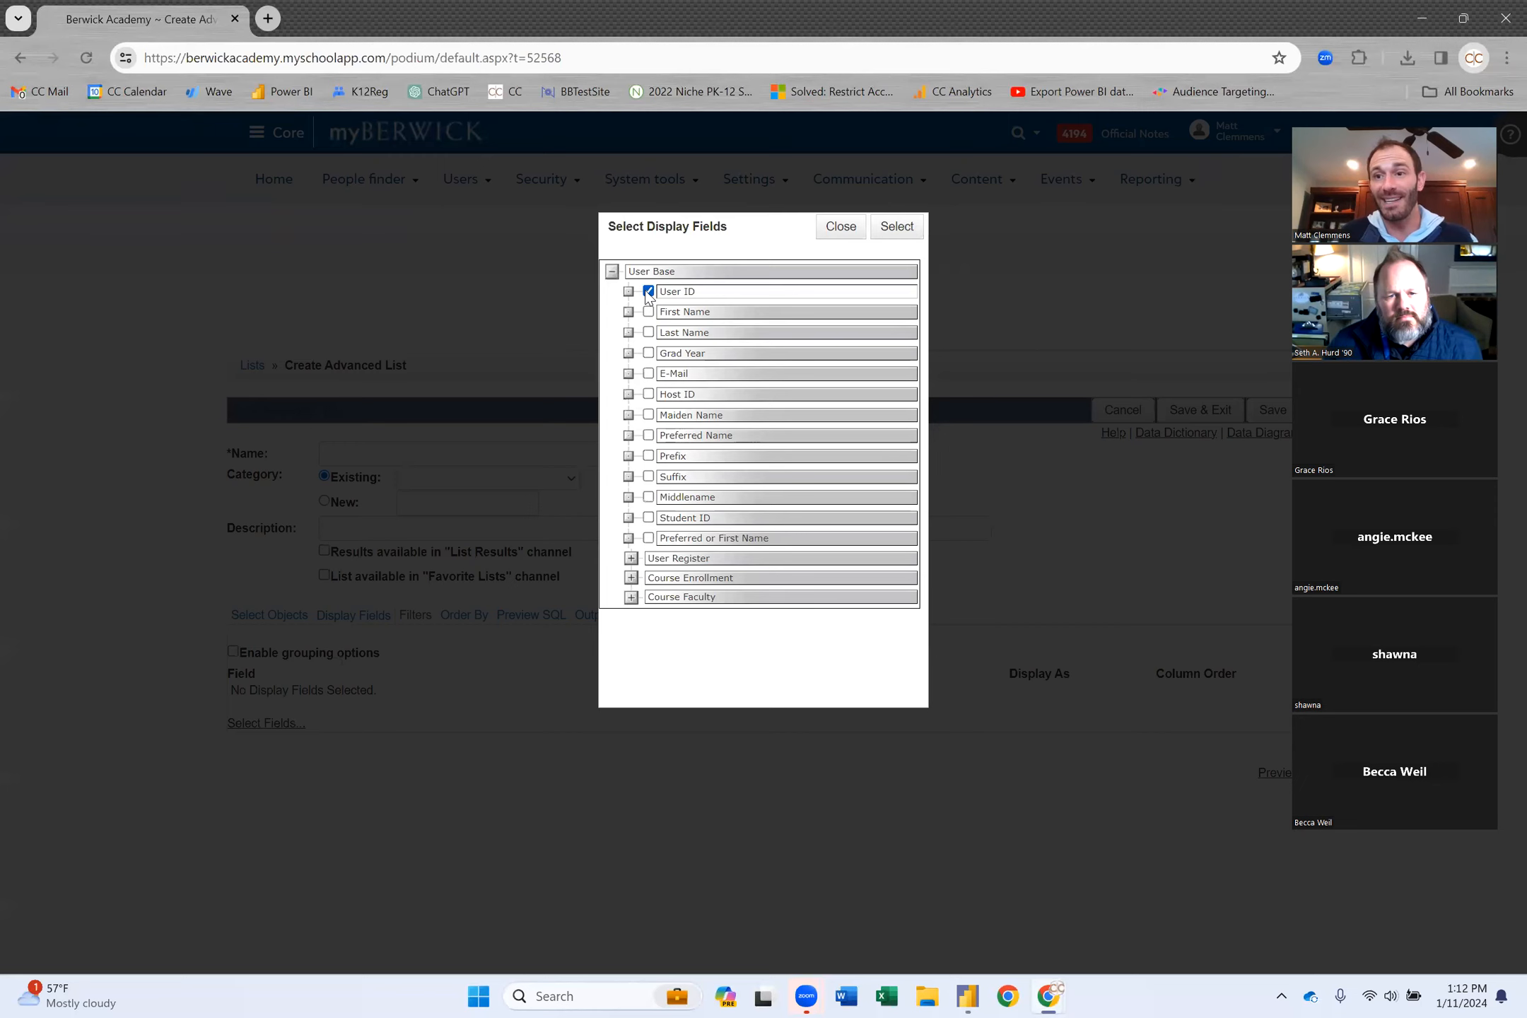
left_click(648, 313)
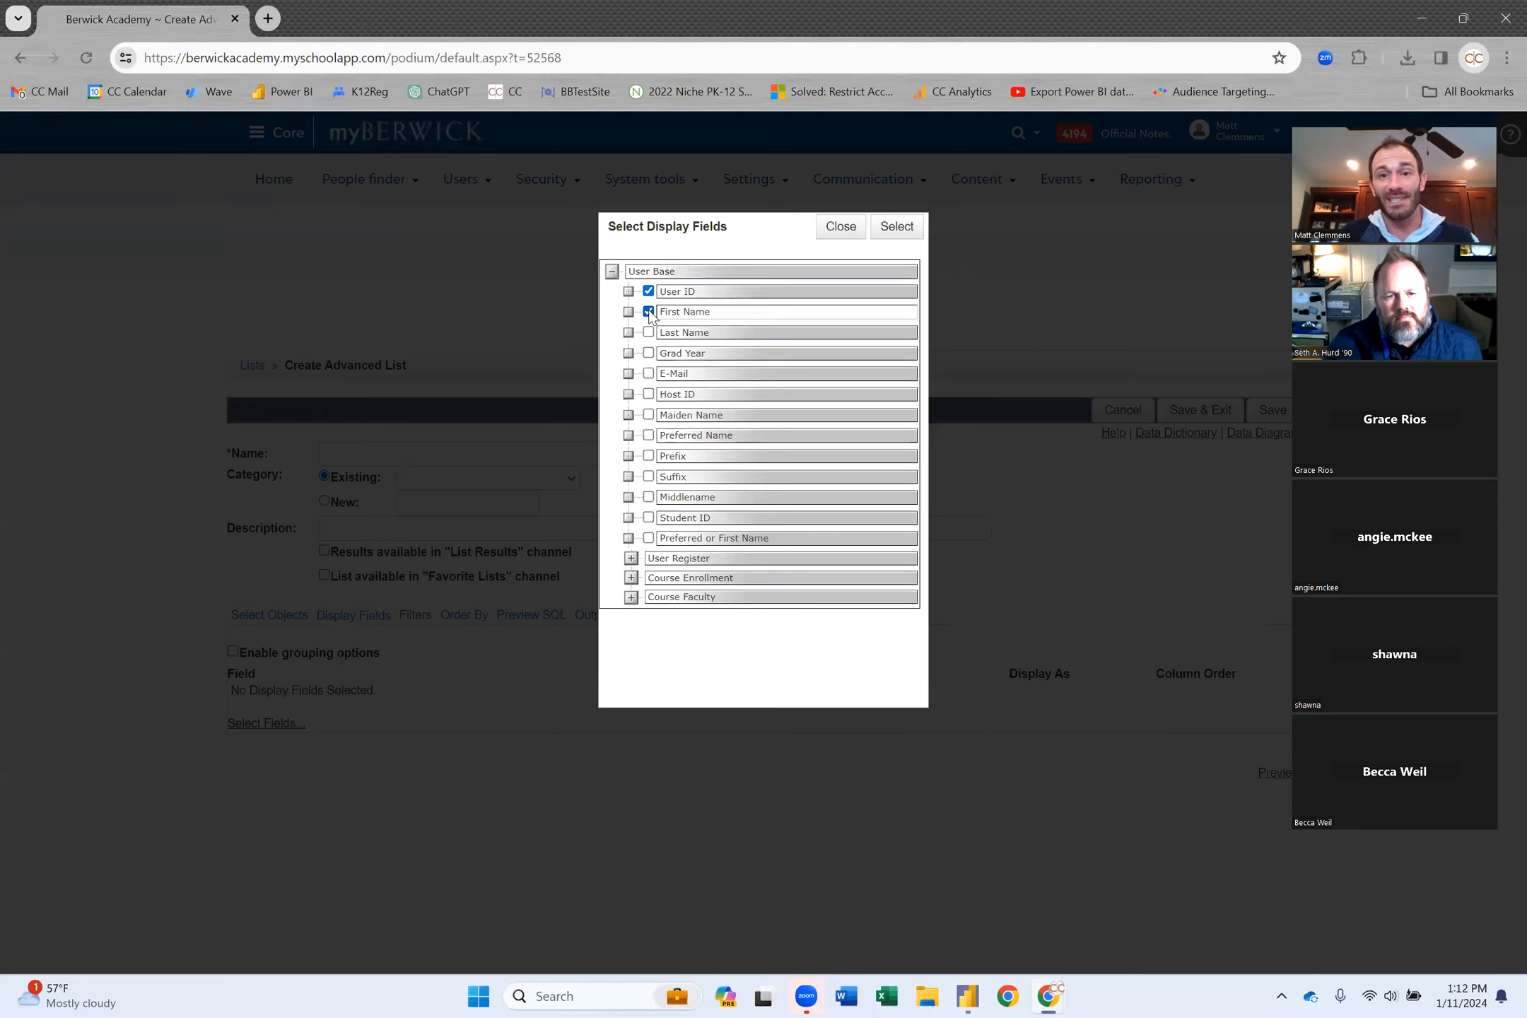
left_click(649, 333)
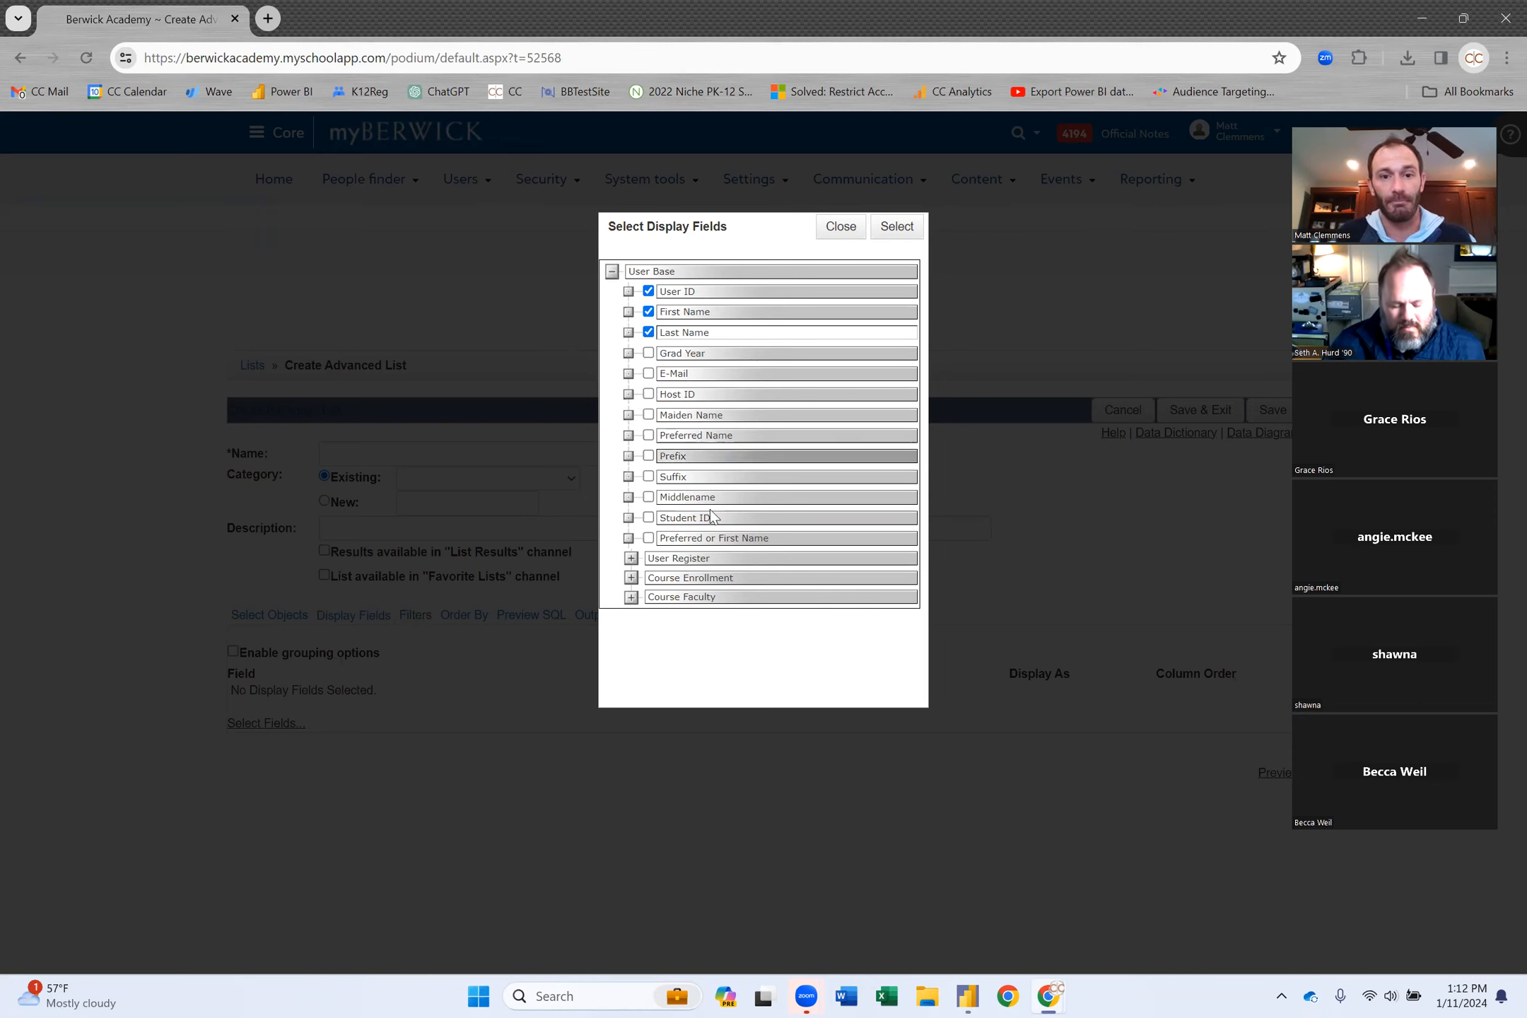
Add Grade Level Abbreviation and User Register's School Level to the display fields.
left_click(632, 557)
scroll(646, 637, "down", 3)
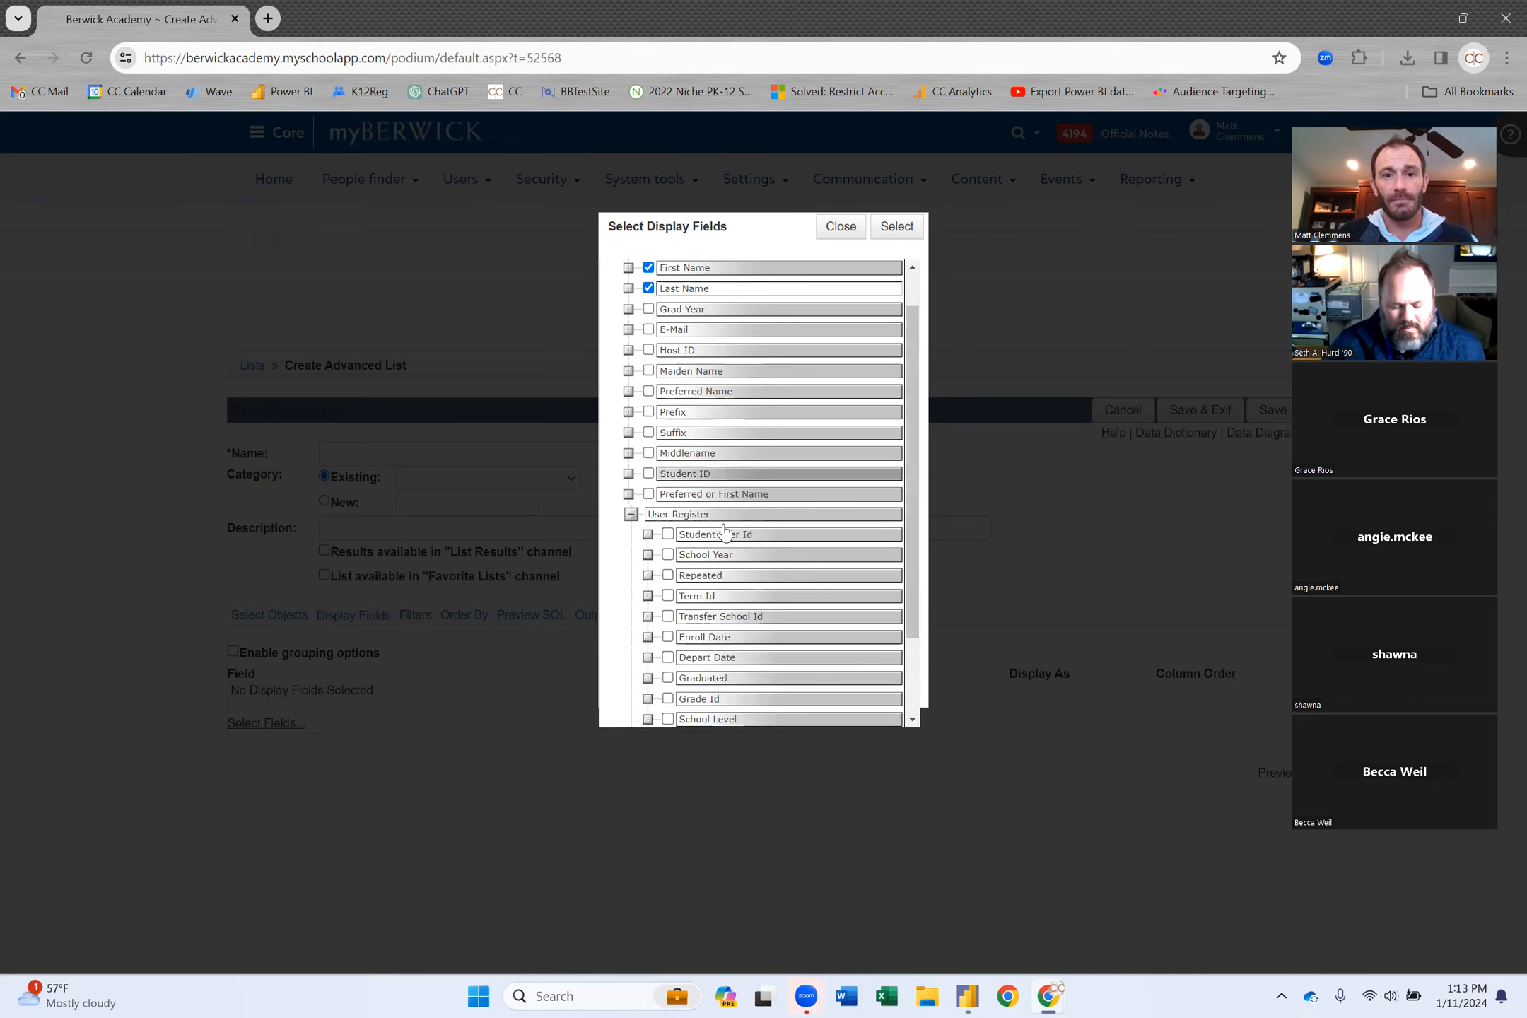
left_click(650, 677)
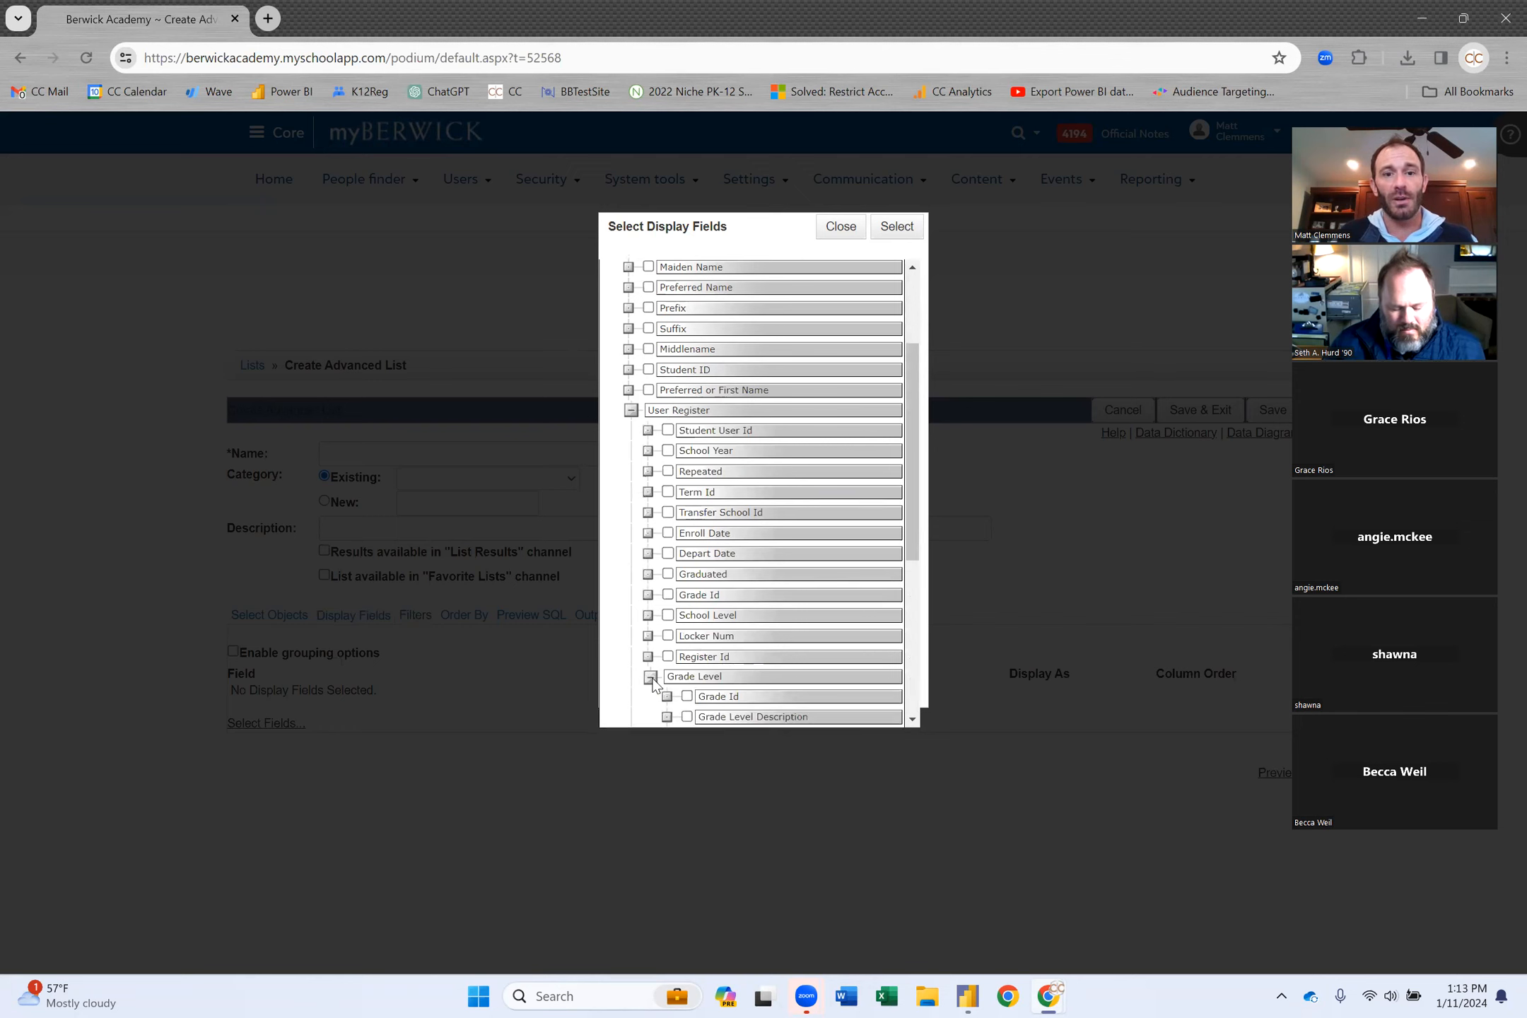
scroll(731, 605, "down", 2)
scroll(731, 606, "down", 3)
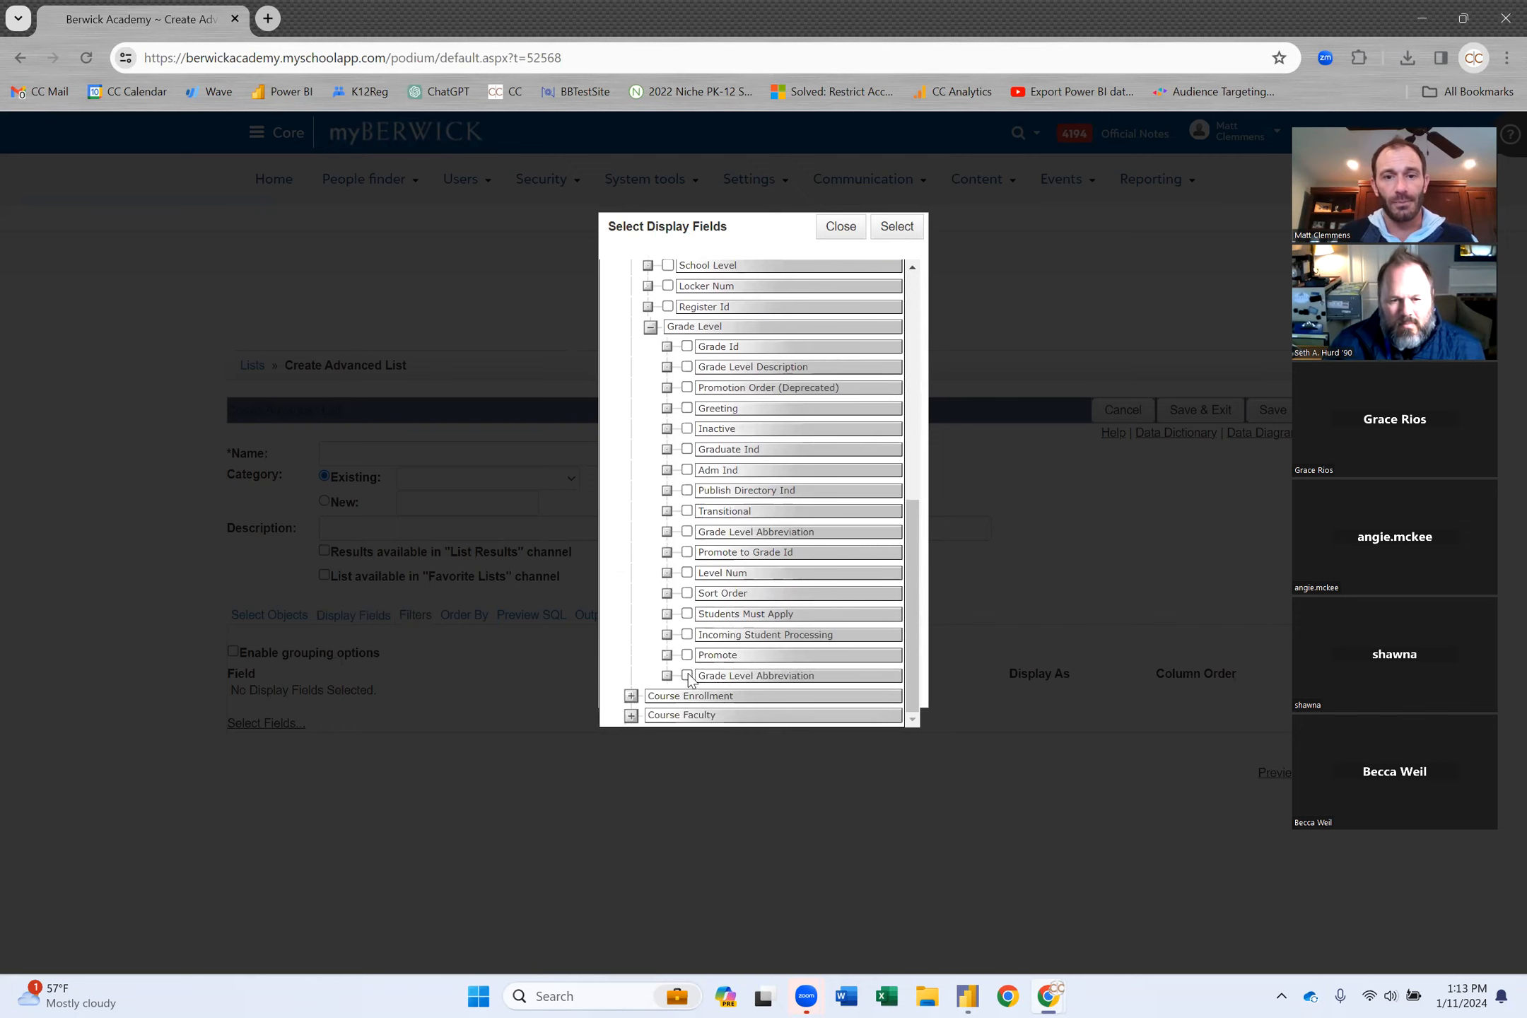
left_click(687, 676)
scroll(743, 399, "up", 1)
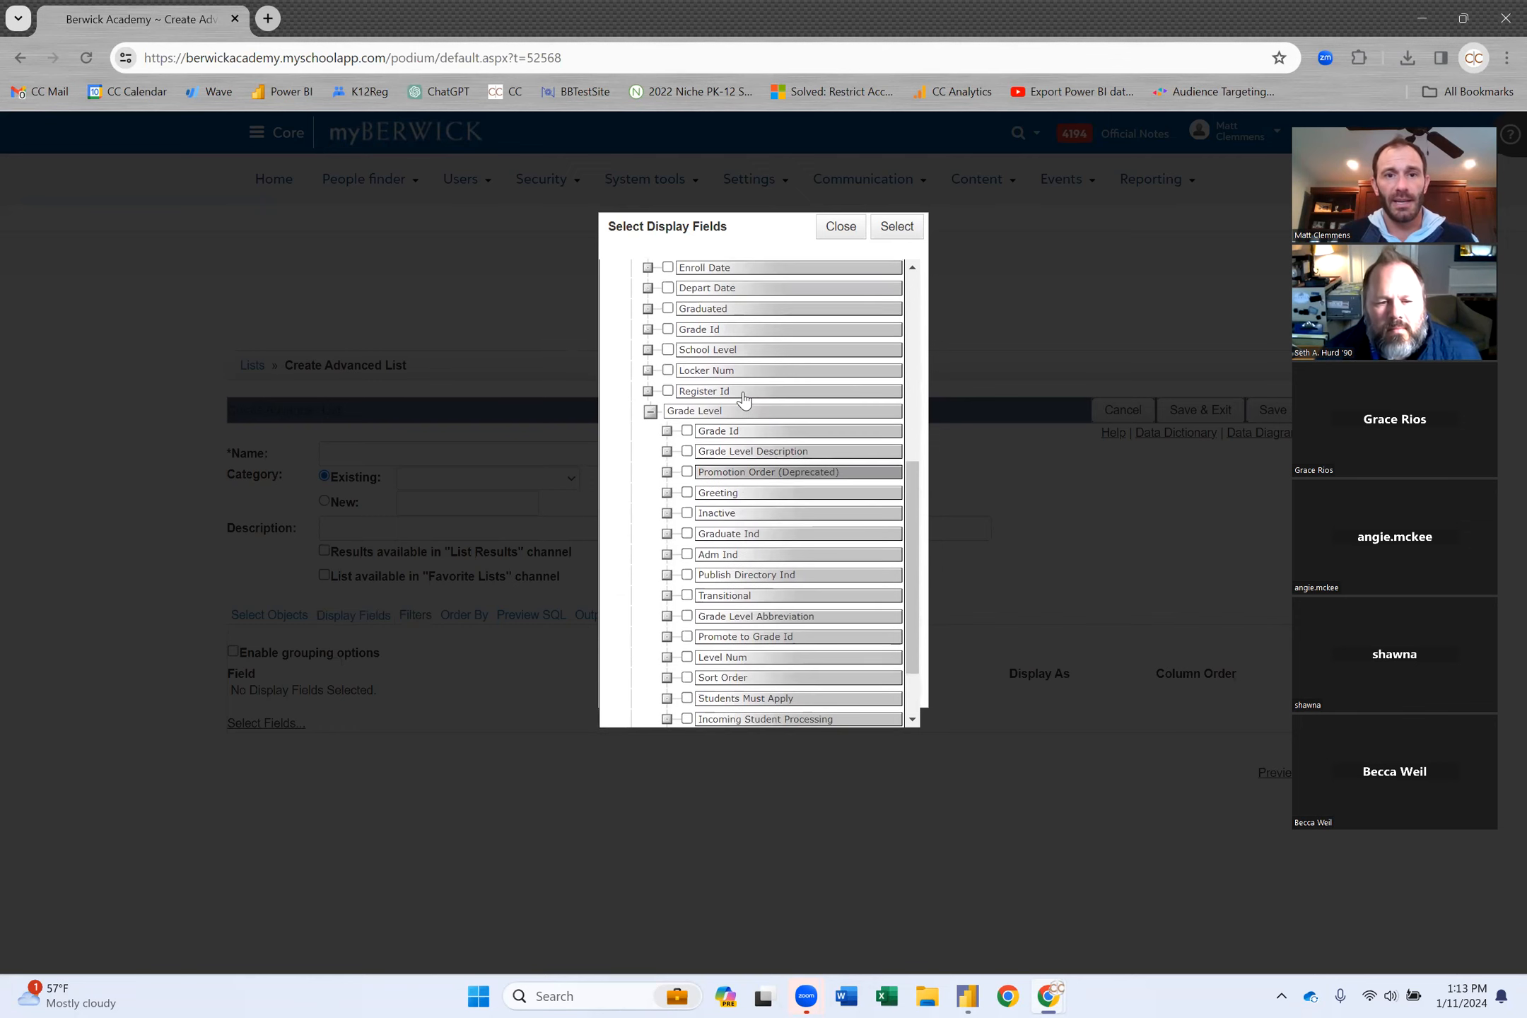
left_click(669, 352)
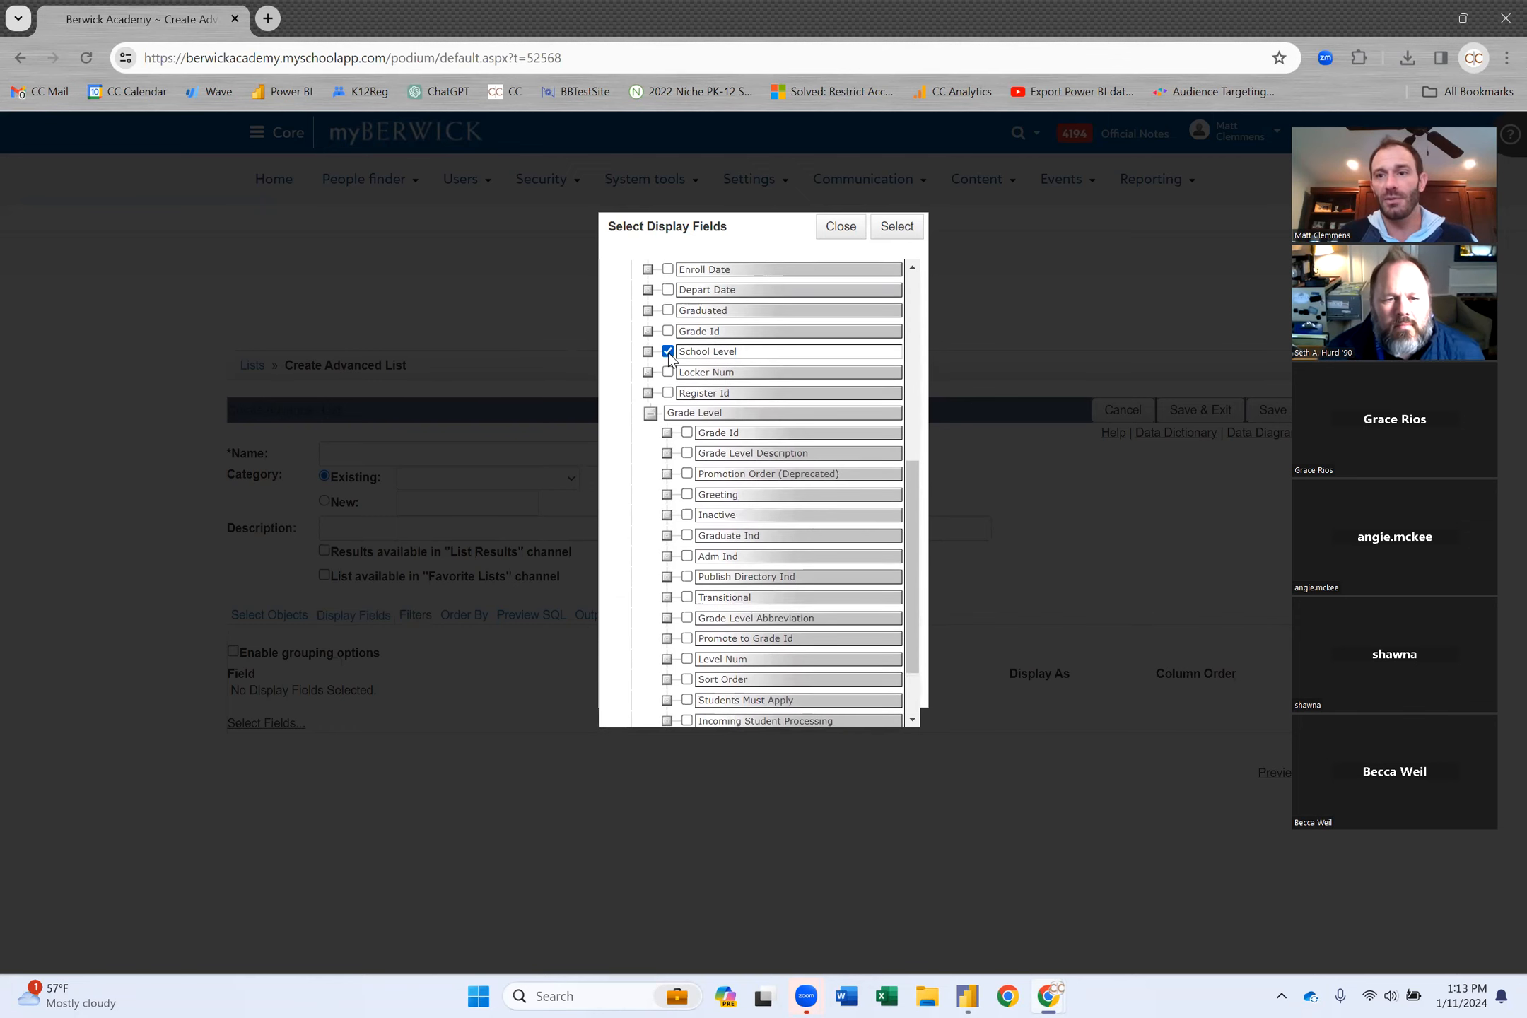
Add Course Term's Term Description, found under Course Enrollment and Course Group.
scroll(725, 453, "down", 1)
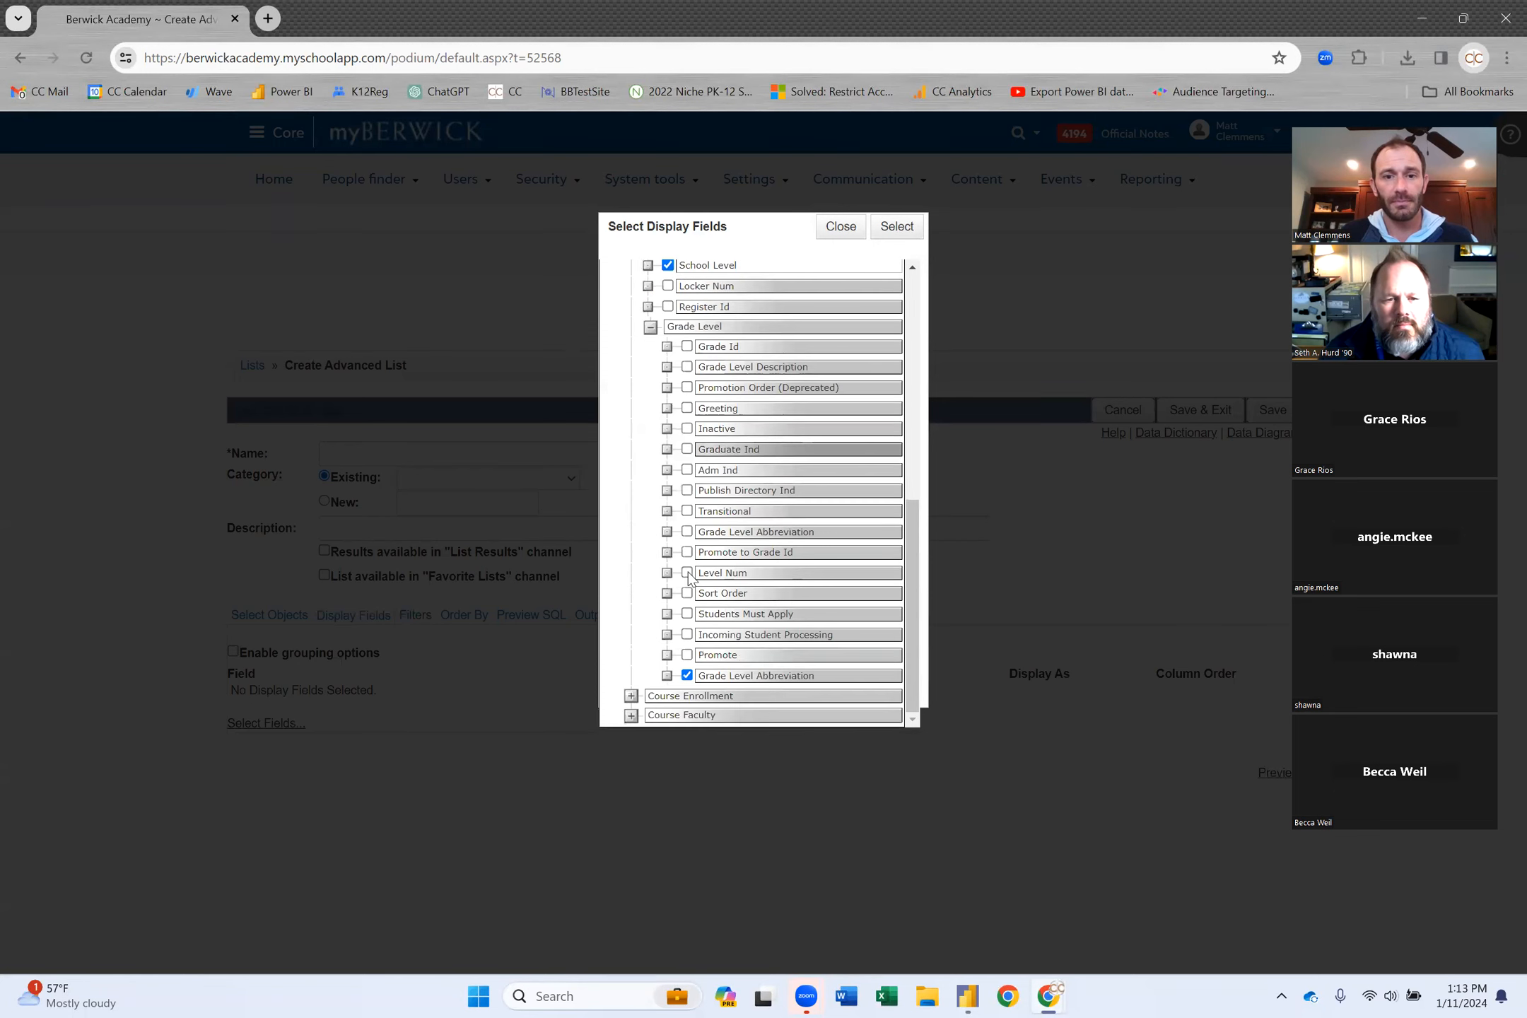
left_click(631, 696)
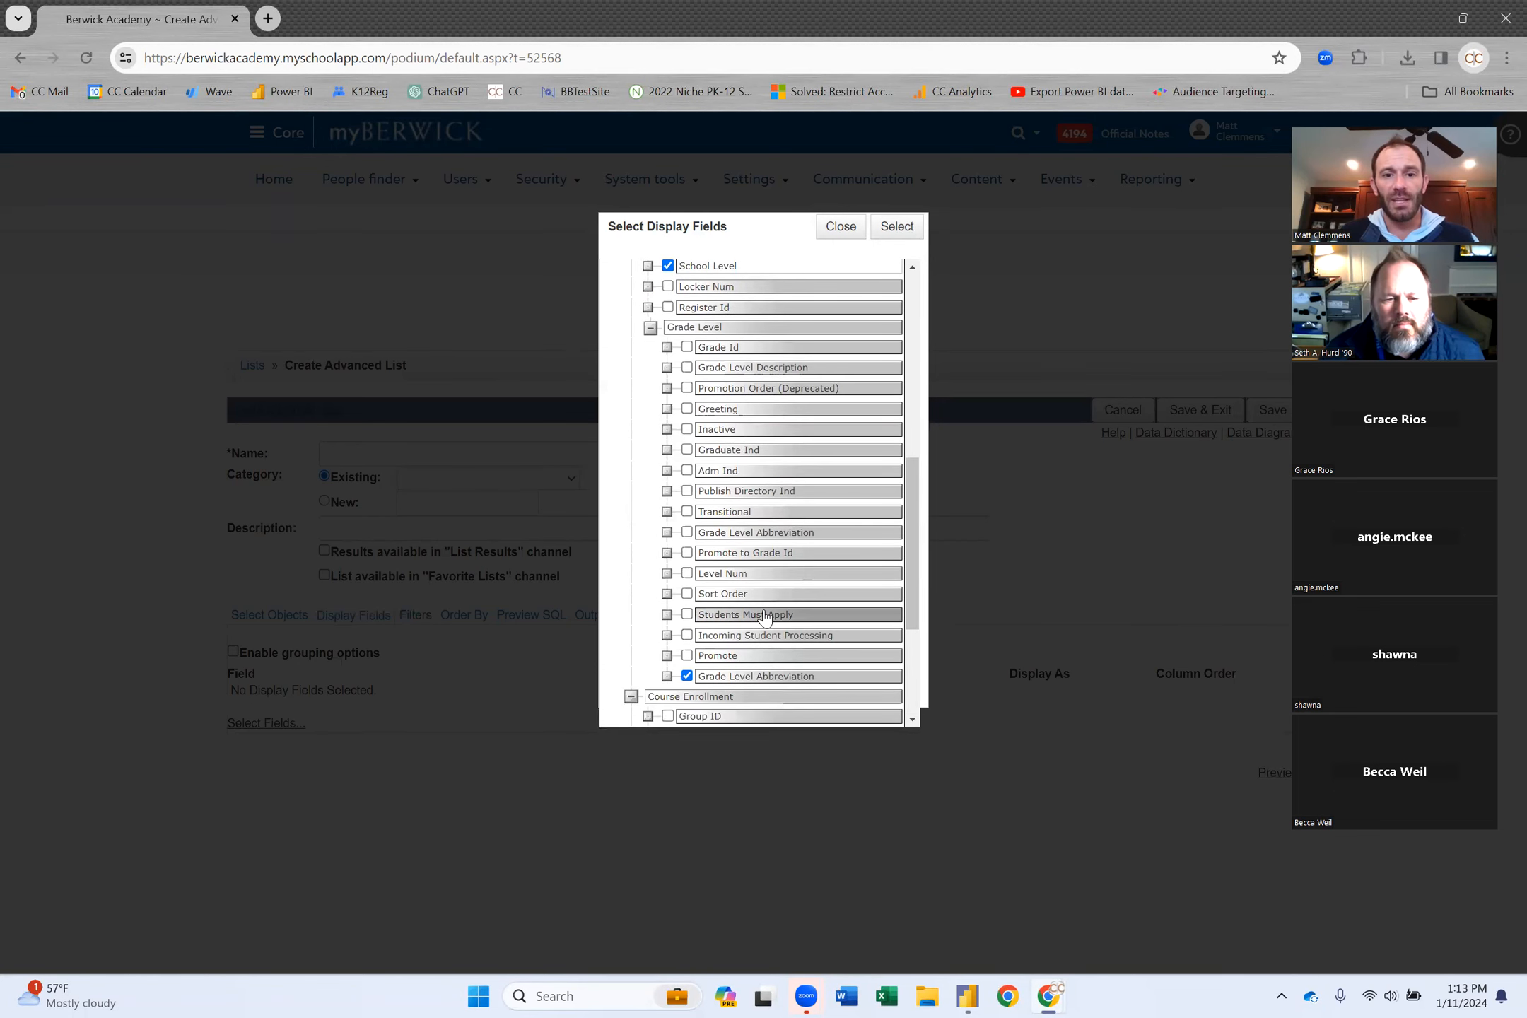
scroll(765, 618, "down", 3)
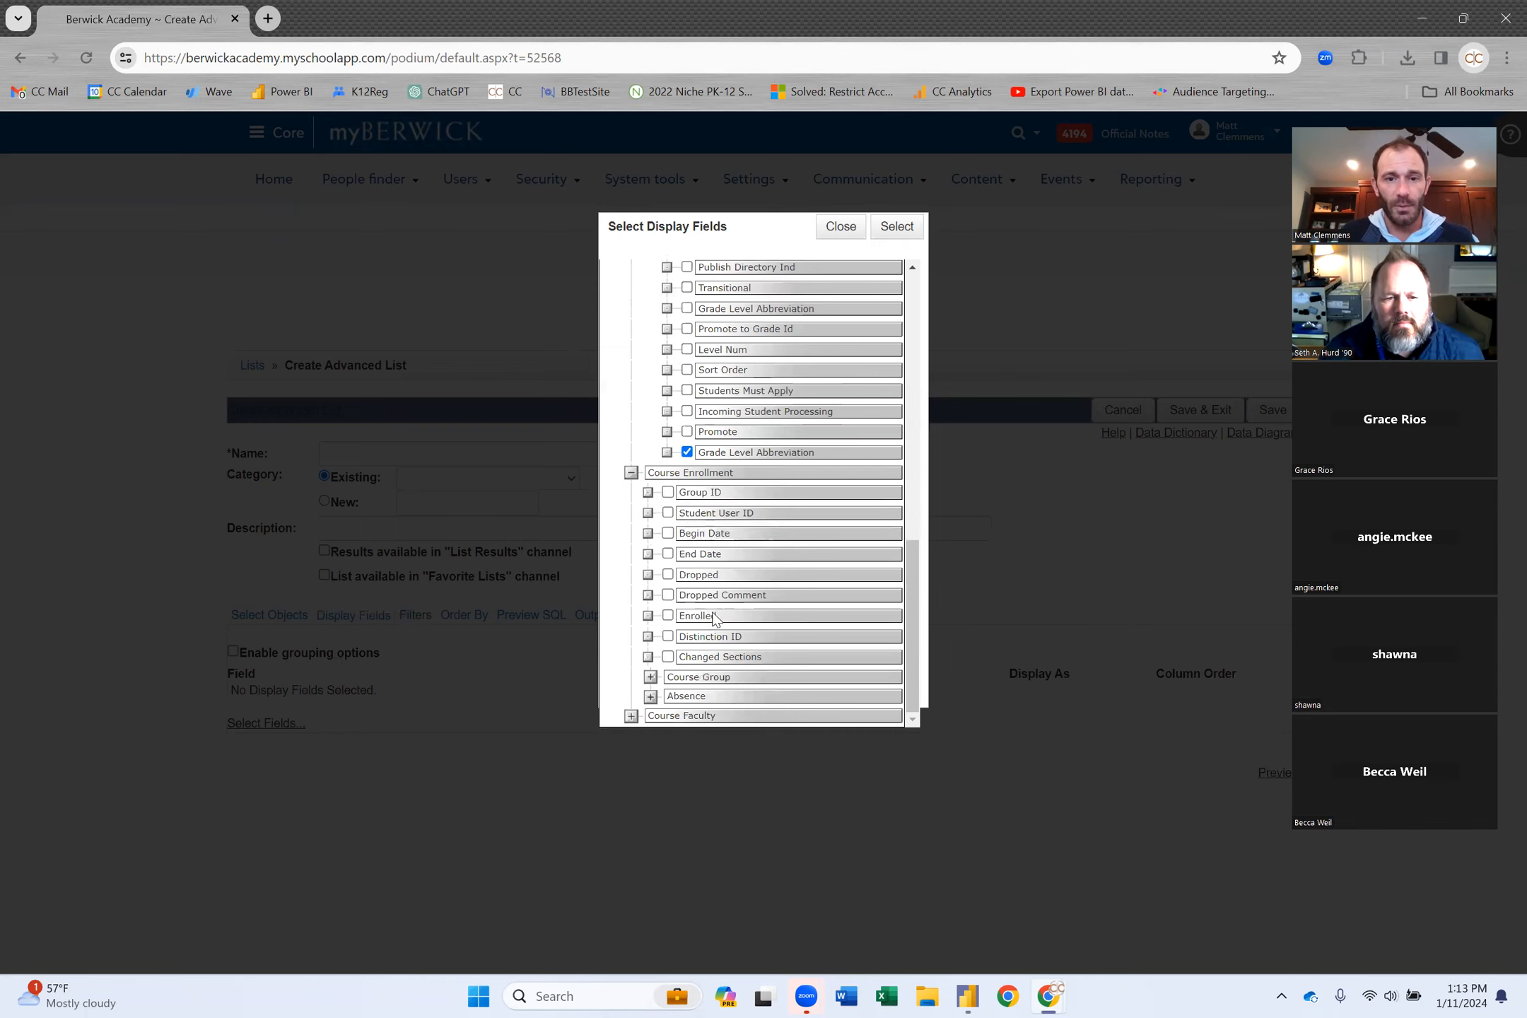
left_click(650, 677)
scroll(742, 633, "down", 3)
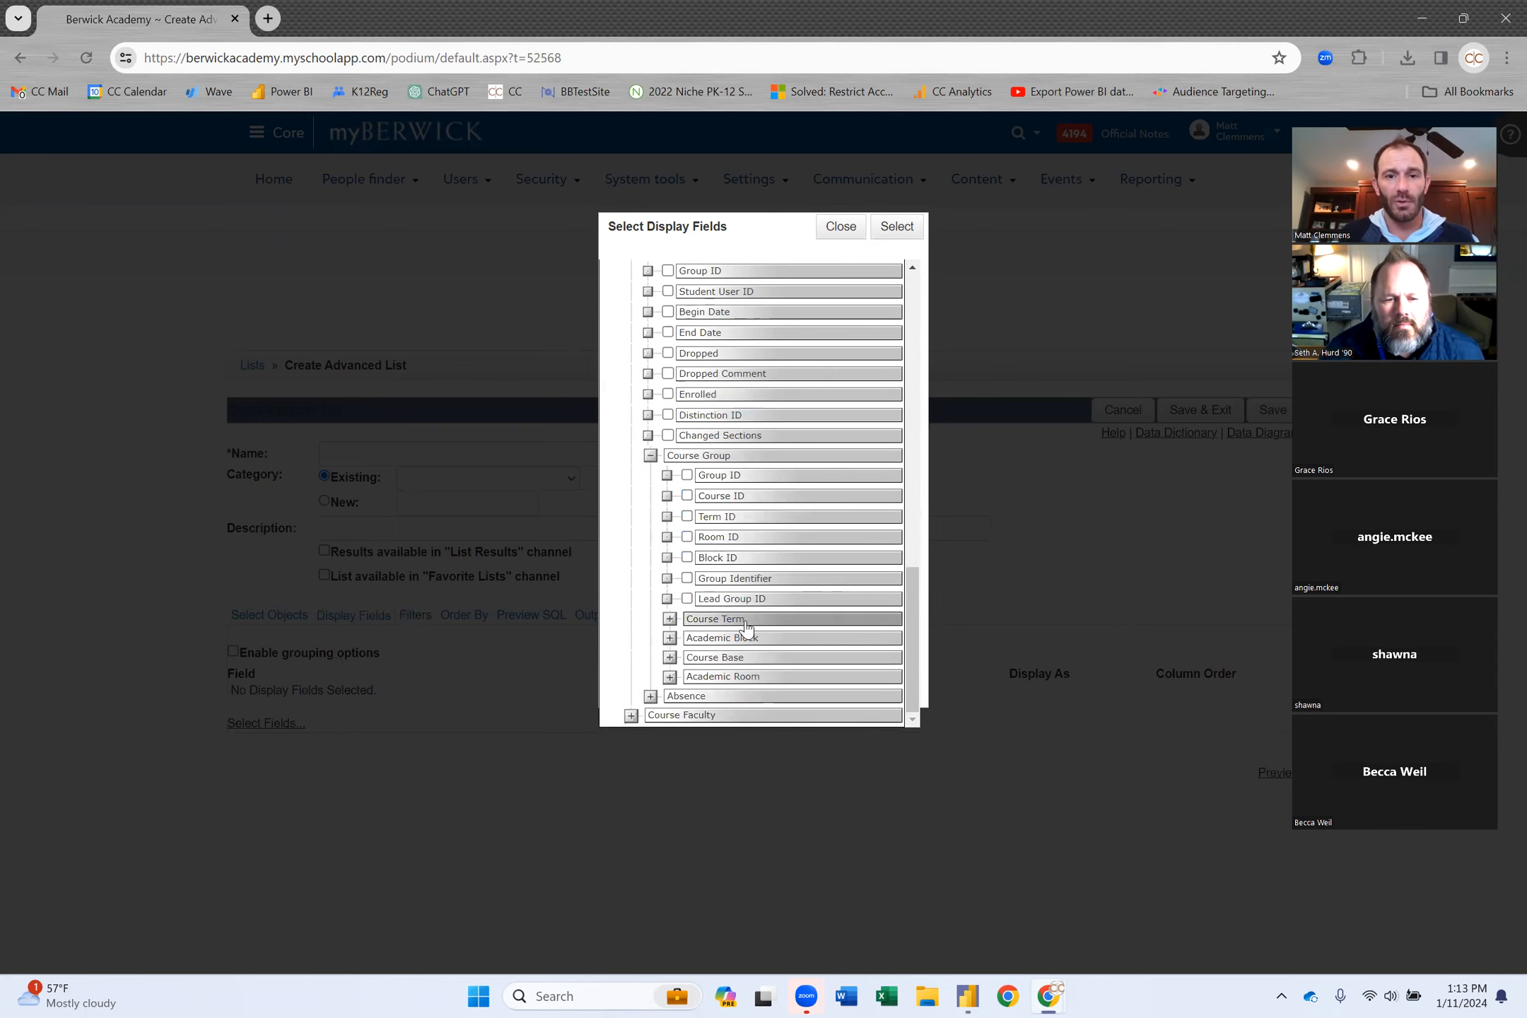
left_click(670, 620)
scroll(778, 583, "down", 3)
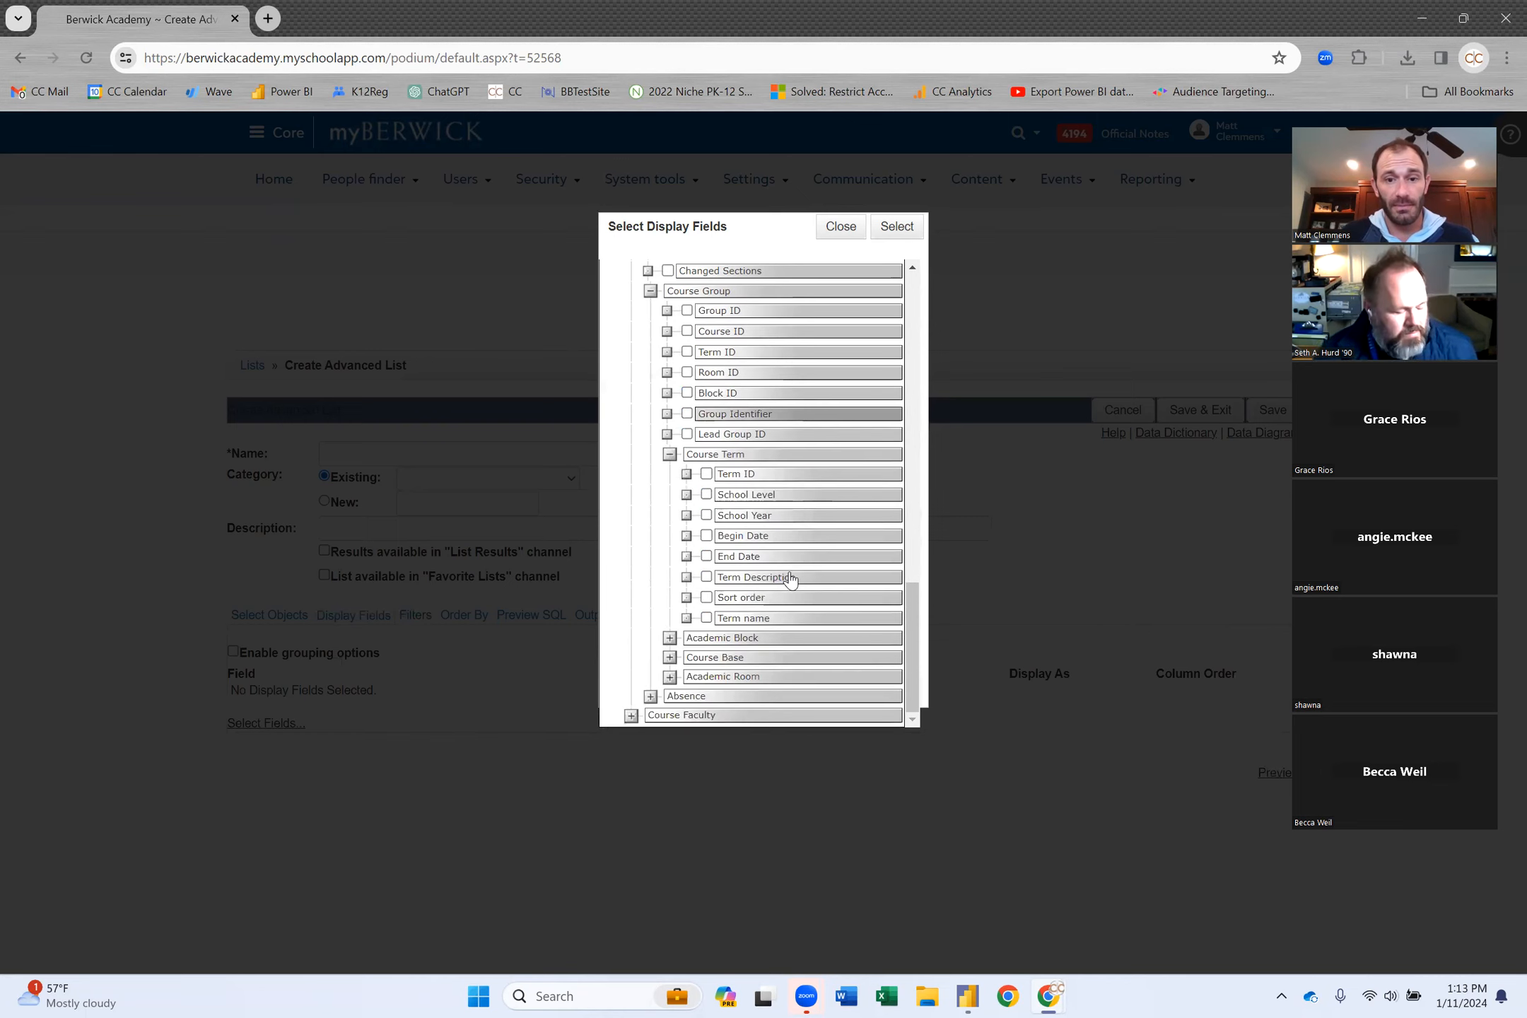
left_click(707, 577)
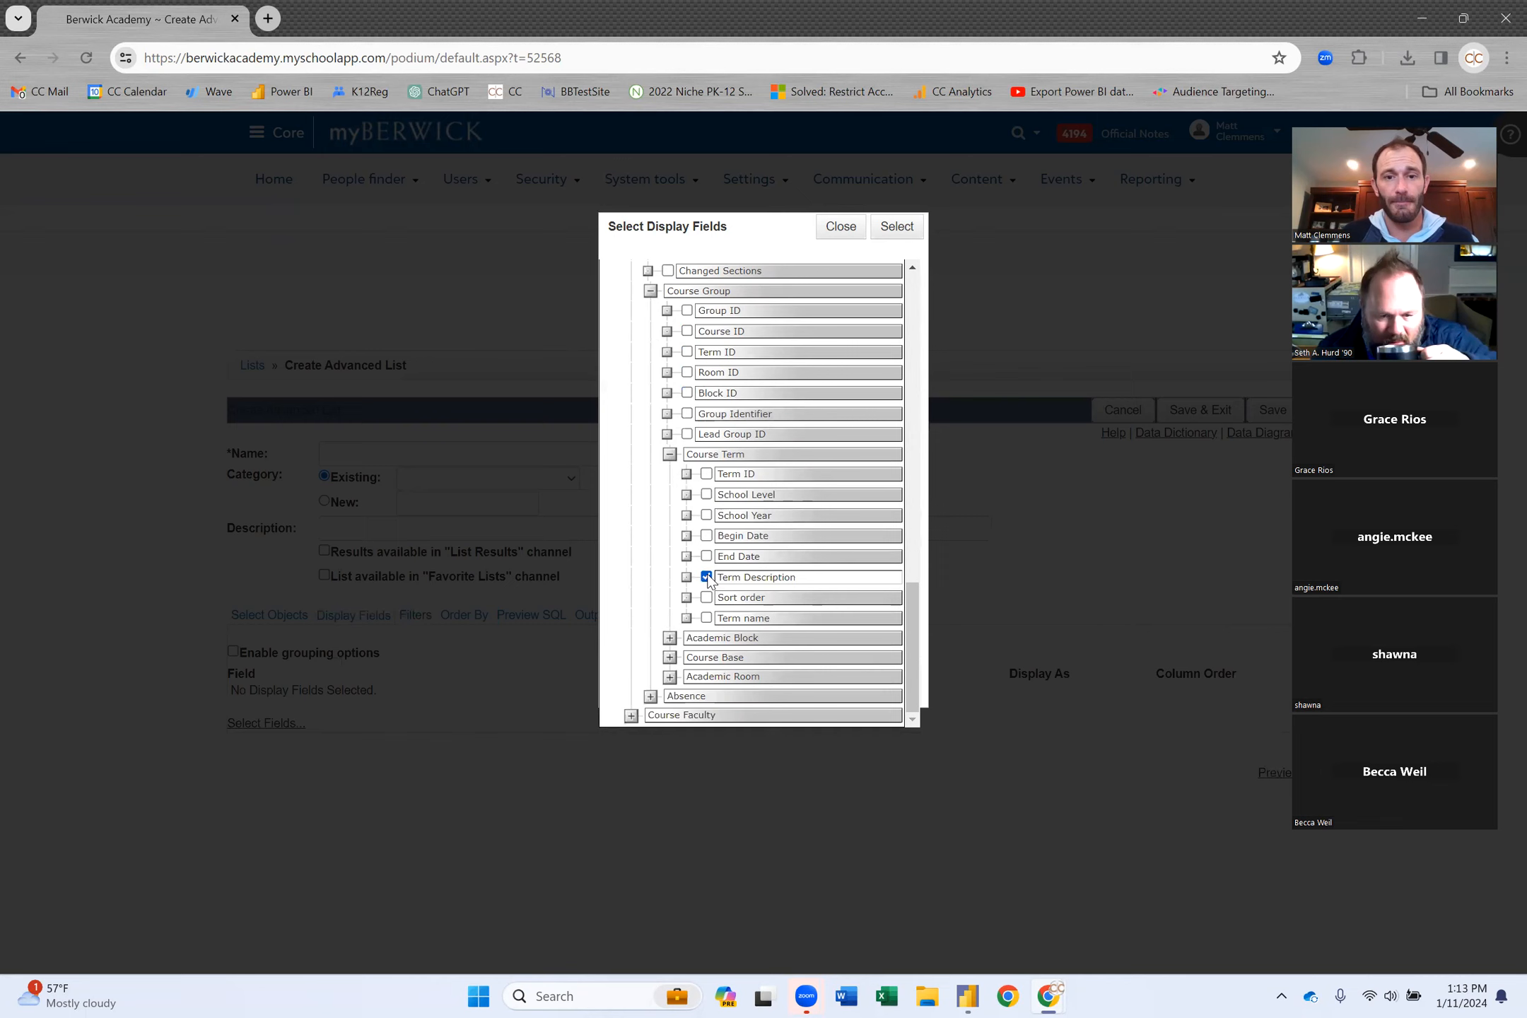
Add Academic Block's Block plus Course Base's Course Title and Course Code.
left_click(669, 639)
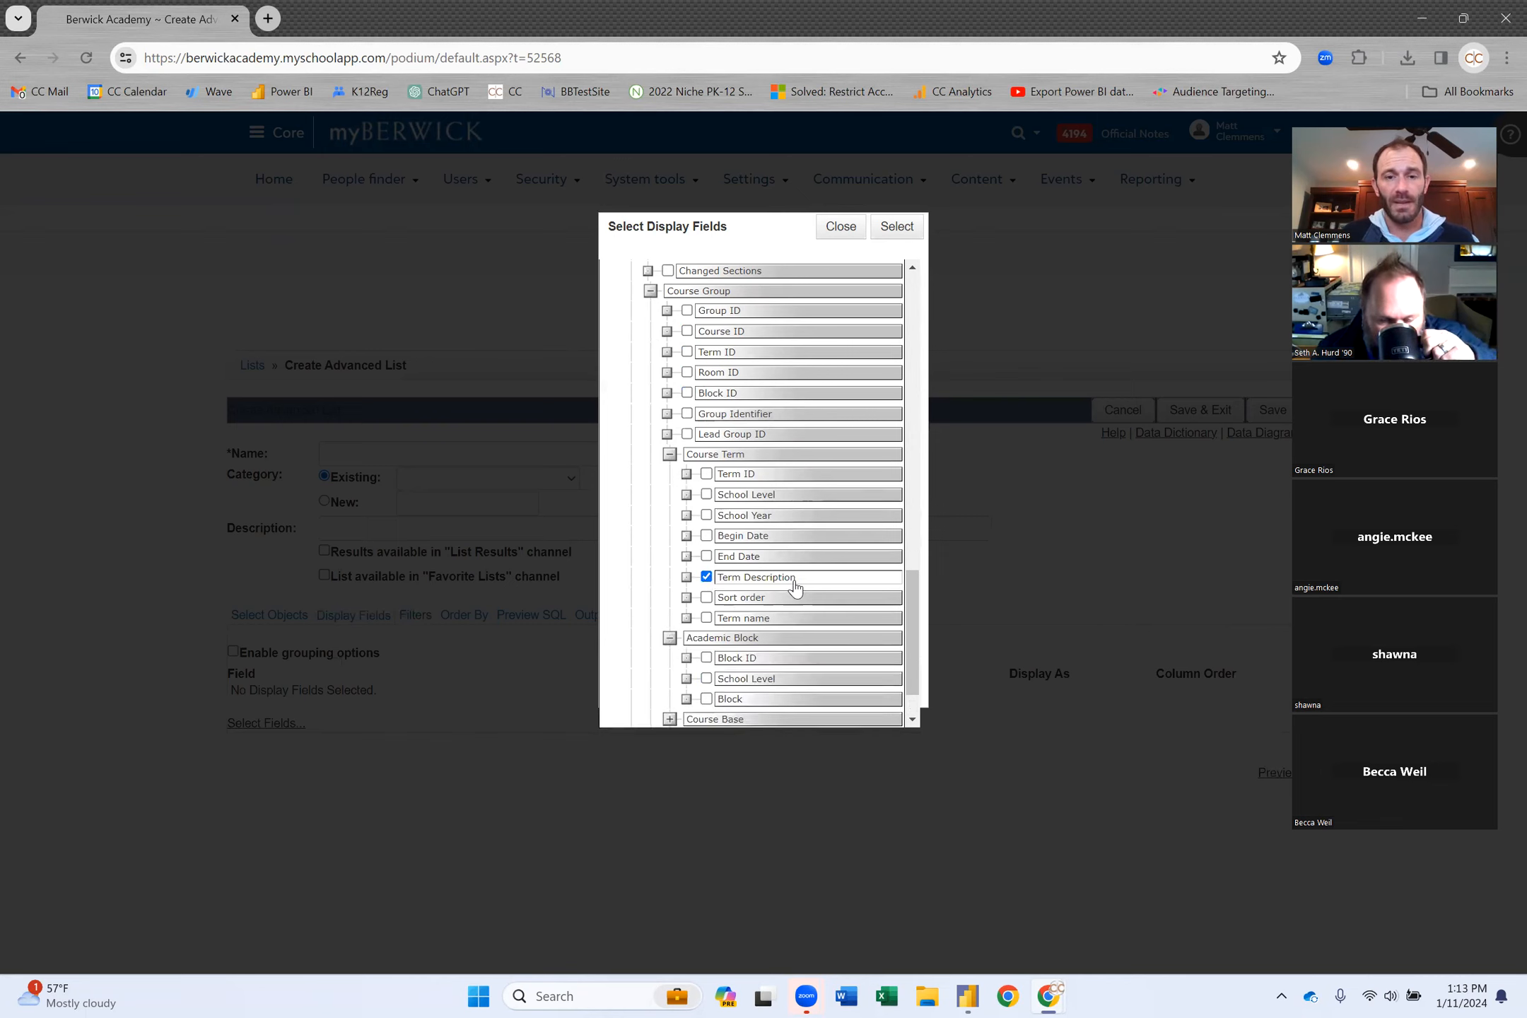
scroll(795, 587, "down", 1)
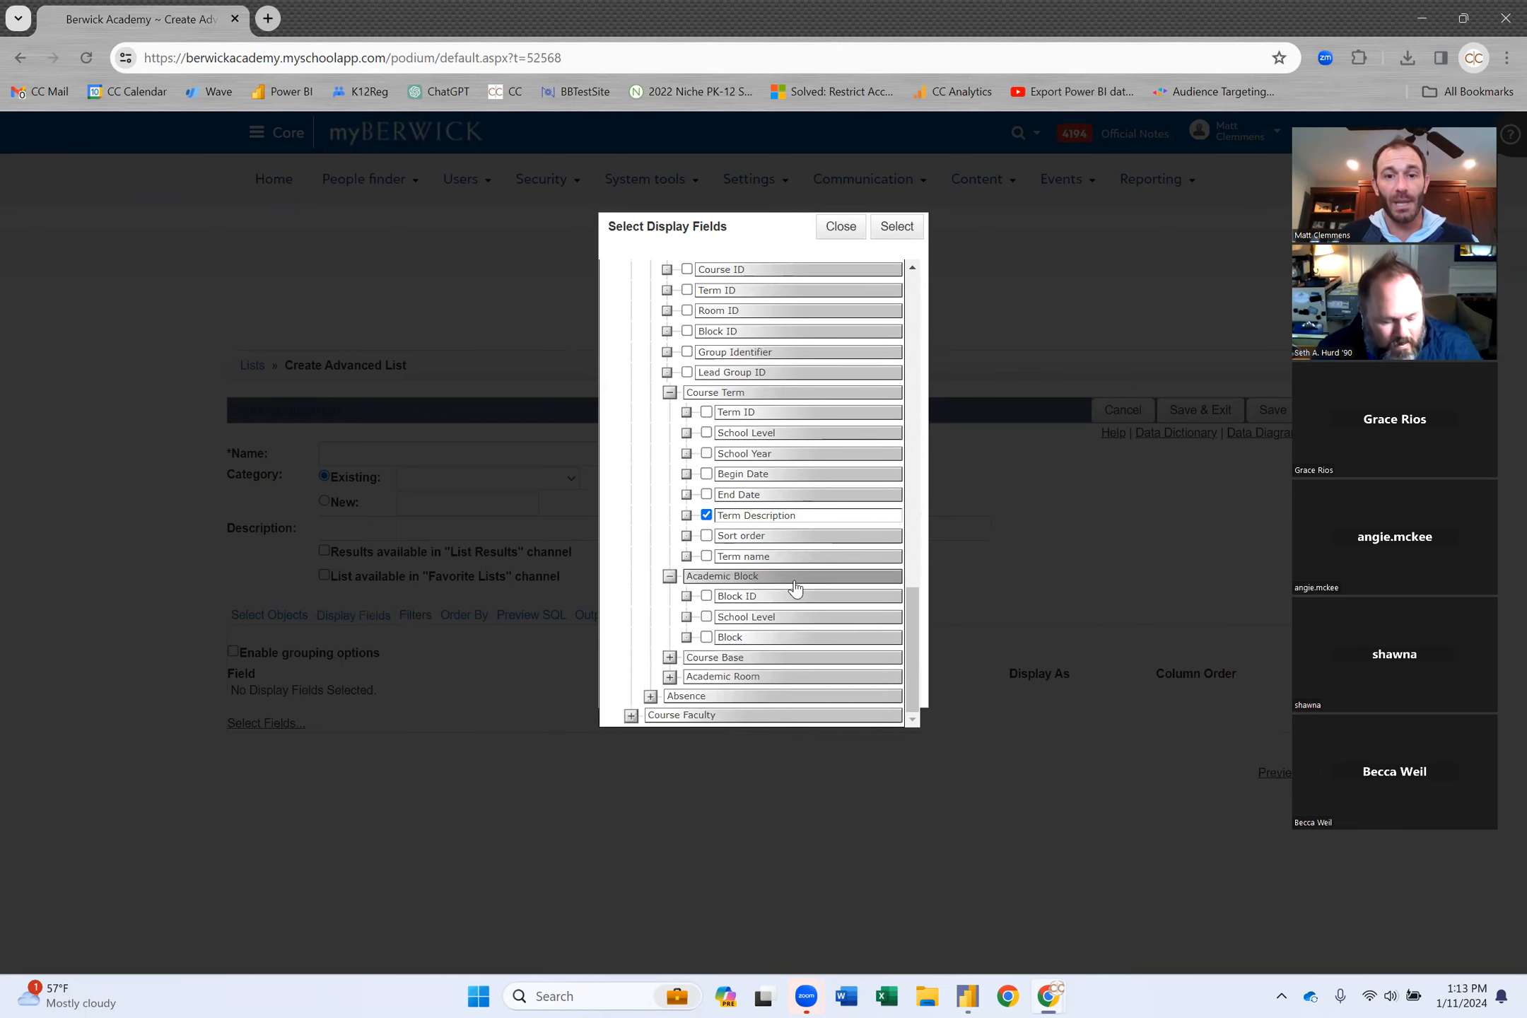
left_click(706, 637)
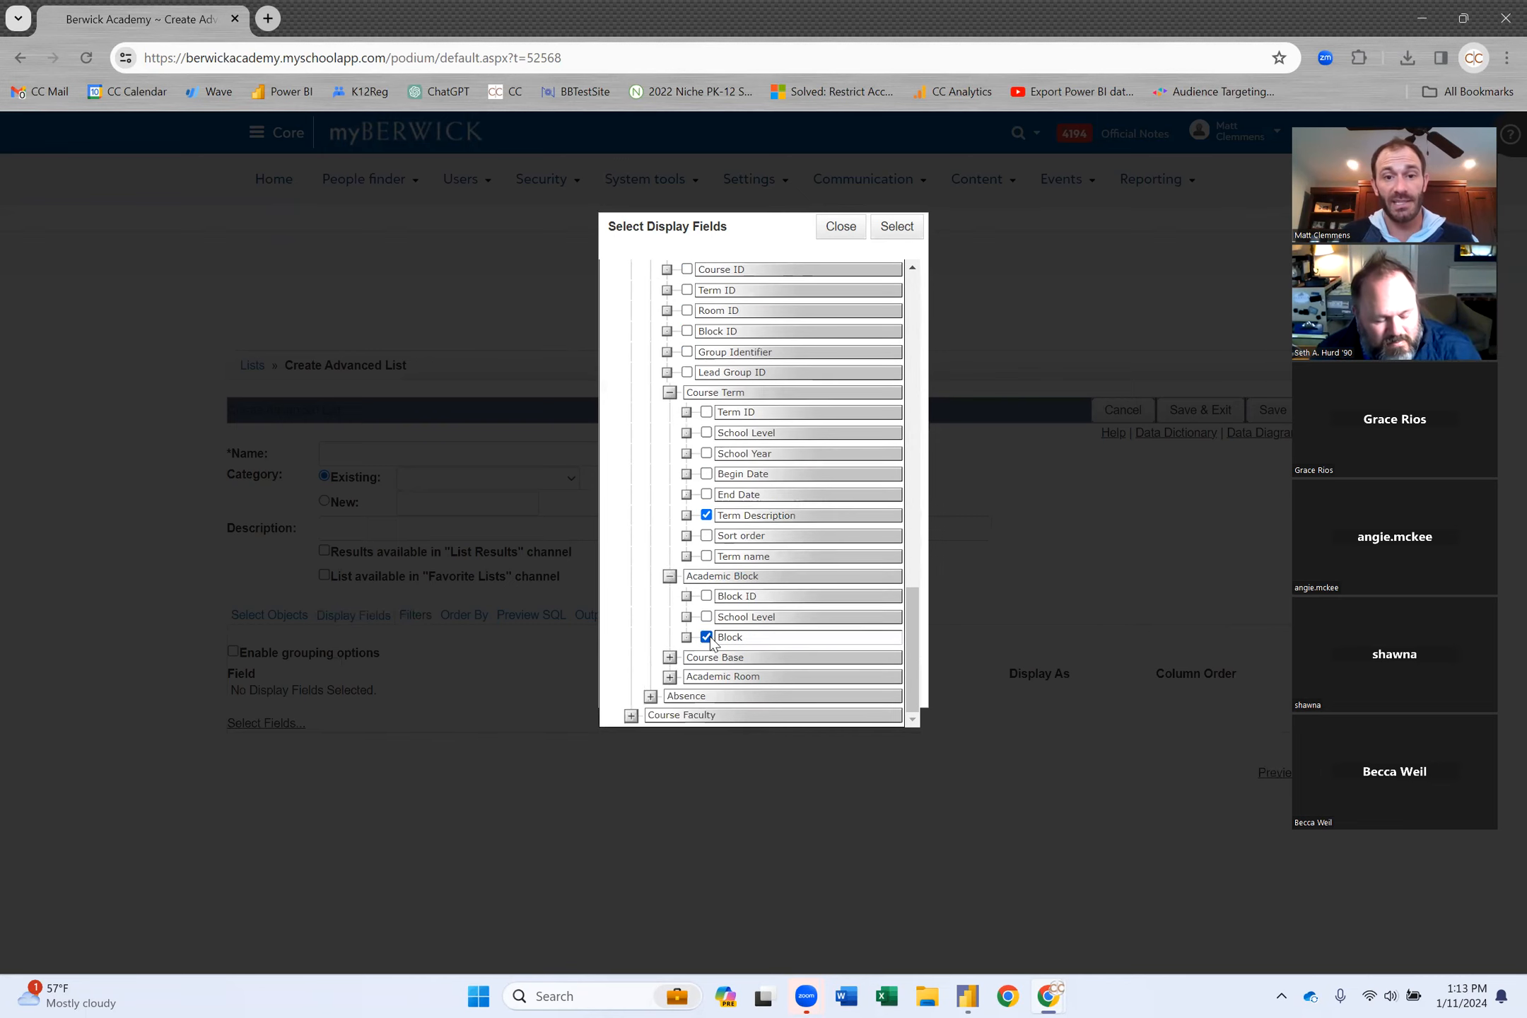
left_click(669, 658)
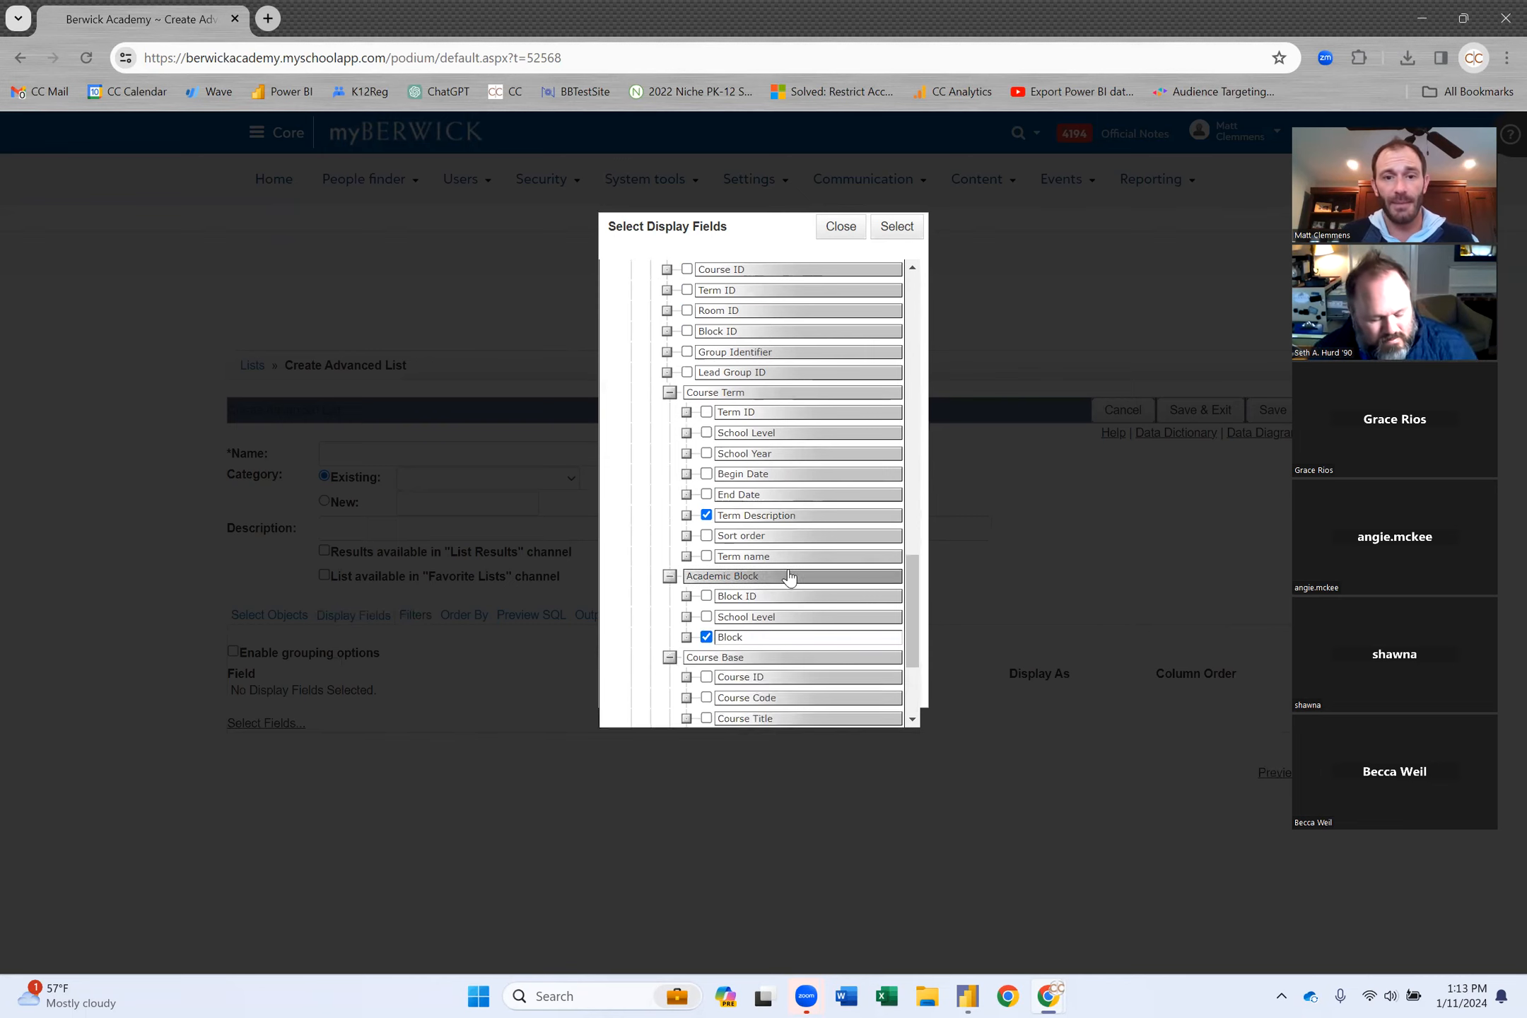
scroll(789, 580, "down", 3)
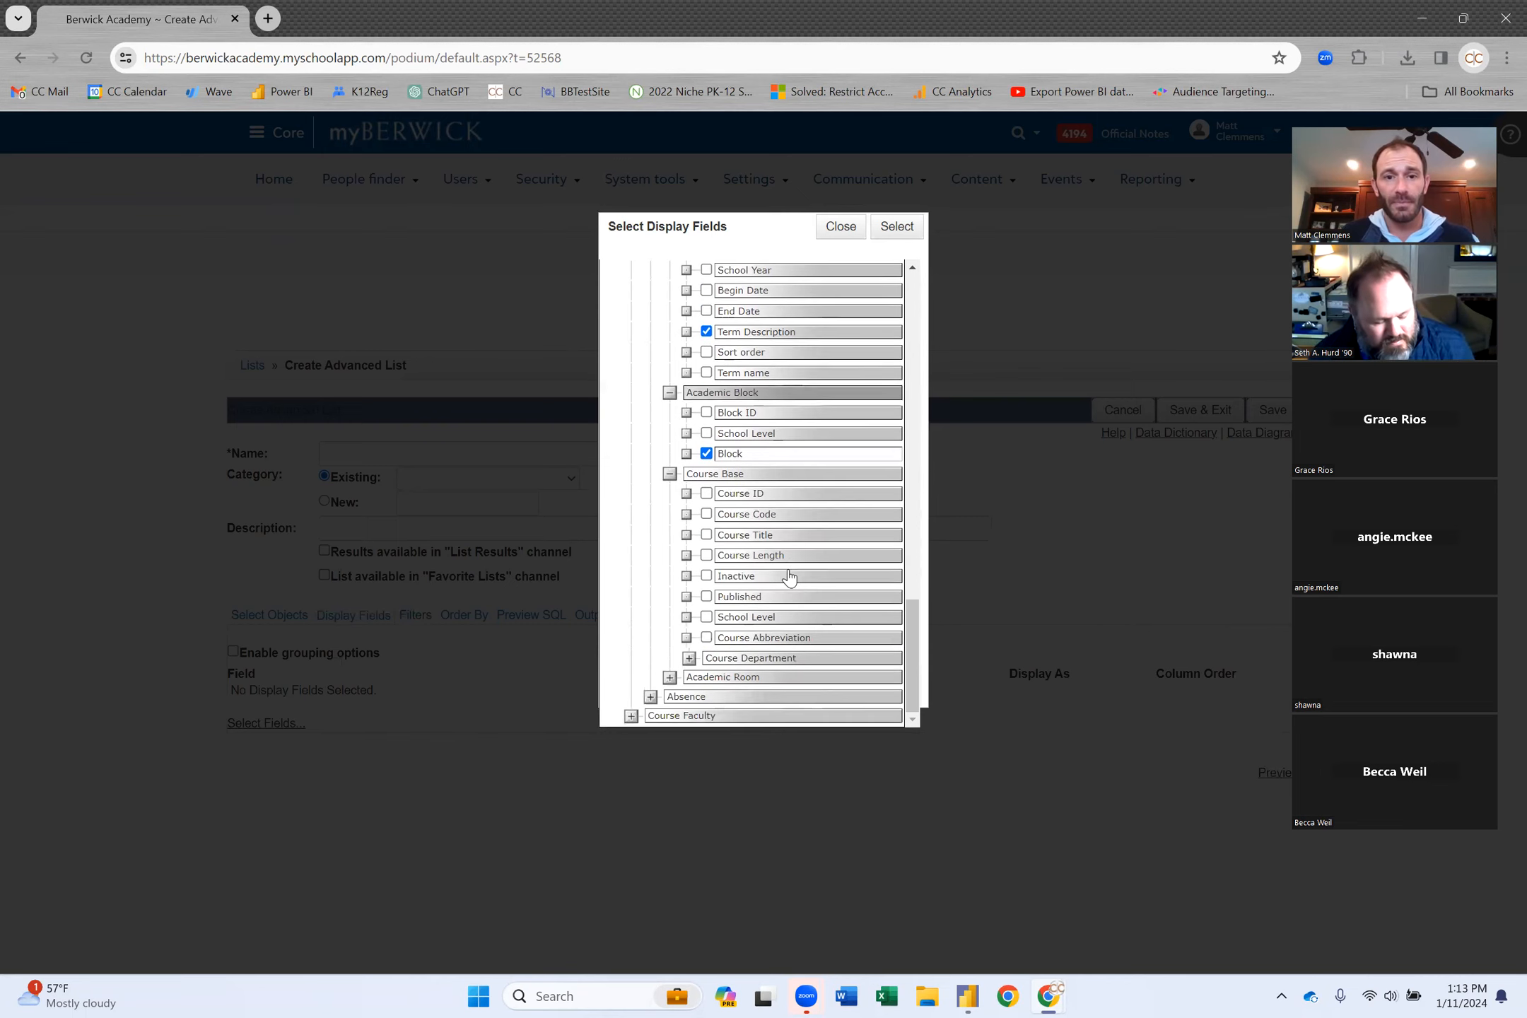
left_click(707, 535)
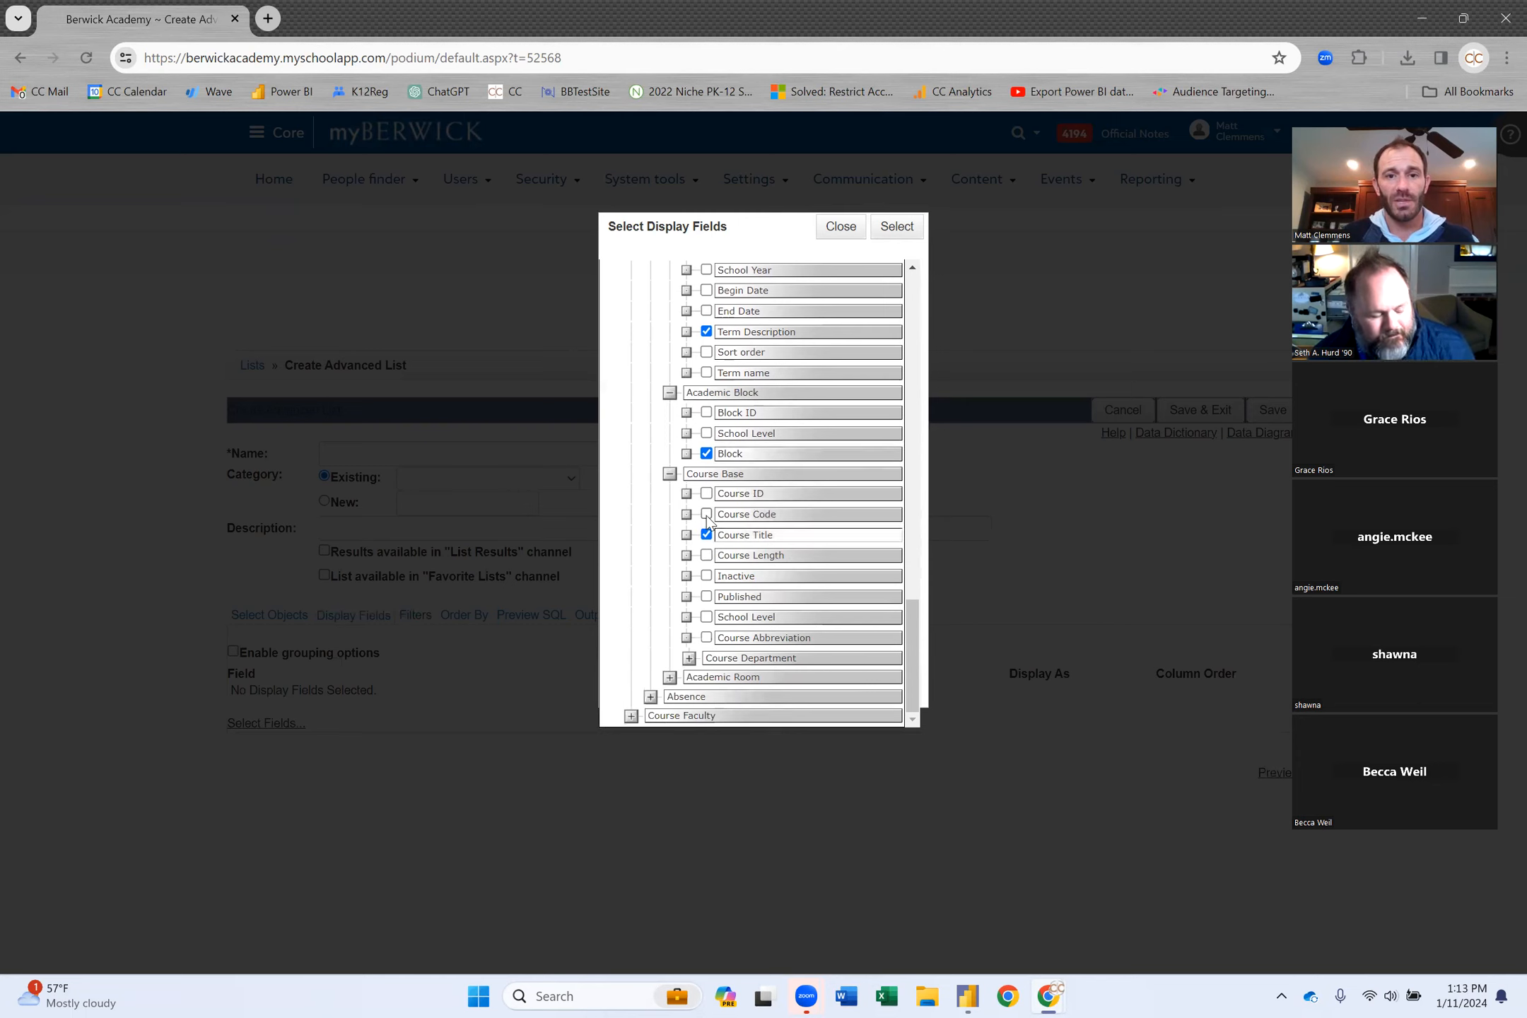
left_click(706, 514)
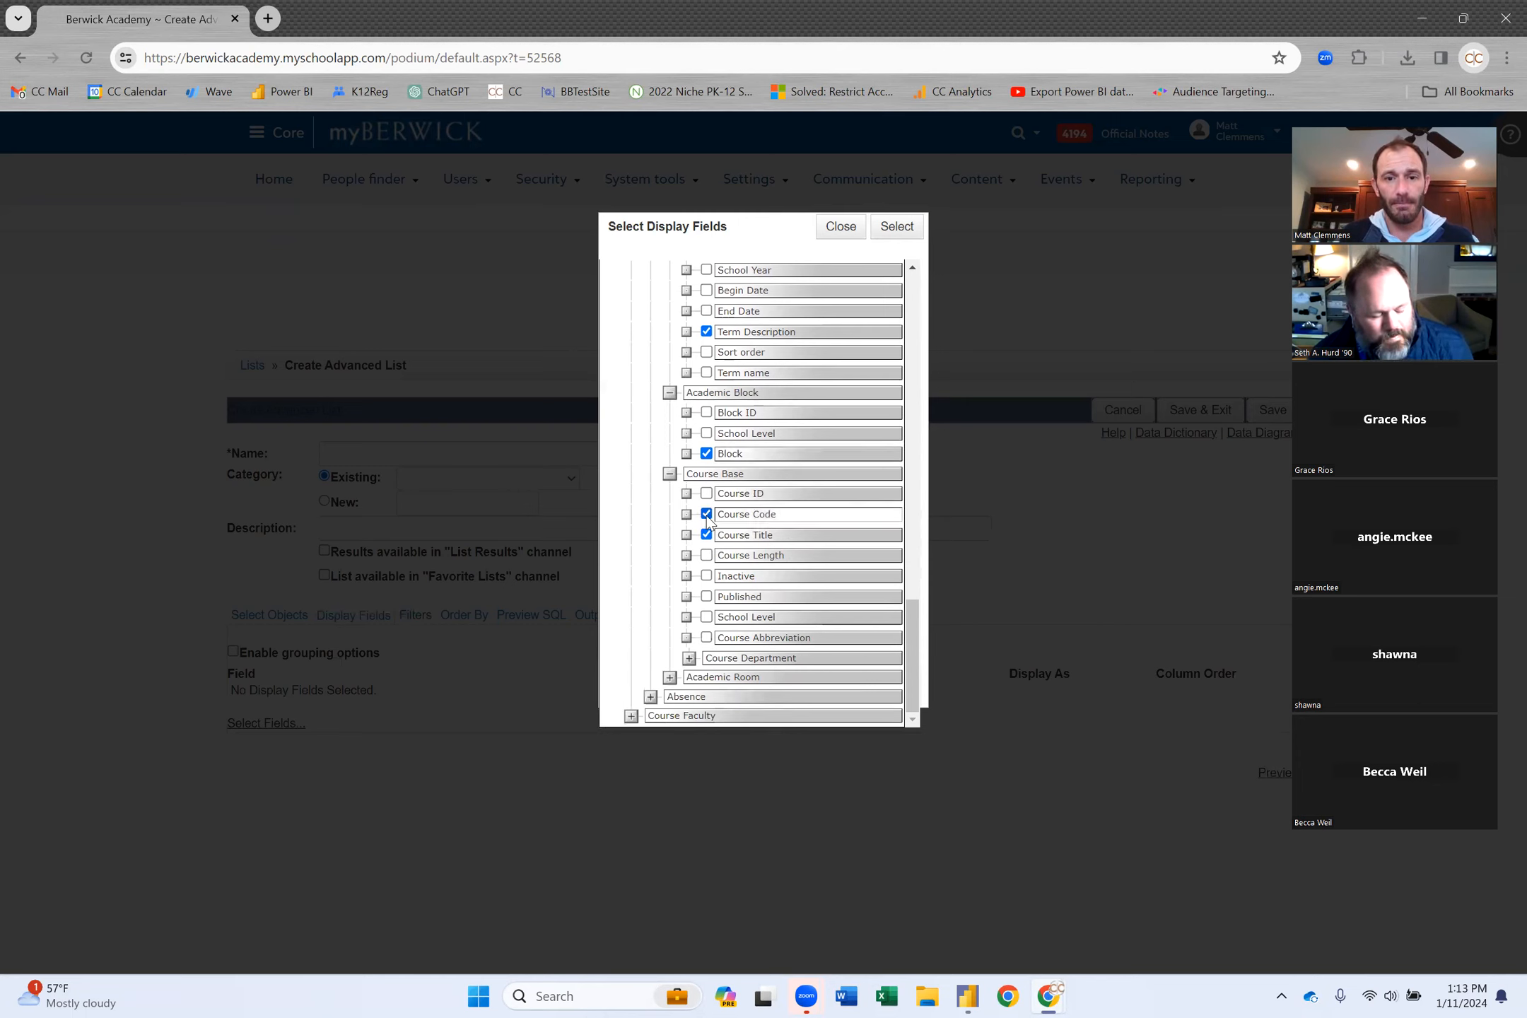
Add Academic Department's Department and Academic Room's Building Name, Room Number and Room Name.
left_click(690, 657)
scroll(700, 661, "down", 1)
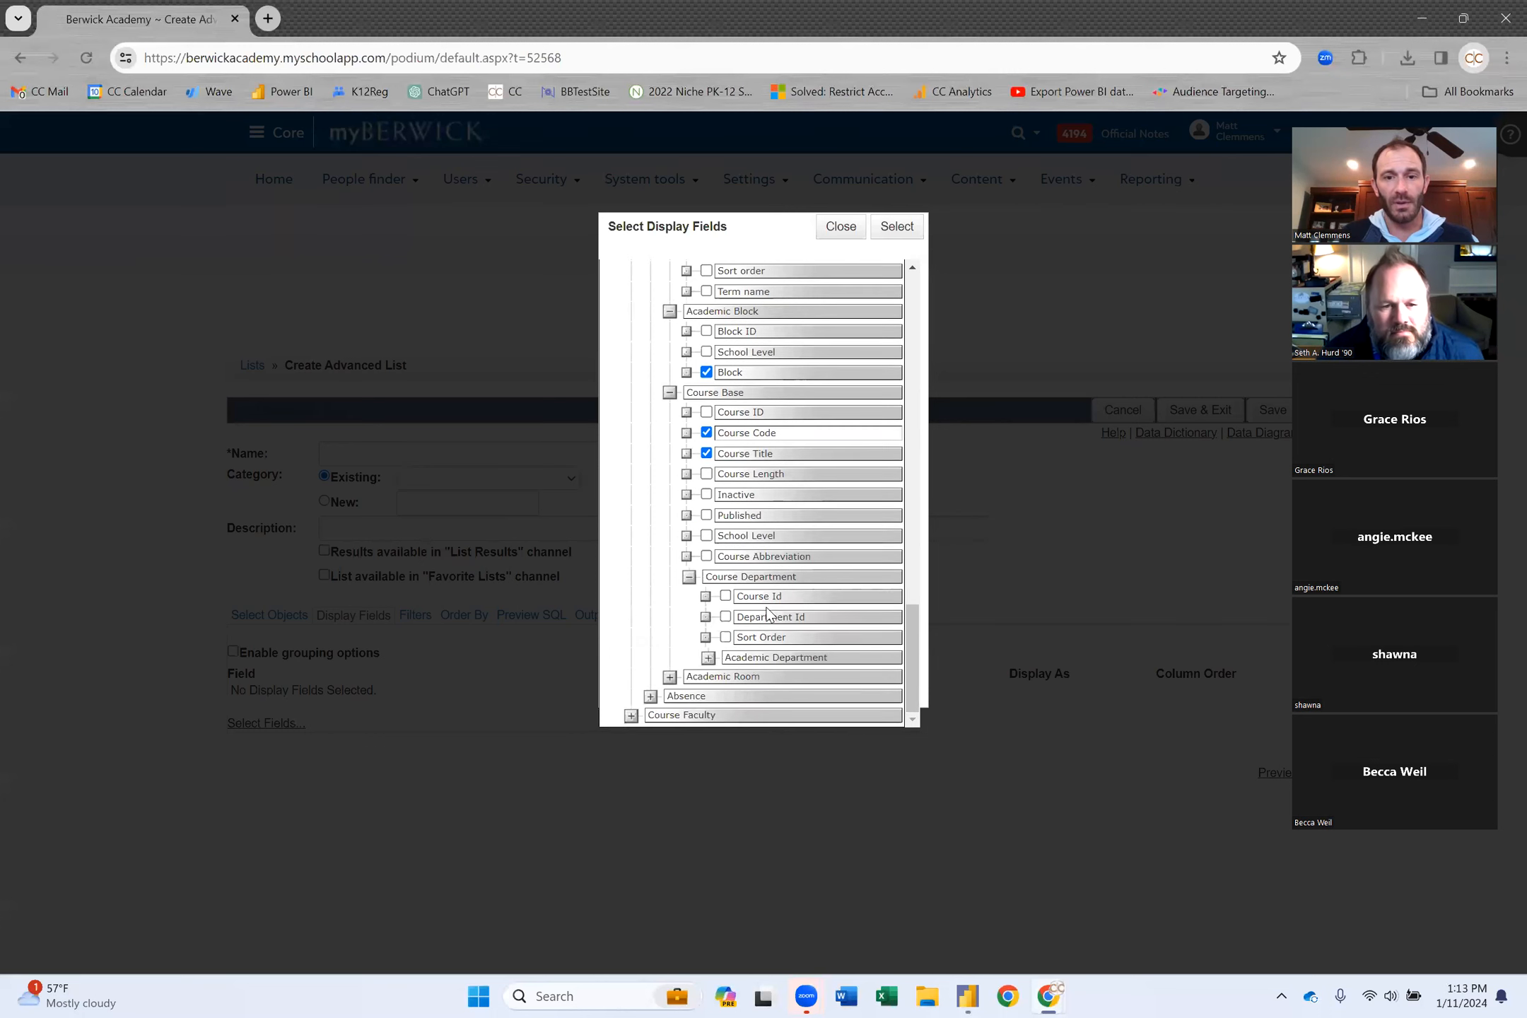
left_click(708, 658)
scroll(785, 647, "down", 2)
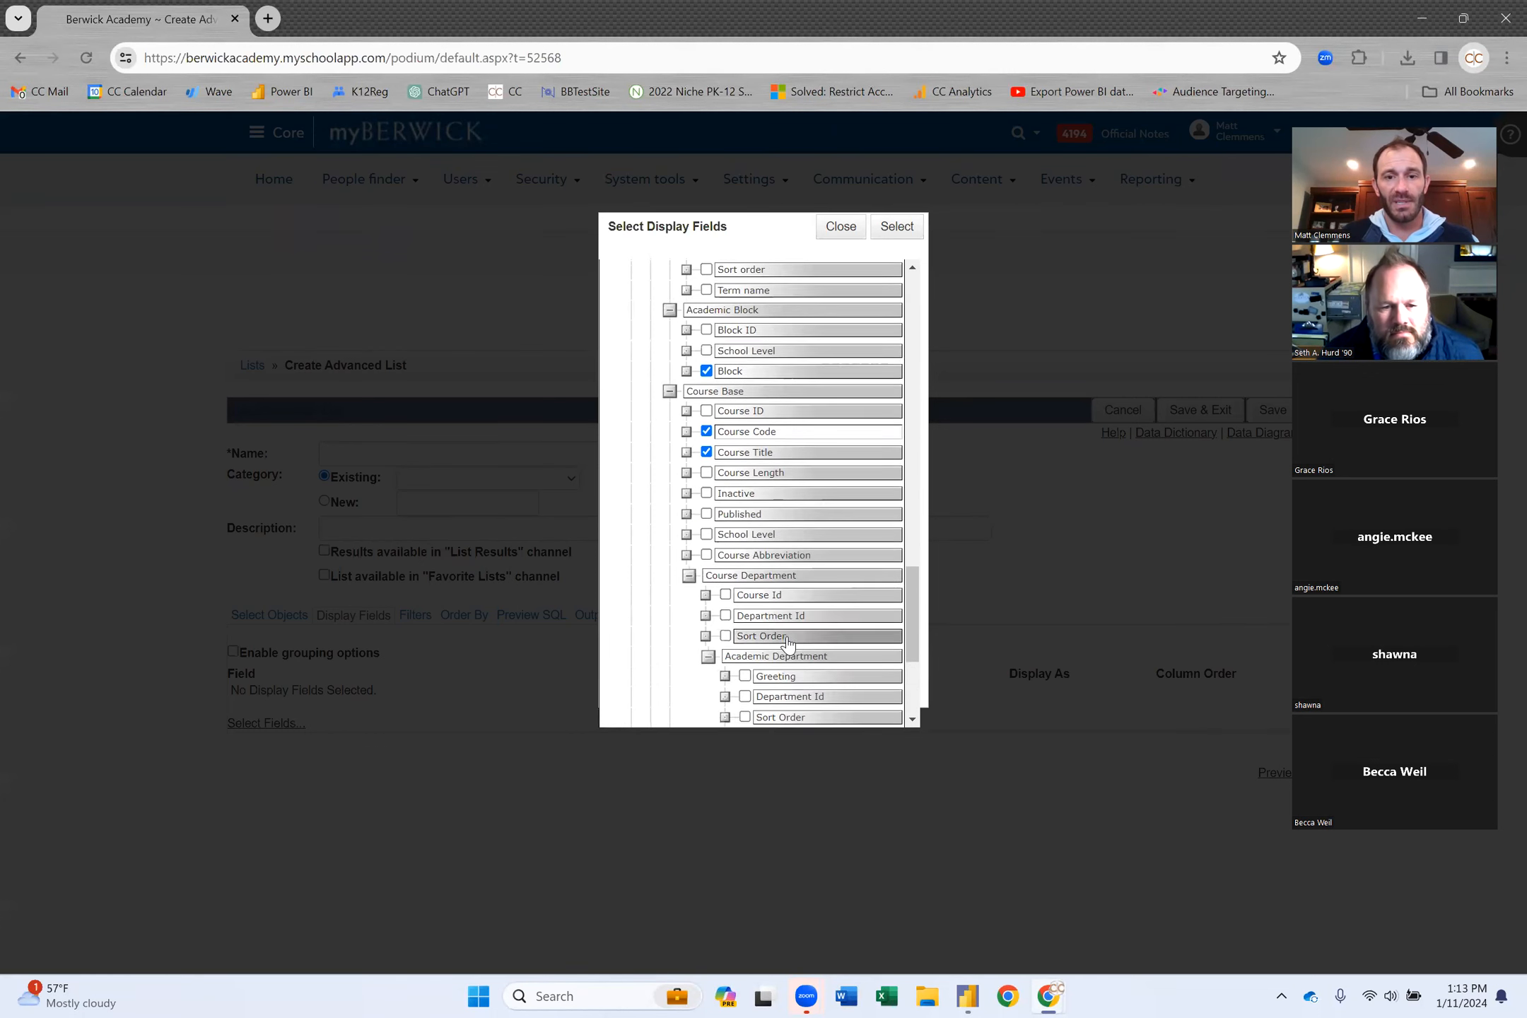
scroll(822, 635, "down", 2)
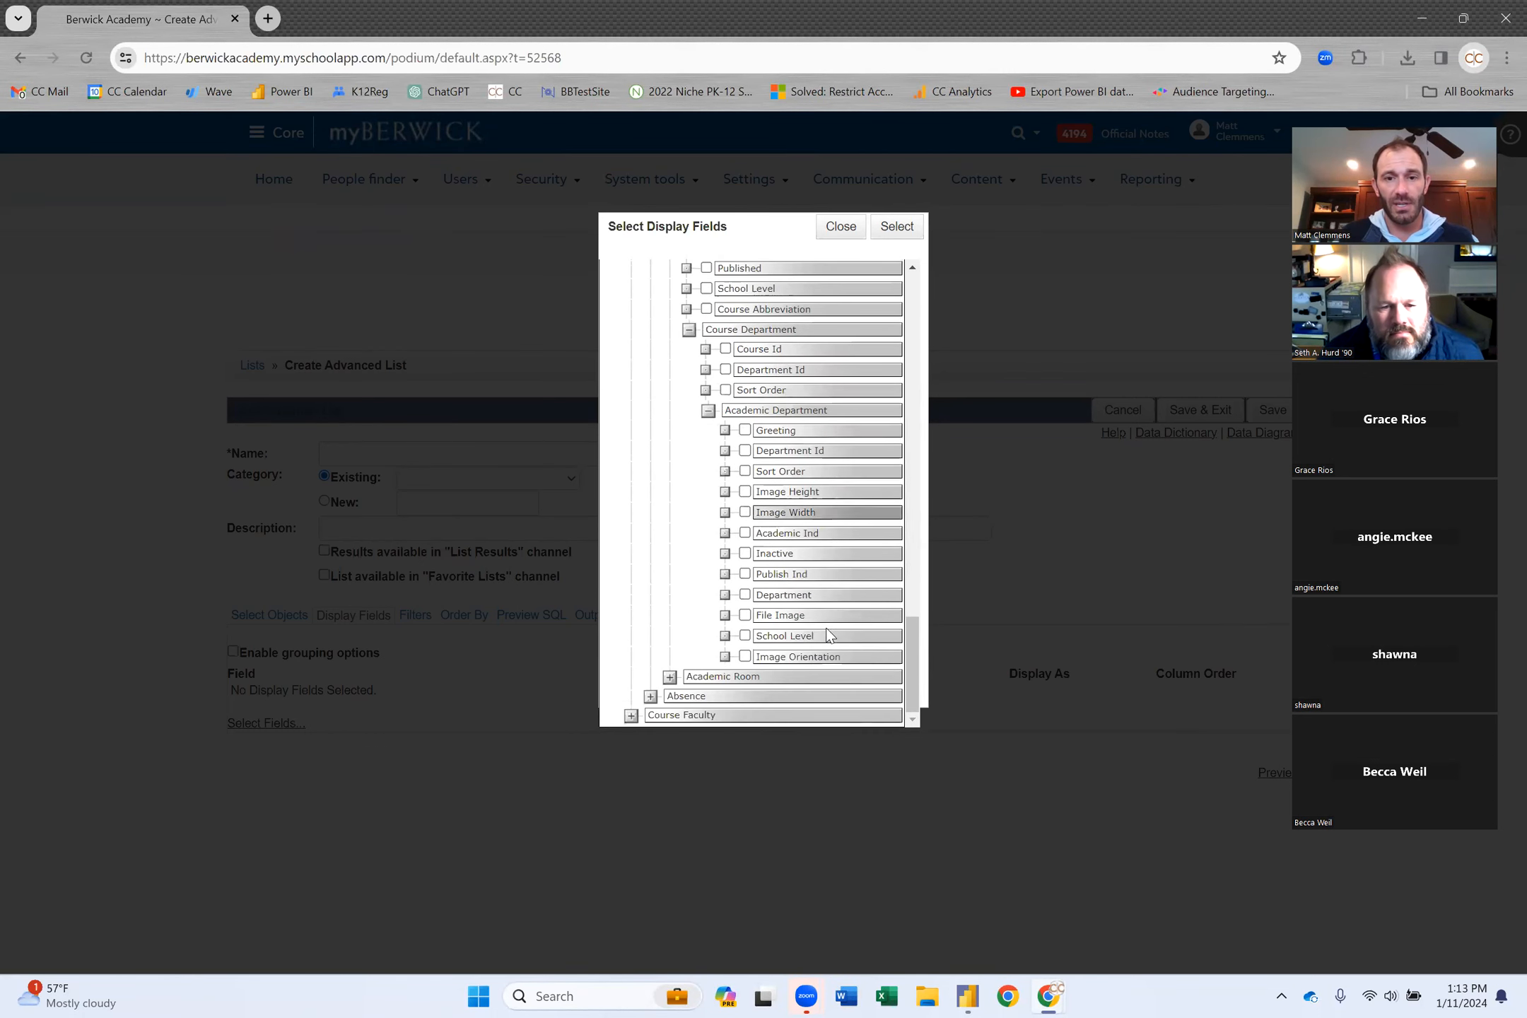
left_click(745, 595)
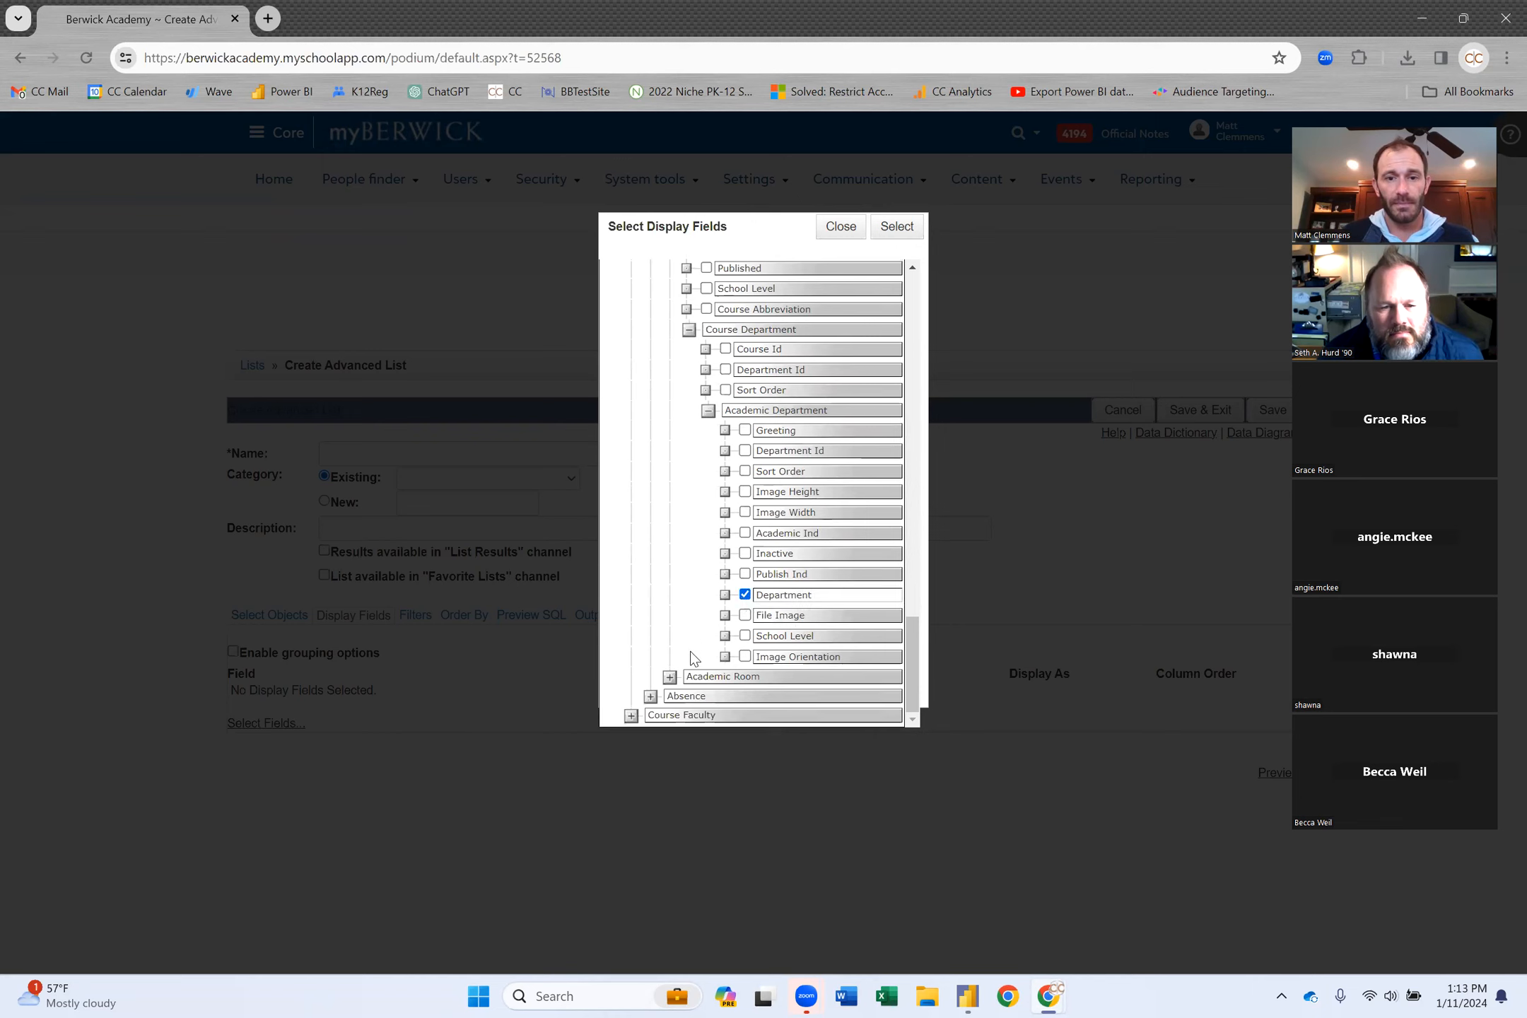
left_click(669, 677)
scroll(754, 598, "down", 3)
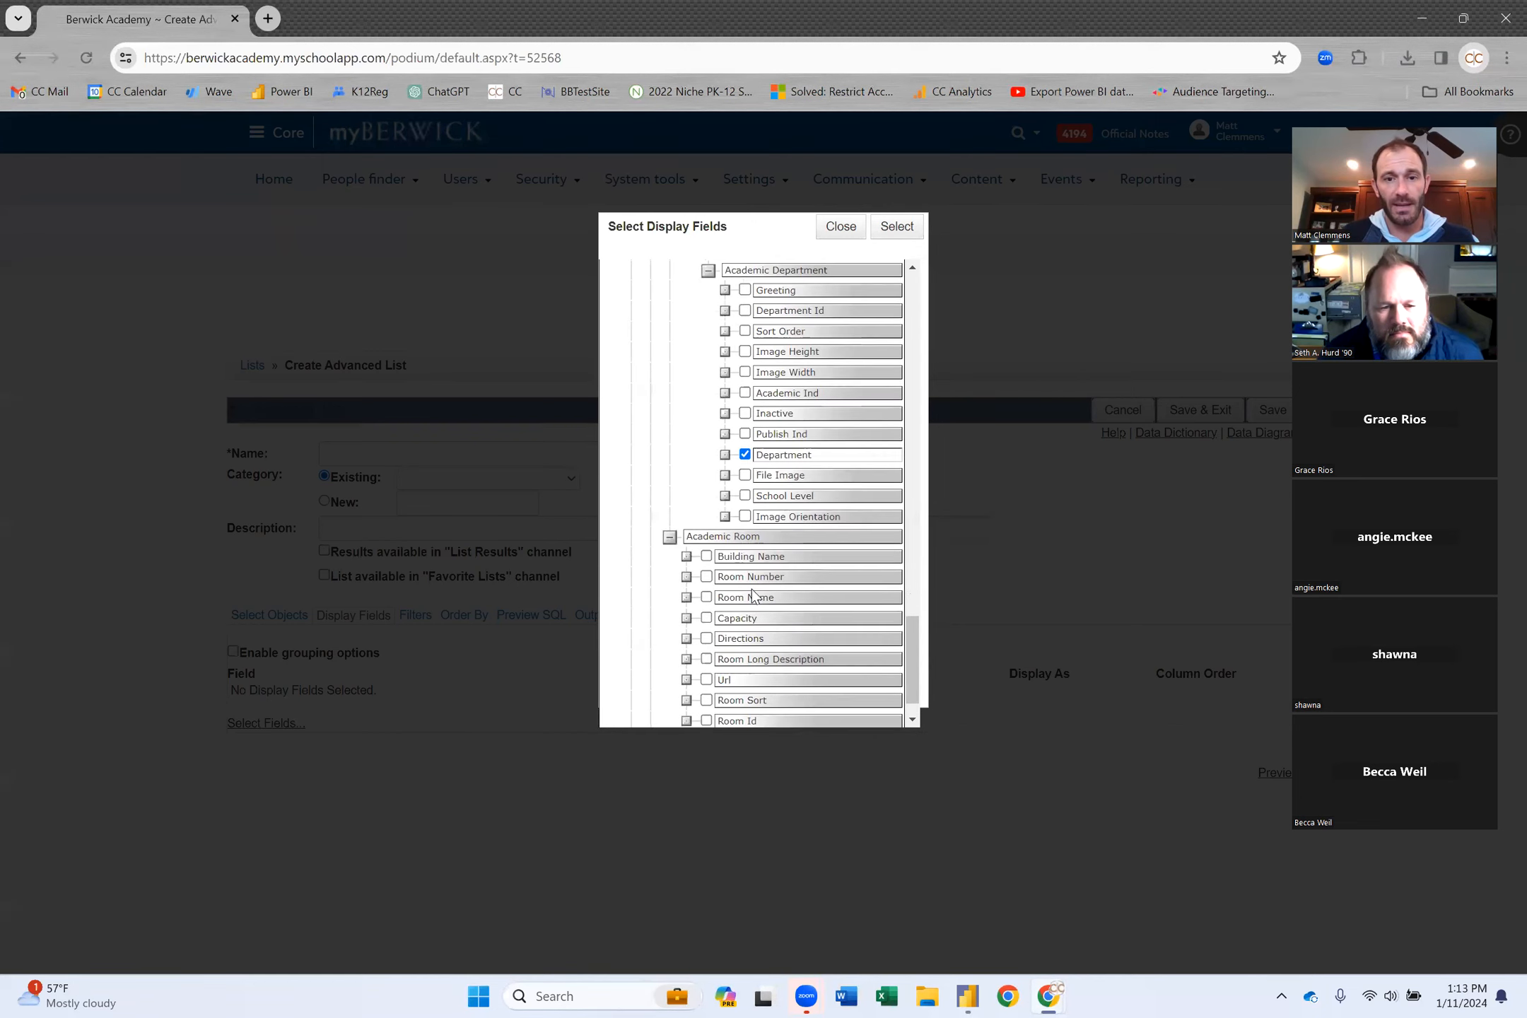
left_click(706, 520)
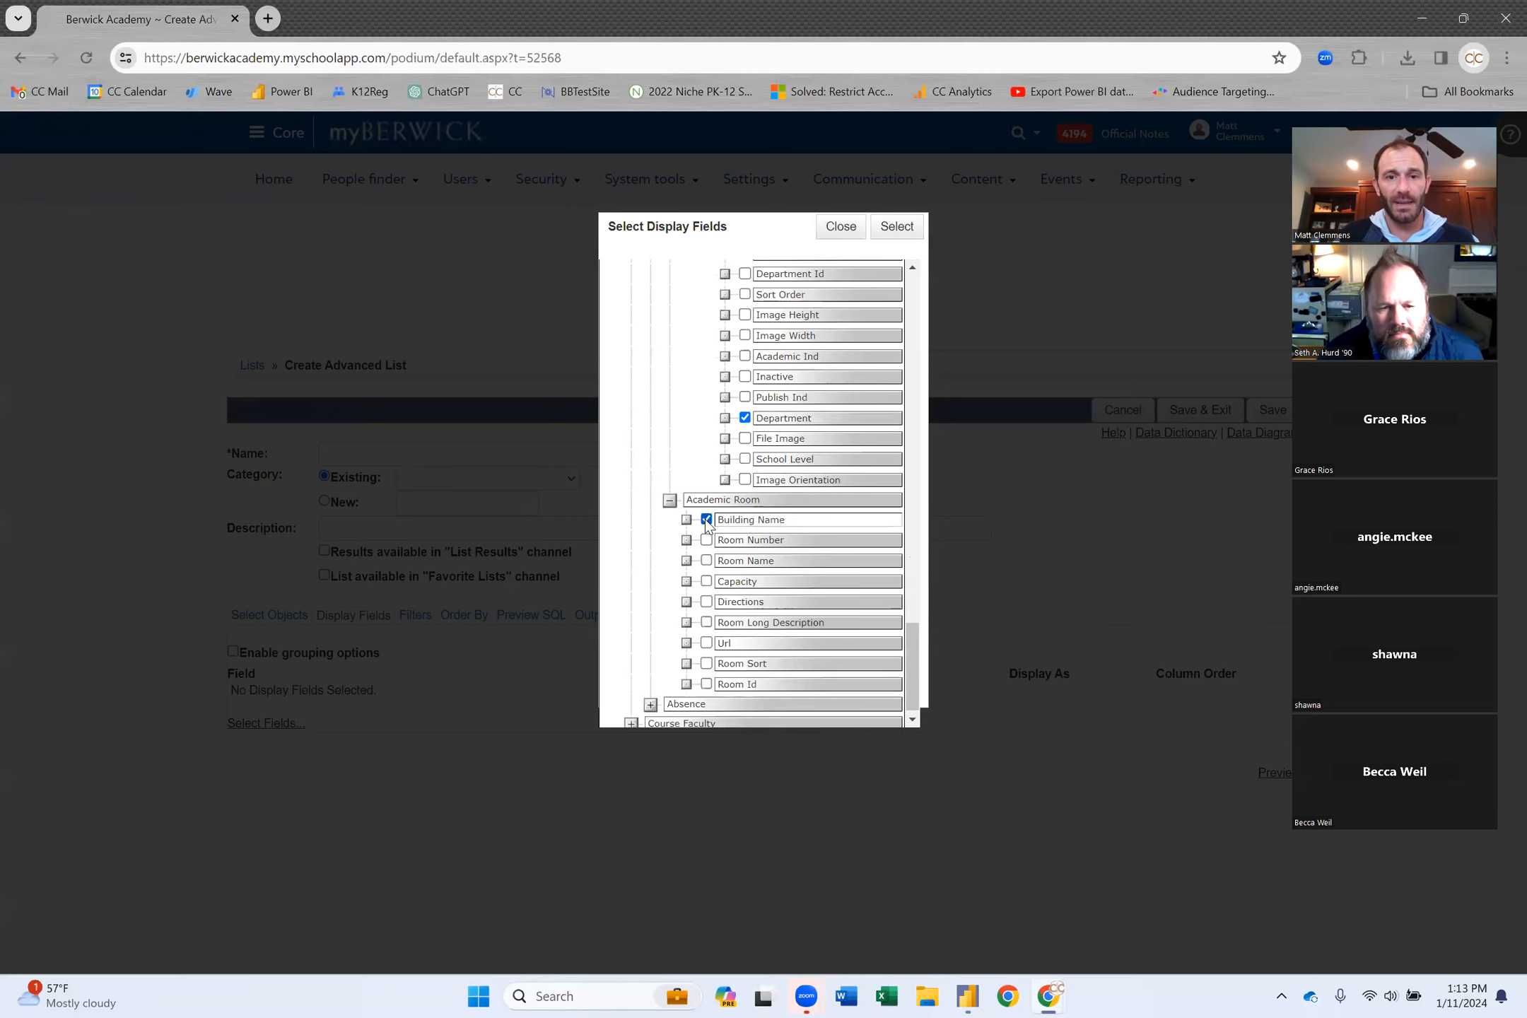
left_click(707, 540)
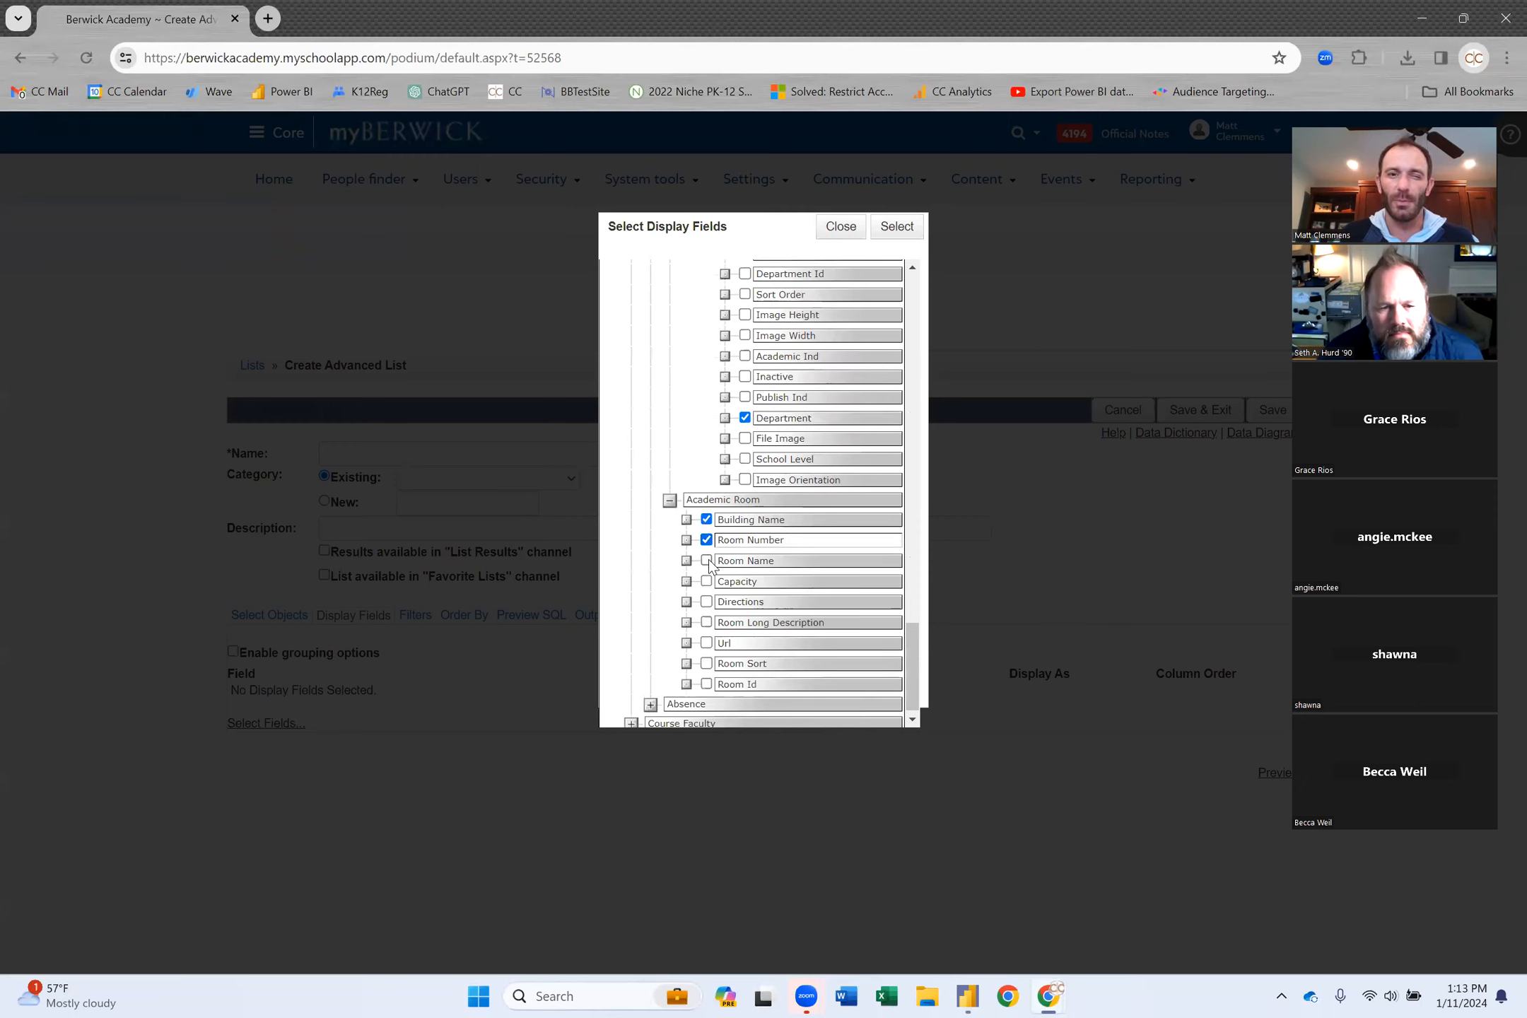
left_click(707, 561)
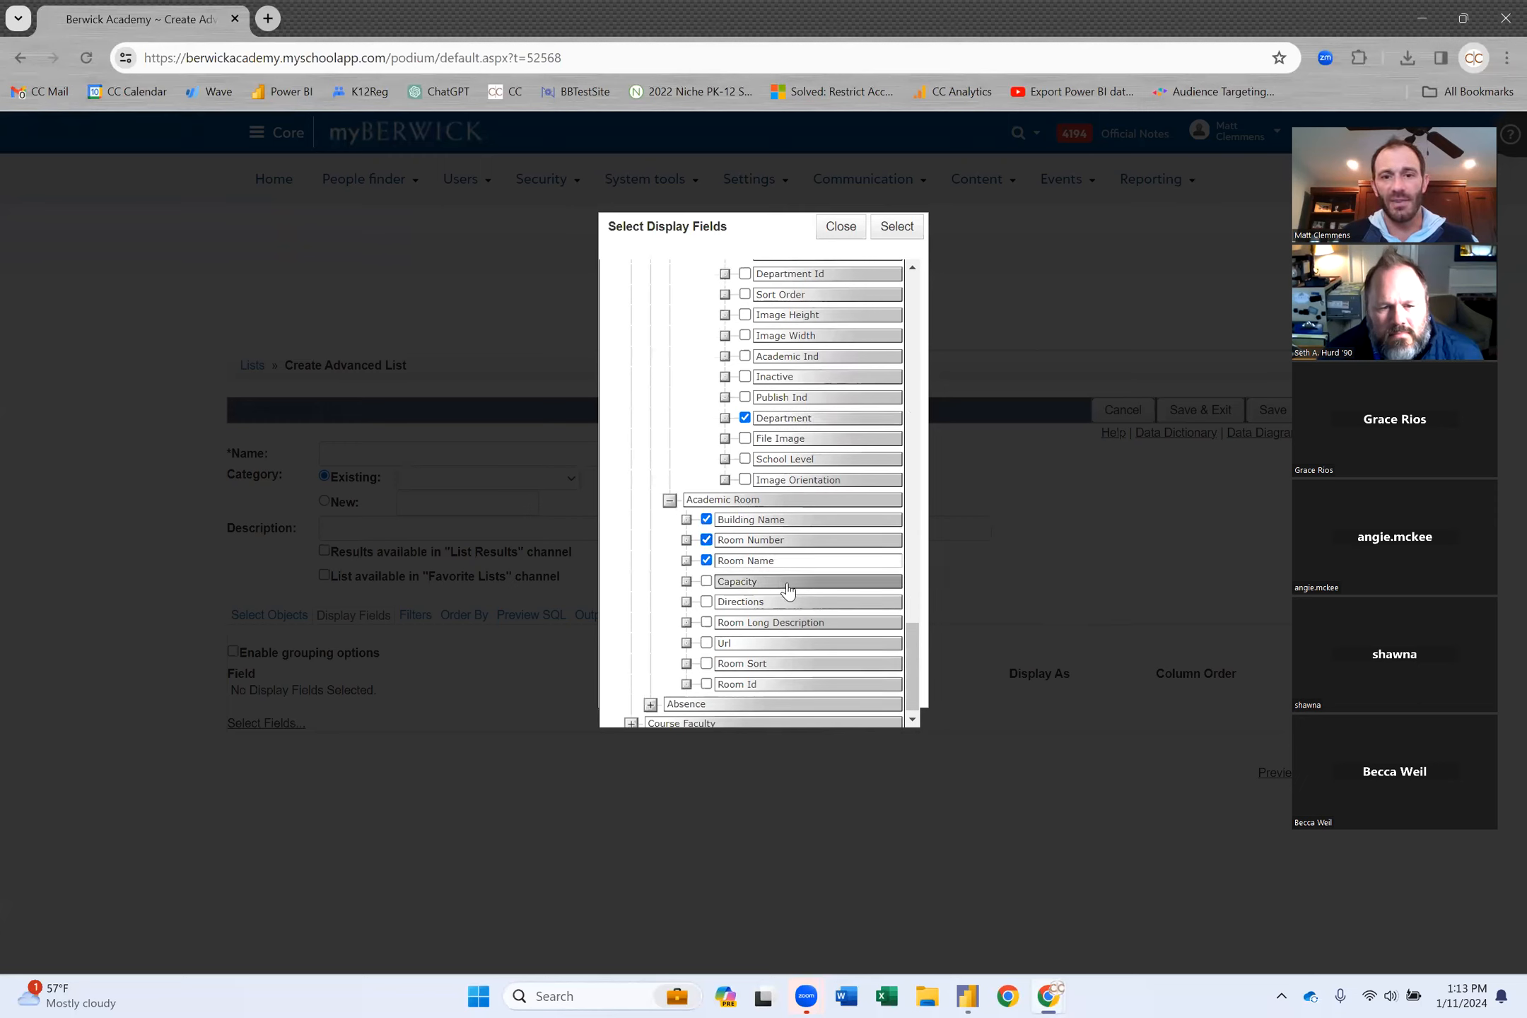
Add Absence's Calendar Datetime, Excuse Comment and Excuse Type's Attendance type, then confirm the selection.
left_click(651, 704)
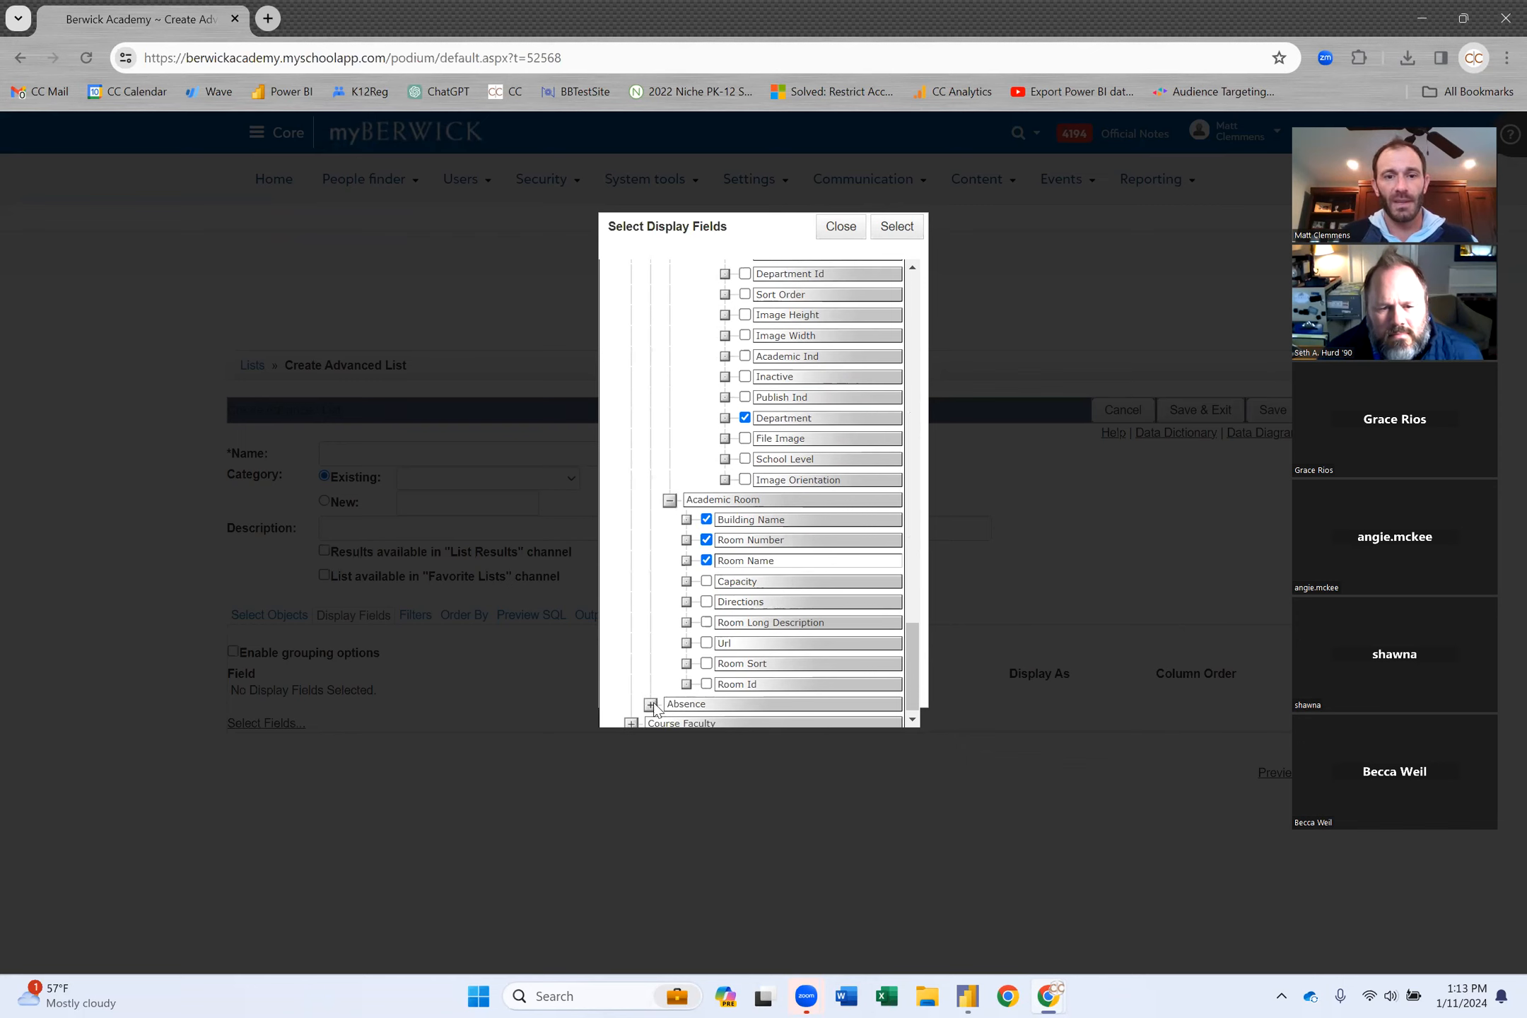
scroll(814, 613, "down", 3)
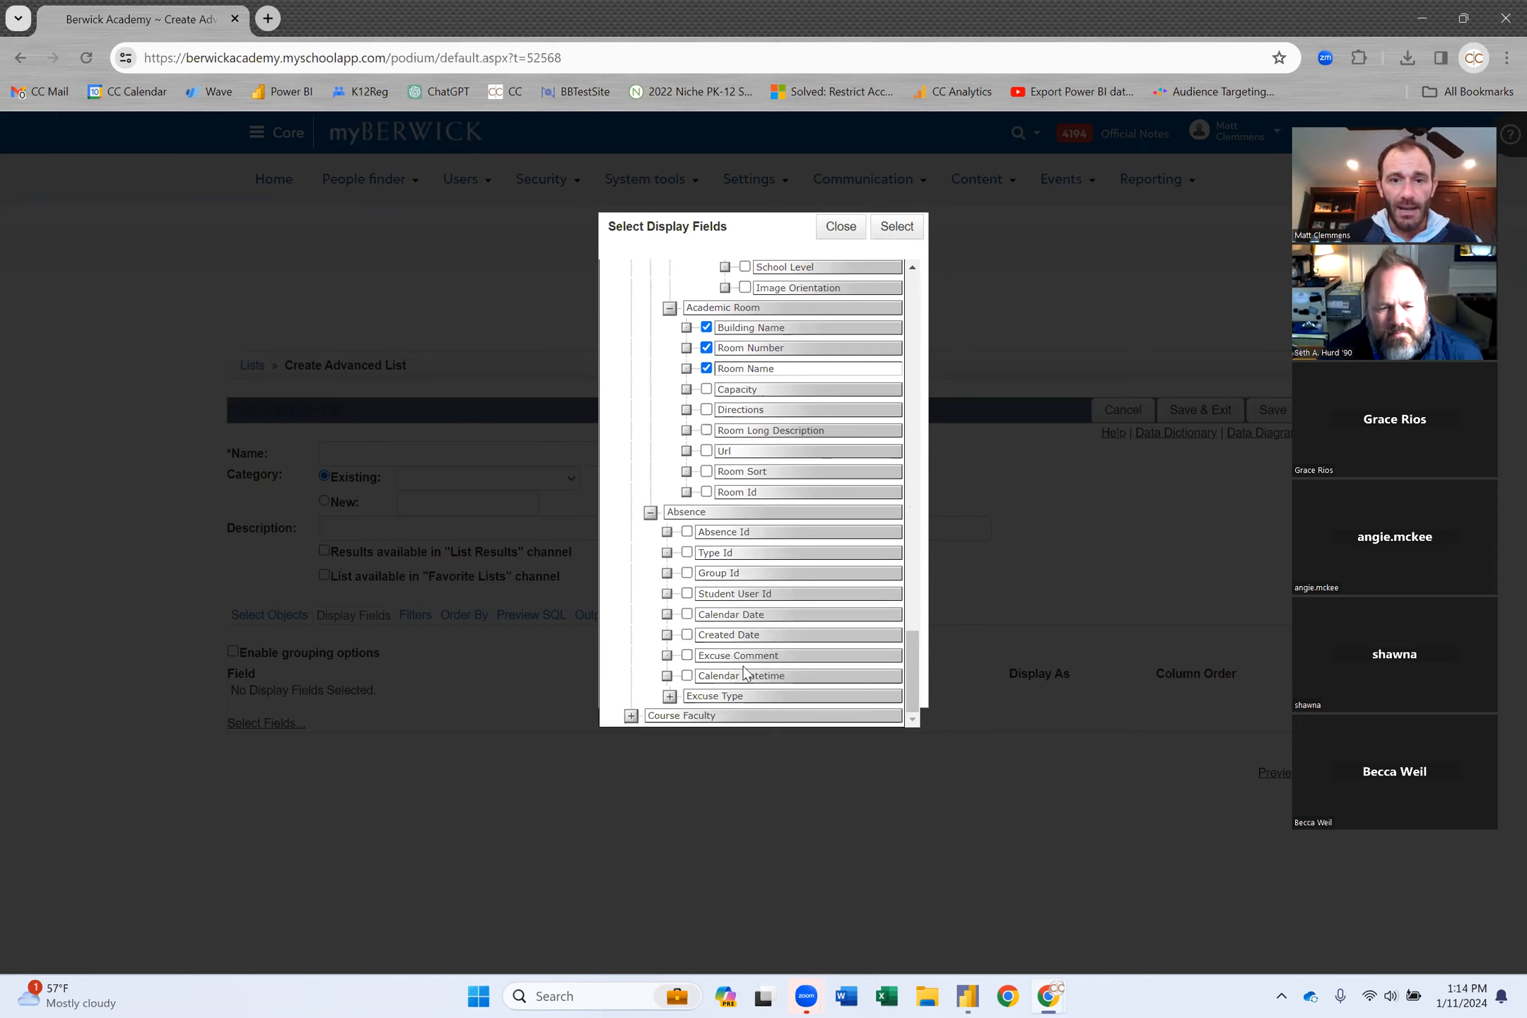
left_click(688, 676)
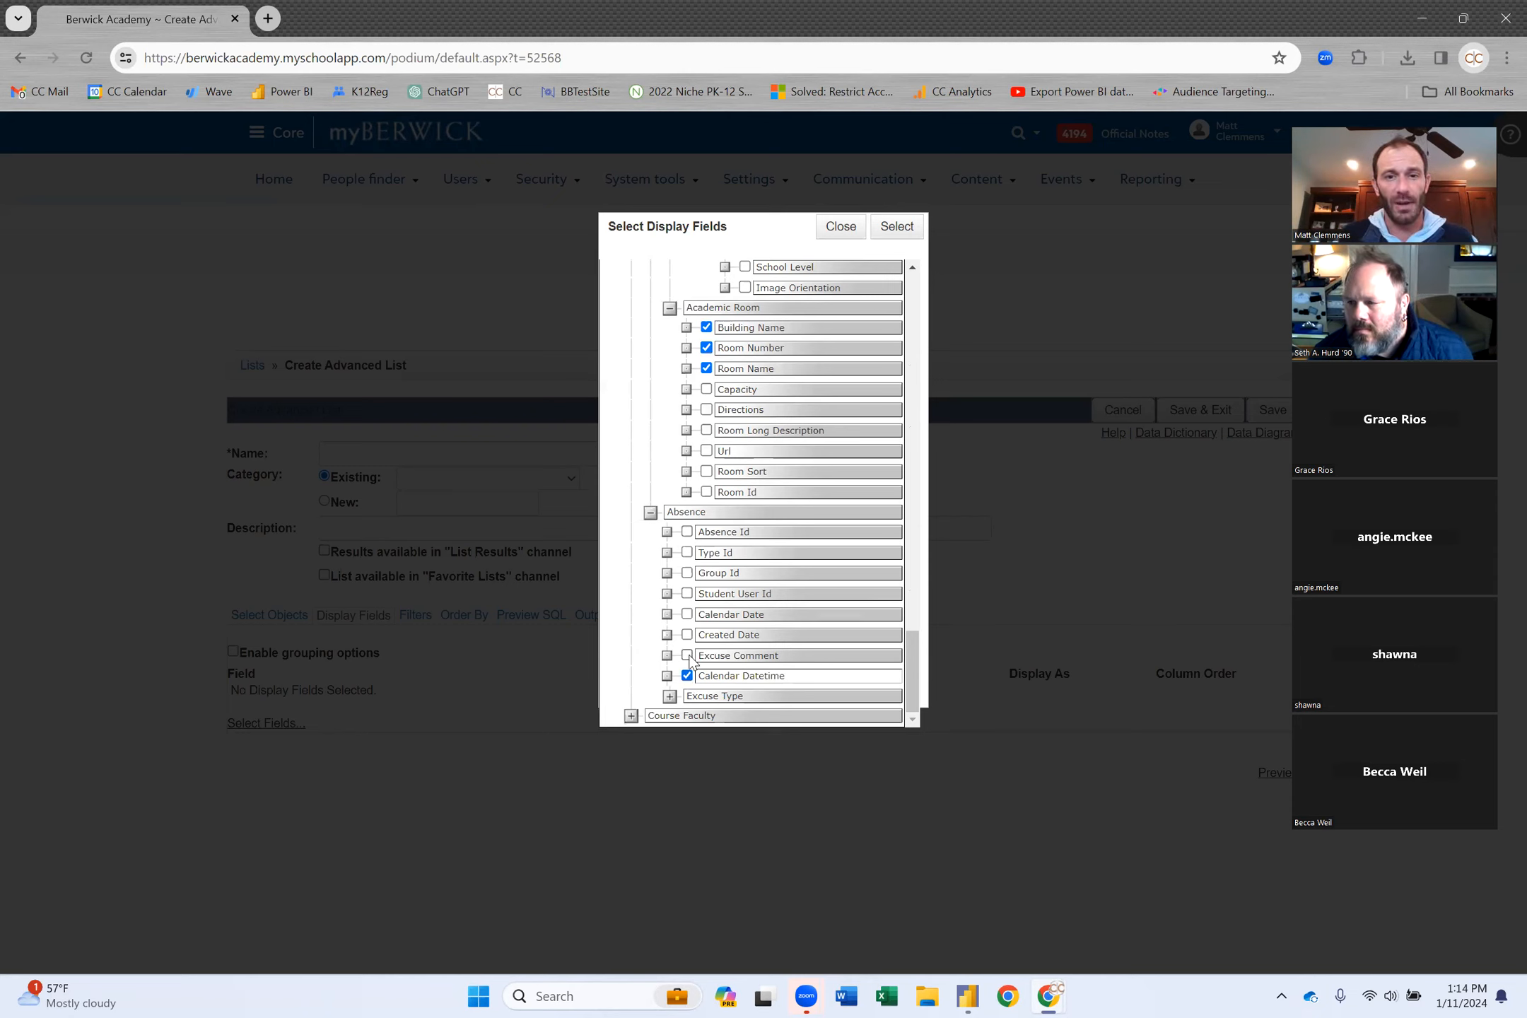
left_click(687, 655)
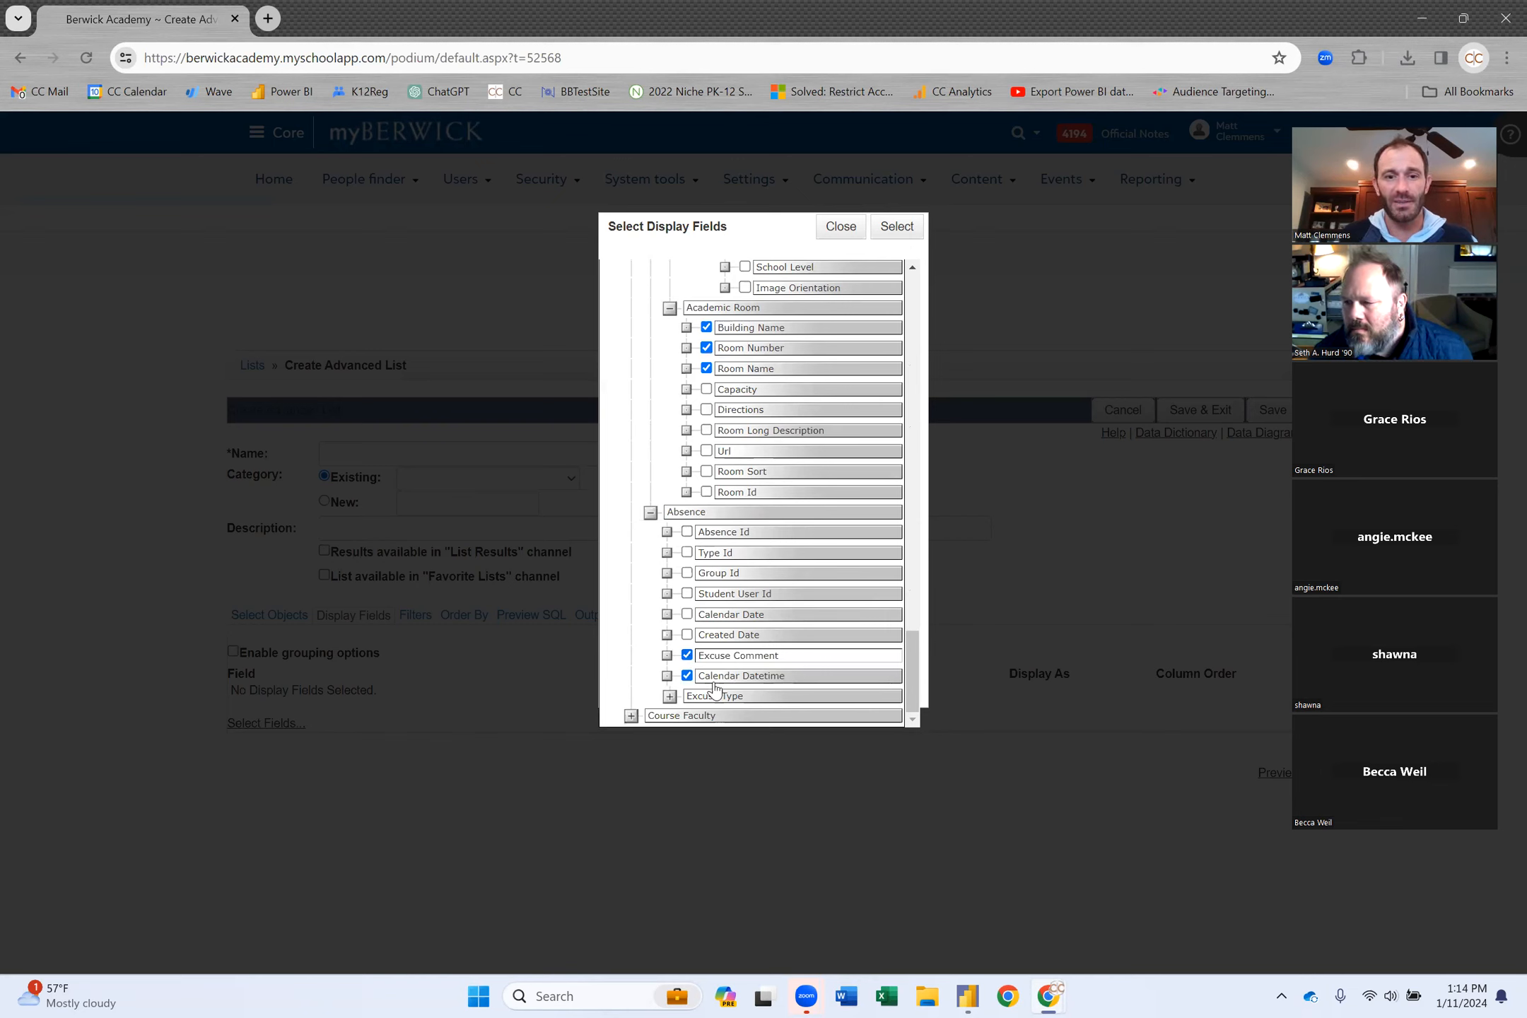
left_click(670, 696)
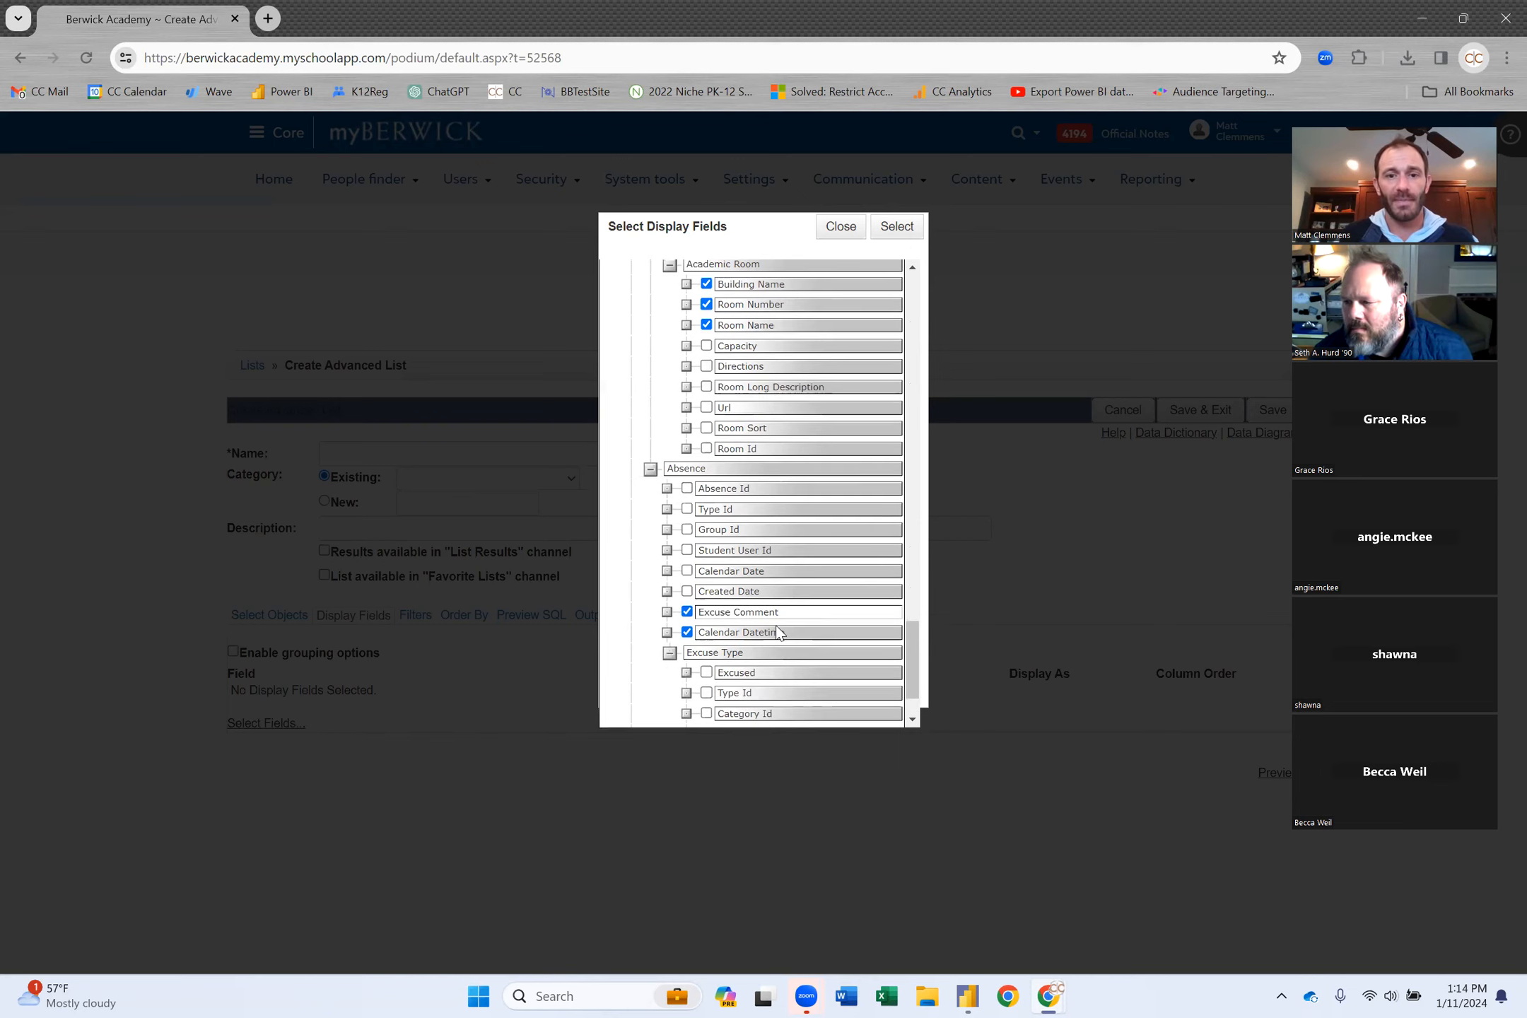
scroll(775, 625, "down", 3)
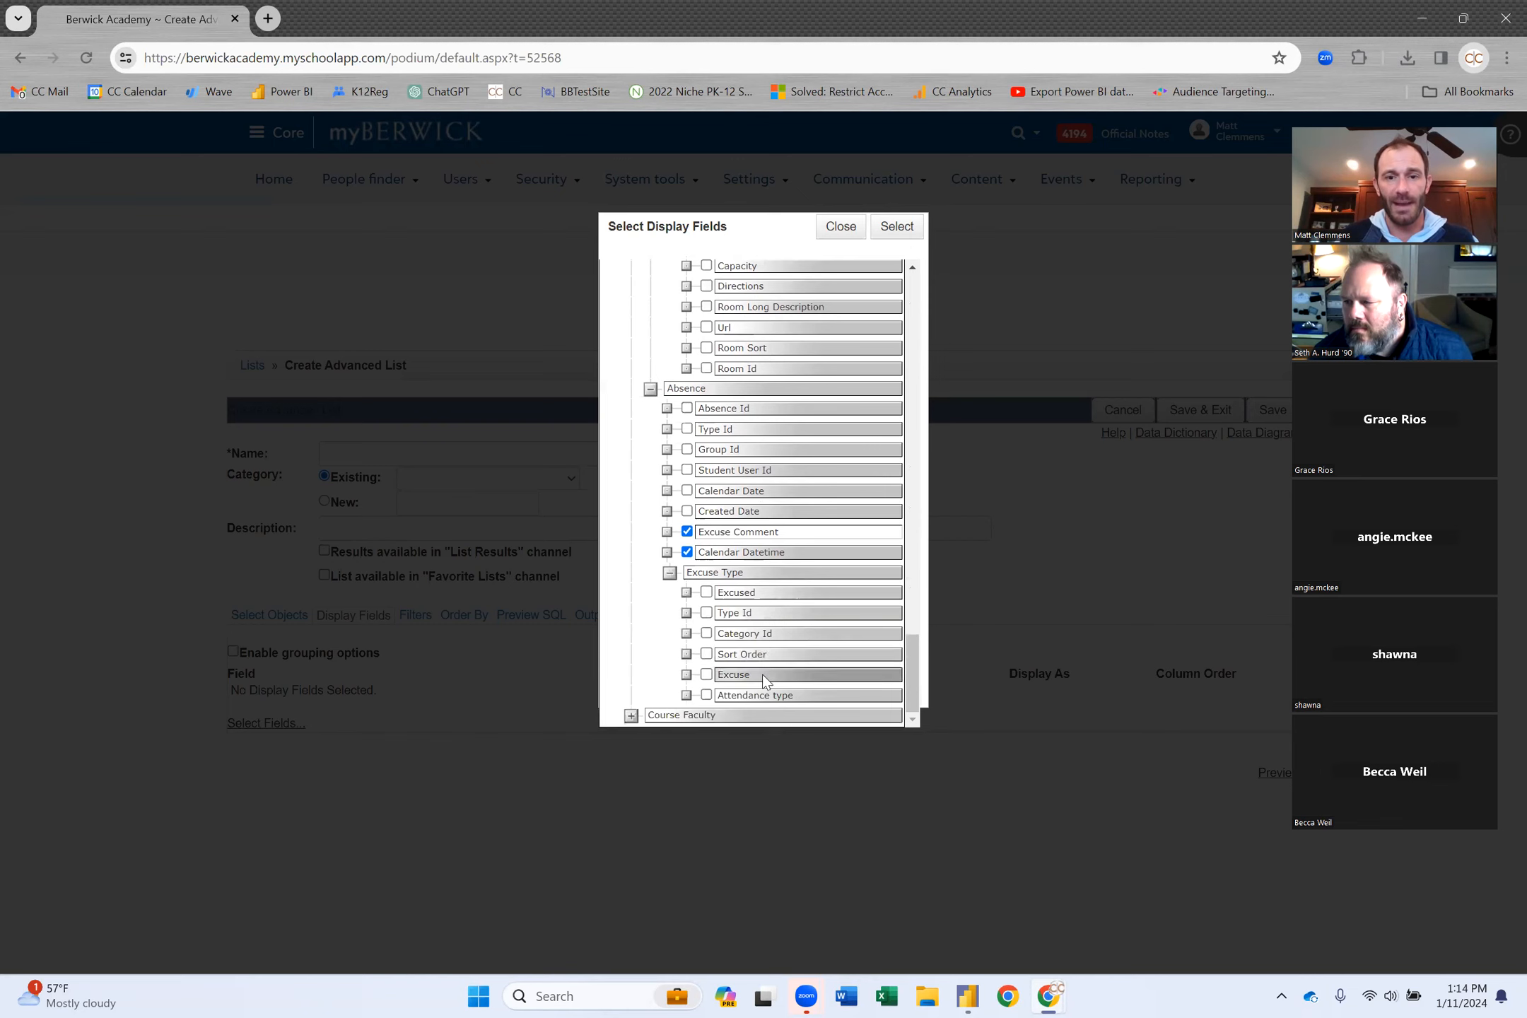
left_click(707, 695)
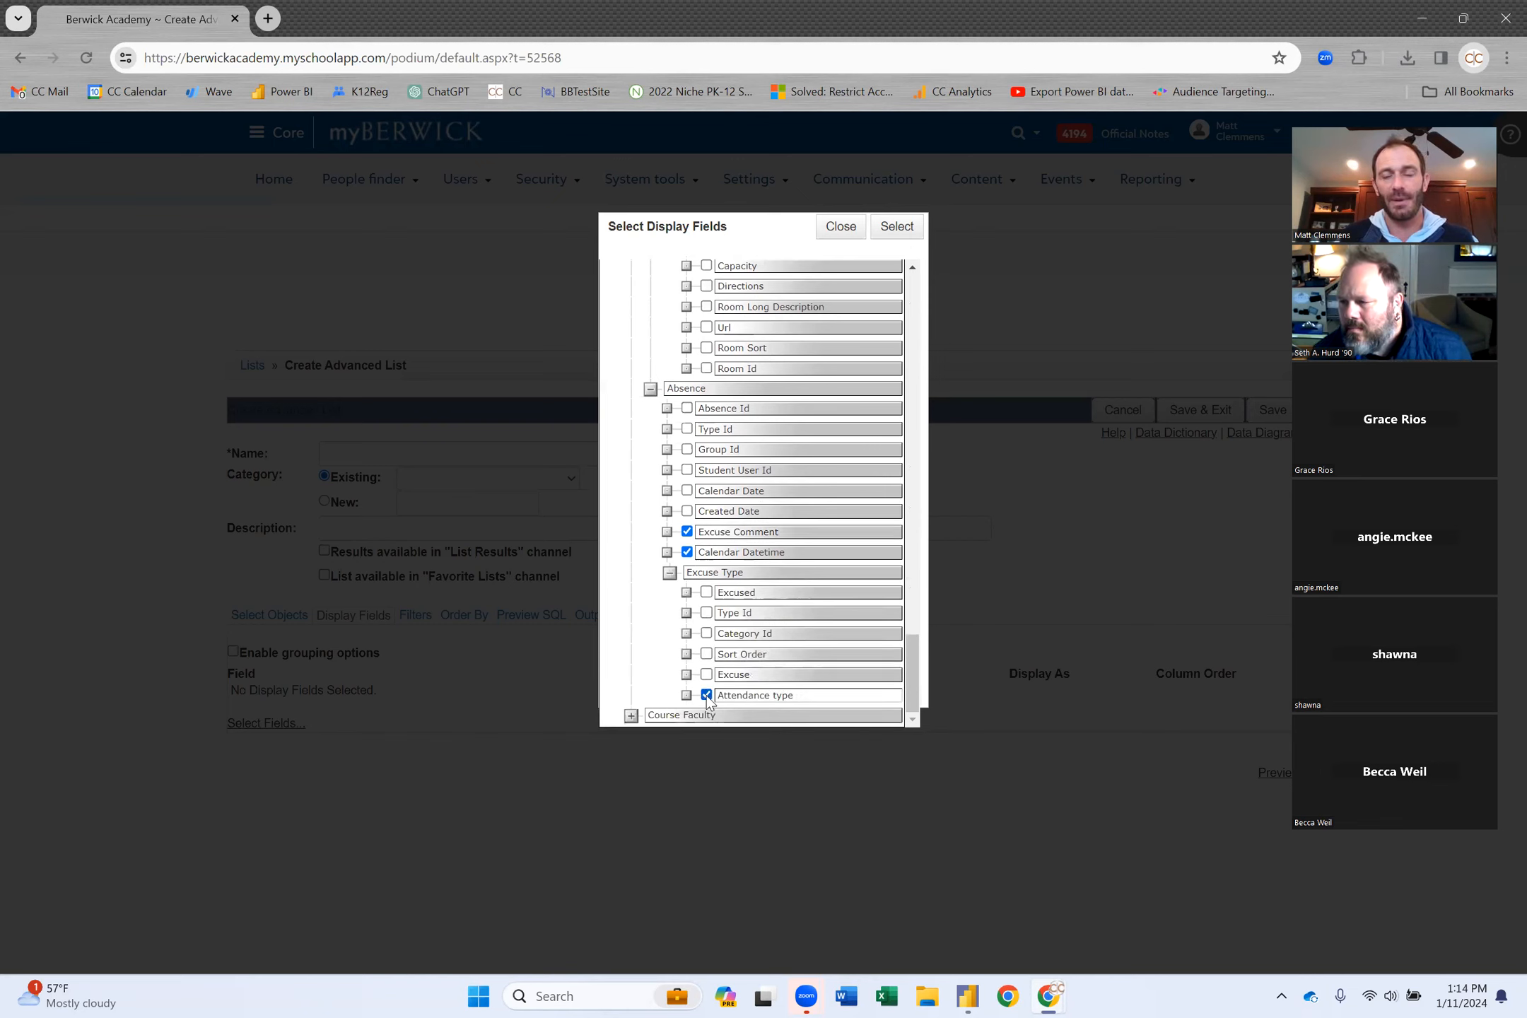
left_click(897, 227)
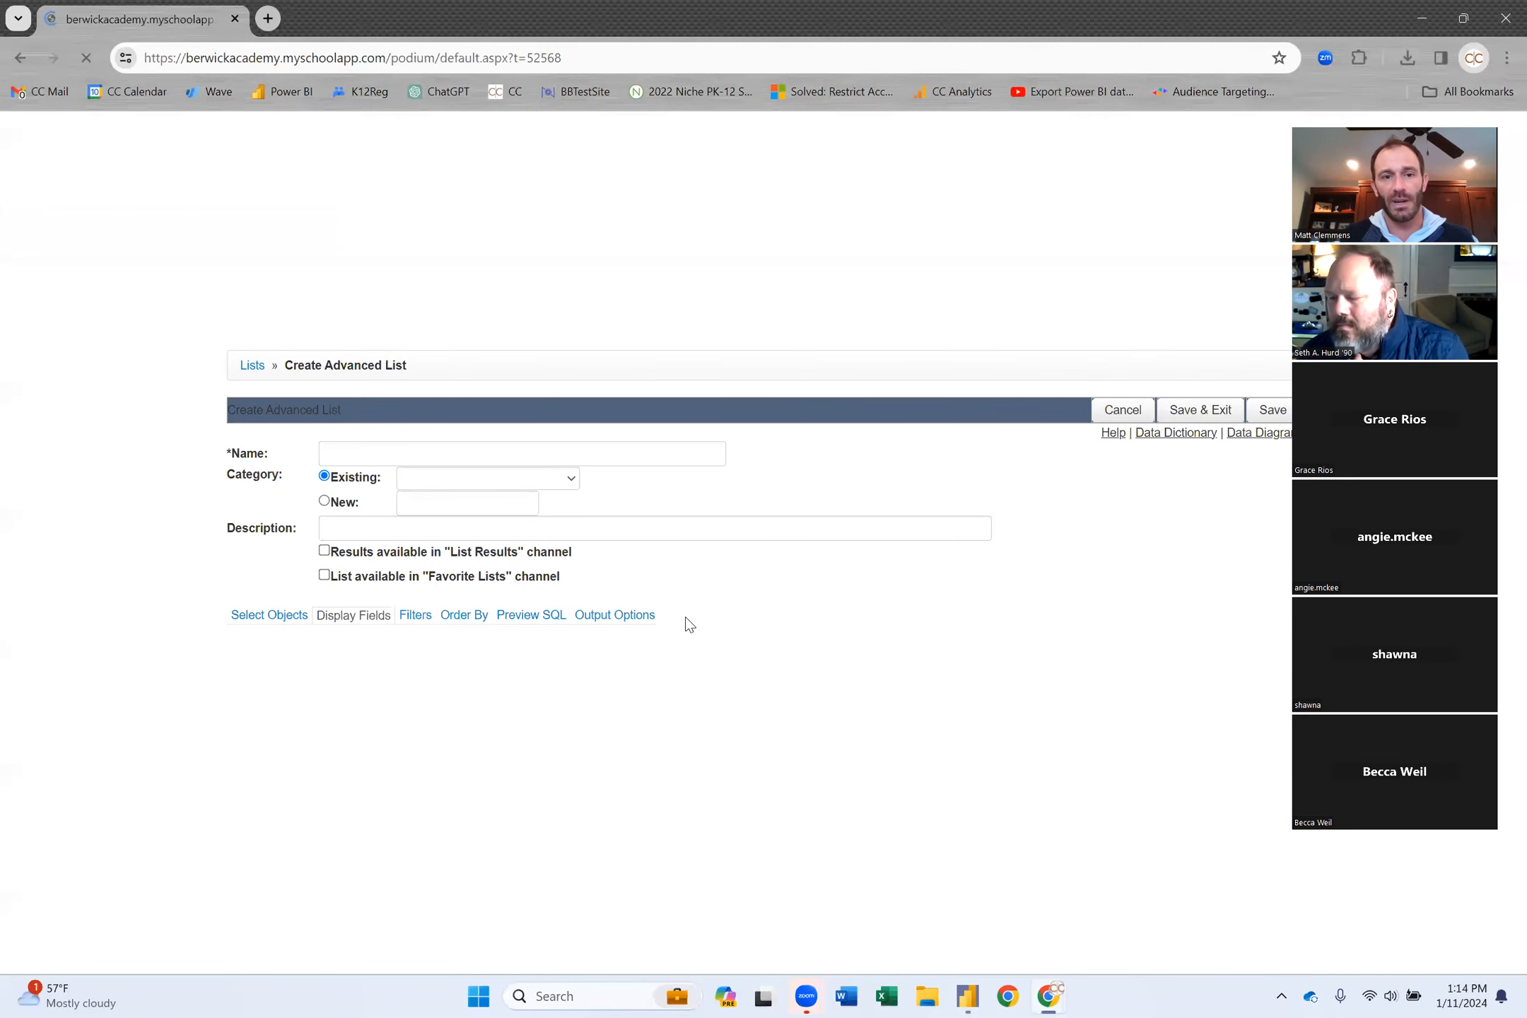
Preview the list, which shows 16 column headings from User ID onward and no records.
scroll(749, 697, "down", 3)
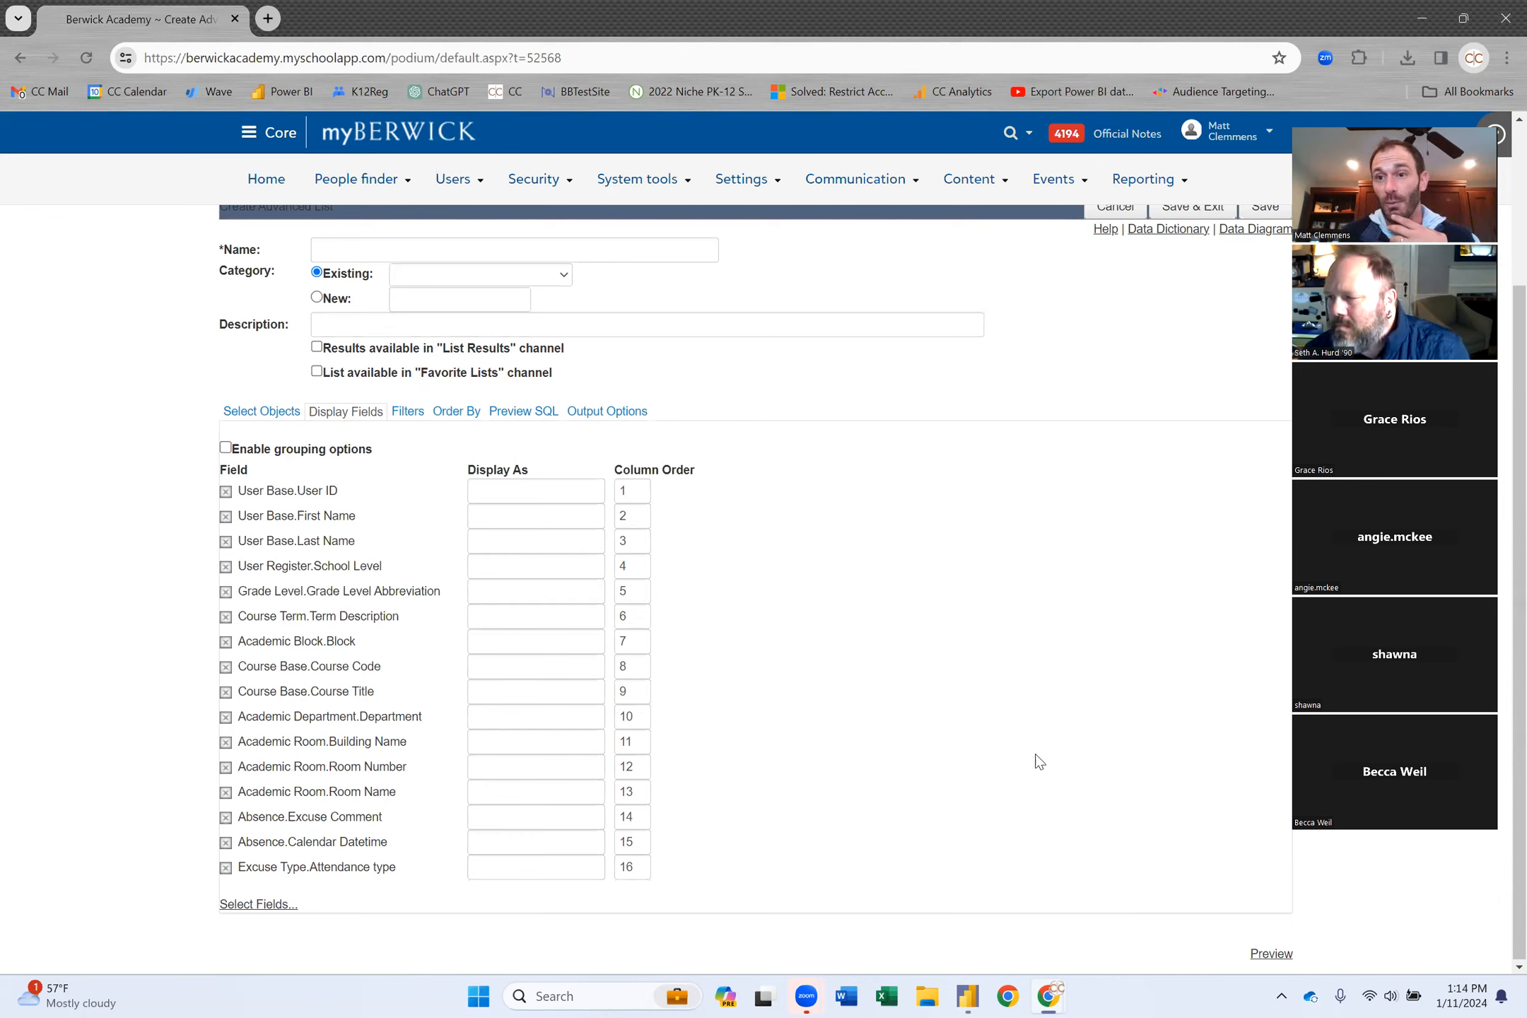
left_click(1270, 956)
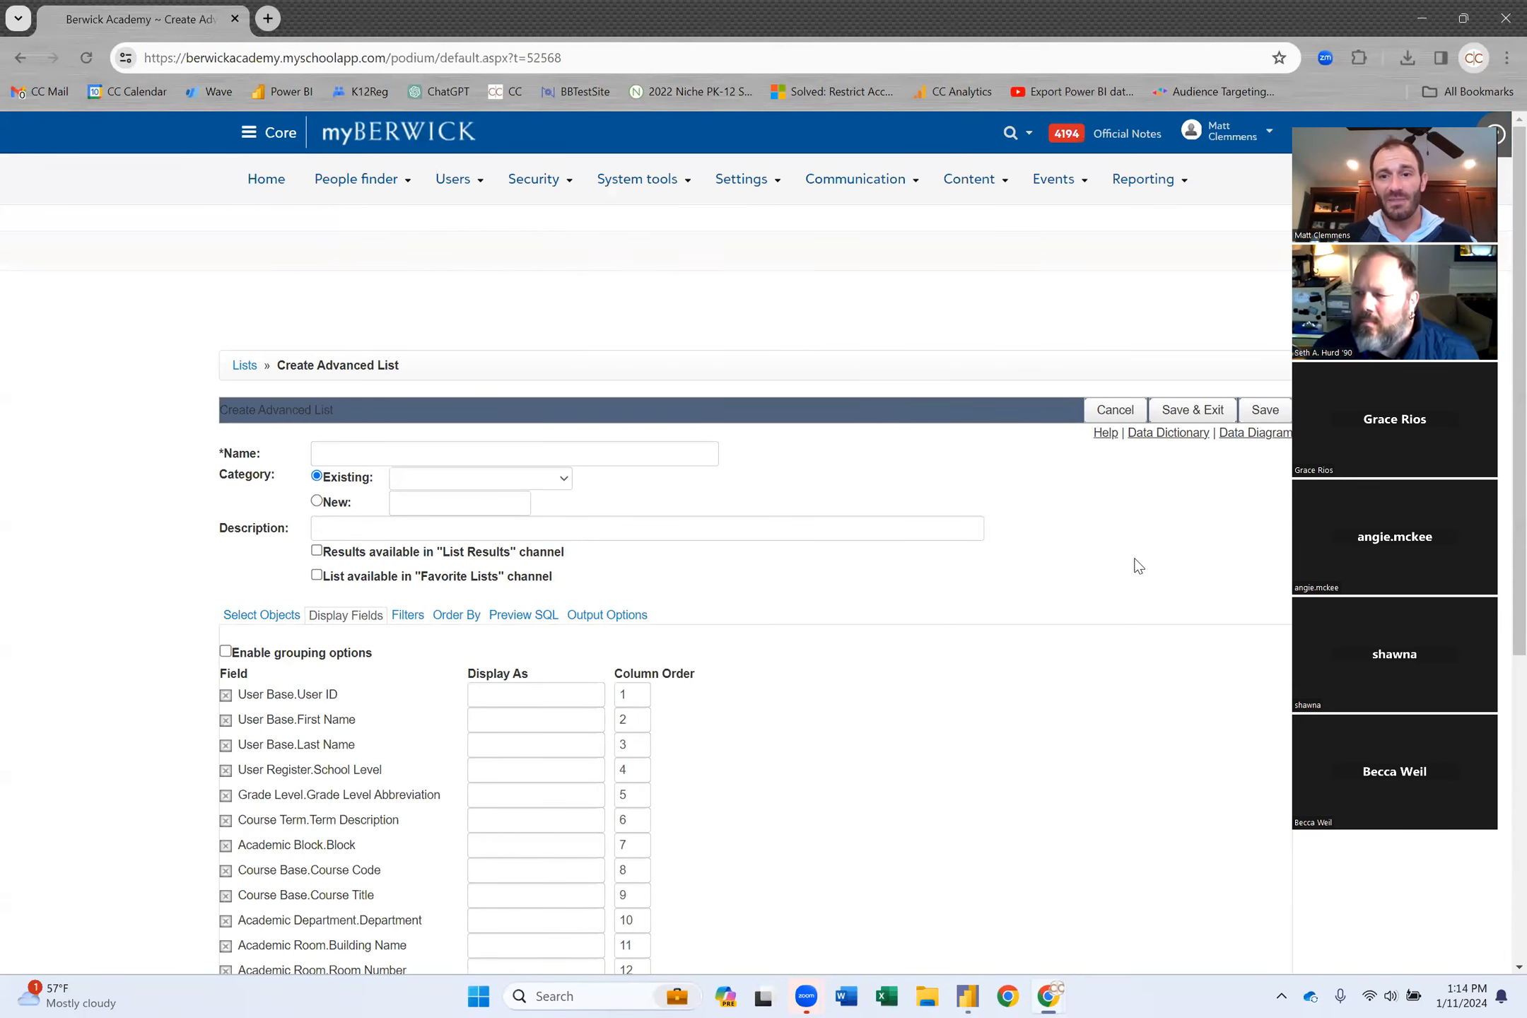
scroll(1132, 570, "down", 5)
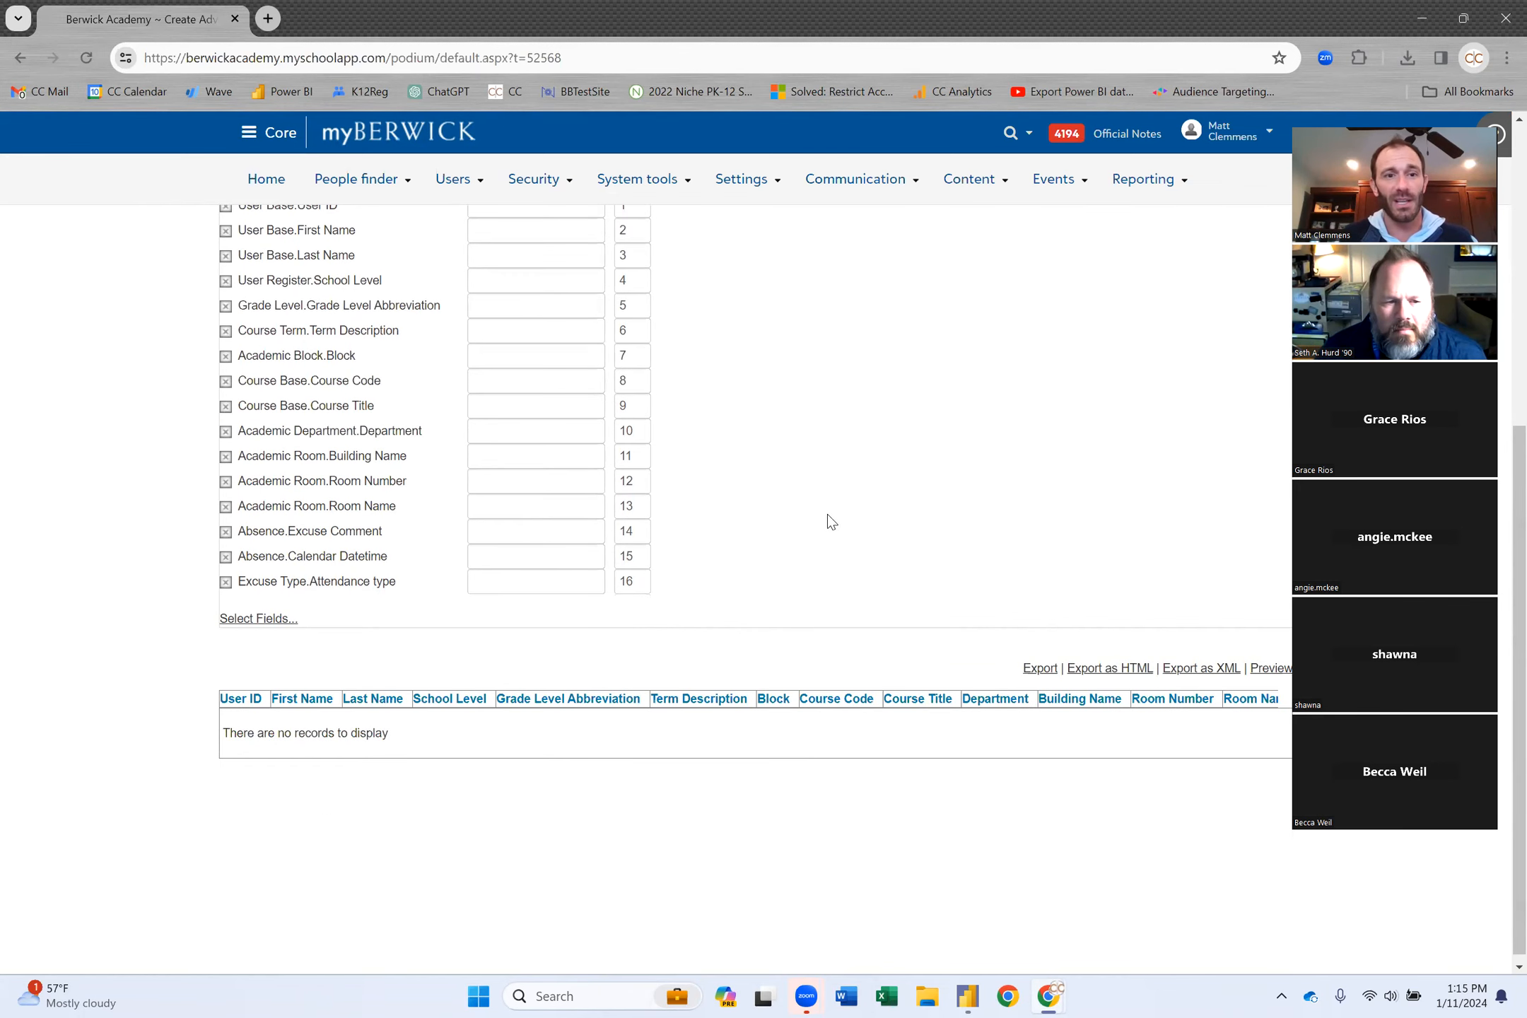
scroll(833, 454, "up", 3)
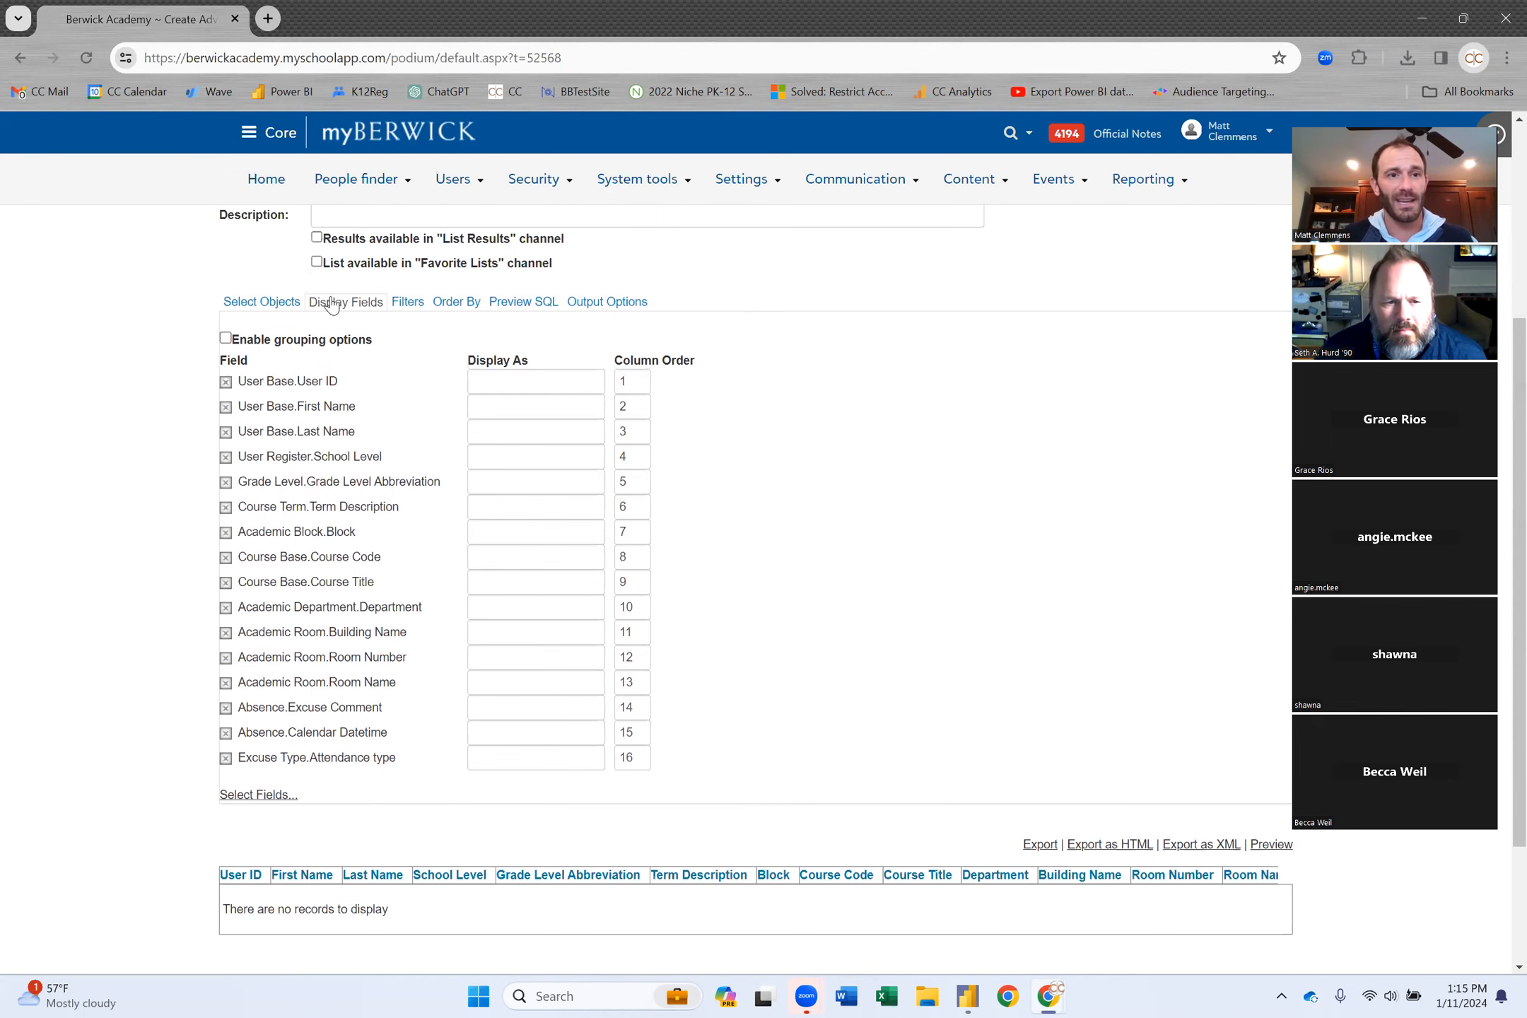
Uncheck Inner on the Academic Room, Academic Department and Course Department joins.
left_click(262, 302)
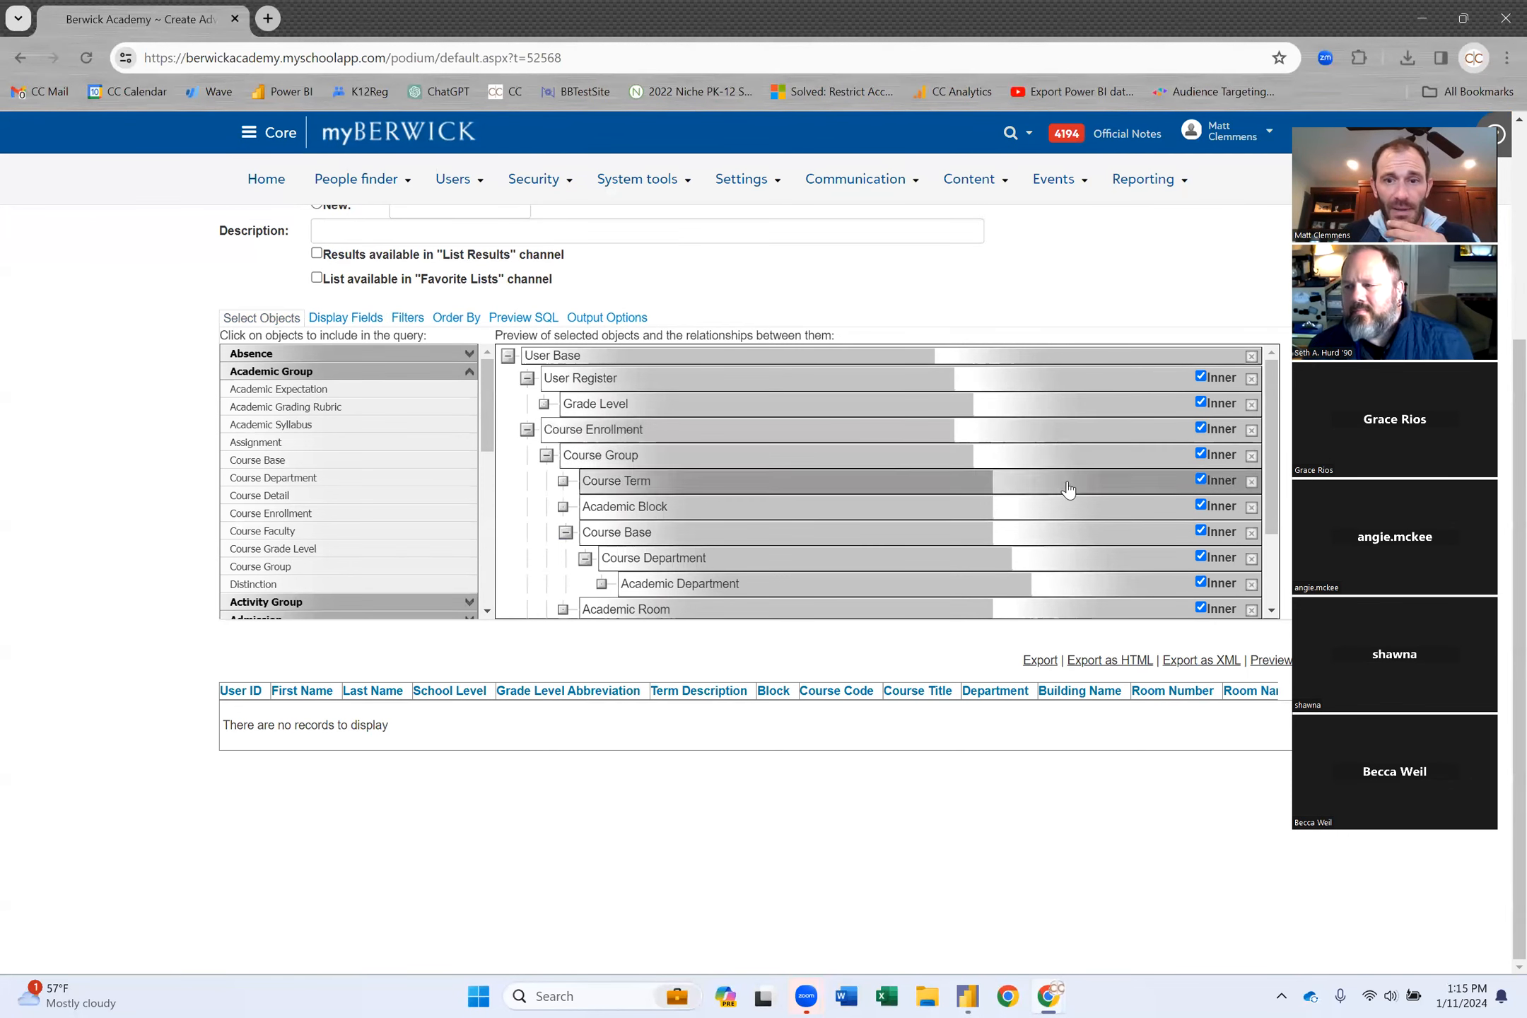
scroll(1140, 518, "down", 1)
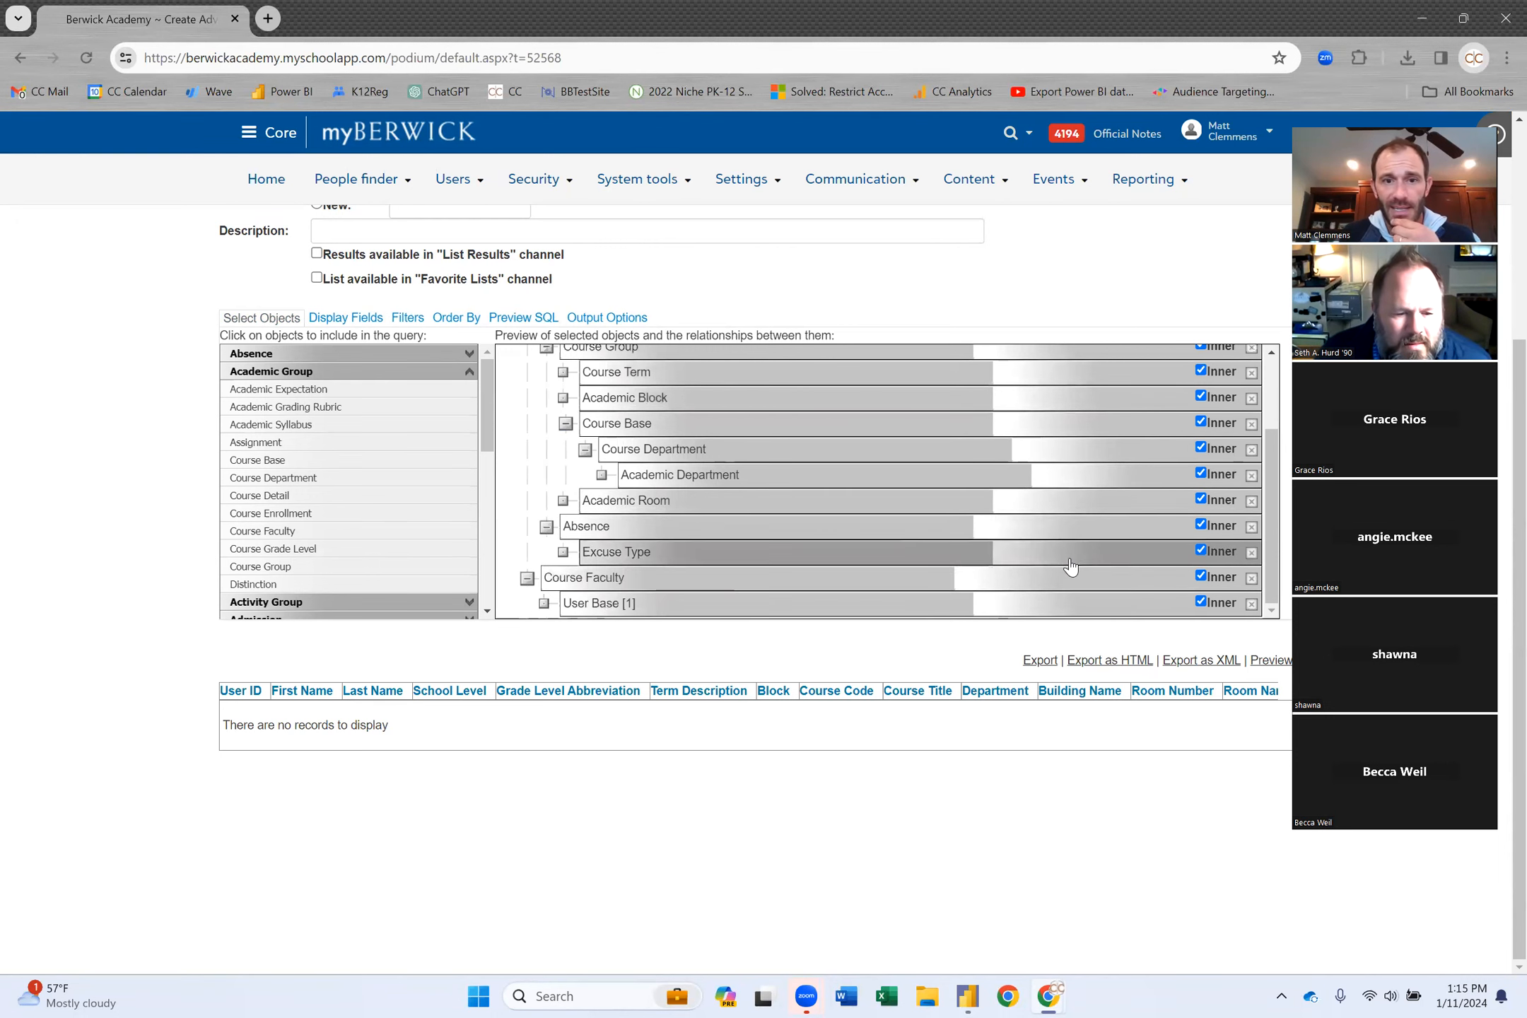
left_click(1201, 499)
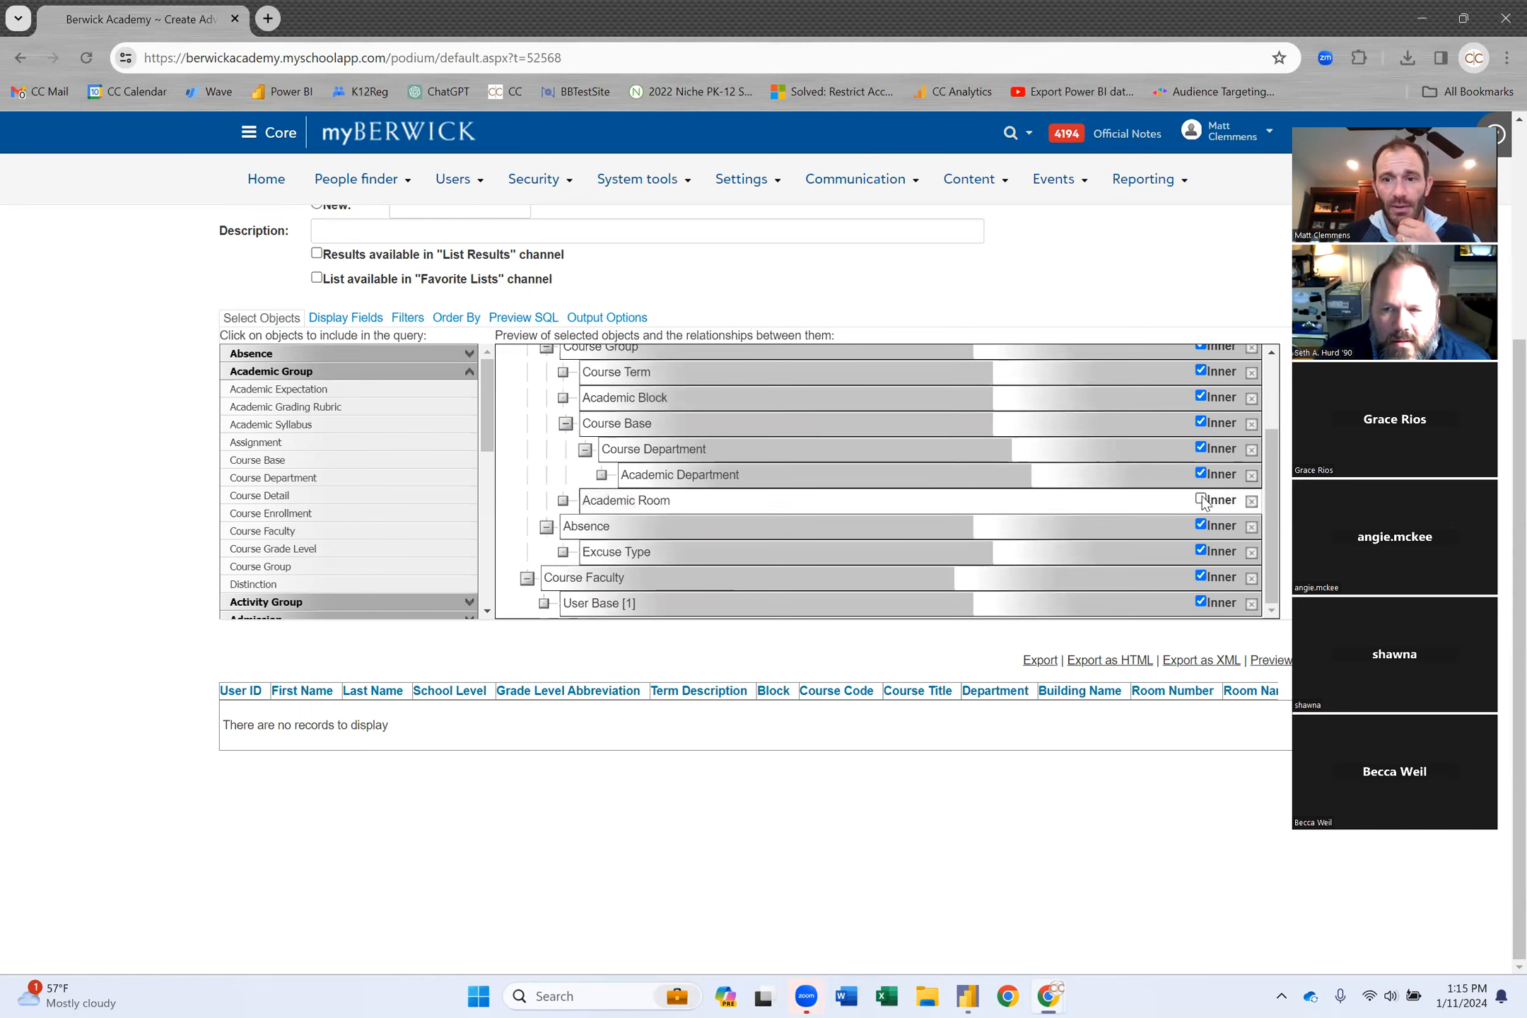
left_click(1201, 473)
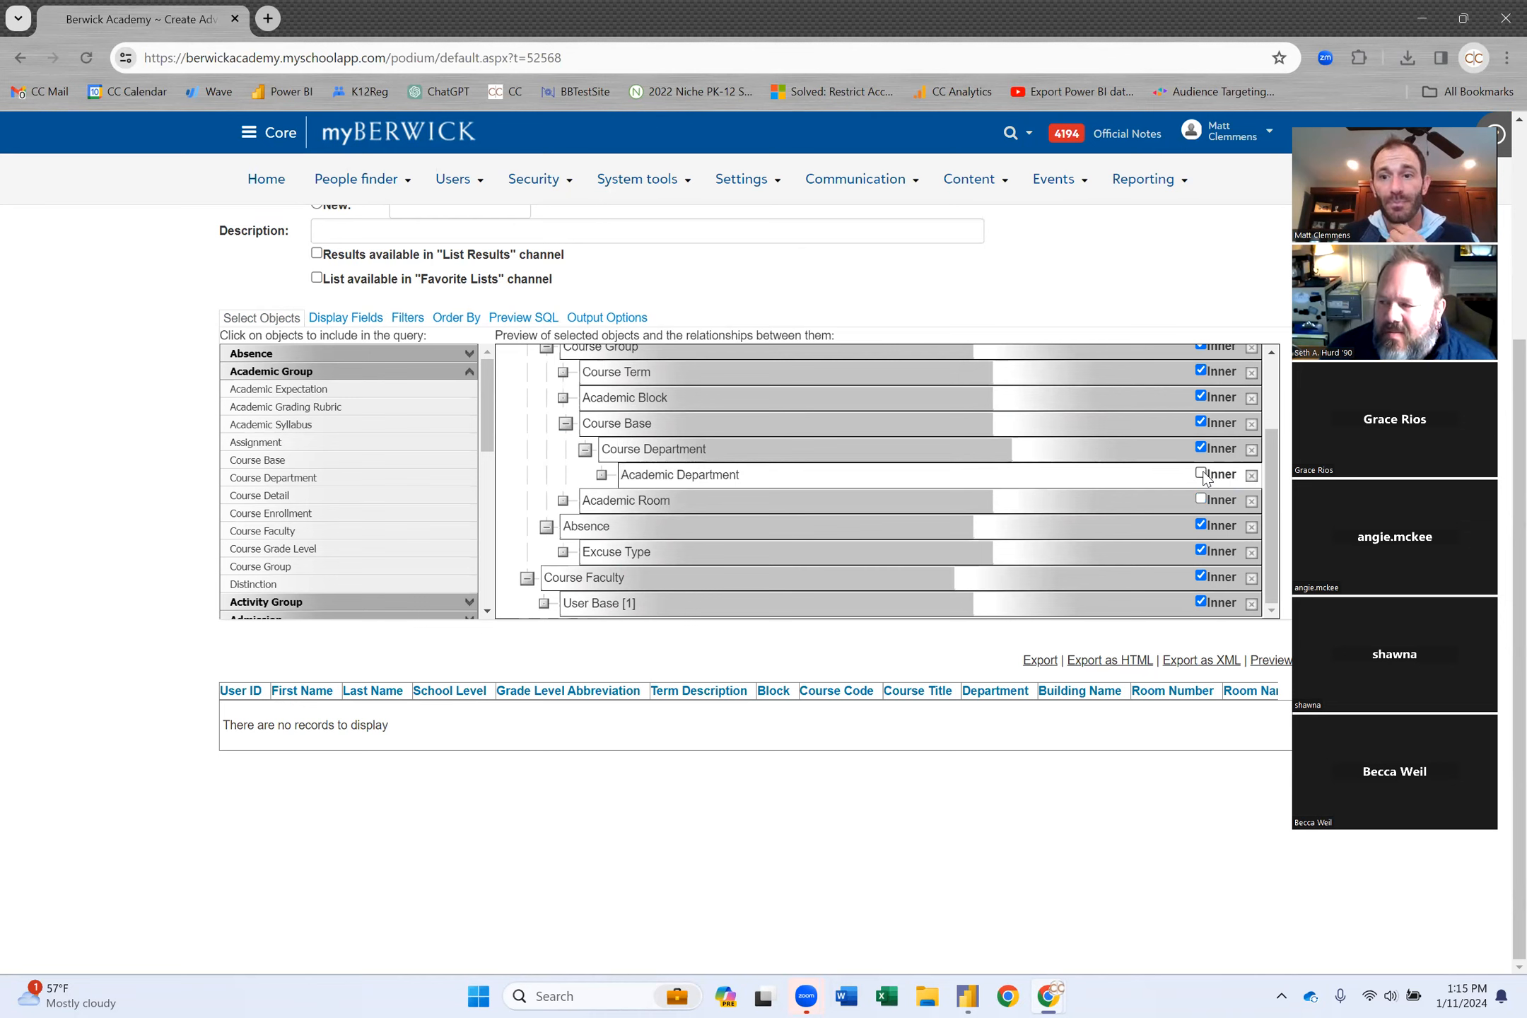
left_click(1200, 448)
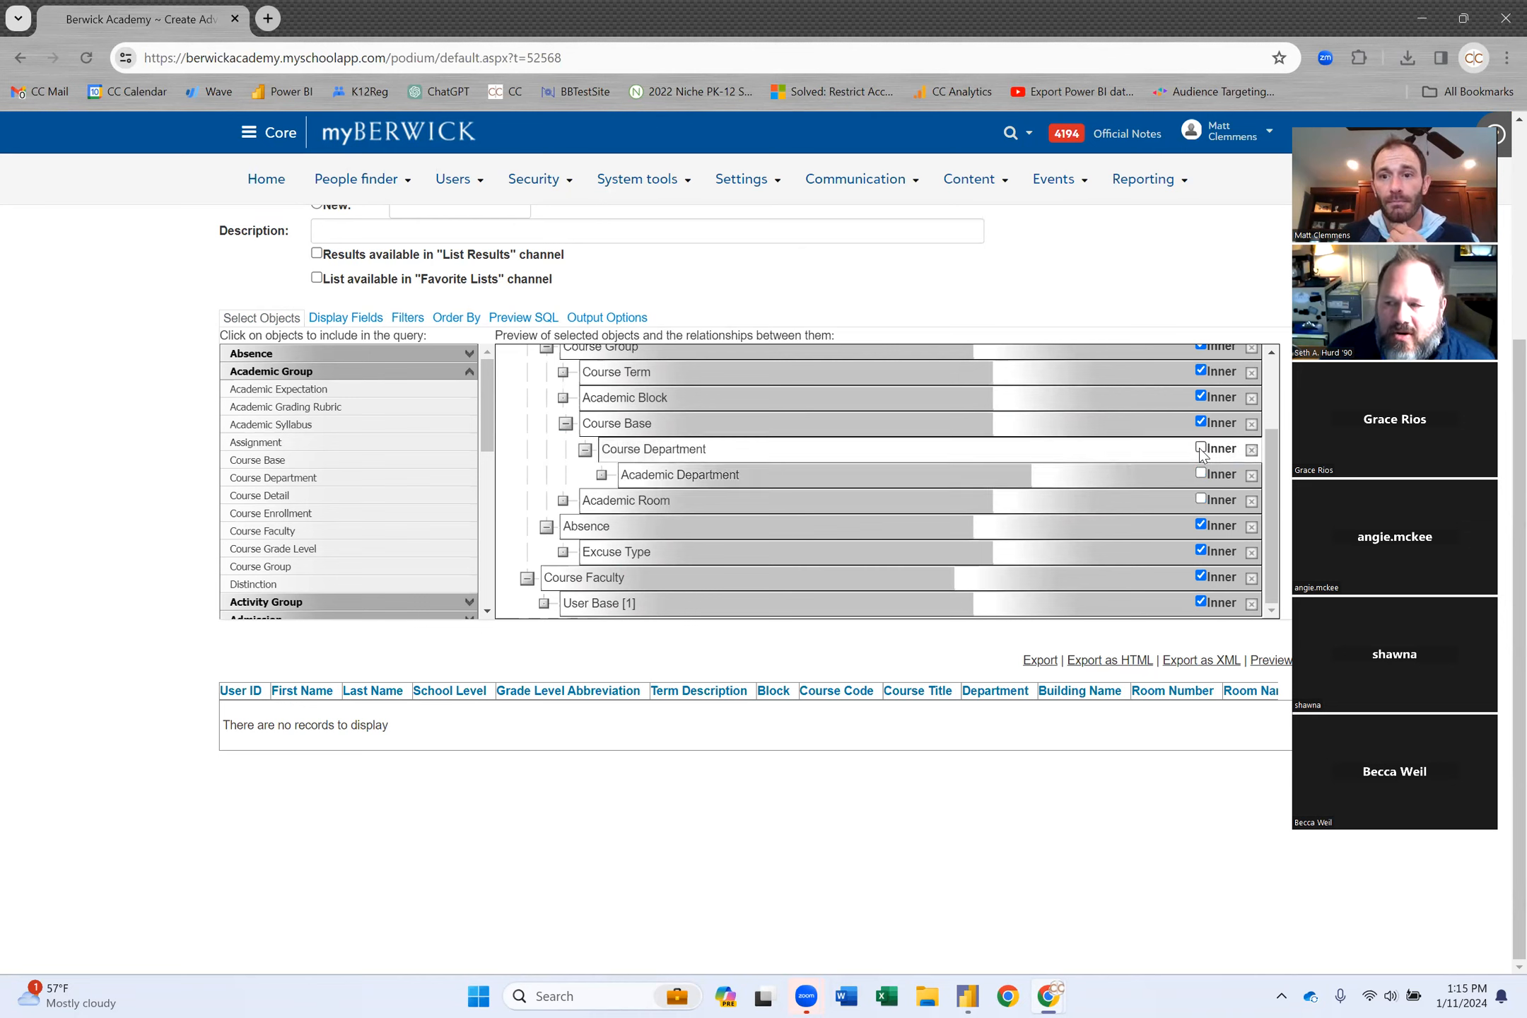
Preview the list again; it still reports no records to display.
scroll(1073, 427, "up", 1)
scroll(1072, 428, "up", 1)
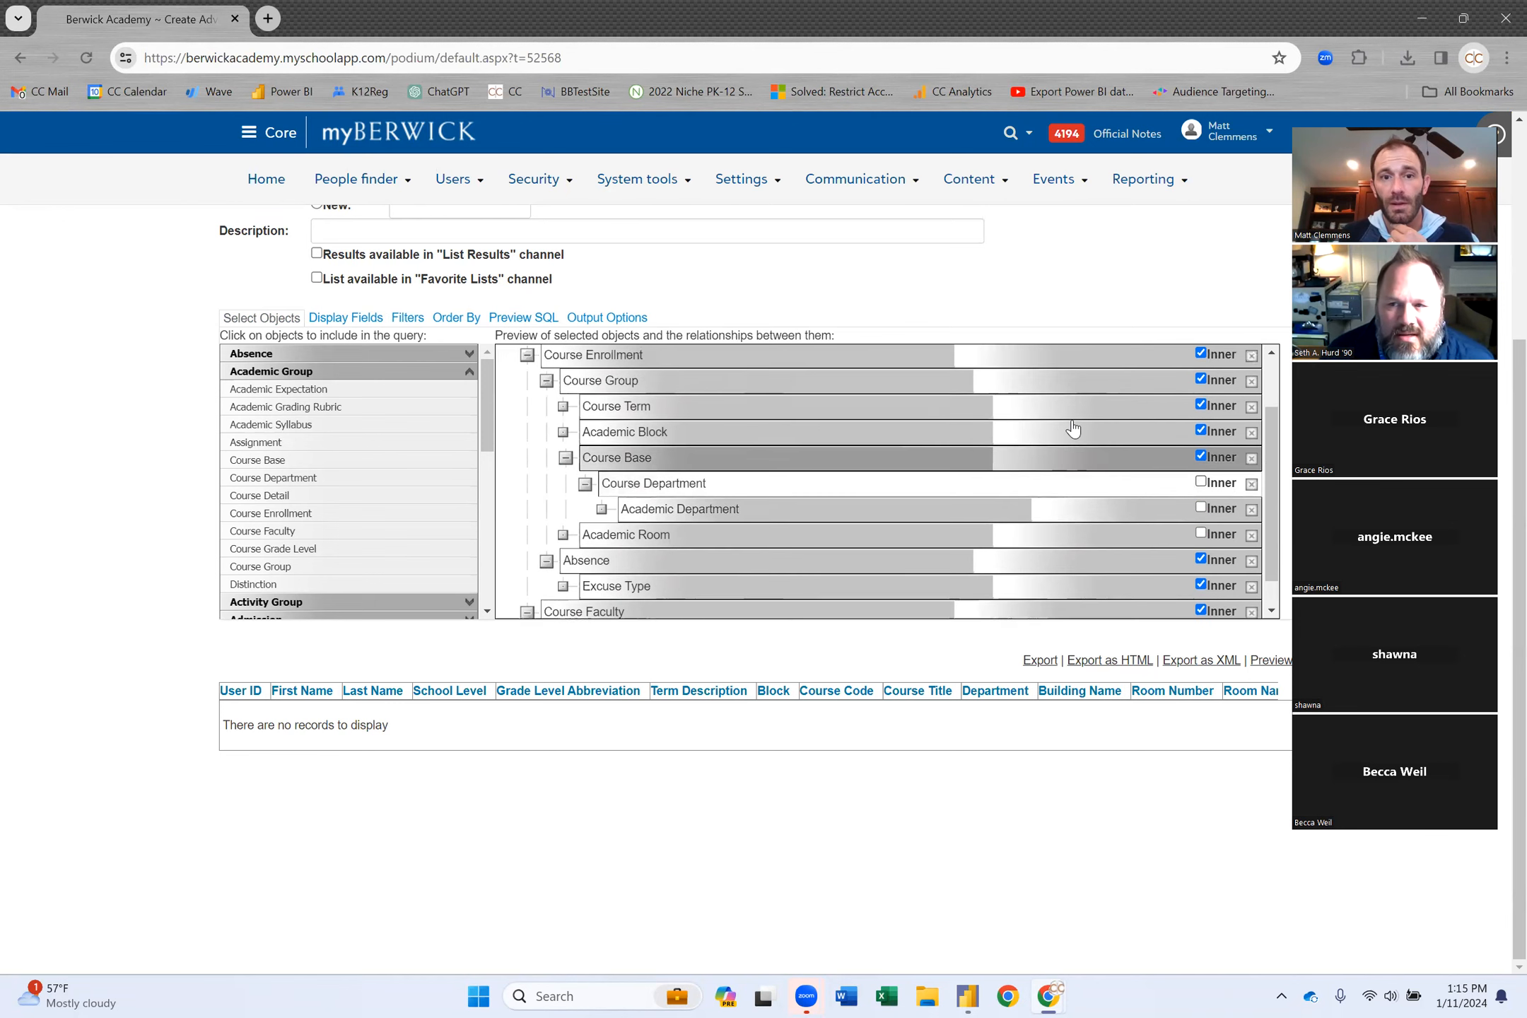
scroll(1073, 428, "down", 1)
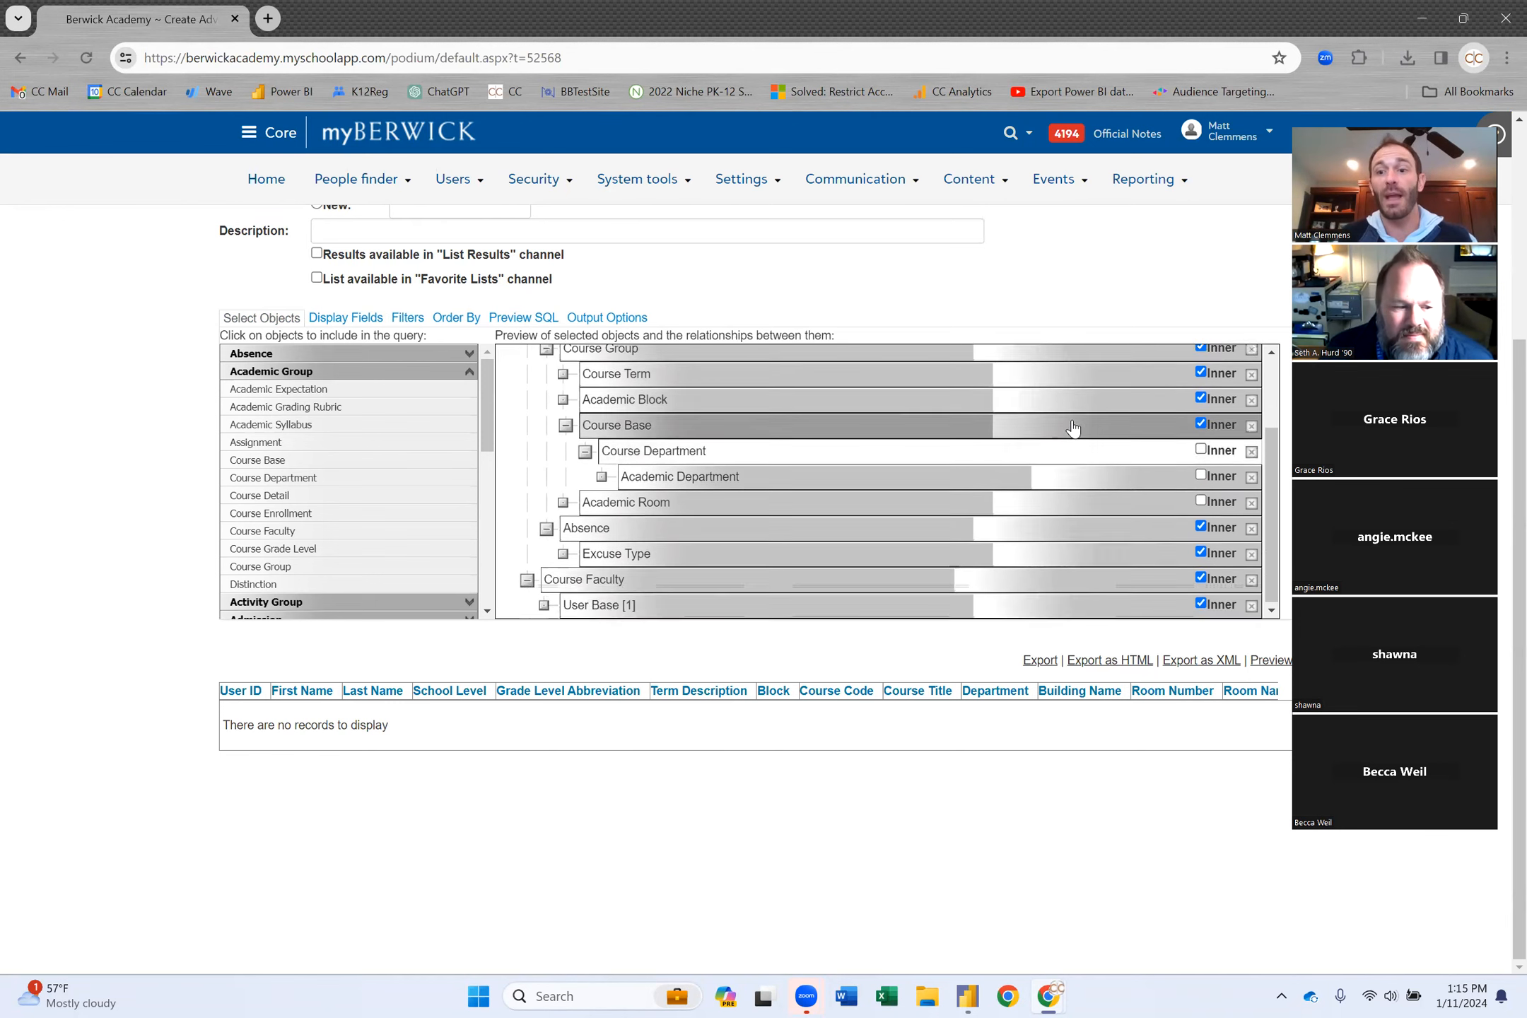
left_click(1270, 660)
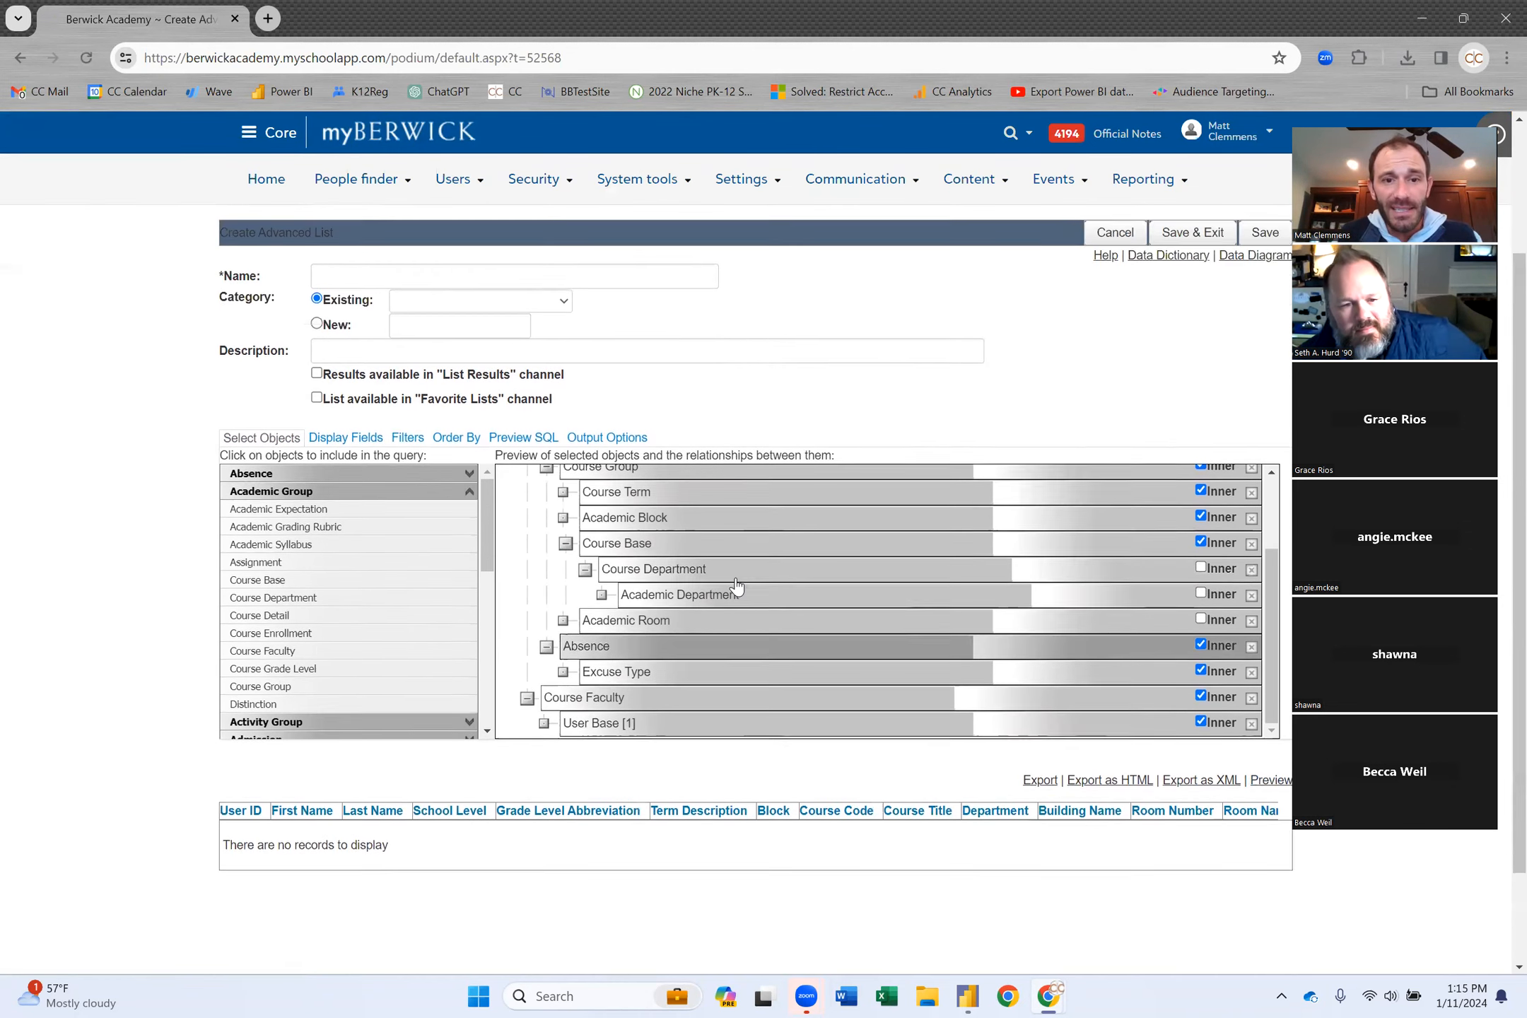
scroll(785, 643, "up", 3)
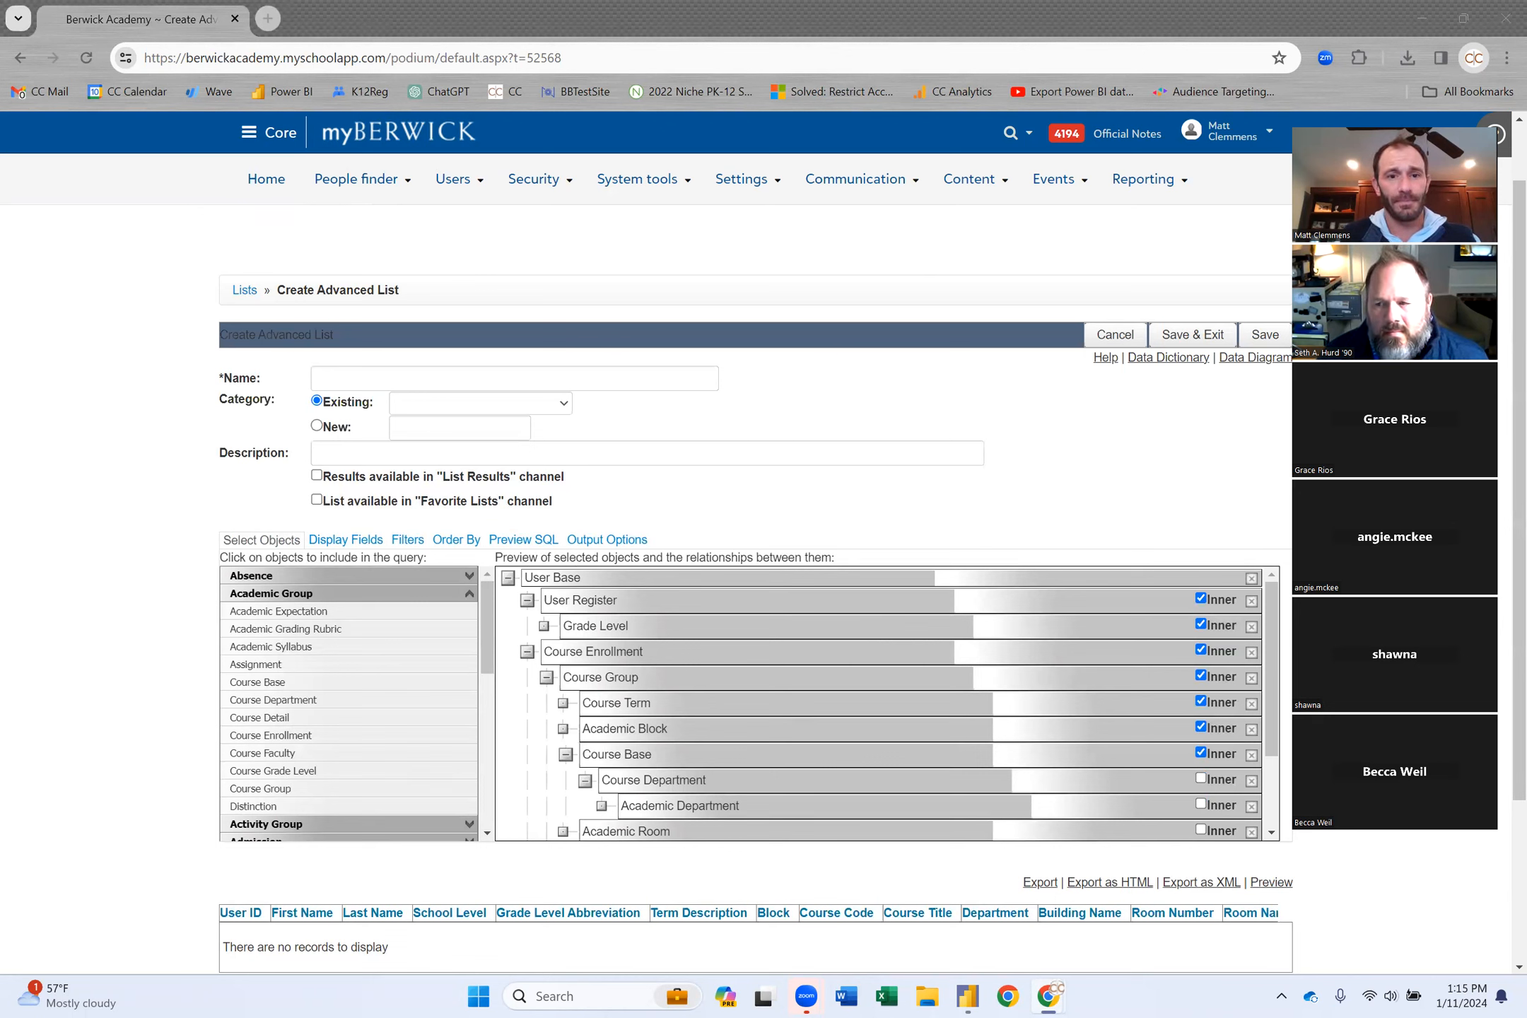
Collapse Course Enrollment and User Register and remove the Course Faculty object.
left_click(526, 651)
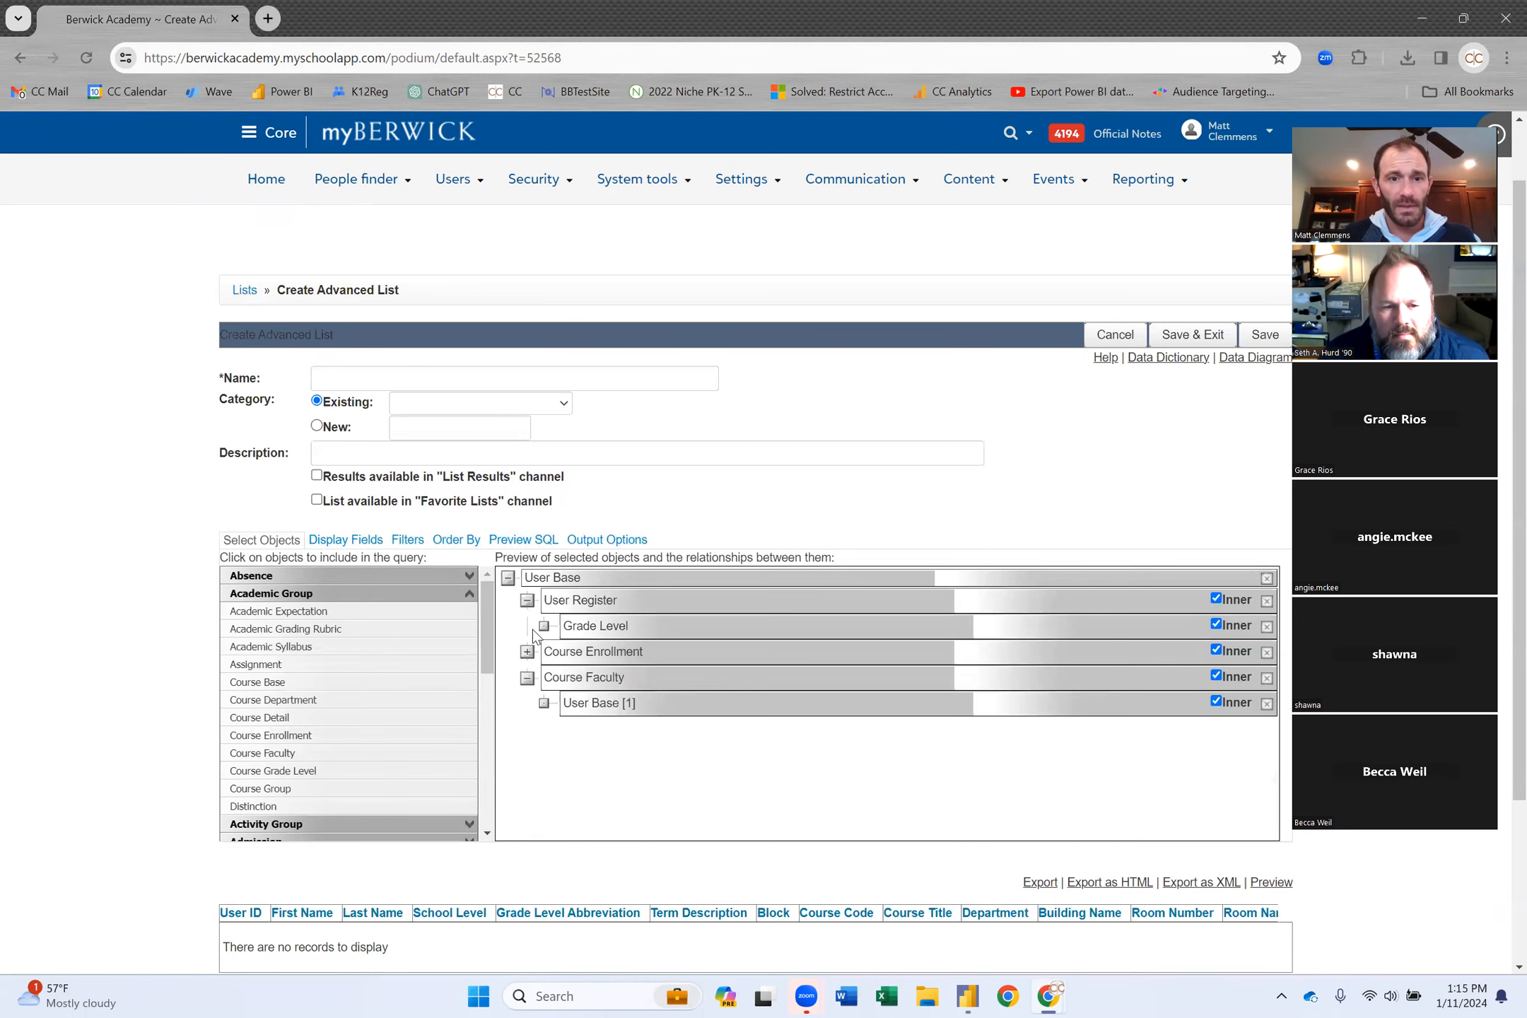
left_click(528, 600)
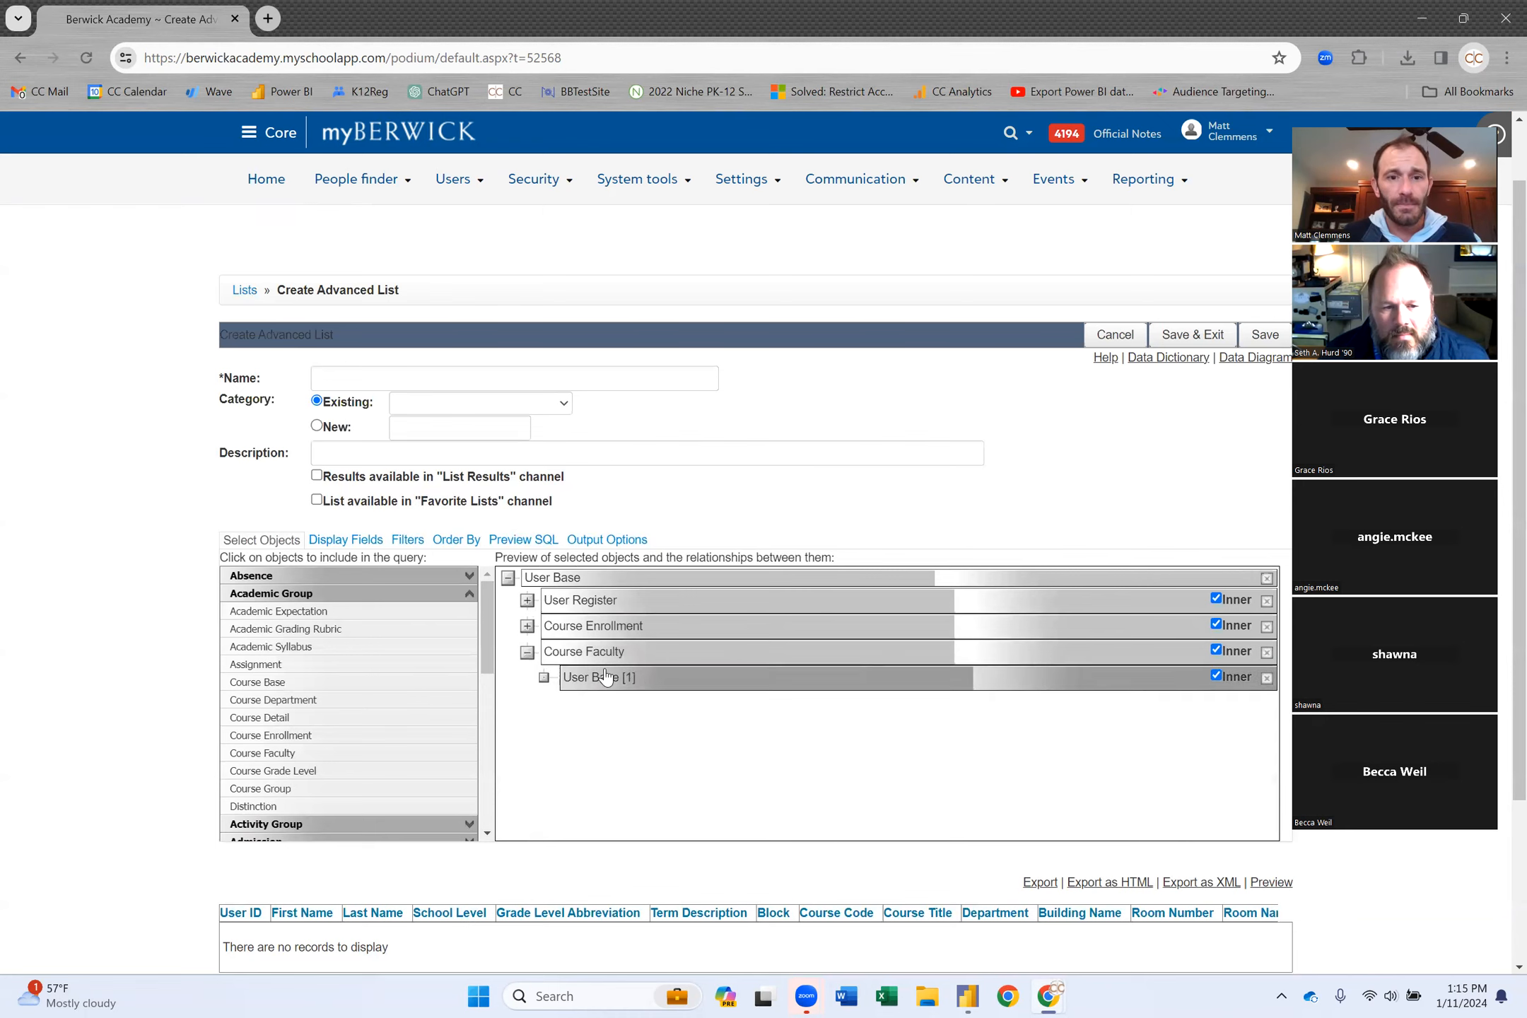
left_click(1266, 653)
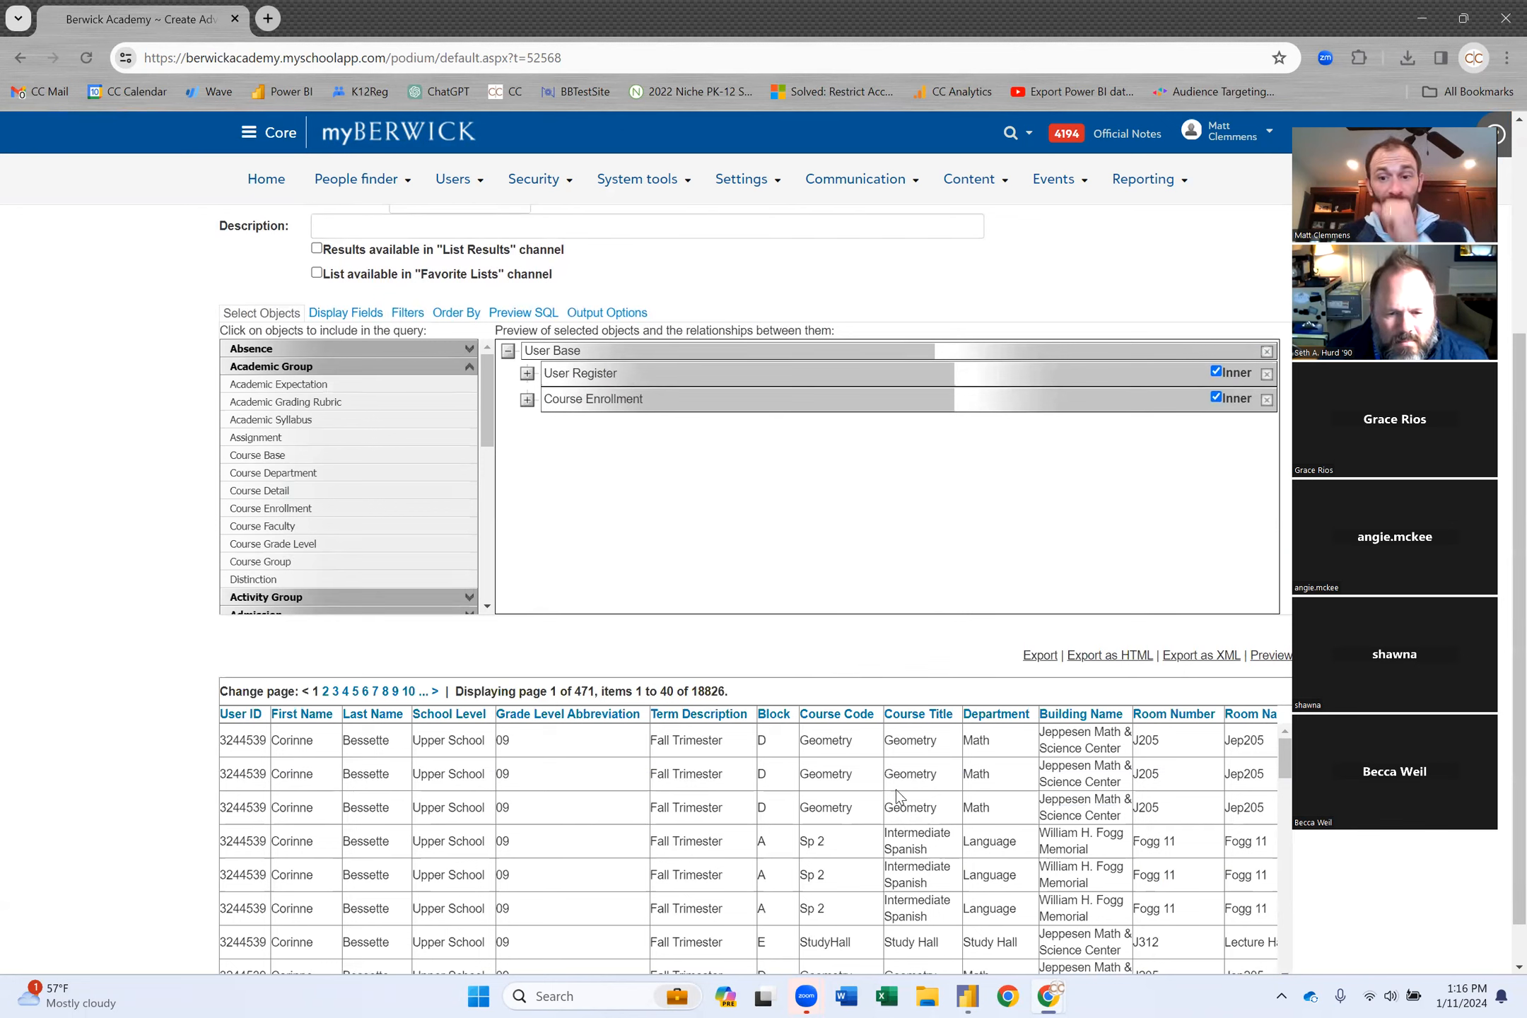
Review the 18,826-record preview, then re-expand User Register and Course Enrollment.
scroll(997, 794, "right", 3)
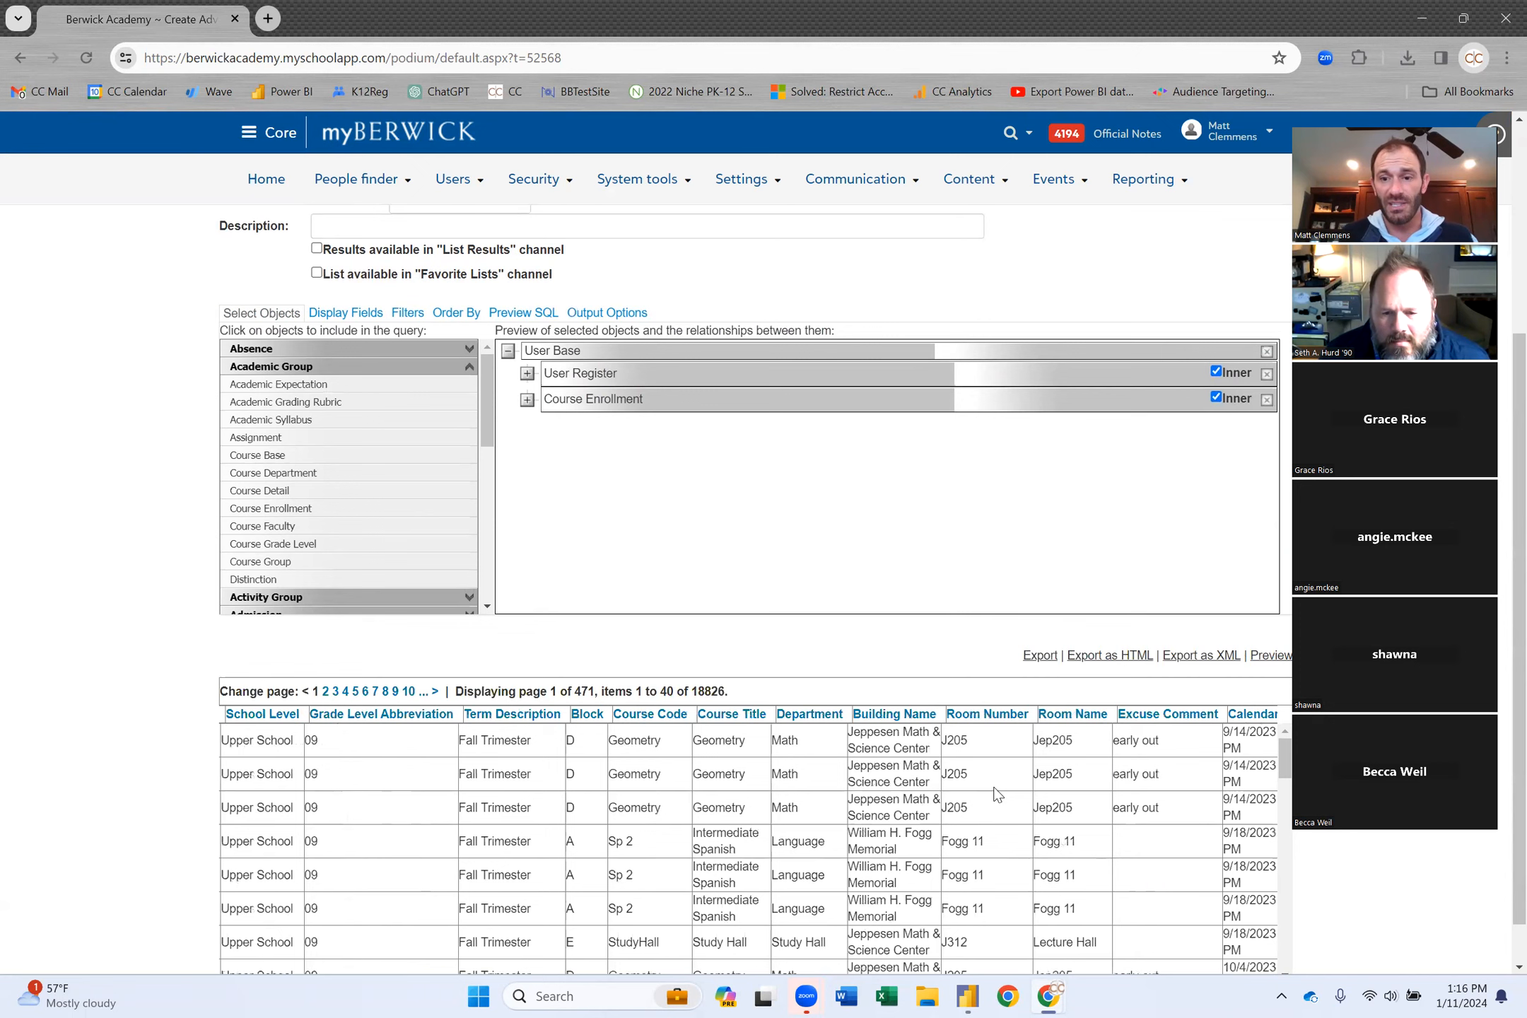
scroll(995, 788, "right", 2)
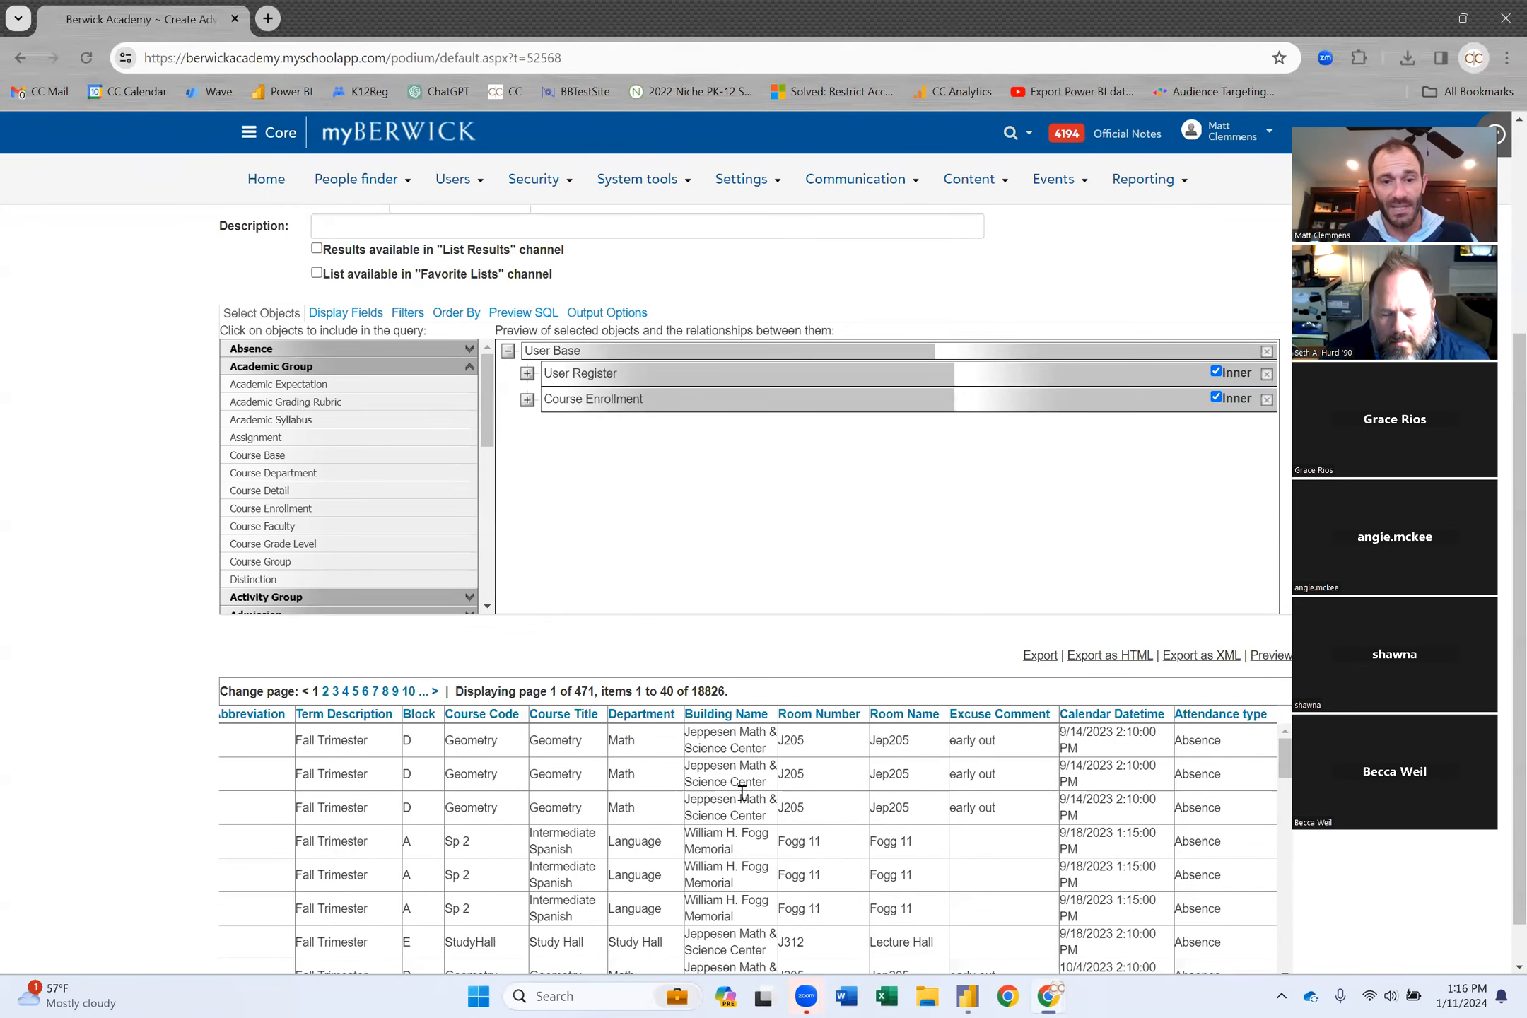
scroll(740, 794, "left", 3)
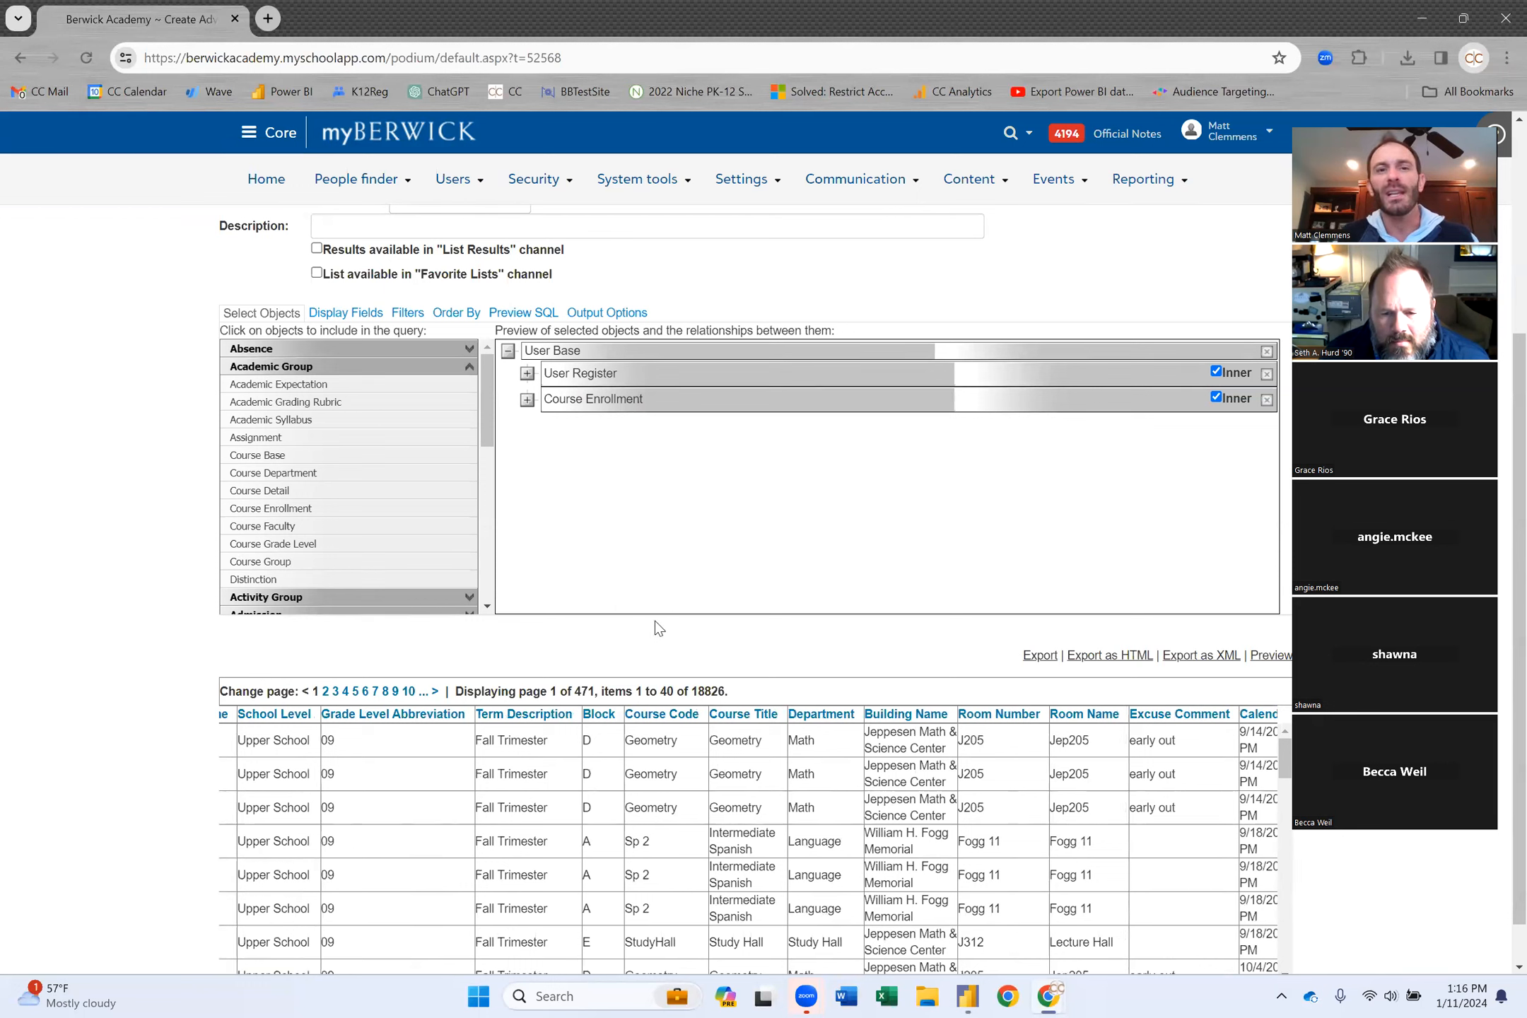
left_click(526, 373)
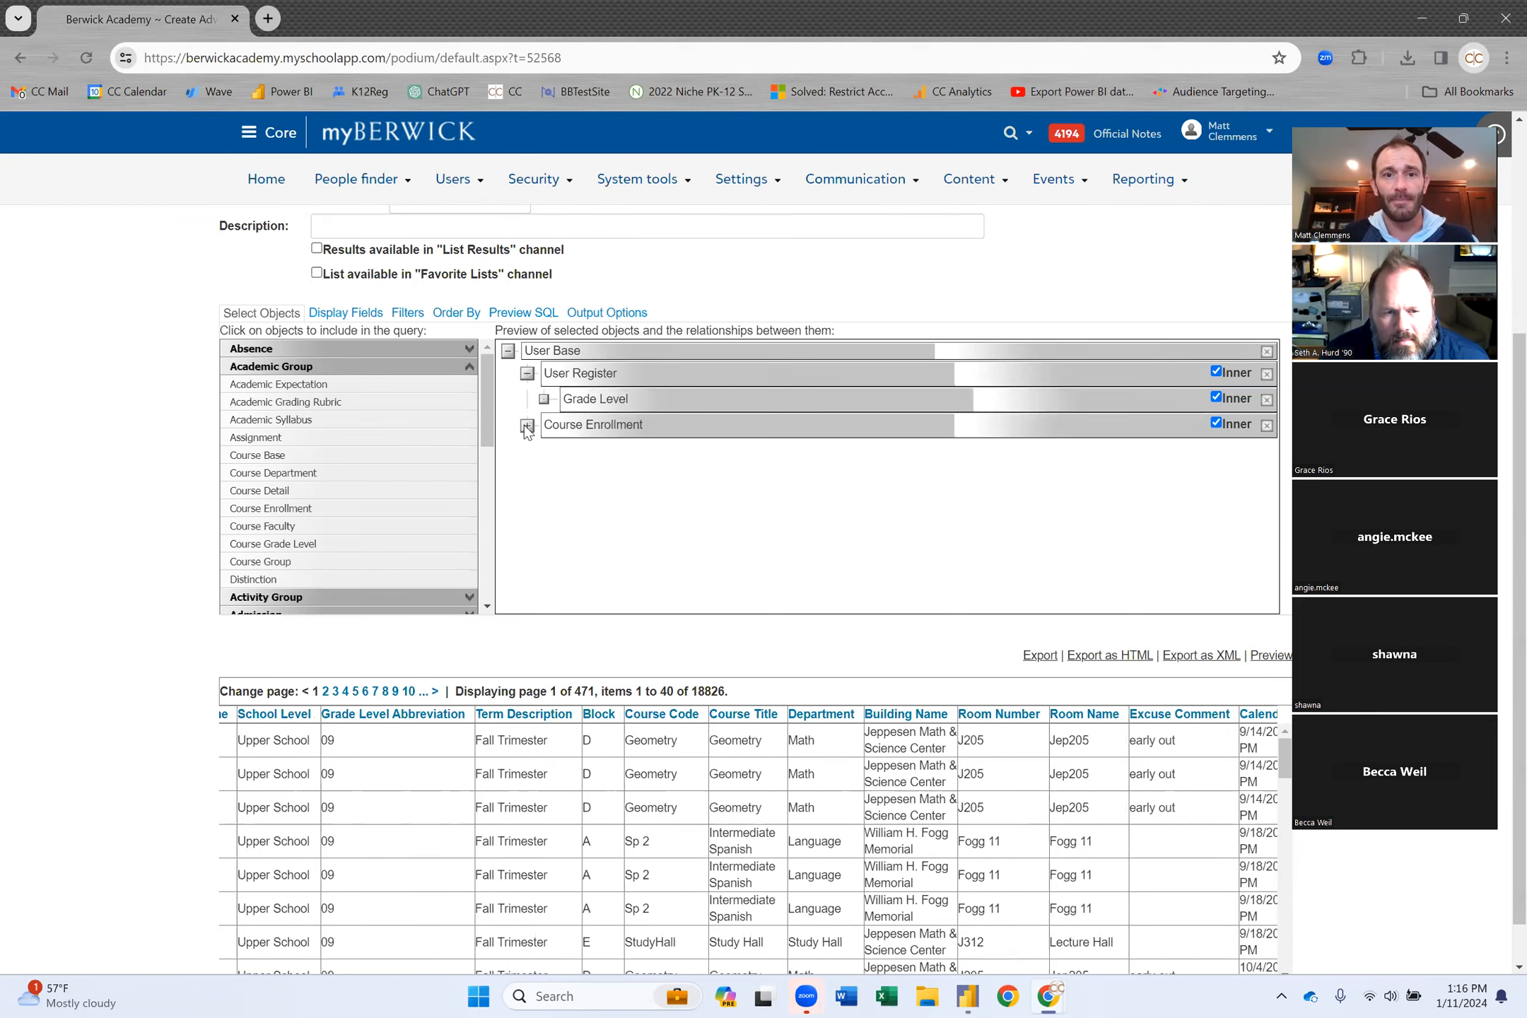
left_click(527, 425)
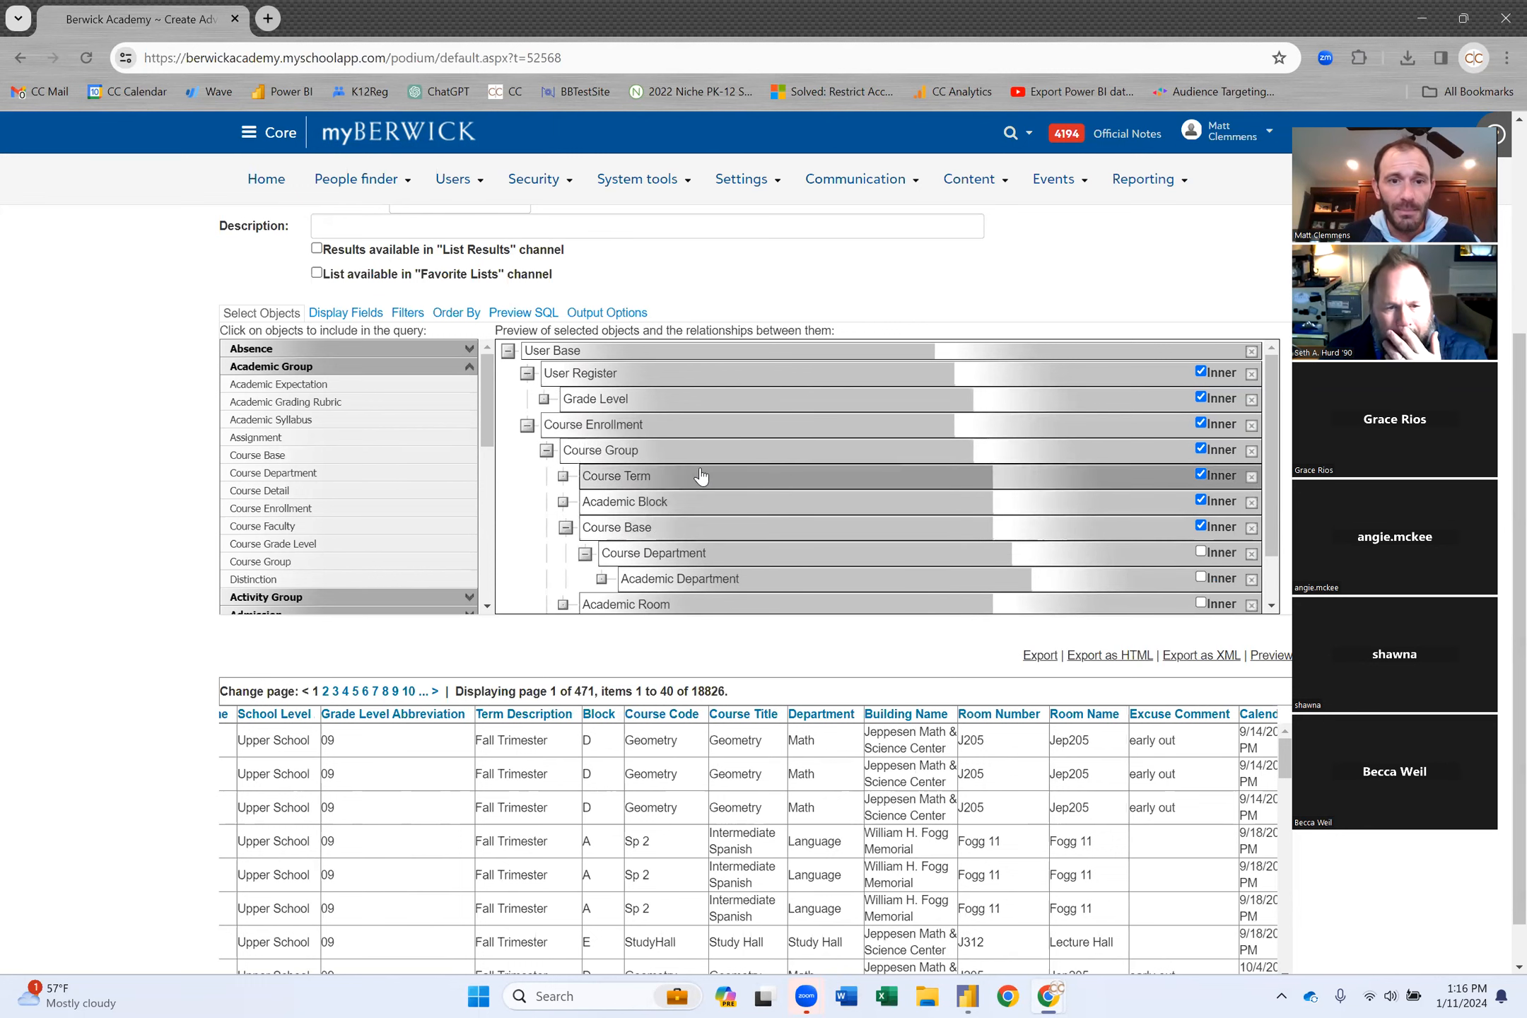
Add Course Faculty joined as 'Course Group.Group ID = Course Faculty.Group ID'.
left_click(304, 525)
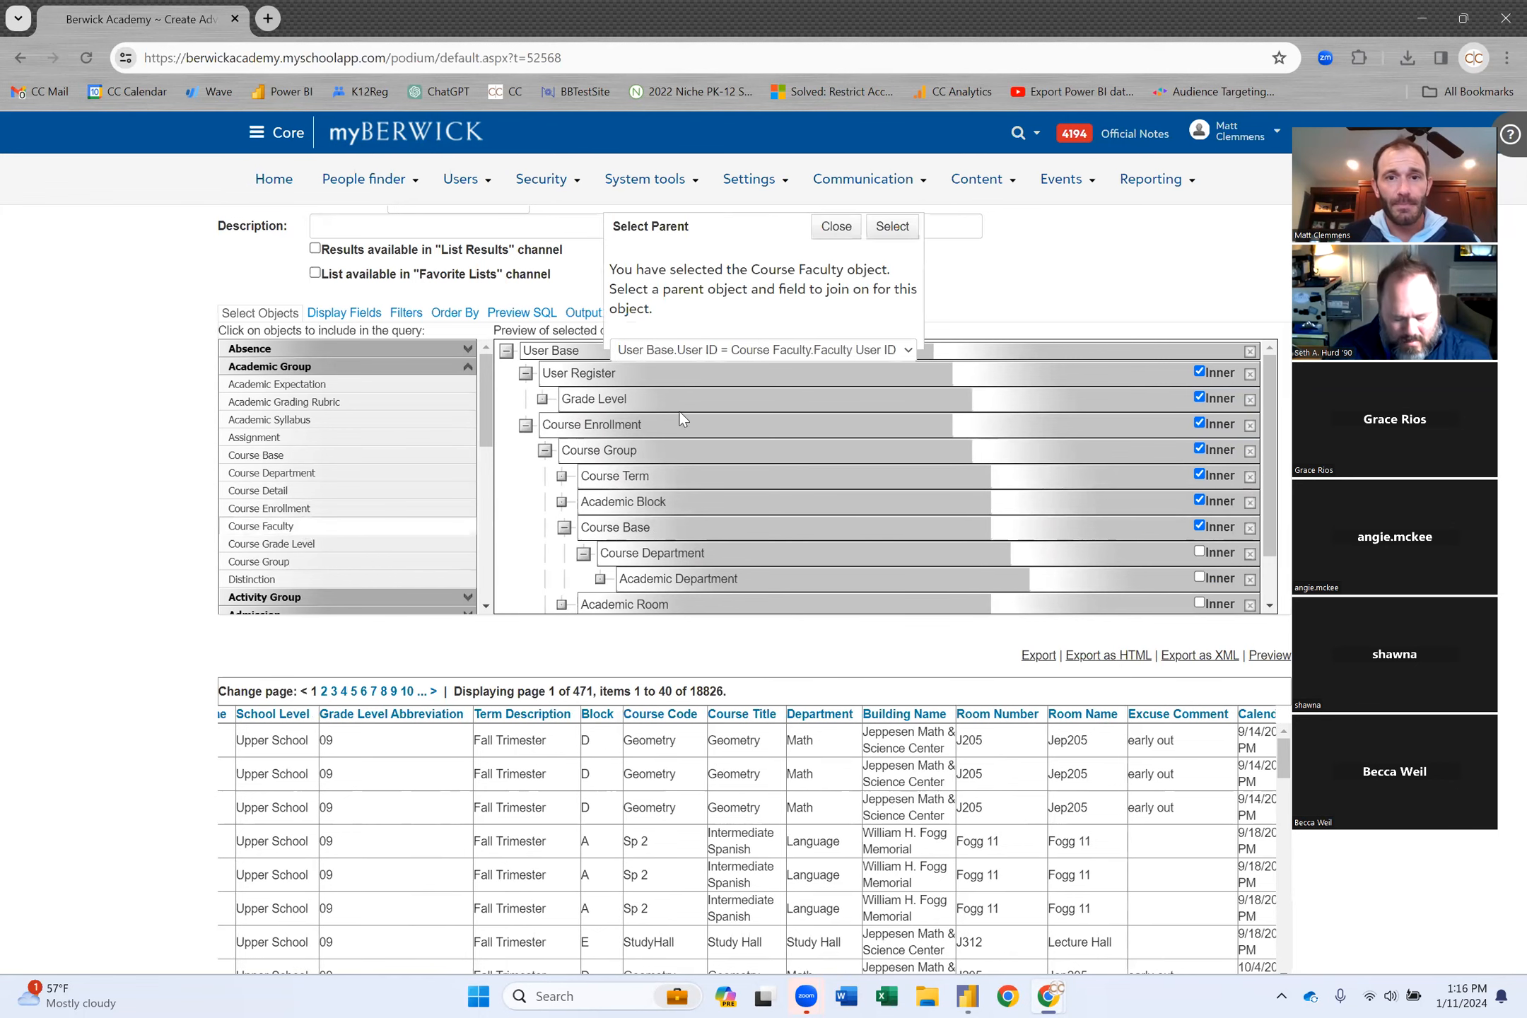
left_click(849, 350)
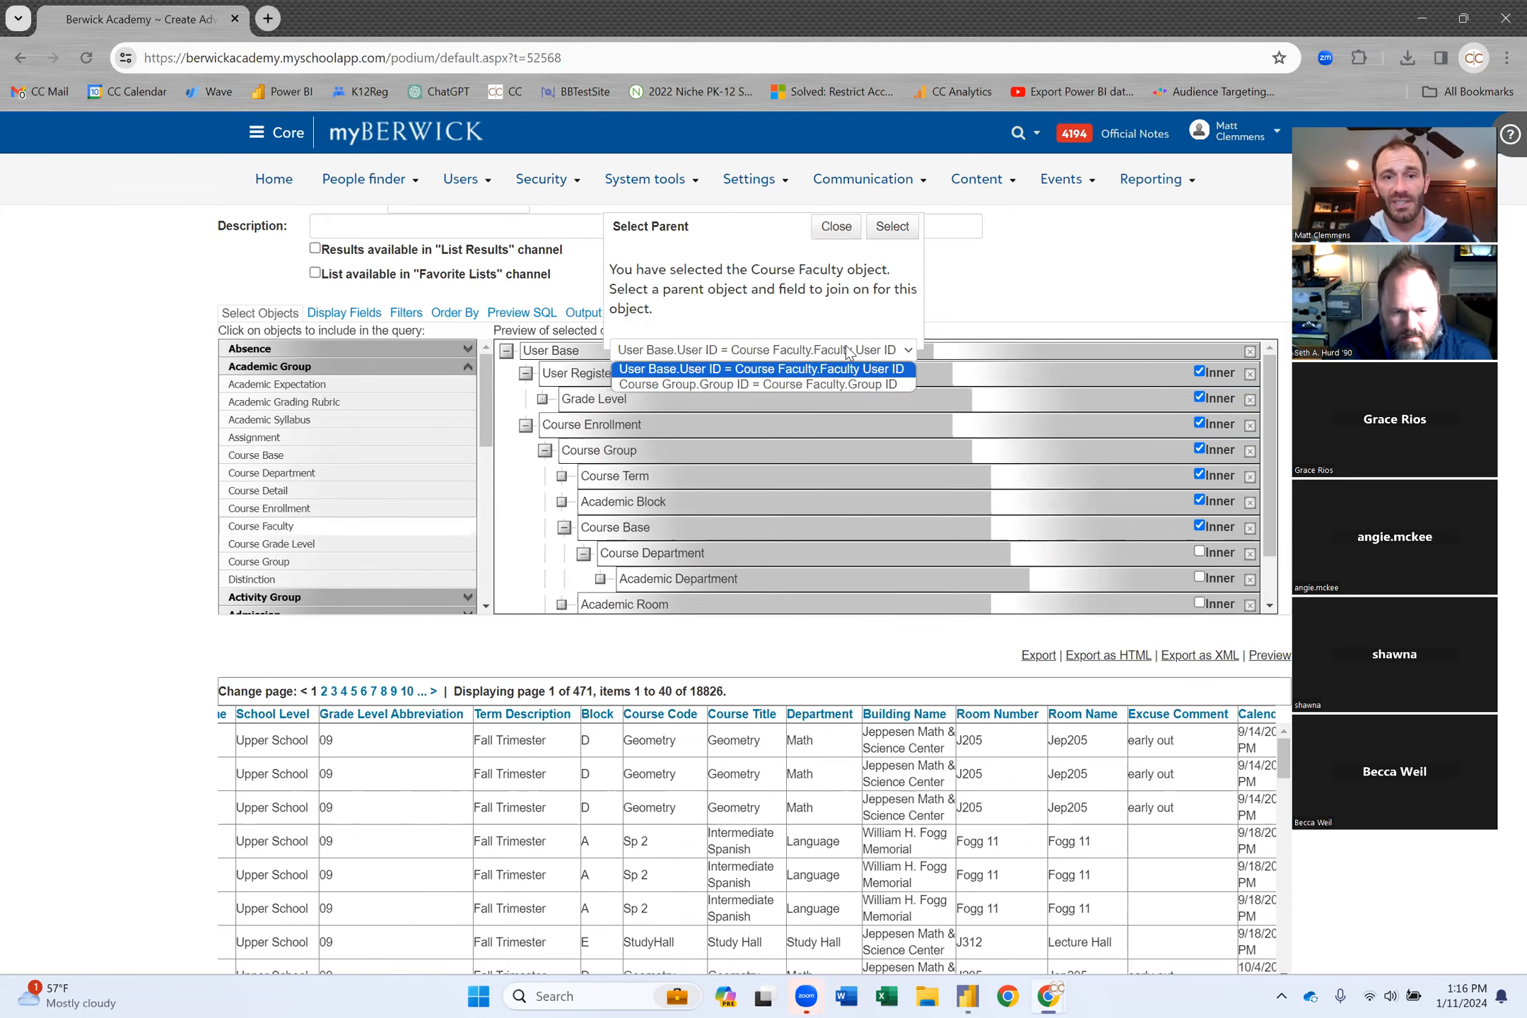
left_click(802, 384)
left_click(901, 233)
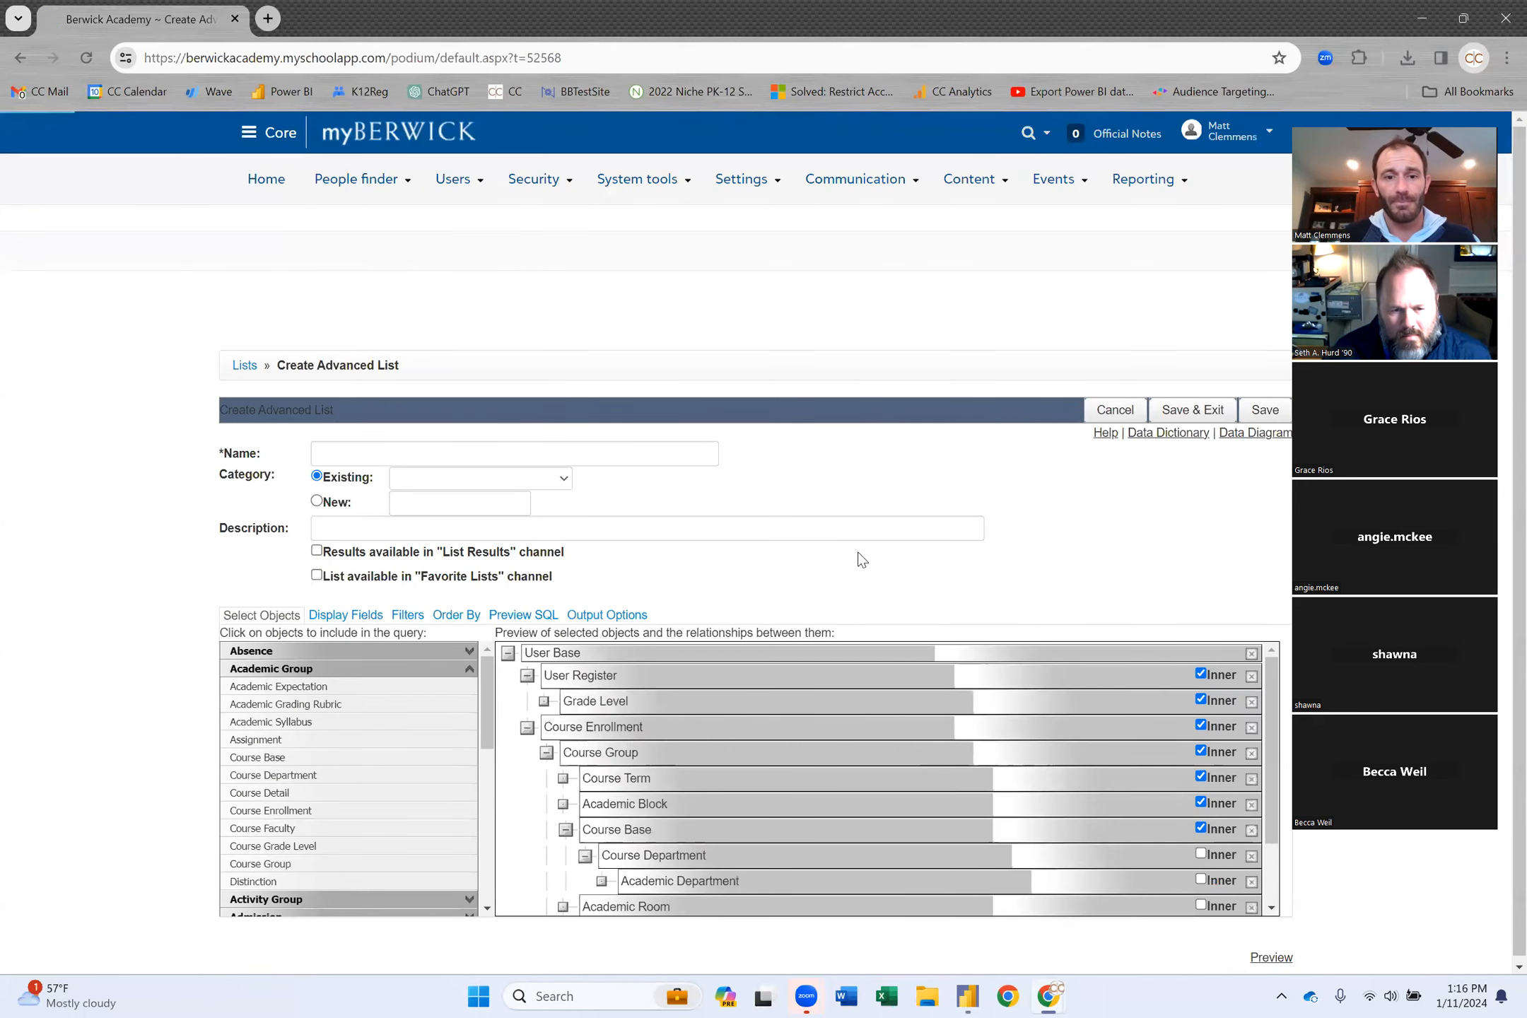
scroll(841, 748, "down", 2)
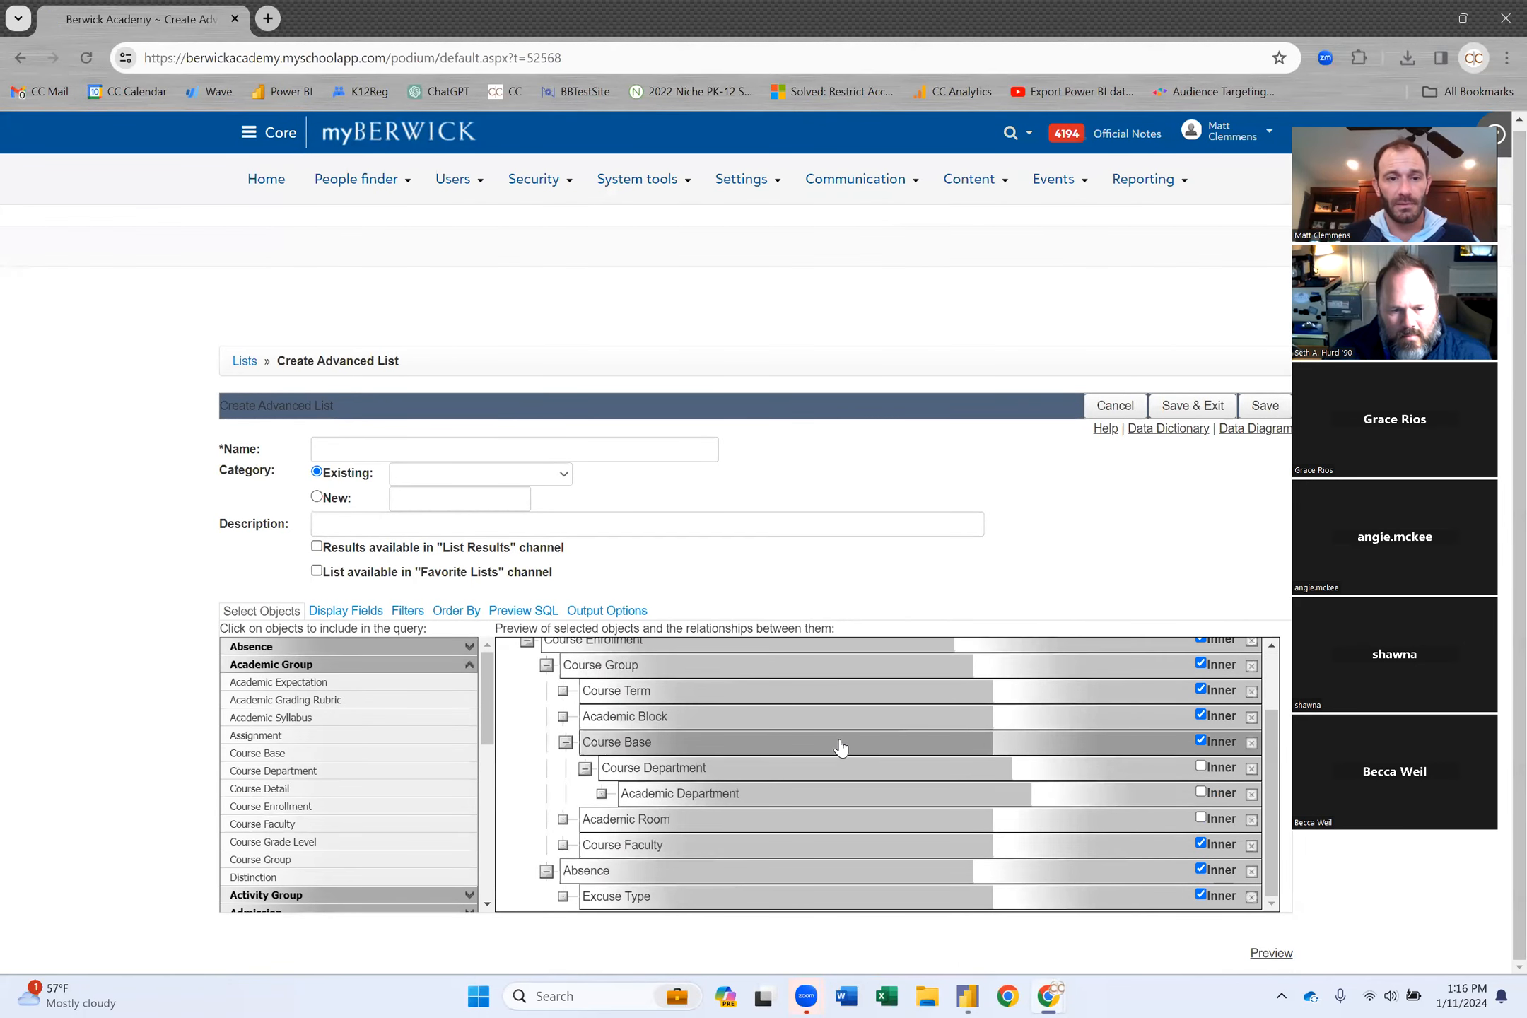
Add User Base from Constituent Information, joined as 'Course Faculty.Faculty User ID = User Base.User ID'.
scroll(338, 802, "down", 6)
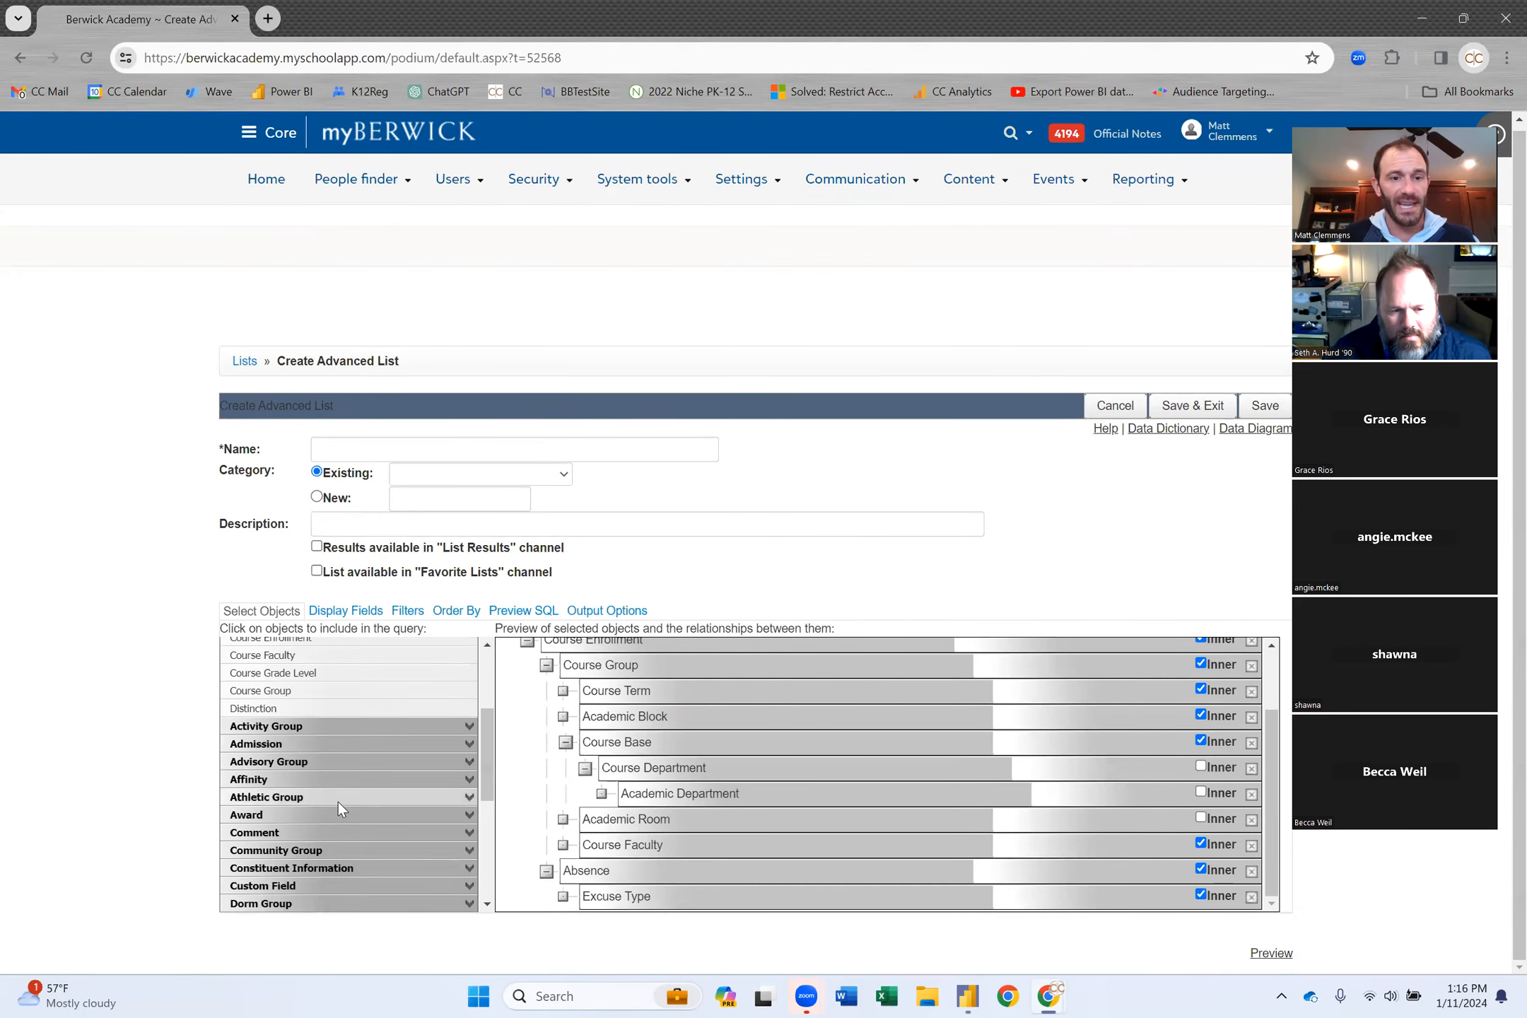
left_click(332, 680)
scroll(346, 797, "down", 2)
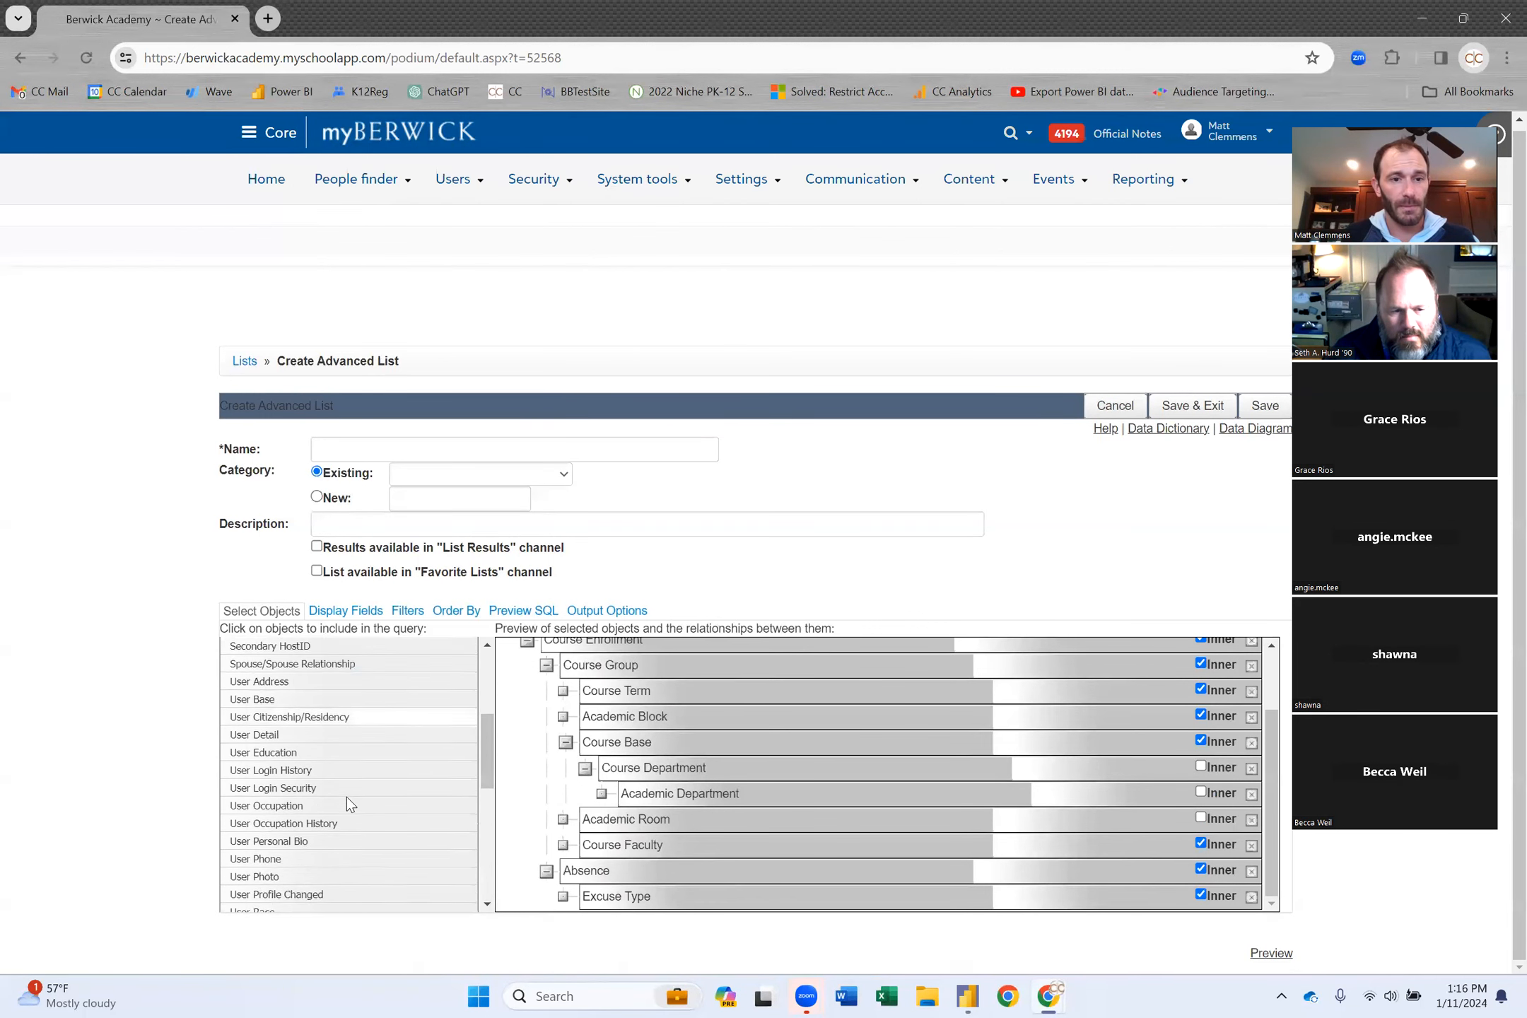
left_click(269, 718)
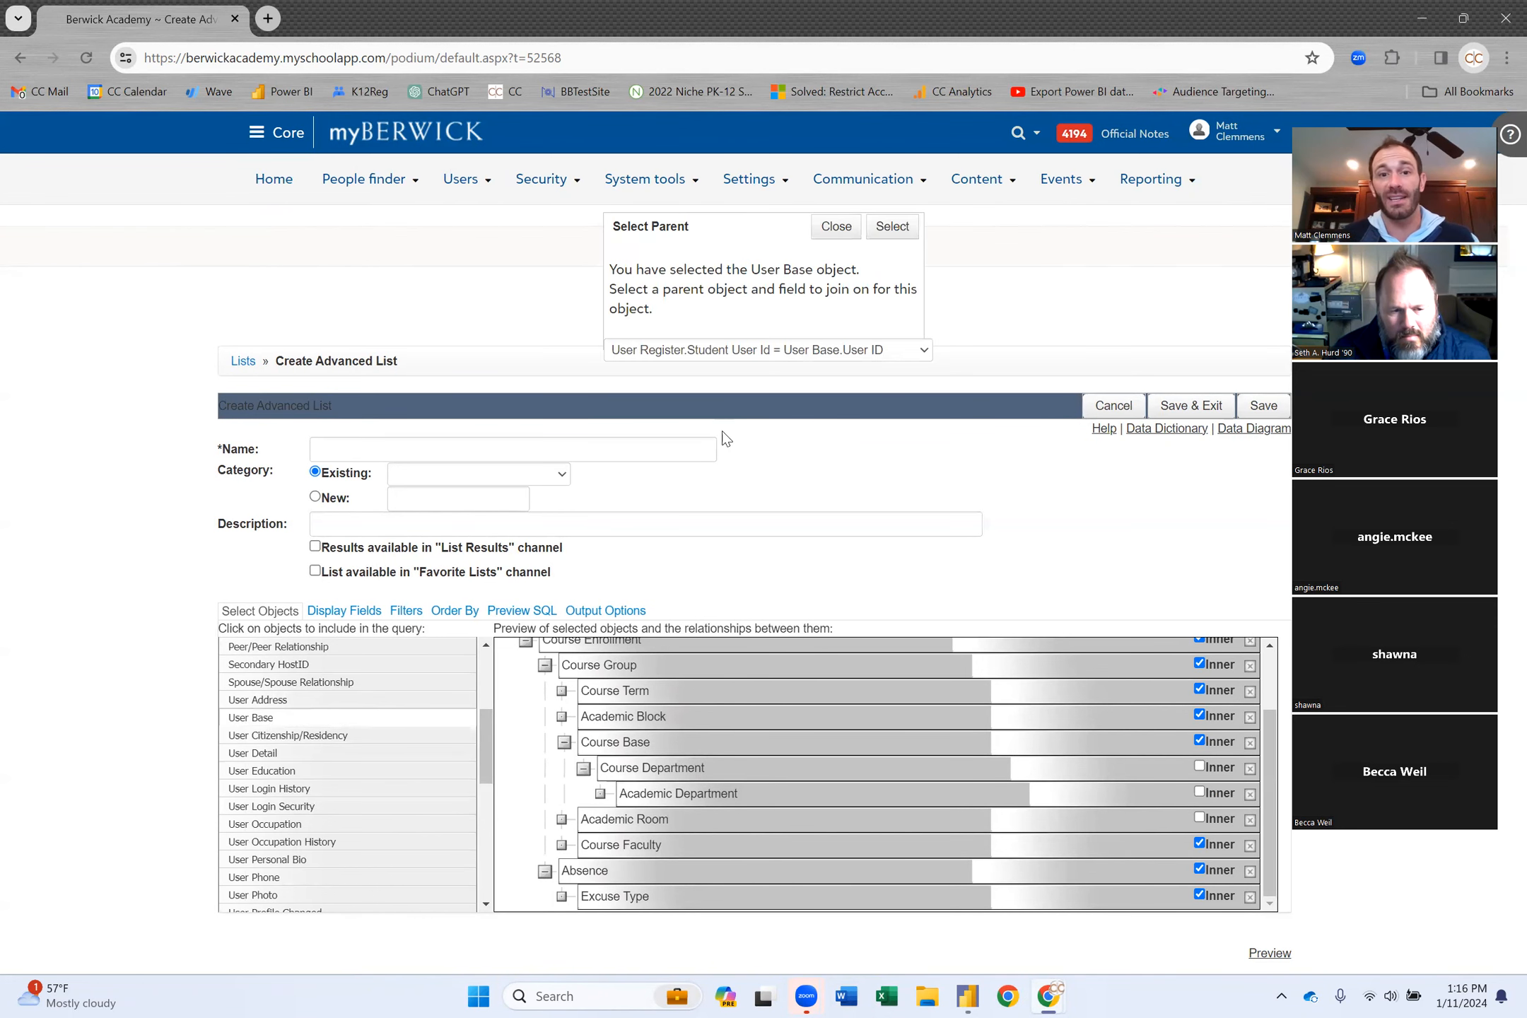
left_click(784, 351)
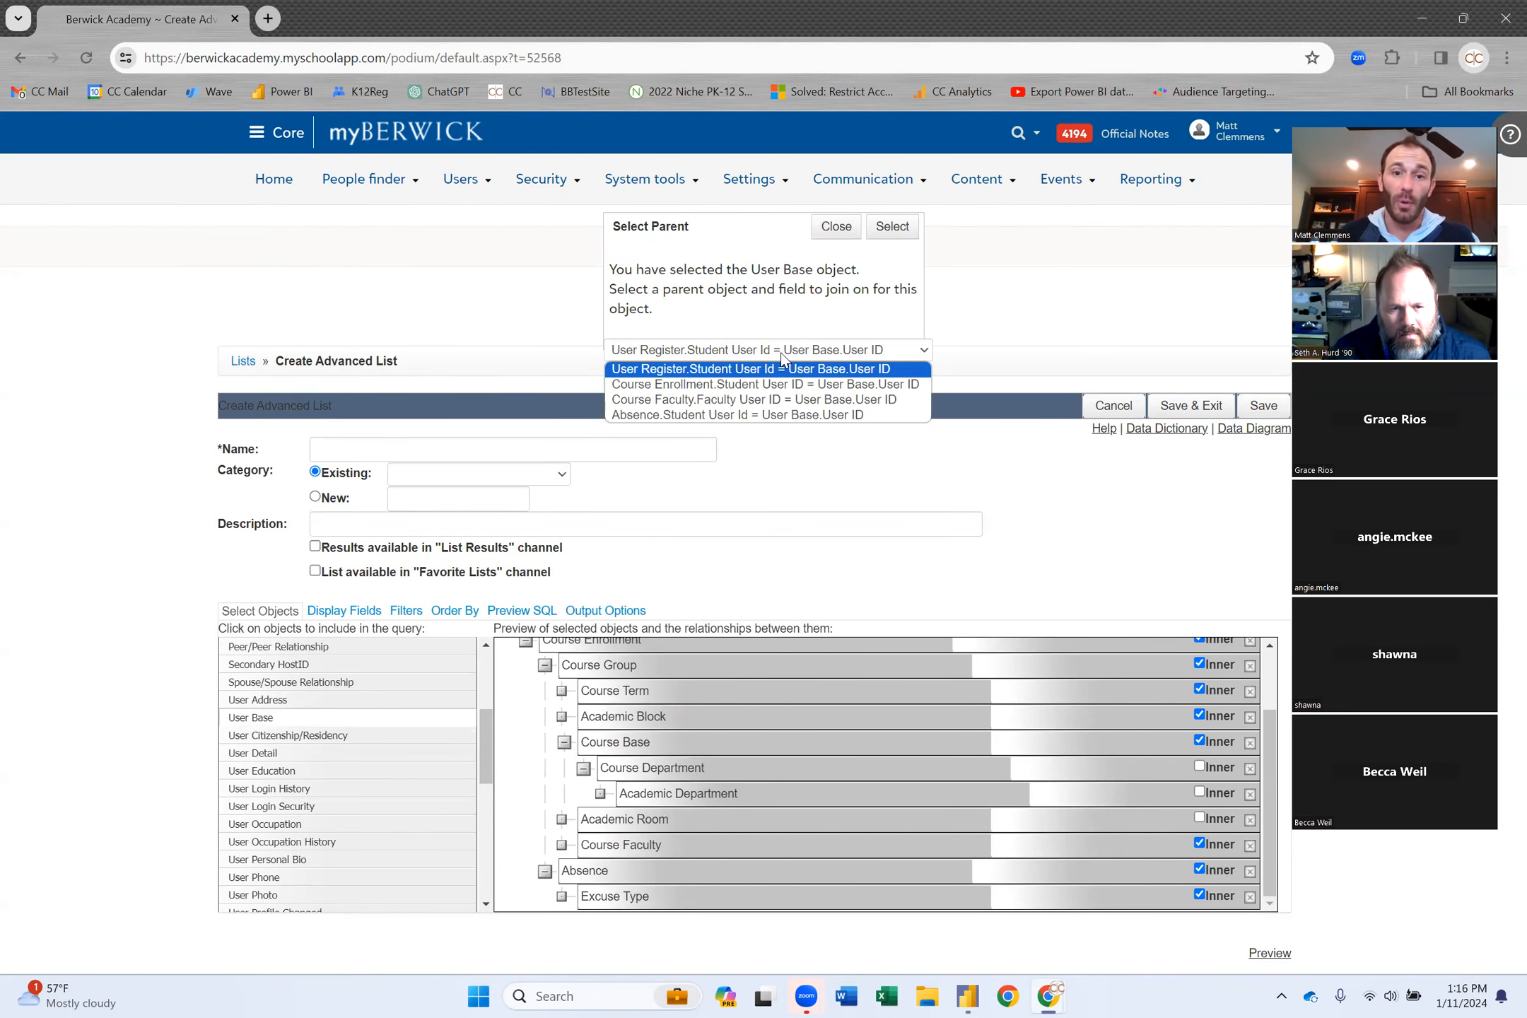
left_click(783, 400)
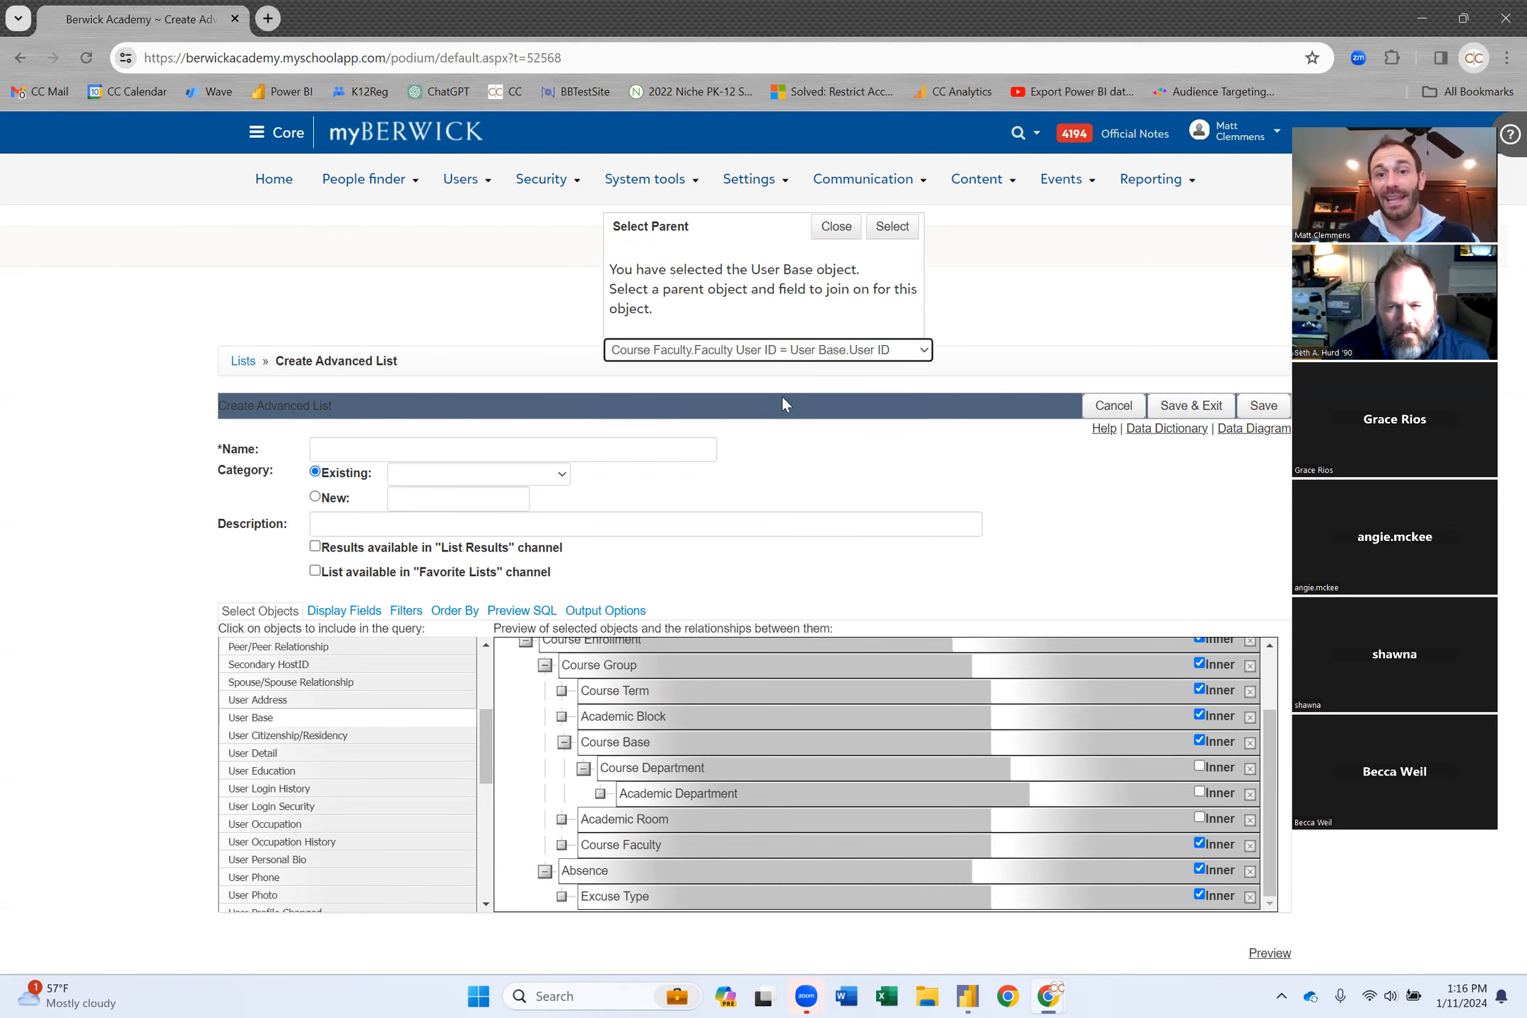
left_click(905, 233)
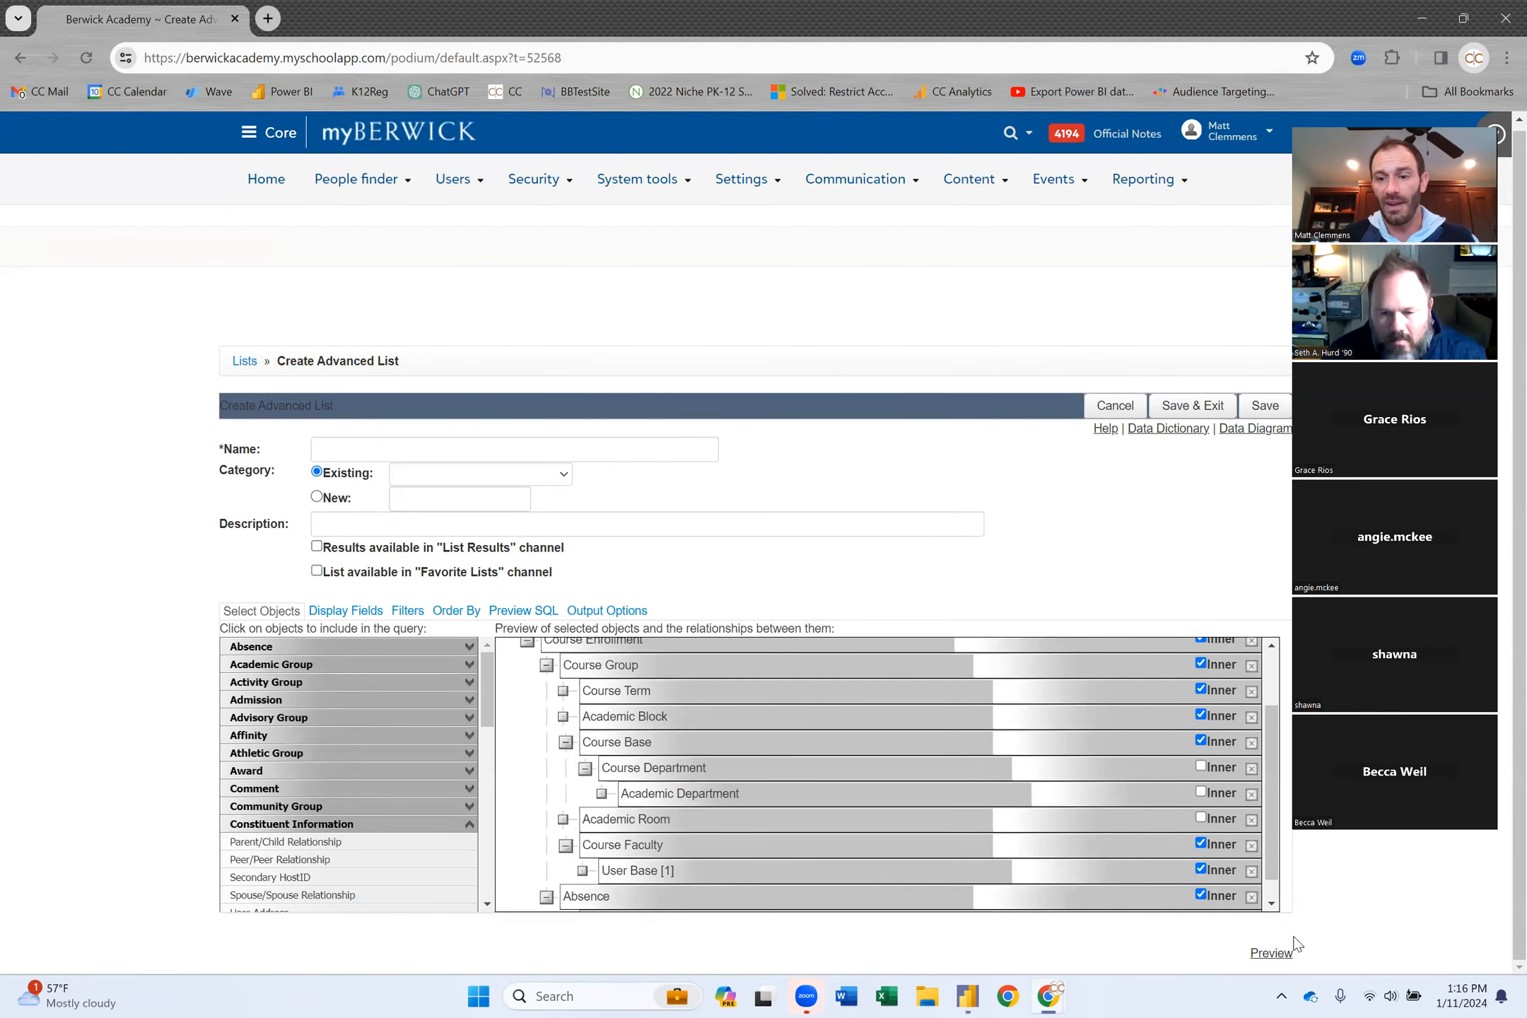
Refresh the preview to show 21,009 records across 526 pages.
left_click(1277, 958)
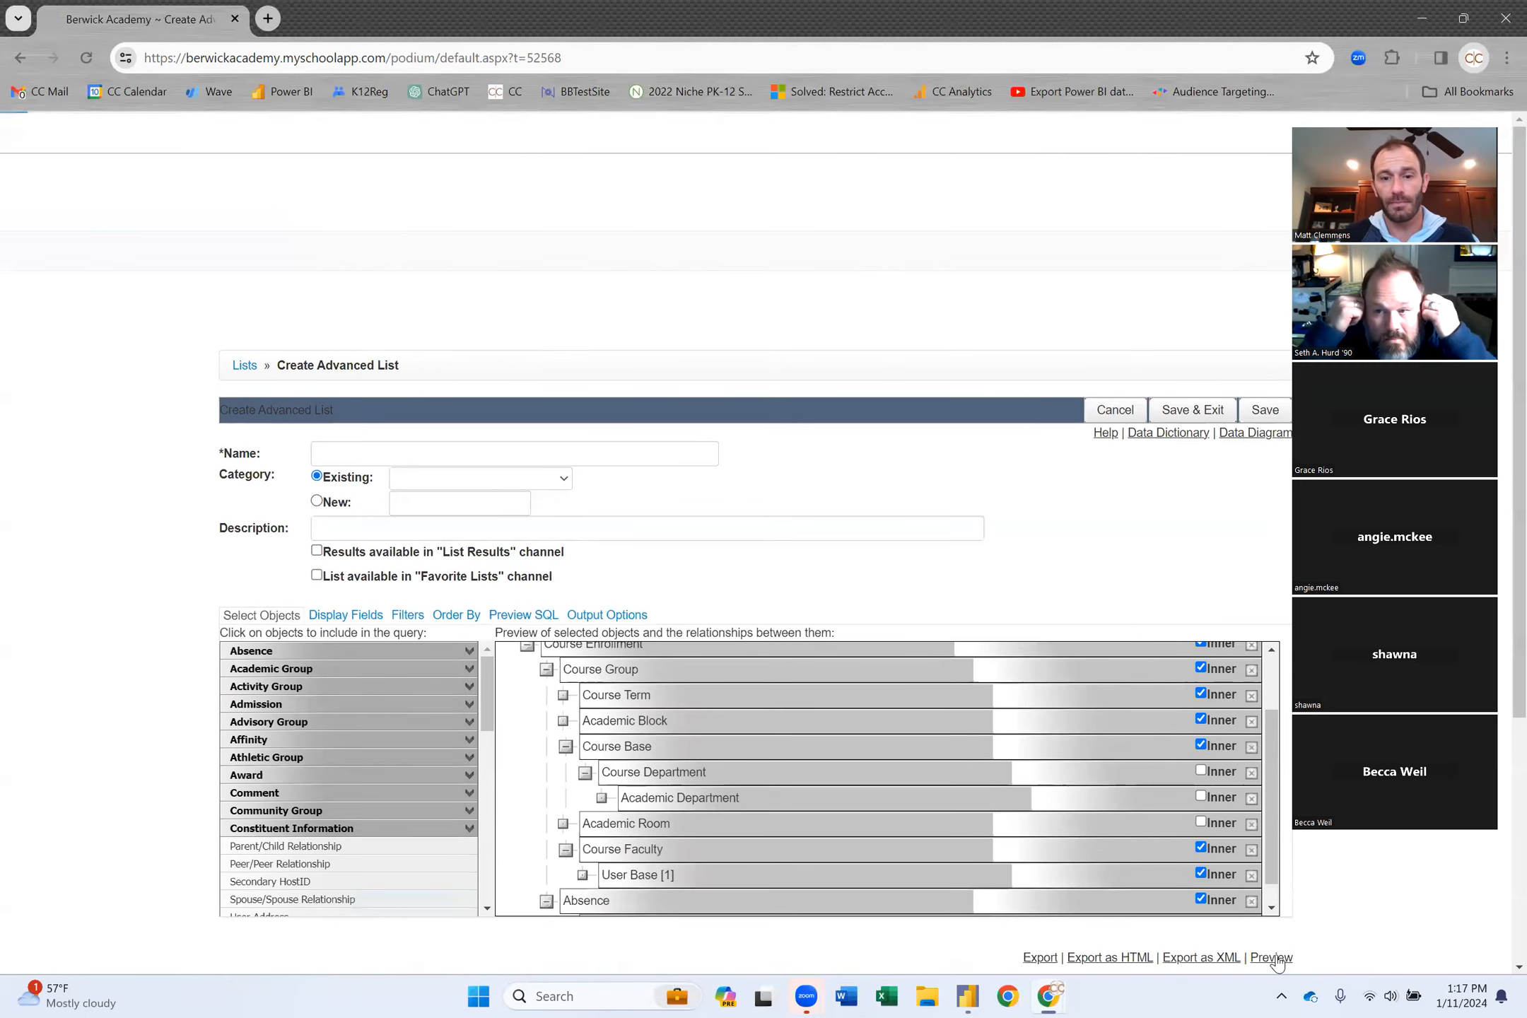
scroll(1062, 482, "down", 4)
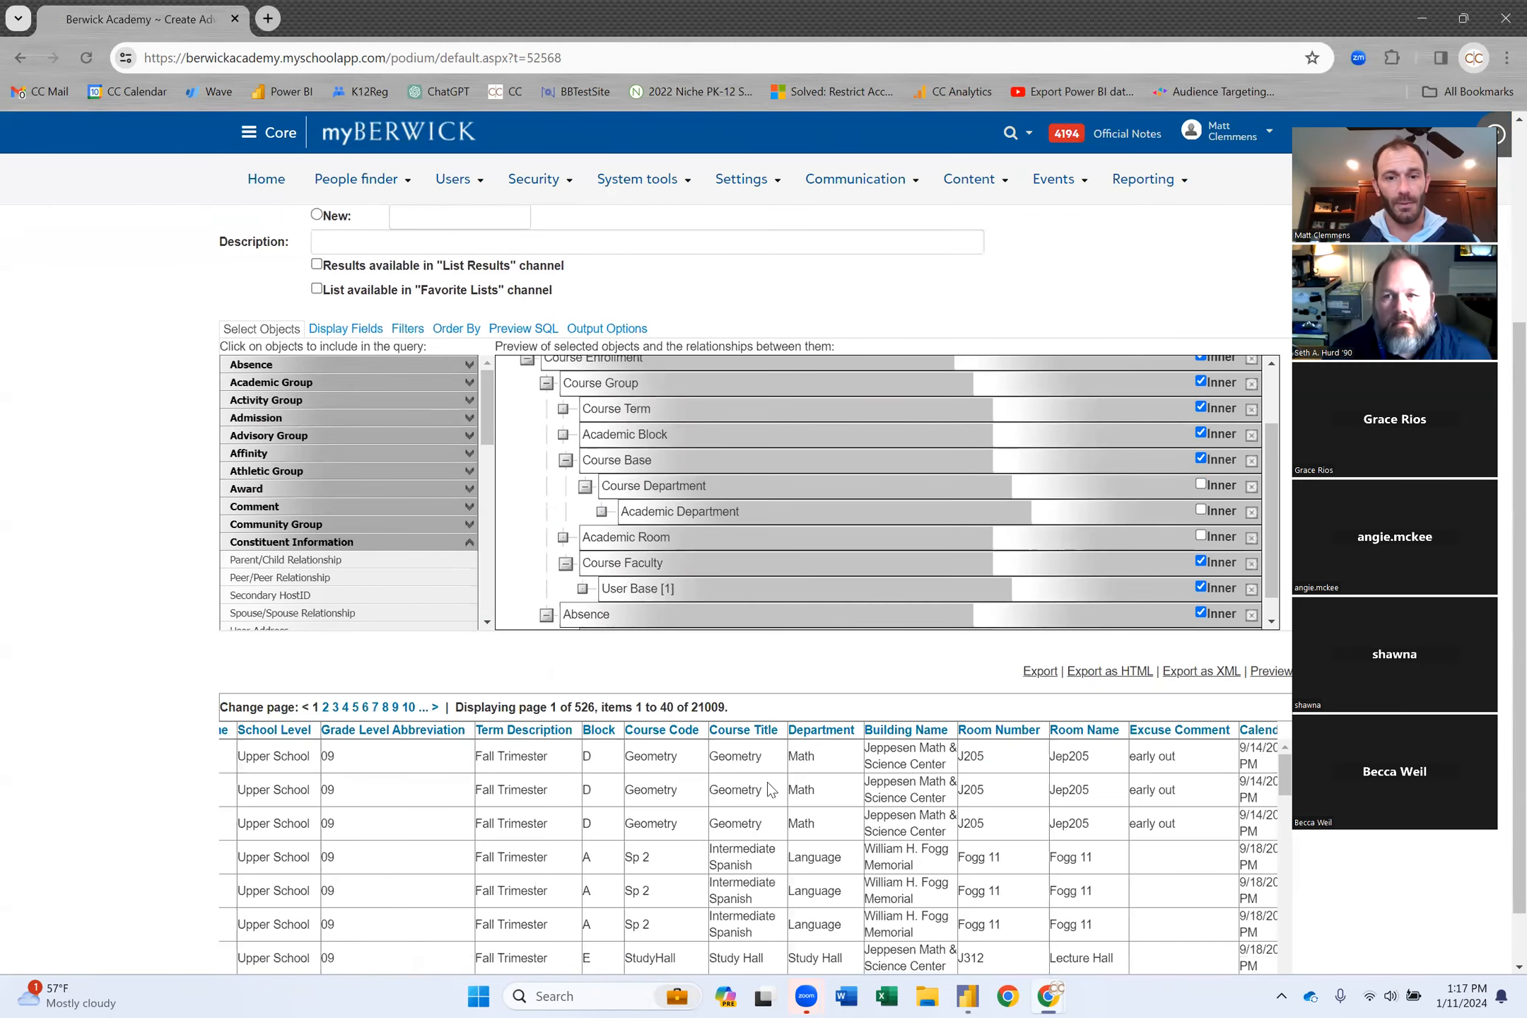
scroll(774, 790, "right", 3)
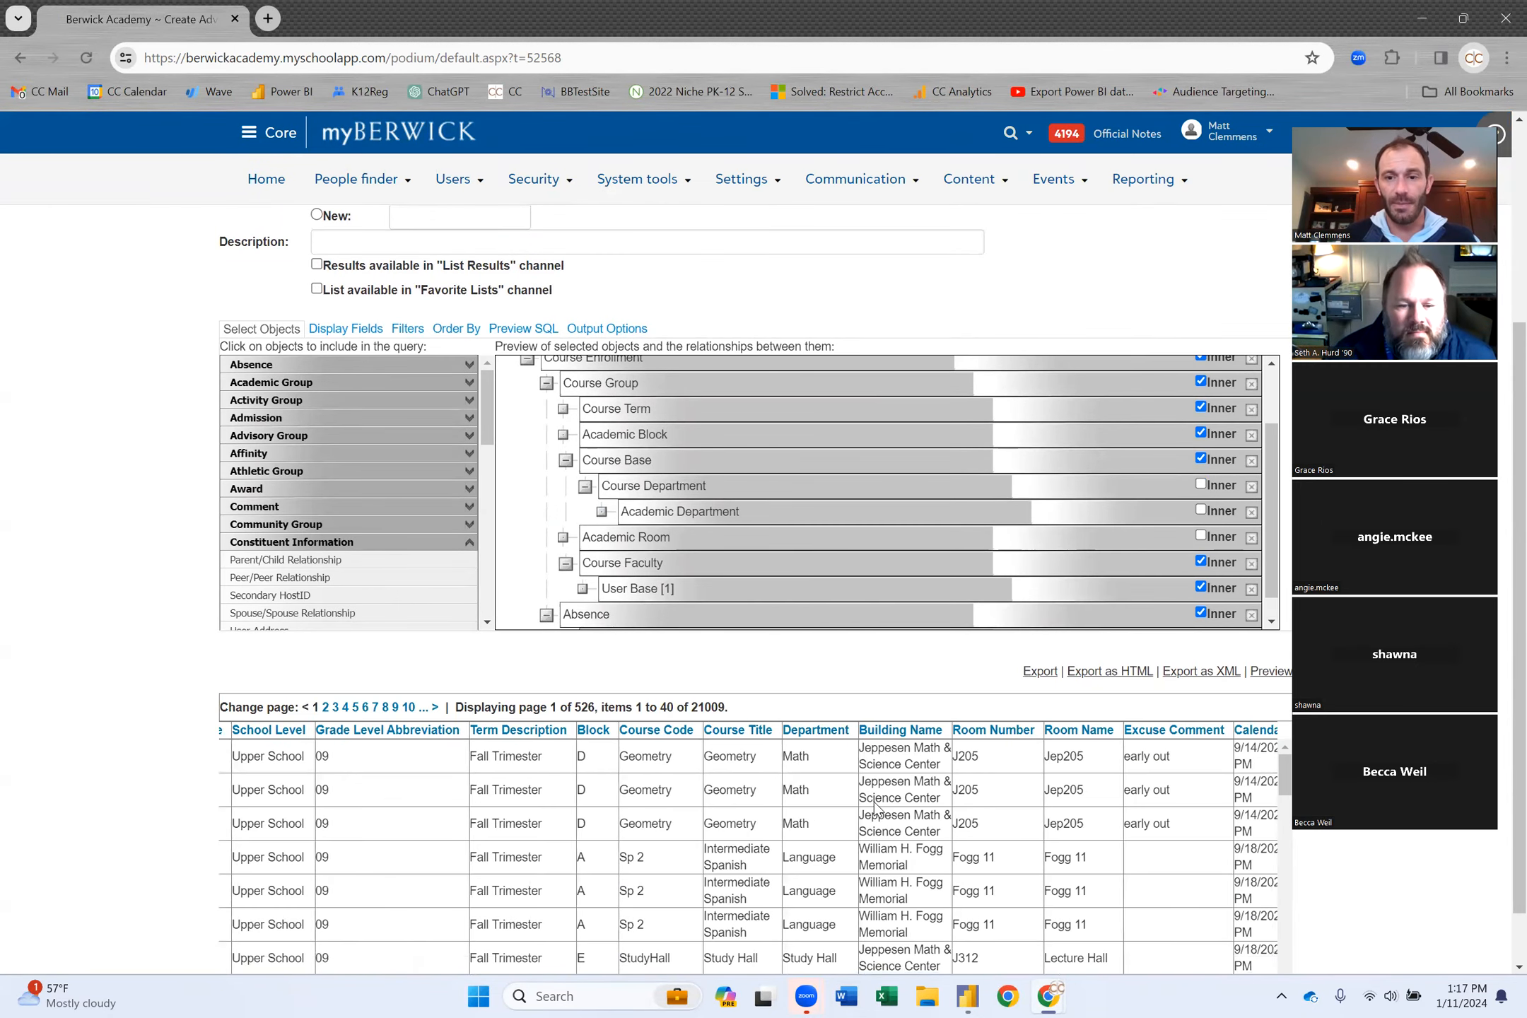
scroll(877, 809, "left", 6)
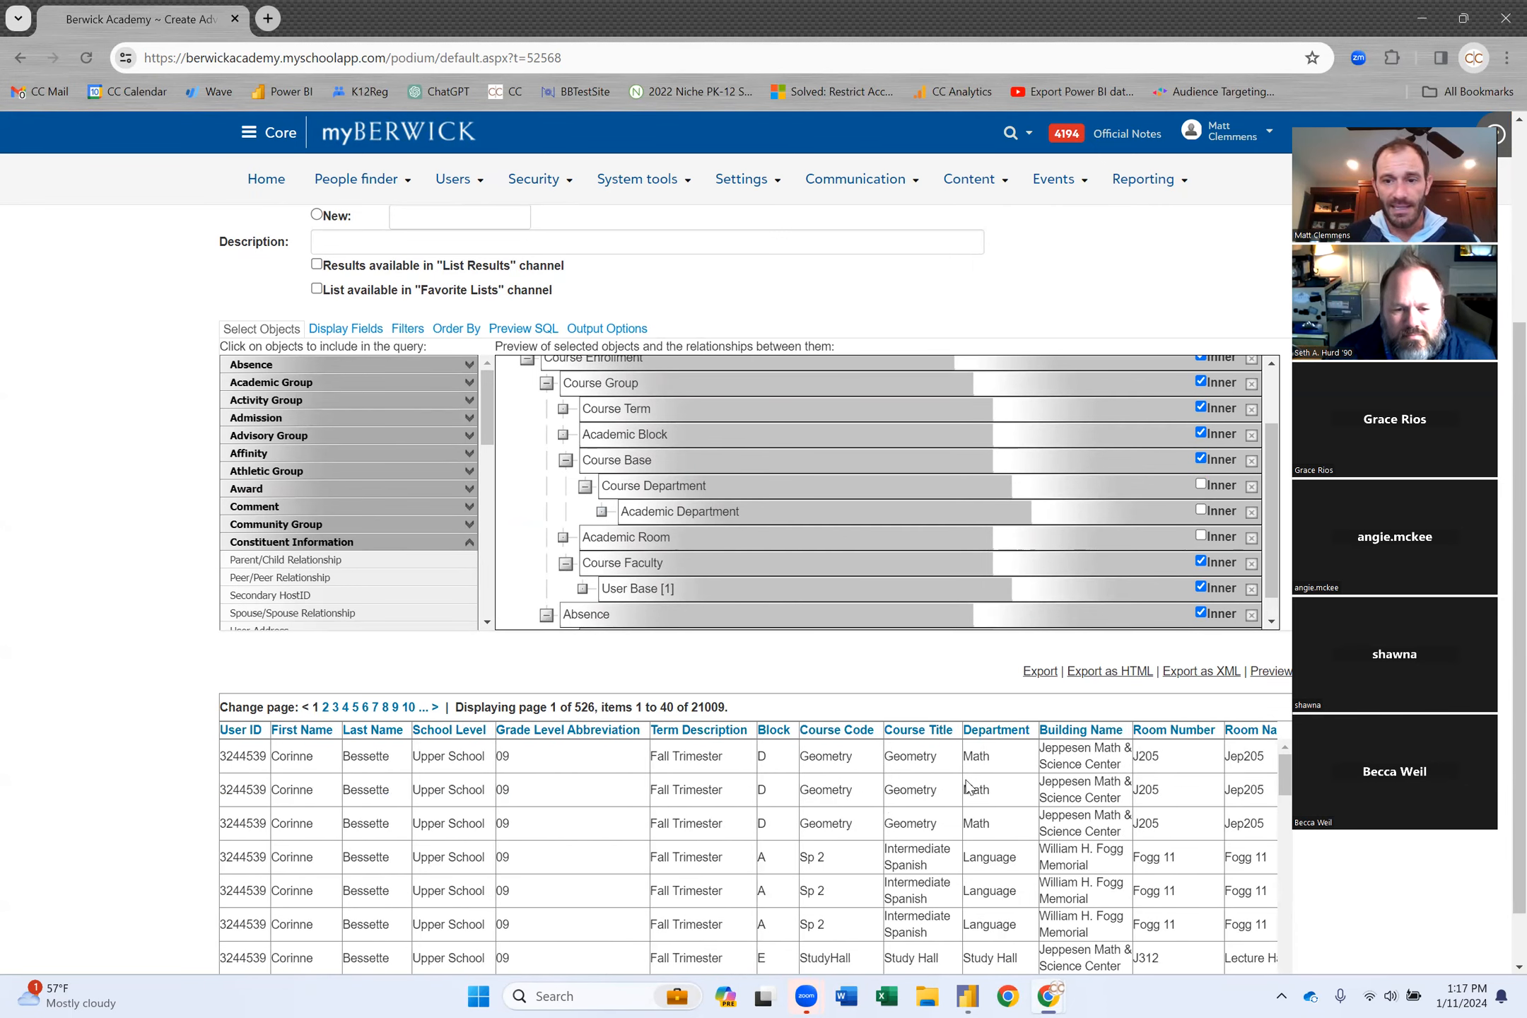
left_click(343, 331)
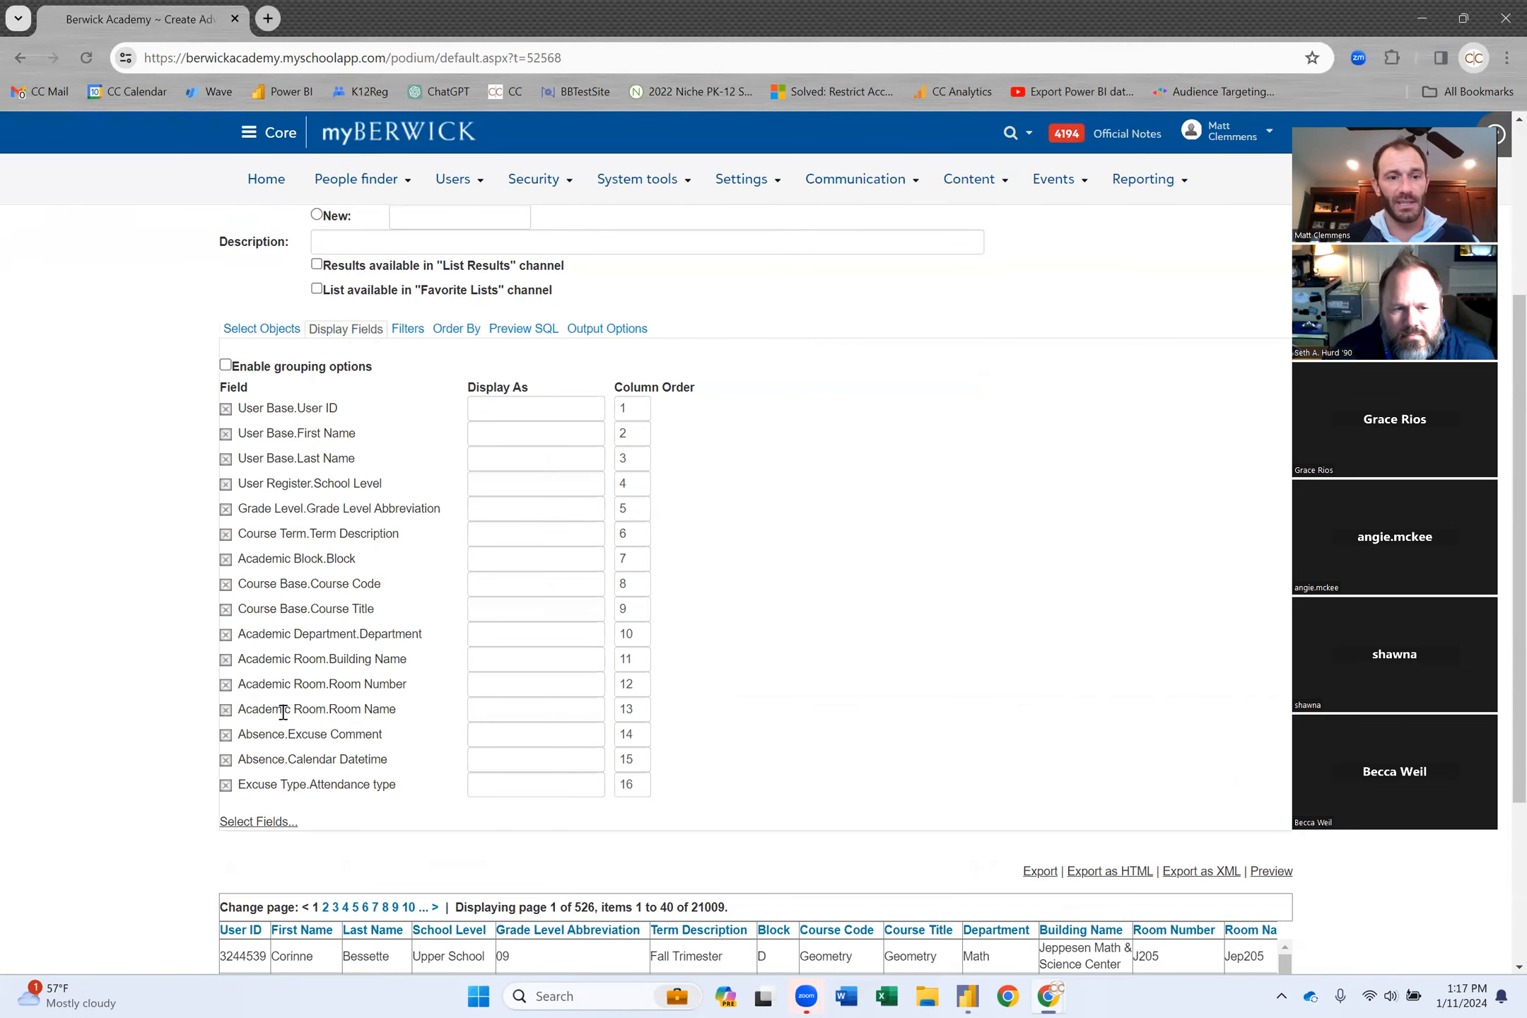
Add User Base [1]'s User ID, First Name and Last Name as display fields 17–19.
left_click(263, 822)
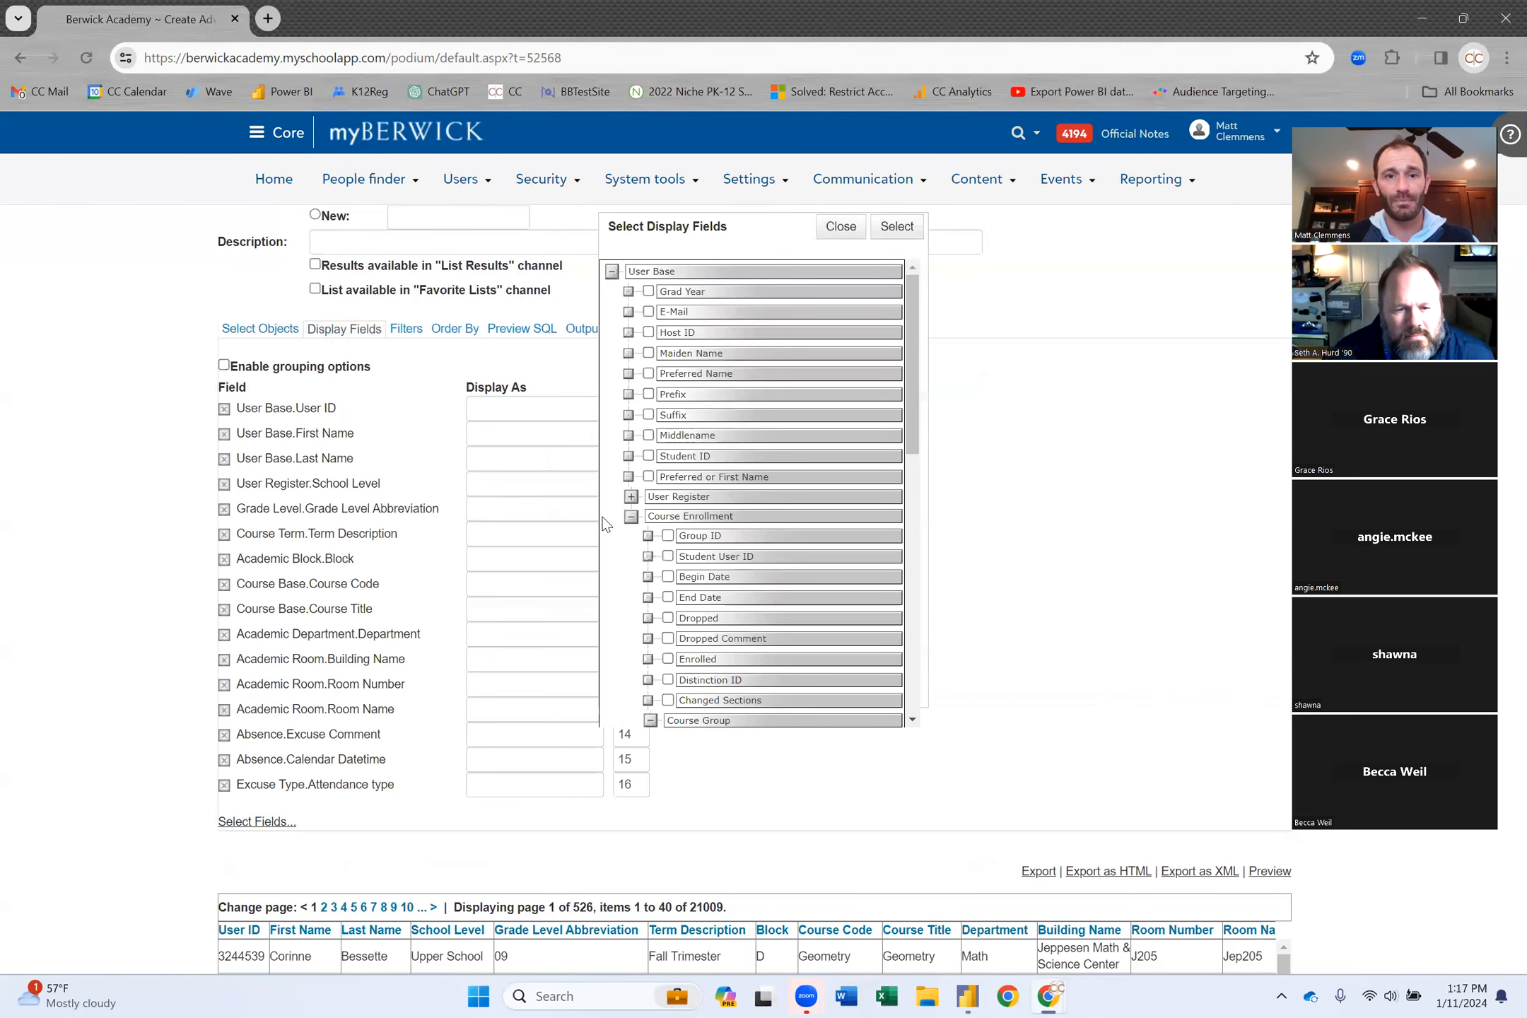
scroll(707, 545, "down", 5)
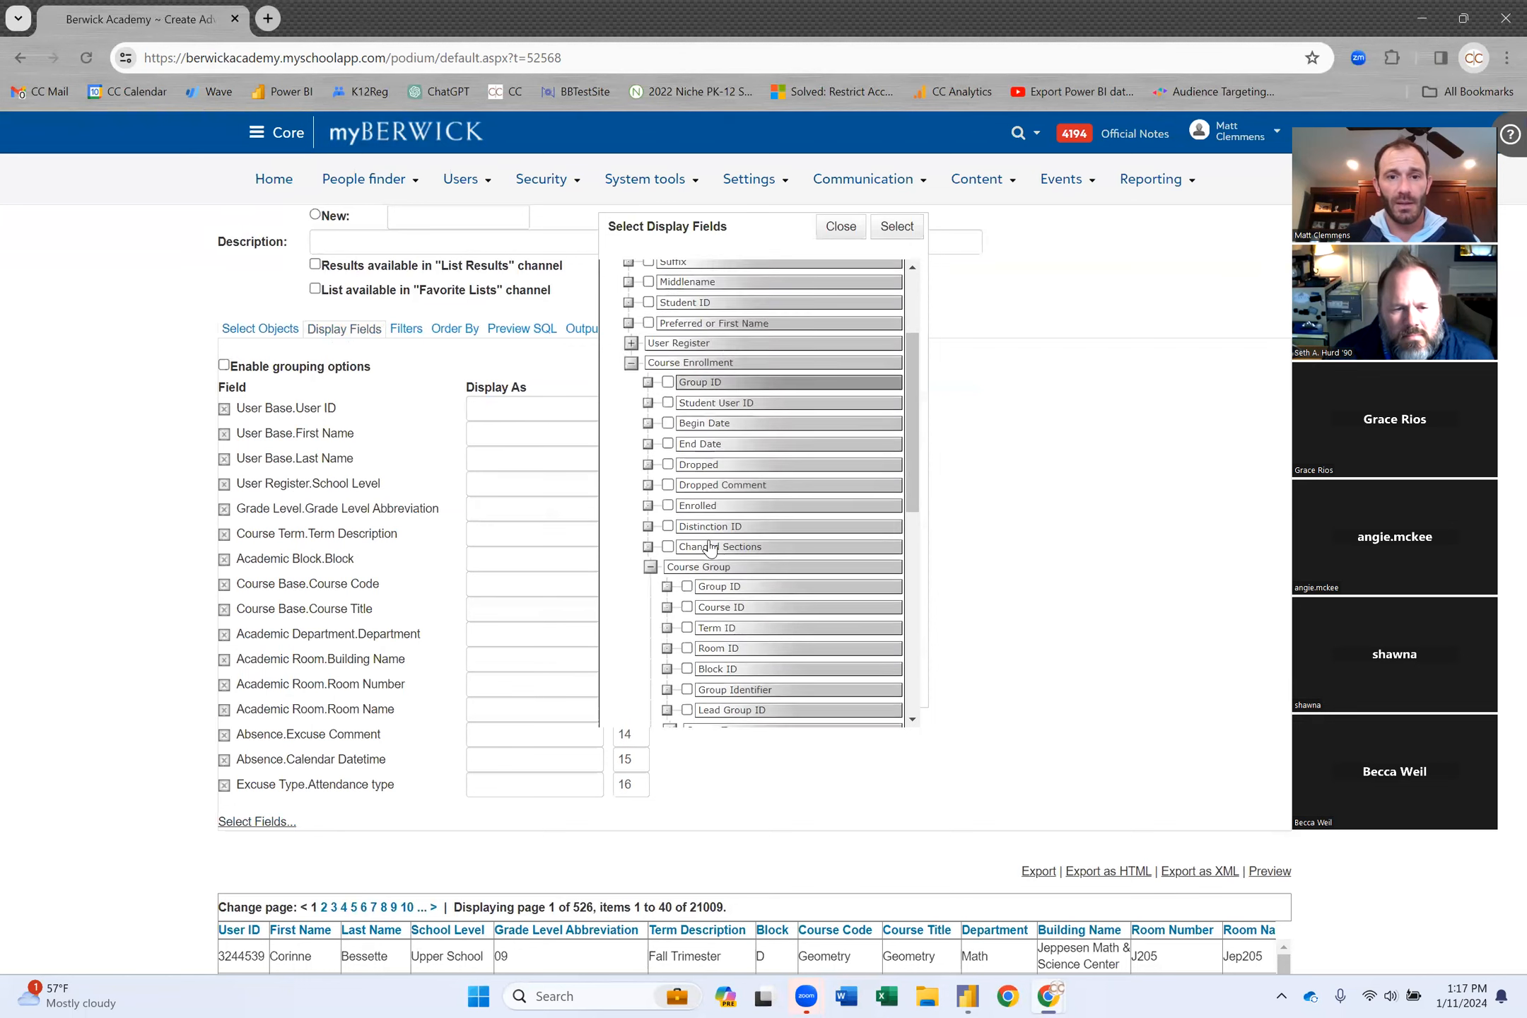
scroll(709, 548, "down", 3)
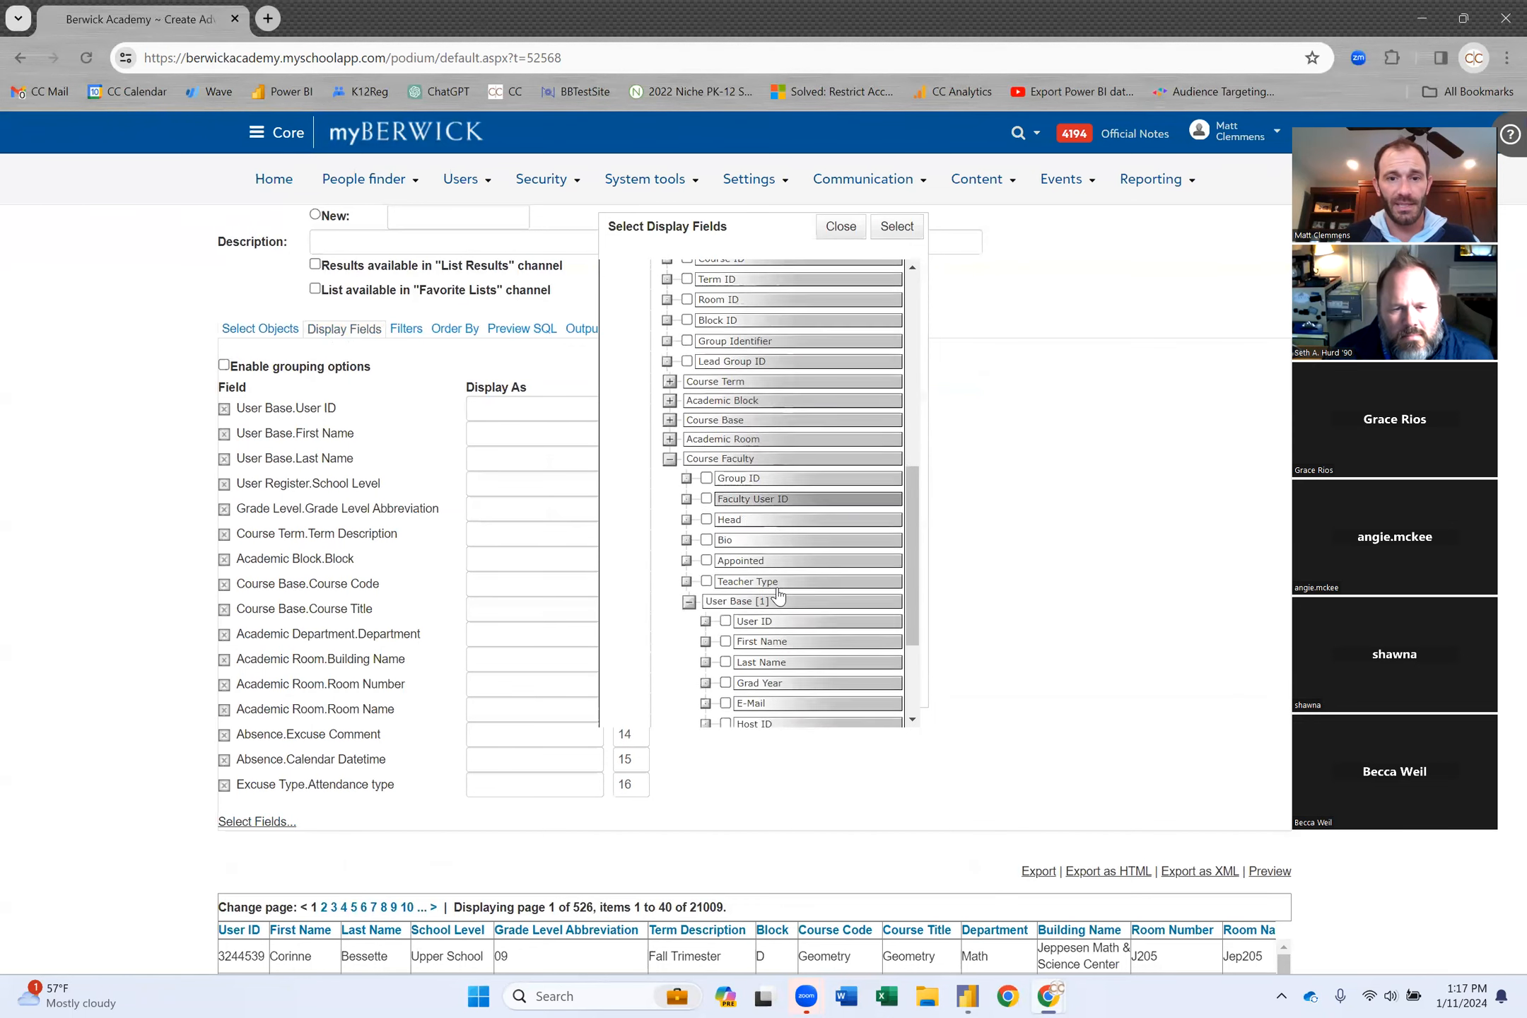
left_click(725, 515)
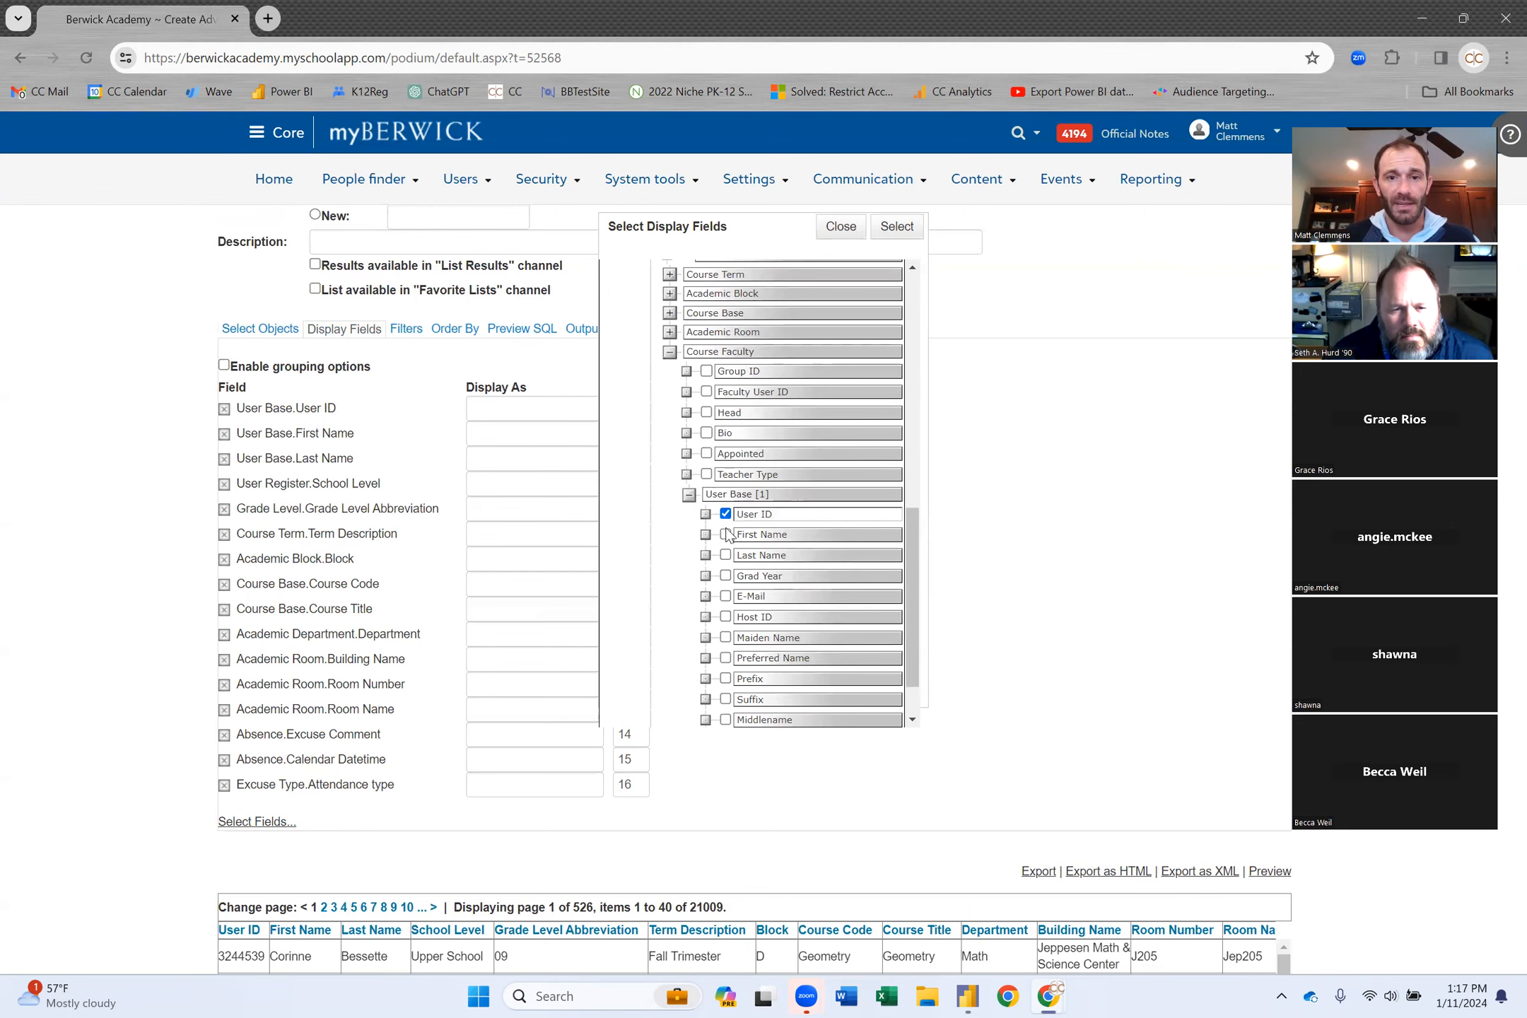
left_click(725, 535)
left_click(726, 556)
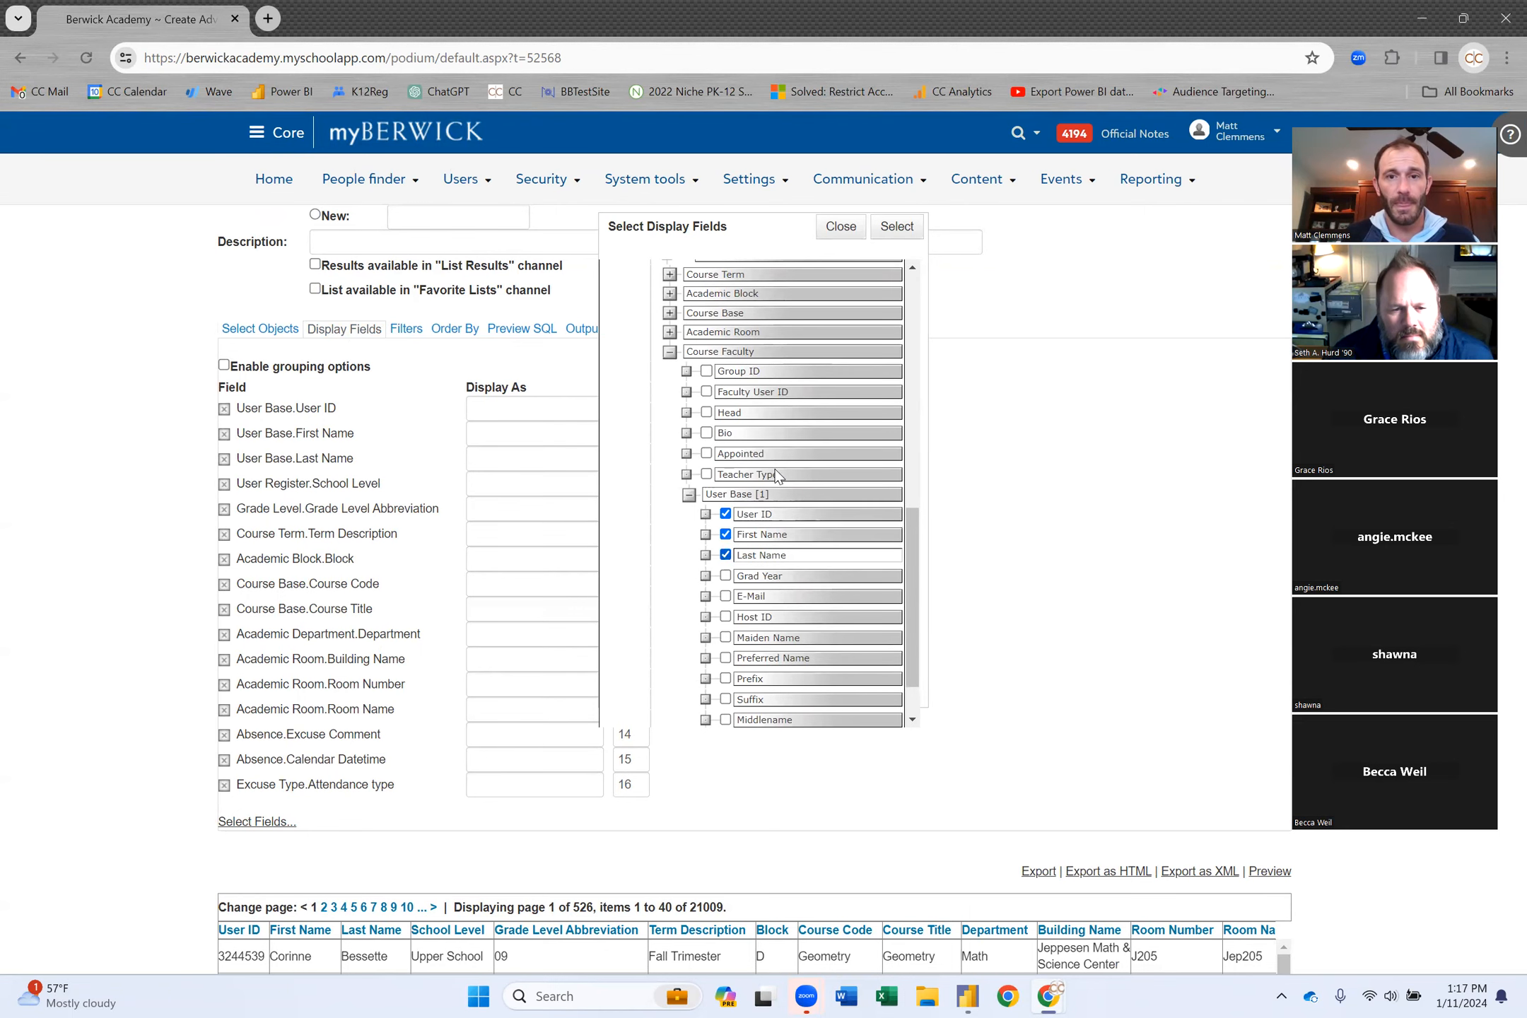
left_click(898, 226)
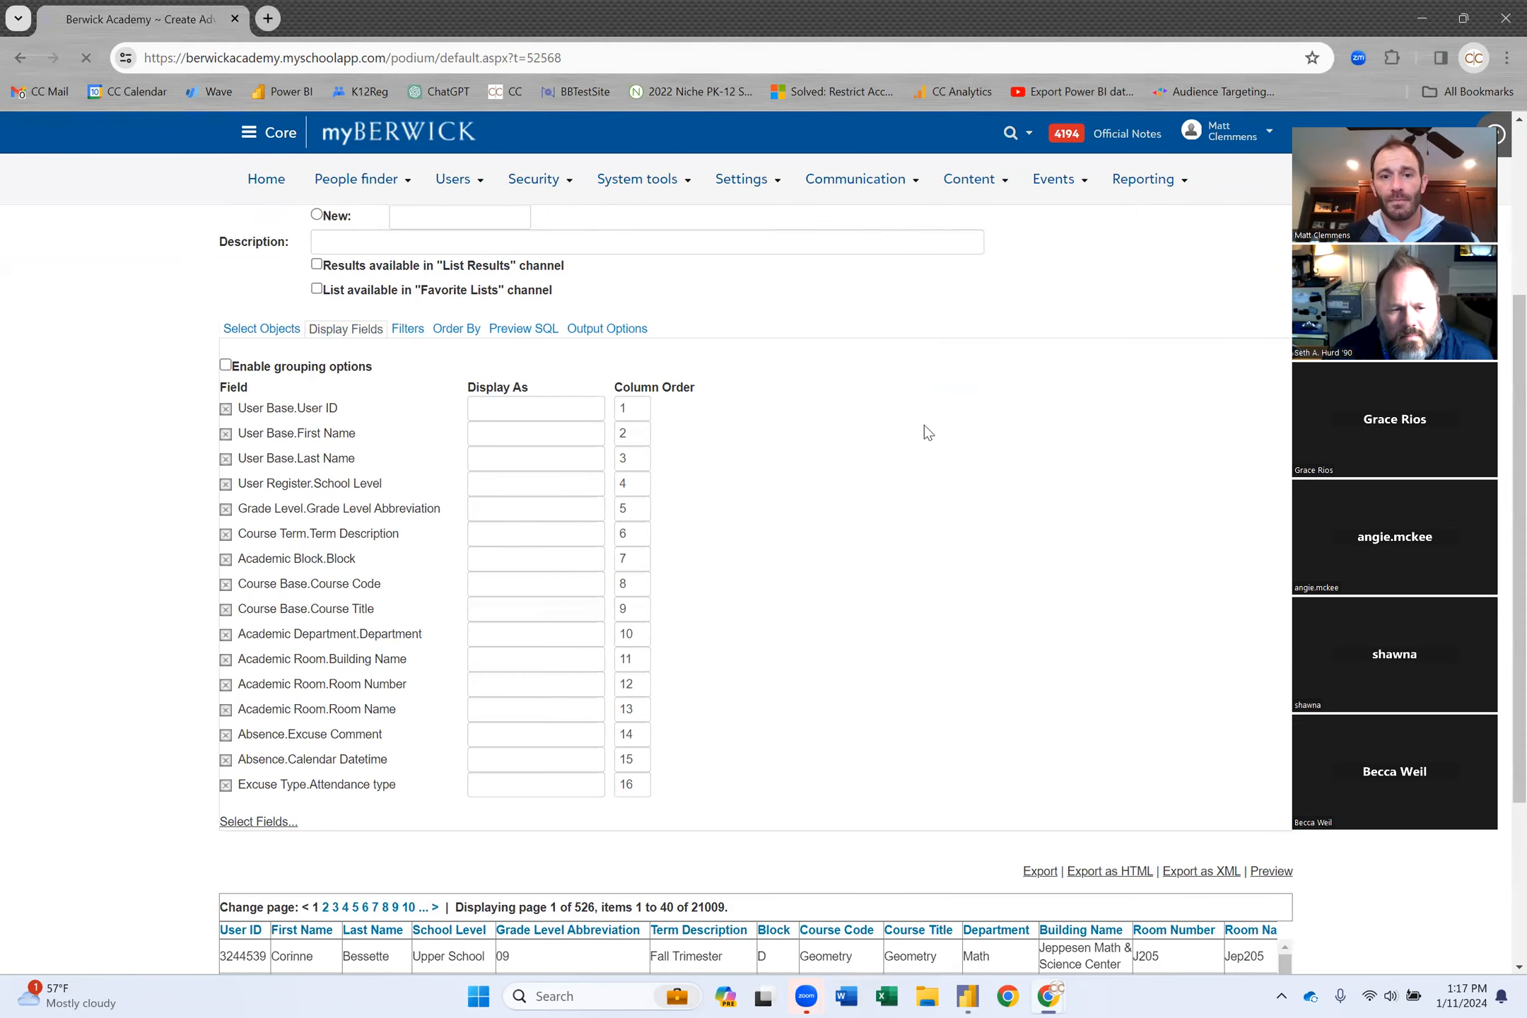
scroll(960, 676, "down", 4)
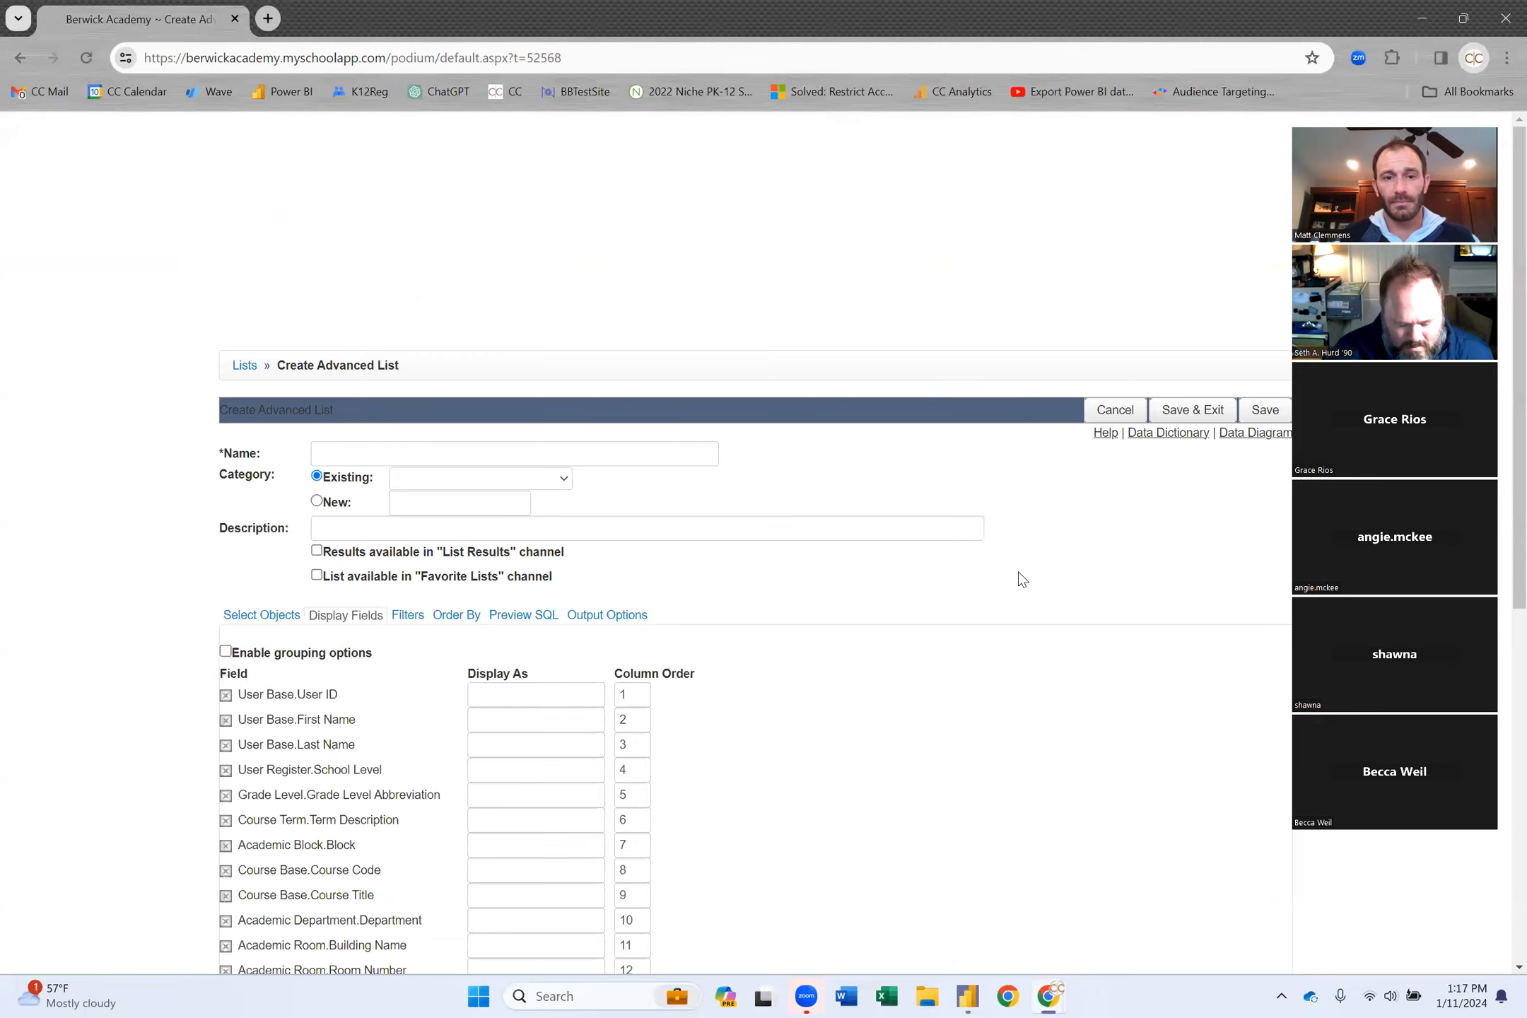
scroll(1018, 579, "down", 7)
scroll(969, 785, "right", 5)
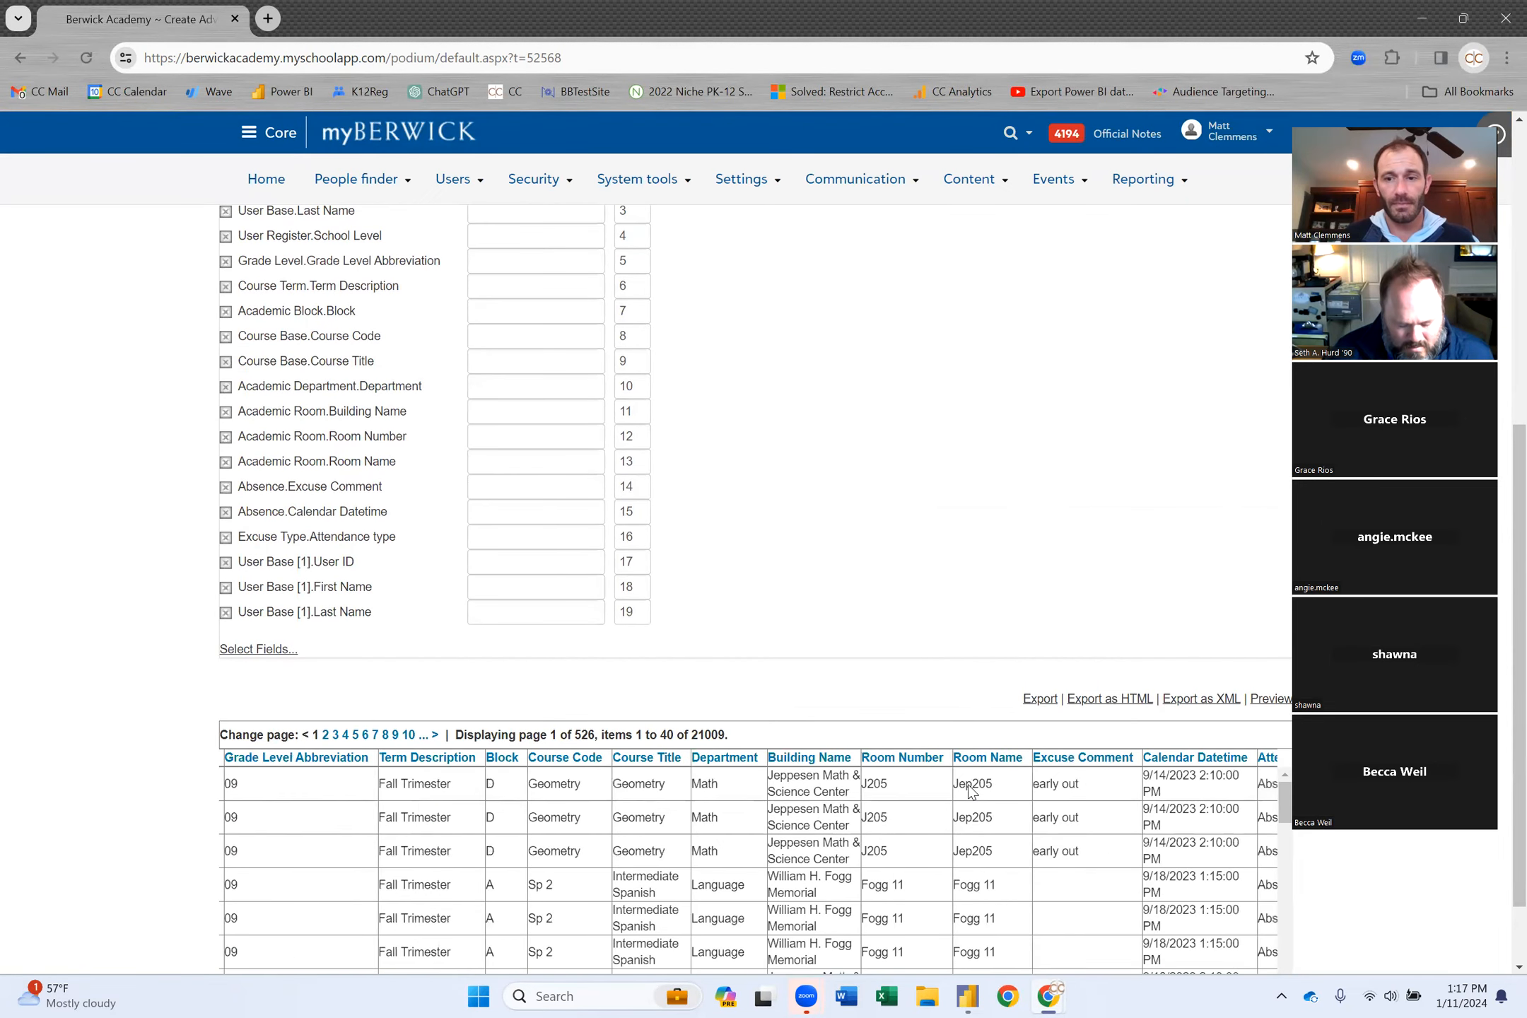
scroll(969, 785, "right", 2)
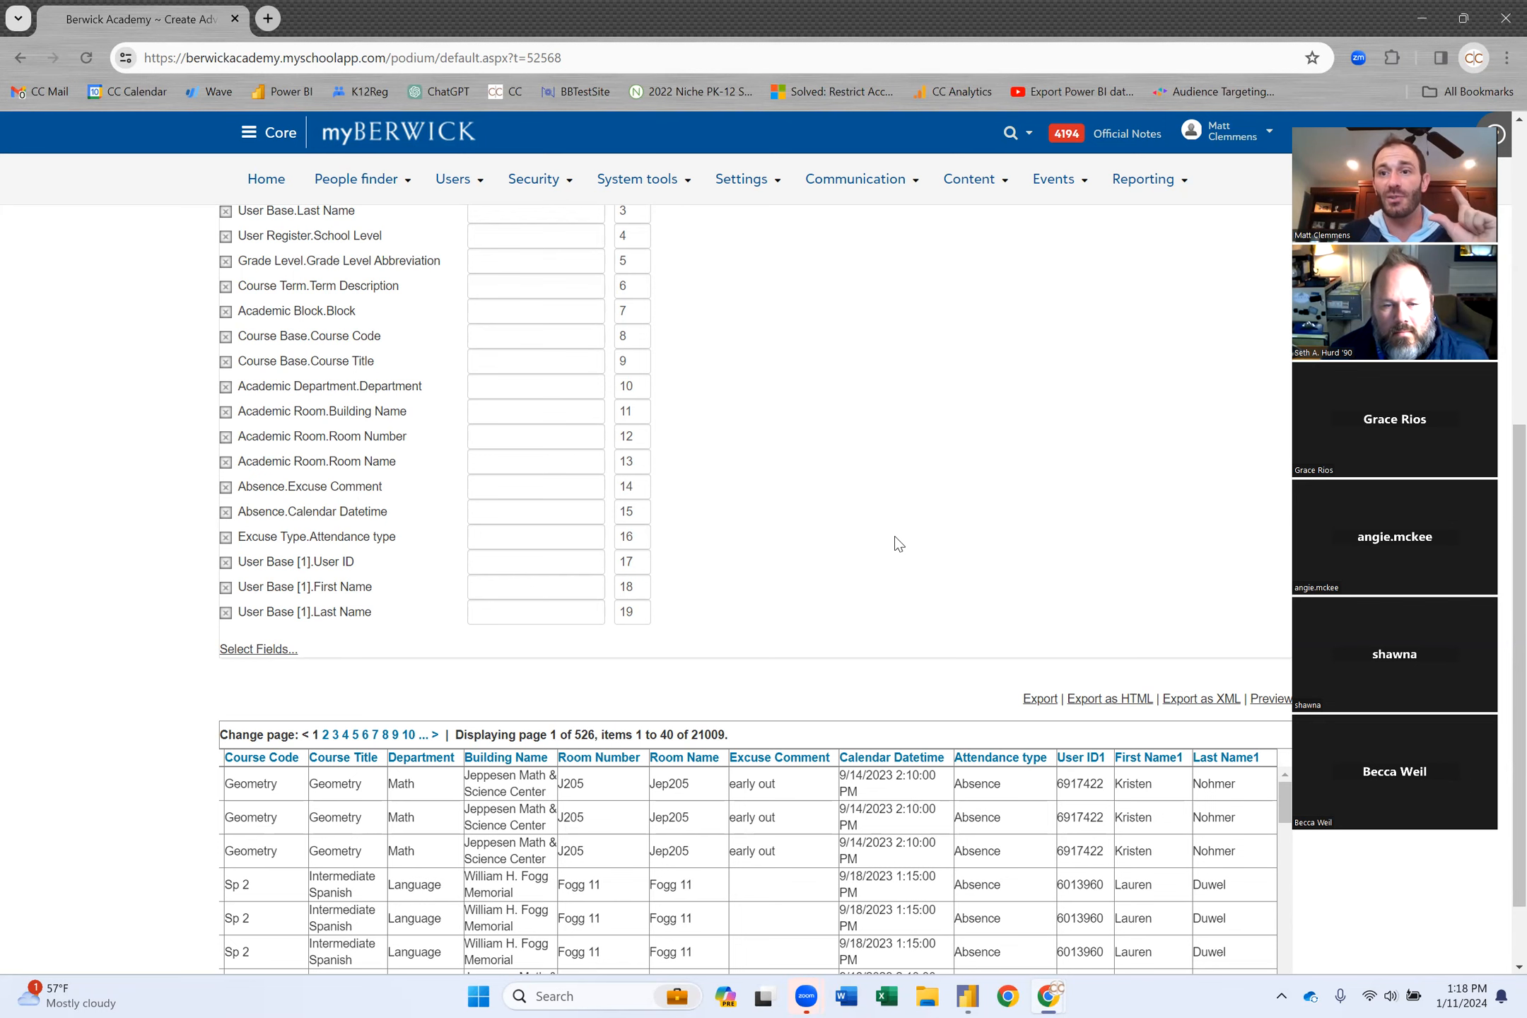
scroll(847, 491, "up", 8)
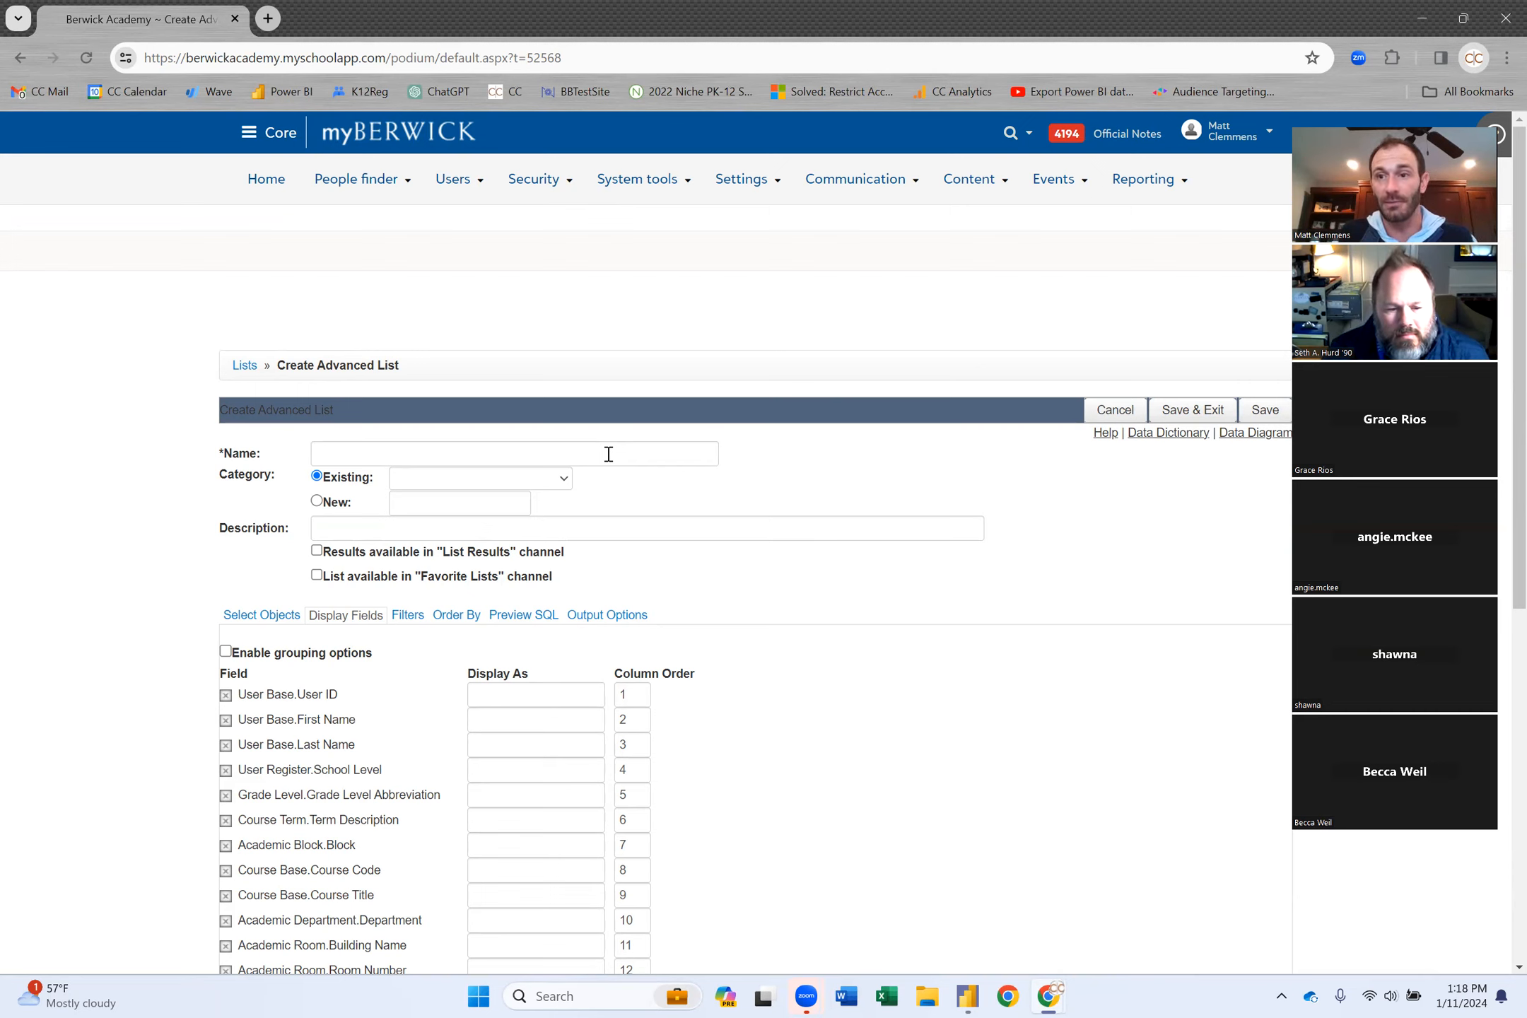
Name the list 'Academic Attendance 23-24 -' and save it.
left_click(450, 453)
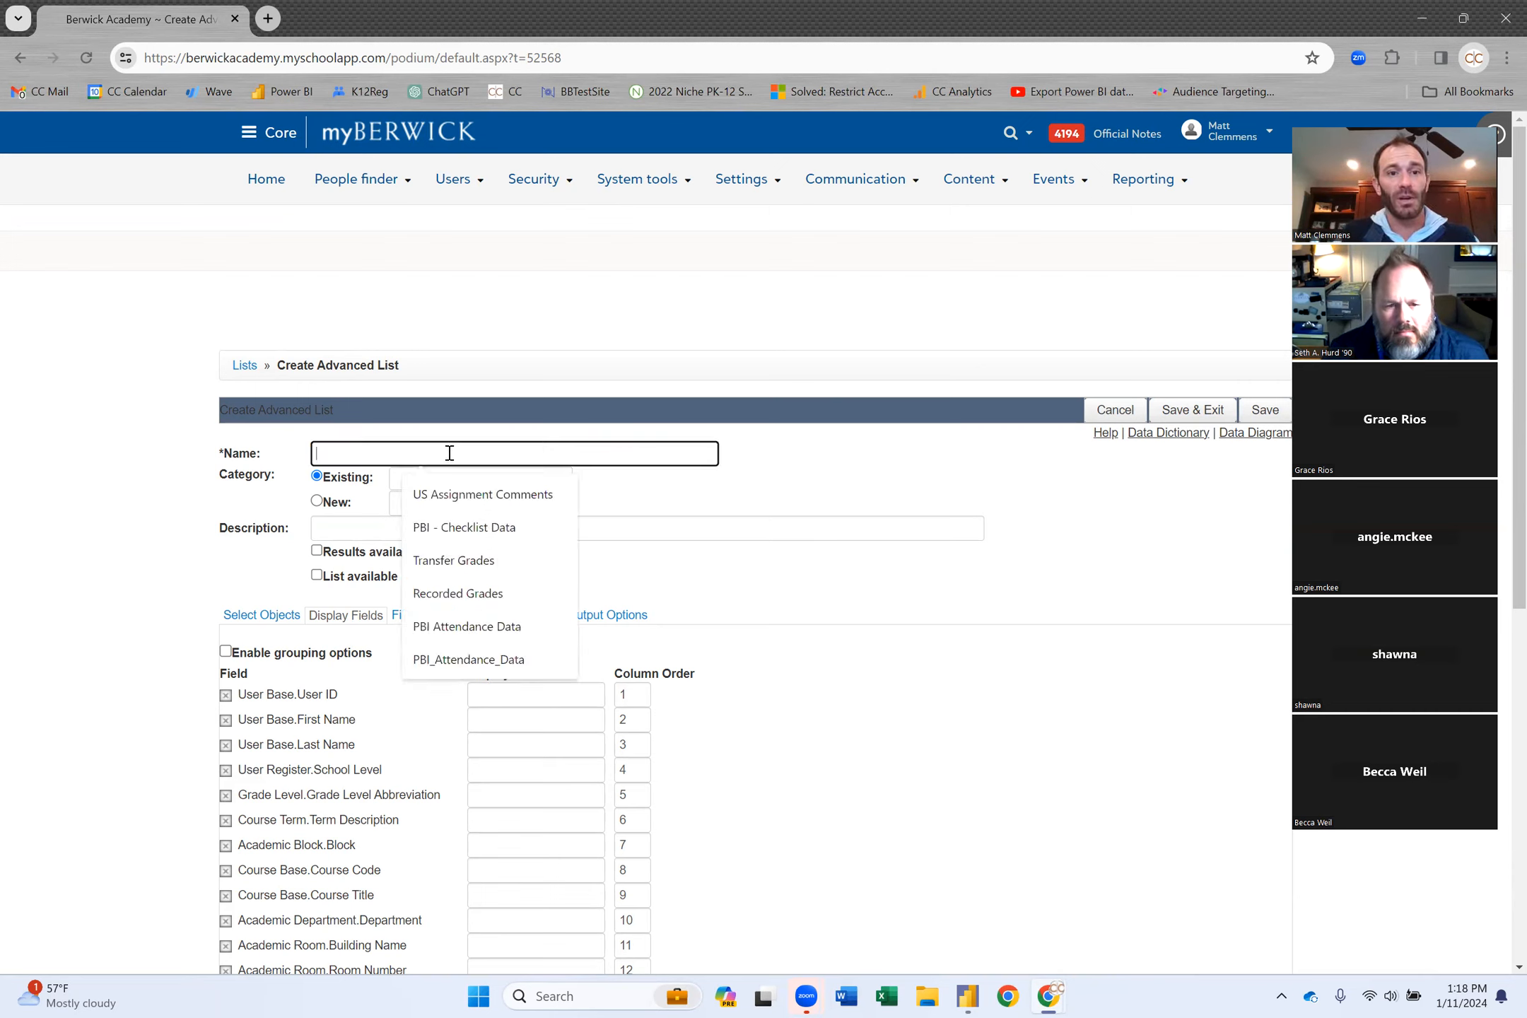
type("Academic")
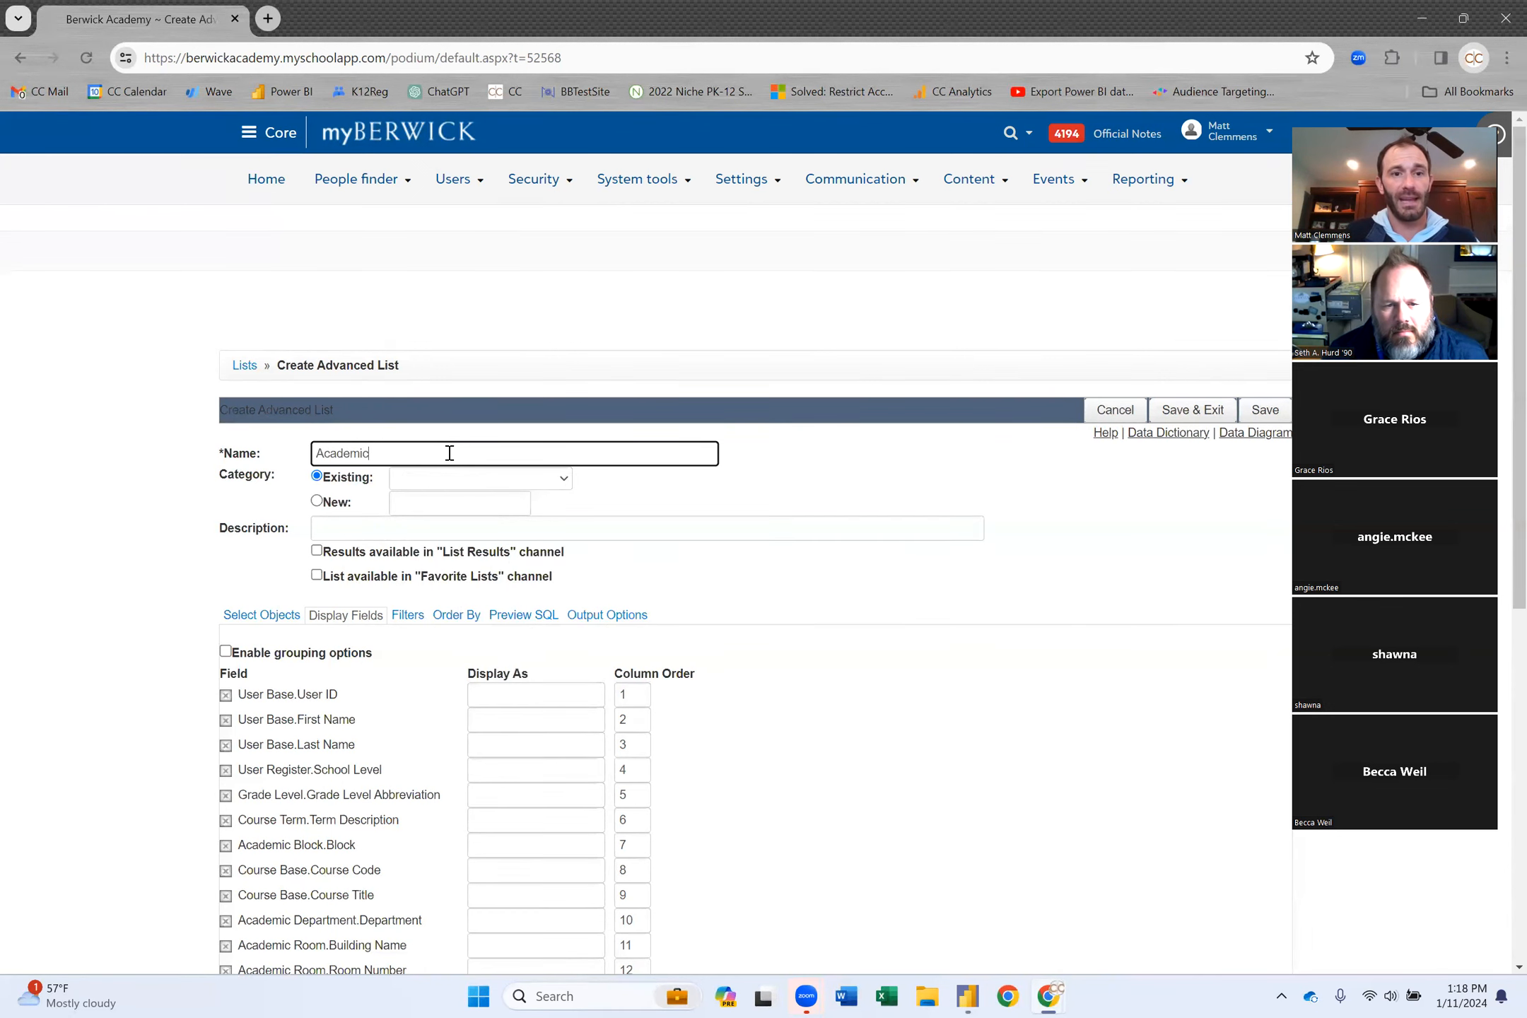
type(" Attend")
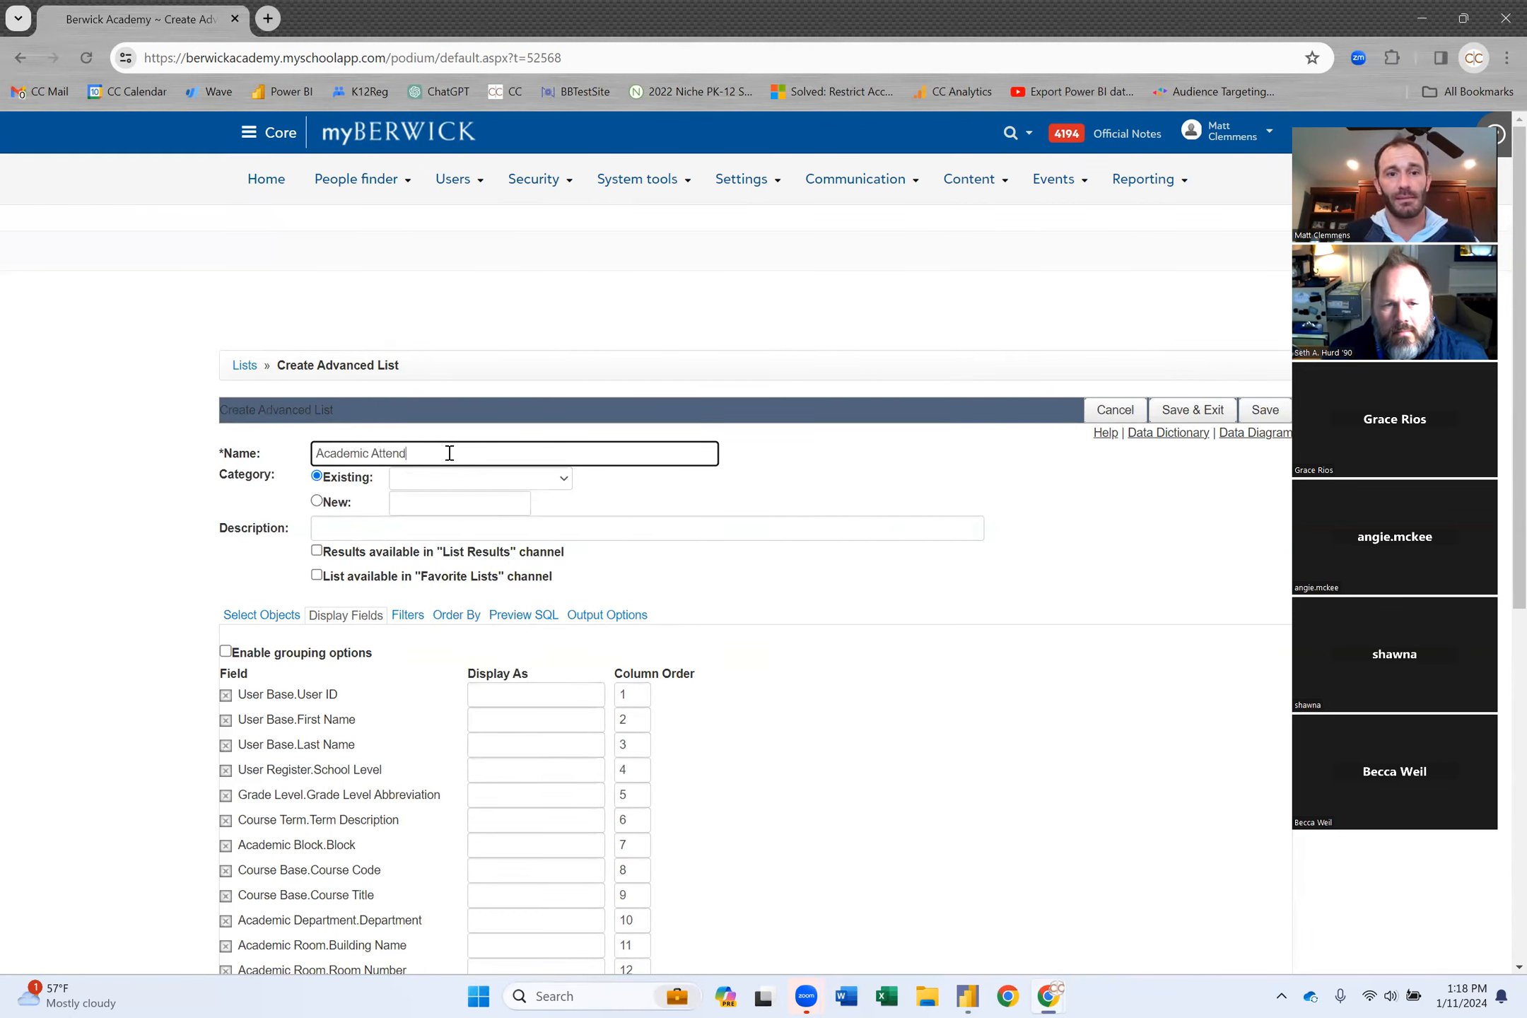
type("ance 23-24 -")
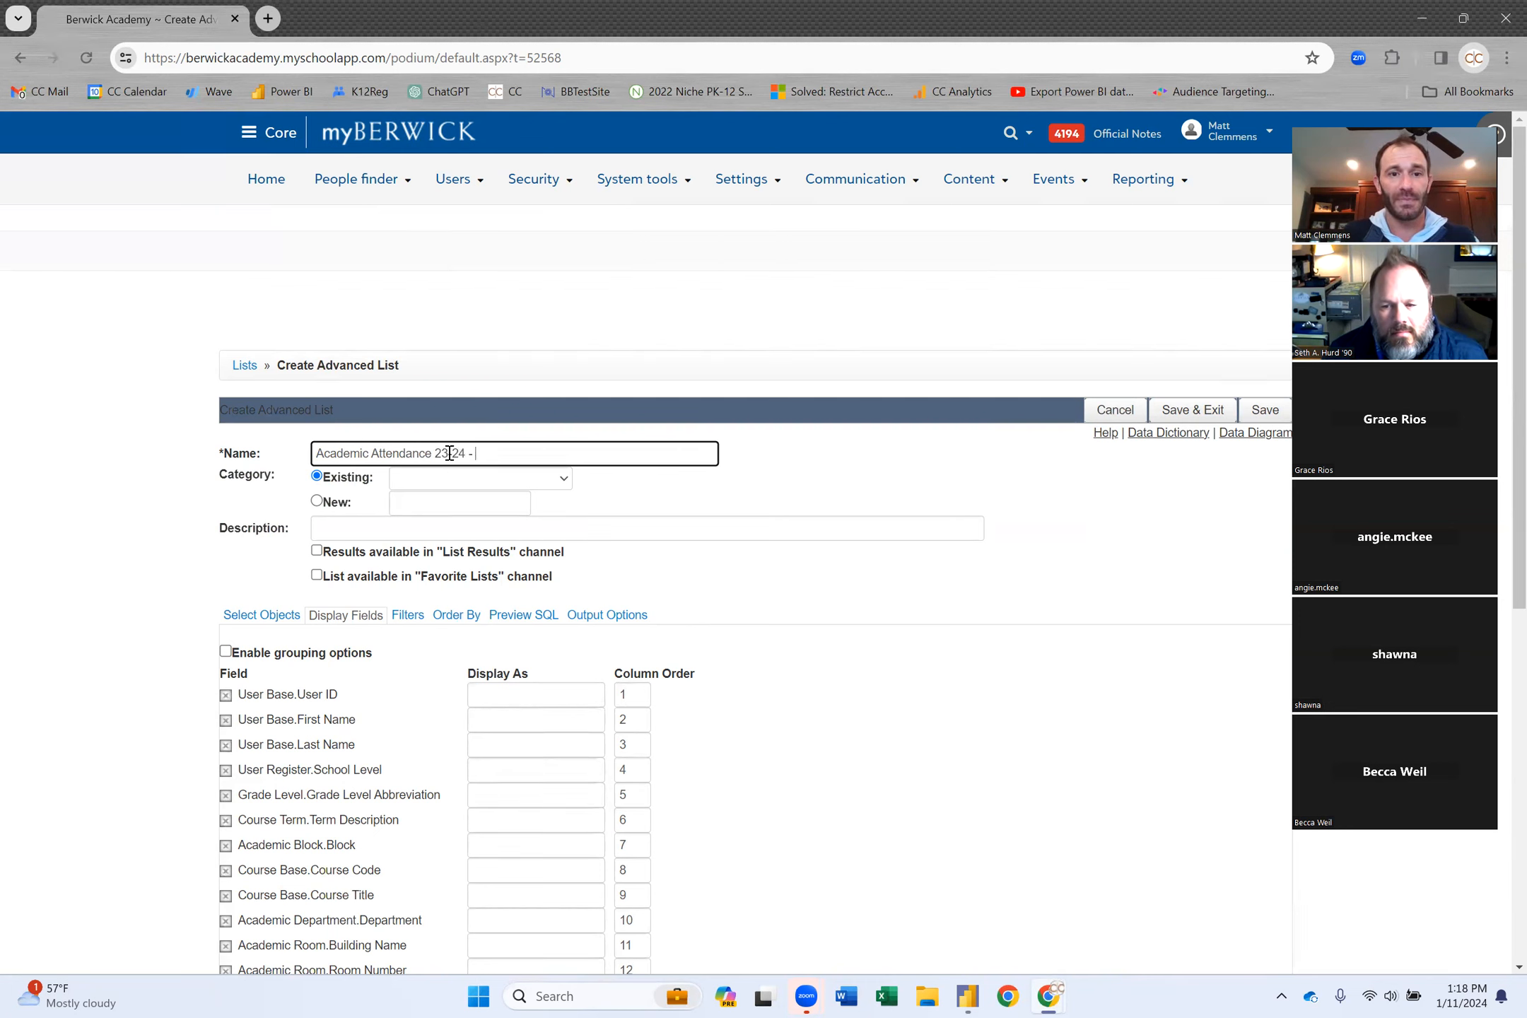
left_click(1192, 412)
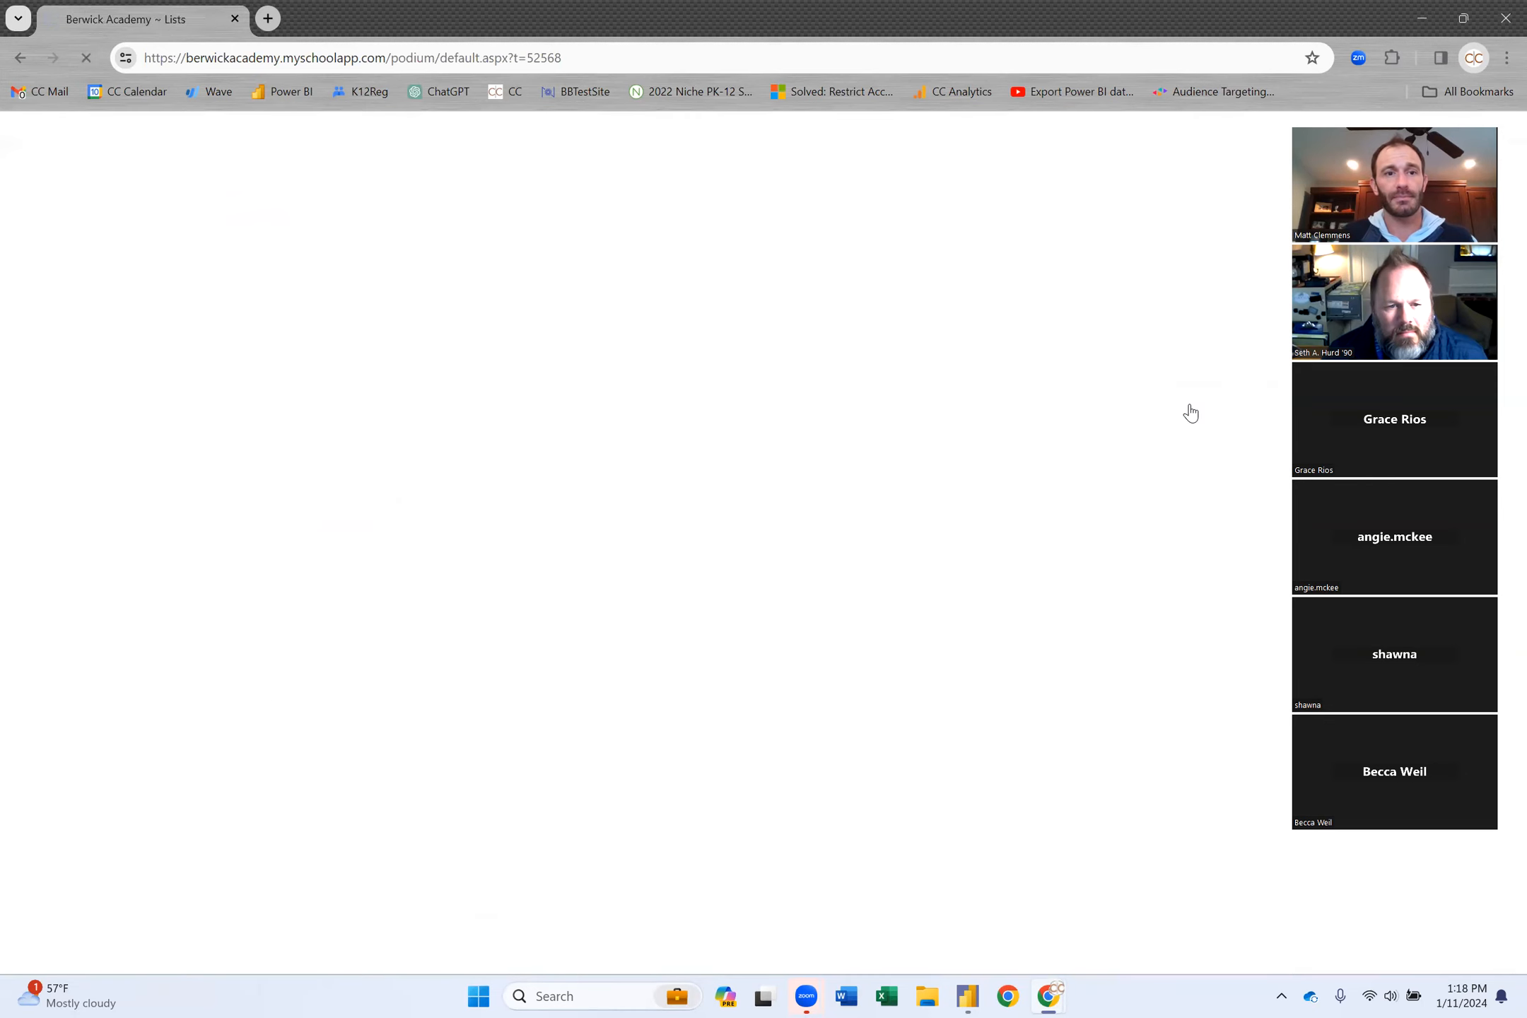
Search the lists for 'aca' and copy List ID 154588.
left_click(890, 394)
type("aca")
key("Return")
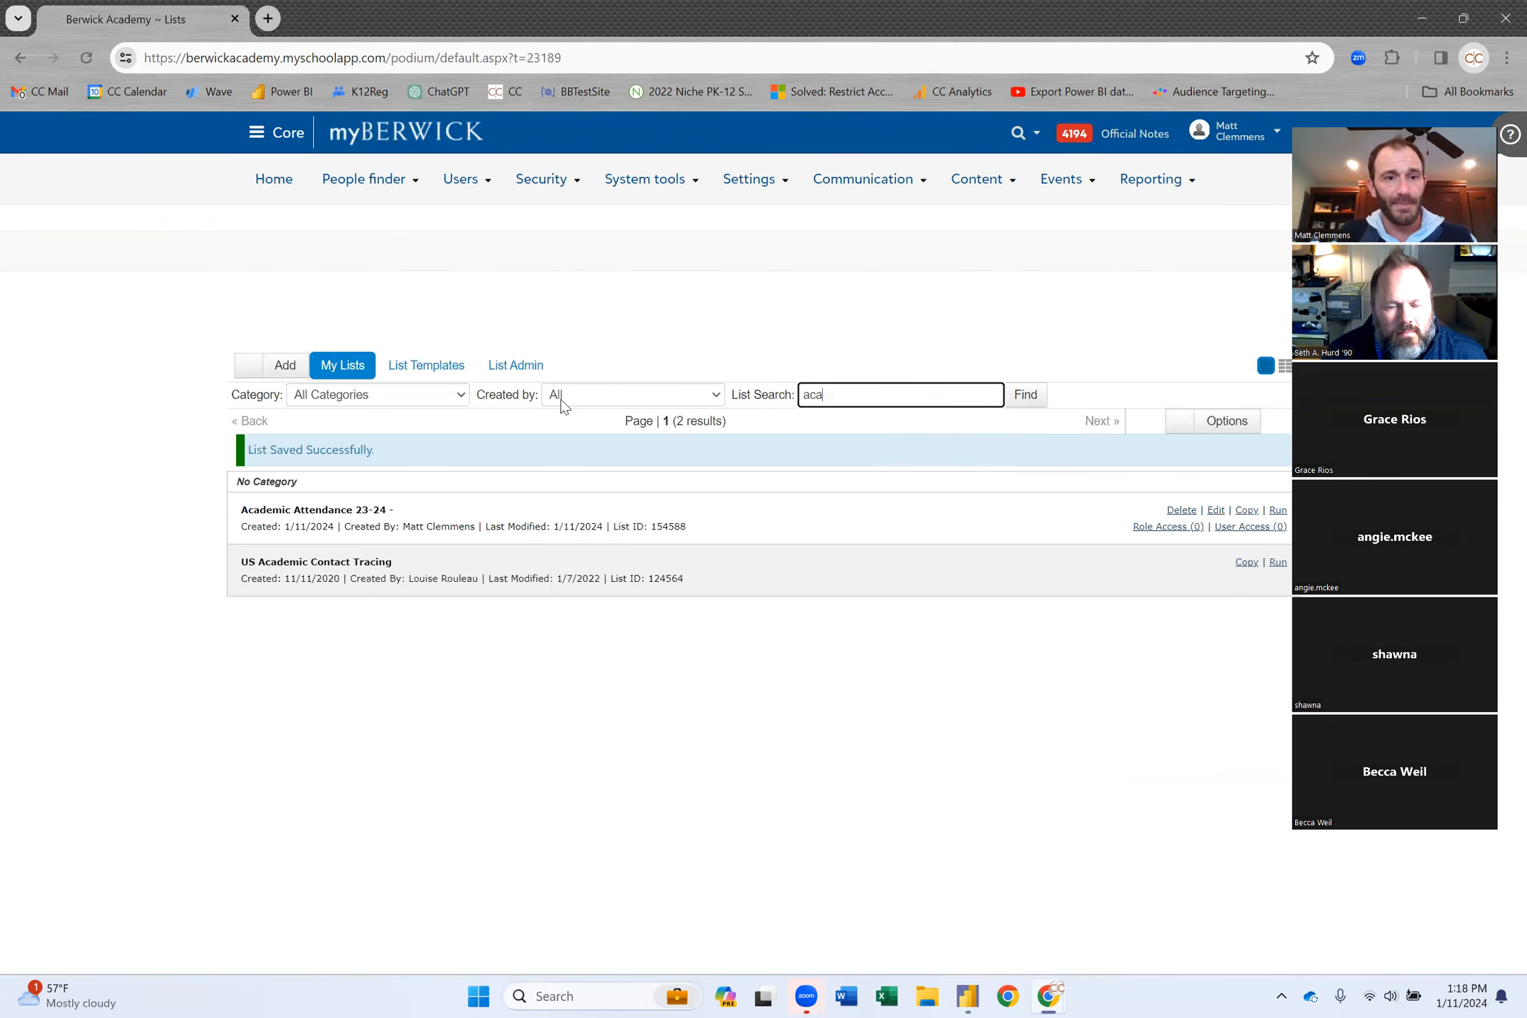
double_click(670, 526)
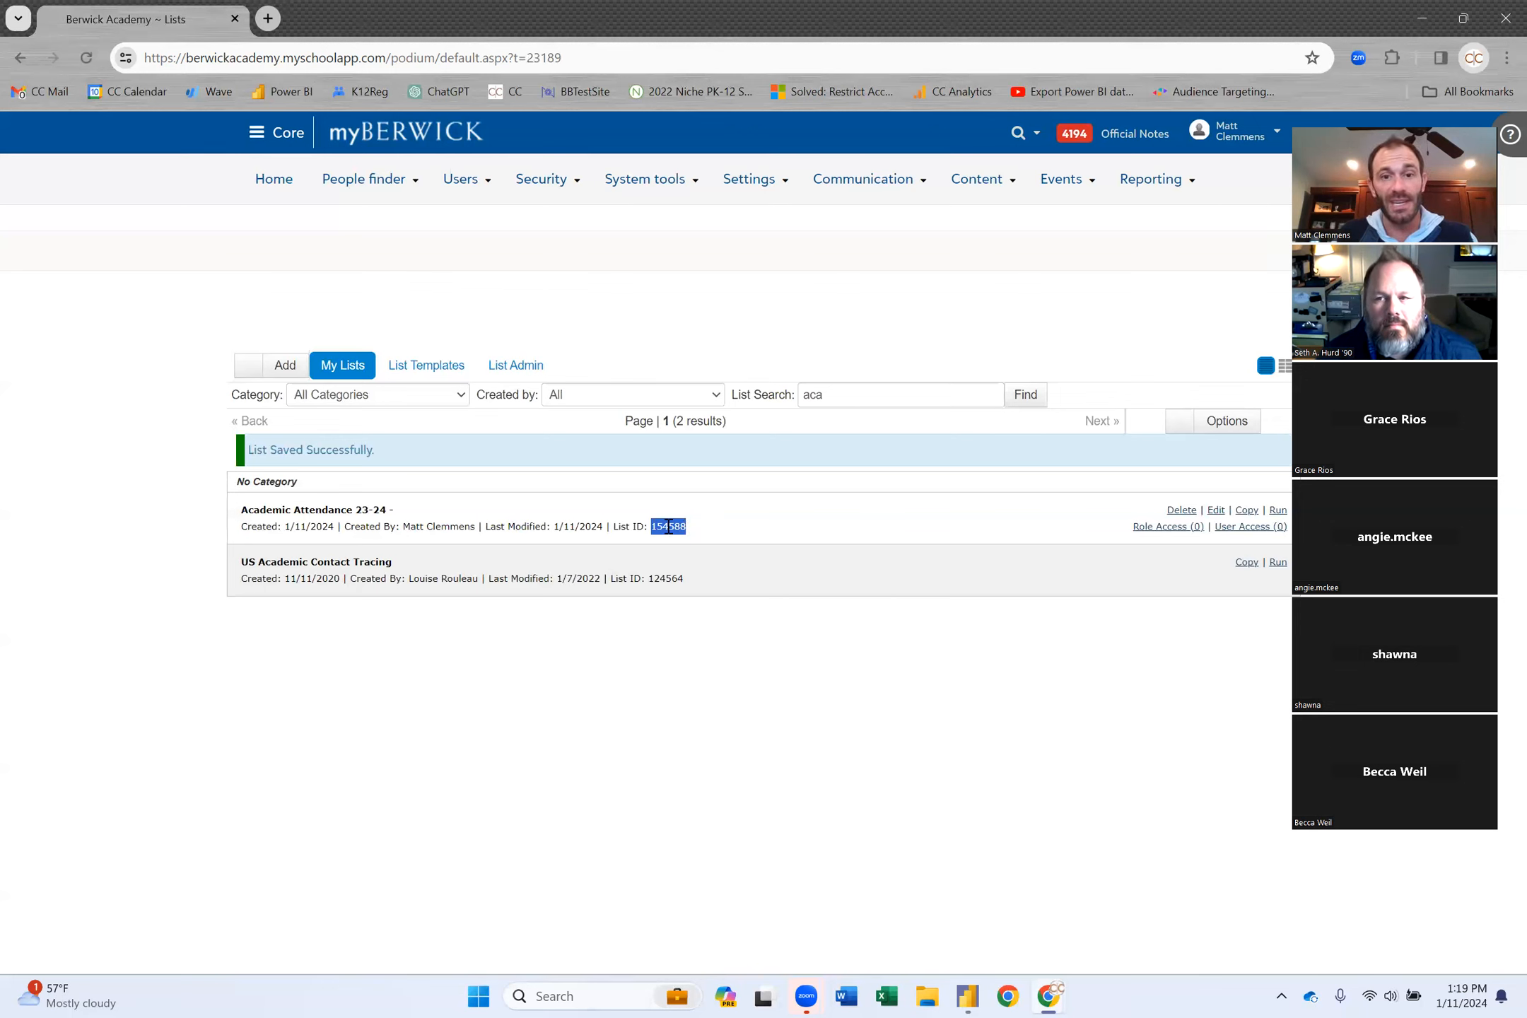
right_click(668, 527)
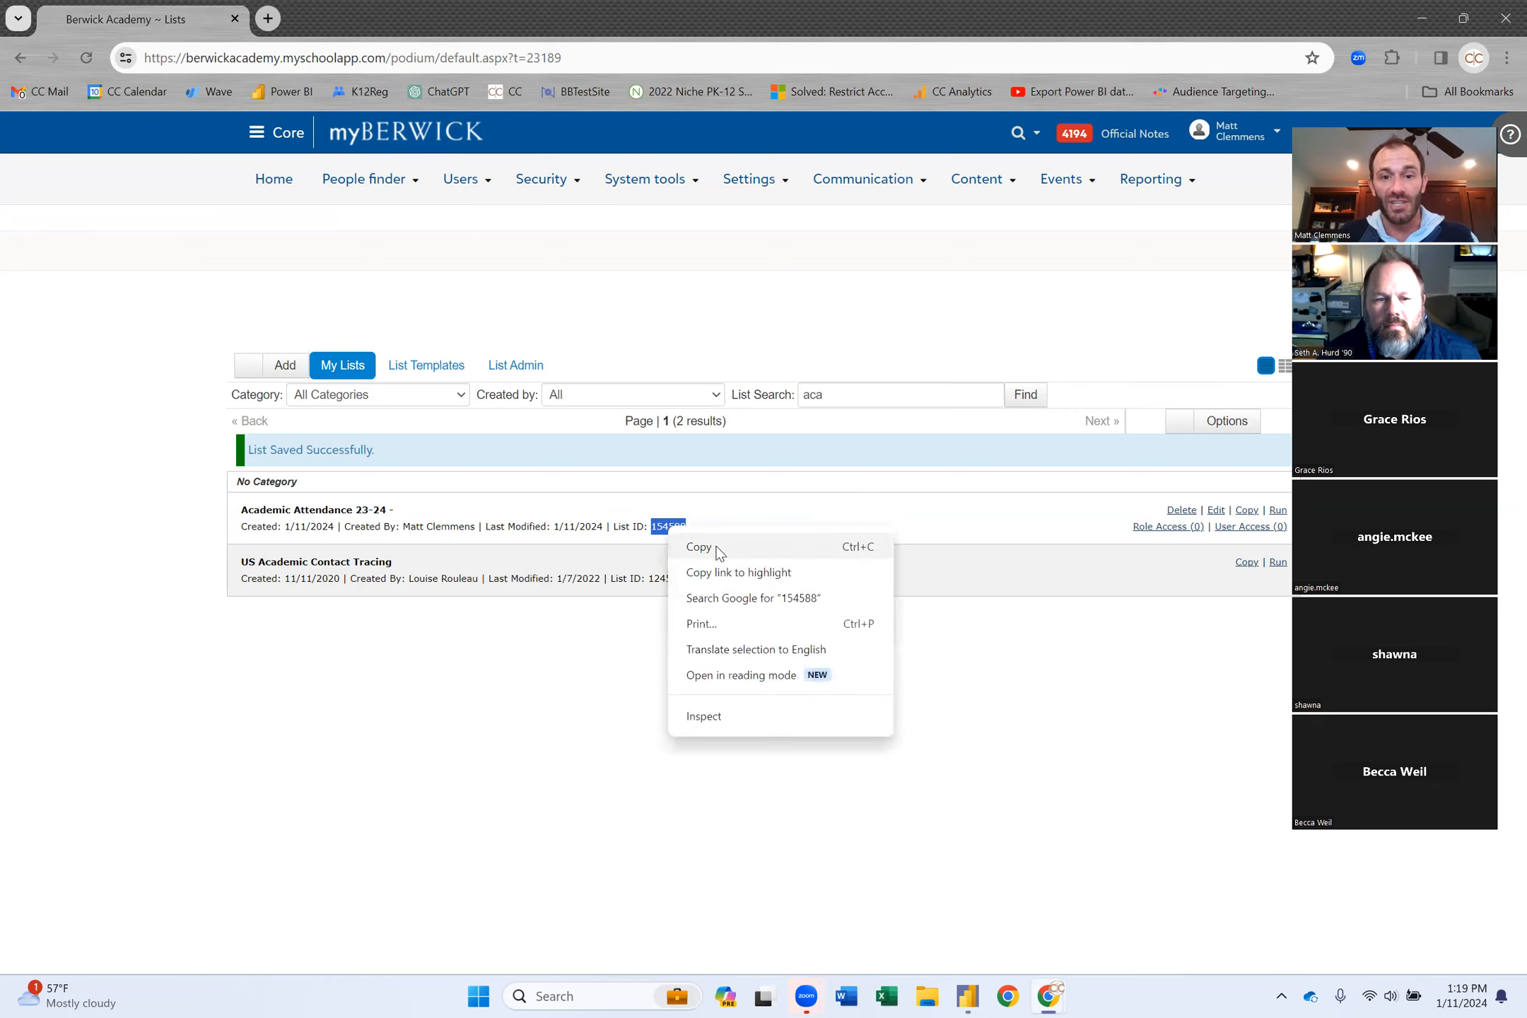
left_click(714, 545)
Append the ID to the list name, making it 'Academic Attendance 23-24 - 154588', and save.
left_click(1217, 512)
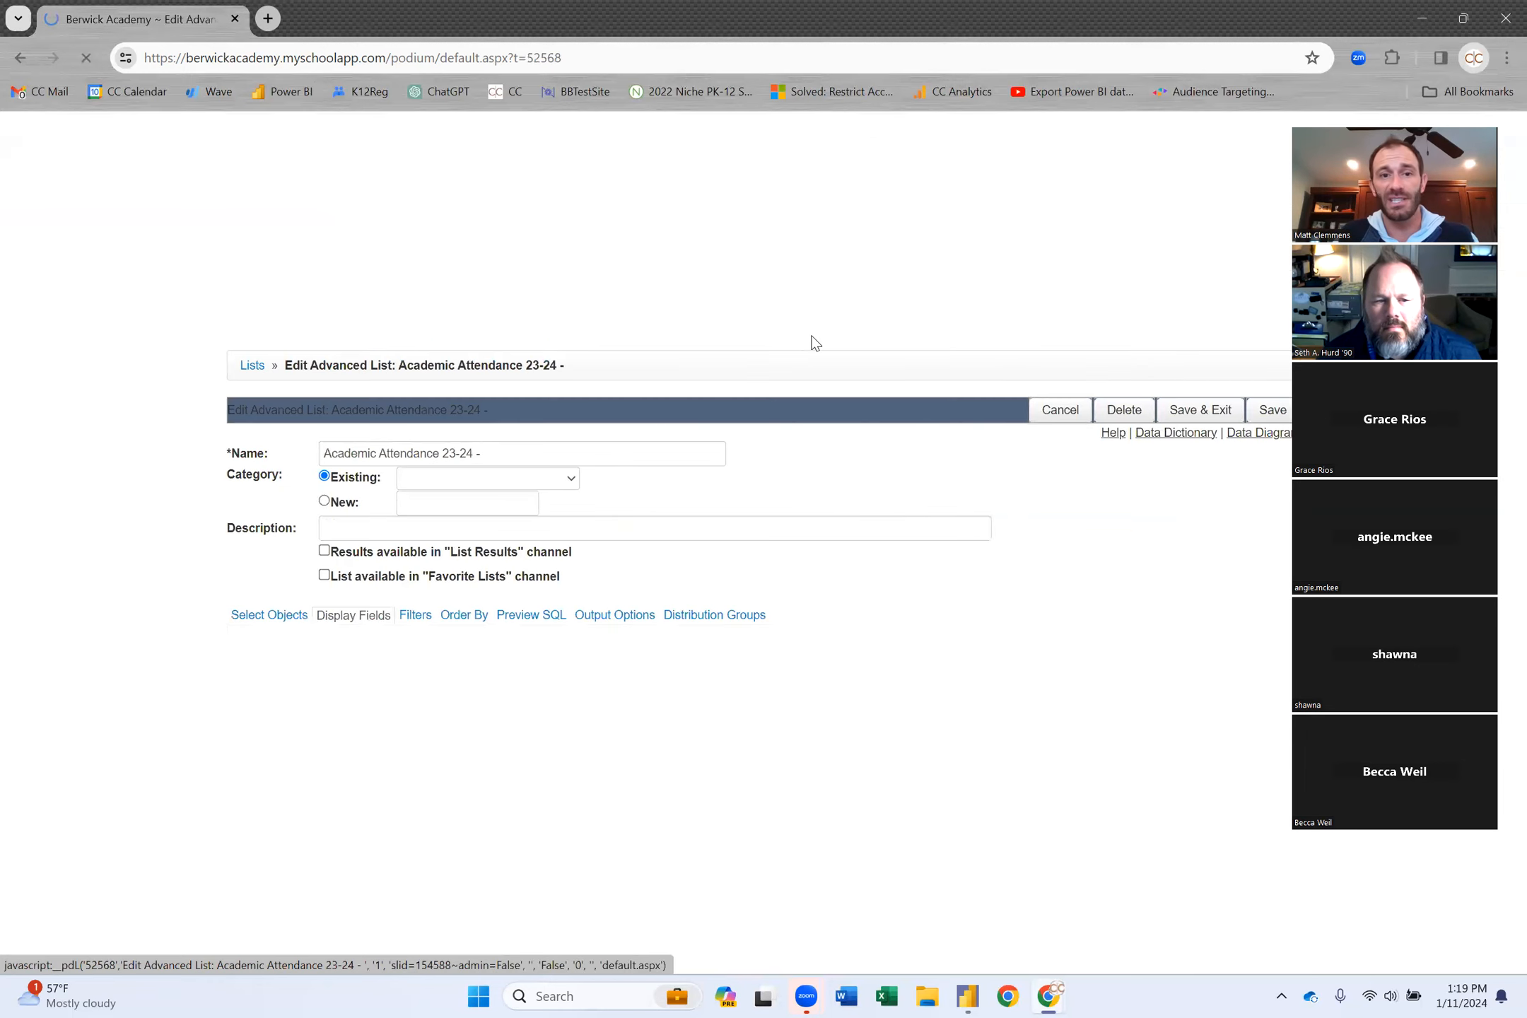
left_click(591, 451)
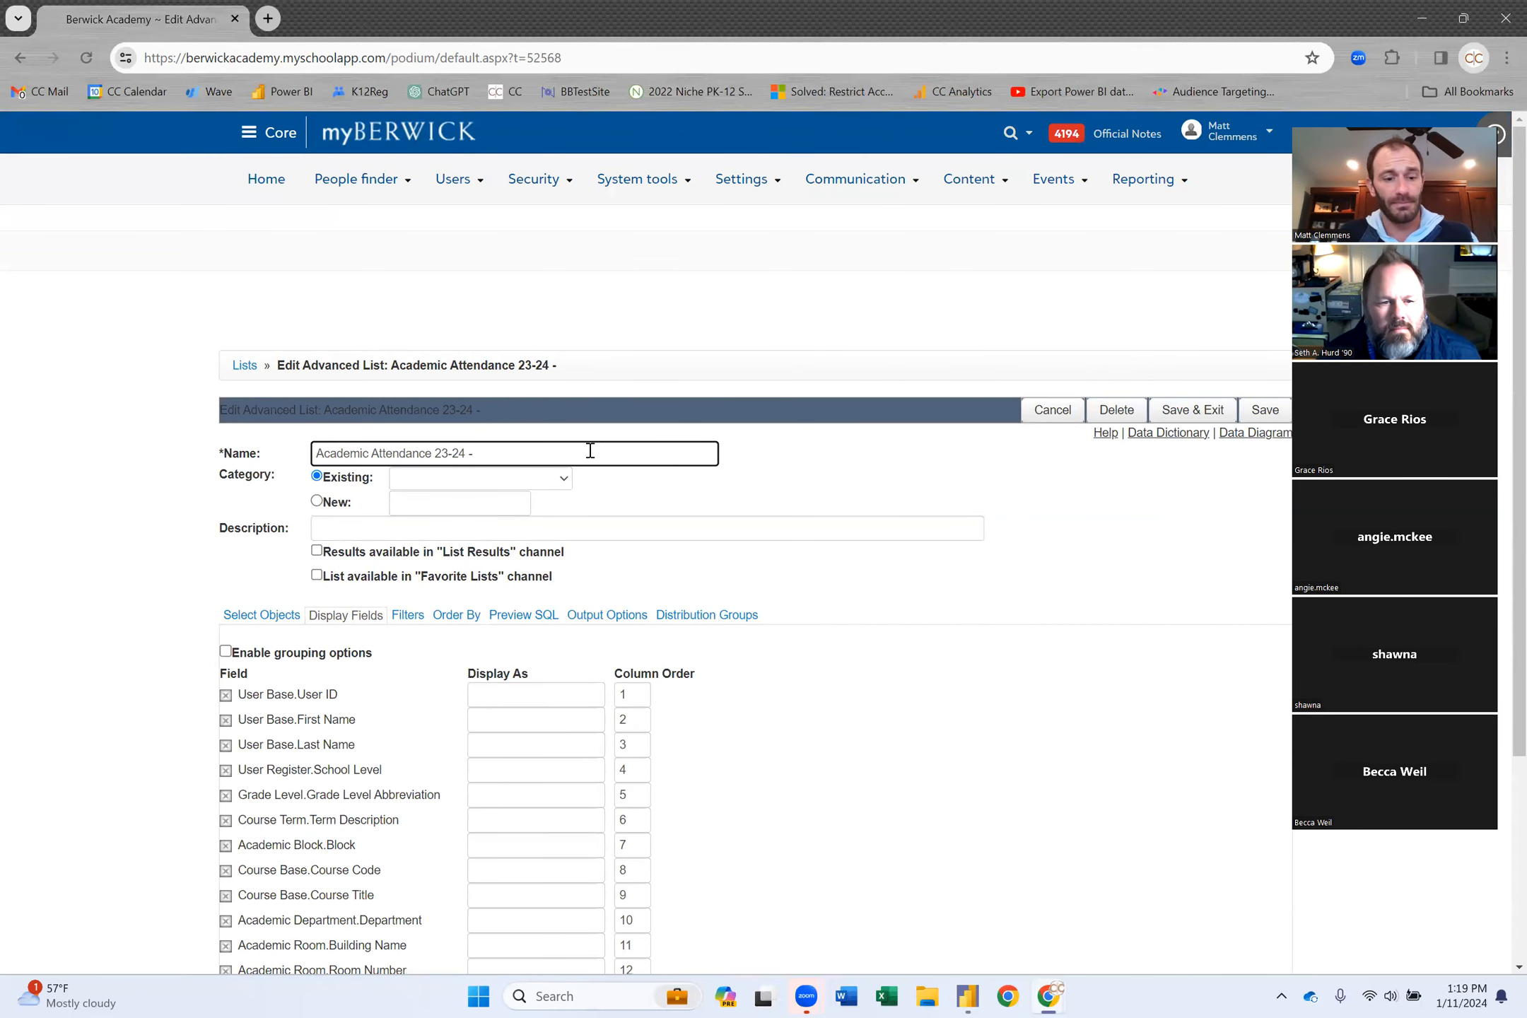
key("ctrl+v")
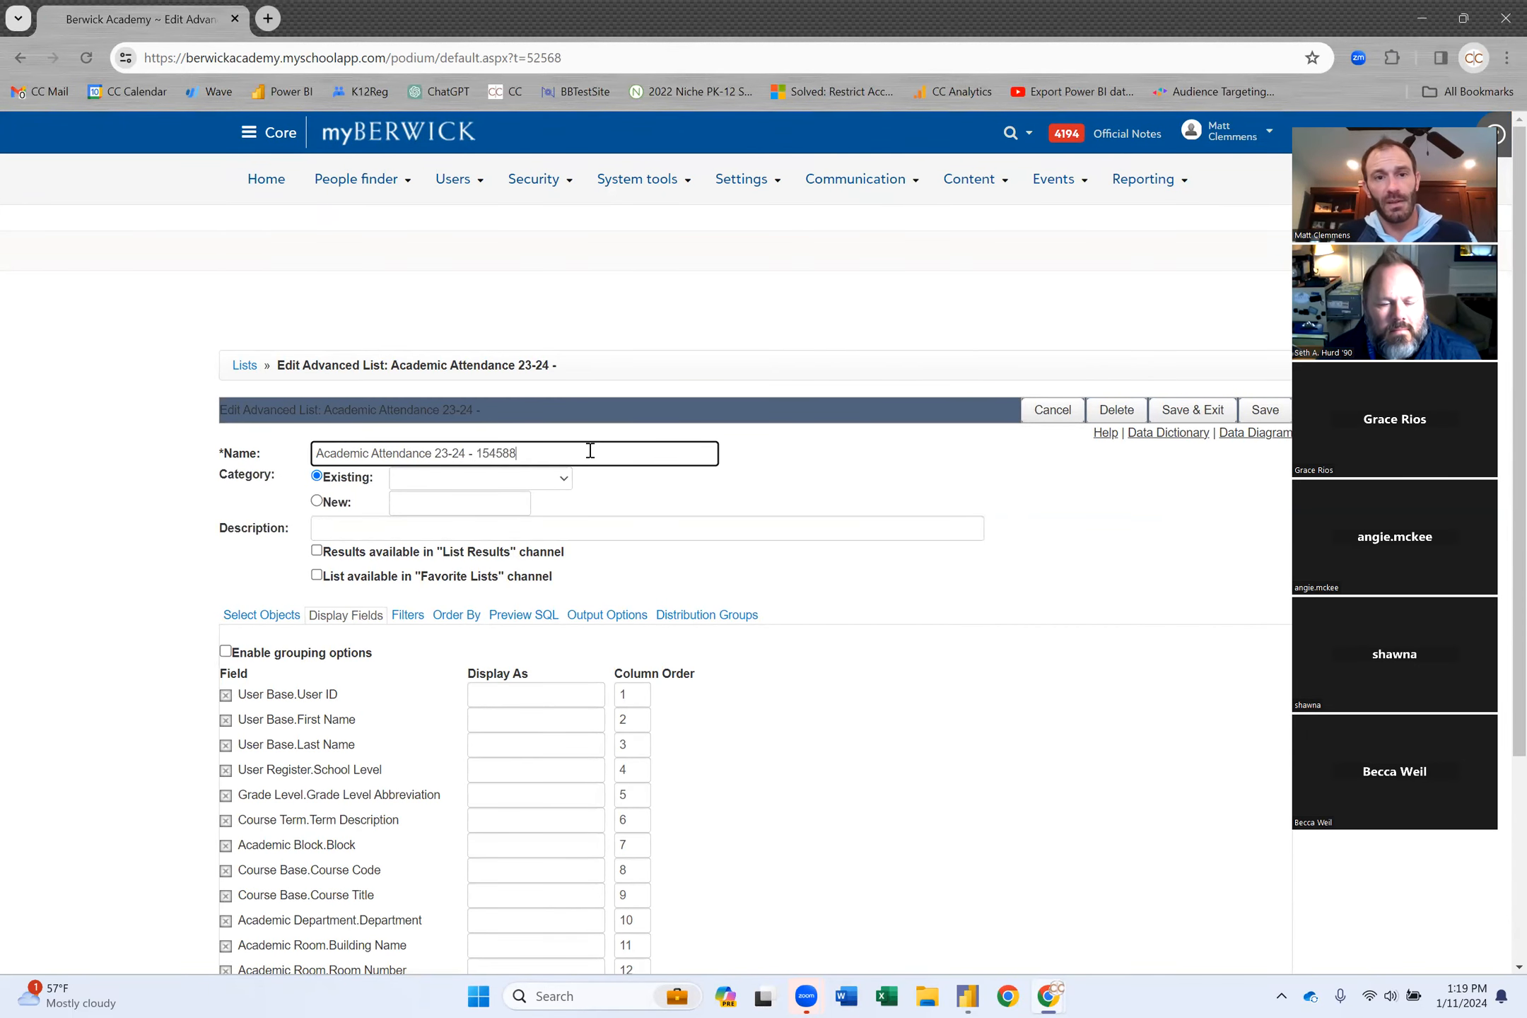
left_click(1209, 416)
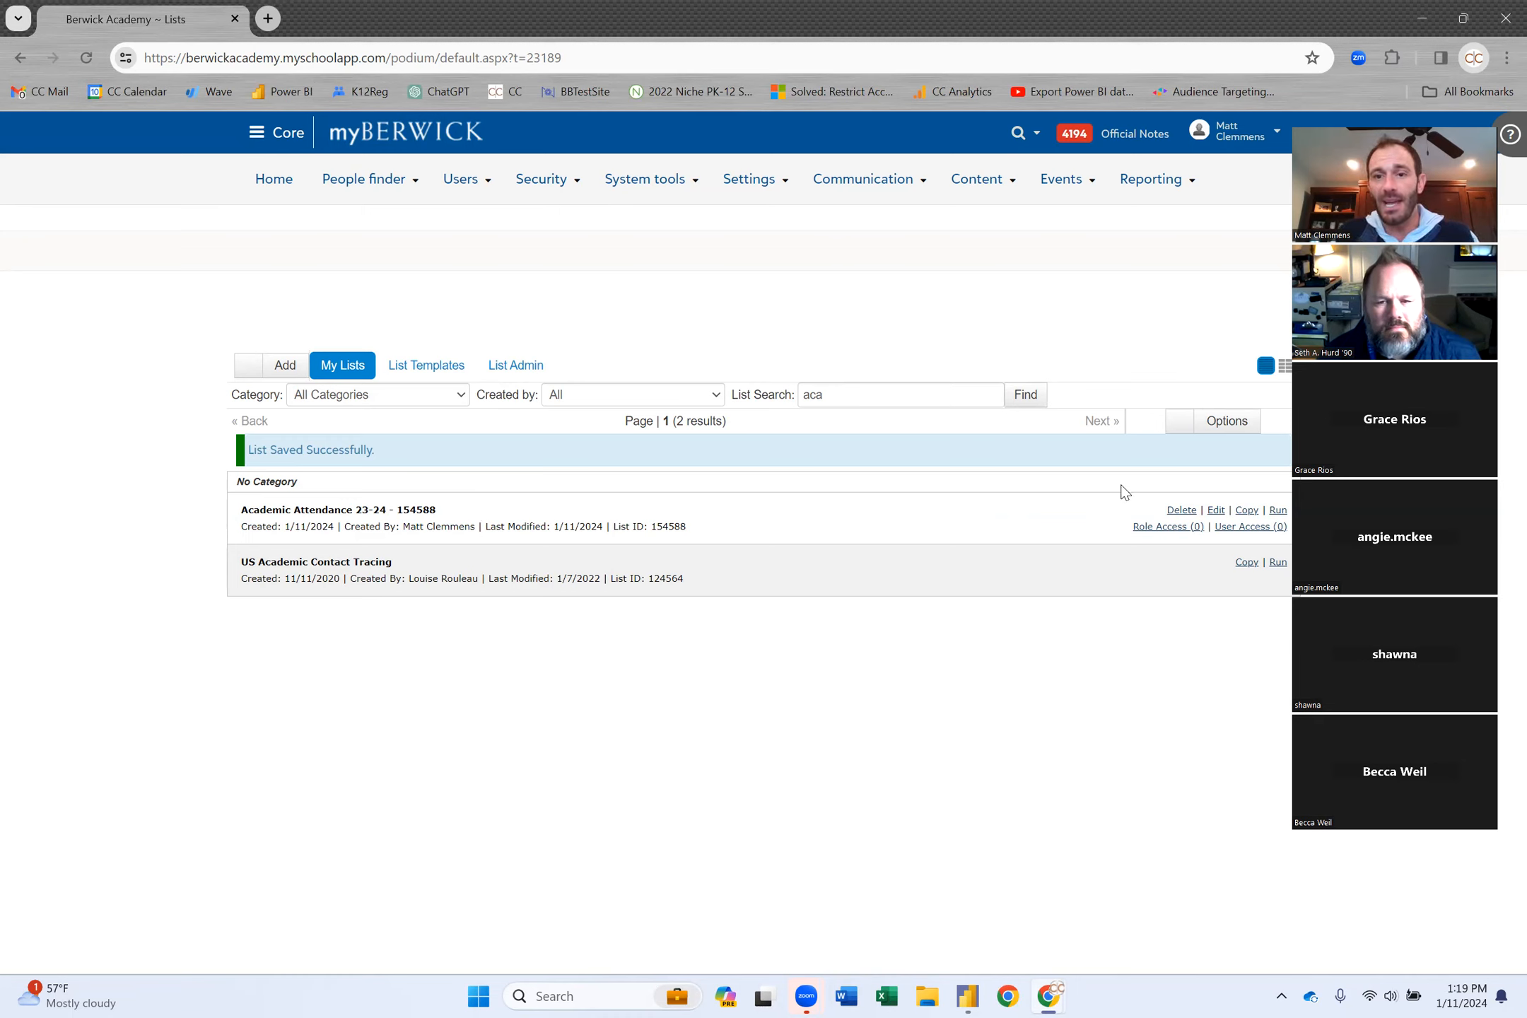
Grant the Web Services API Manager role Run access to the Academic Attendance 23-24 - 154588 list and save.
left_click(1161, 527)
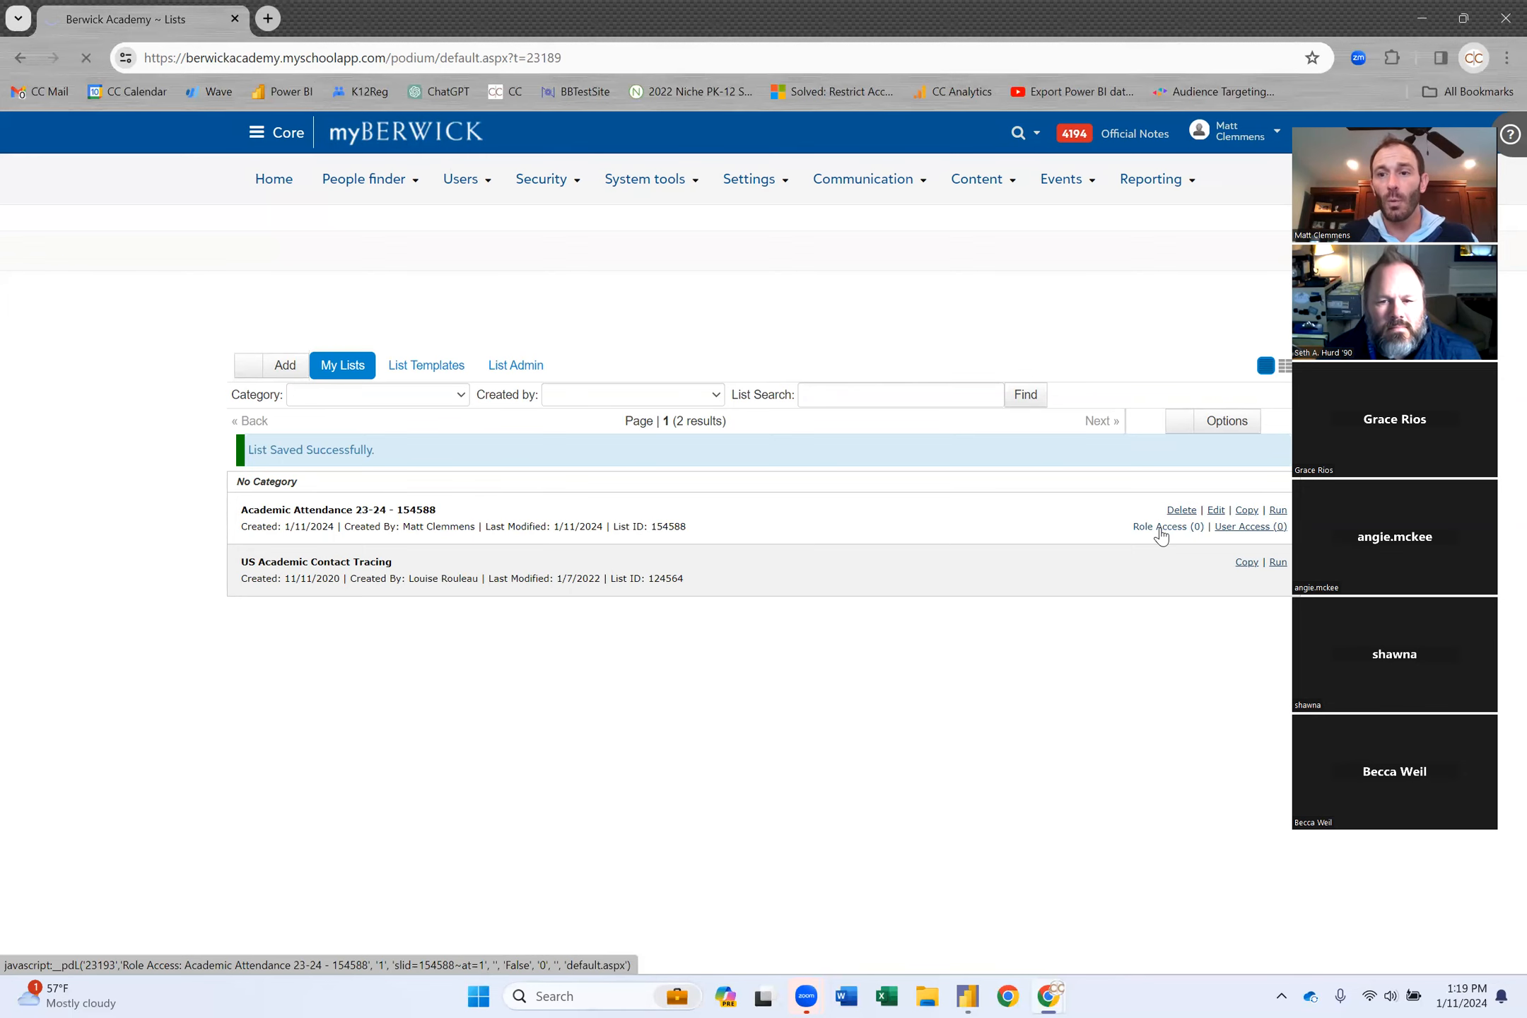
scroll(1045, 614, "down", 12)
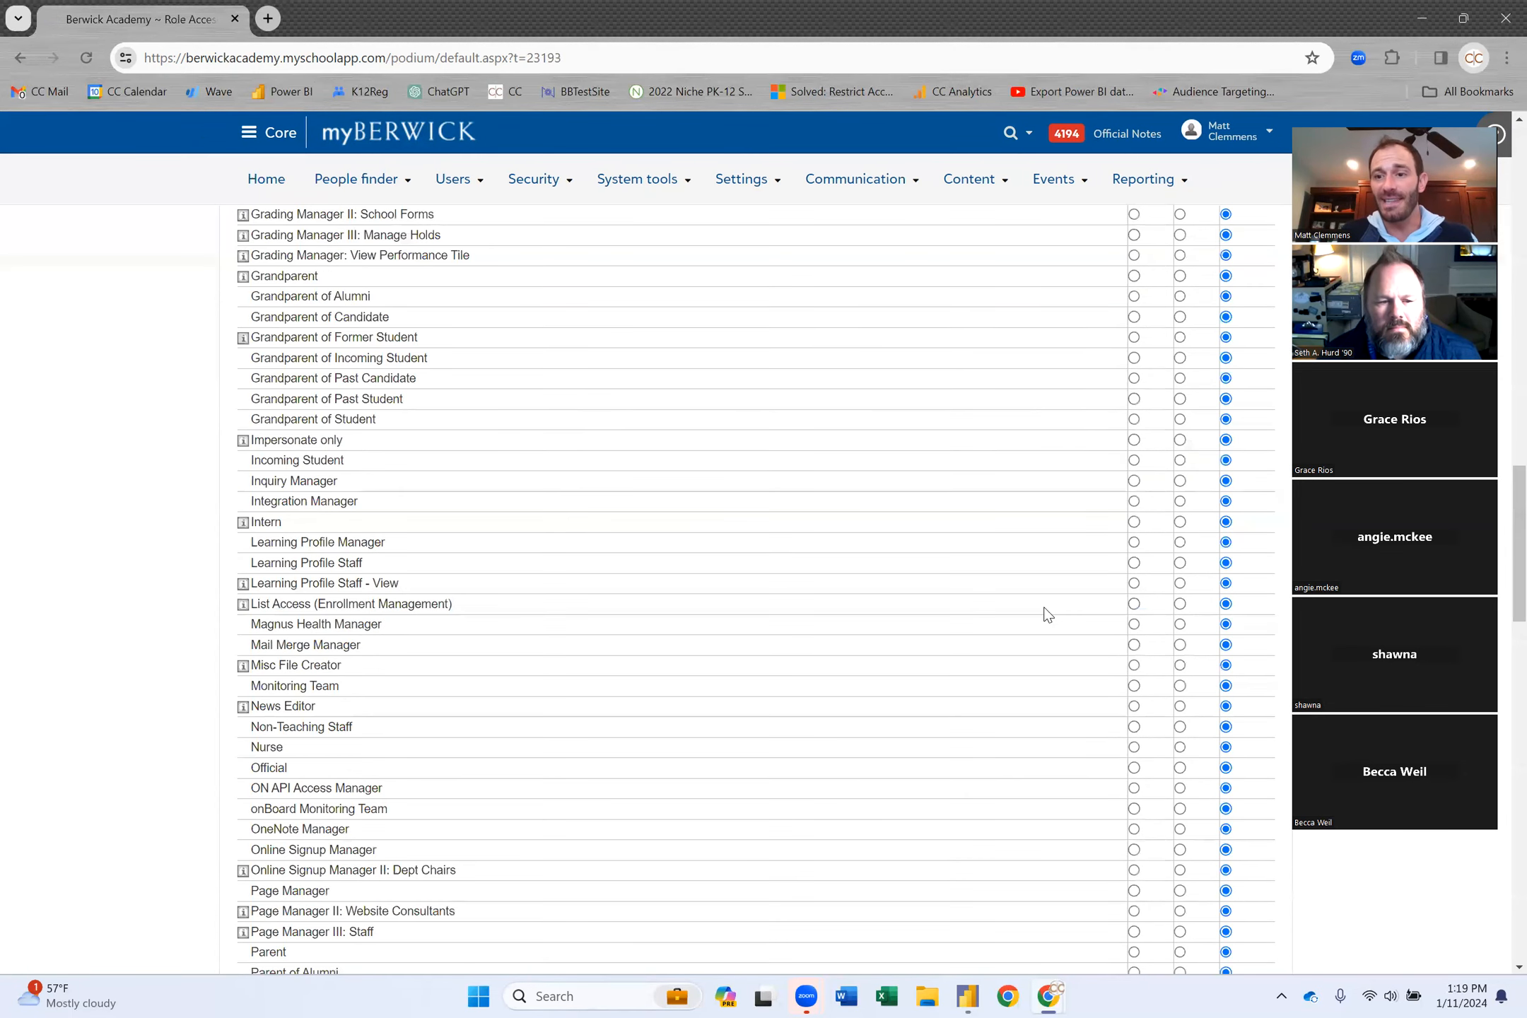
scroll(1048, 615, "down", 5)
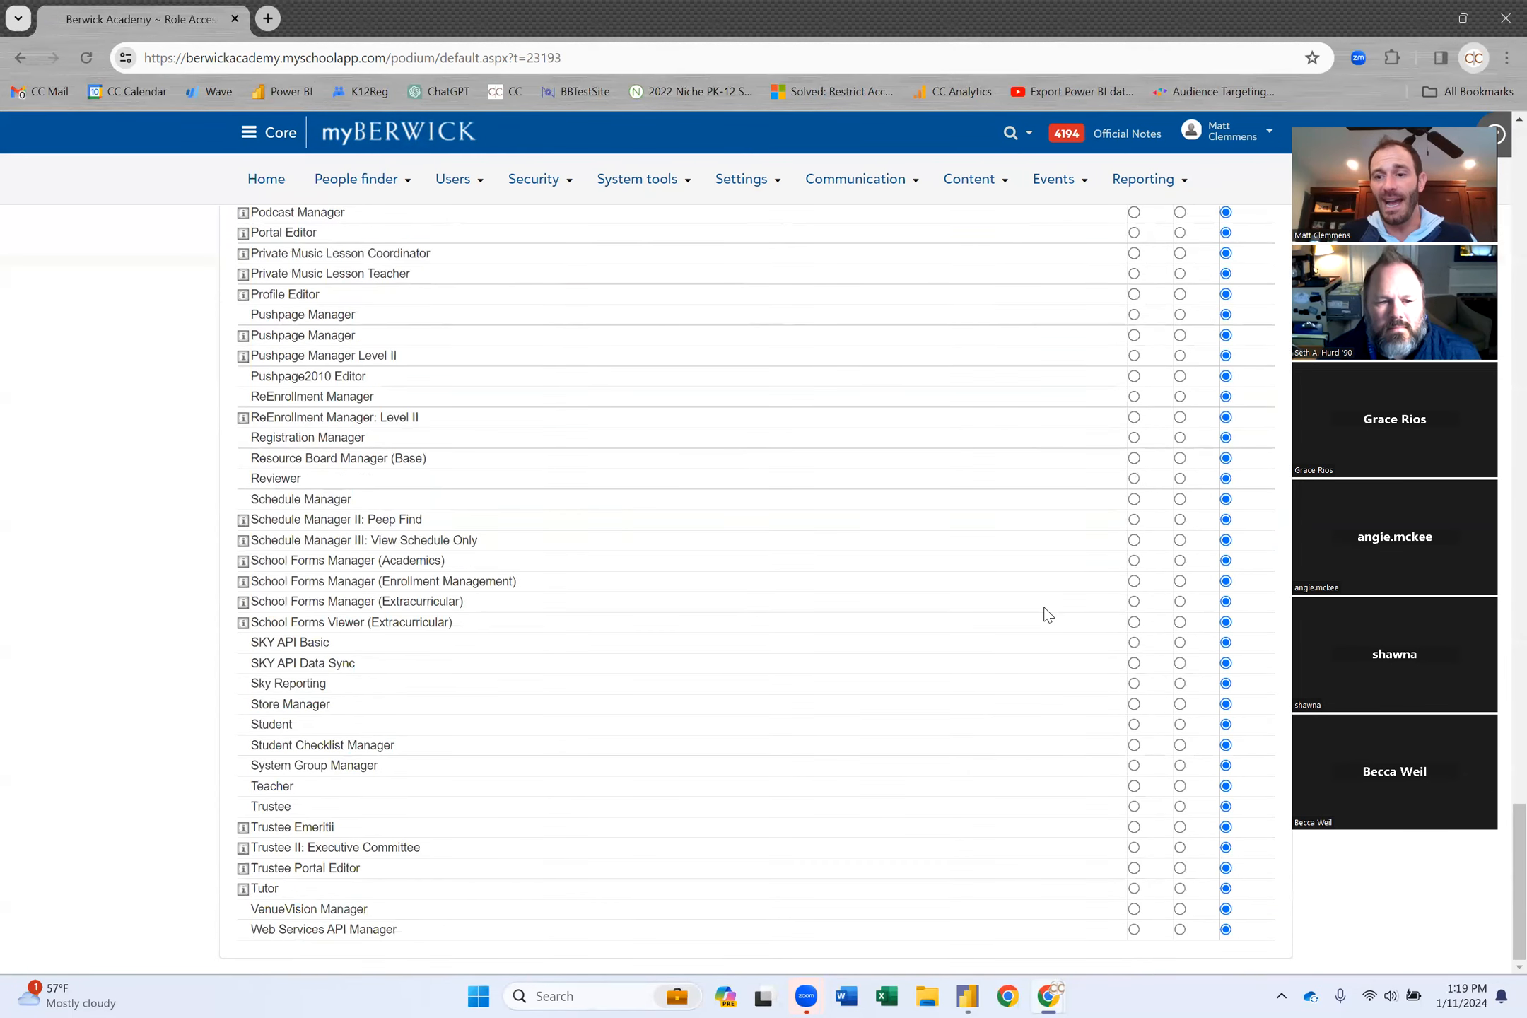
left_click(1134, 930)
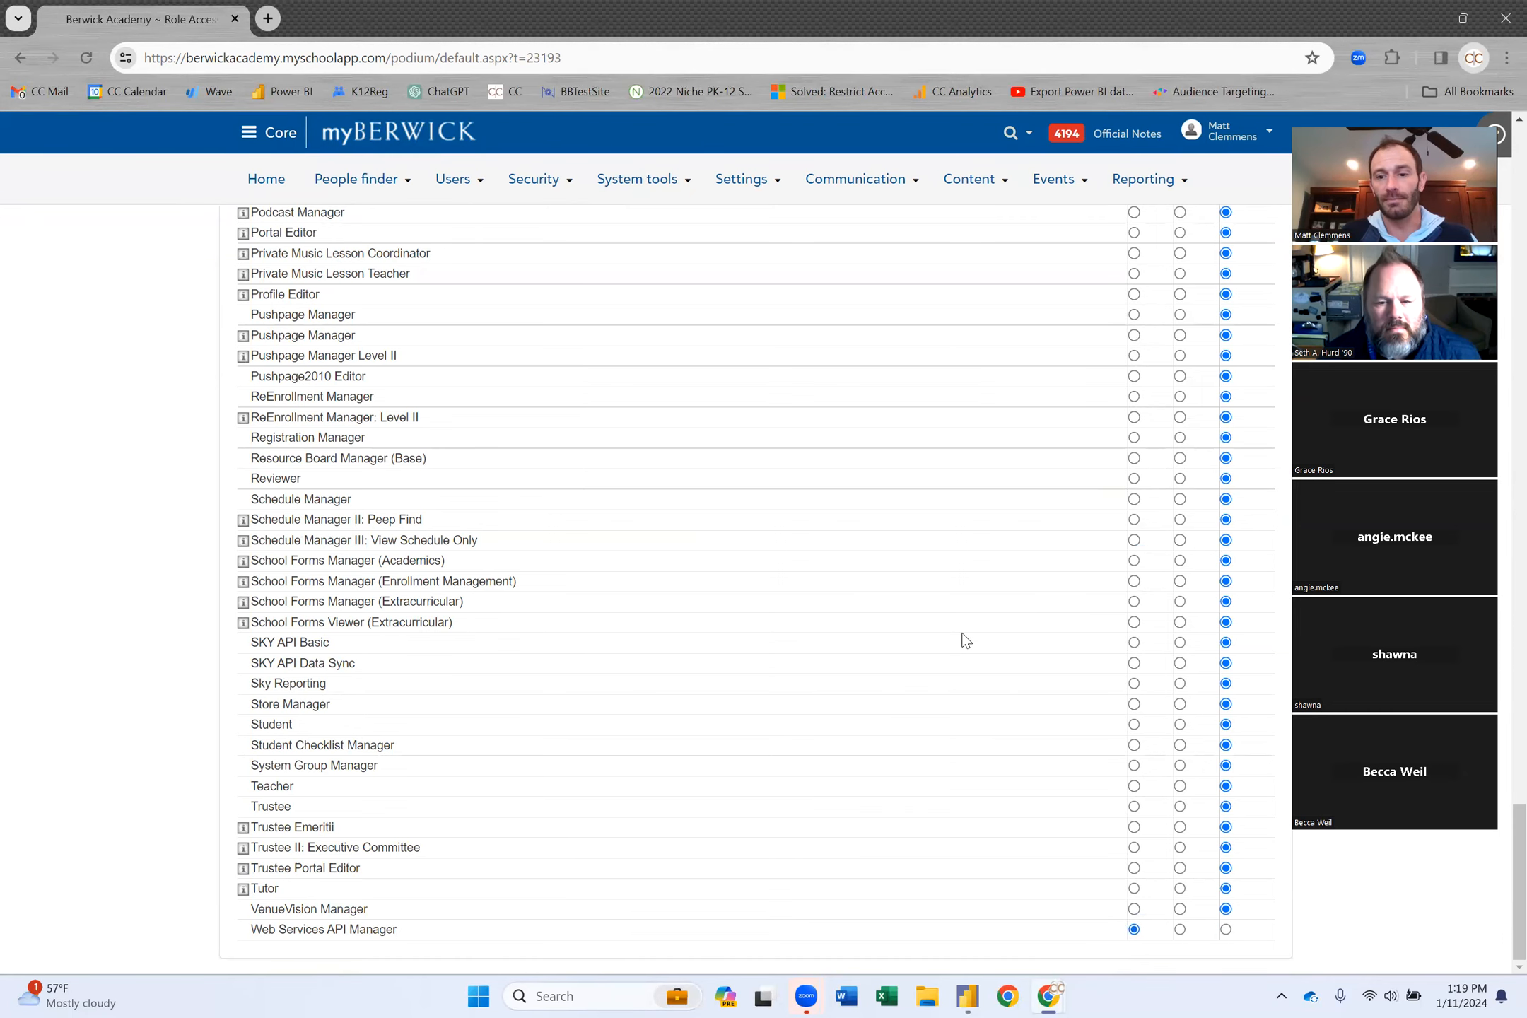
scroll(965, 641, "up", 17)
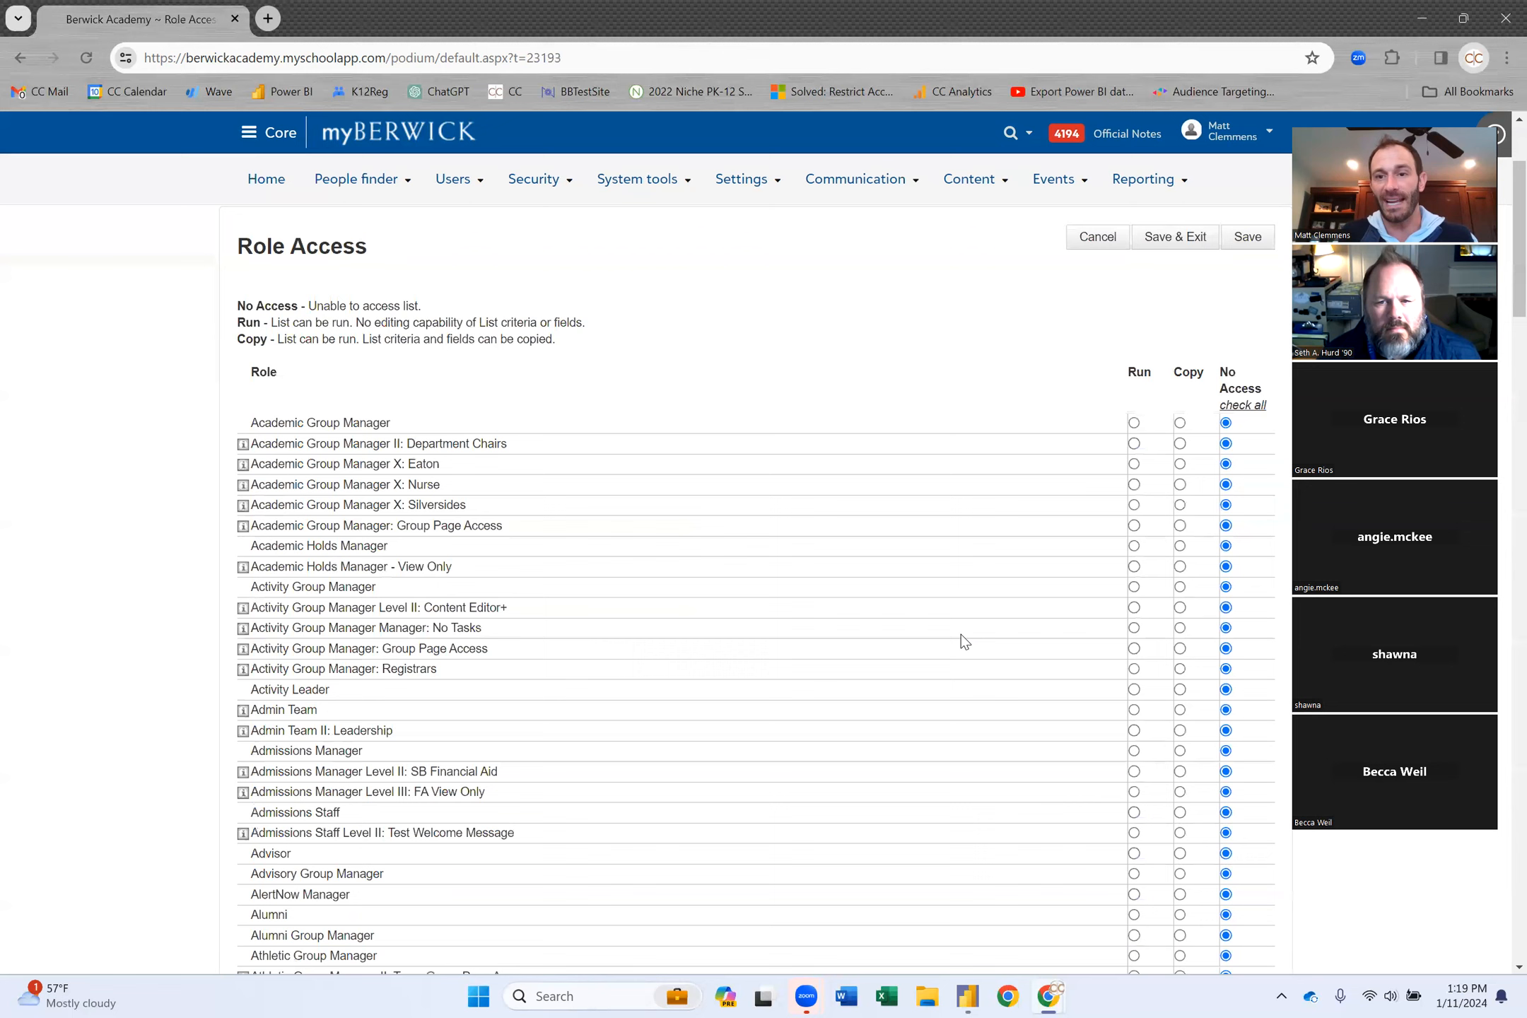
scroll(965, 641, "up", 3)
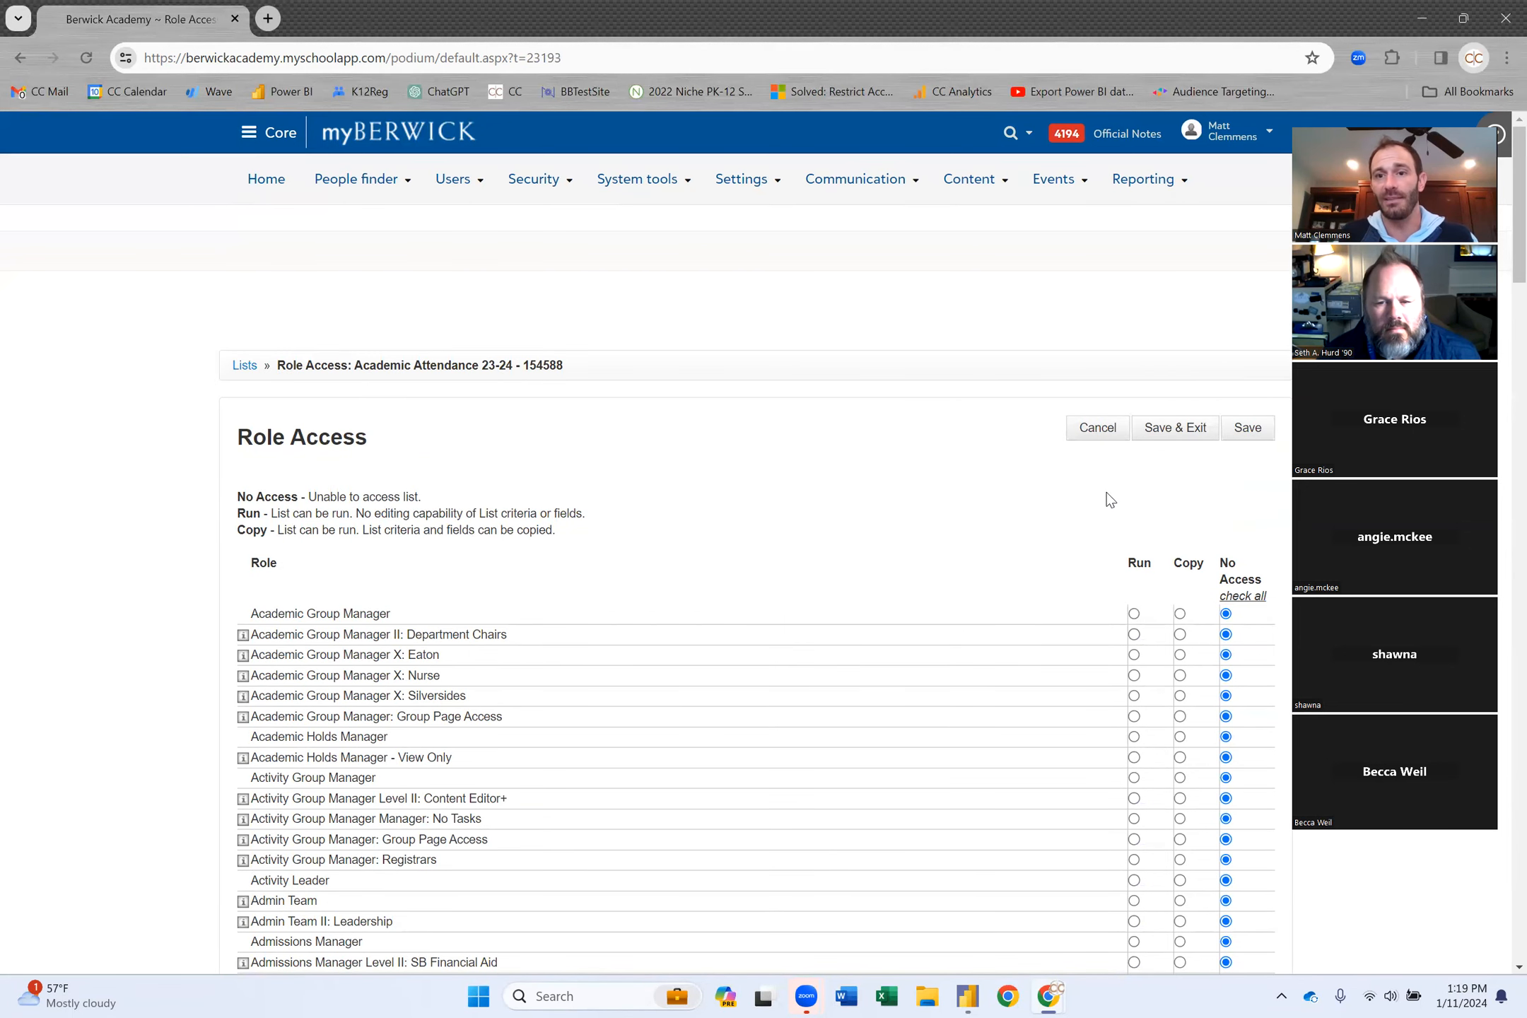
left_click(1178, 433)
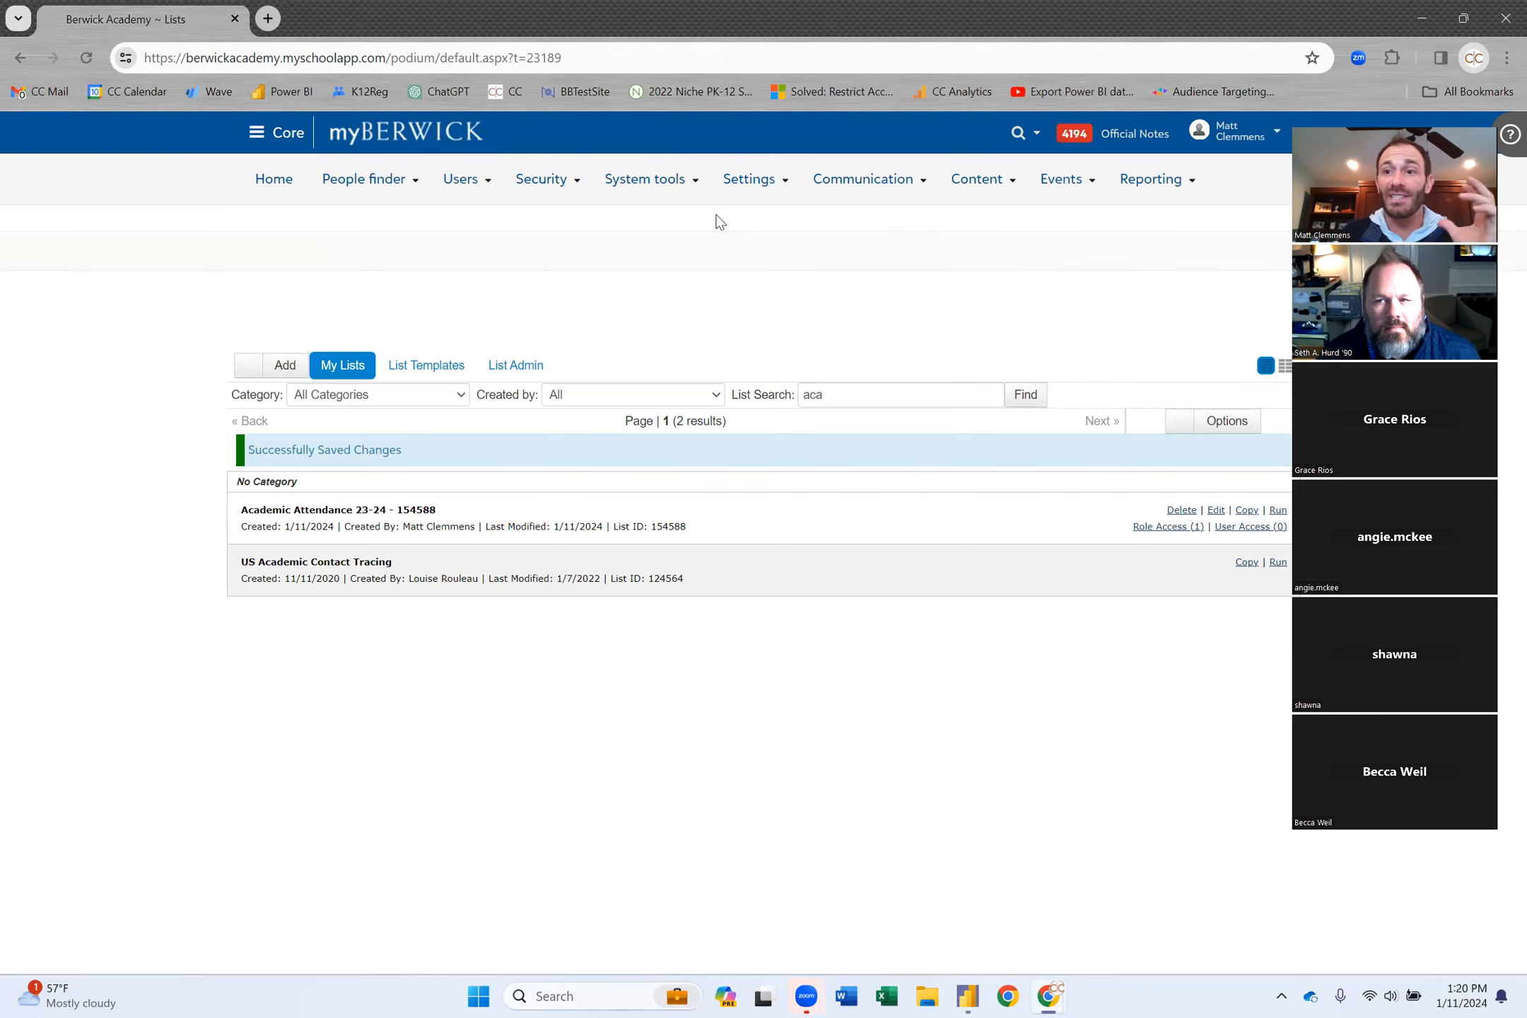
mouse_move(544, 195)
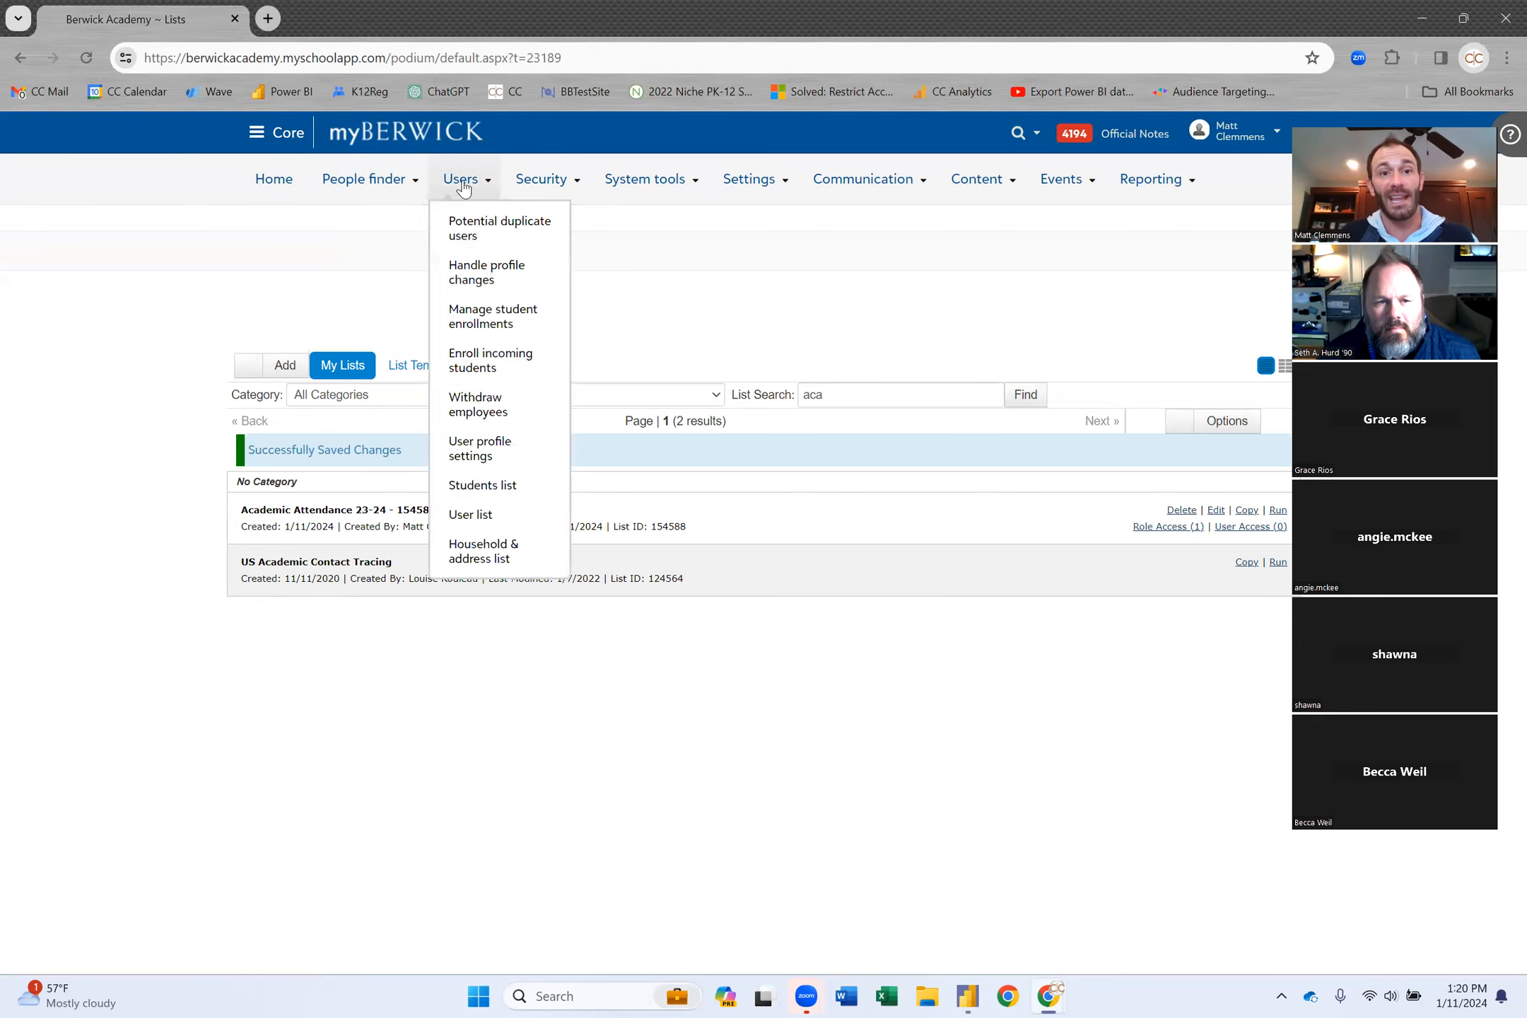
mouse_move(364, 179)
left_click(400, 327)
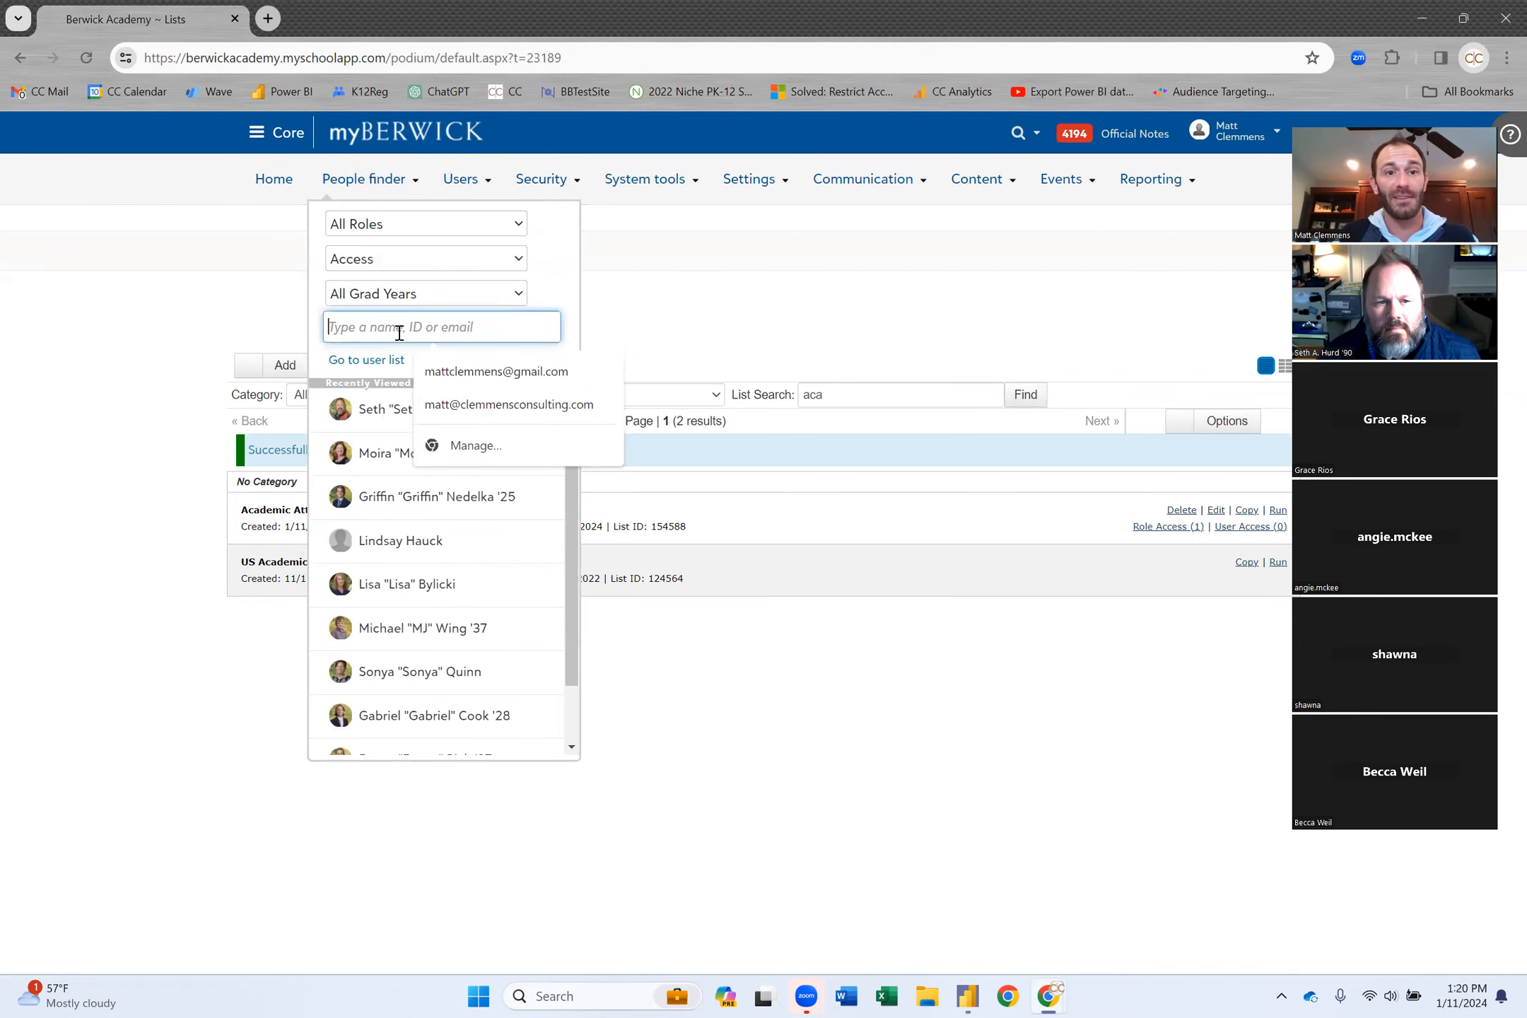
type("pbi")
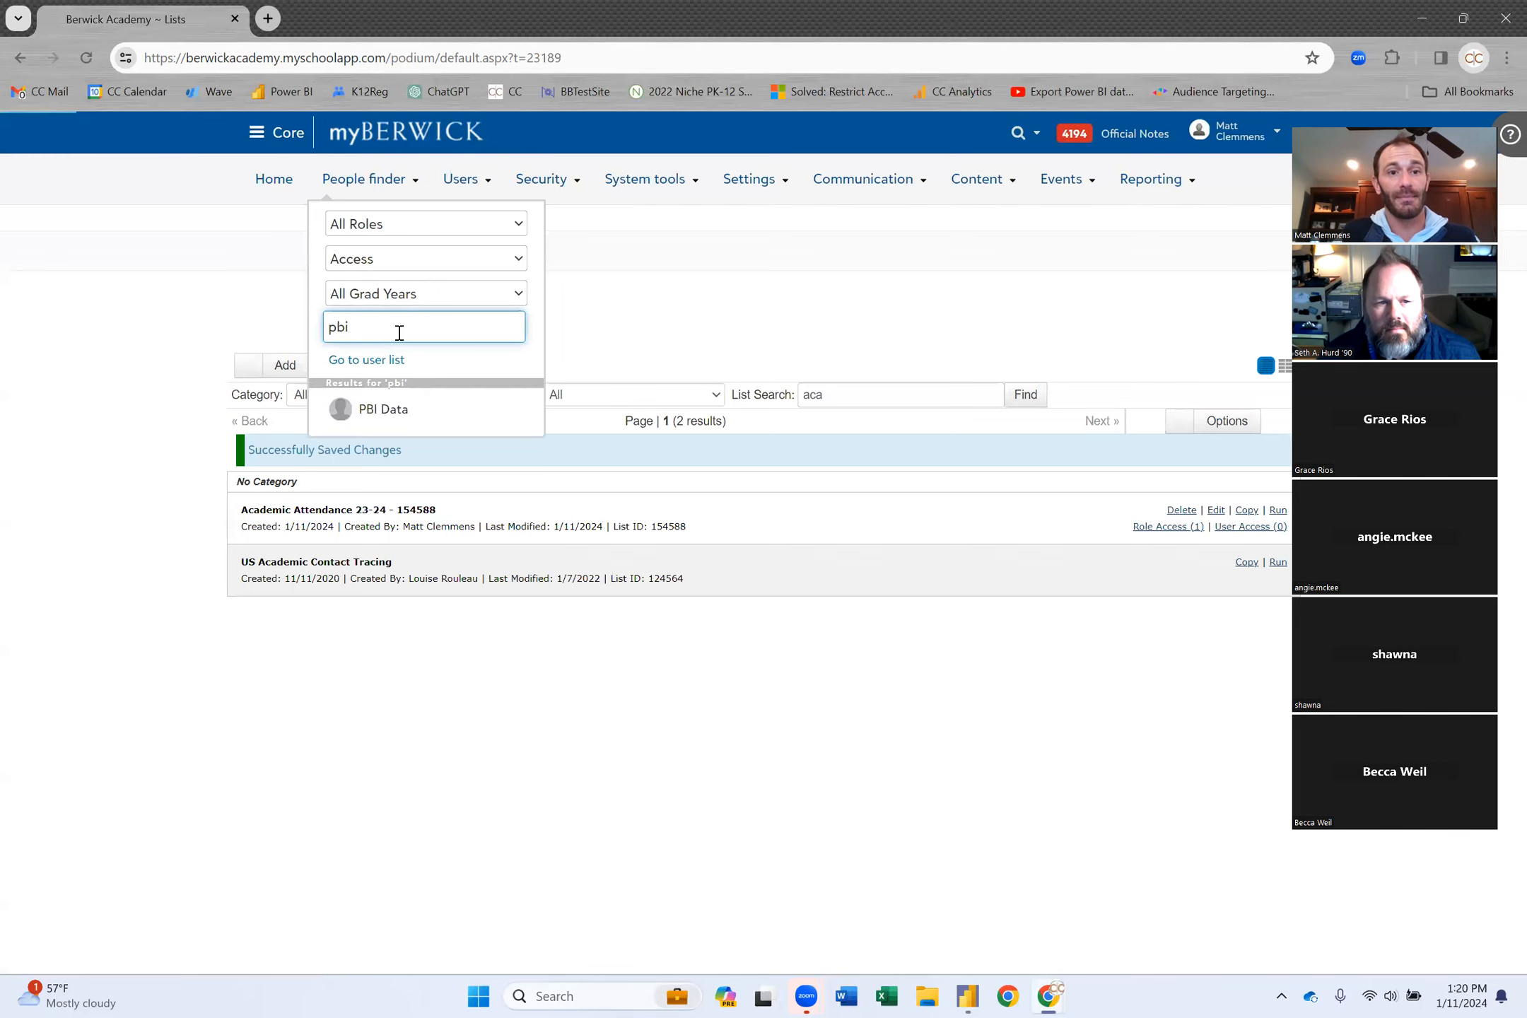
left_click(432, 409)
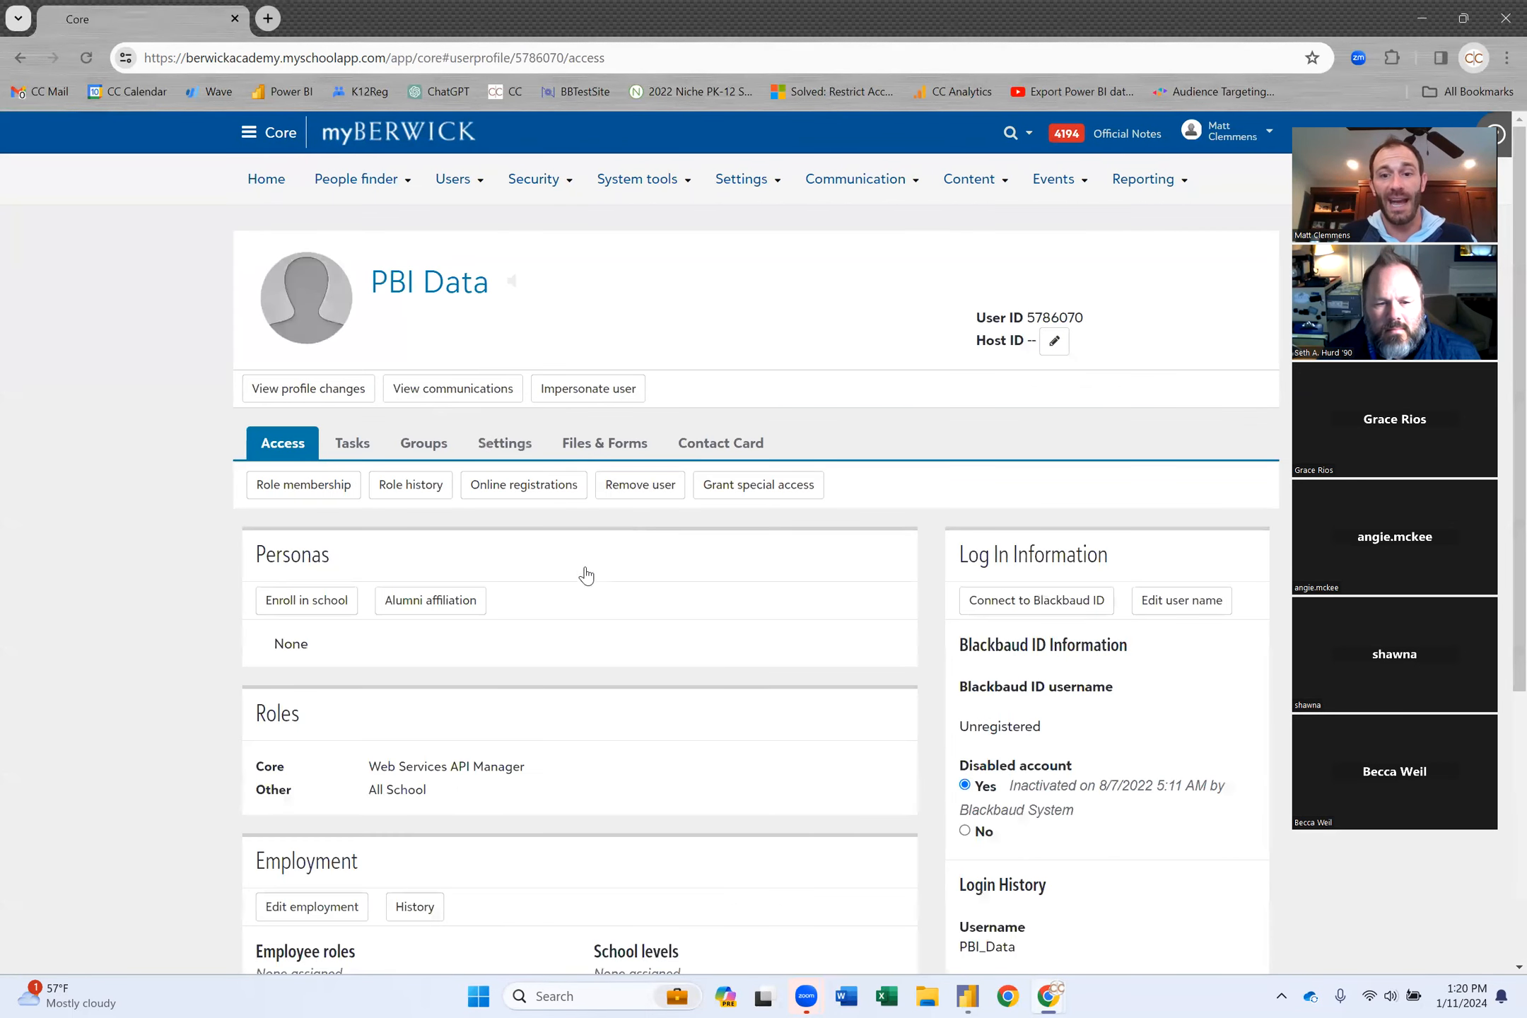
scroll(555, 663, "down", 5)
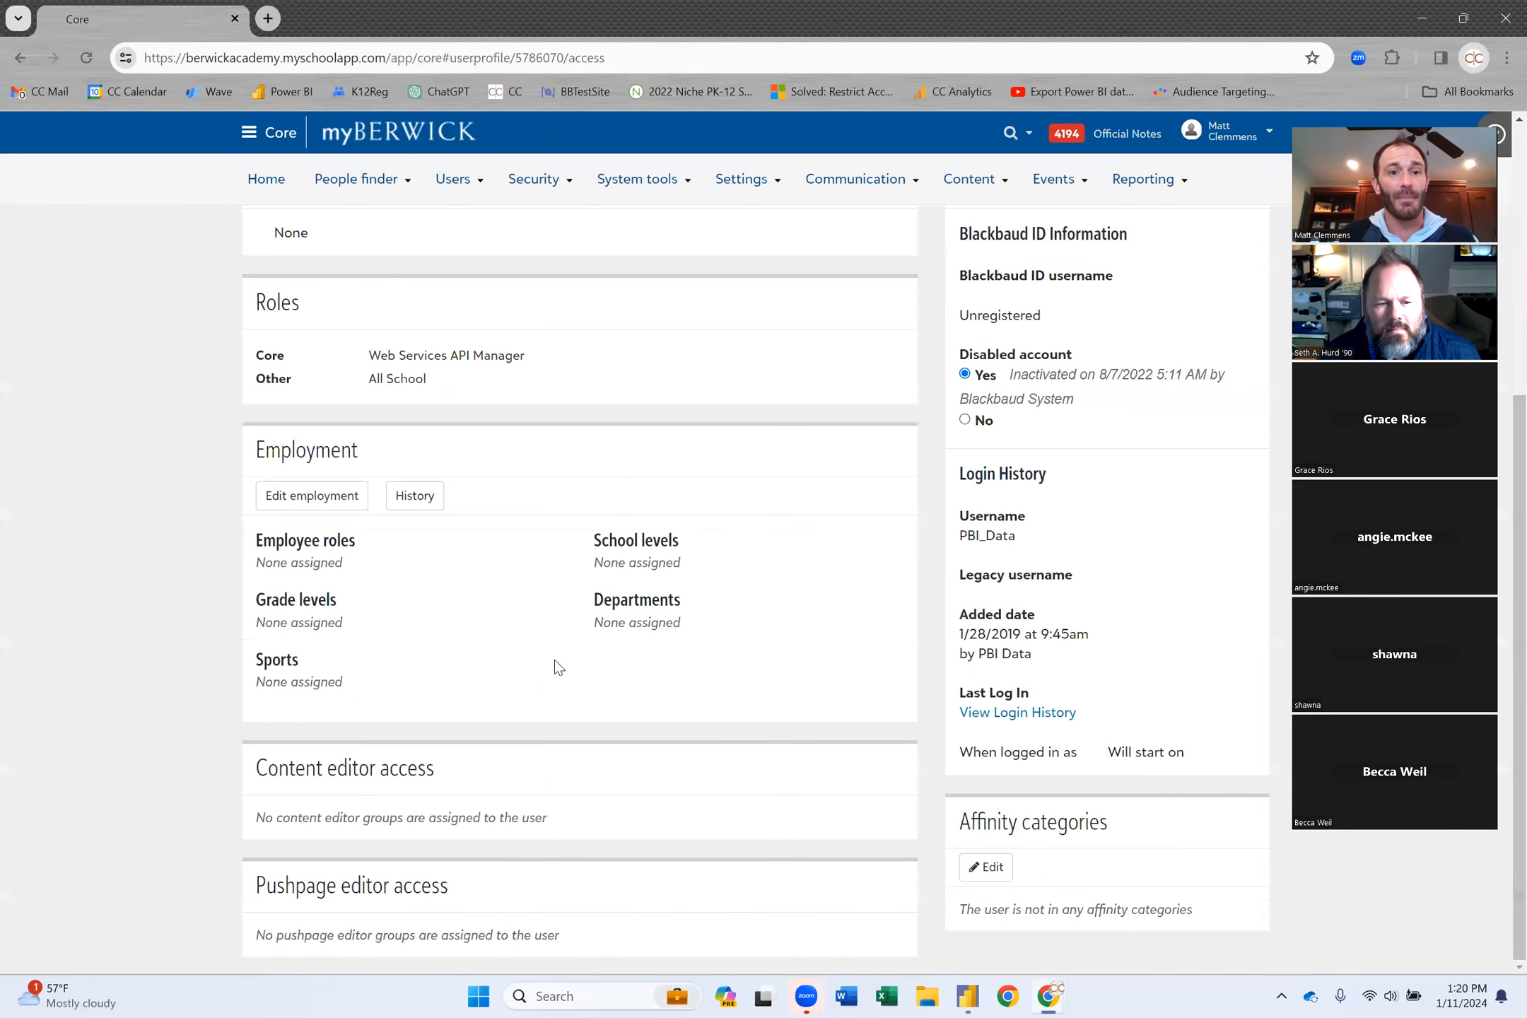
triple_click(474, 355)
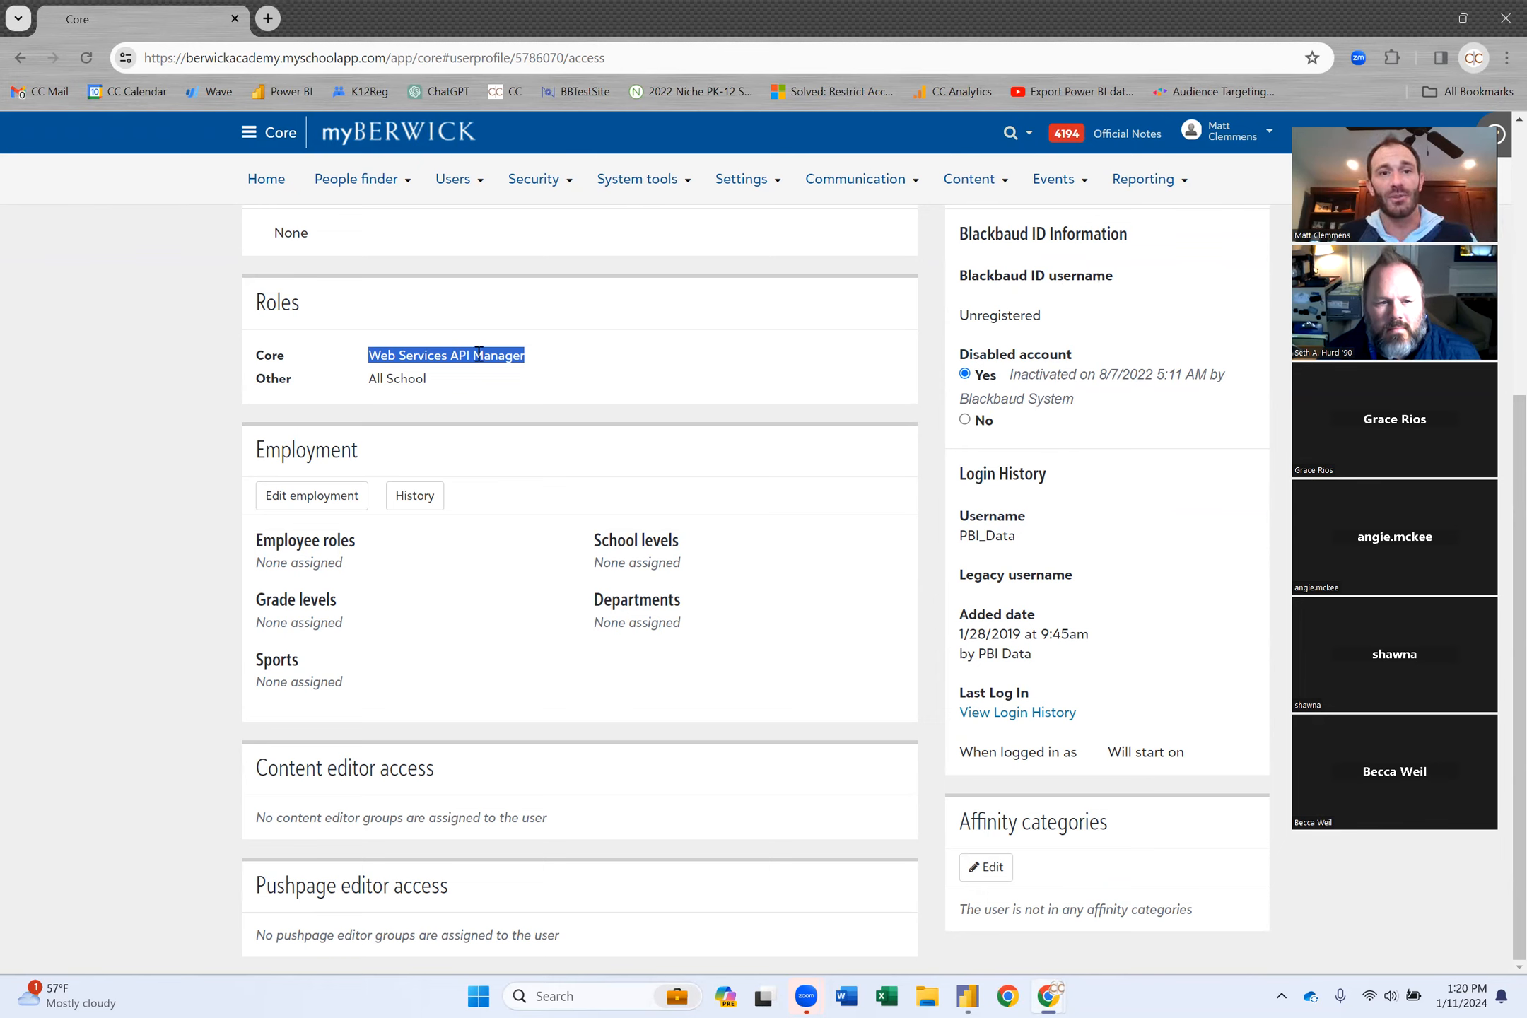
scroll(609, 374, "up", 5)
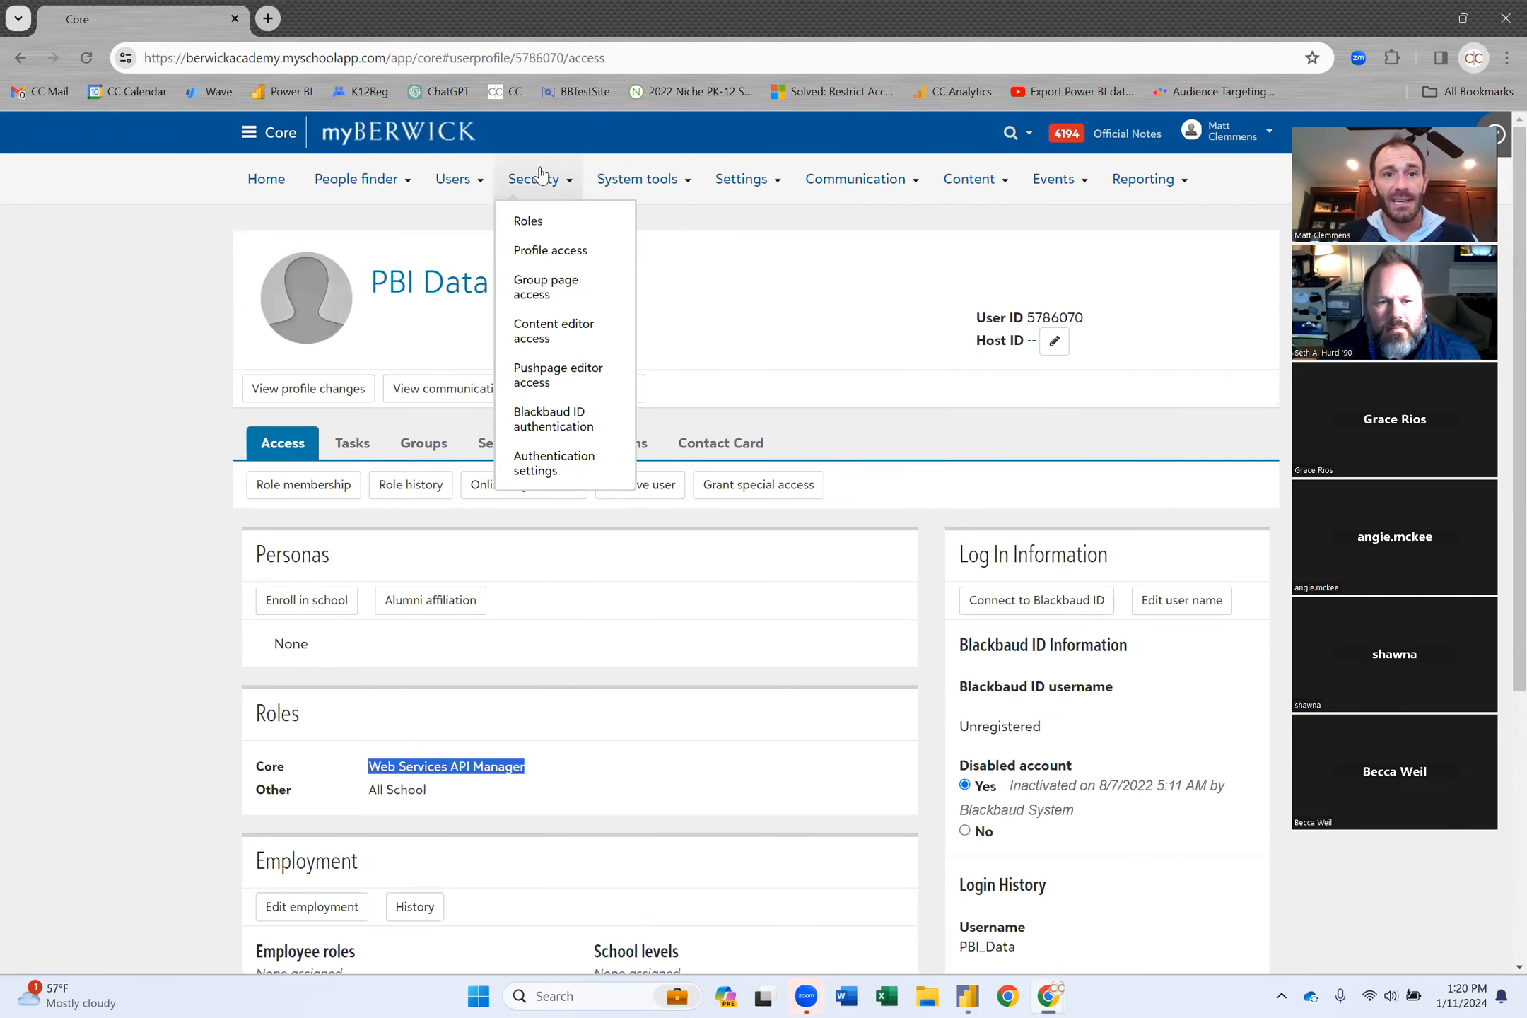
Check the PBI Data token's last-used time on the ON API access page of Authentication settings.
left_click(559, 467)
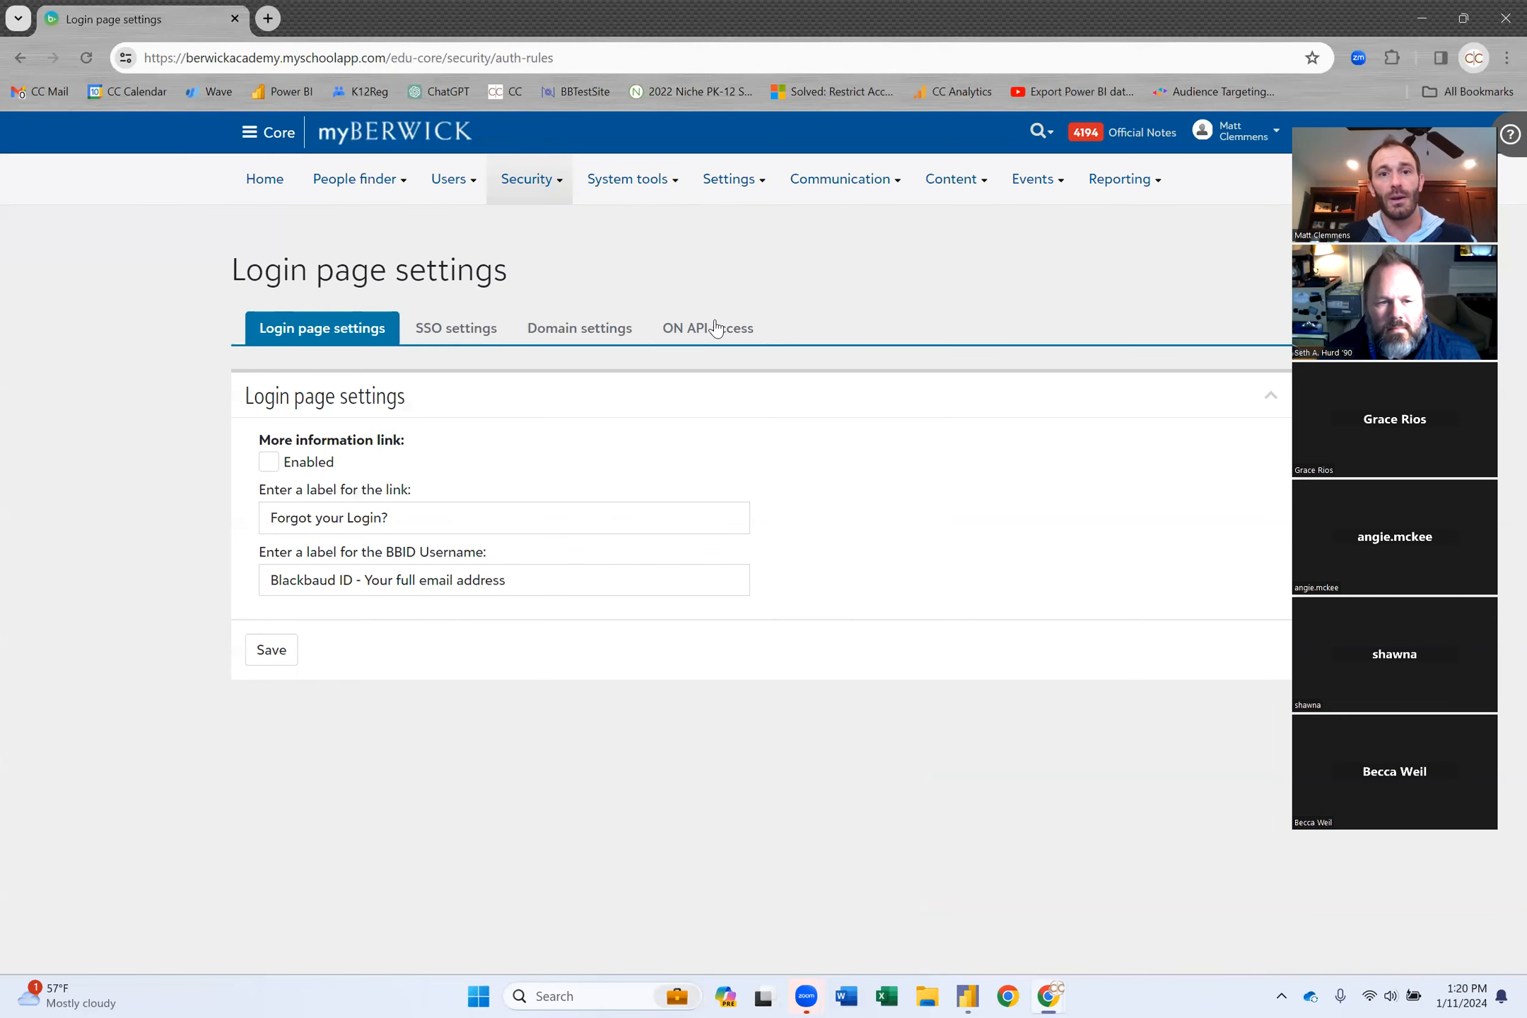
left_click(715, 327)
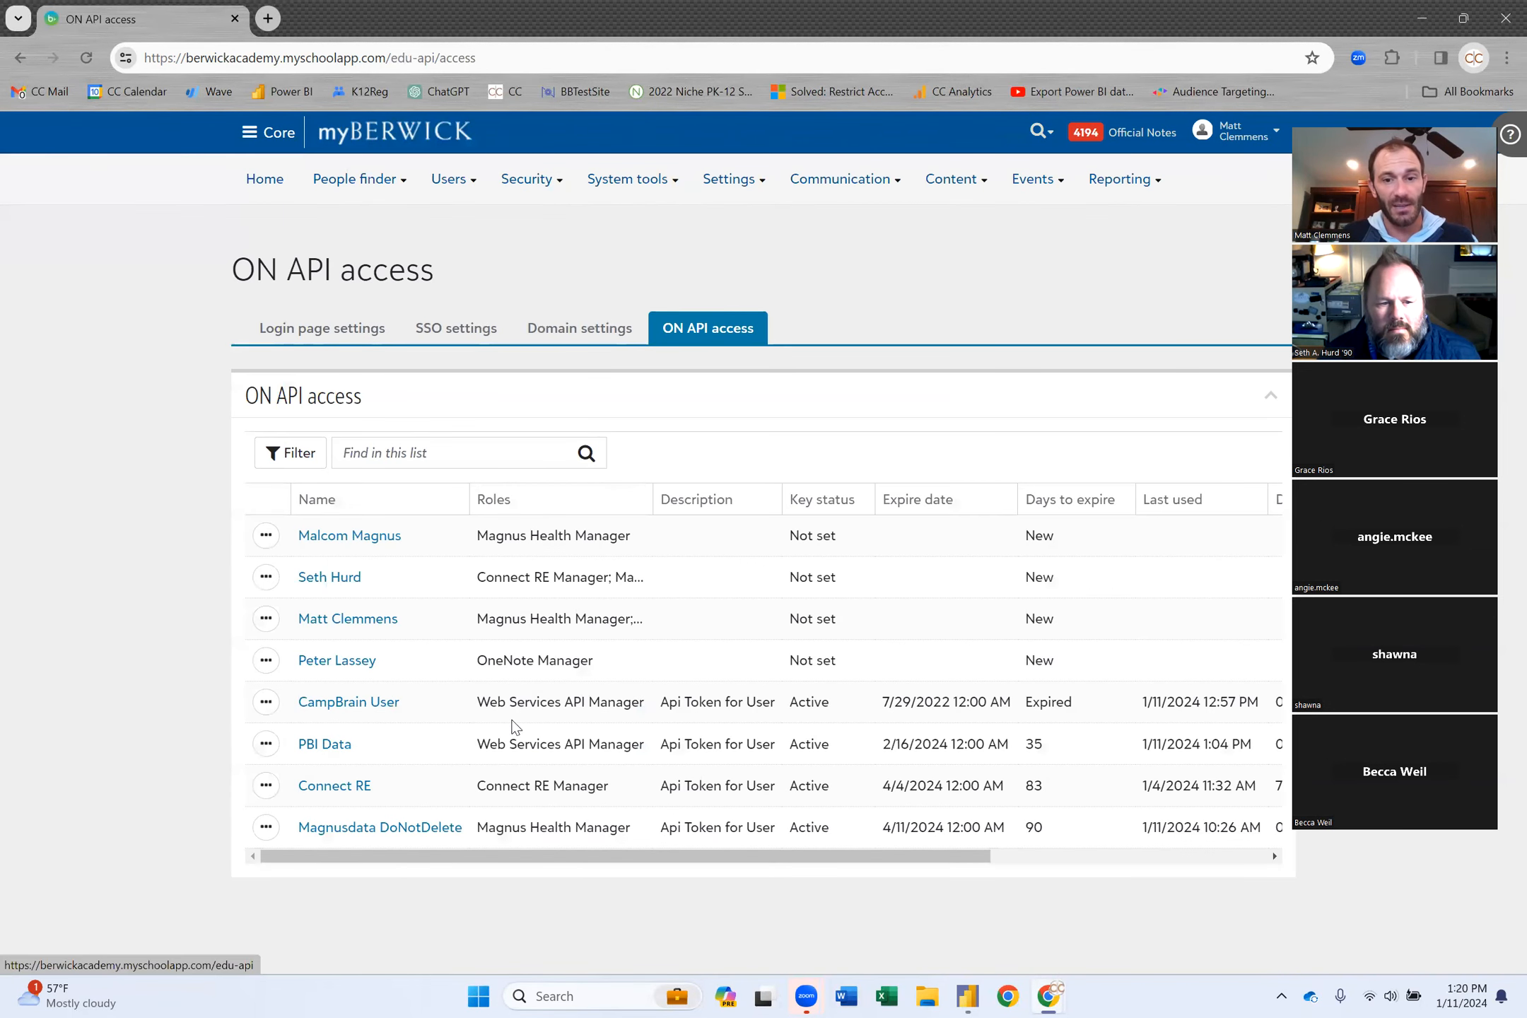
triple_click(1176, 748)
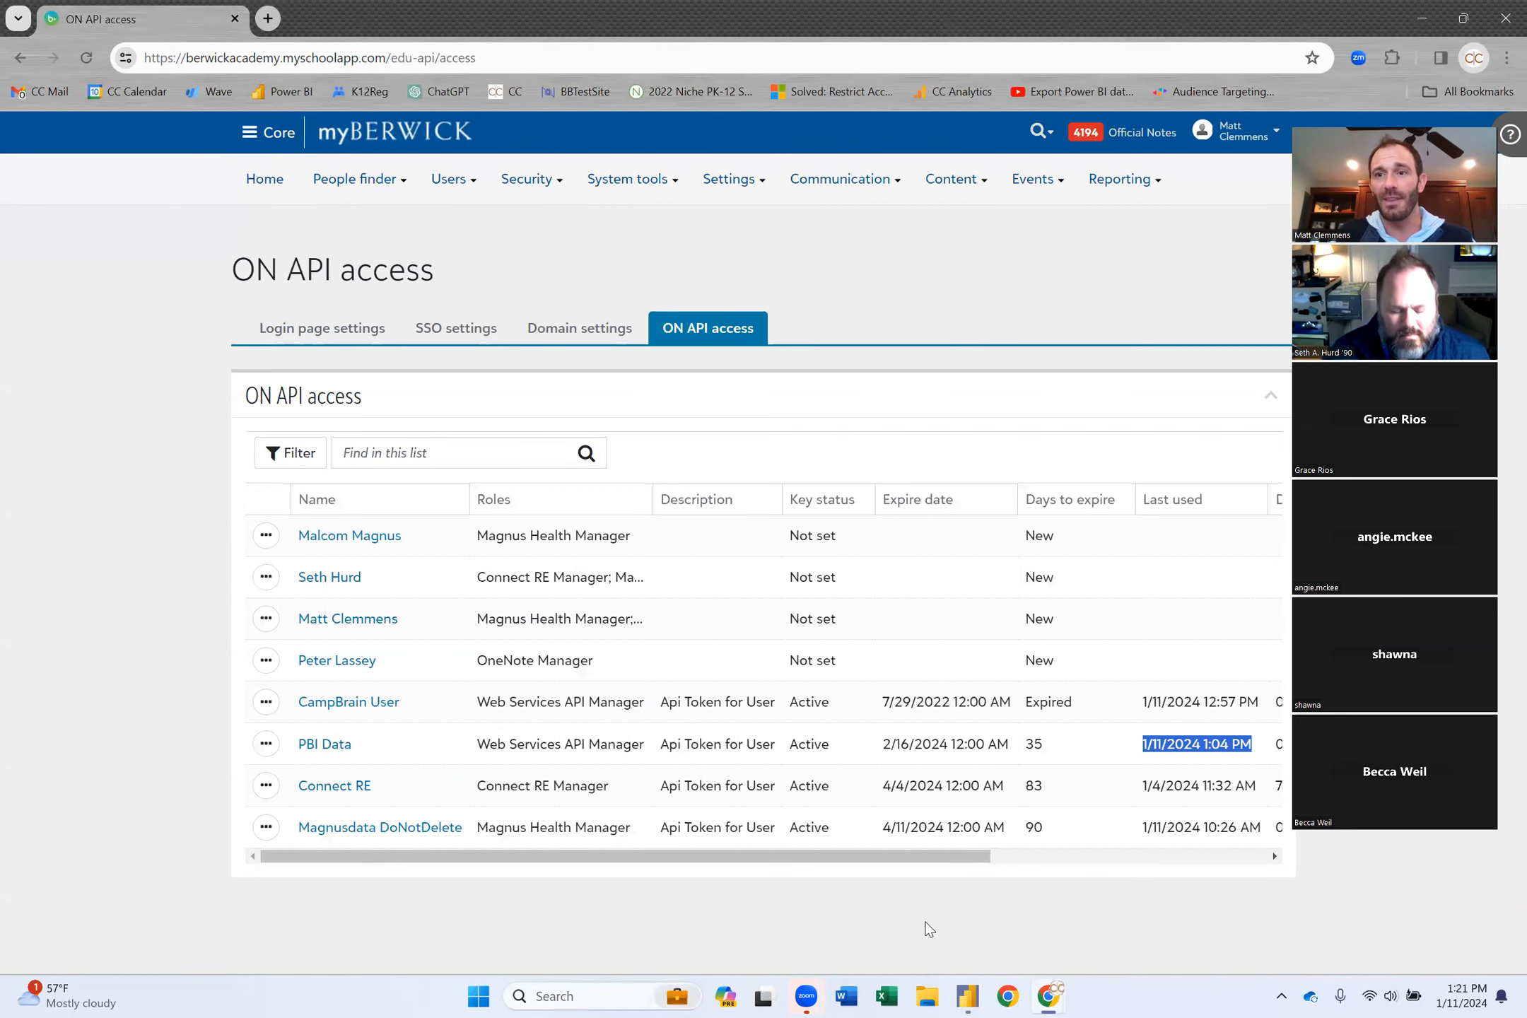
From the Berwick Attendance report, open the Attendance_Data query in the Power Query Editor.
left_click(971, 997)
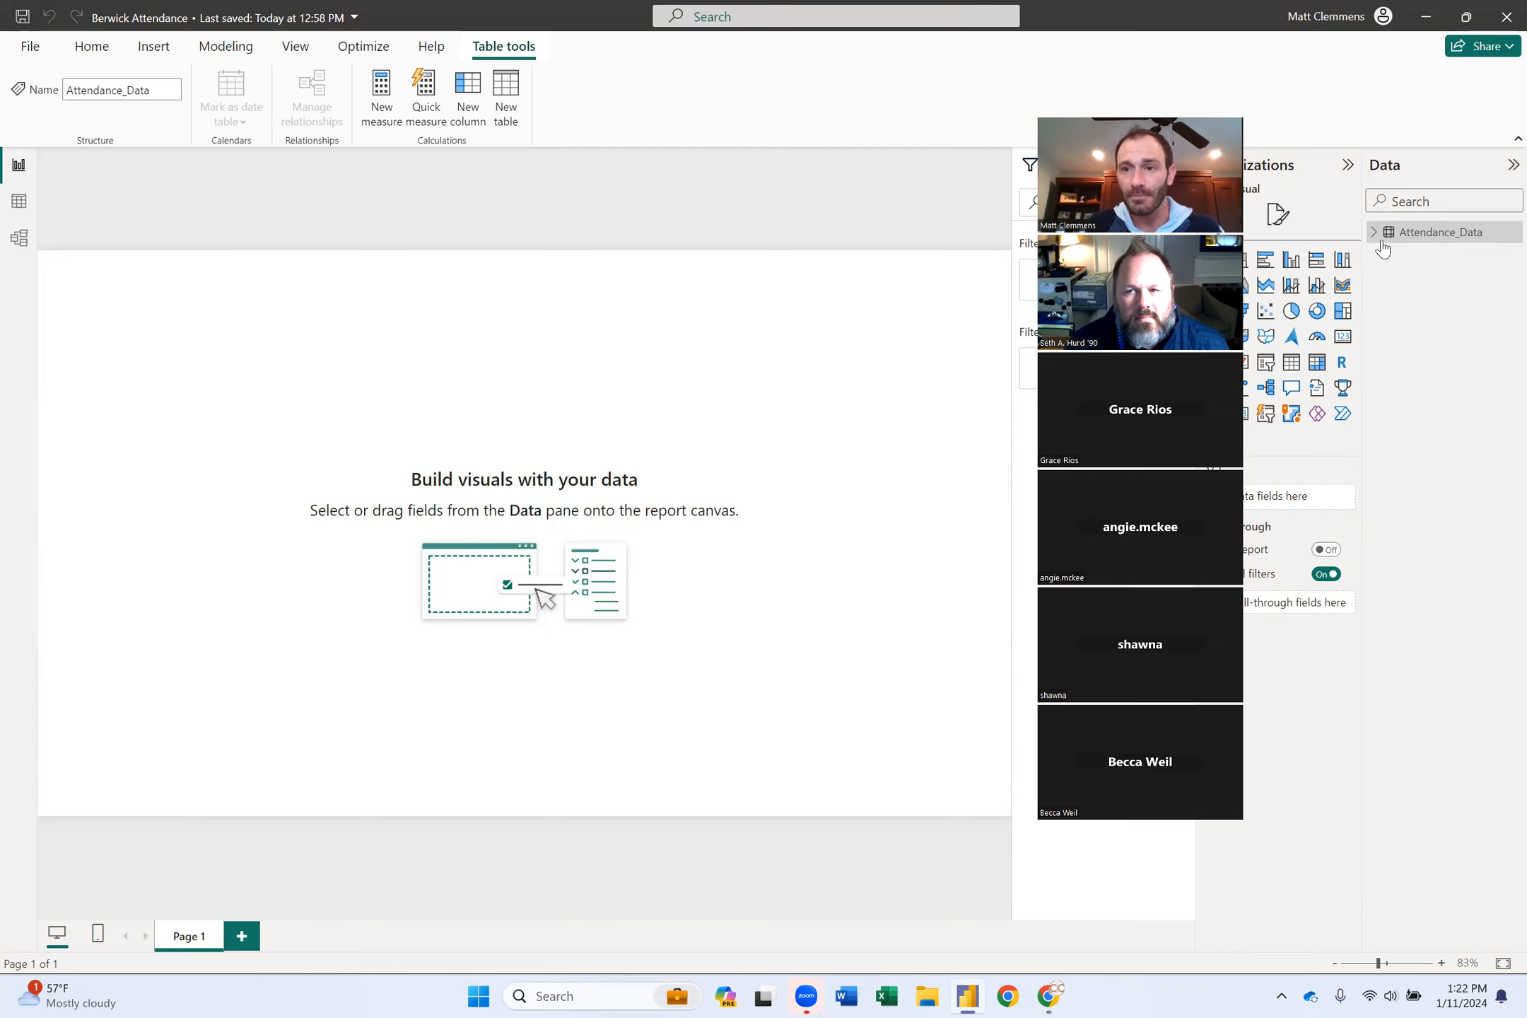
right_click(1417, 241)
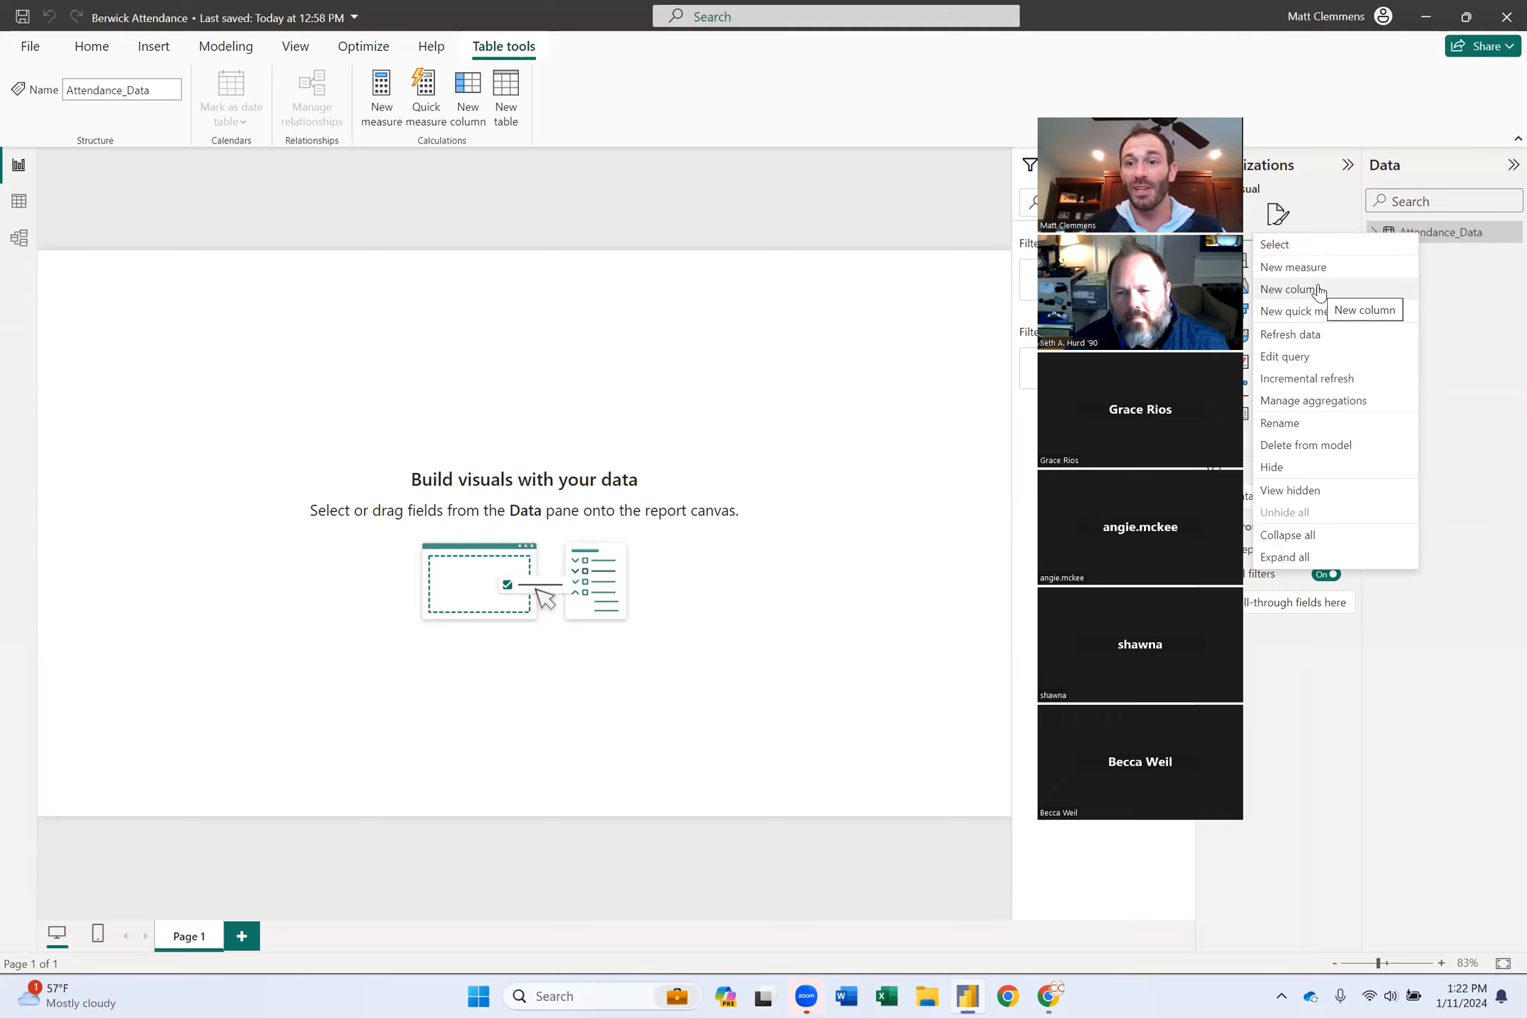
left_click(1291, 358)
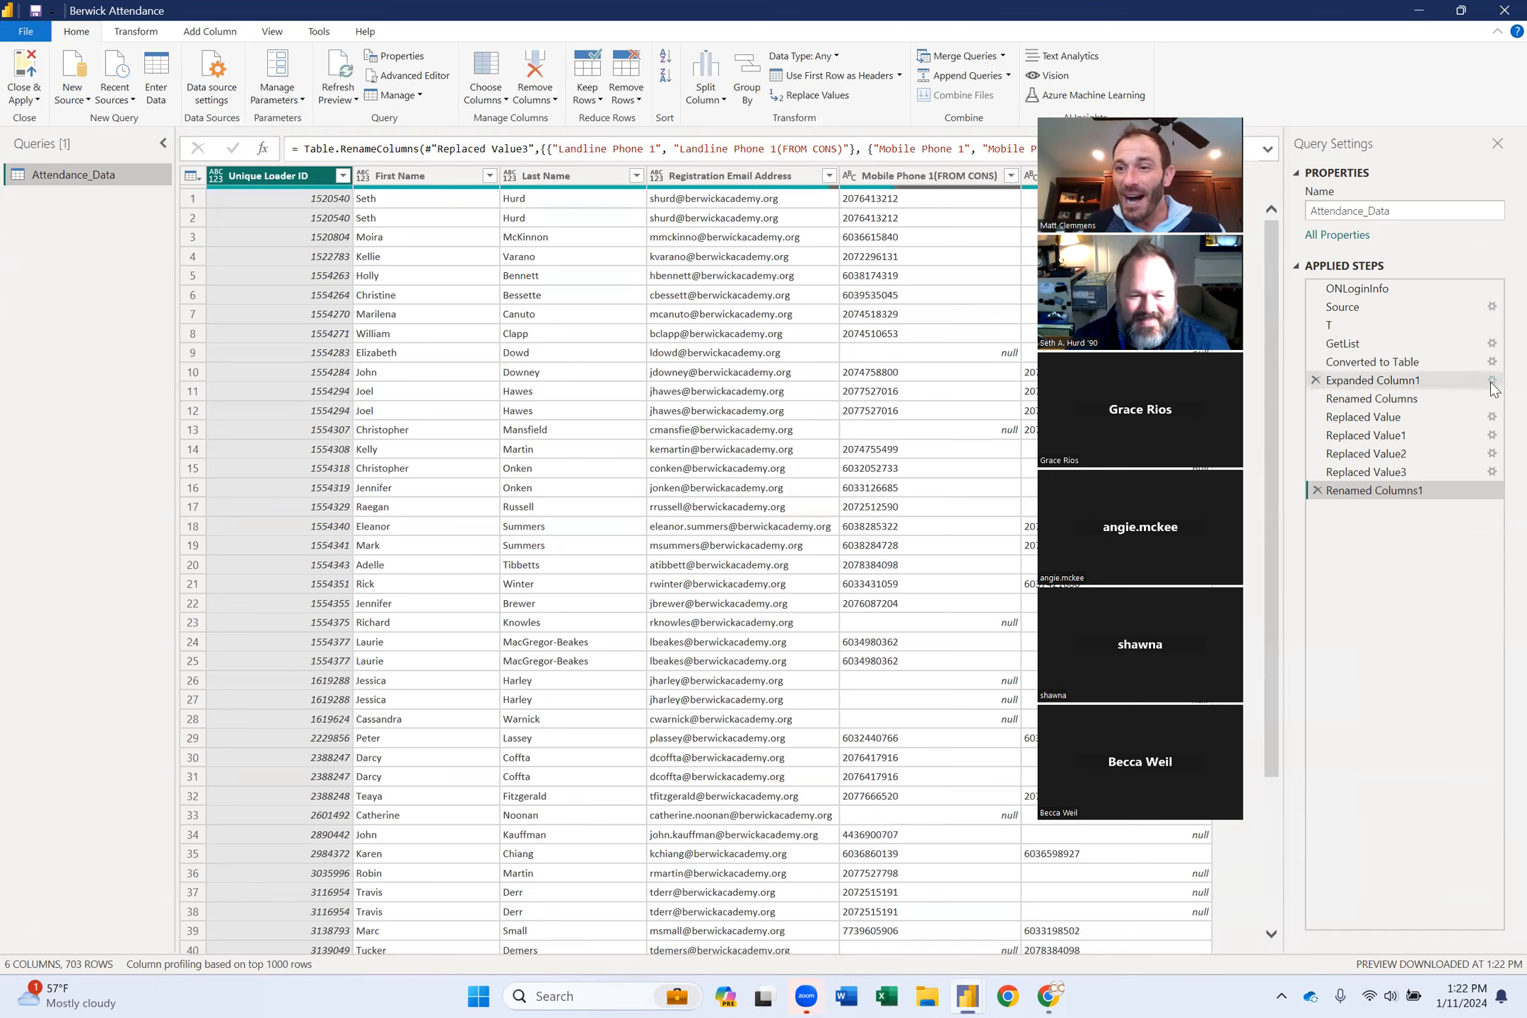
Delete the Expanded Column1, Replaced Value3 through Replaced Value, and Renamed Columns steps.
left_click(1316, 382)
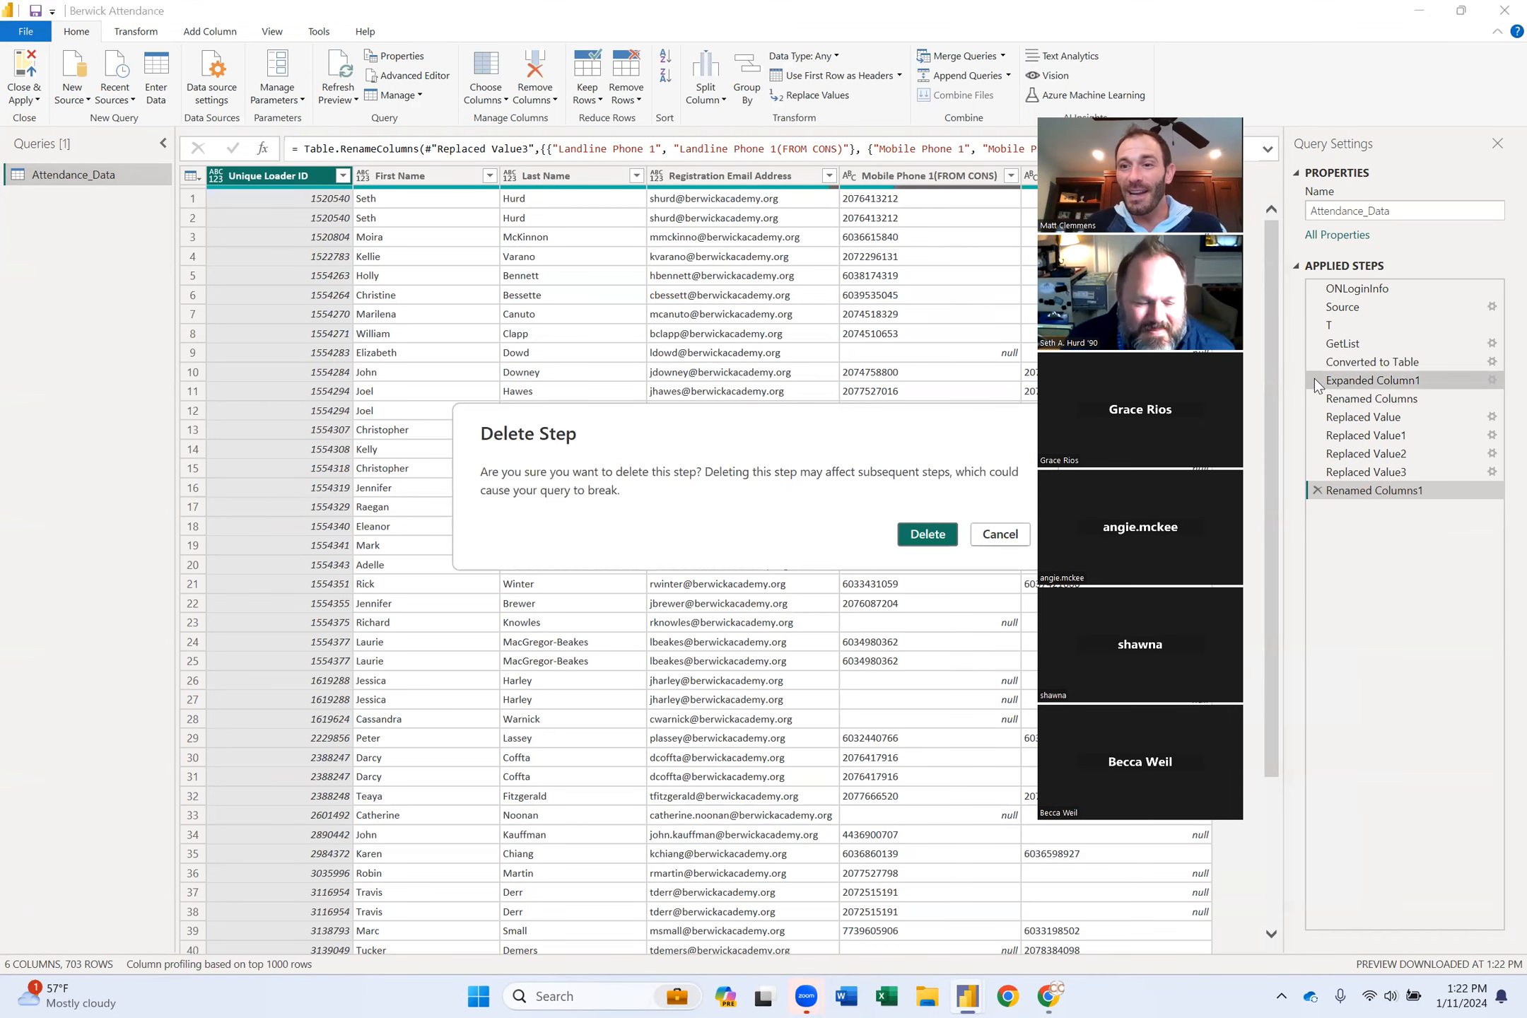
left_click(927, 534)
left_click(1316, 472)
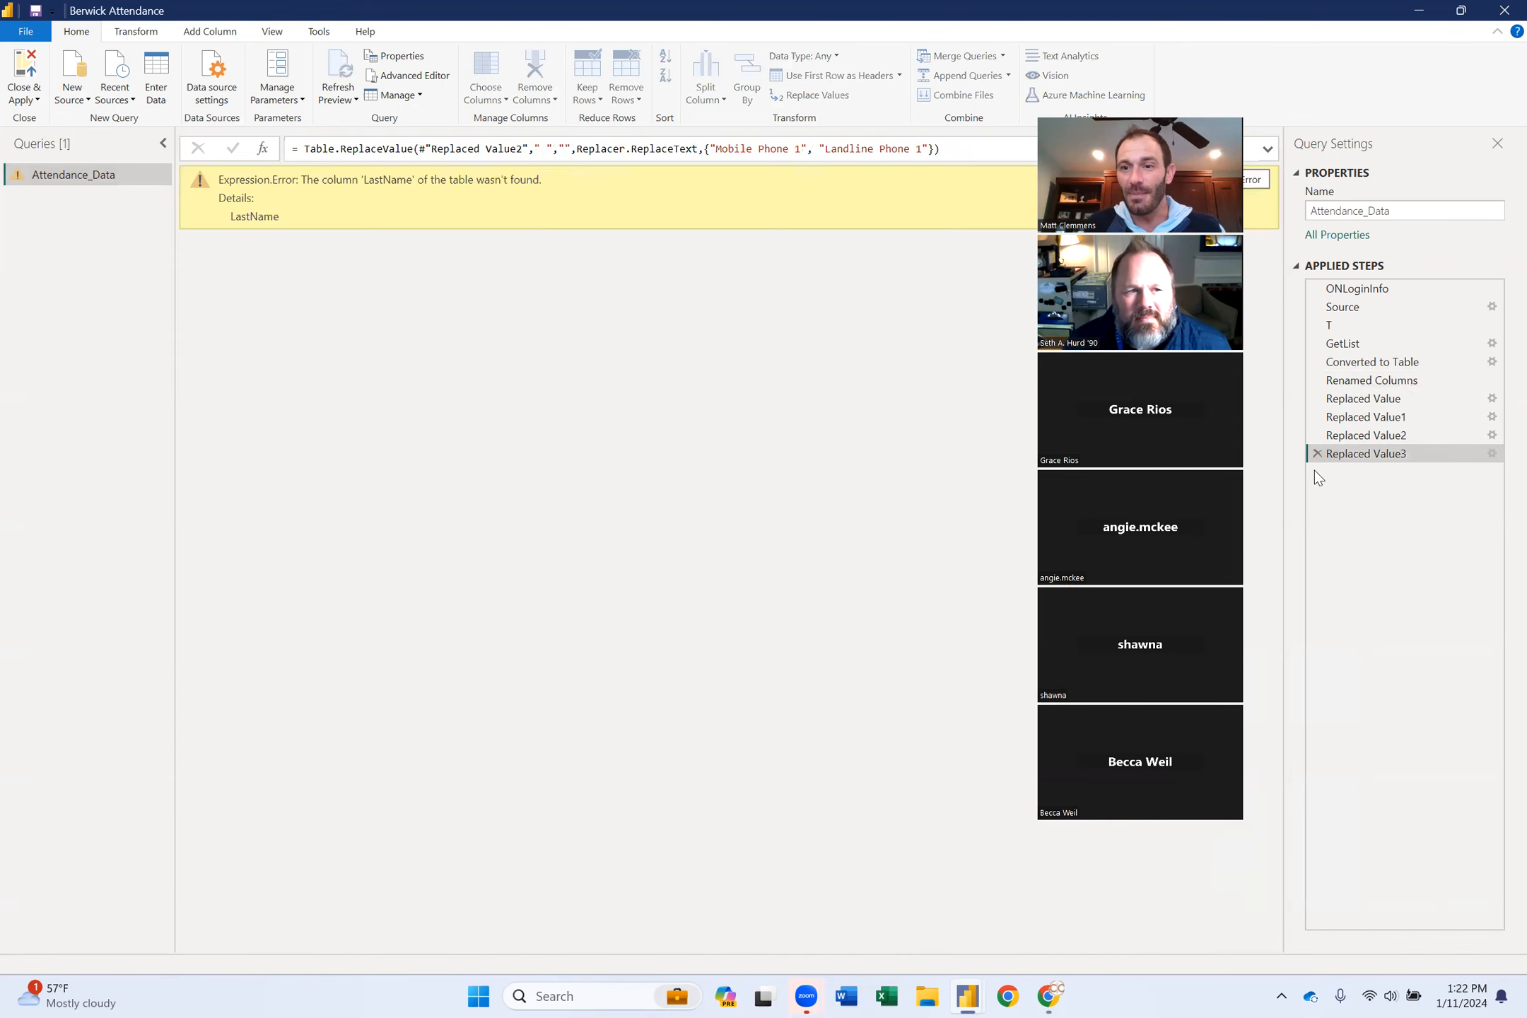
left_click(1317, 446)
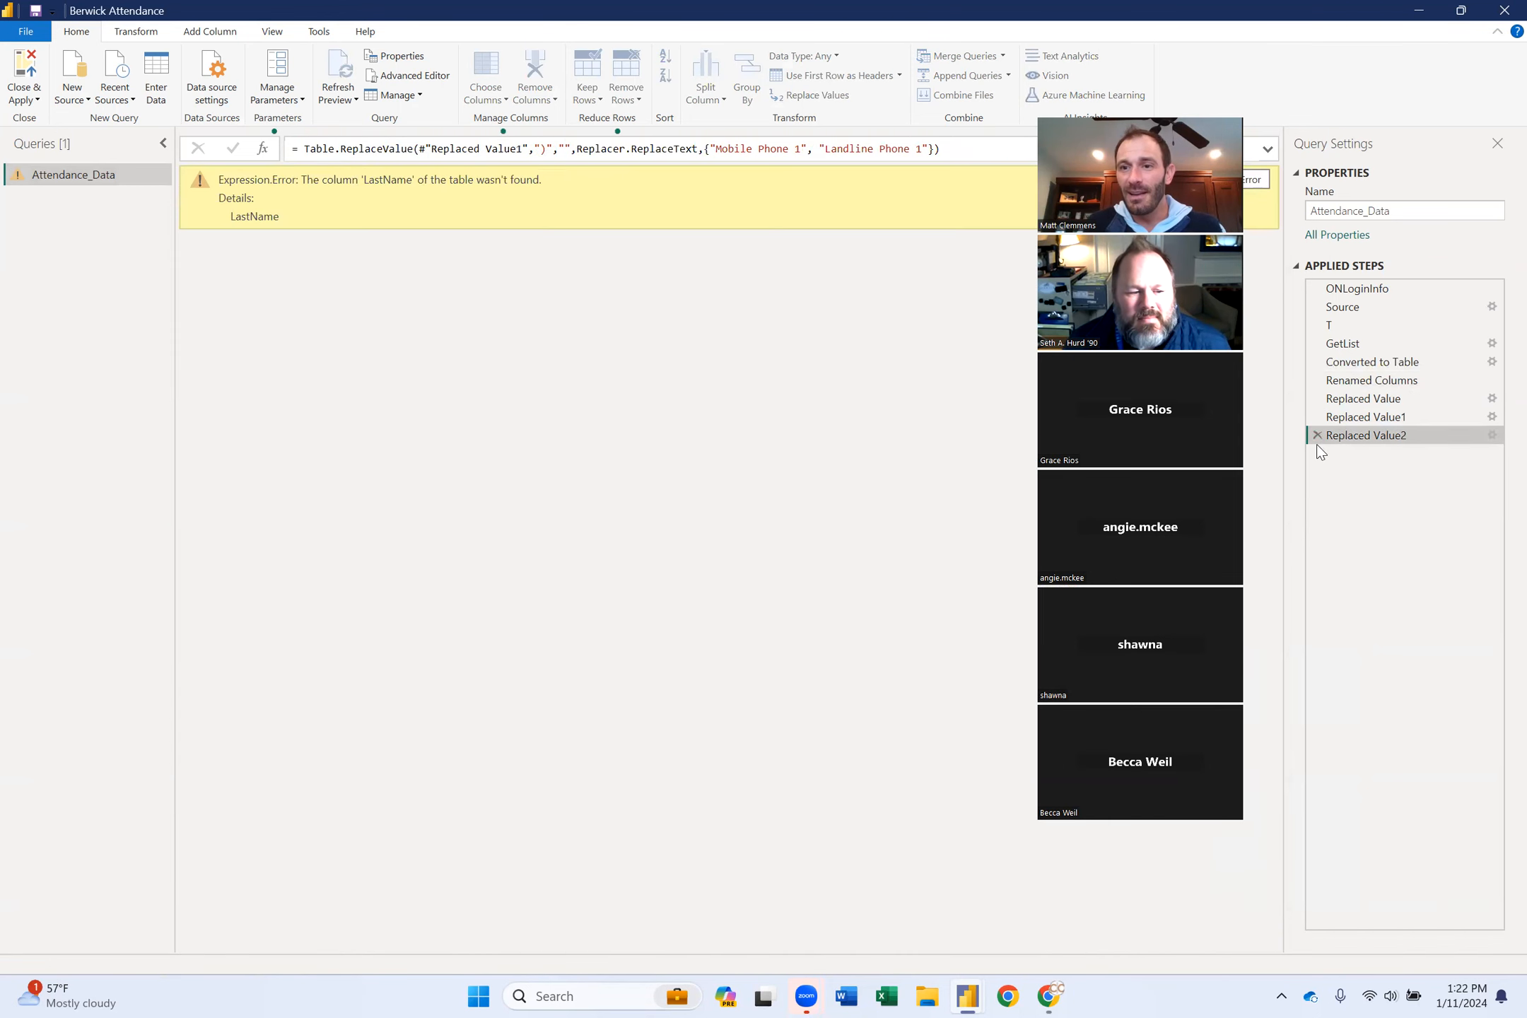
left_click(1318, 431)
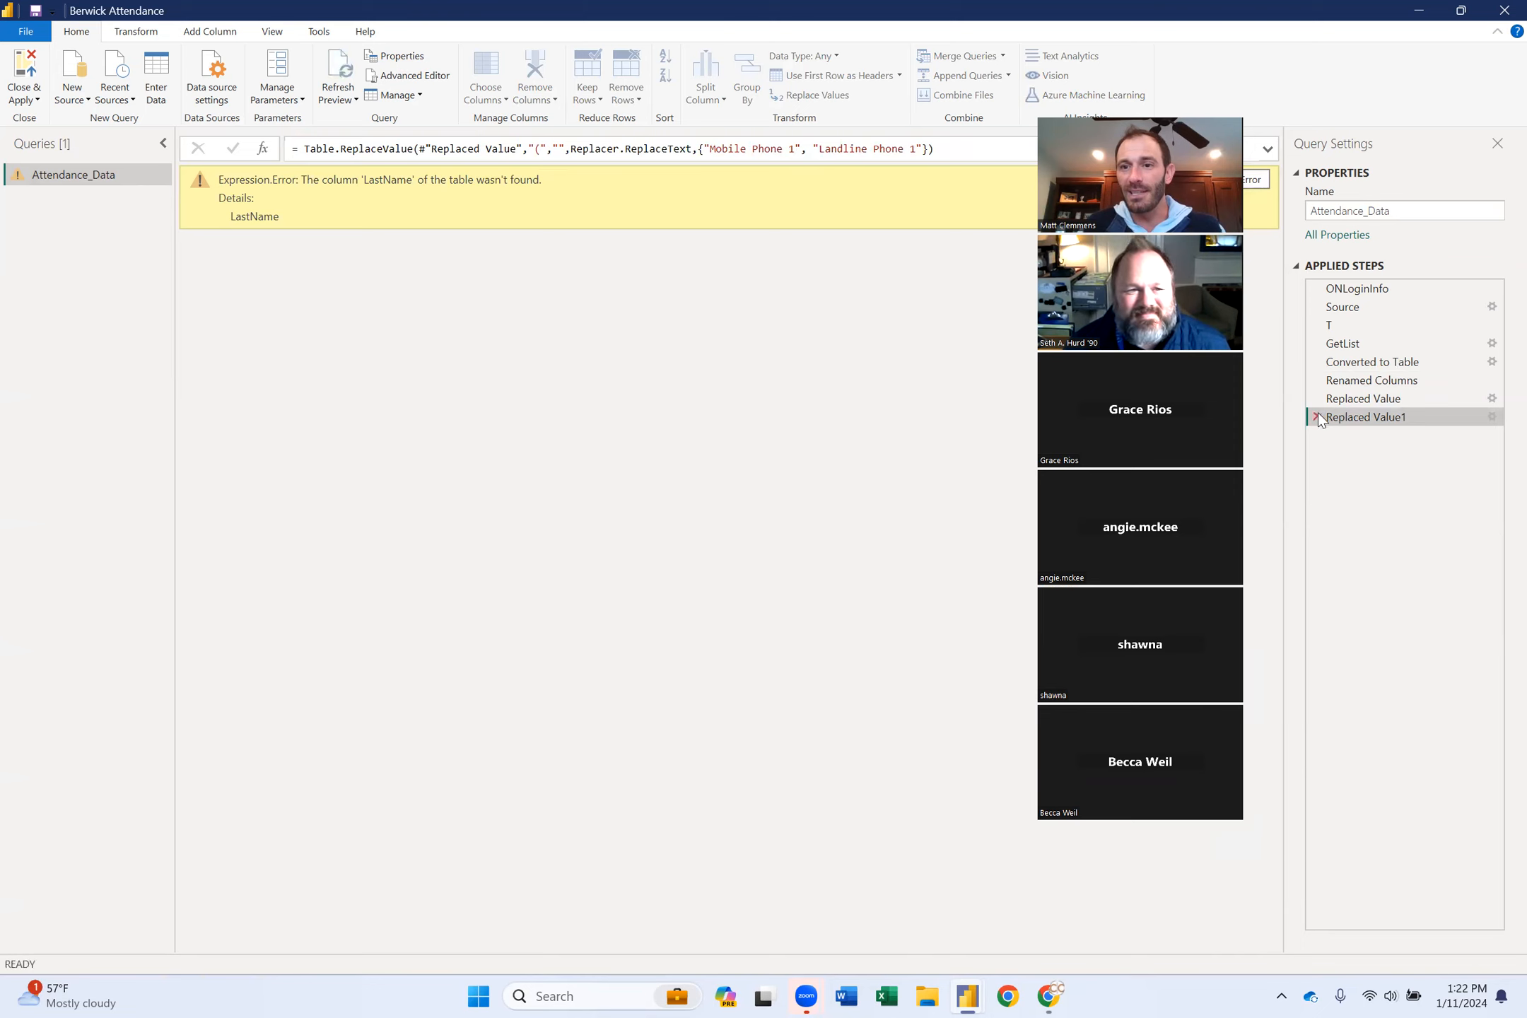
left_click(1317, 418)
left_click(1317, 398)
left_click(1316, 380)
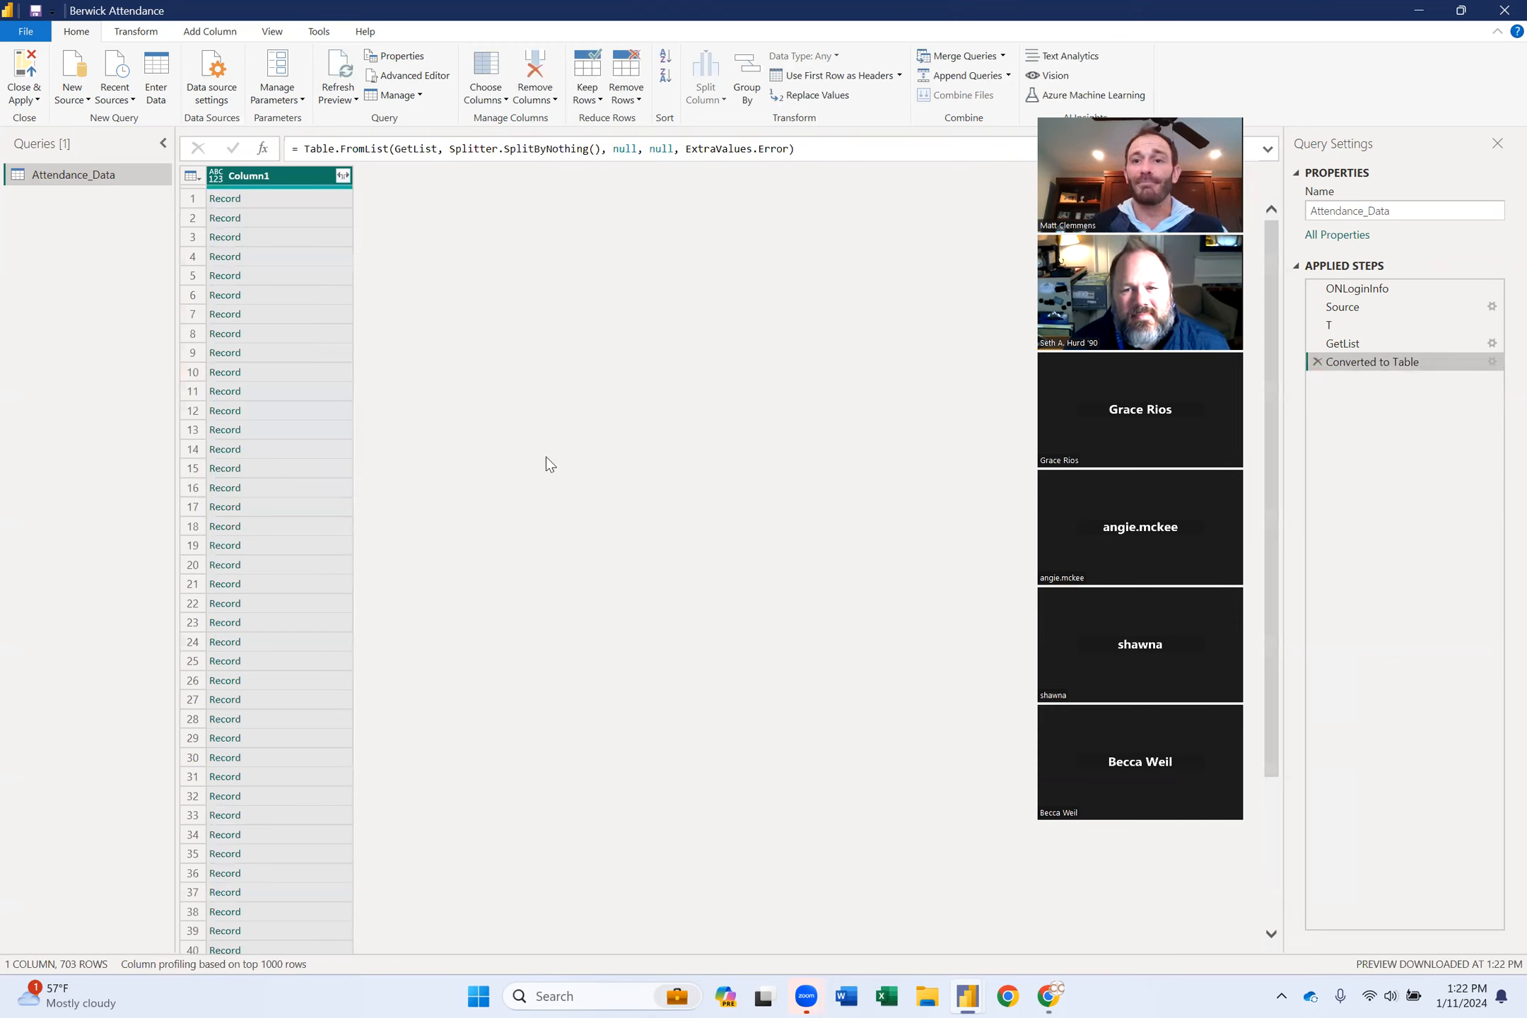
In the Advanced Editor, replace list number 152567 with 154588 in the GetList RelativePath.
left_click(414, 78)
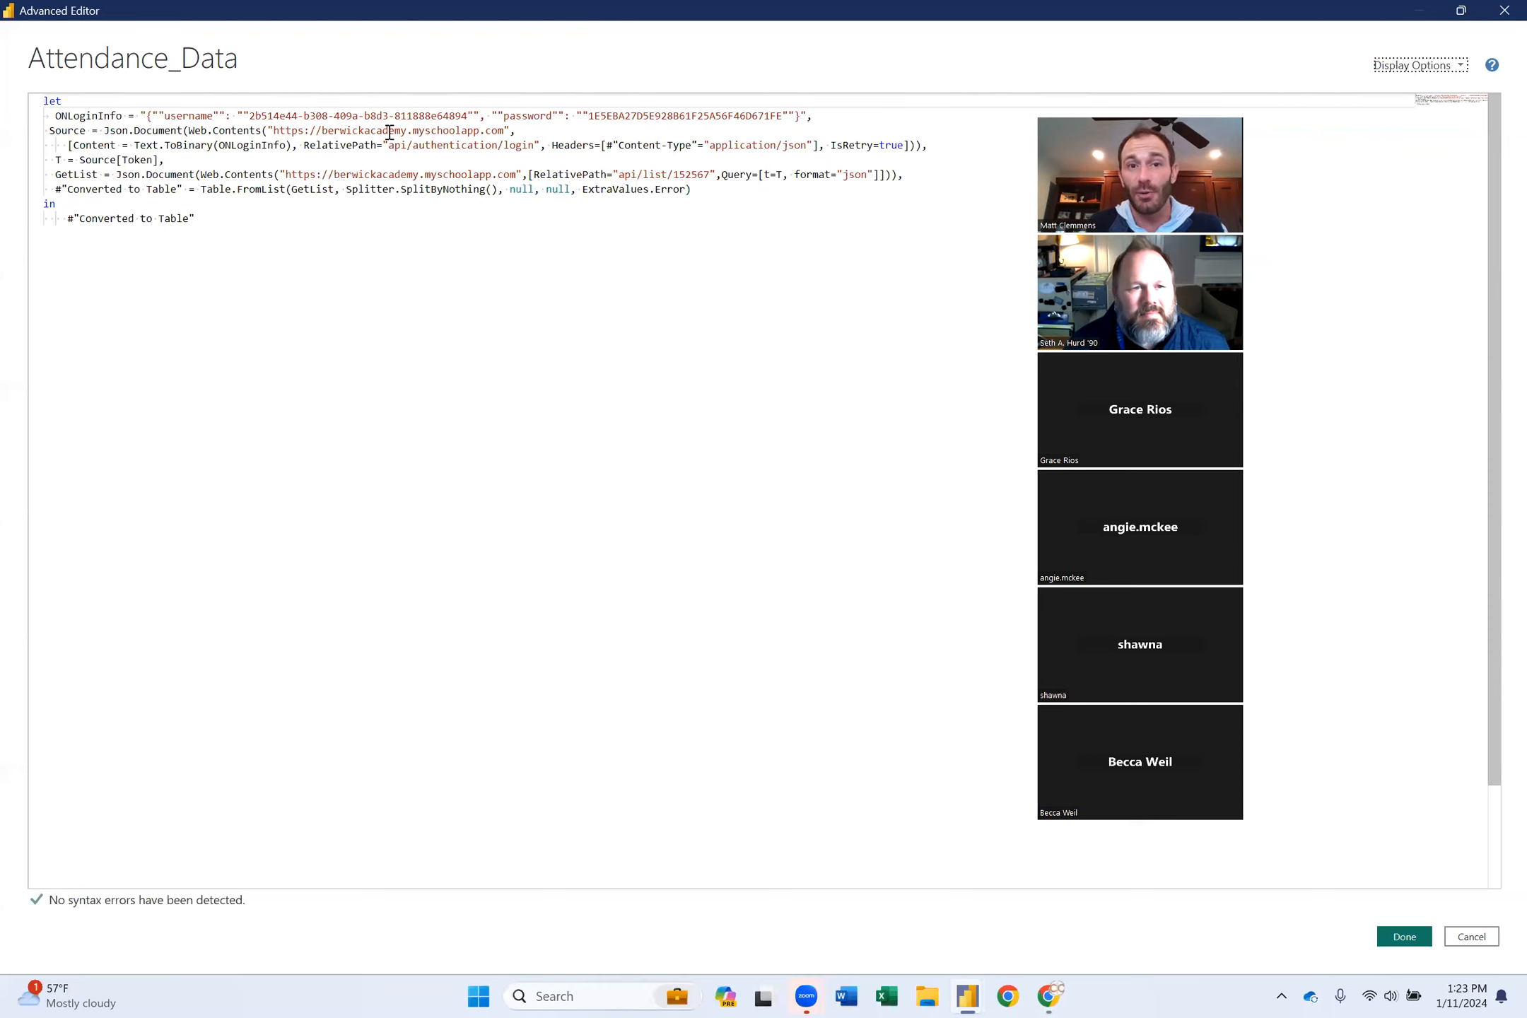
double_click(693, 176)
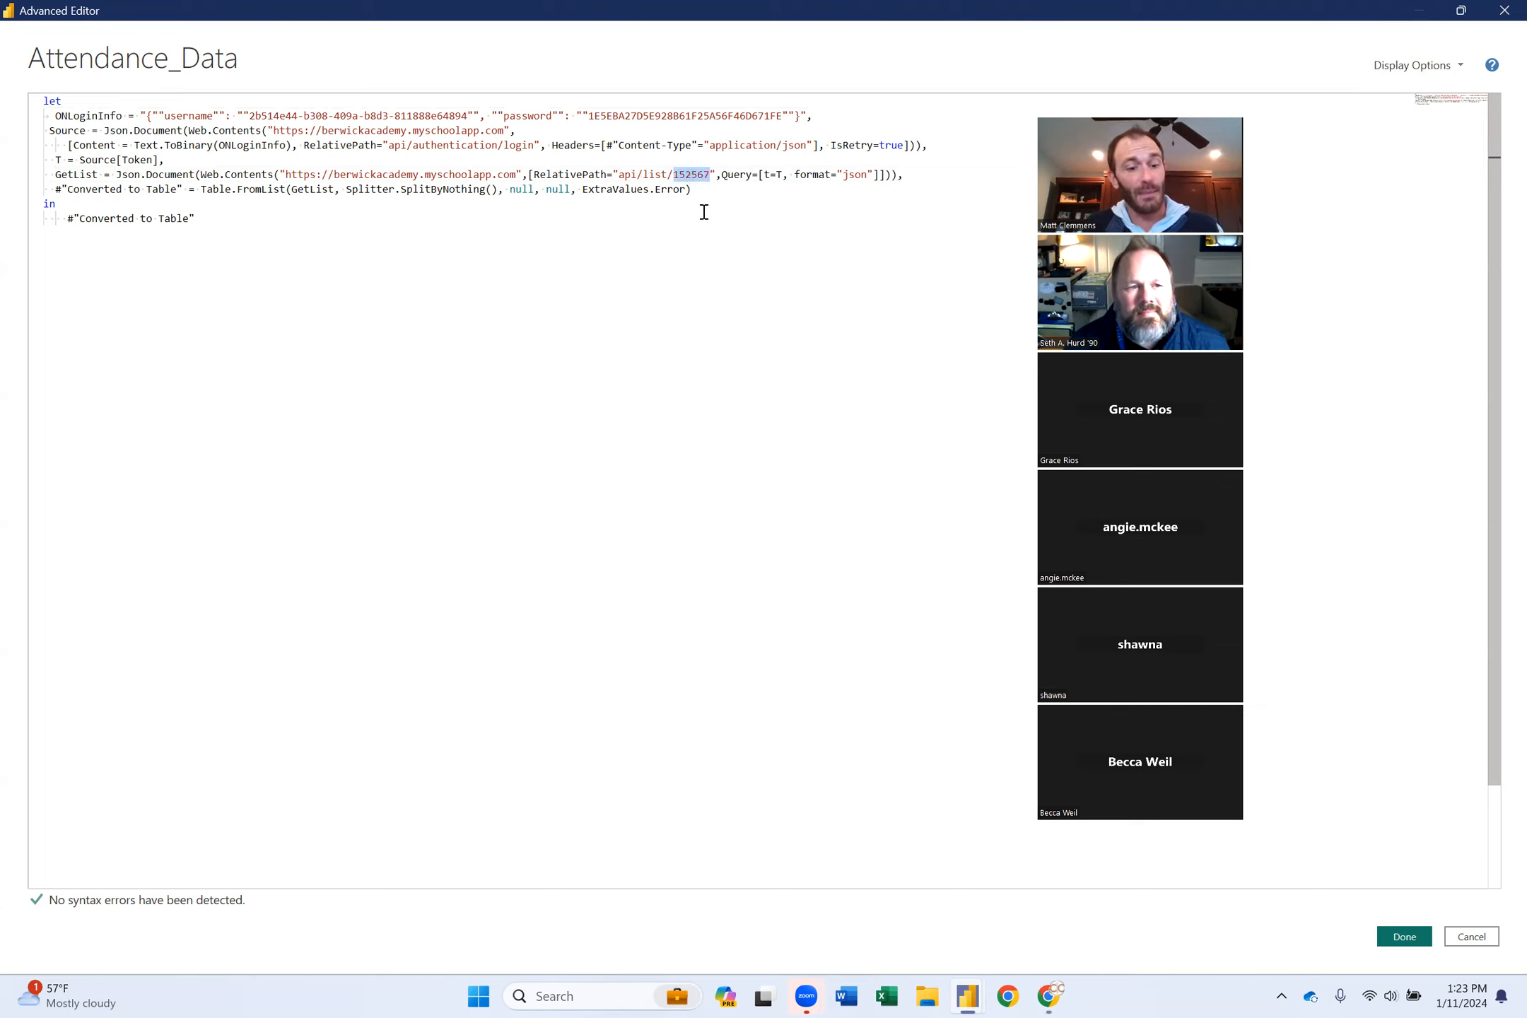
type("154588")
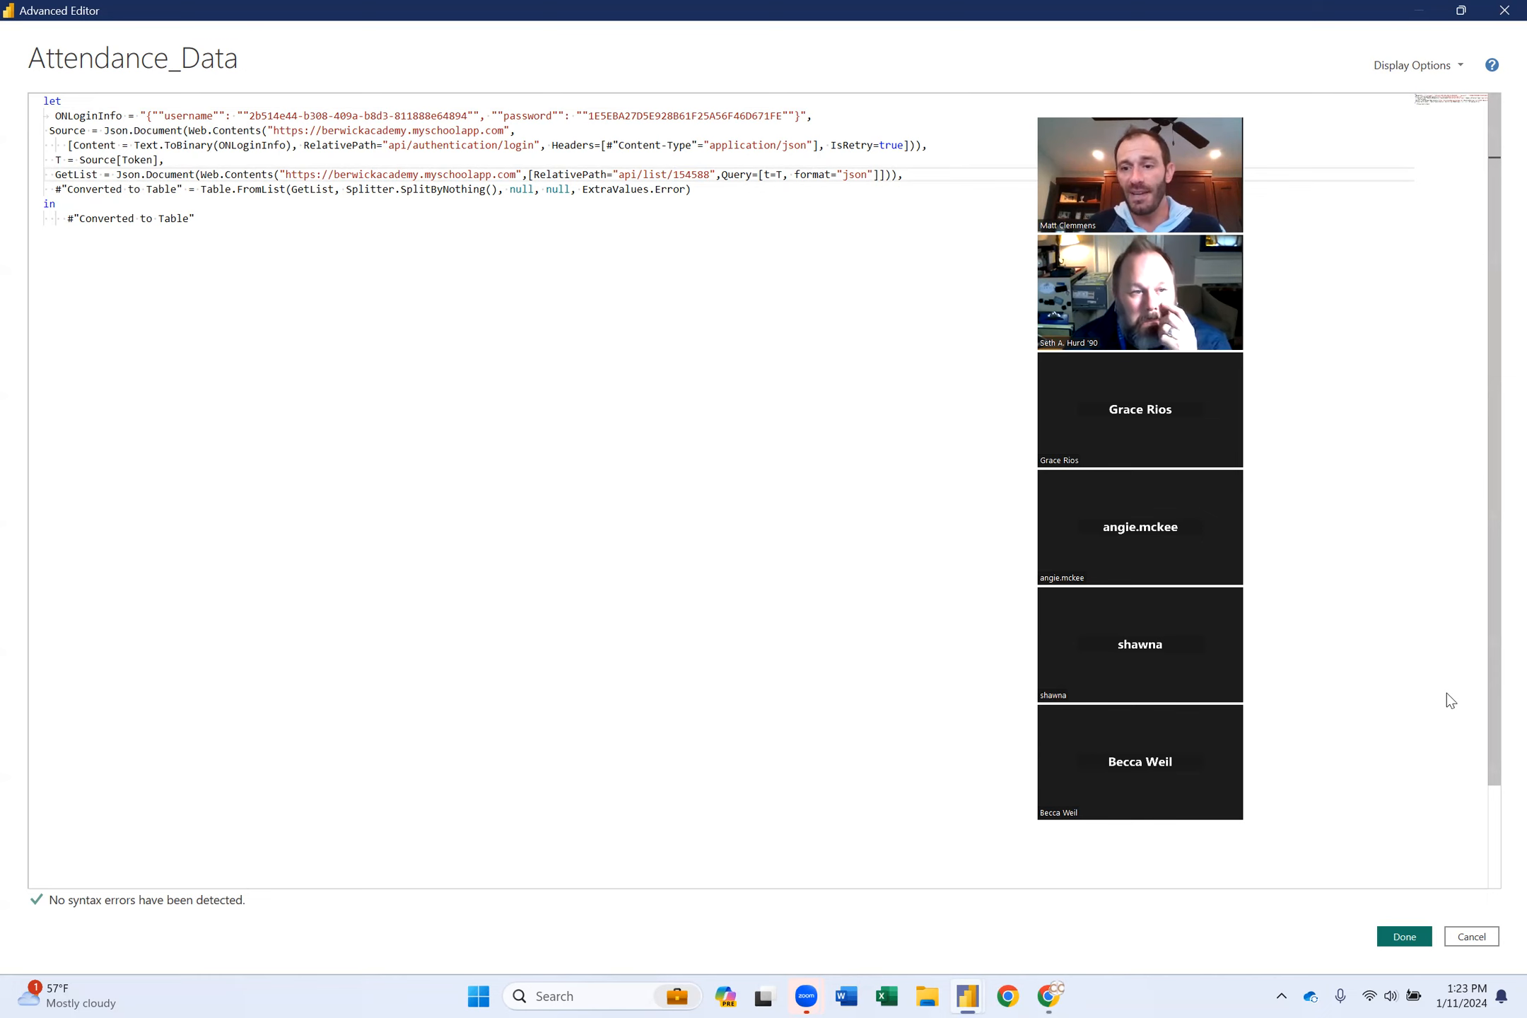
left_click(1405, 937)
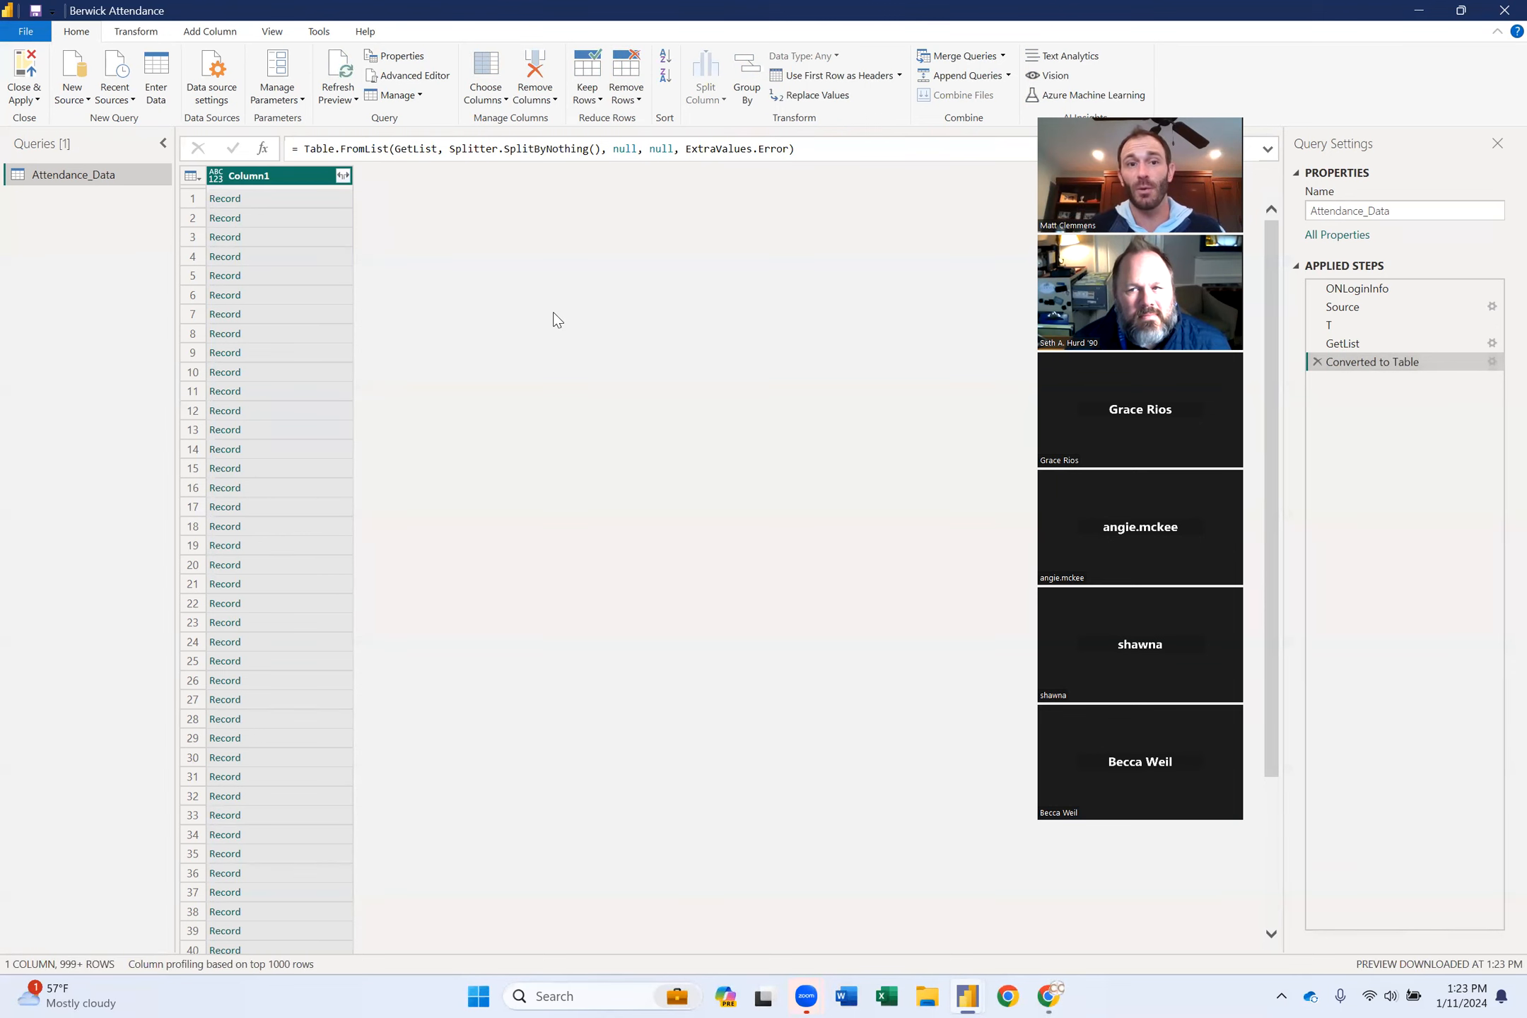
Expand all Column1 record fields into 19 columns, without the original column name prefix.
left_click(344, 176)
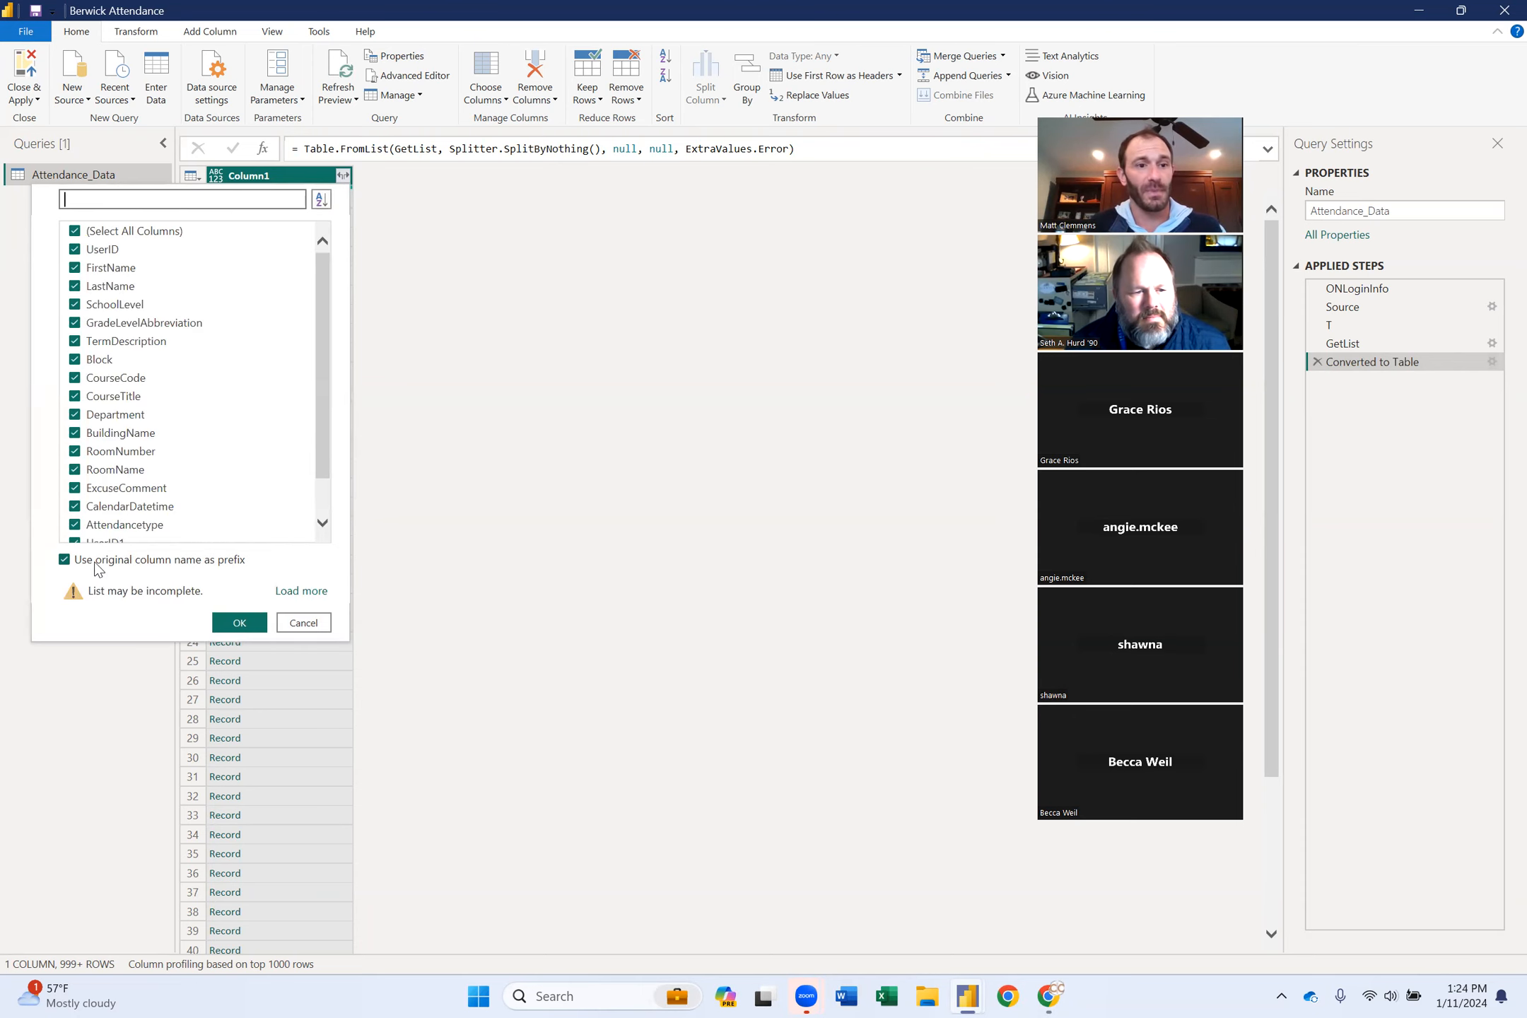
left_click(94, 563)
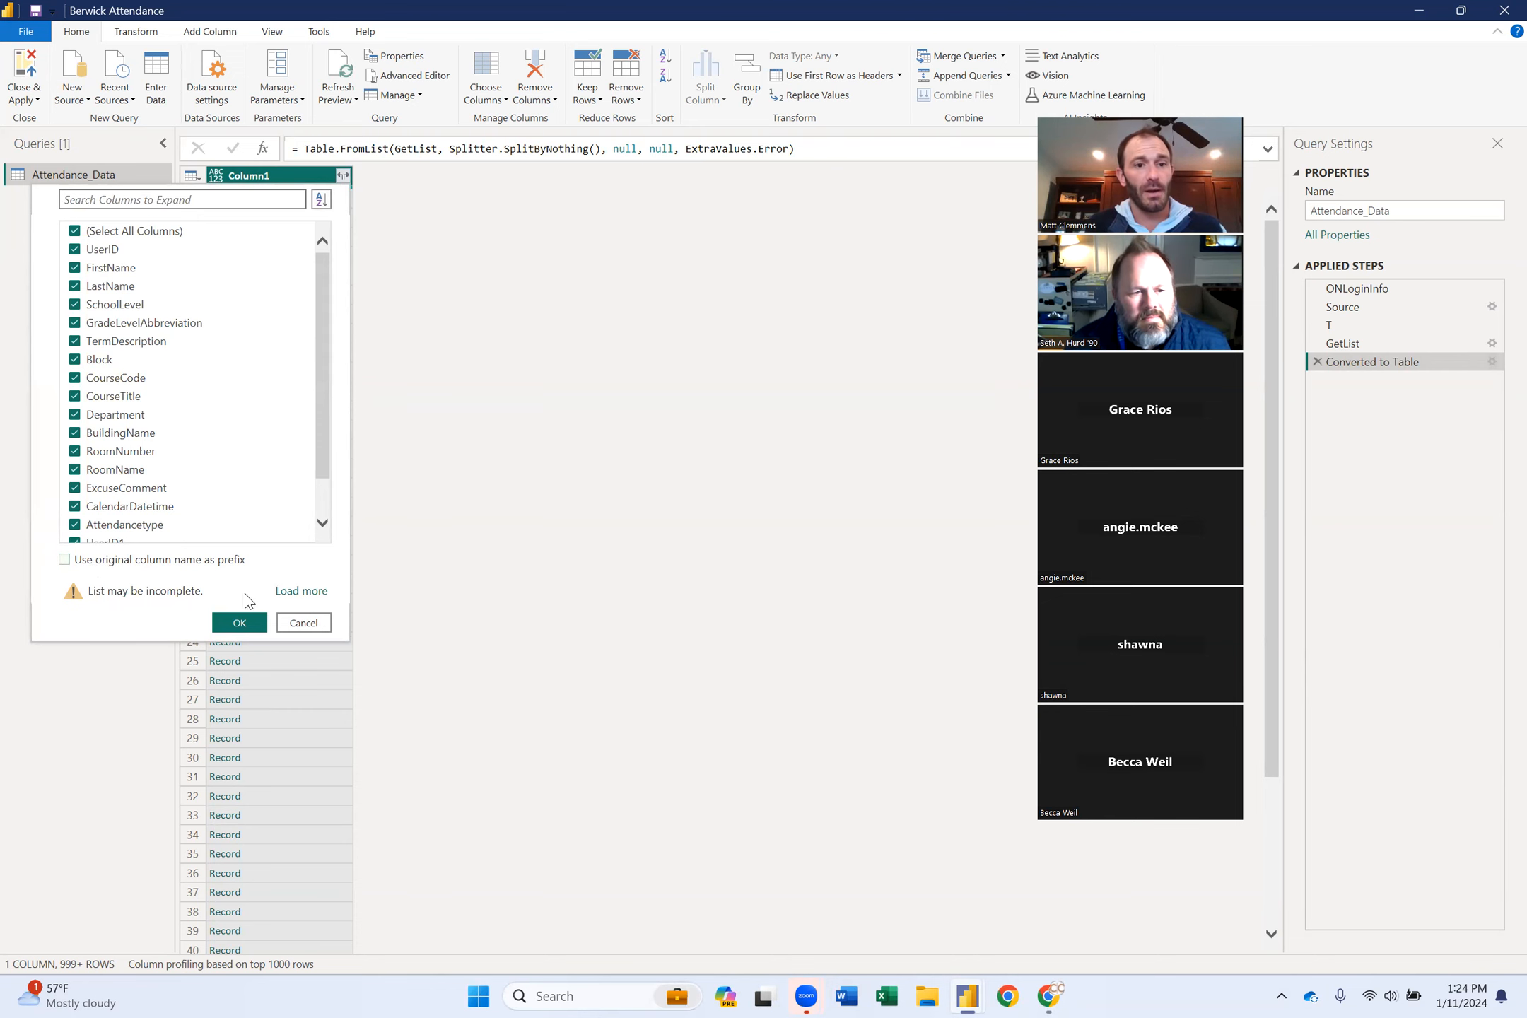
left_click(240, 623)
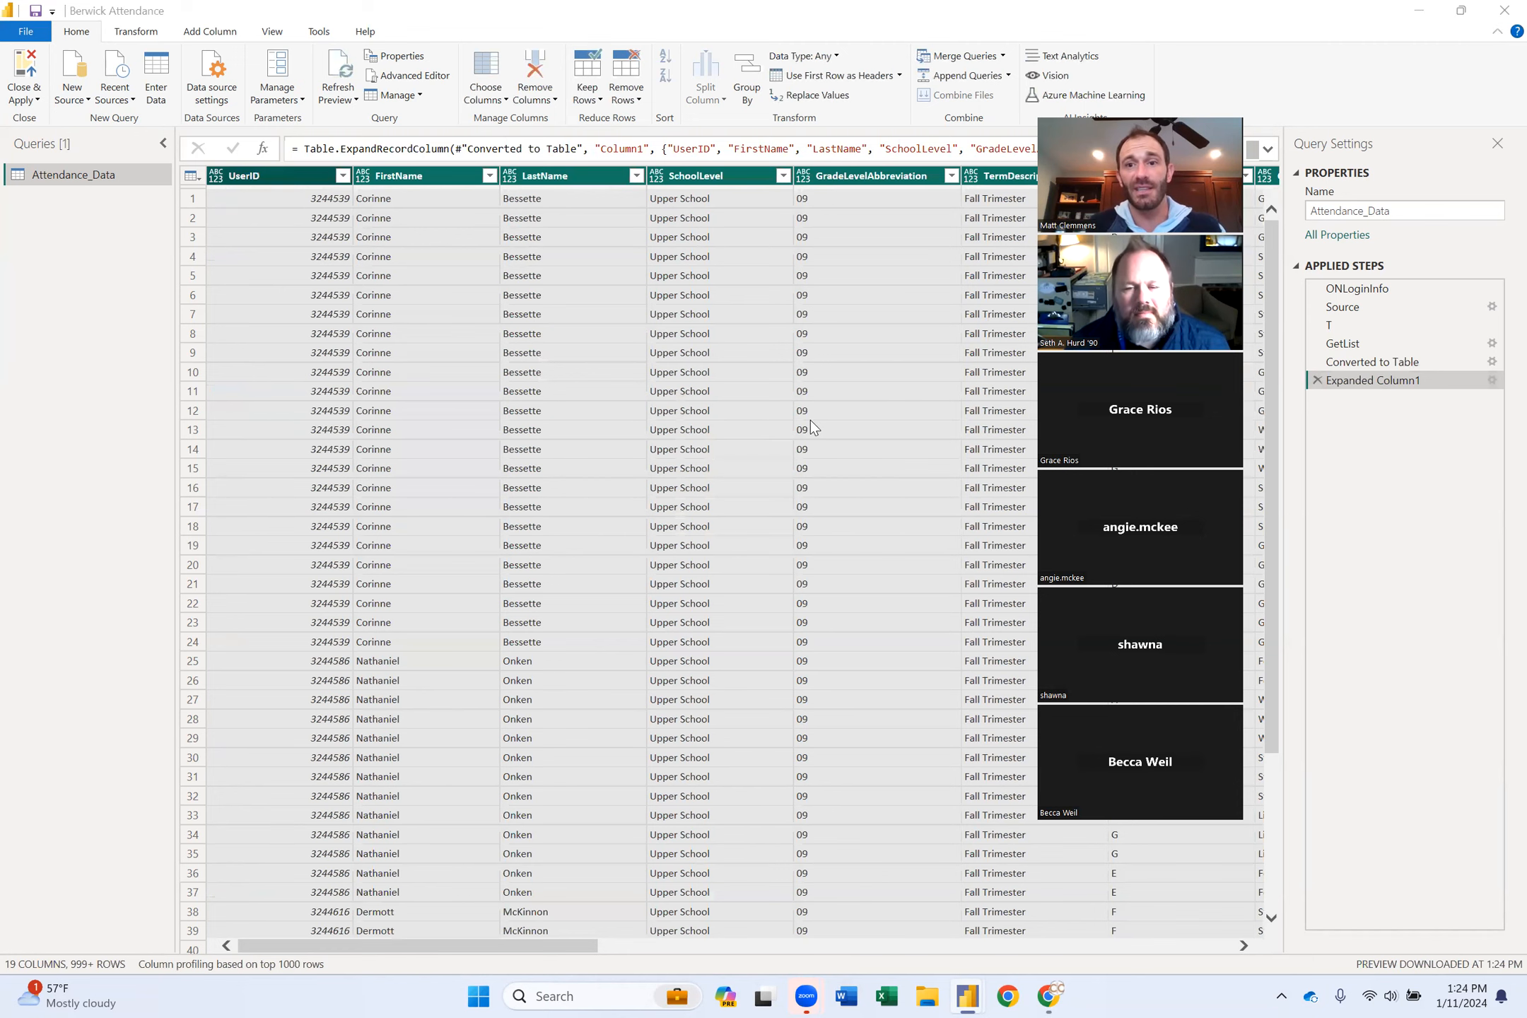
scroll(810, 420, "right", 5)
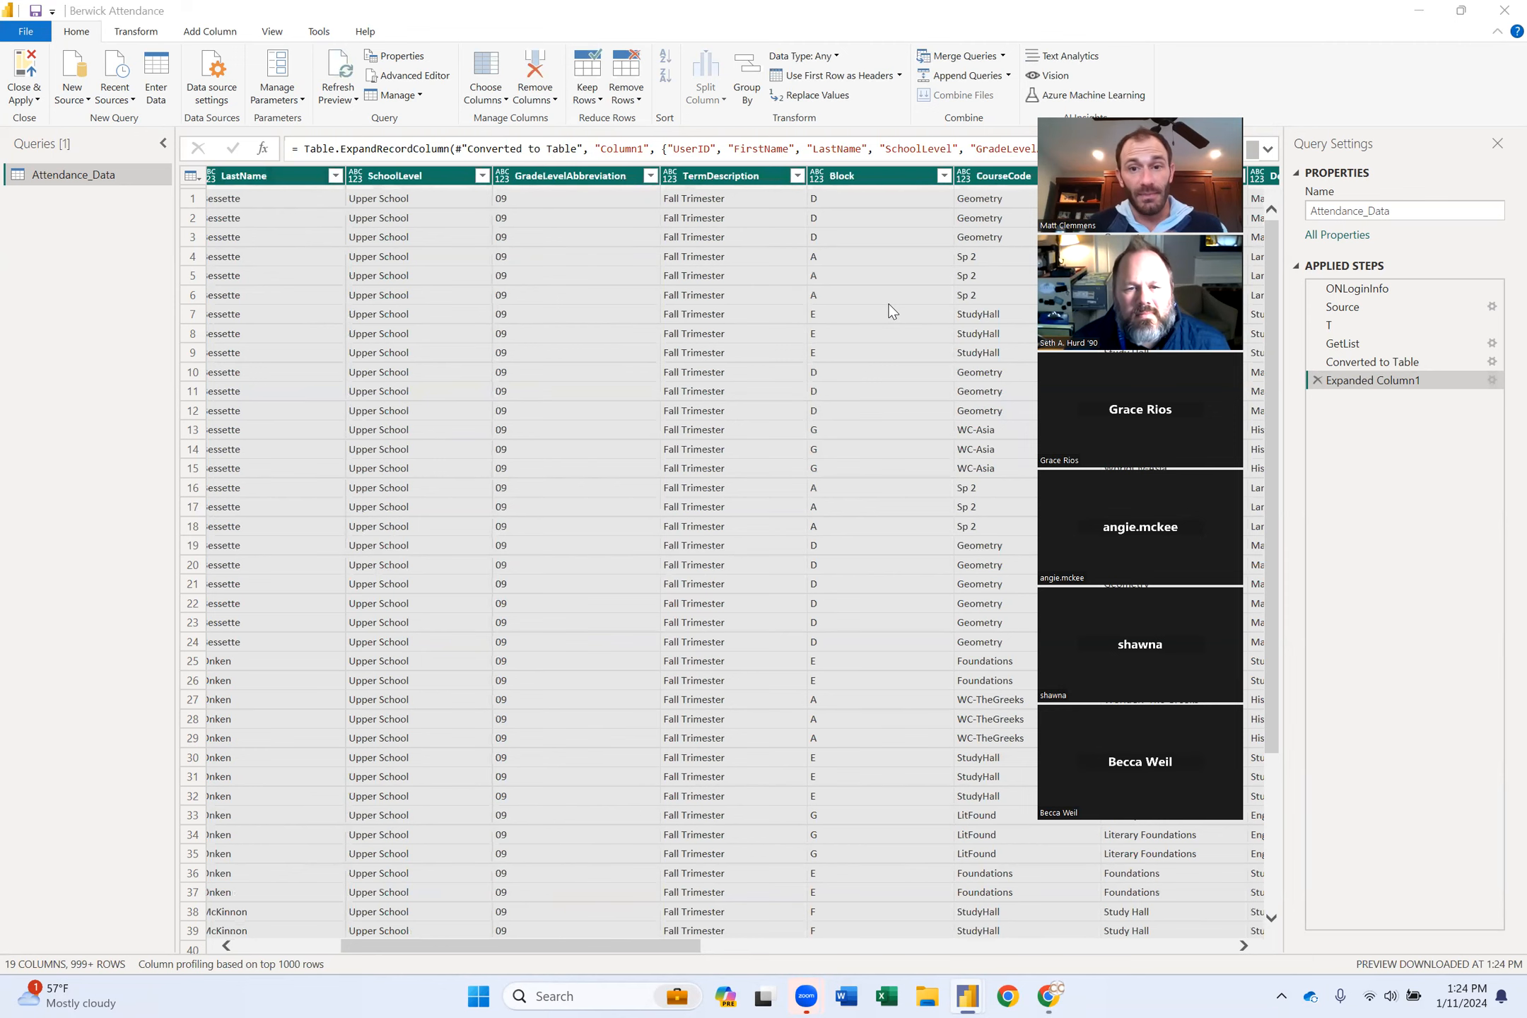
scroll(892, 311, "right", 10)
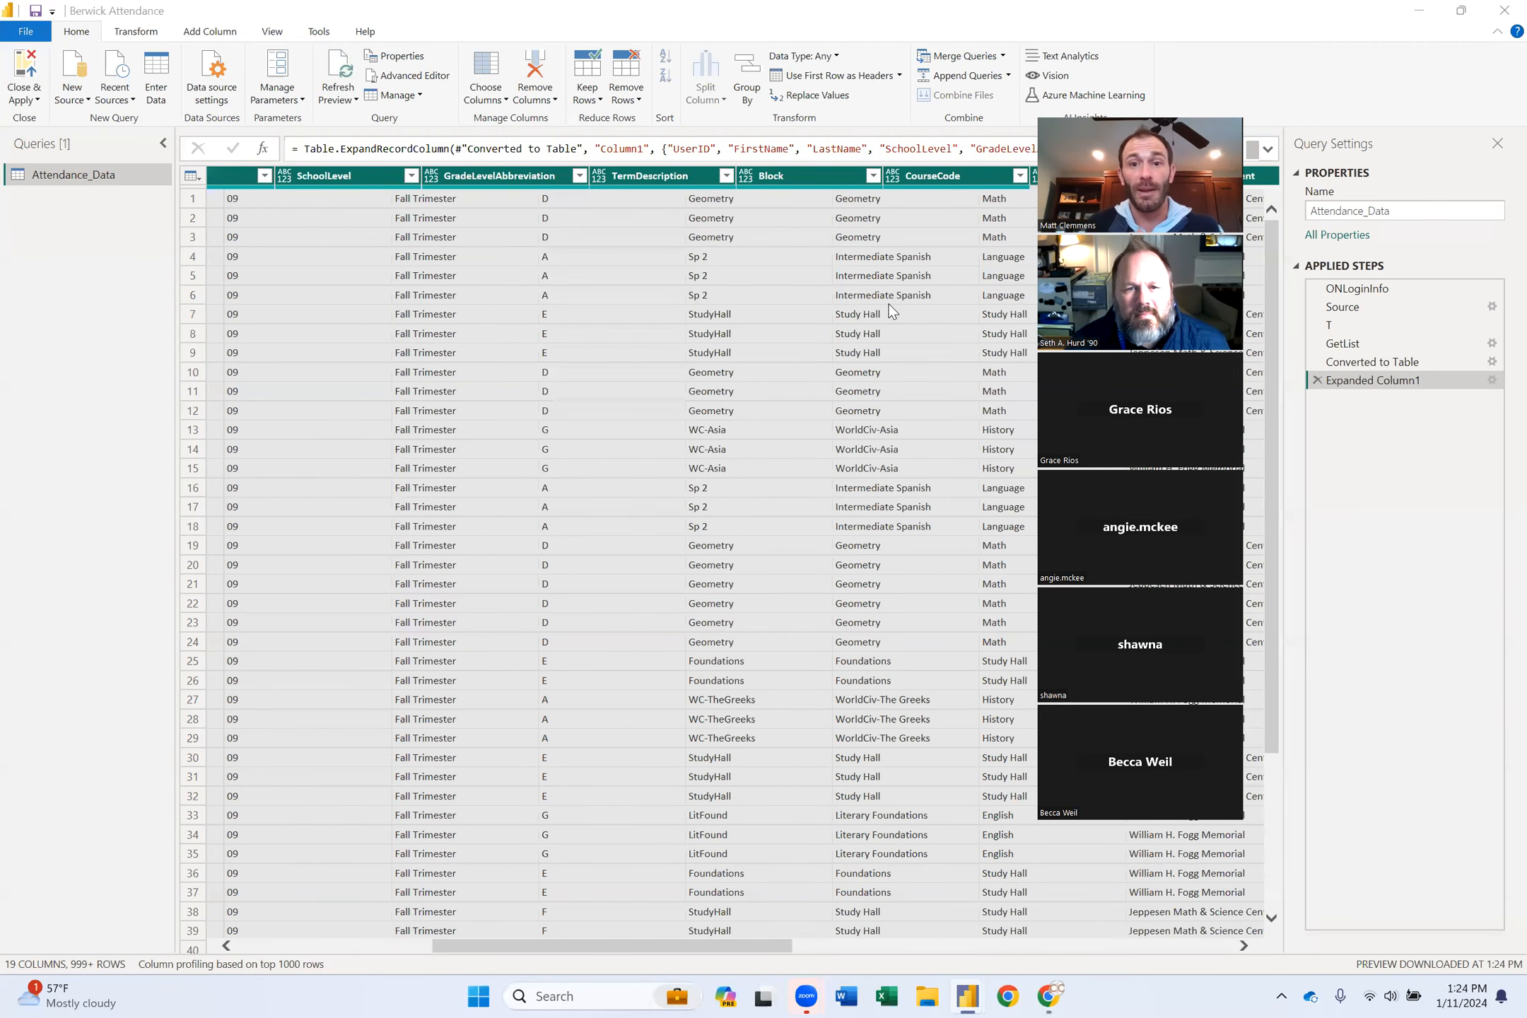
scroll(892, 311, "right", 5)
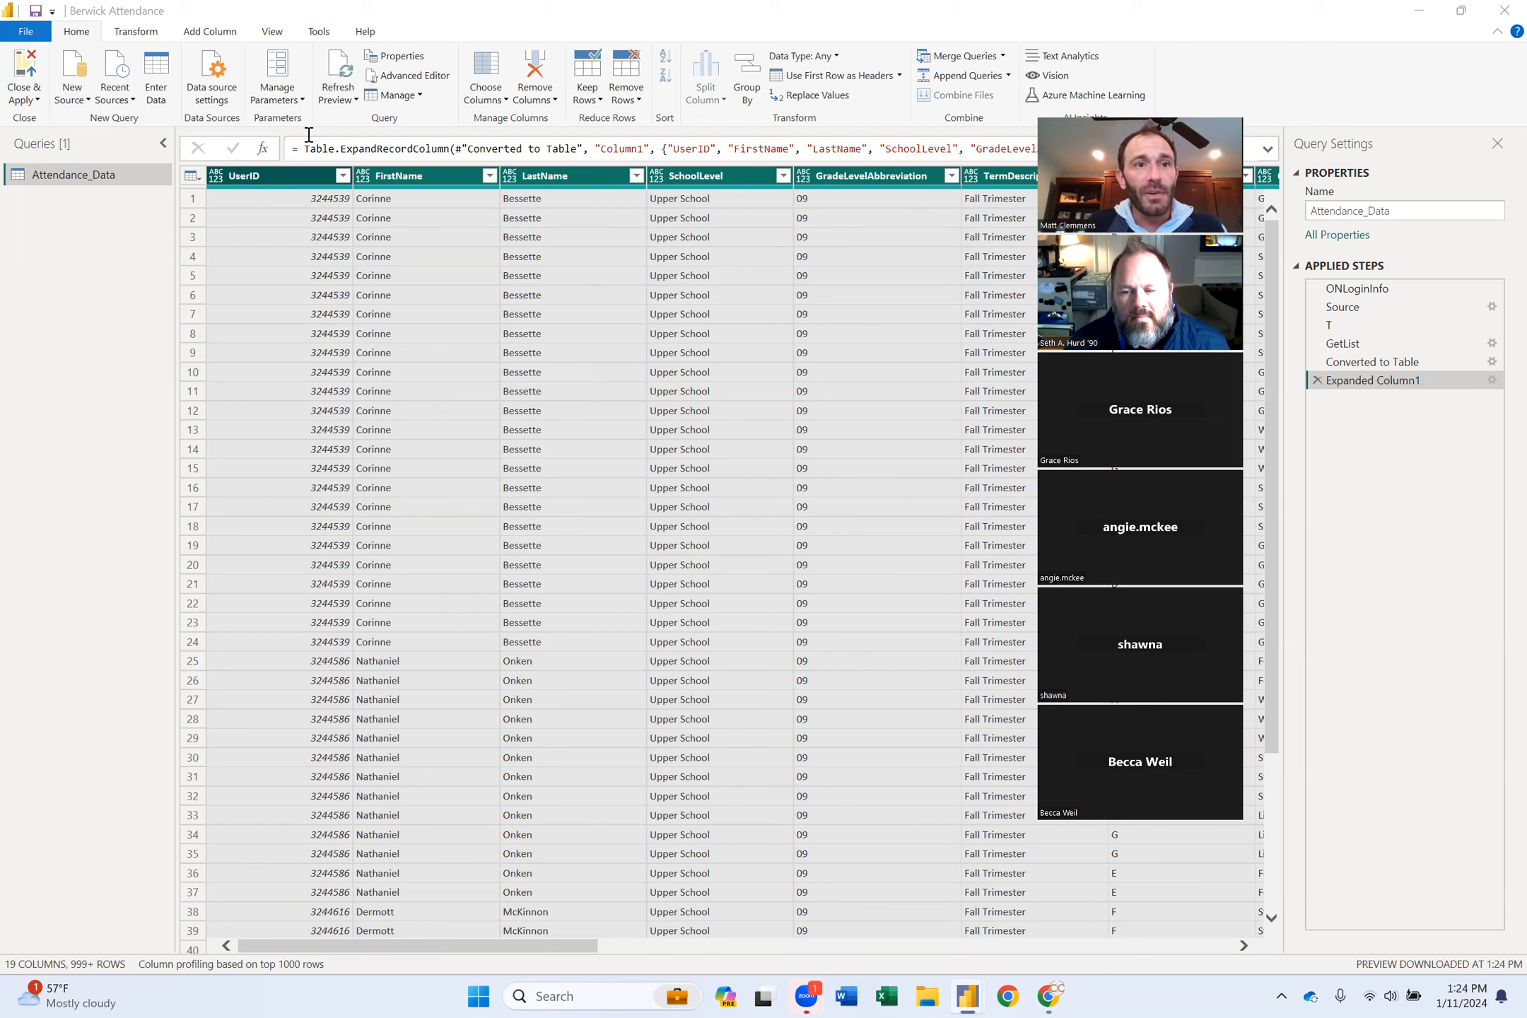
Apply Remove Duplicates from Home > Remove Rows, adding a Removed Duplicates step to the query.
left_click(630, 96)
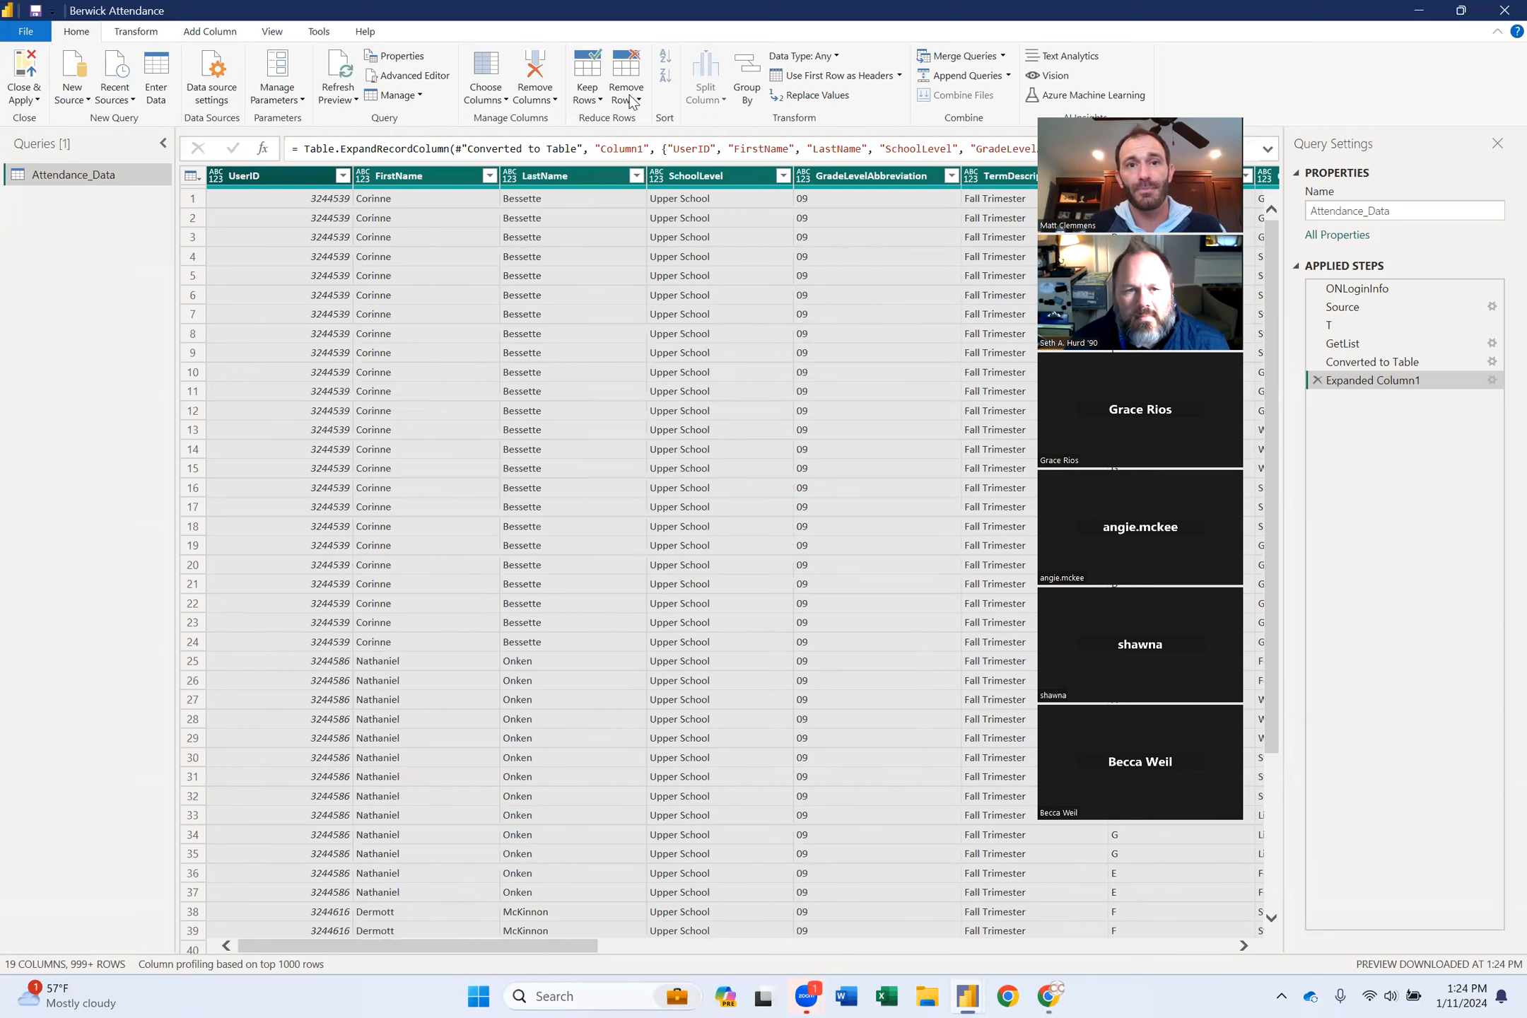
left_click(630, 99)
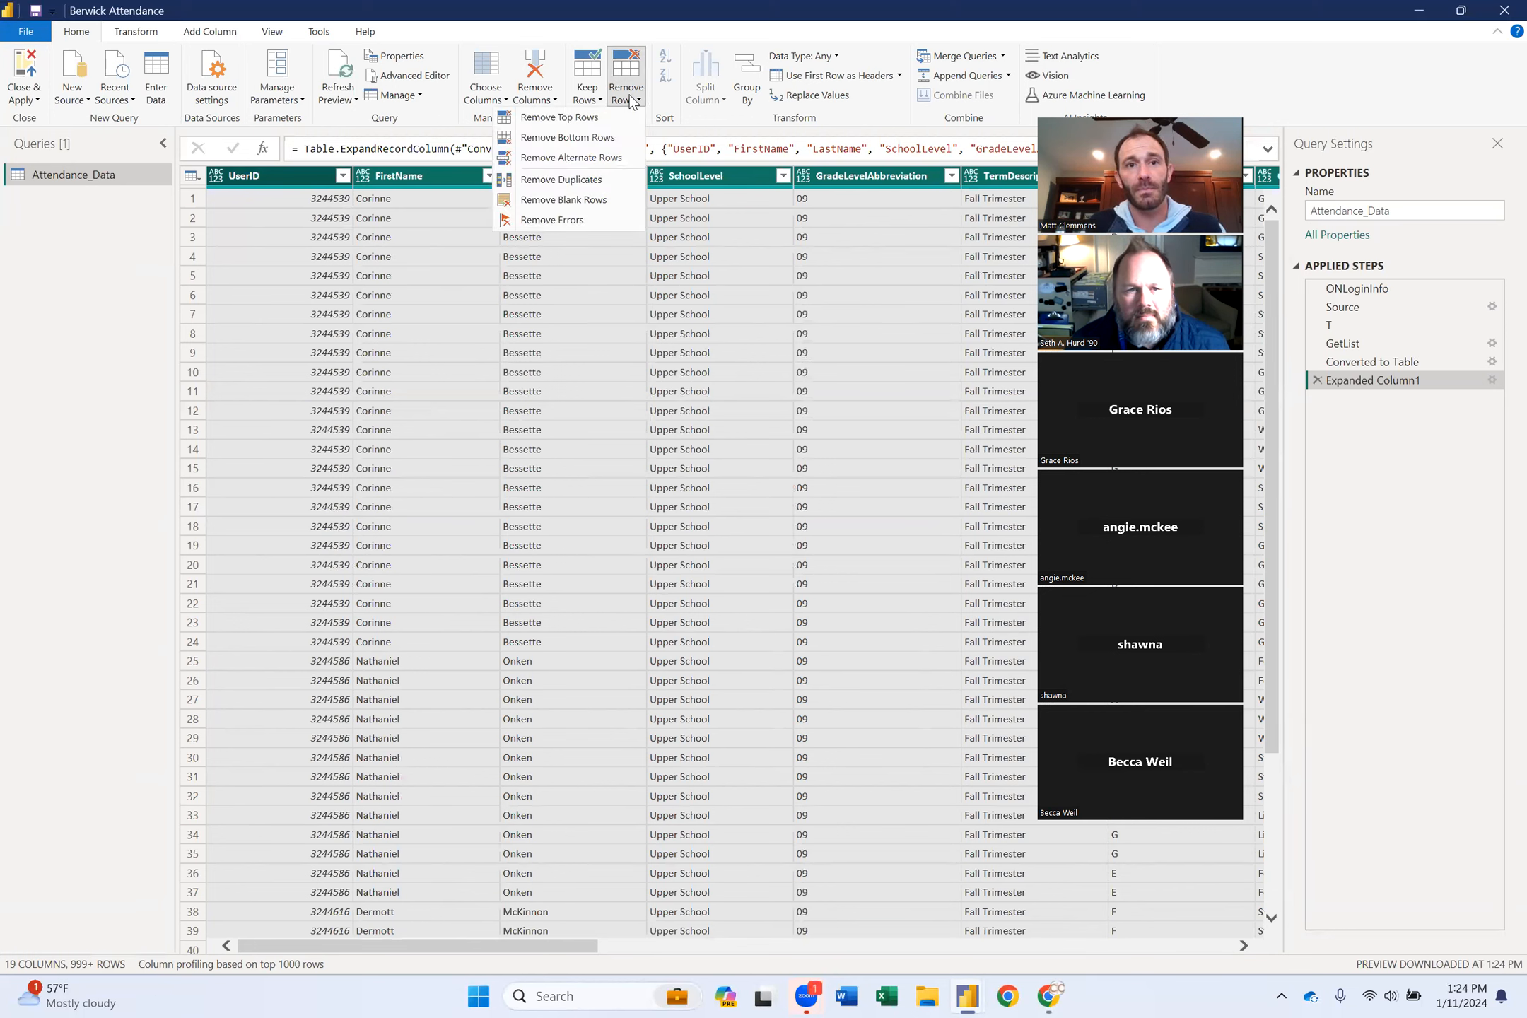
left_click(580, 181)
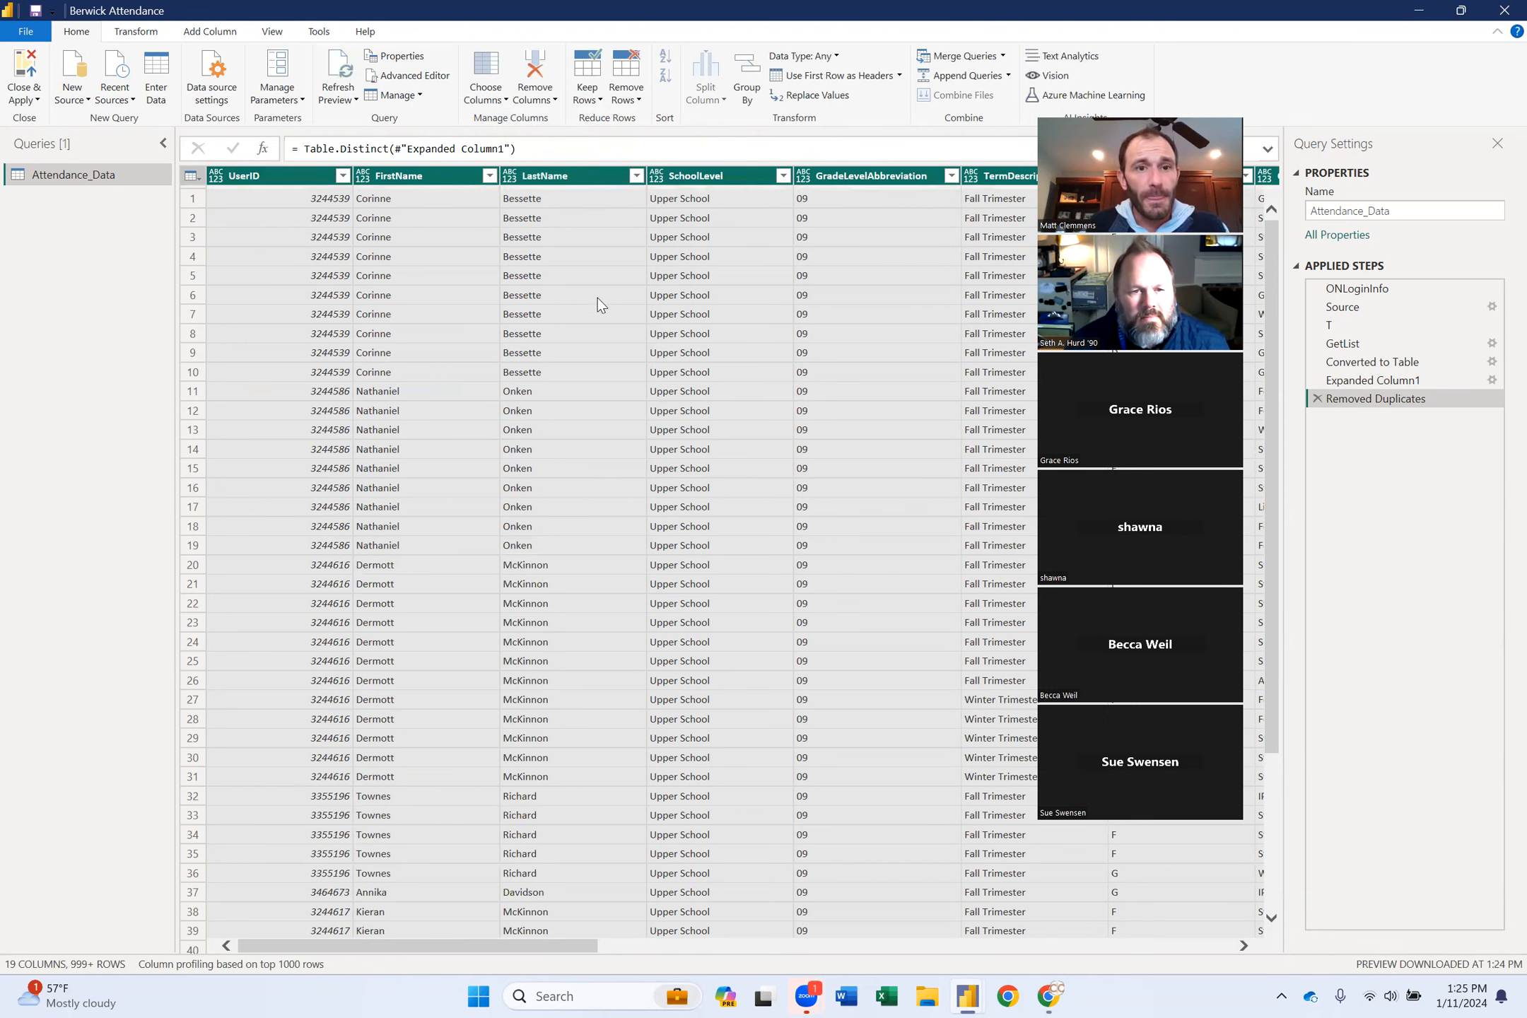
scroll(611, 244, "right", 5)
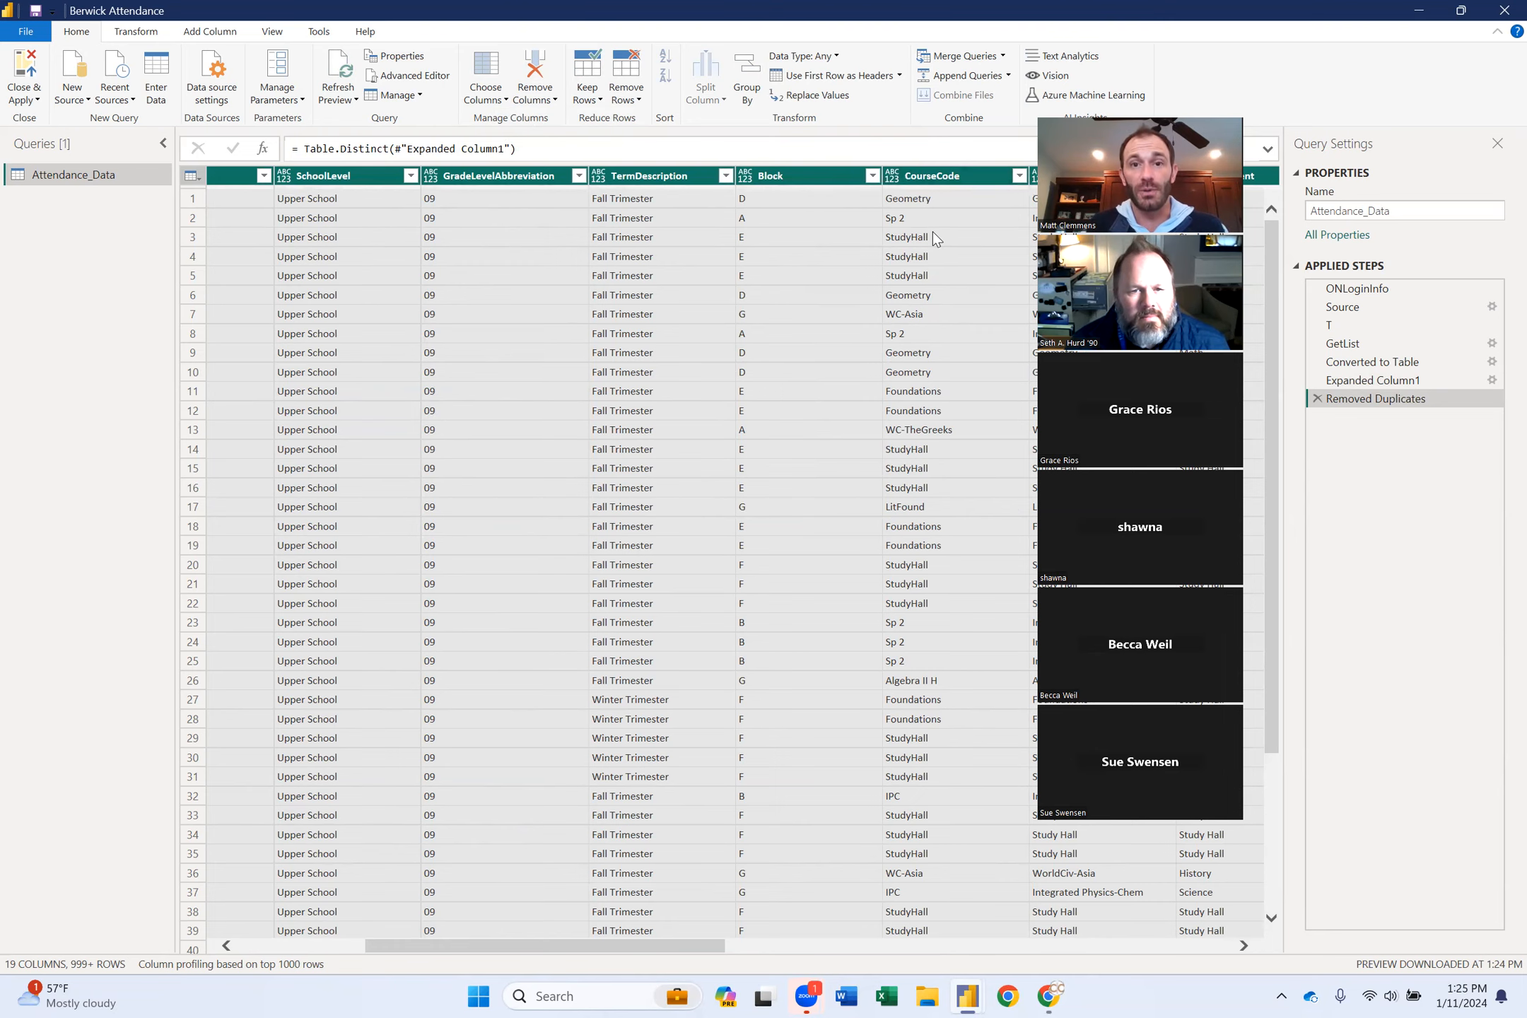
scroll(933, 231, "right", 3)
scroll(933, 233, "right", 5)
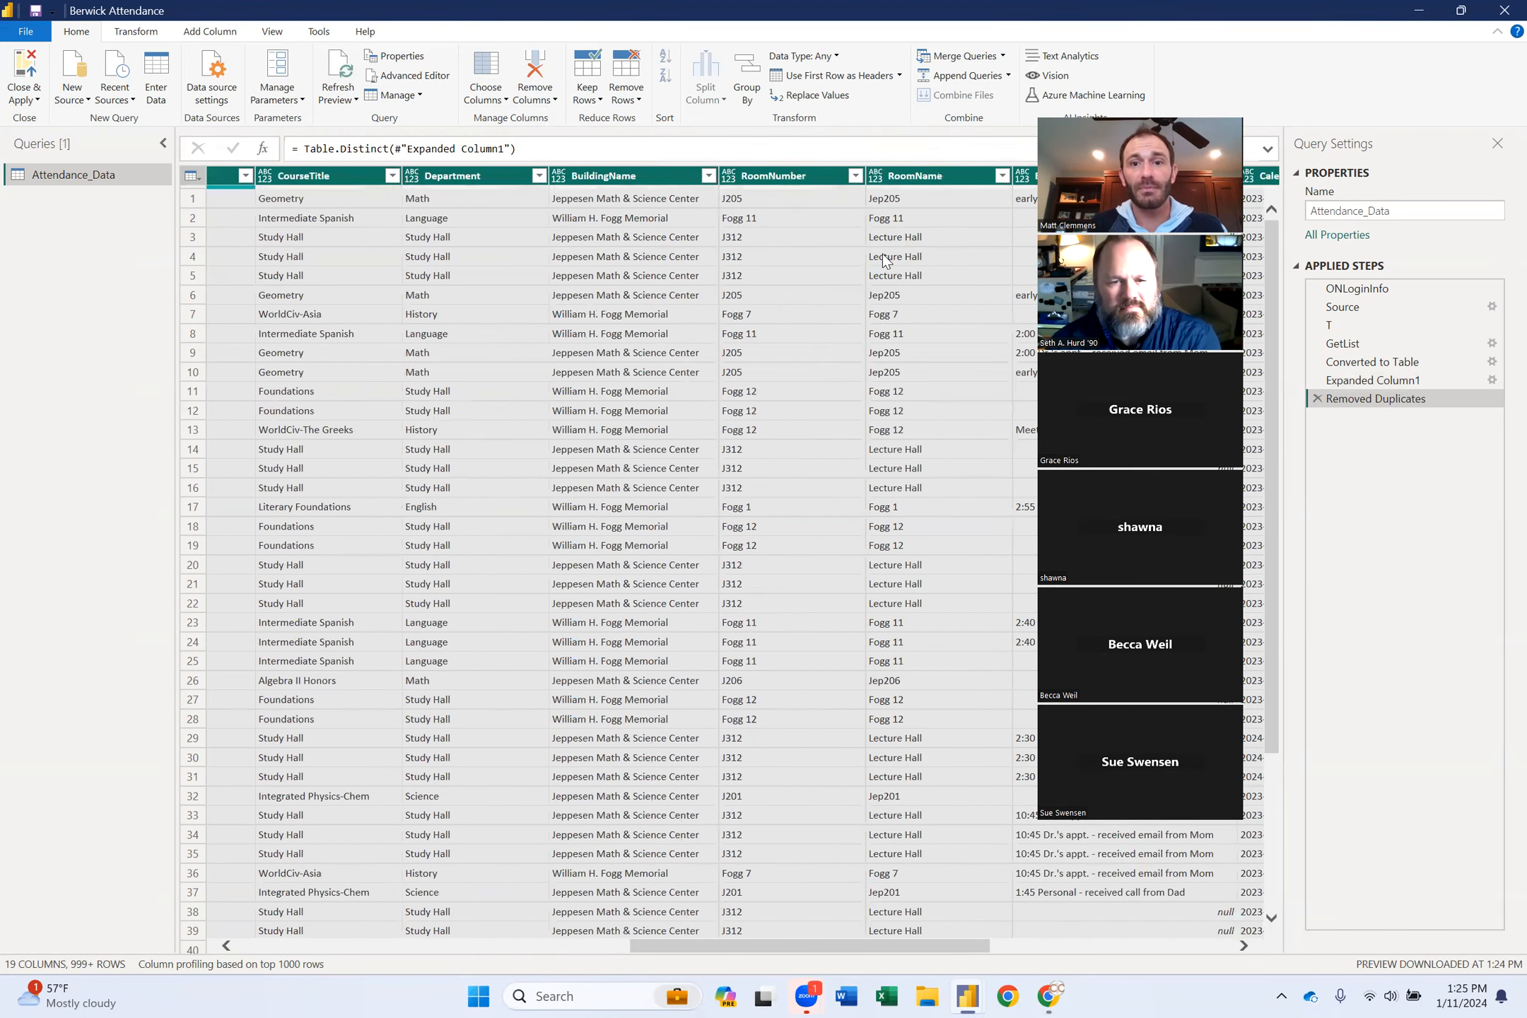
scroll(883, 253, "right", 5)
scroll(883, 253, "right", 1)
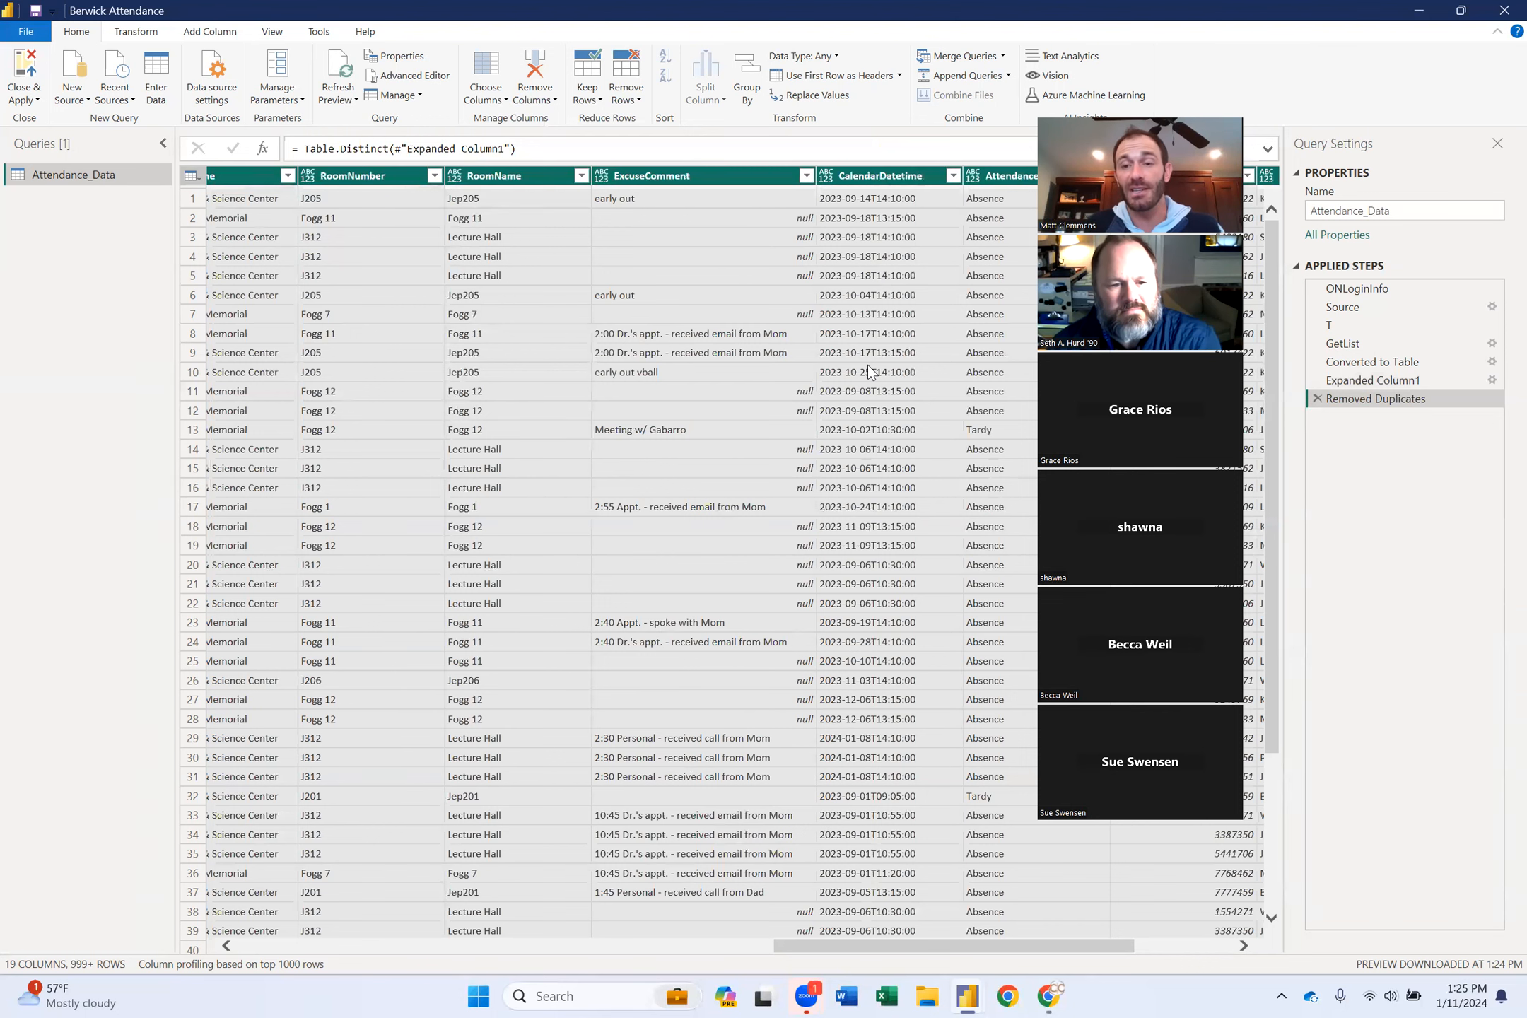
Set CalendarDatetime to Date/Time, then Close & Apply the Attendance_Data query.
left_click(827, 175)
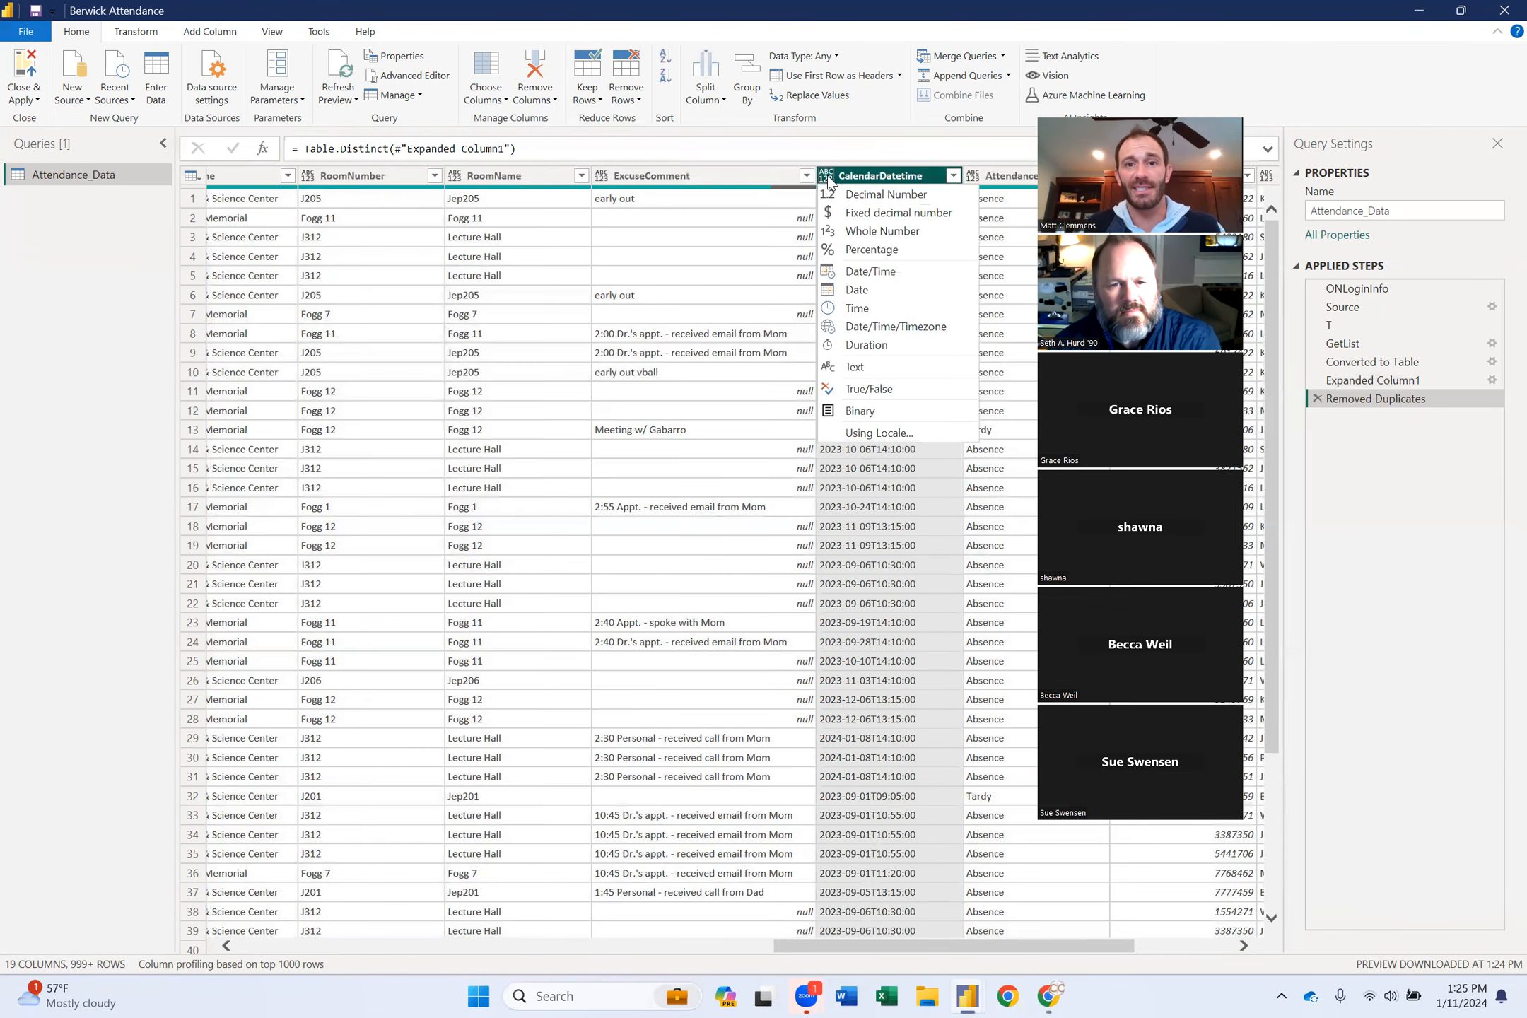
left_click(886, 273)
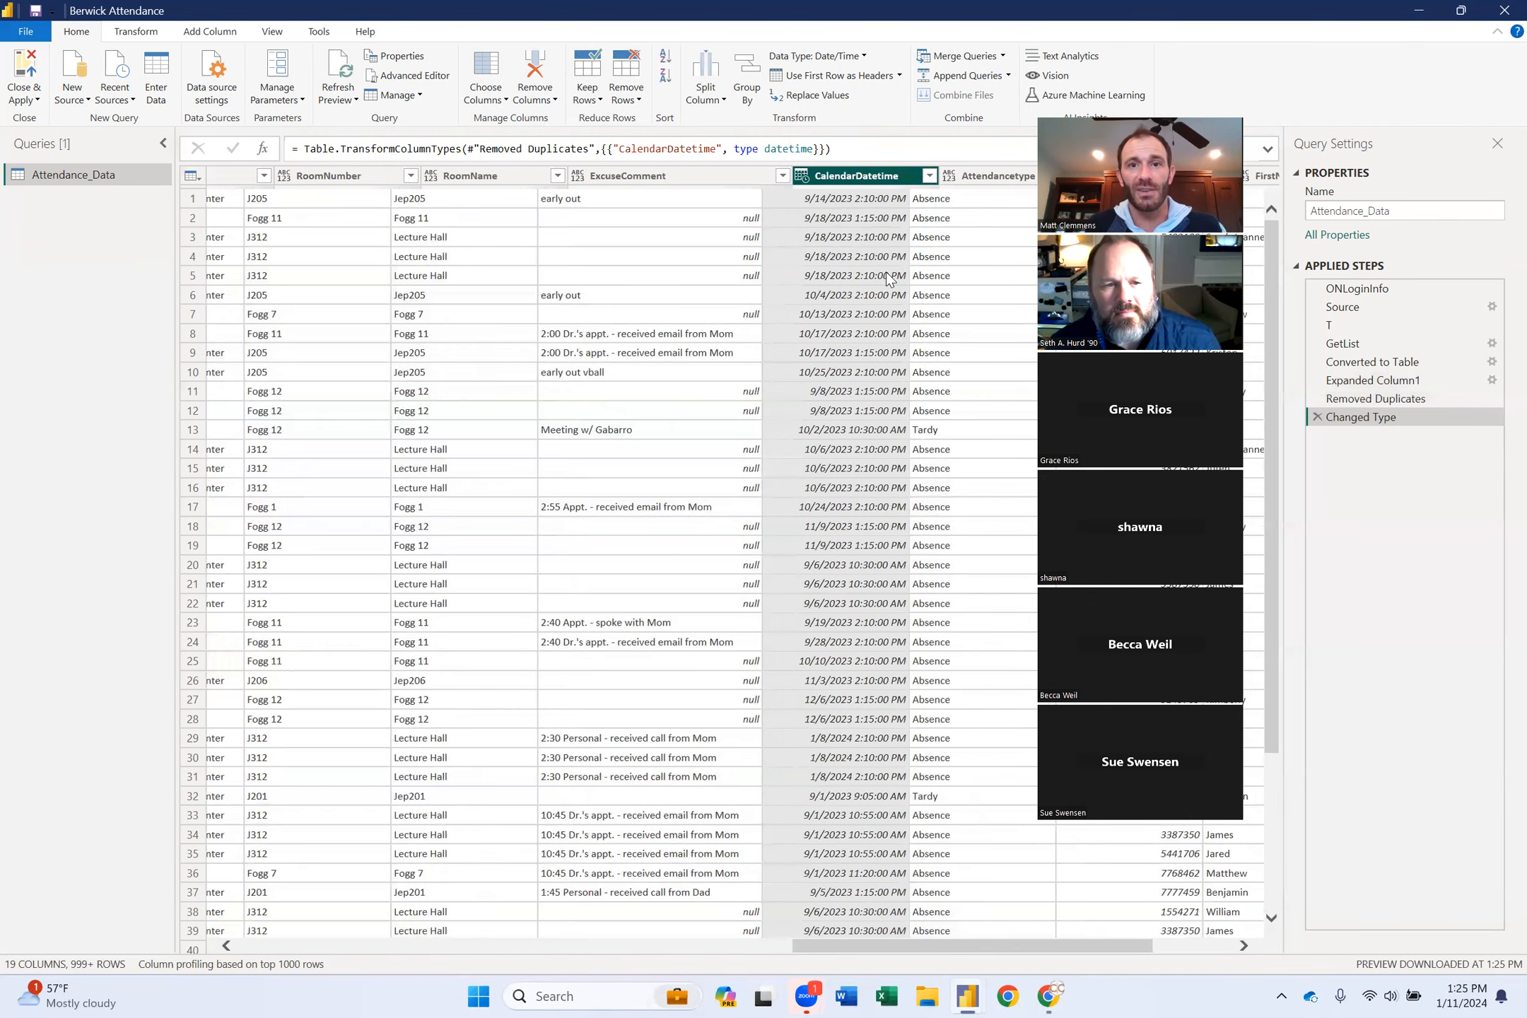
scroll(889, 278, "right", 3)
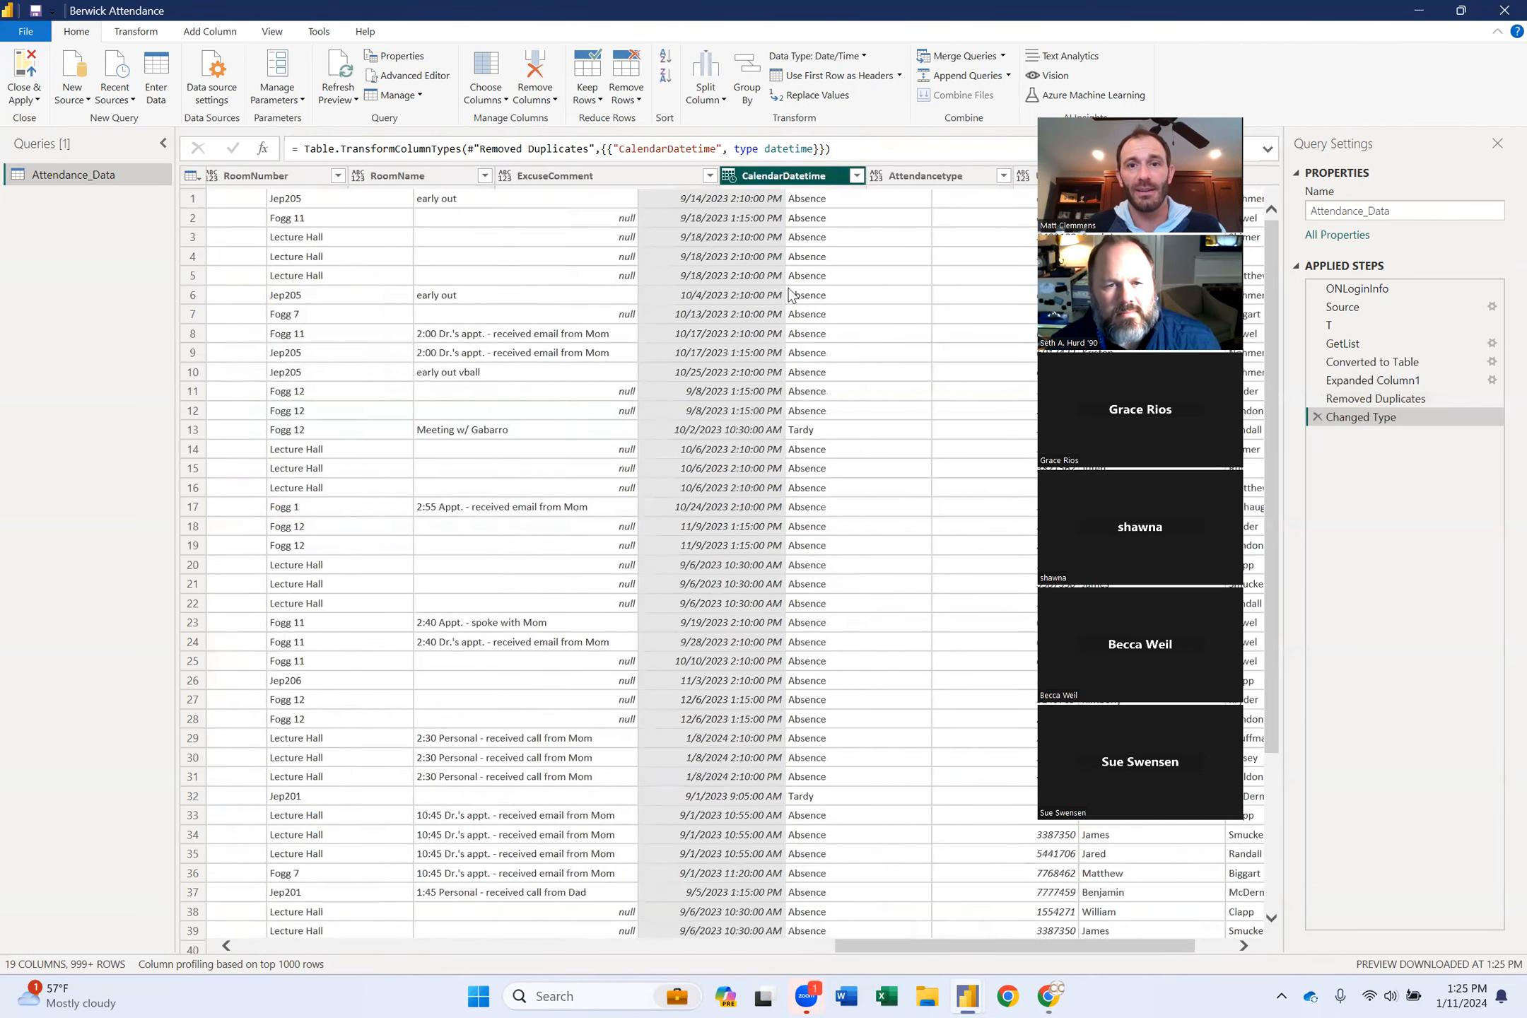
scroll(792, 294, "right", 4)
scroll(792, 293, "left", 10)
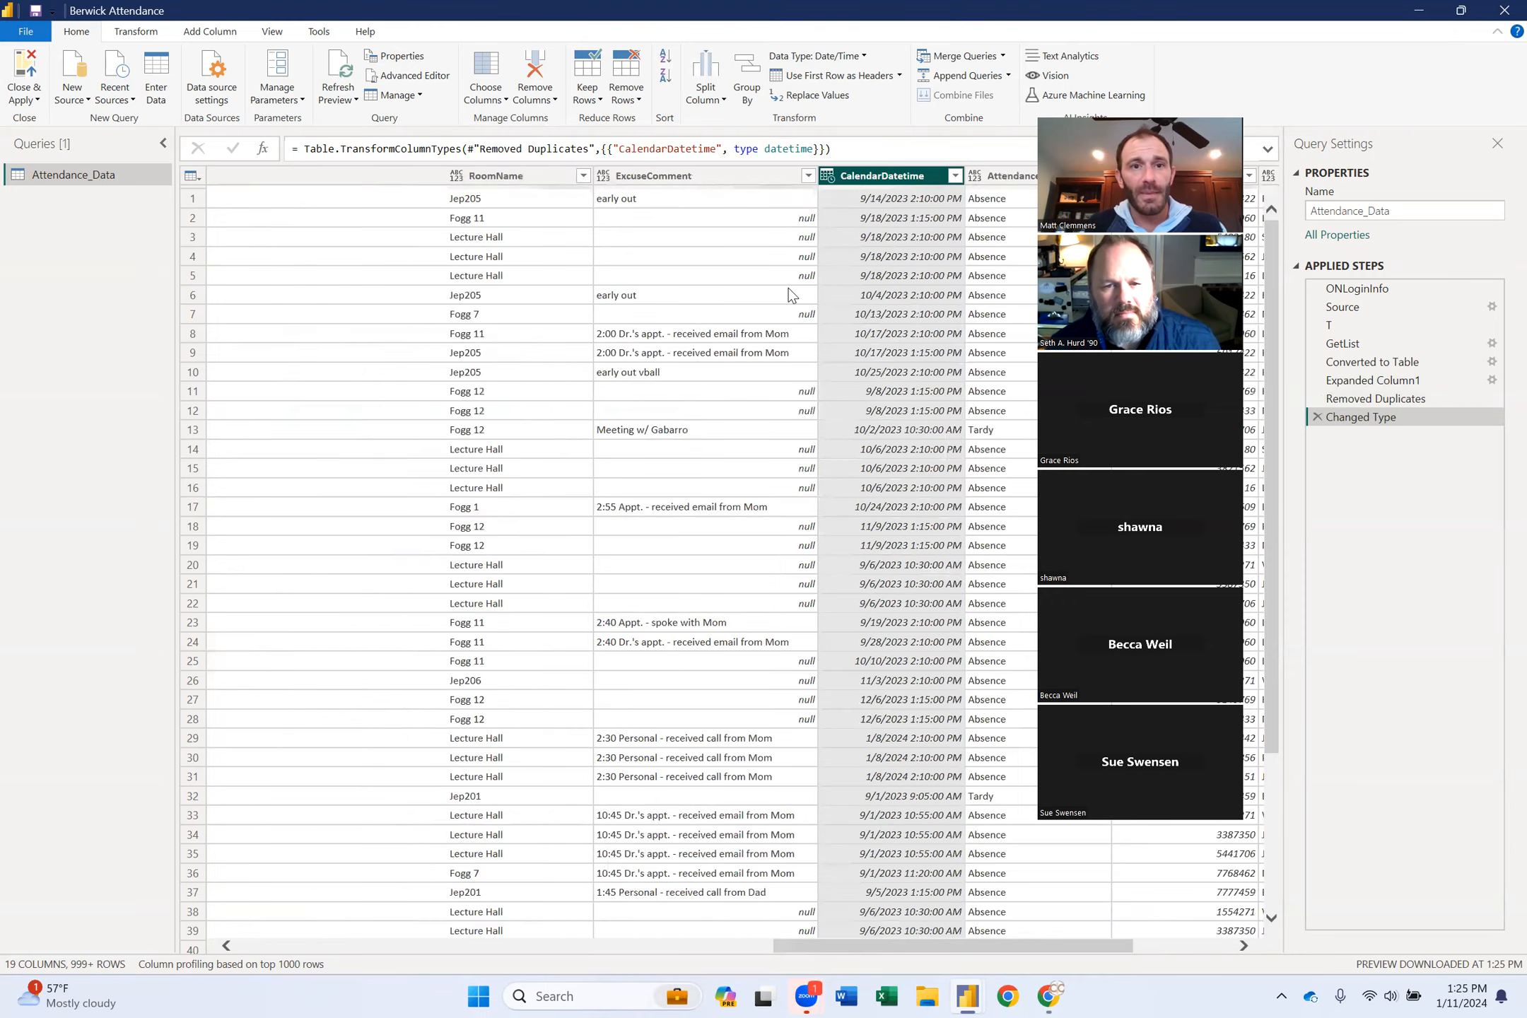
scroll(791, 293, "left", 10)
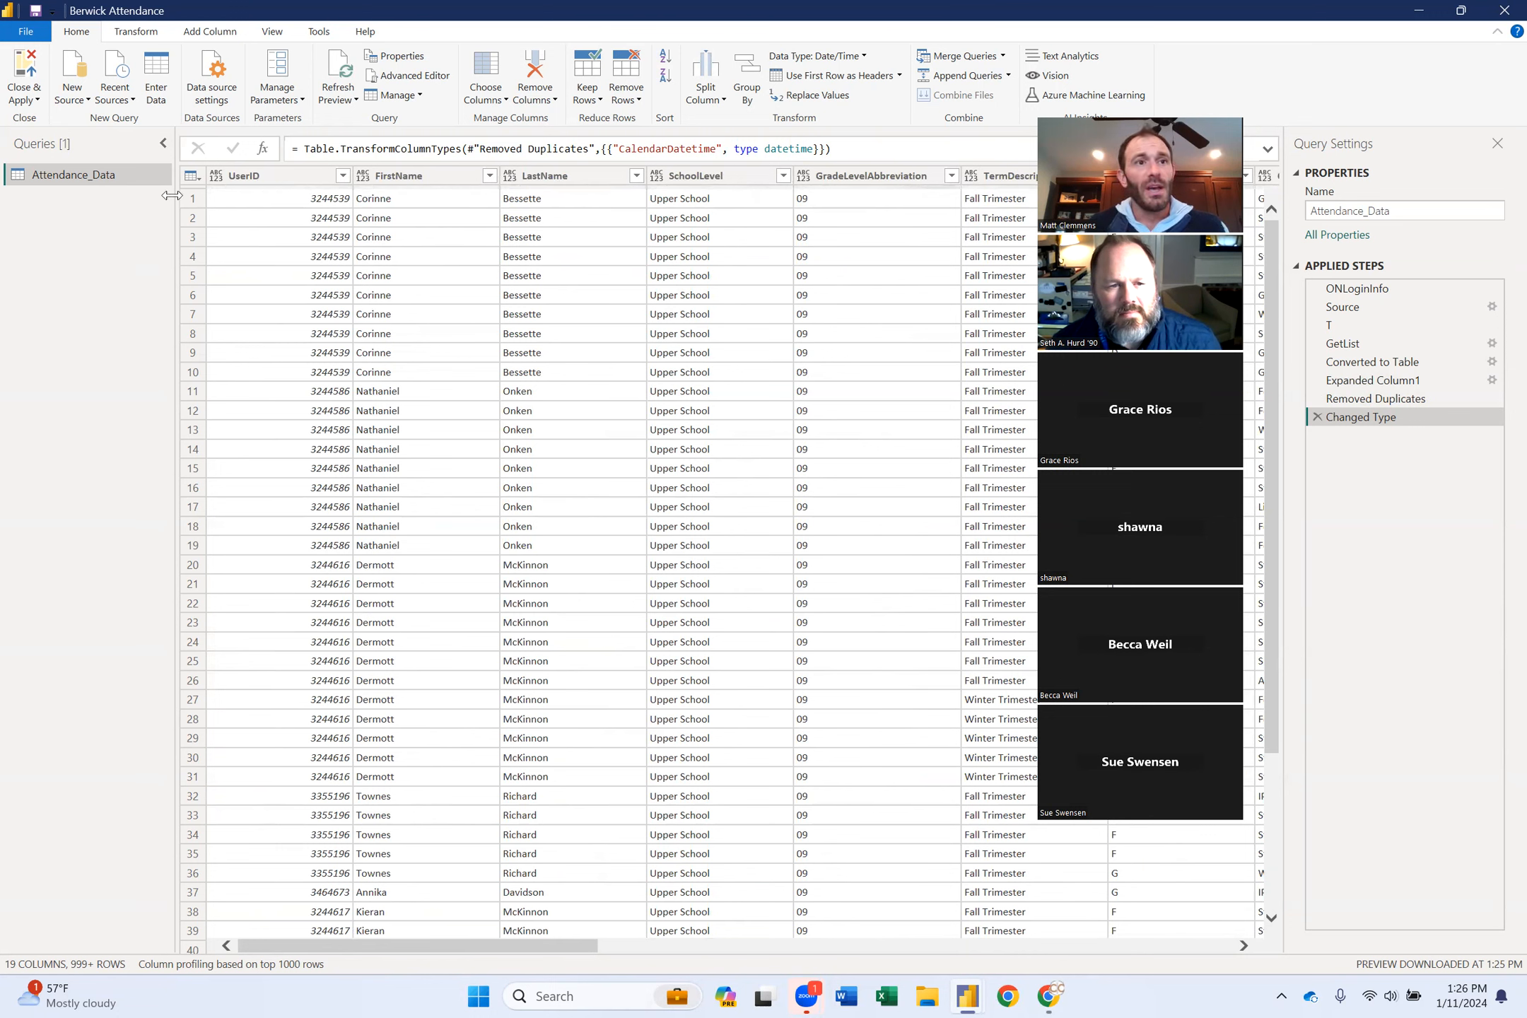
left_click(28, 65)
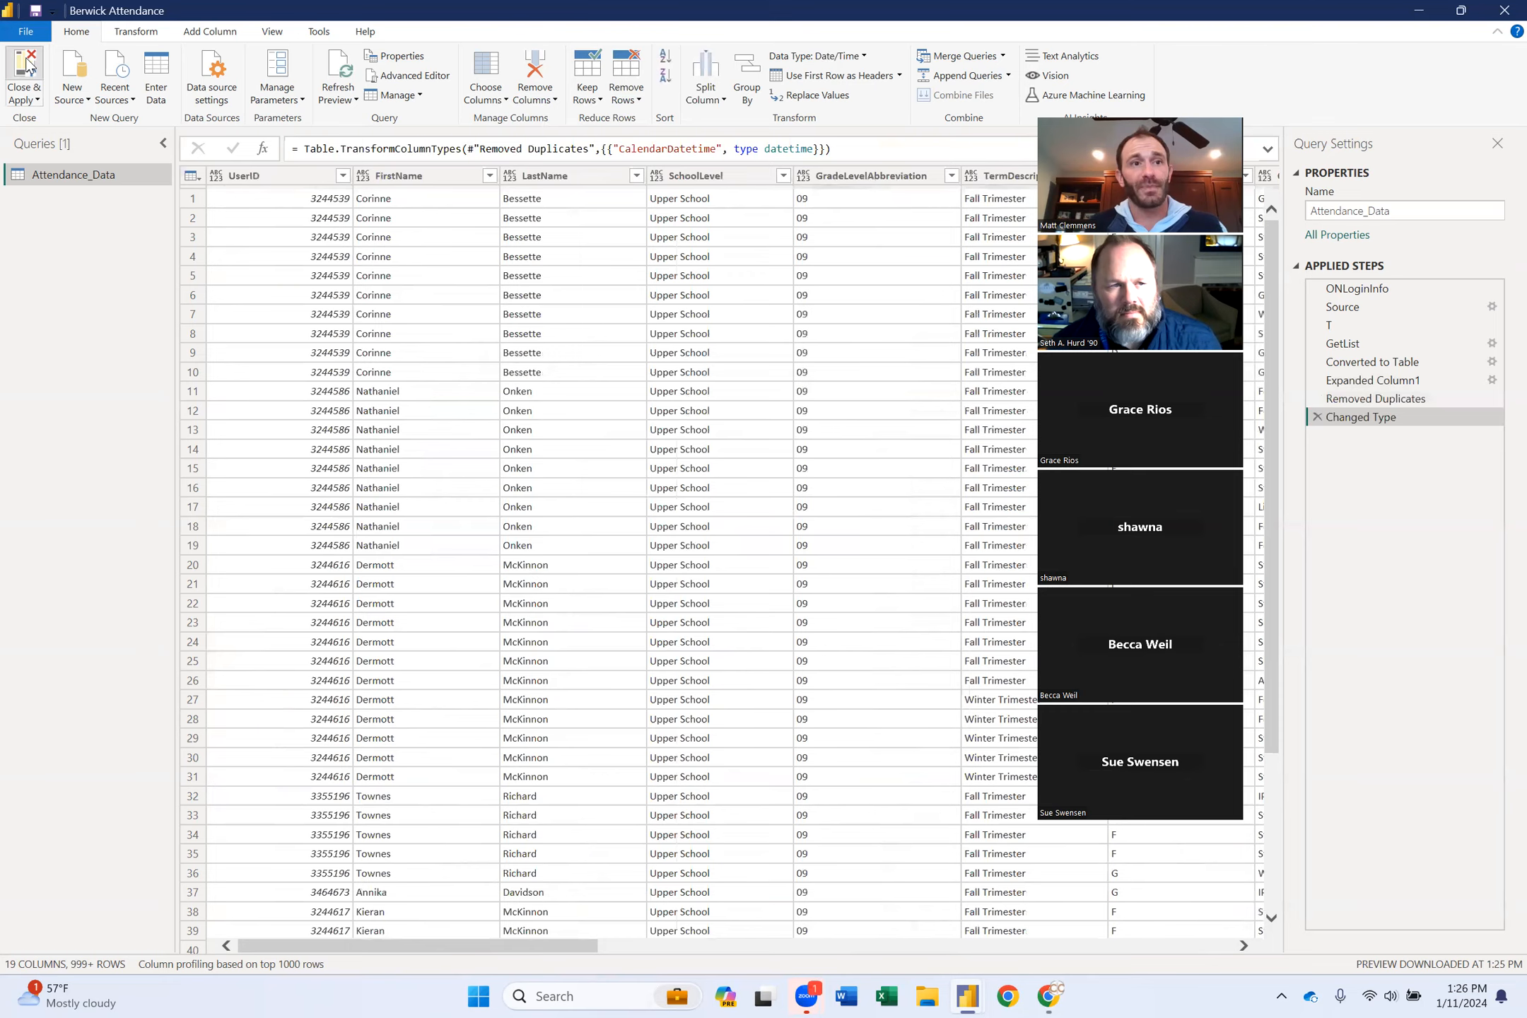
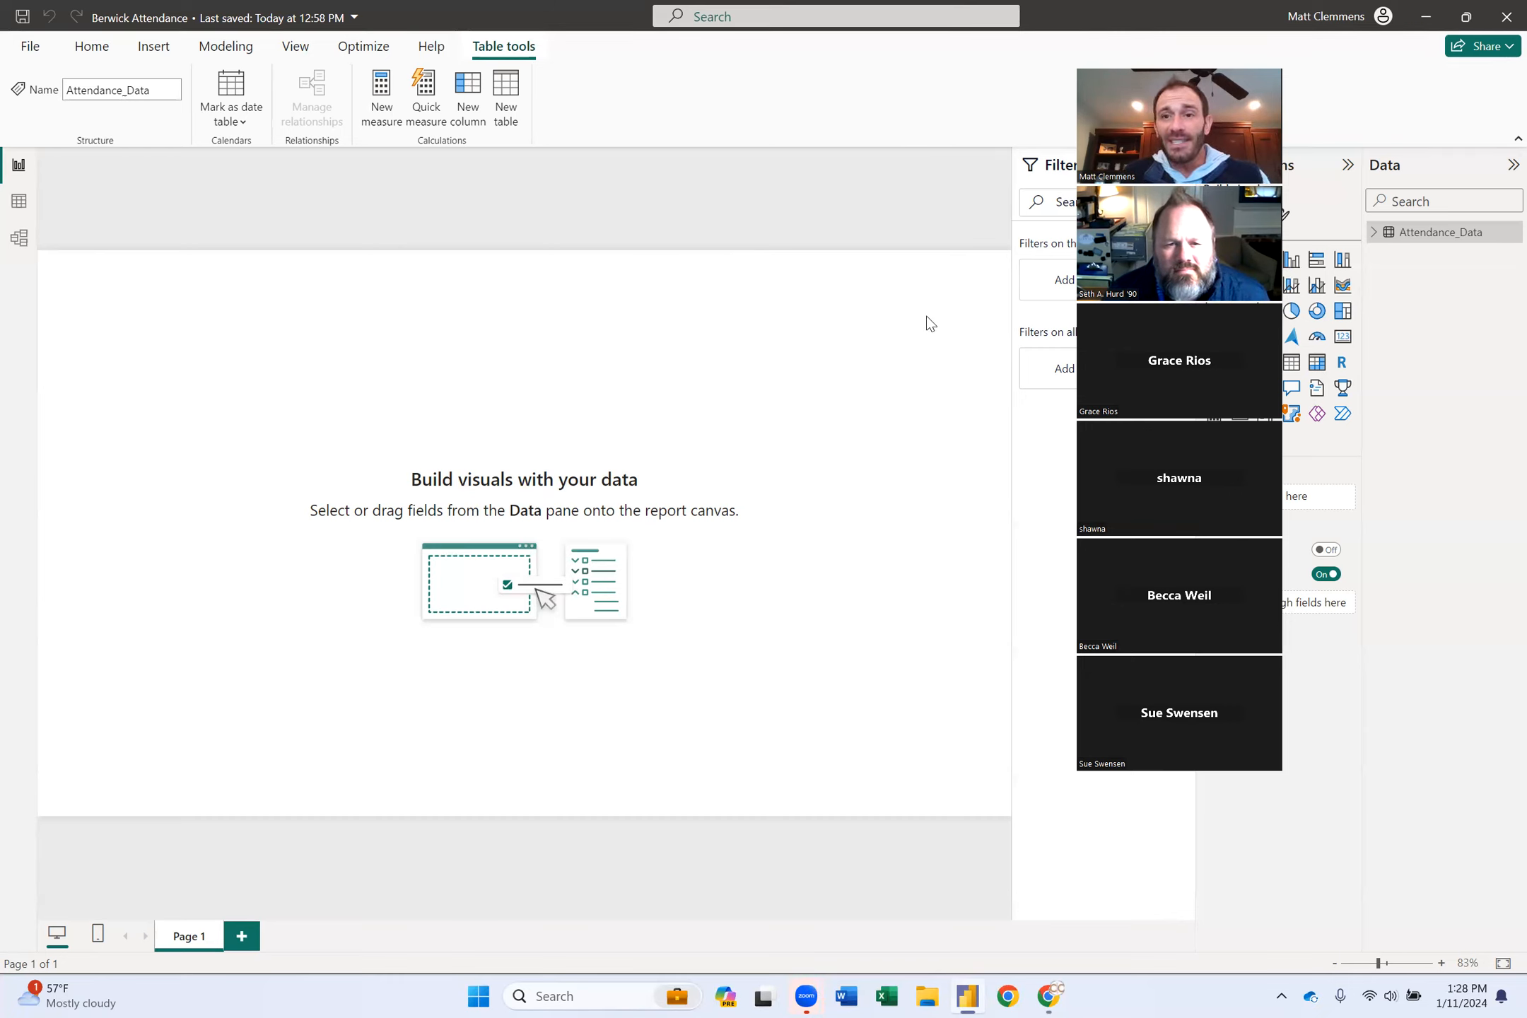
Expand Attendance_Data in the Data pane to list its fields and open the table's context menu.
left_click(1377, 233)
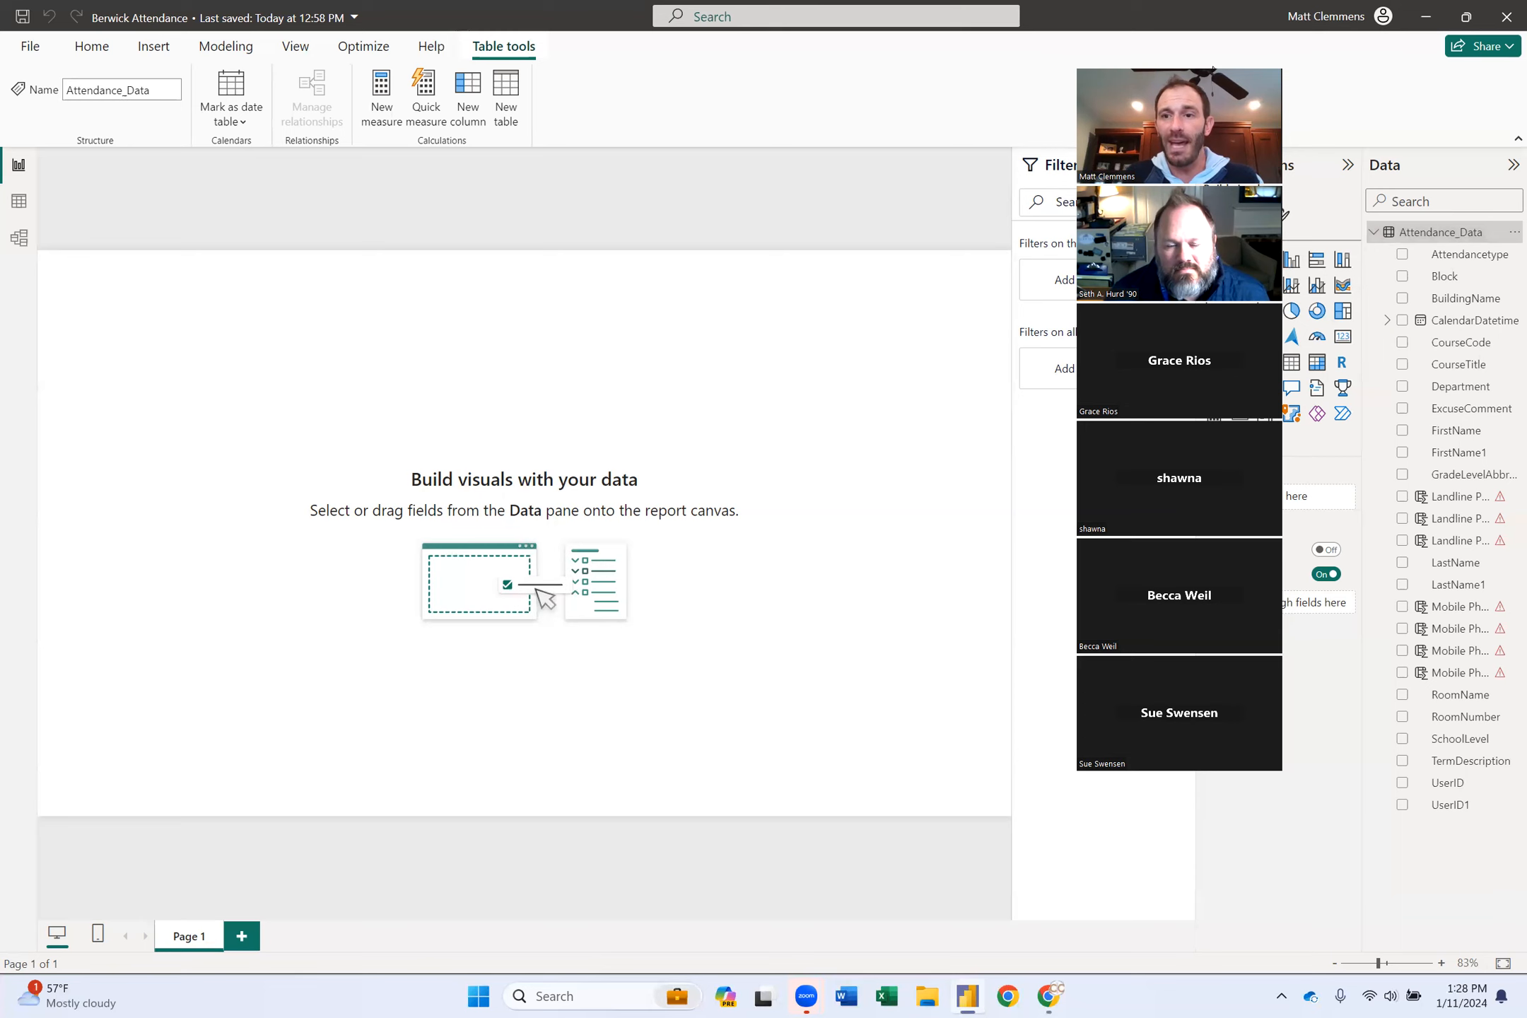
right_click(1445, 238)
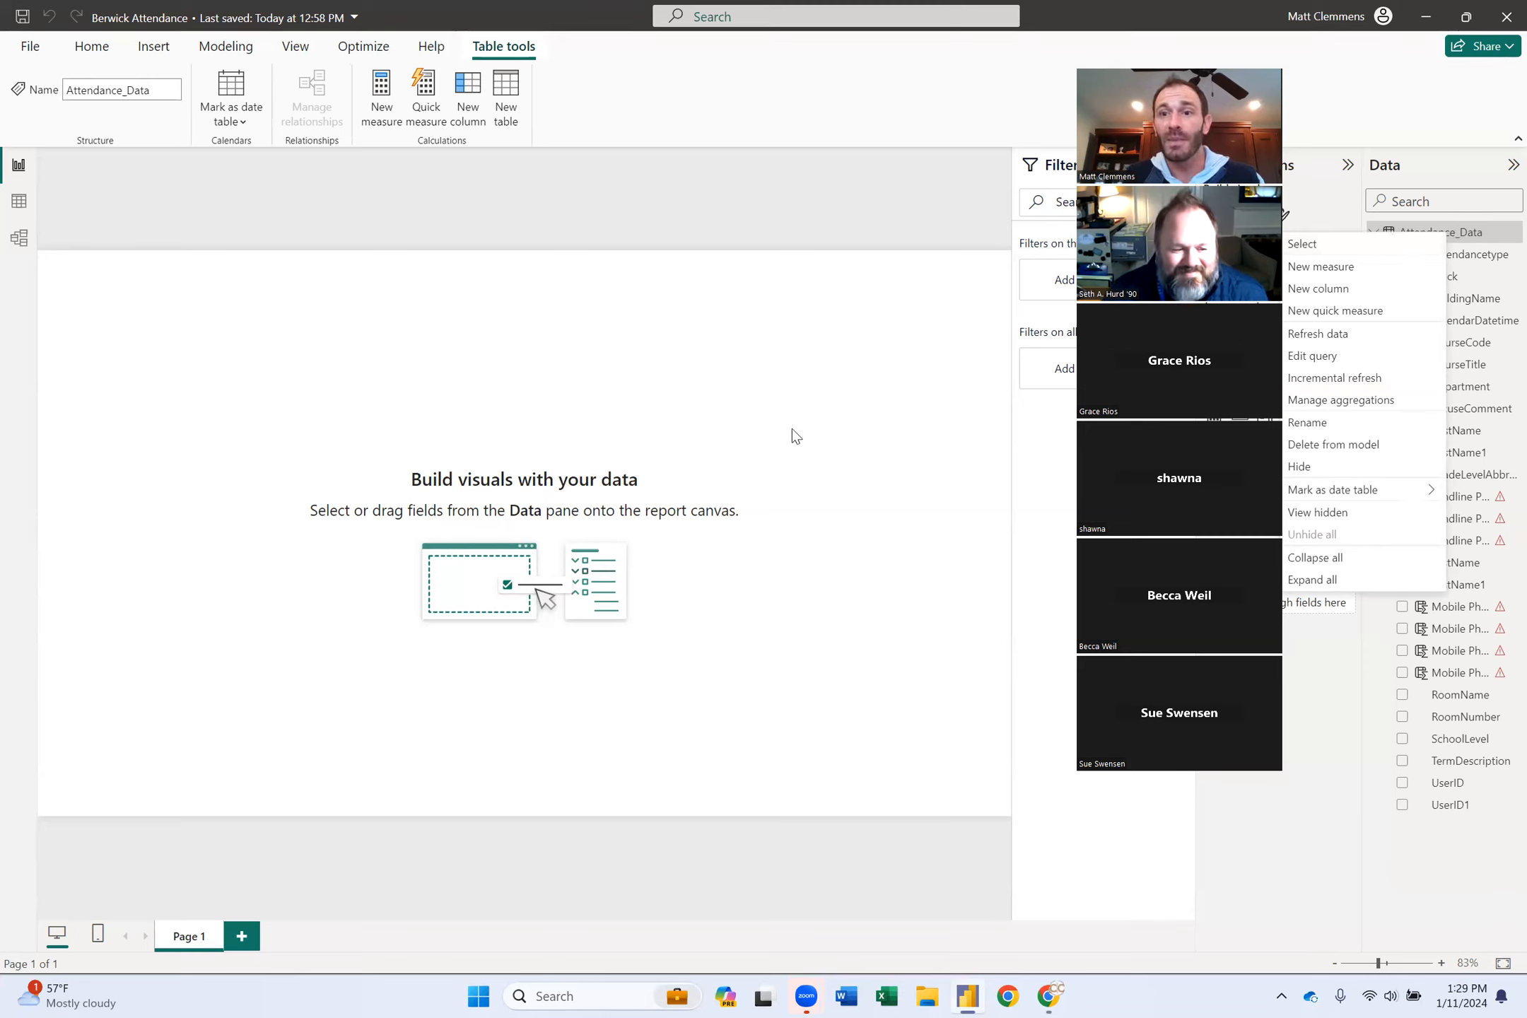
left_click(1217, 66)
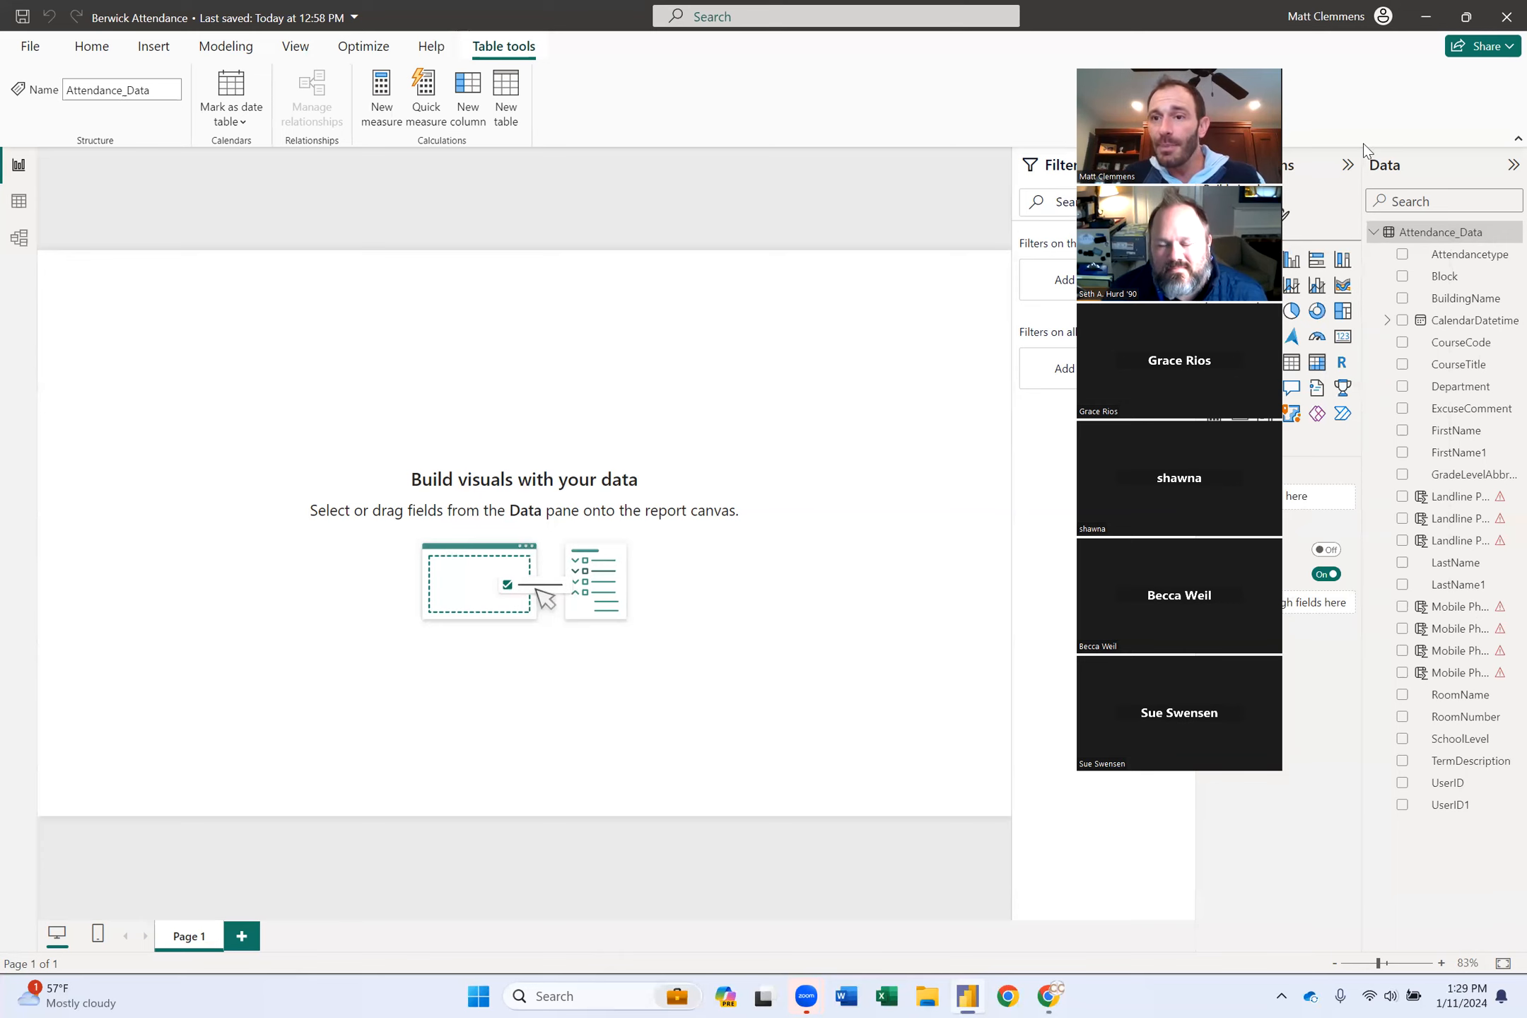
right_click(1443, 239)
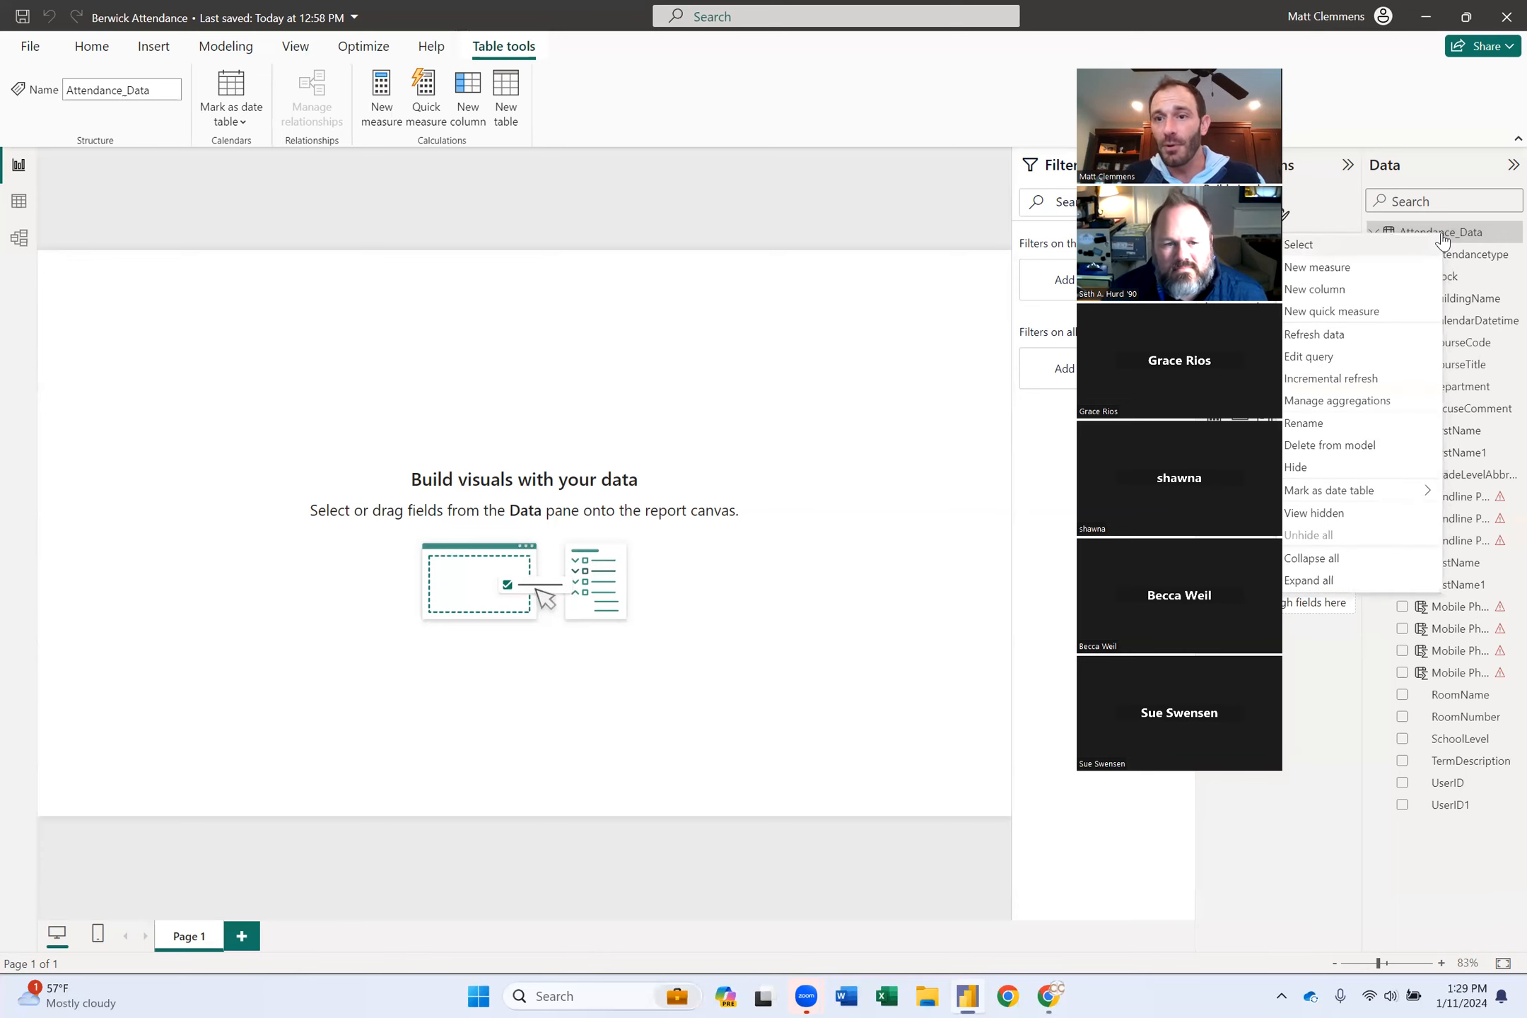
Create calculated column ST Name = Attendance_Data[FirstName]&" "&Attendance_Data[UserID].
left_click(1343, 292)
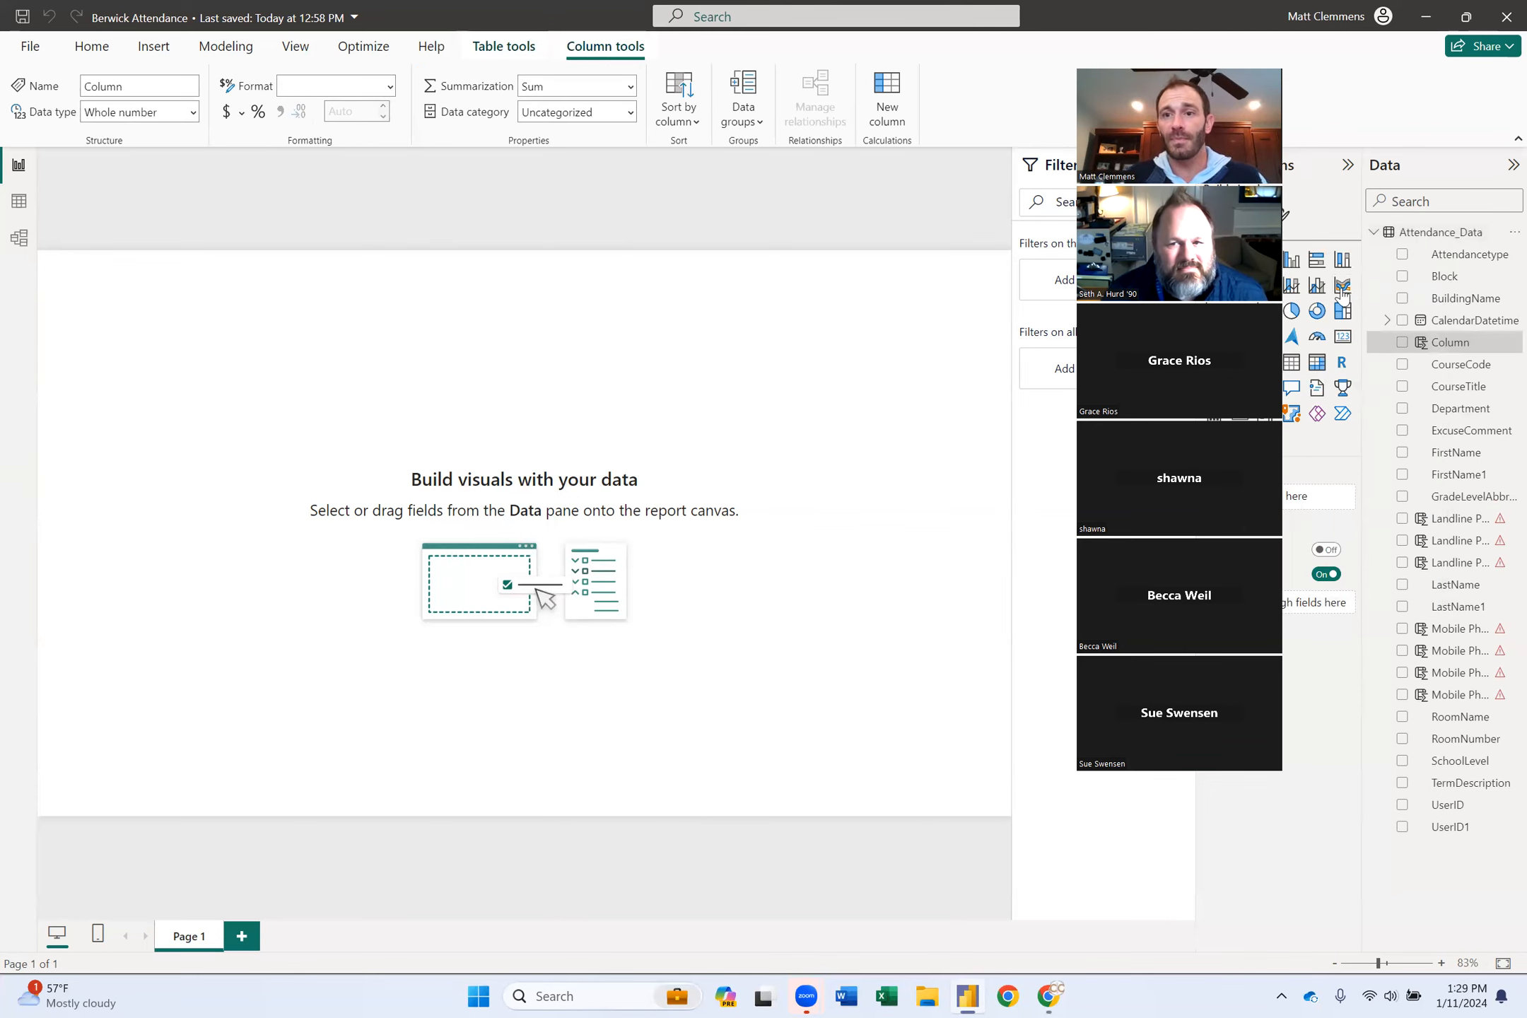
type("S")
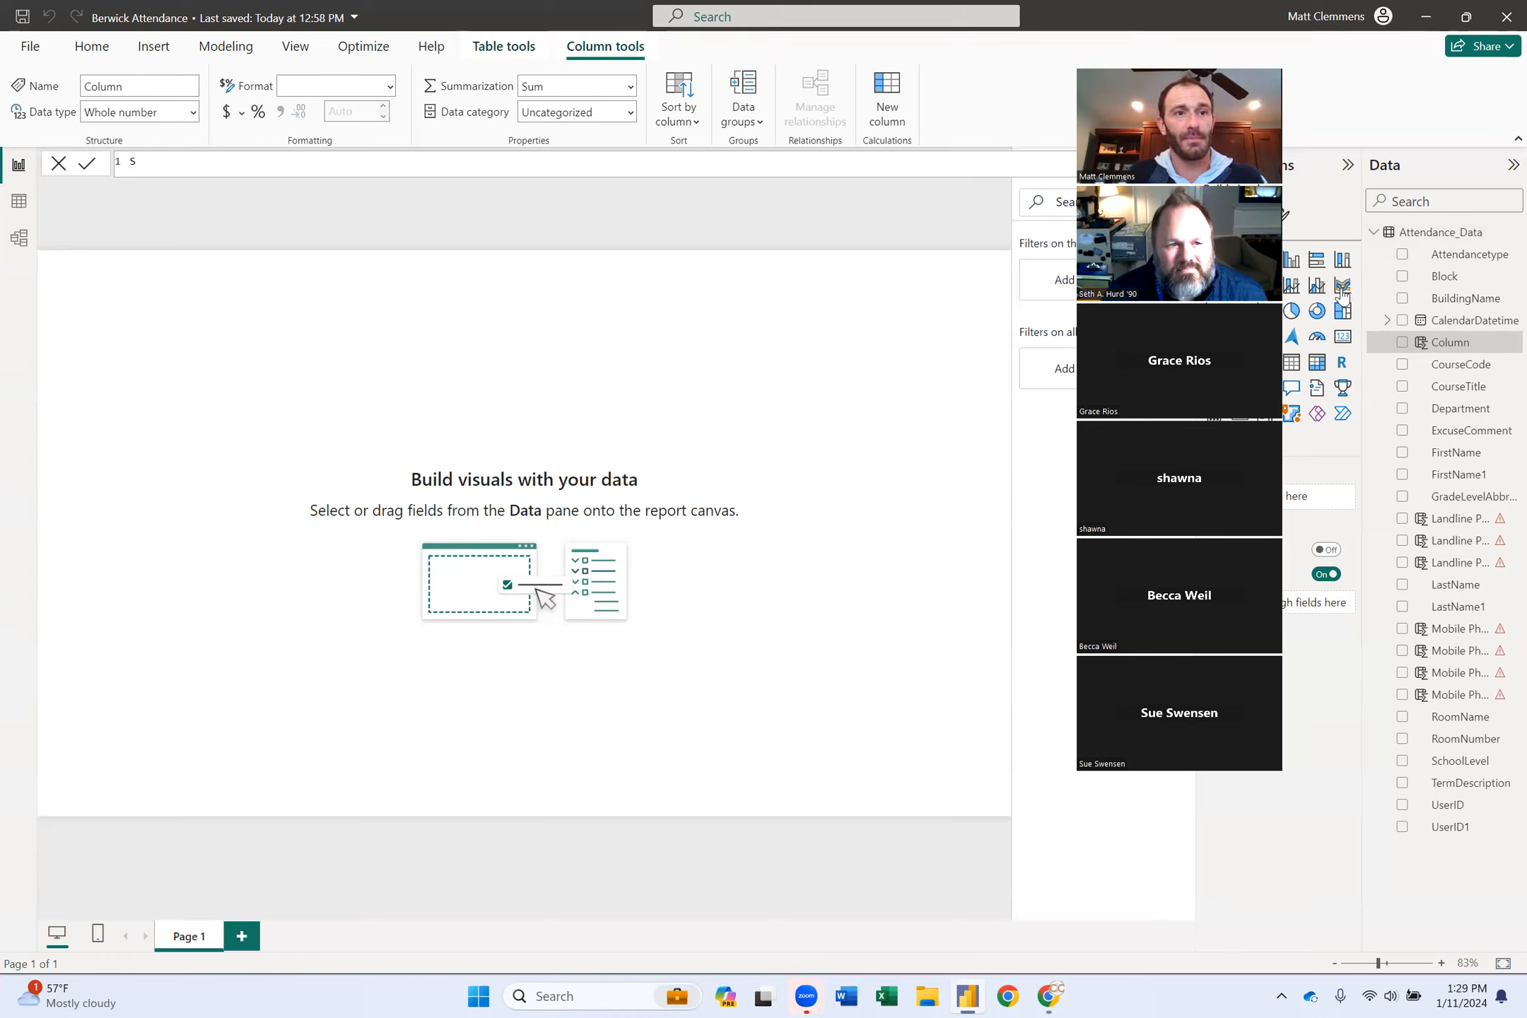
type("T Name = u")
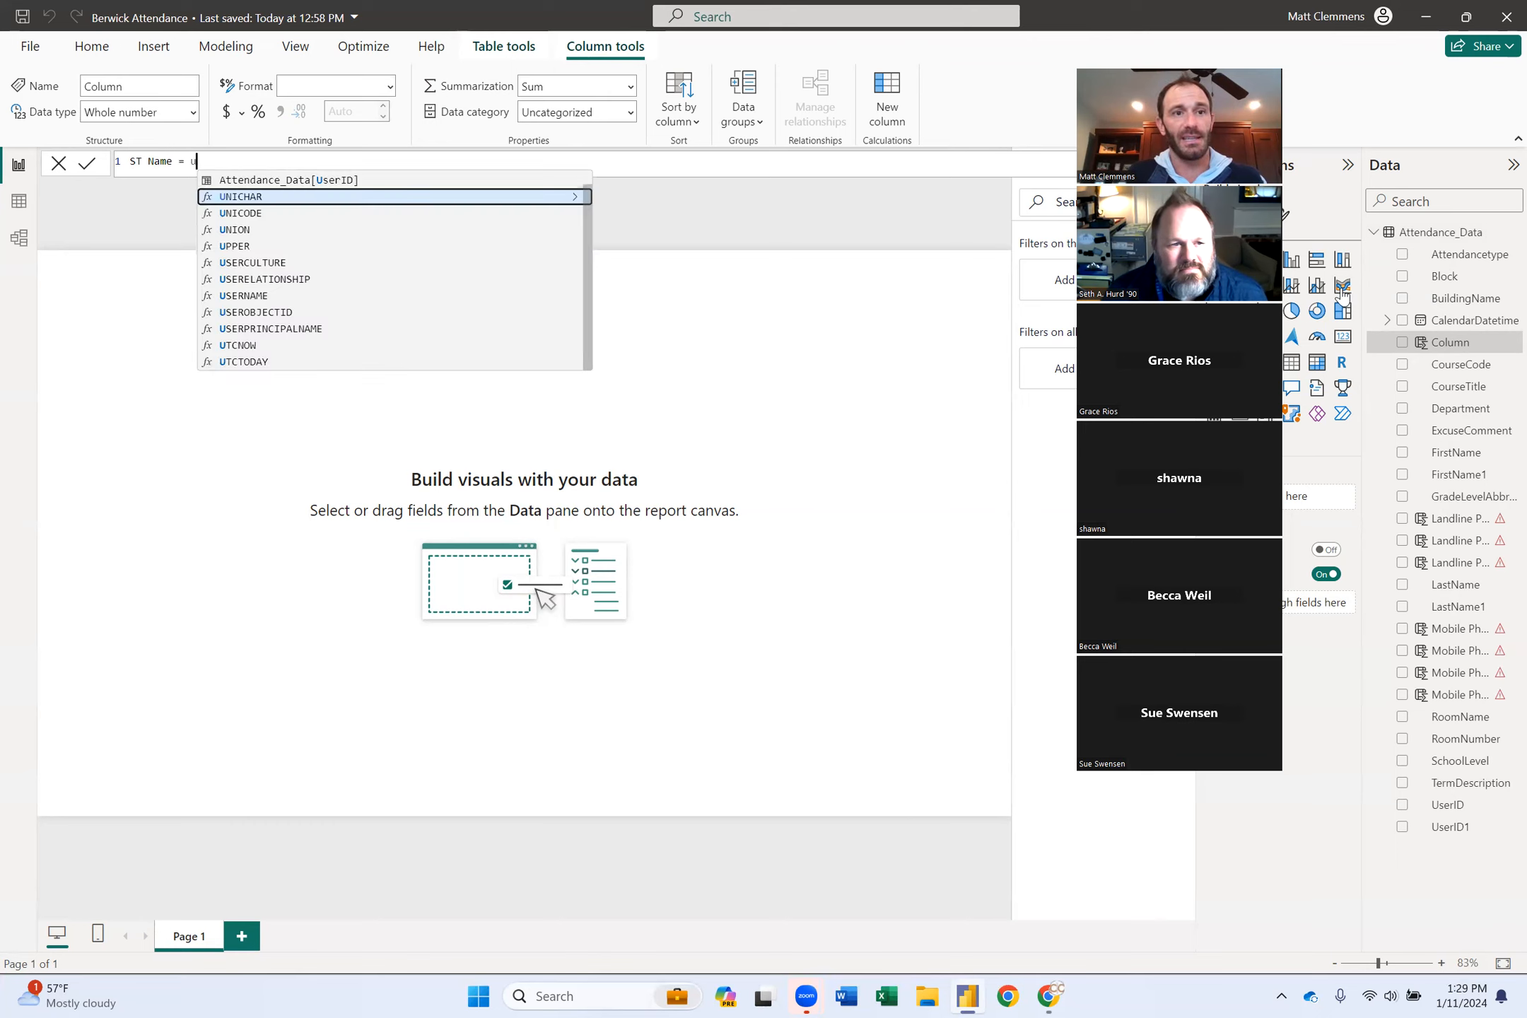
key("BackSpace")
type("first")
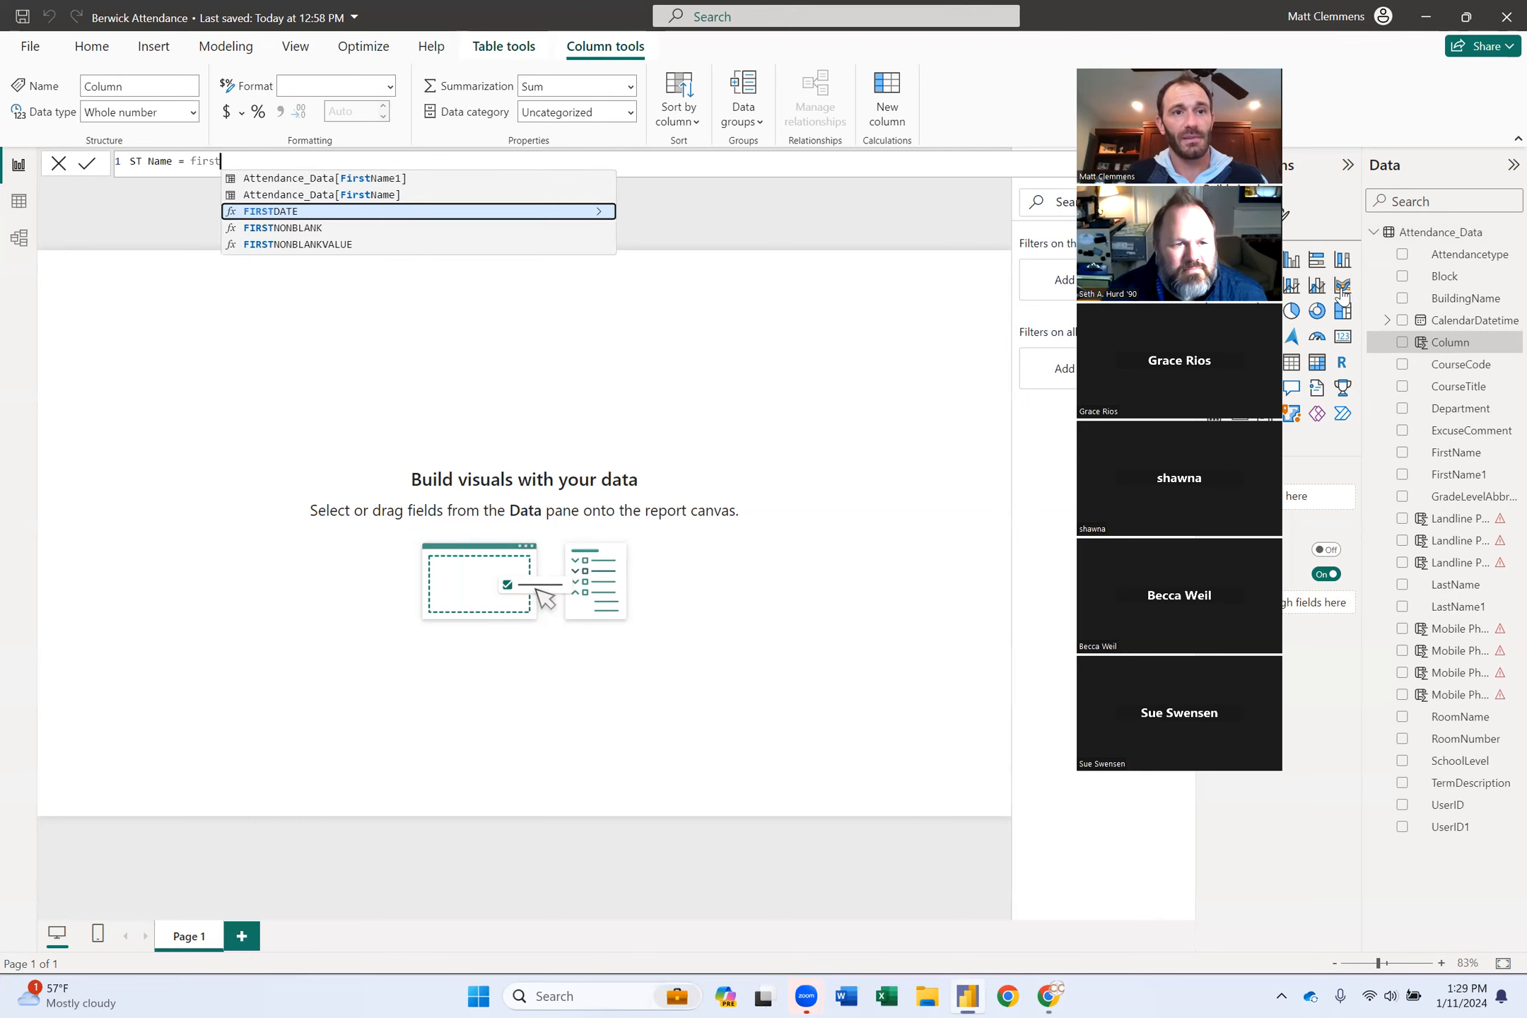
left_click(384, 195)
type("&\" \"")
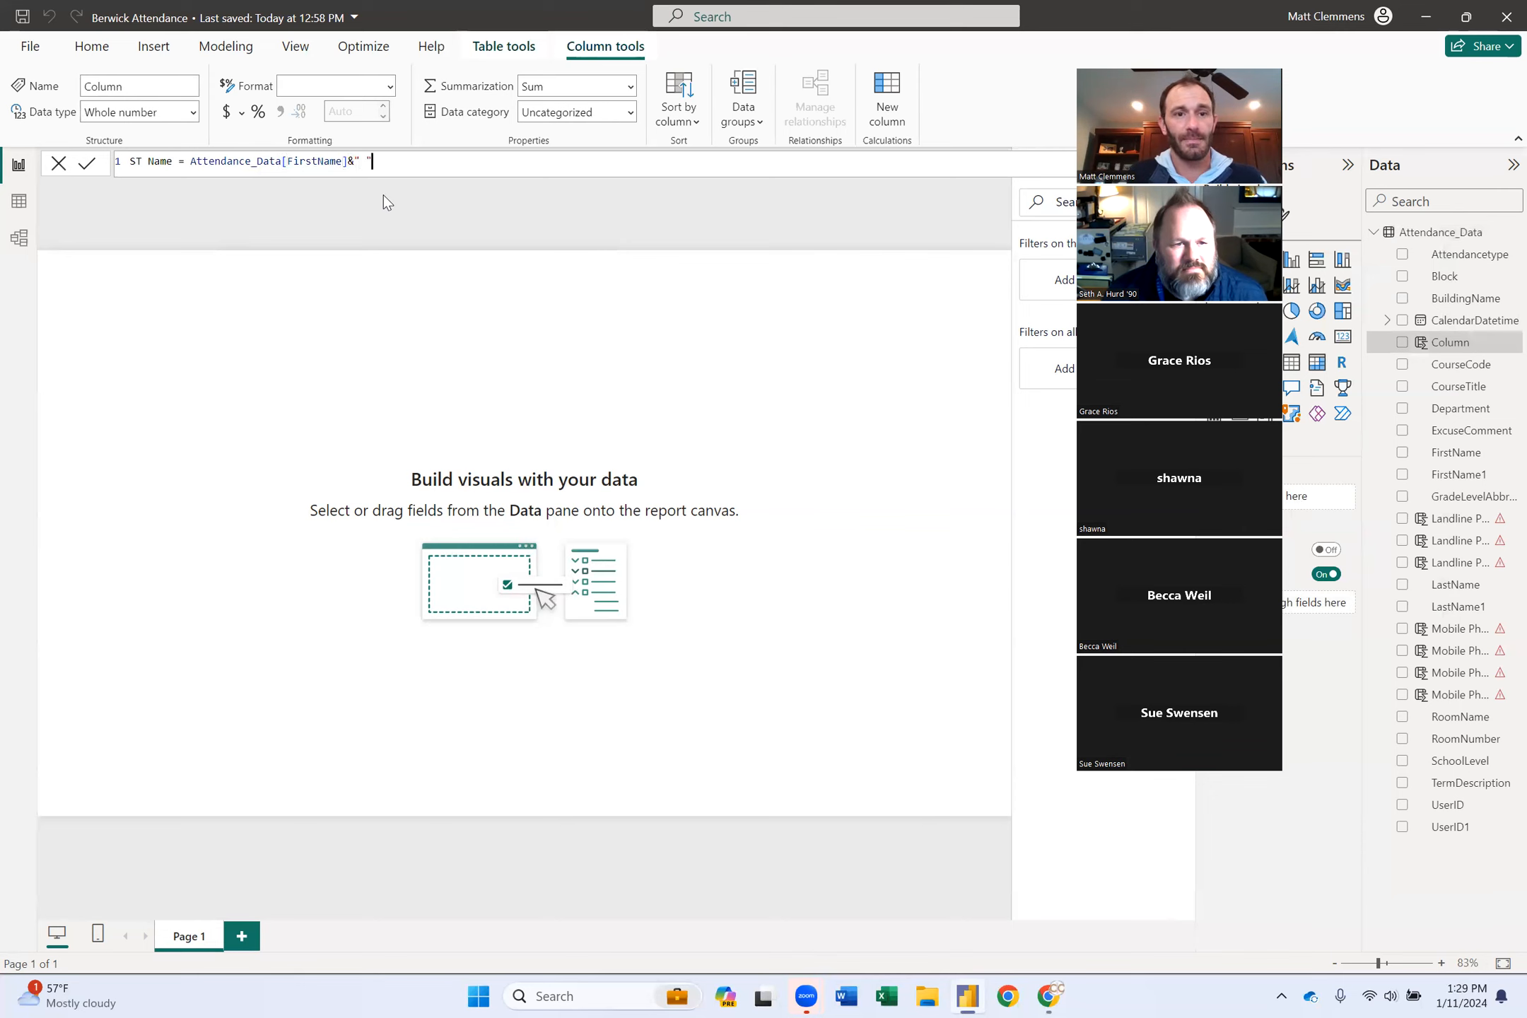
type("&user")
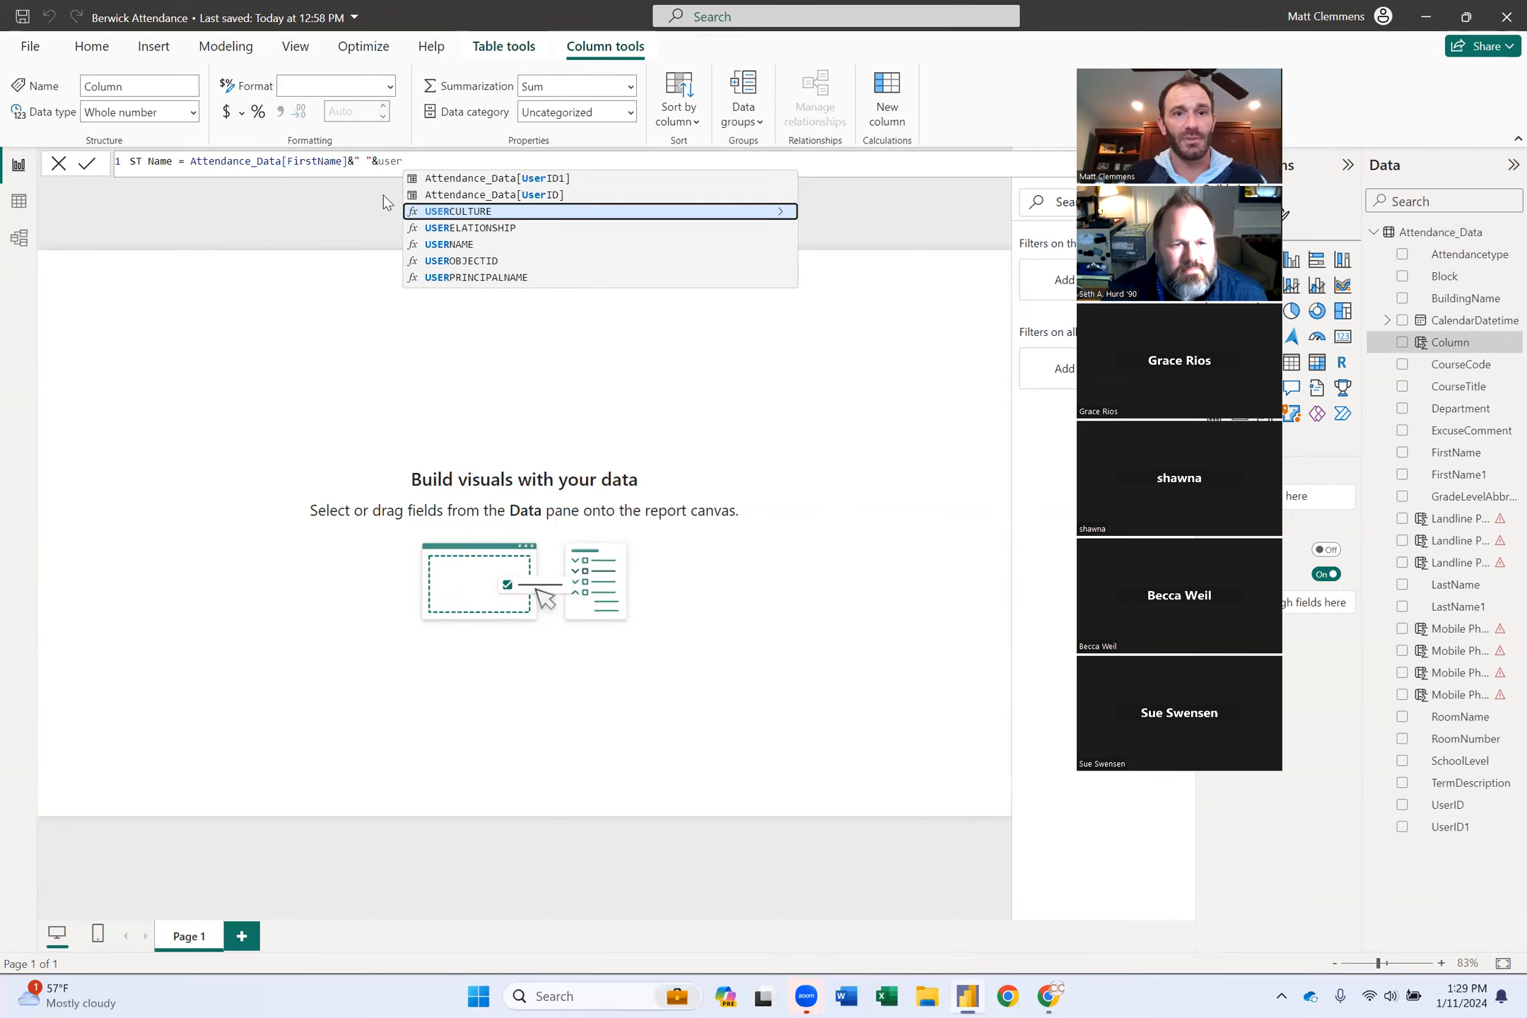
left_click(549, 194)
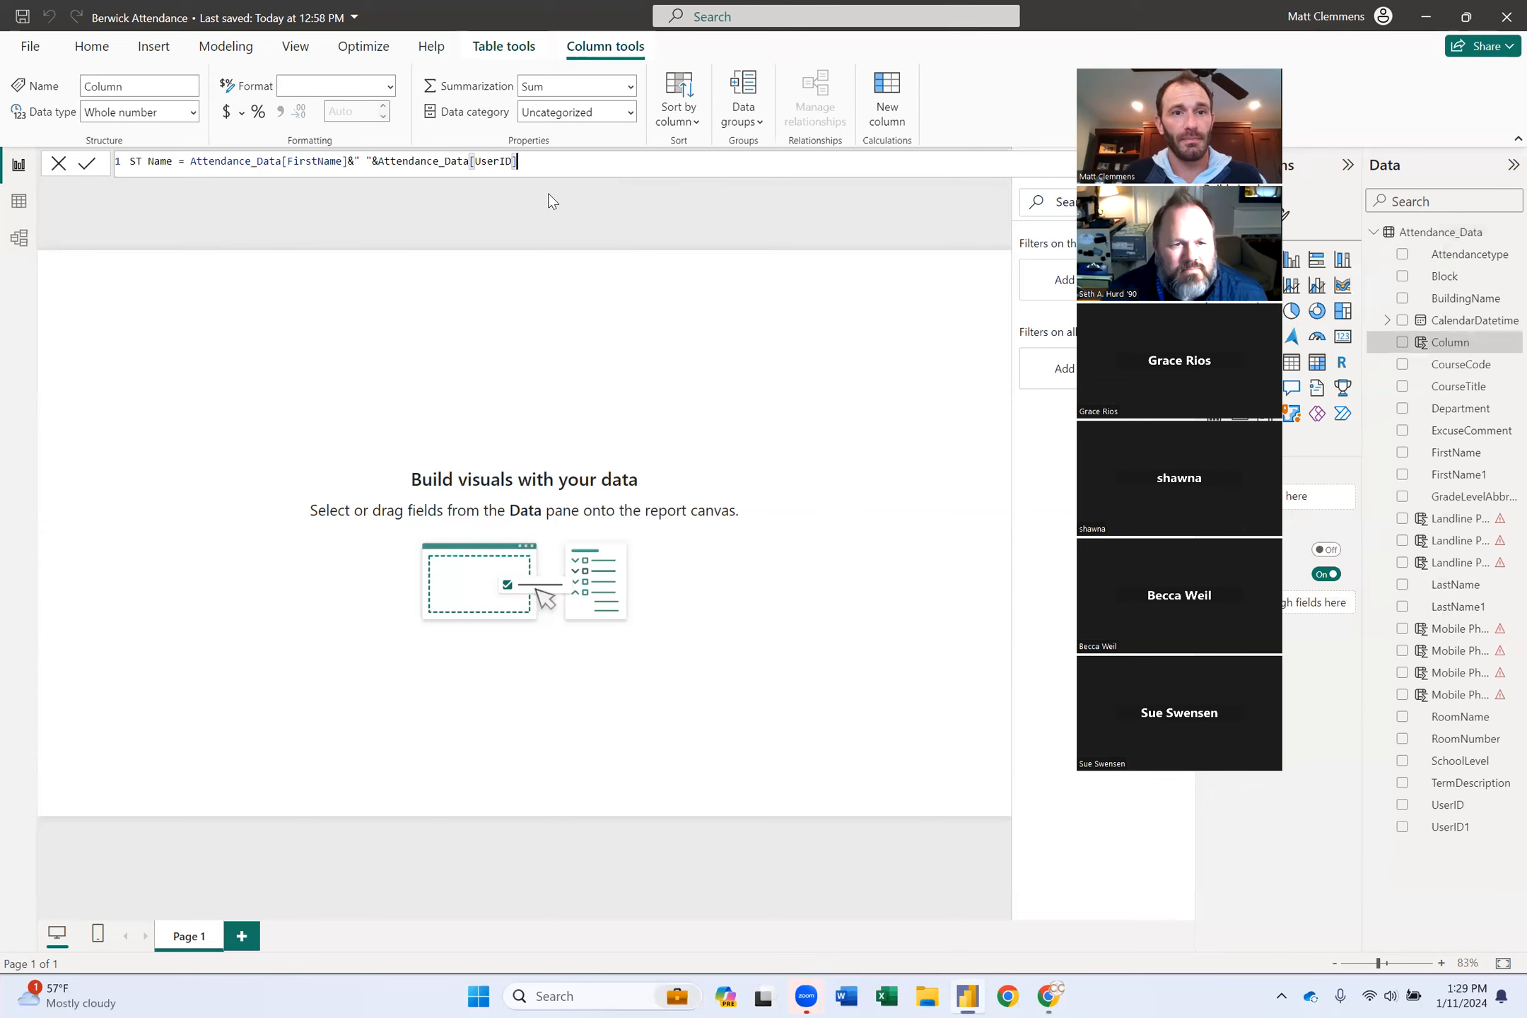
left_click(86, 164)
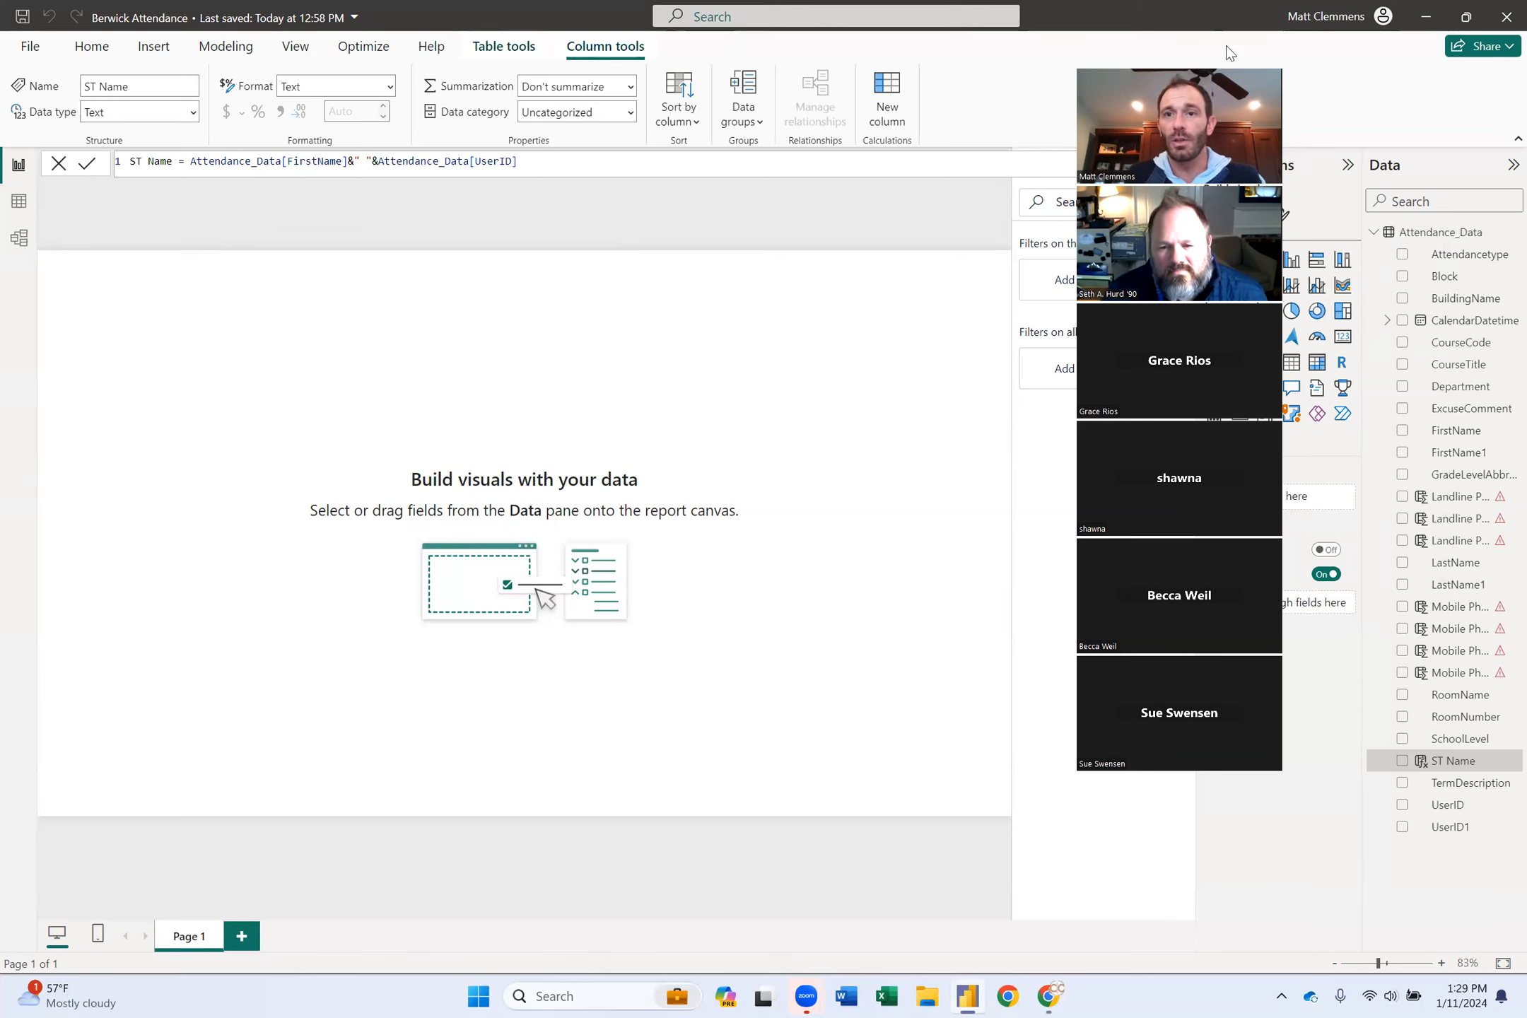
Insert a matrix visual with ST Name in Rows and zoom the page to 110%.
left_click_drag(1204, 64, 1047, 85)
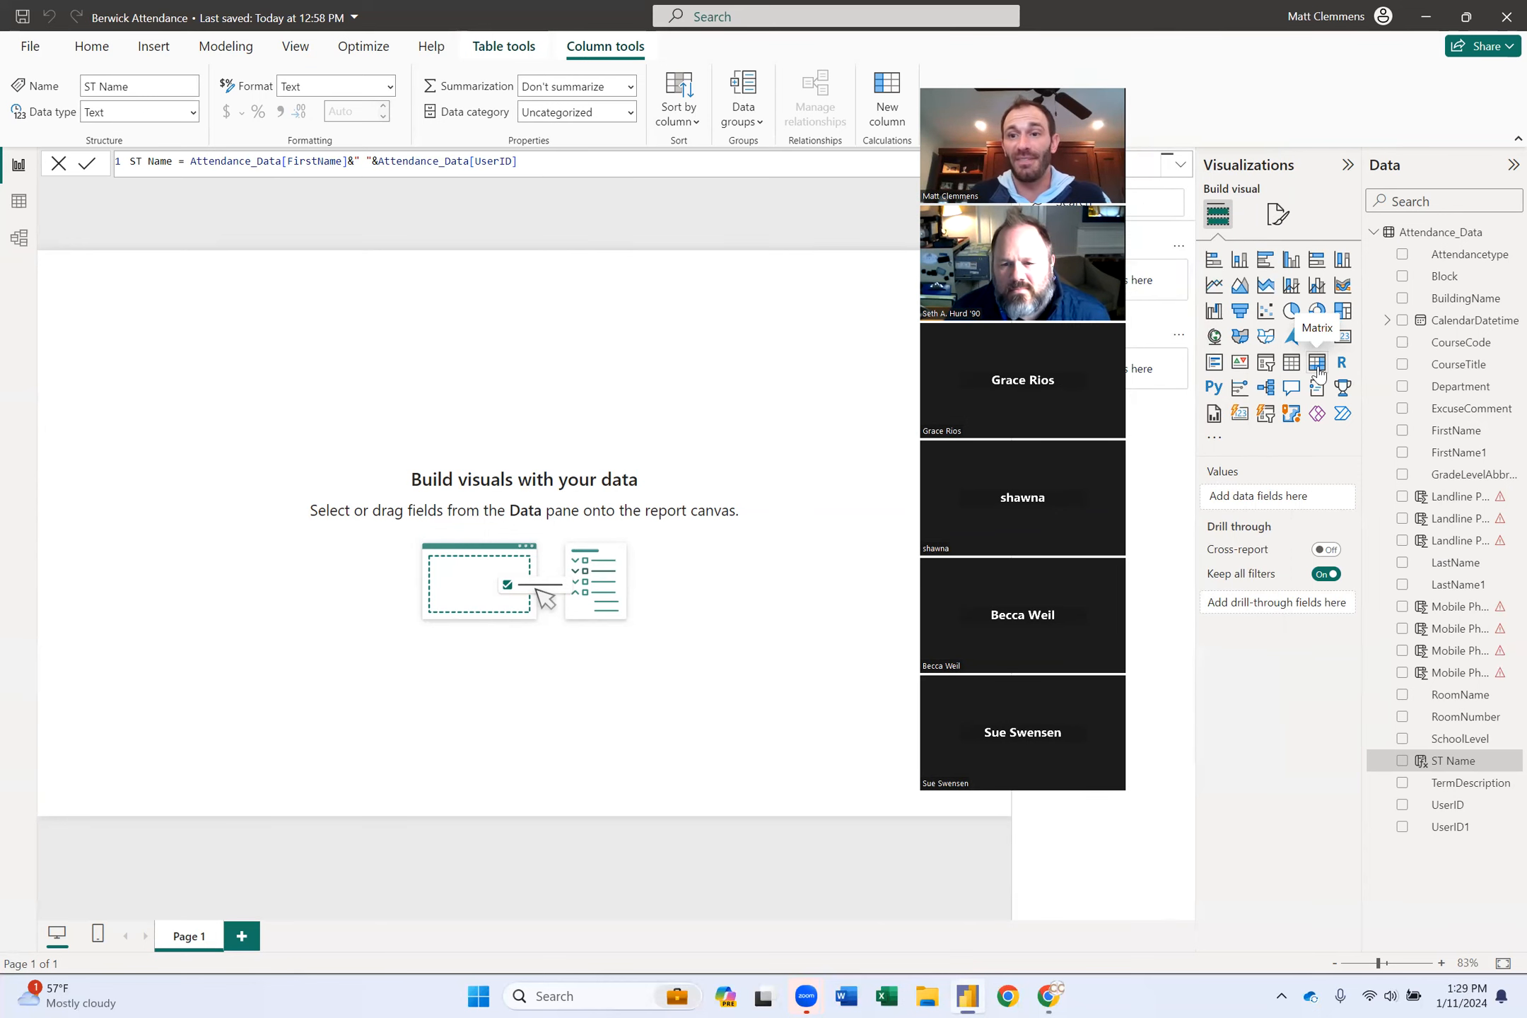
left_click(1317, 363)
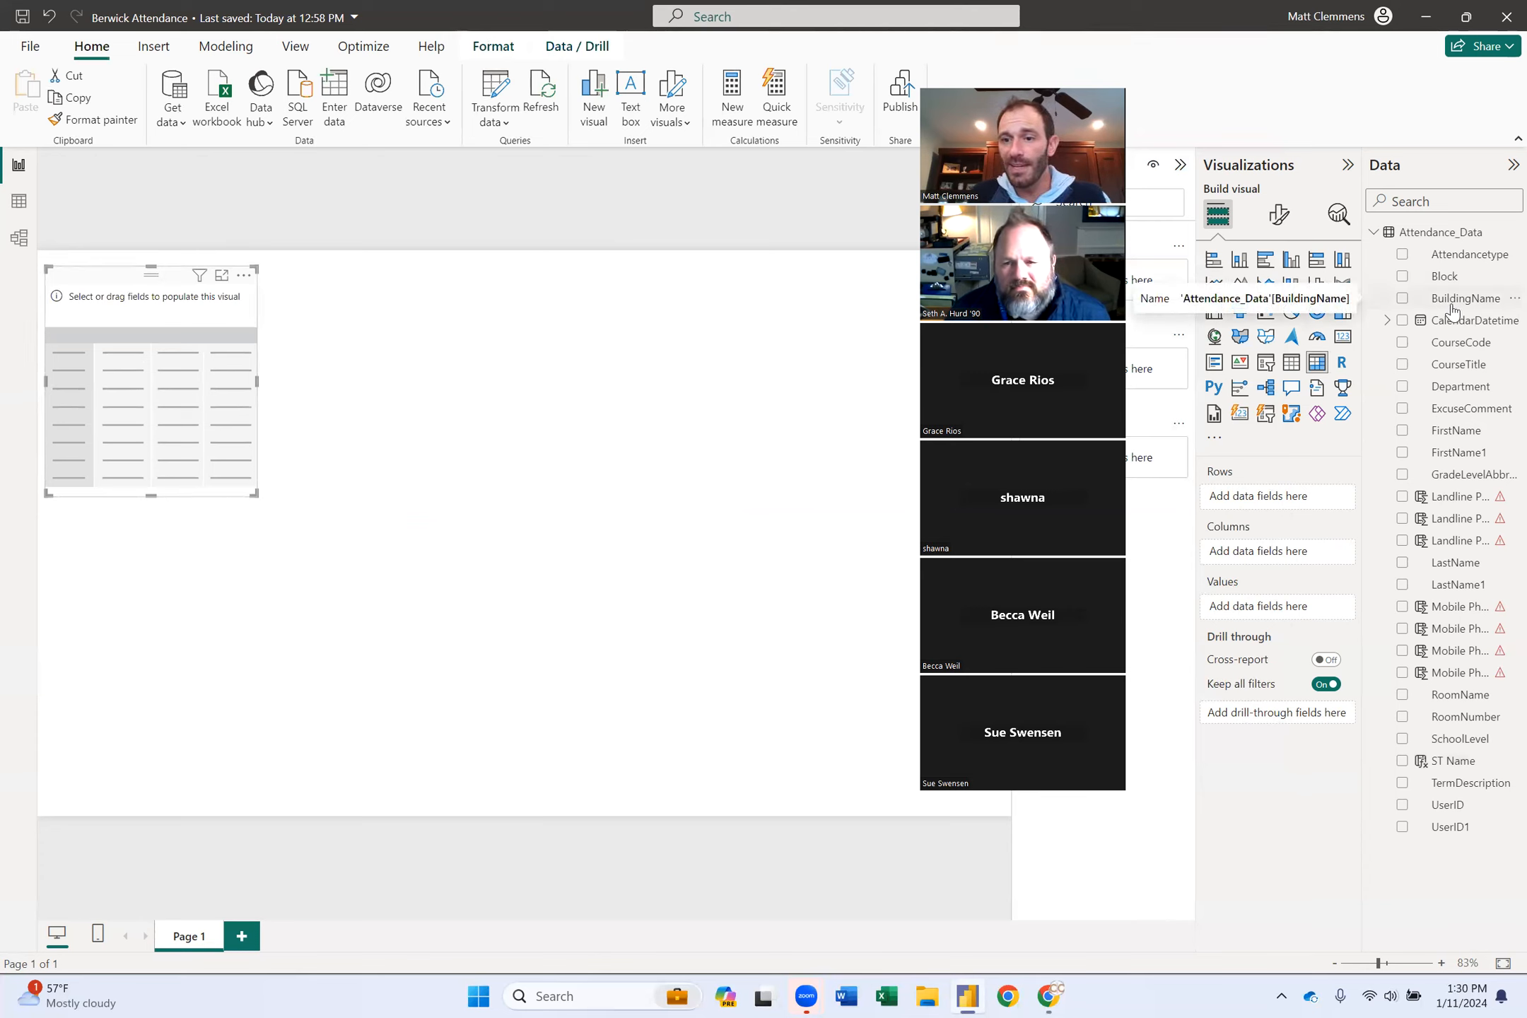
left_click(1402, 762)
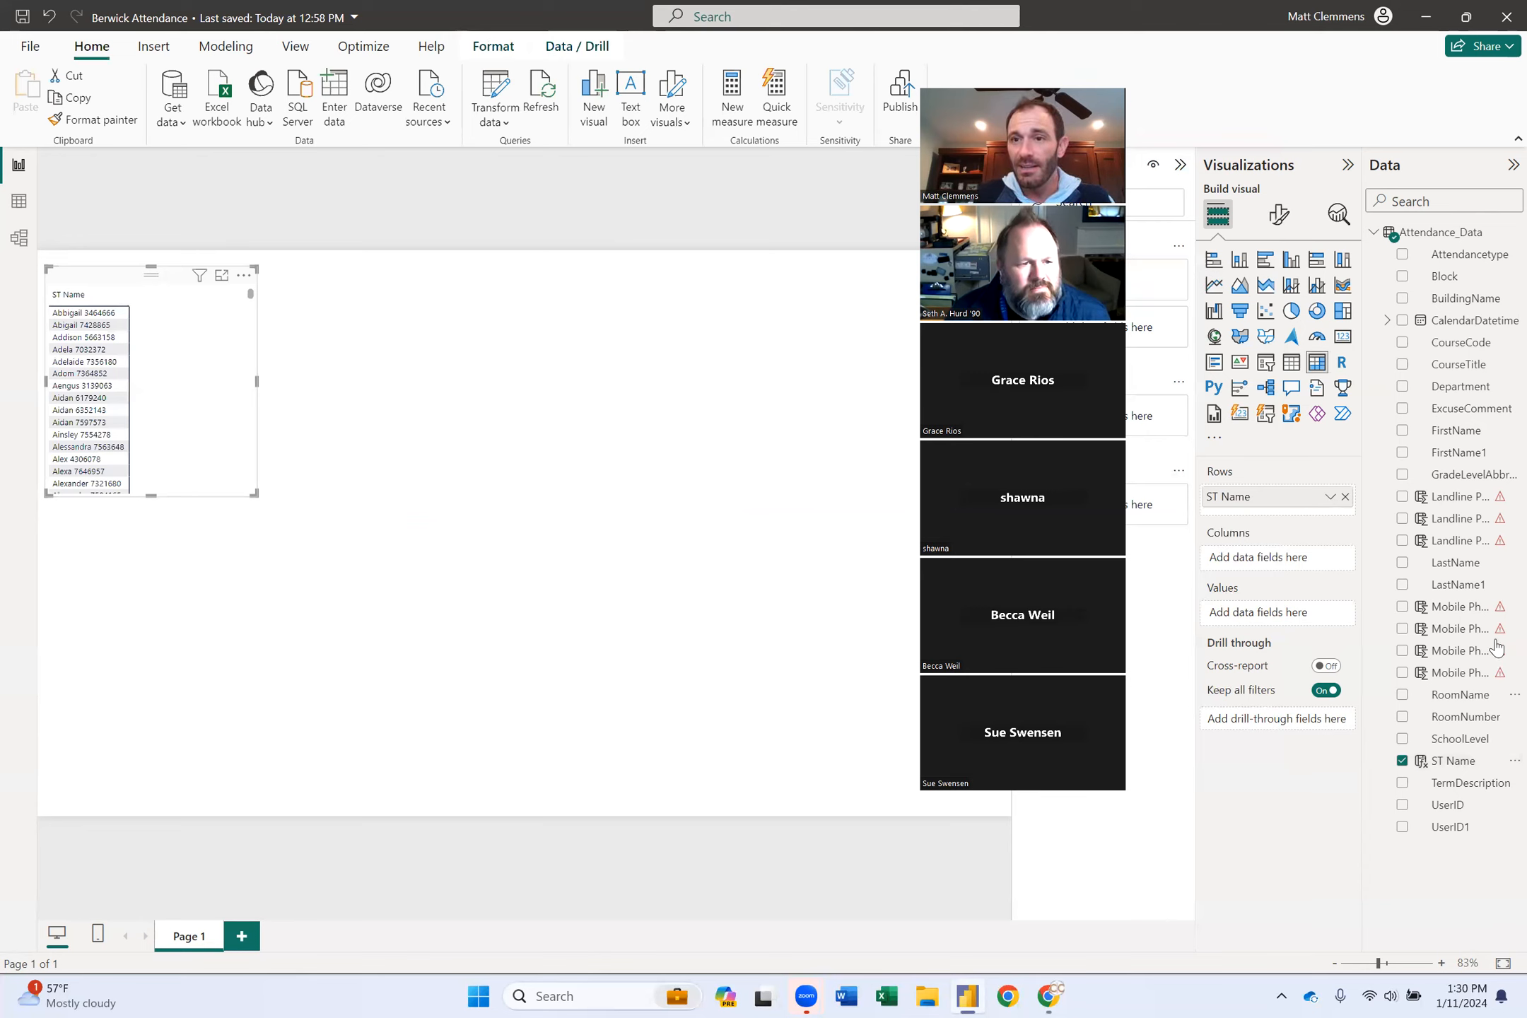
left_click(1442, 963)
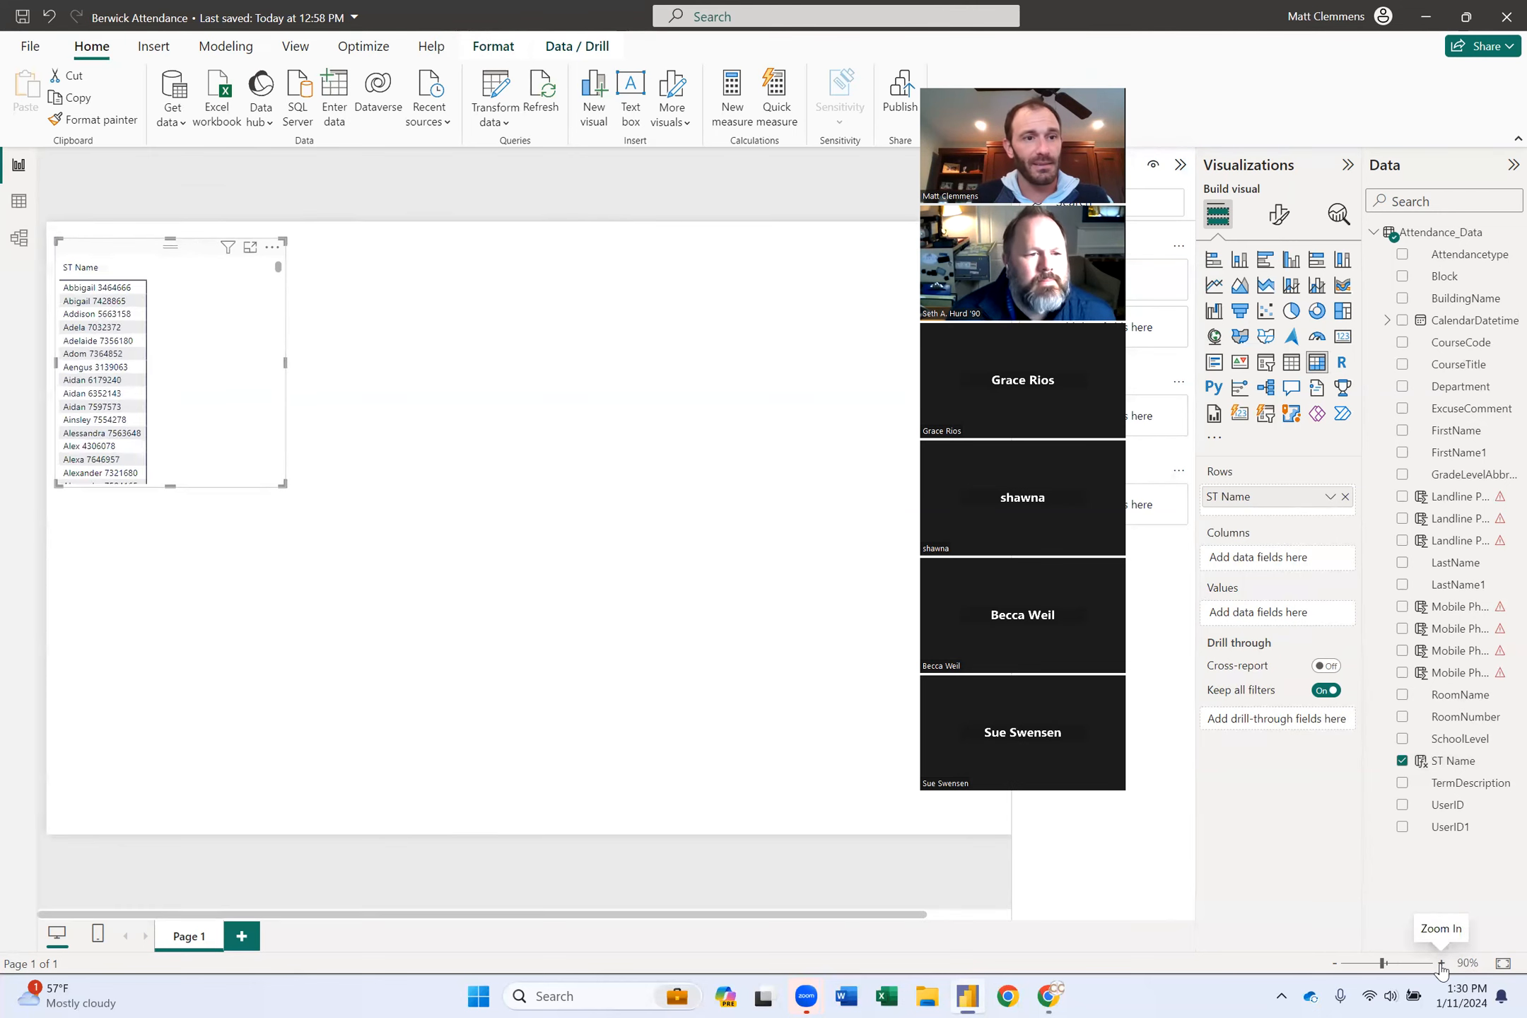
left_click(1441, 964)
left_click(1442, 964)
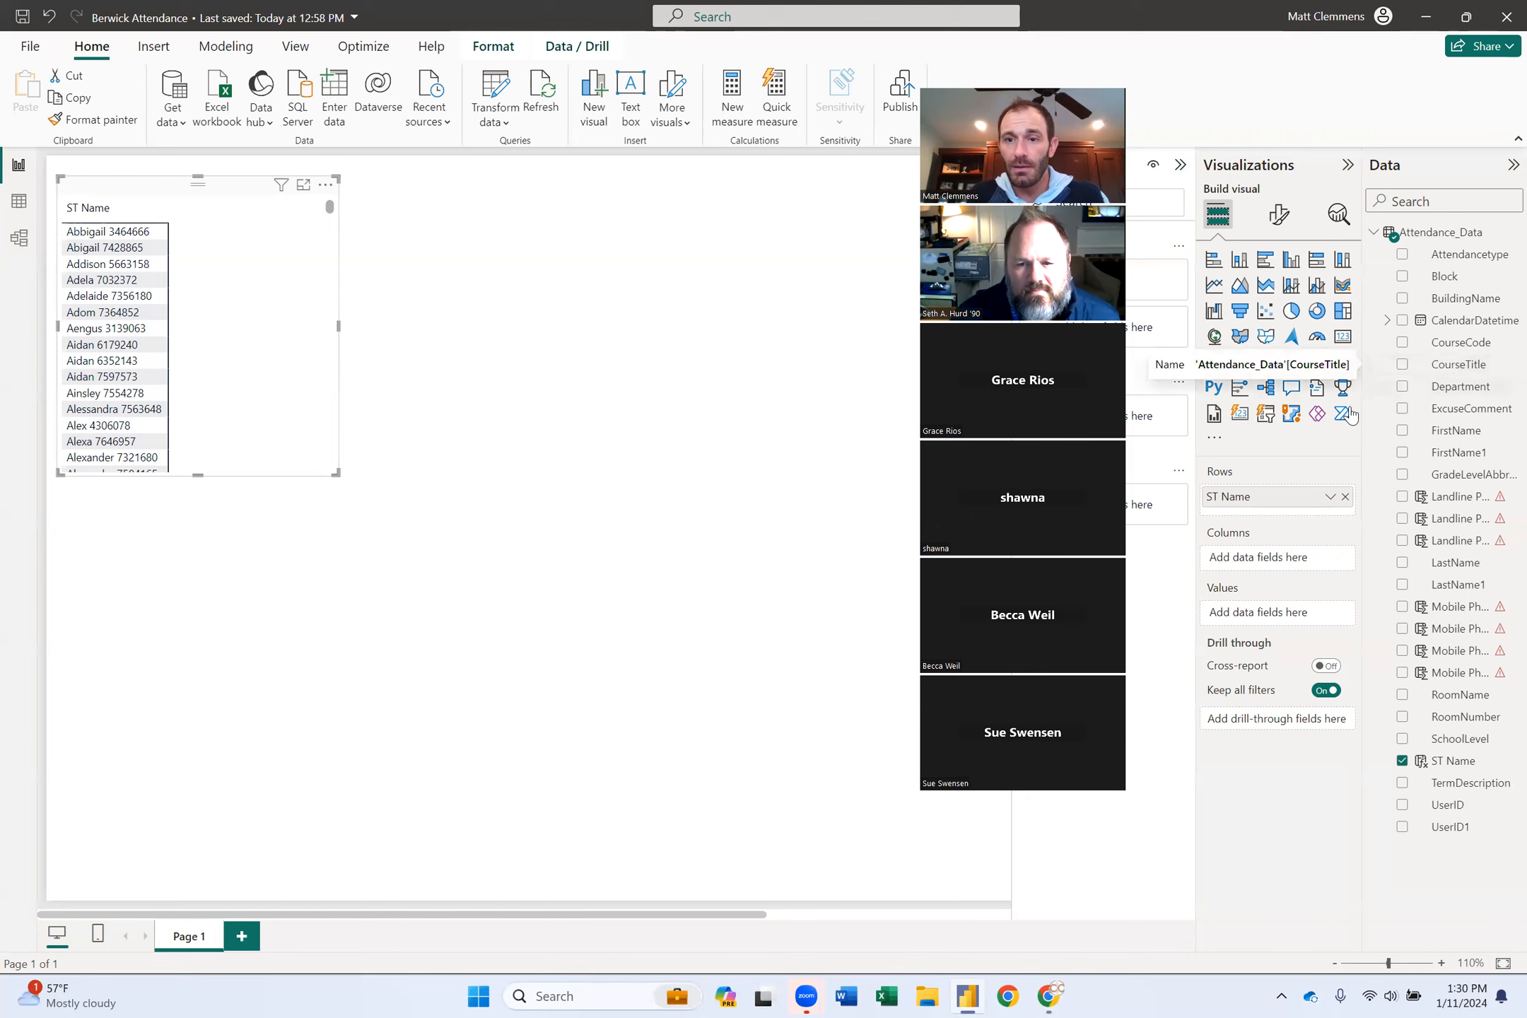
Nest CourseTitle under ST Name in the matrix rows, expand all, and enlarge the matrix.
left_click(1459, 371)
left_click_drag(1450, 371, 1320, 506)
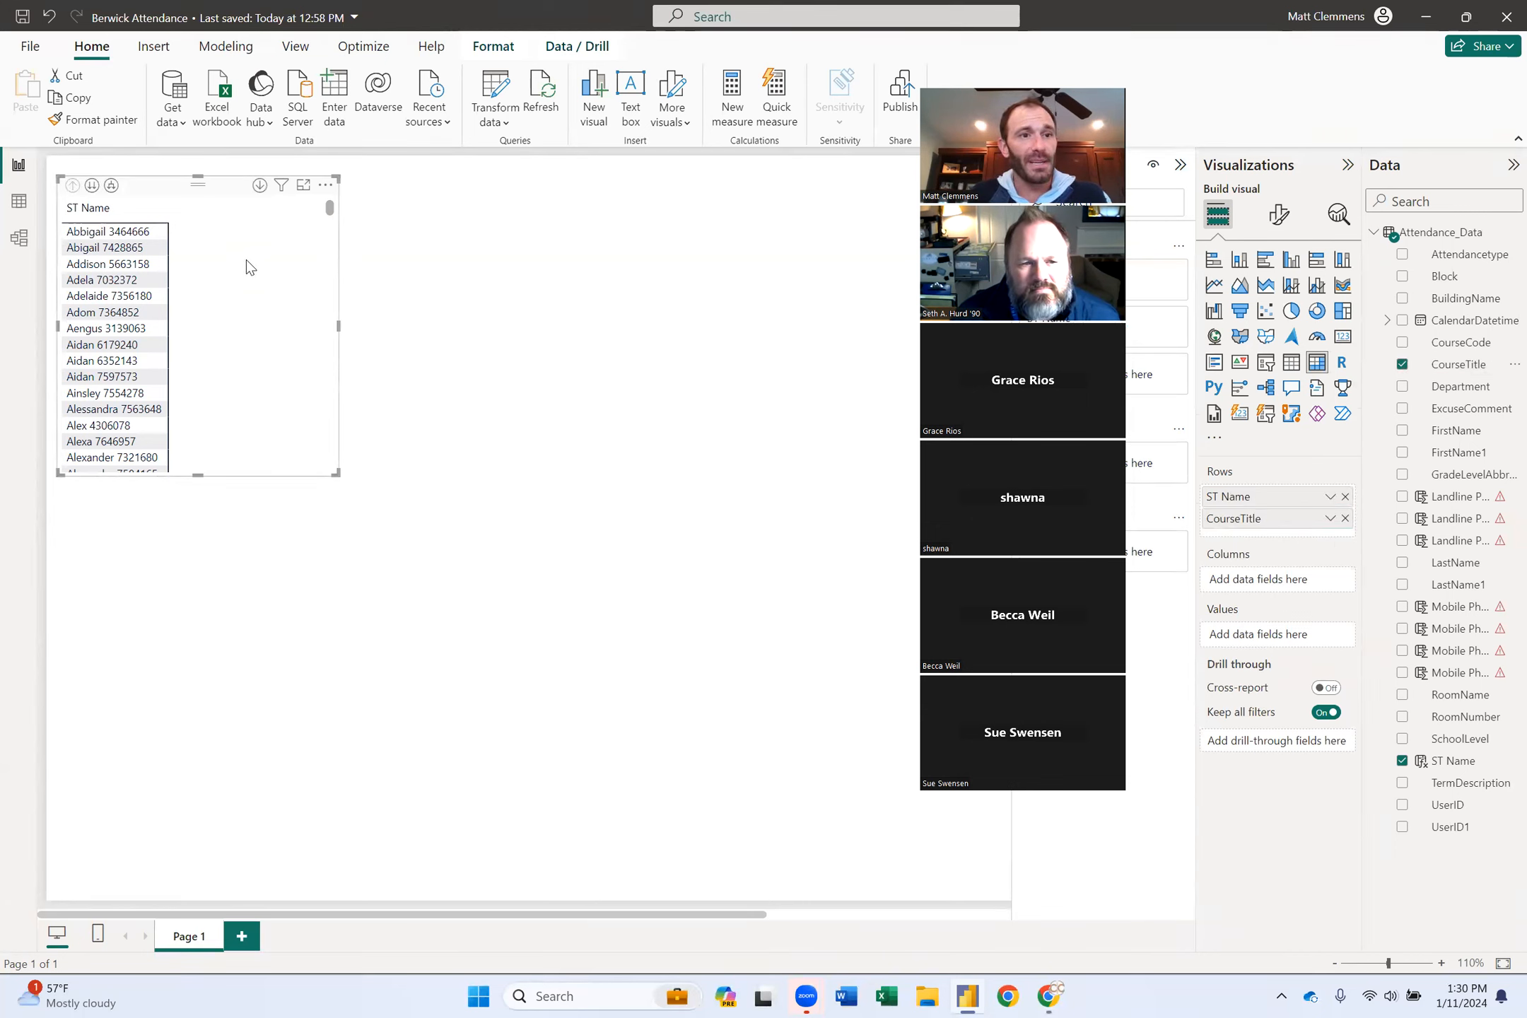
left_click(115, 187)
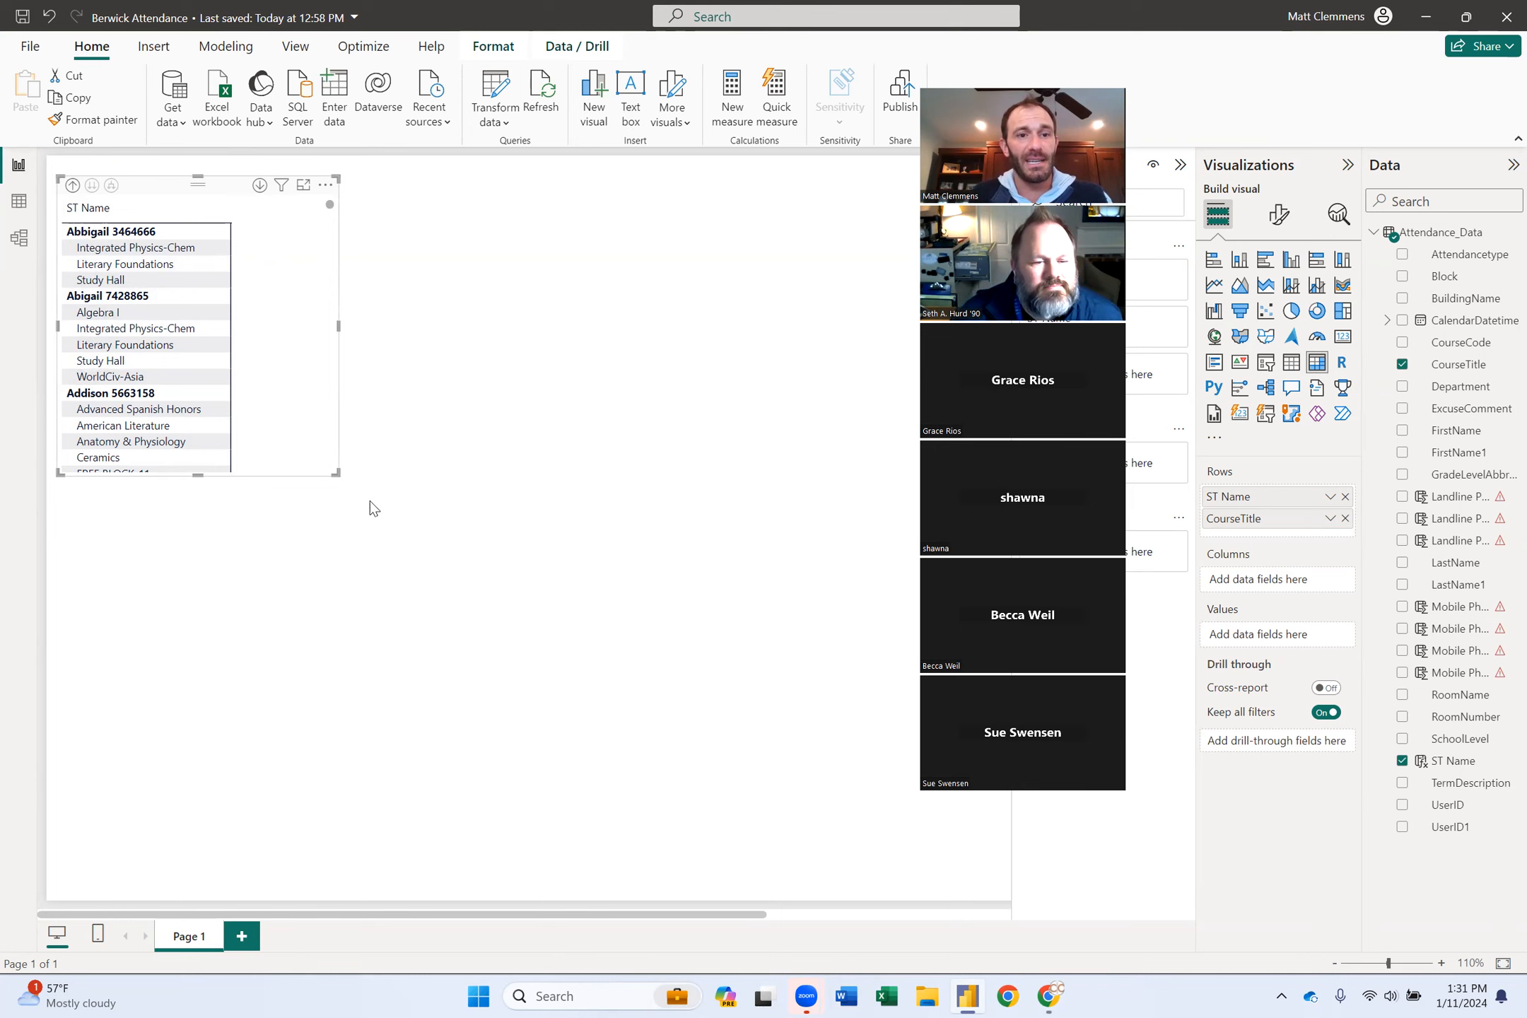
left_click_drag(336, 473, 501, 697)
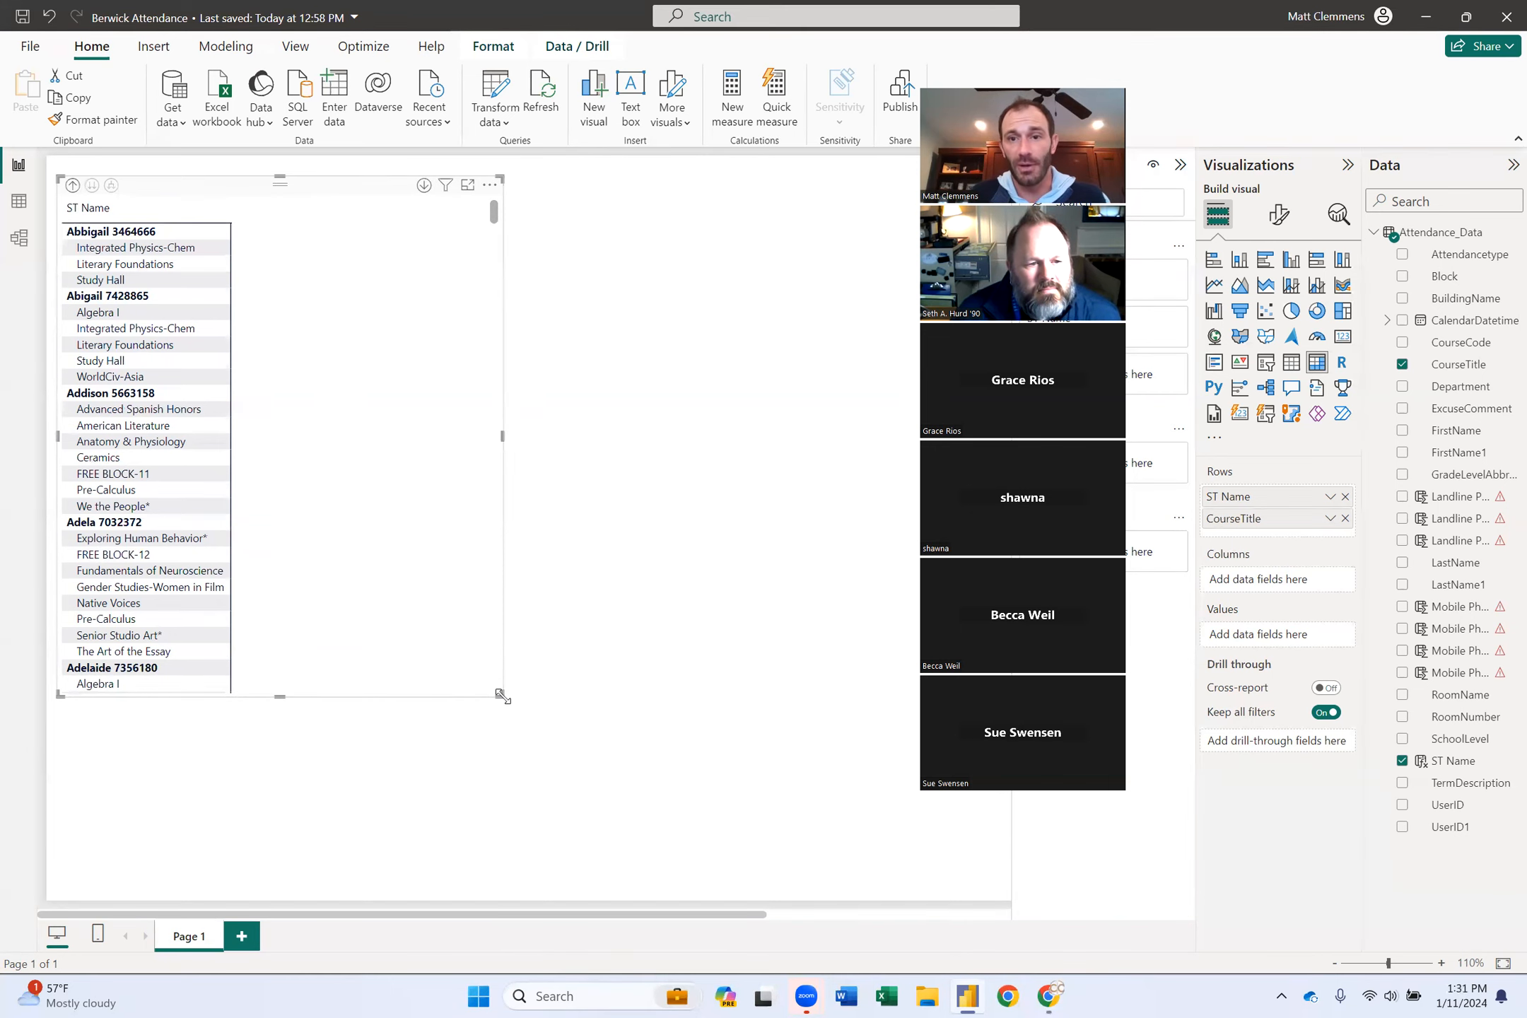
left_click_drag(501, 696, 662, 722)
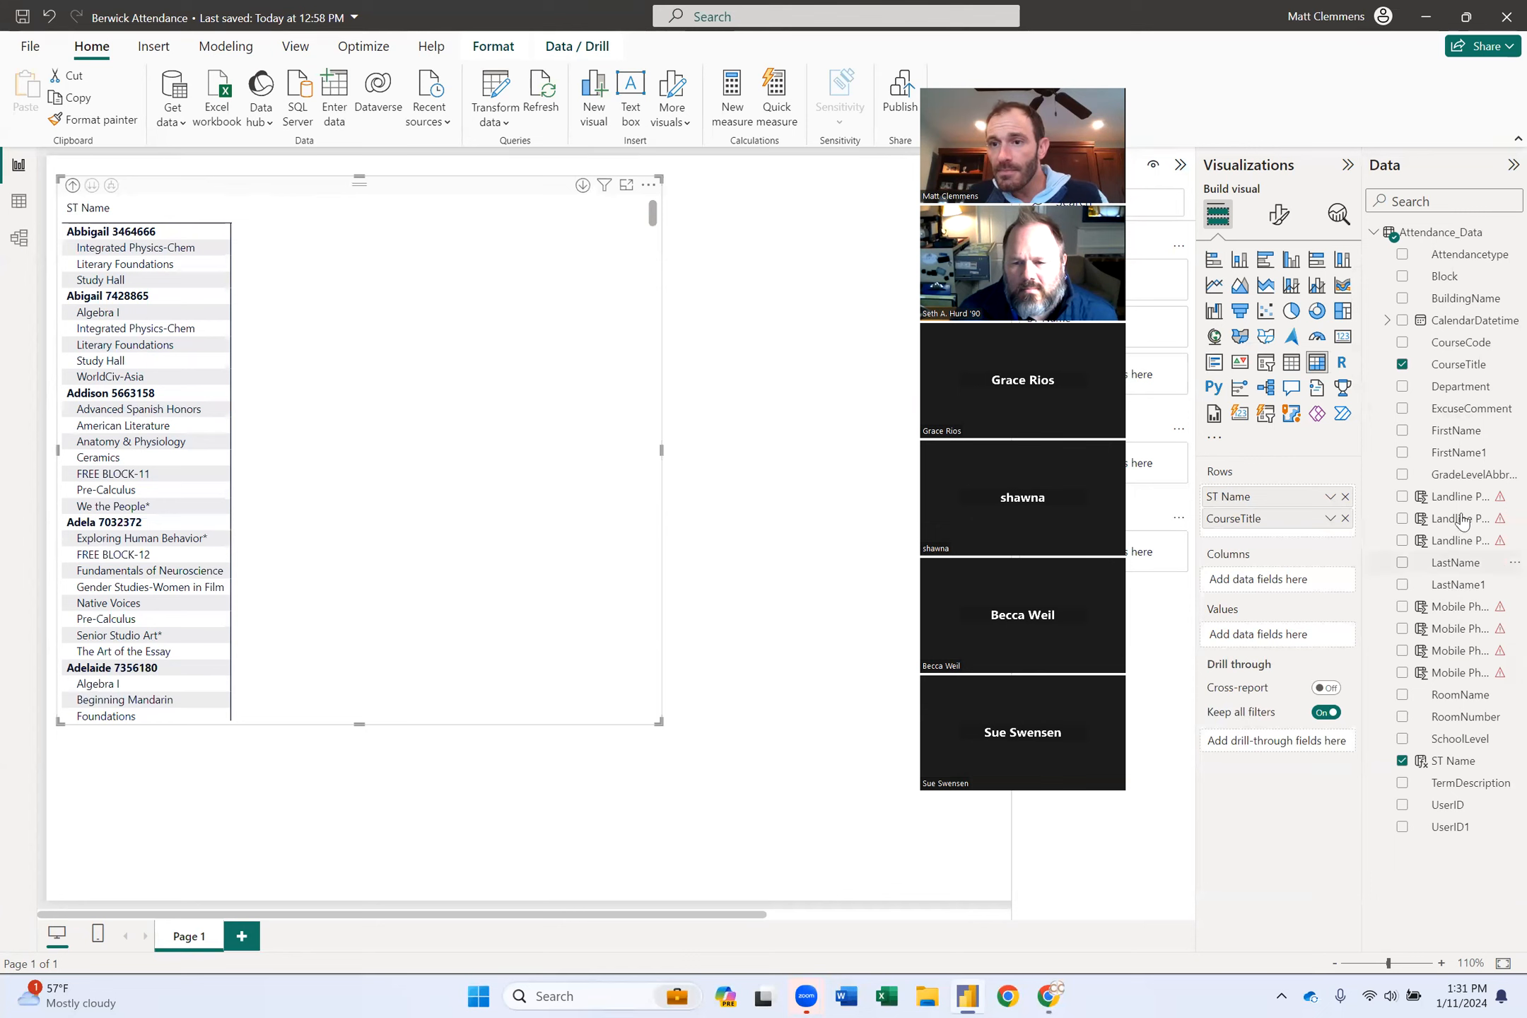
Put Attendancetype in the matrix Columns and Count of CalendarDatetime in Values.
left_click(1403, 256)
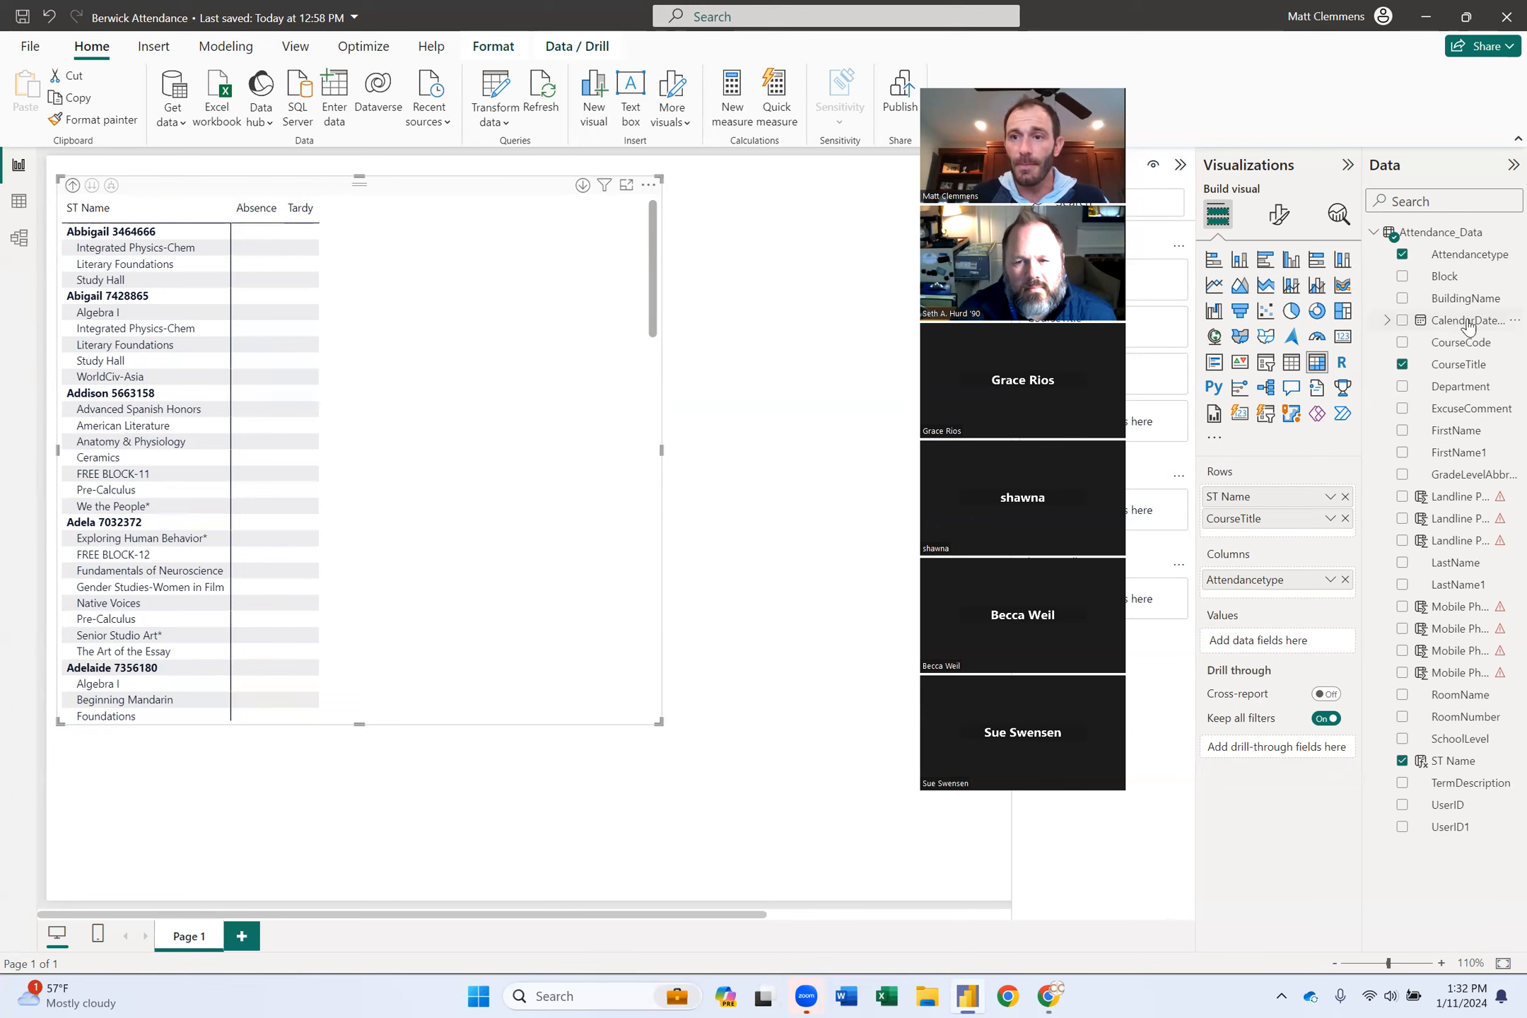
left_click_drag(1459, 324, 1284, 642)
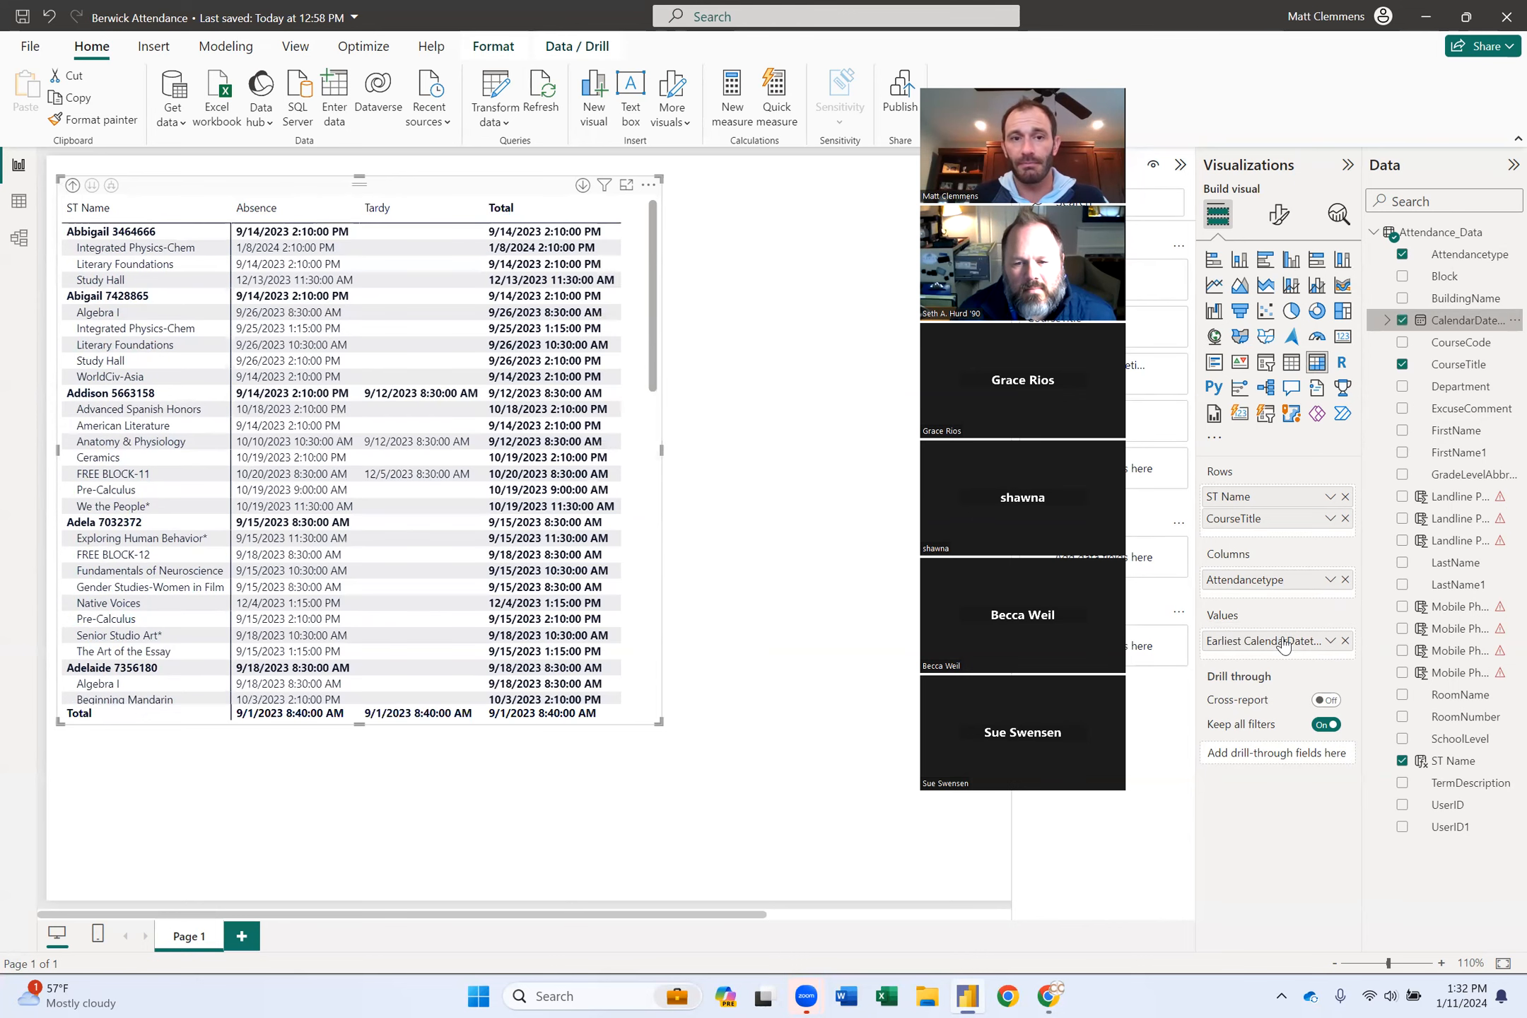
left_click(1331, 644)
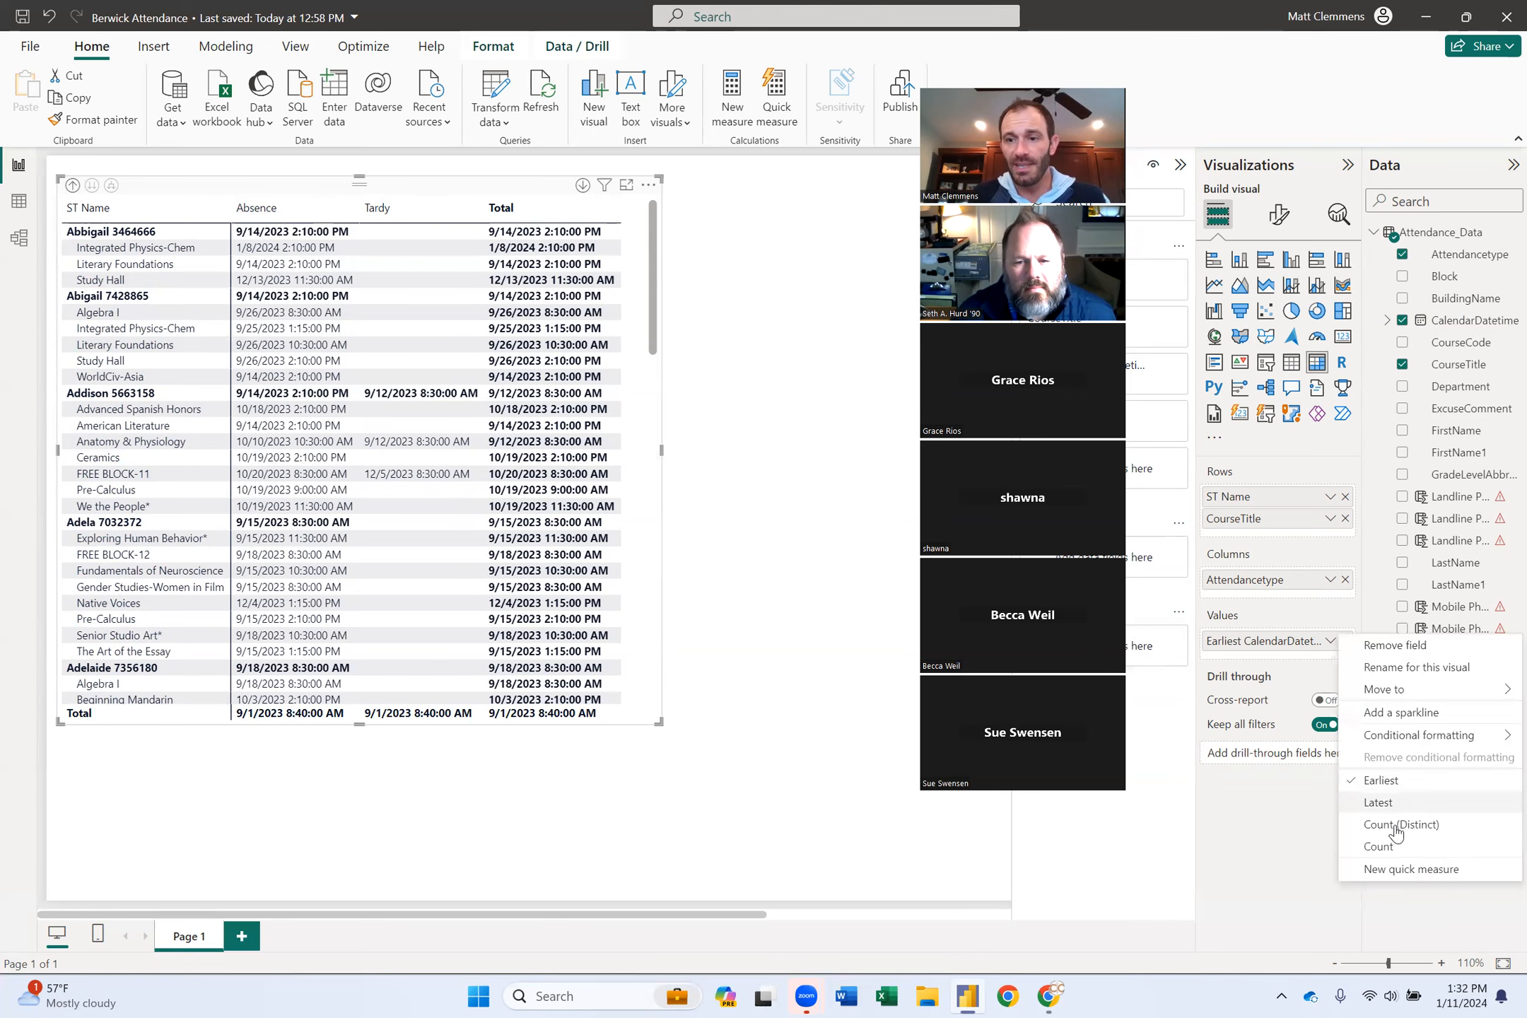
left_click(1380, 847)
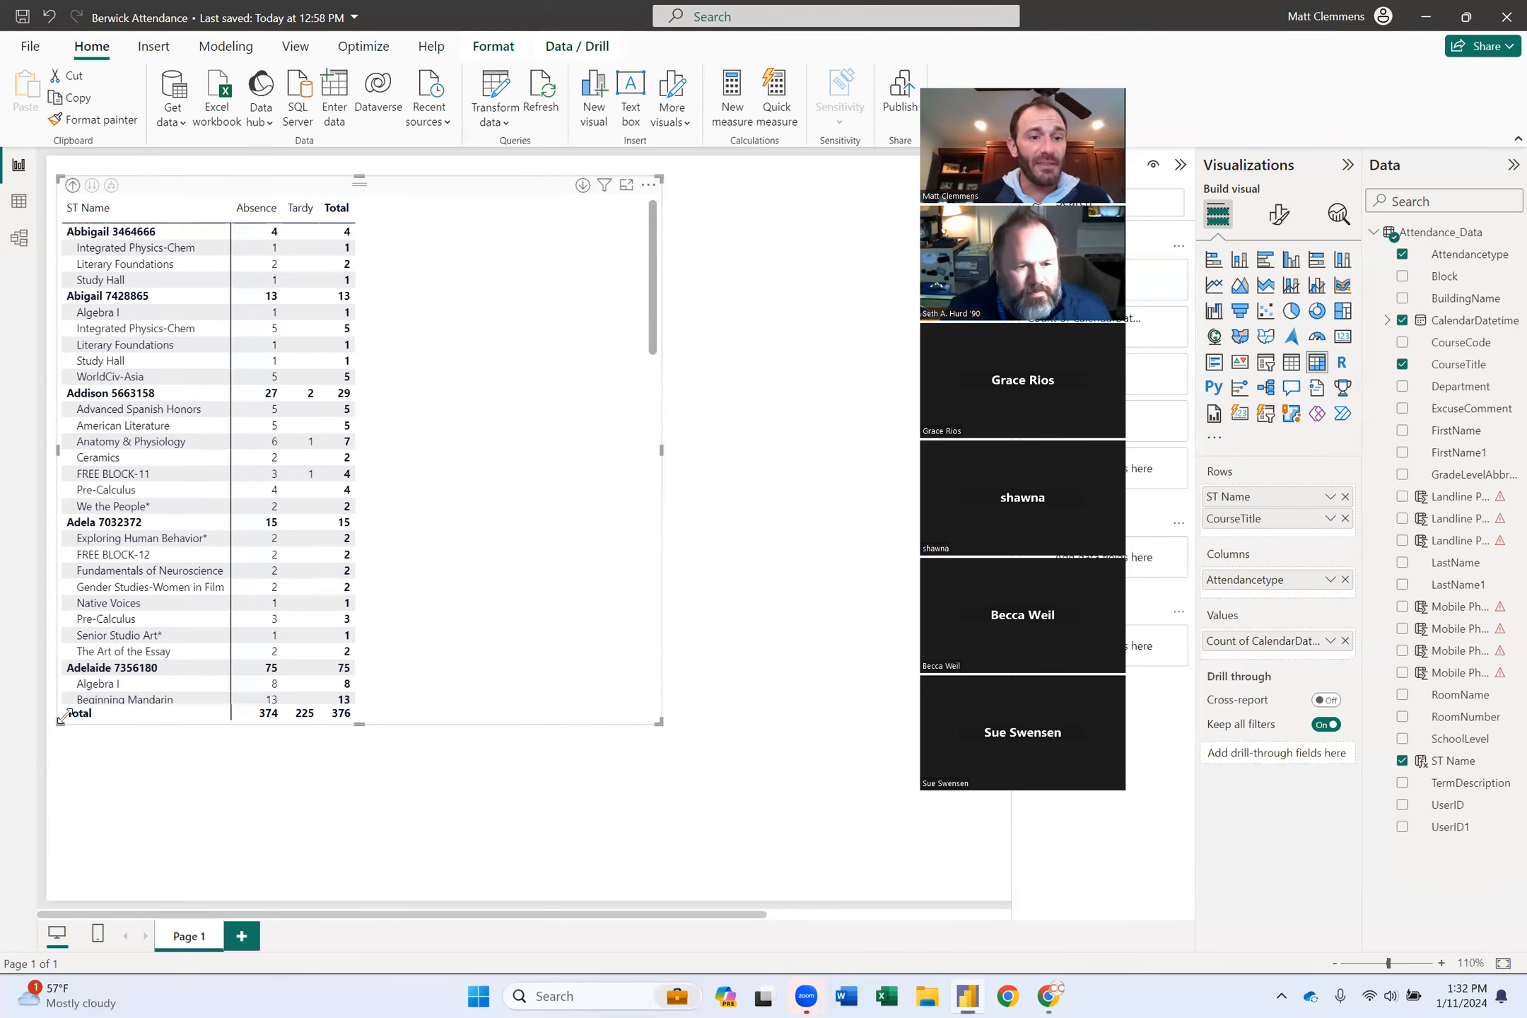
Narrow the matrix from its left side and add a slicer on ST Name.
left_click_drag(58, 721, 253, 719)
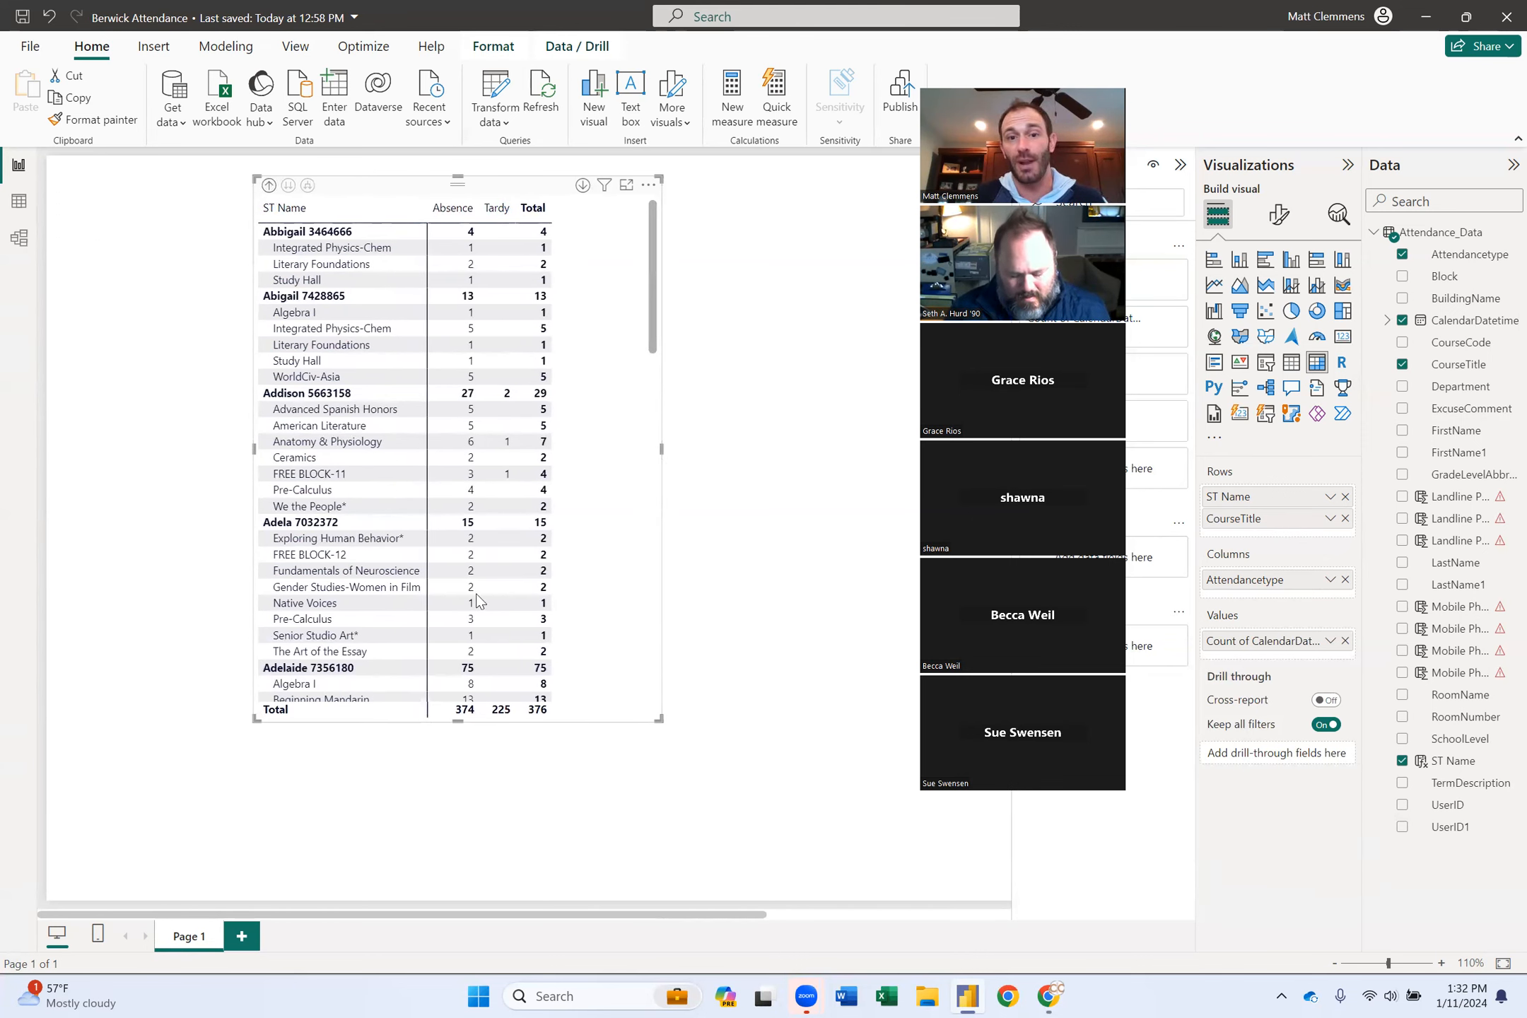
left_click(715, 483)
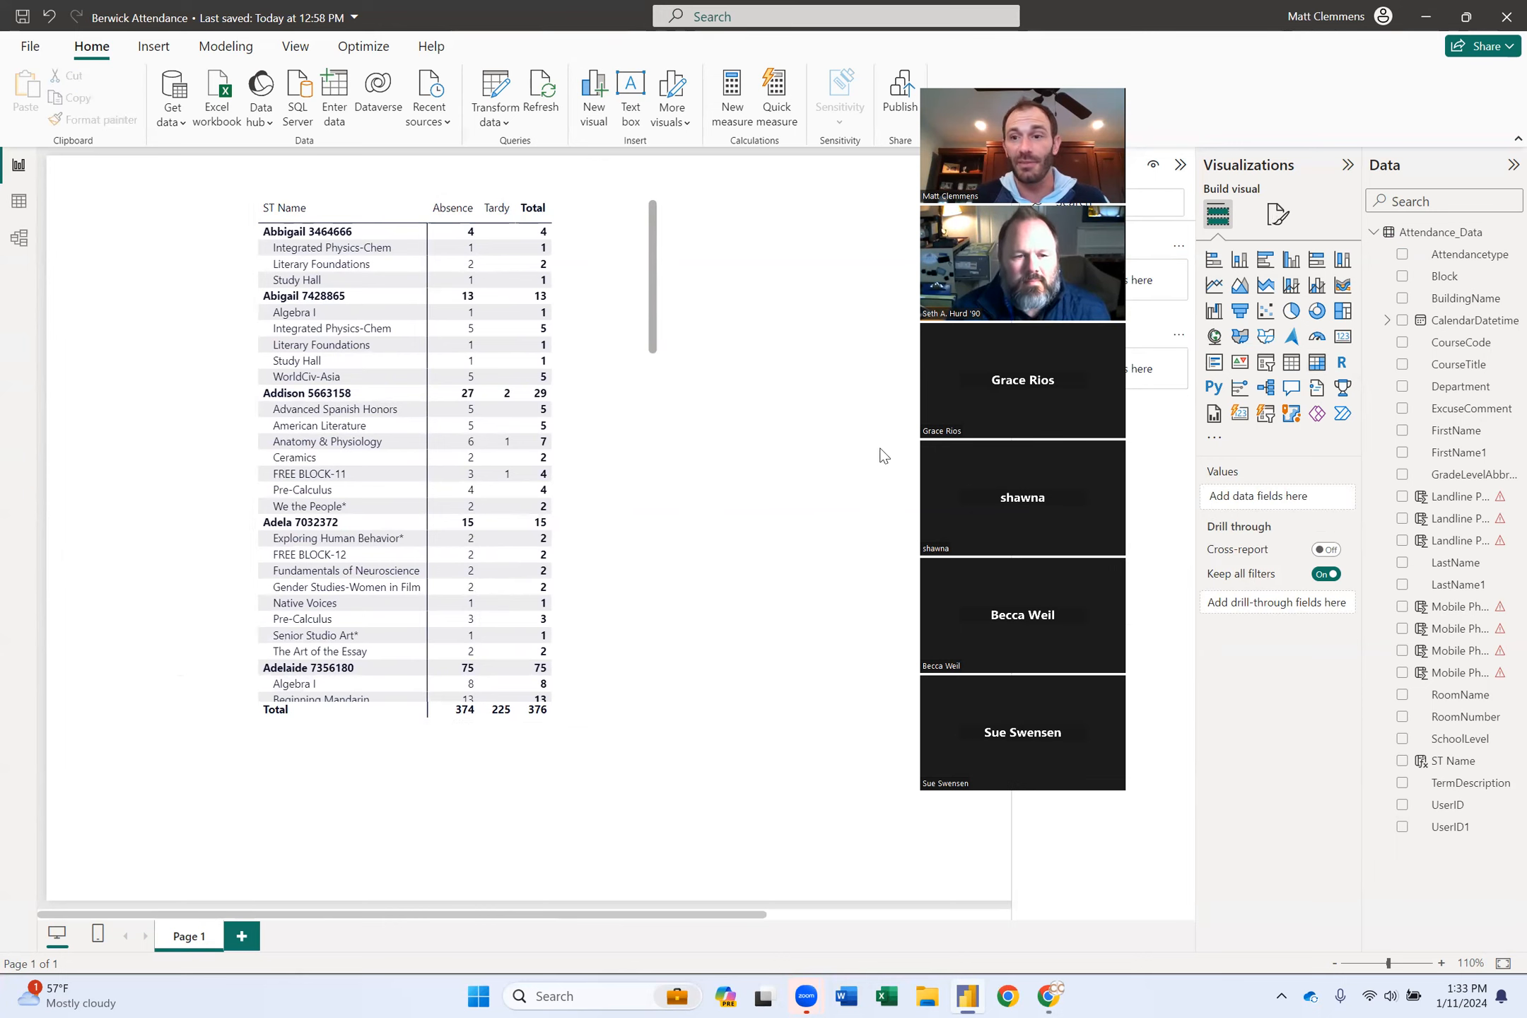
left_click(1266, 363)
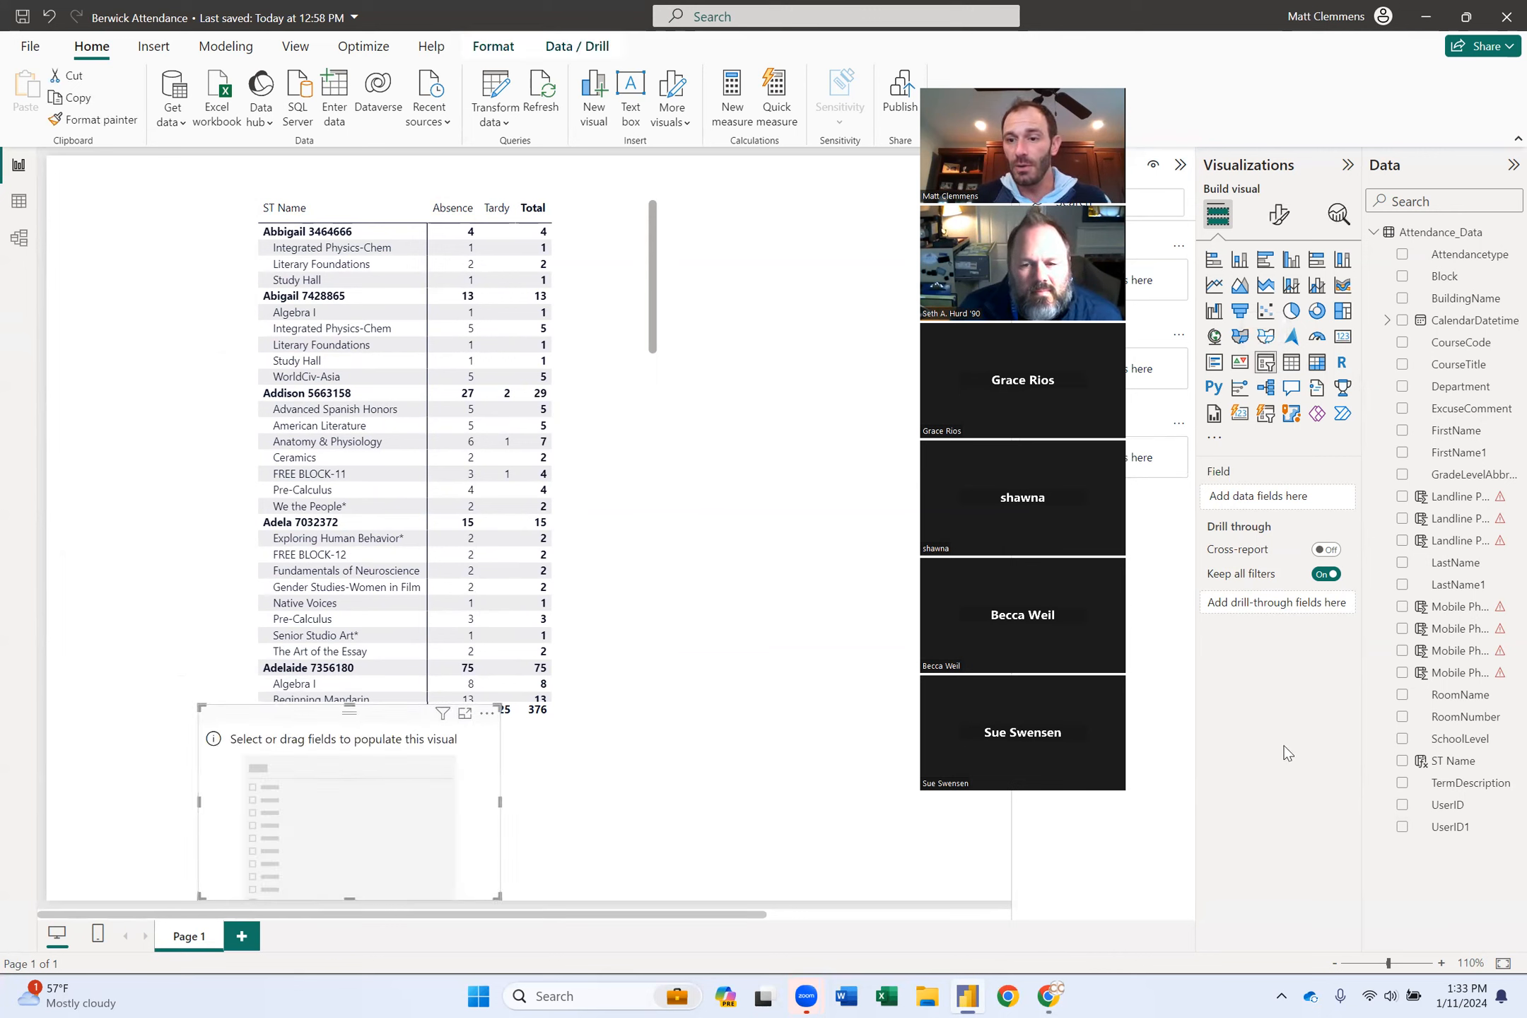
left_click(1403, 761)
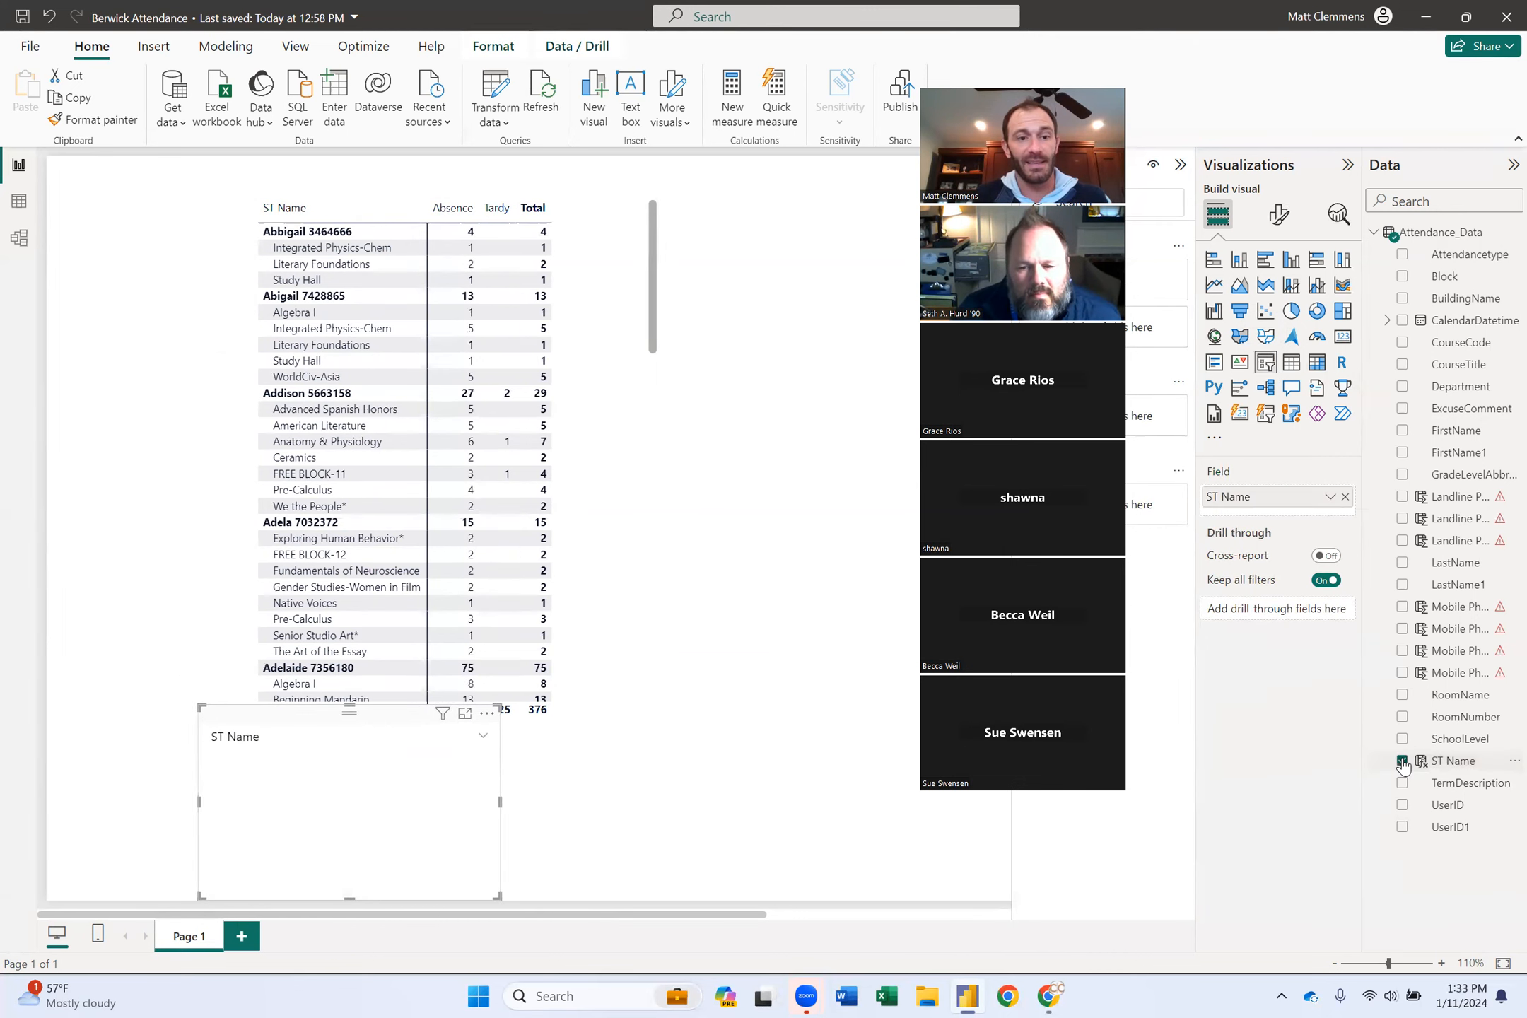
Turn on the slicer's Search box, then move it to the upper left and narrow it.
left_click(487, 712)
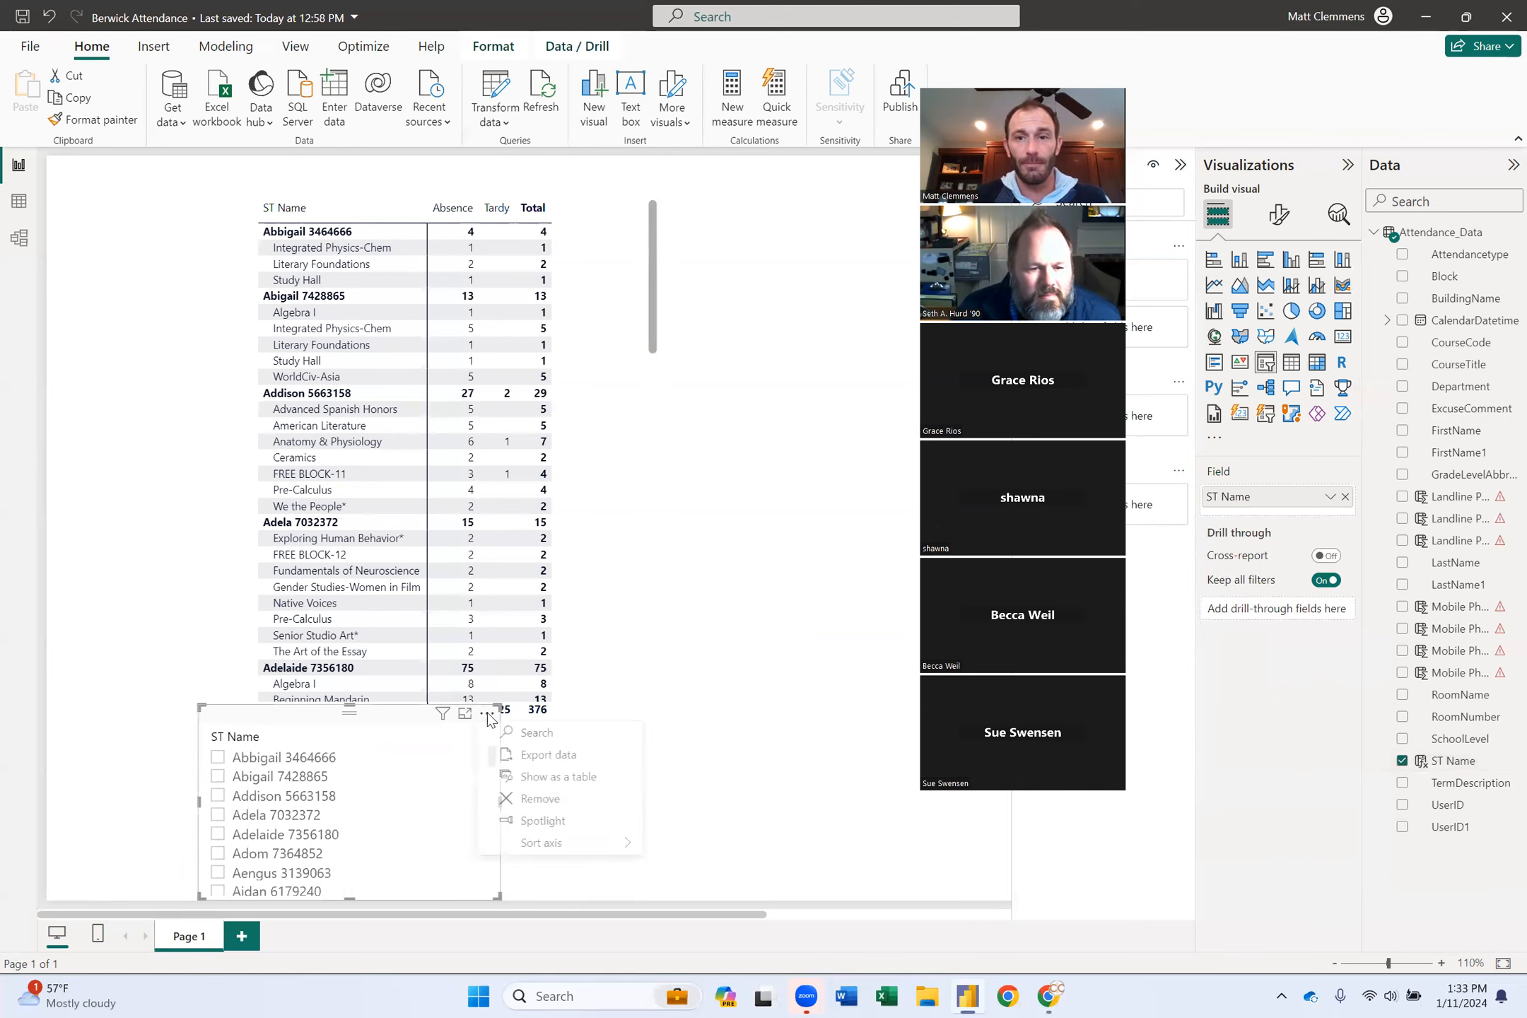
left_click(535, 738)
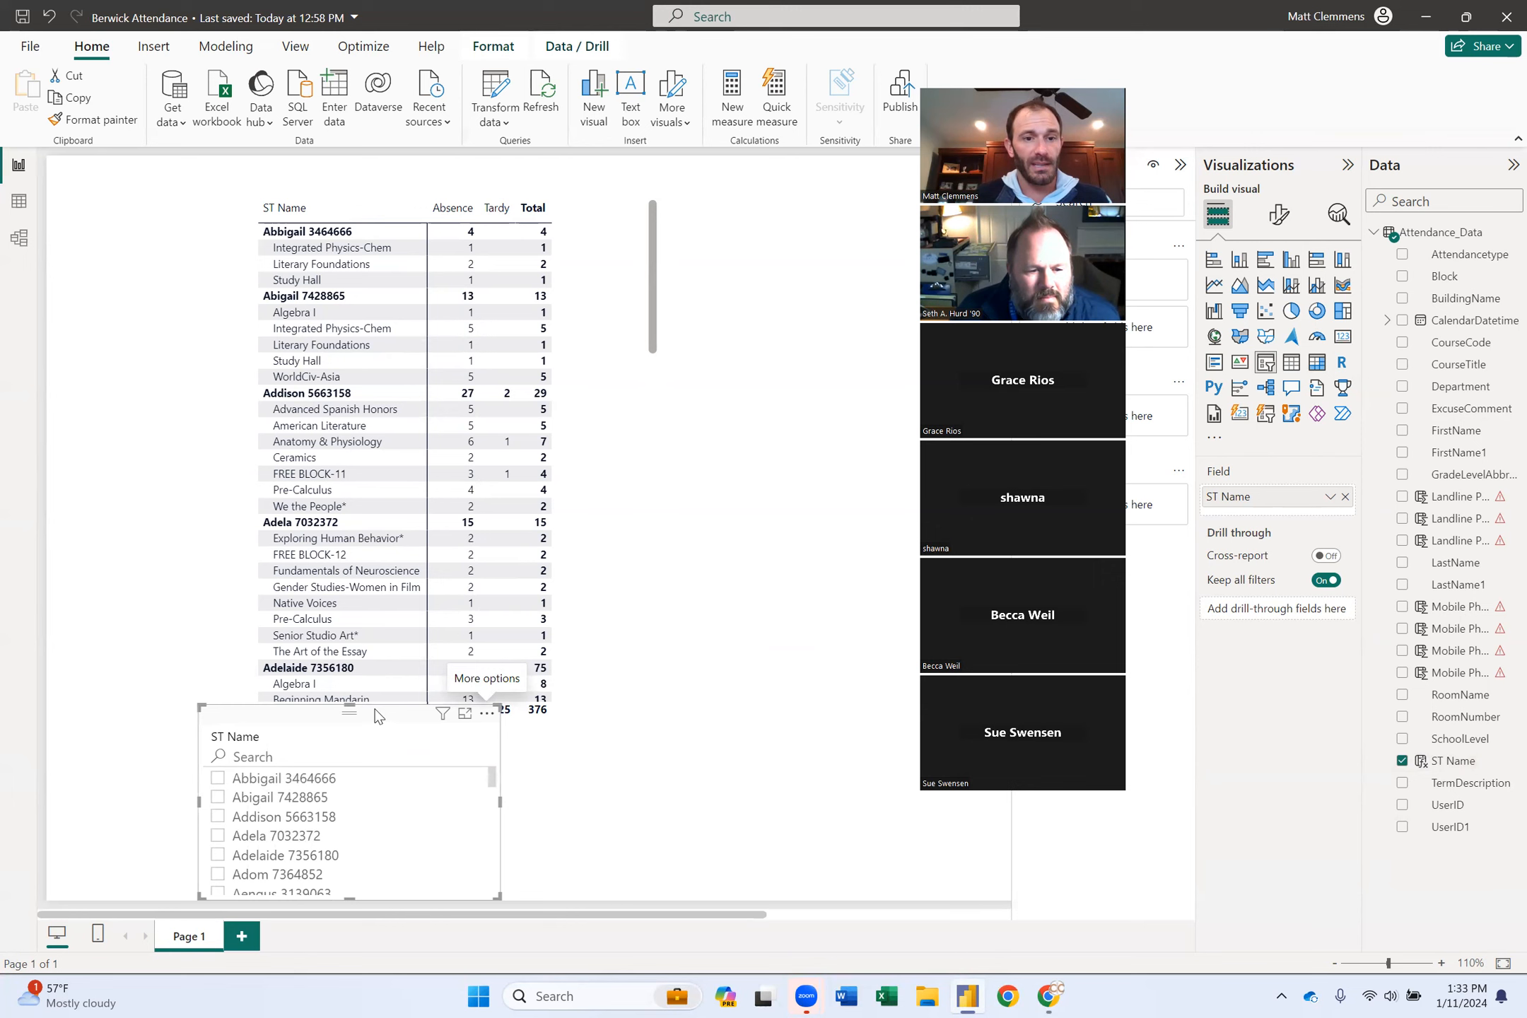
left_click_drag(369, 704, 208, 296)
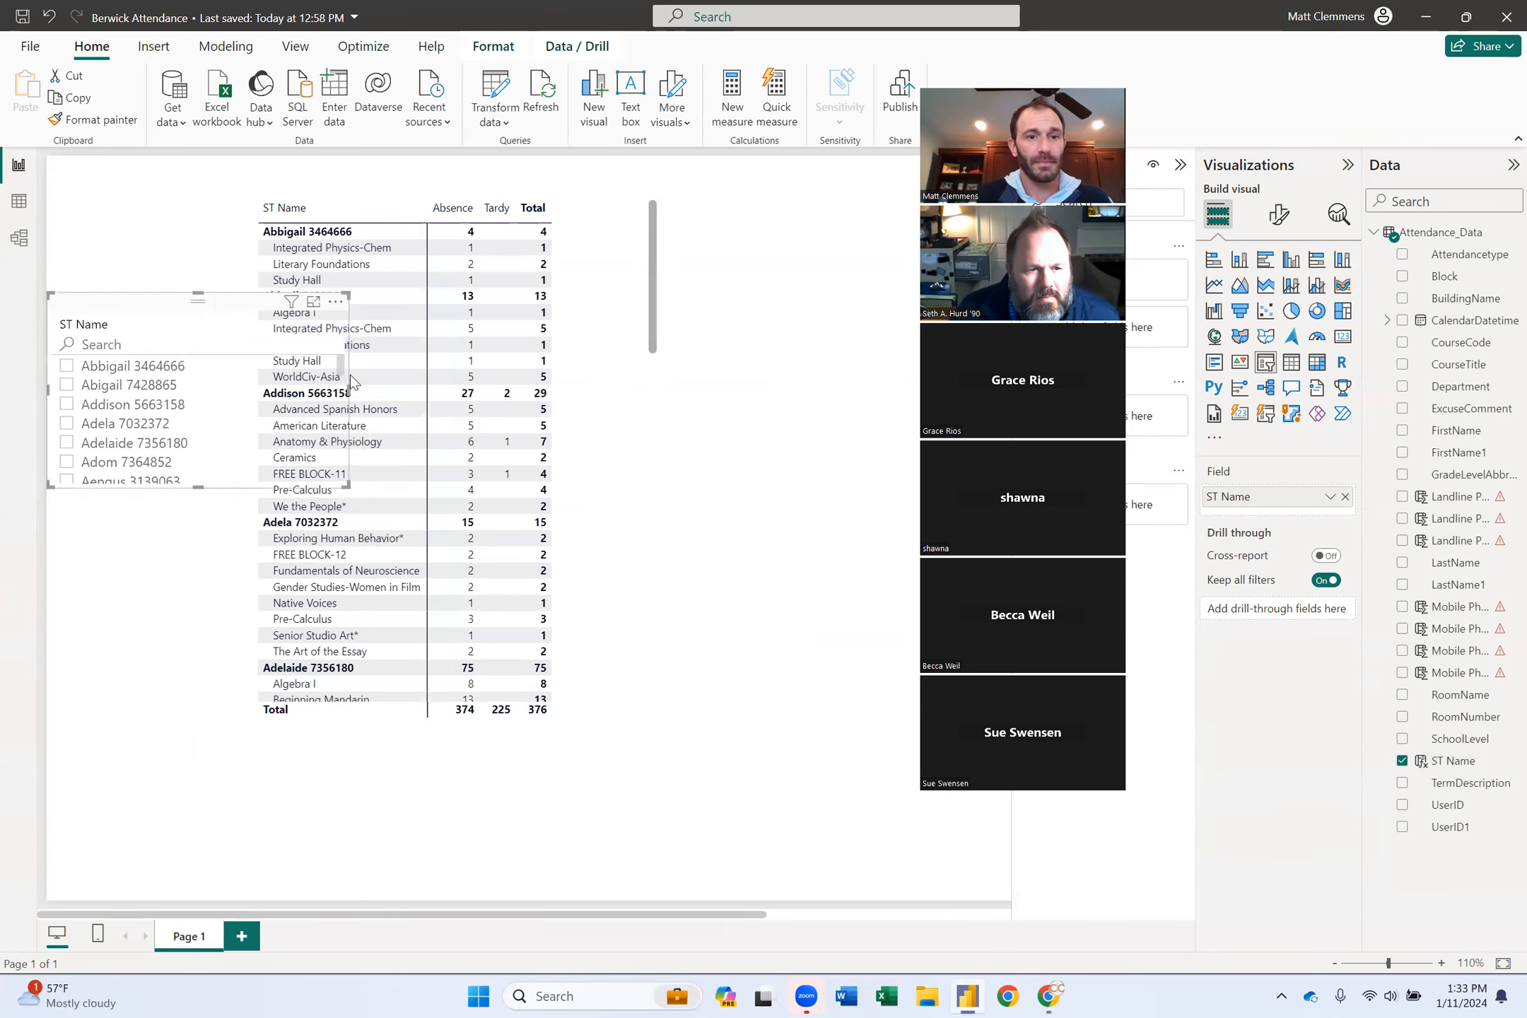
left_click_drag(349, 393, 241, 398)
left_click(106, 344)
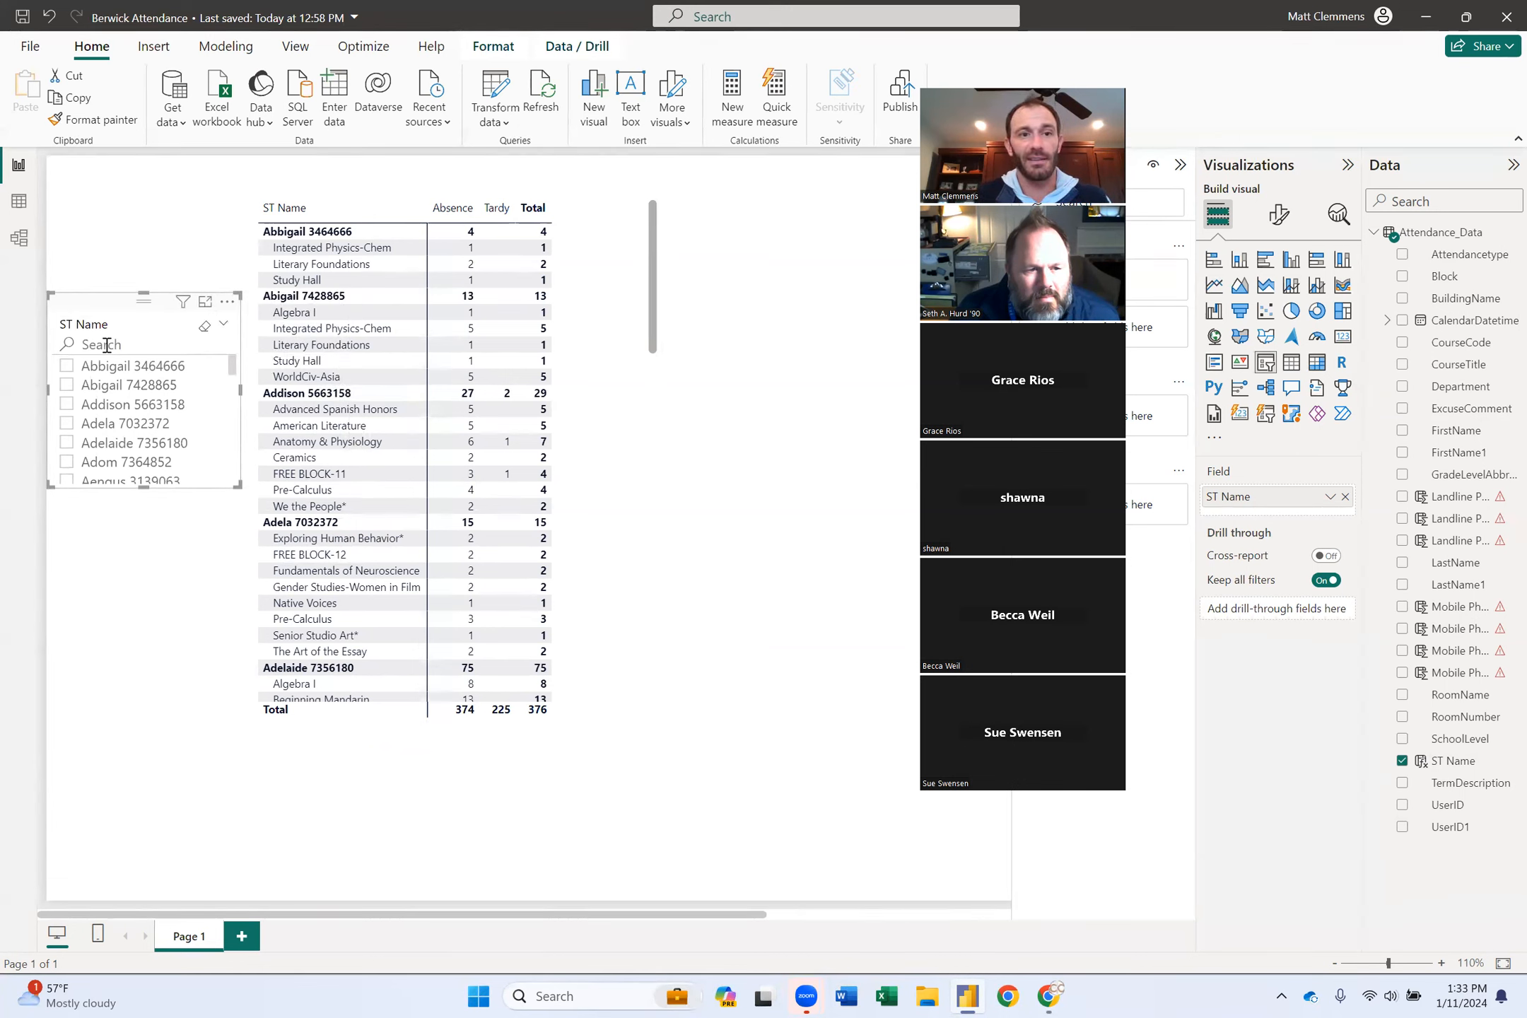
Search the slicer for 'Jack' and filter the matrix to each matching student in turn.
type("Jac")
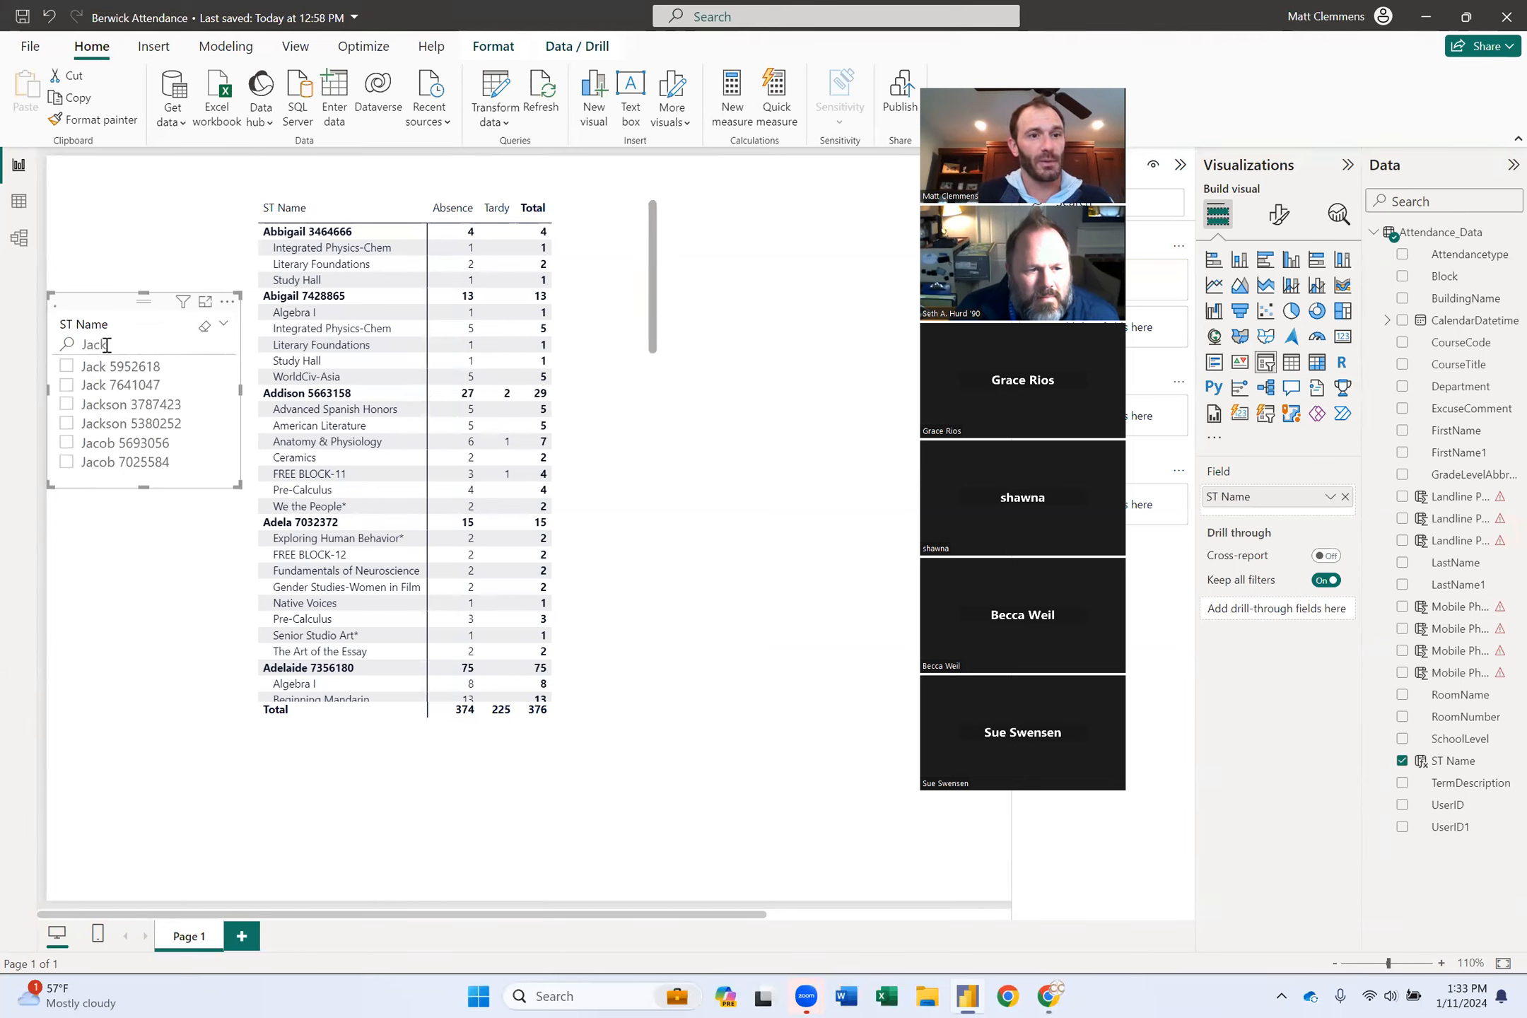
type("k")
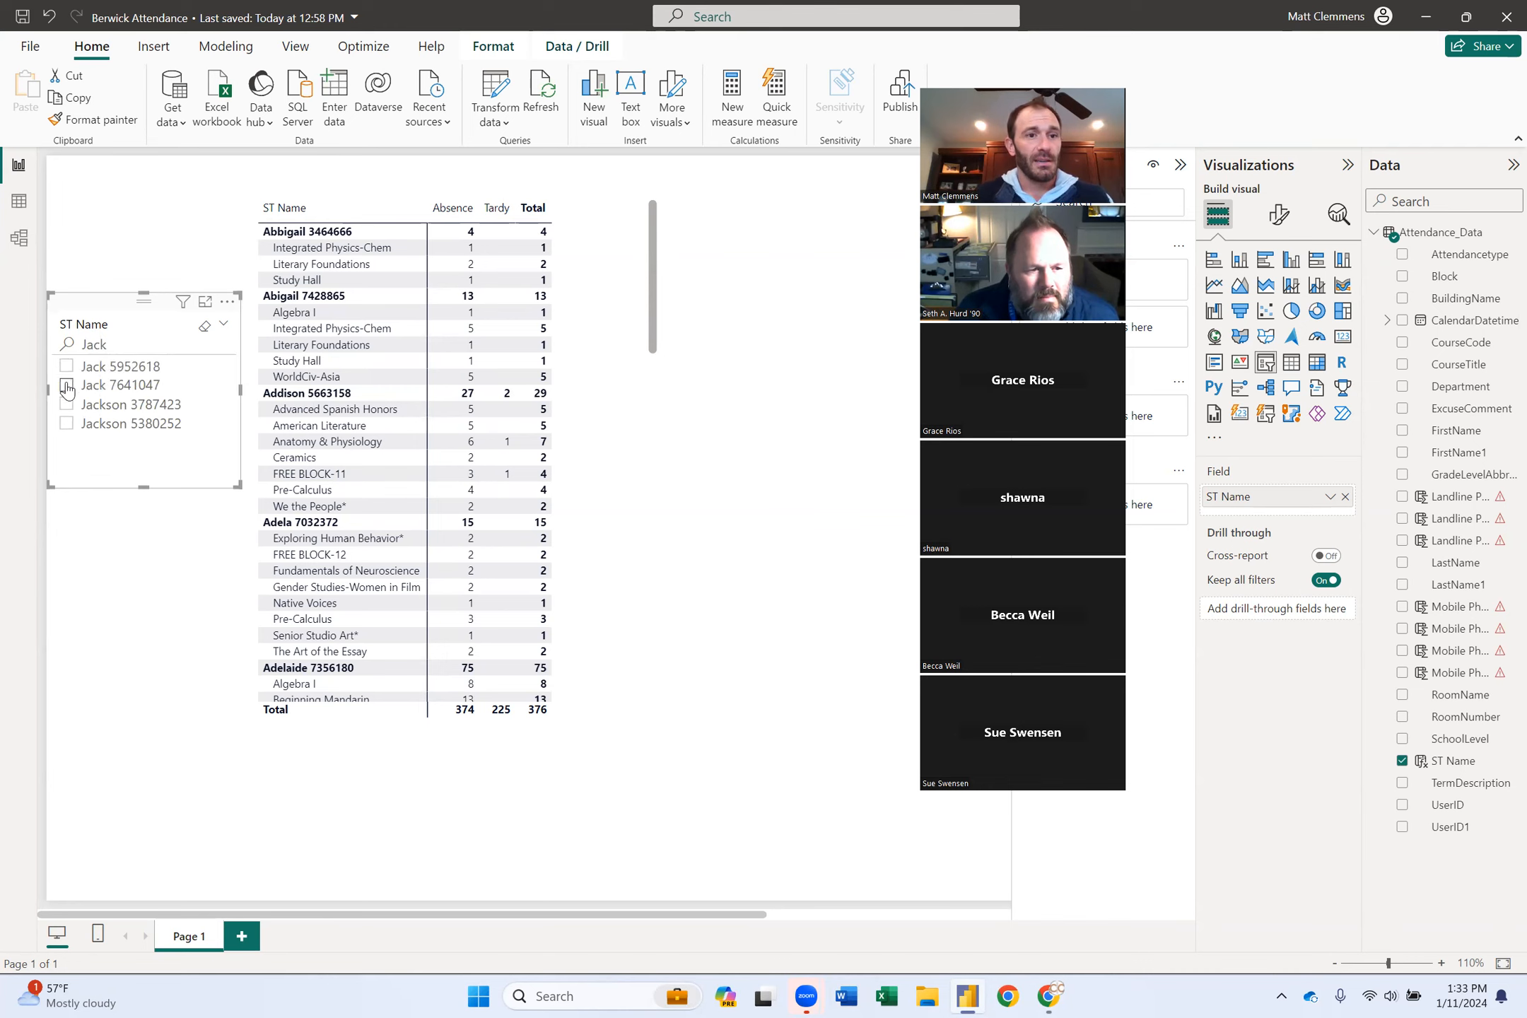
left_click(66, 366)
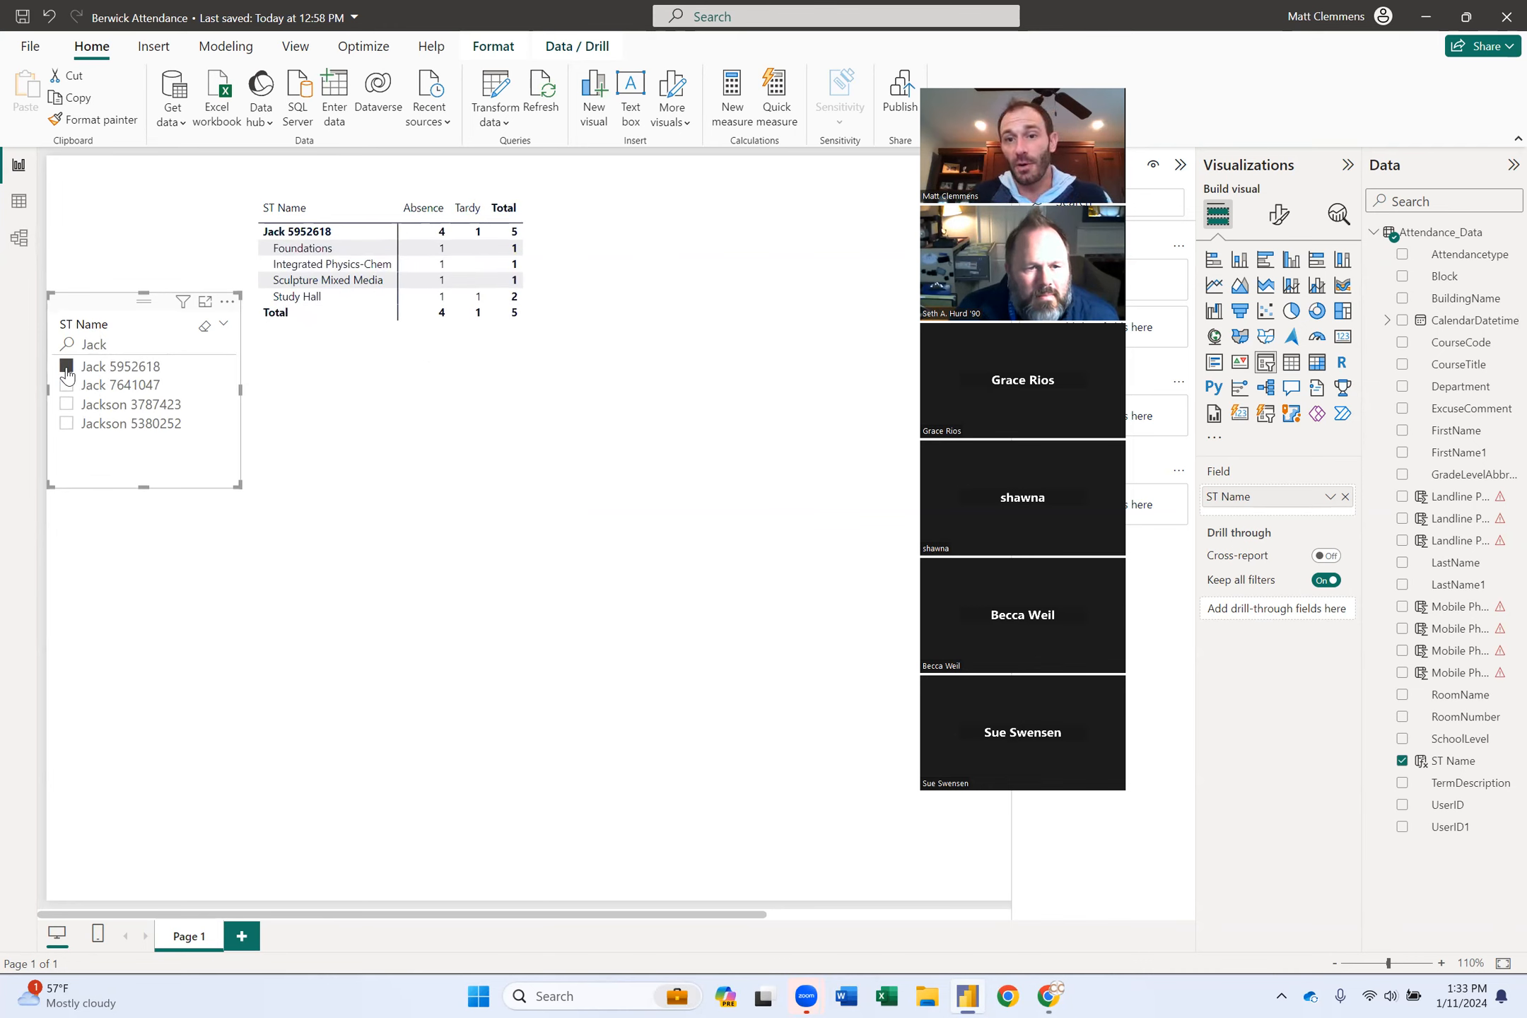
left_click(66, 385)
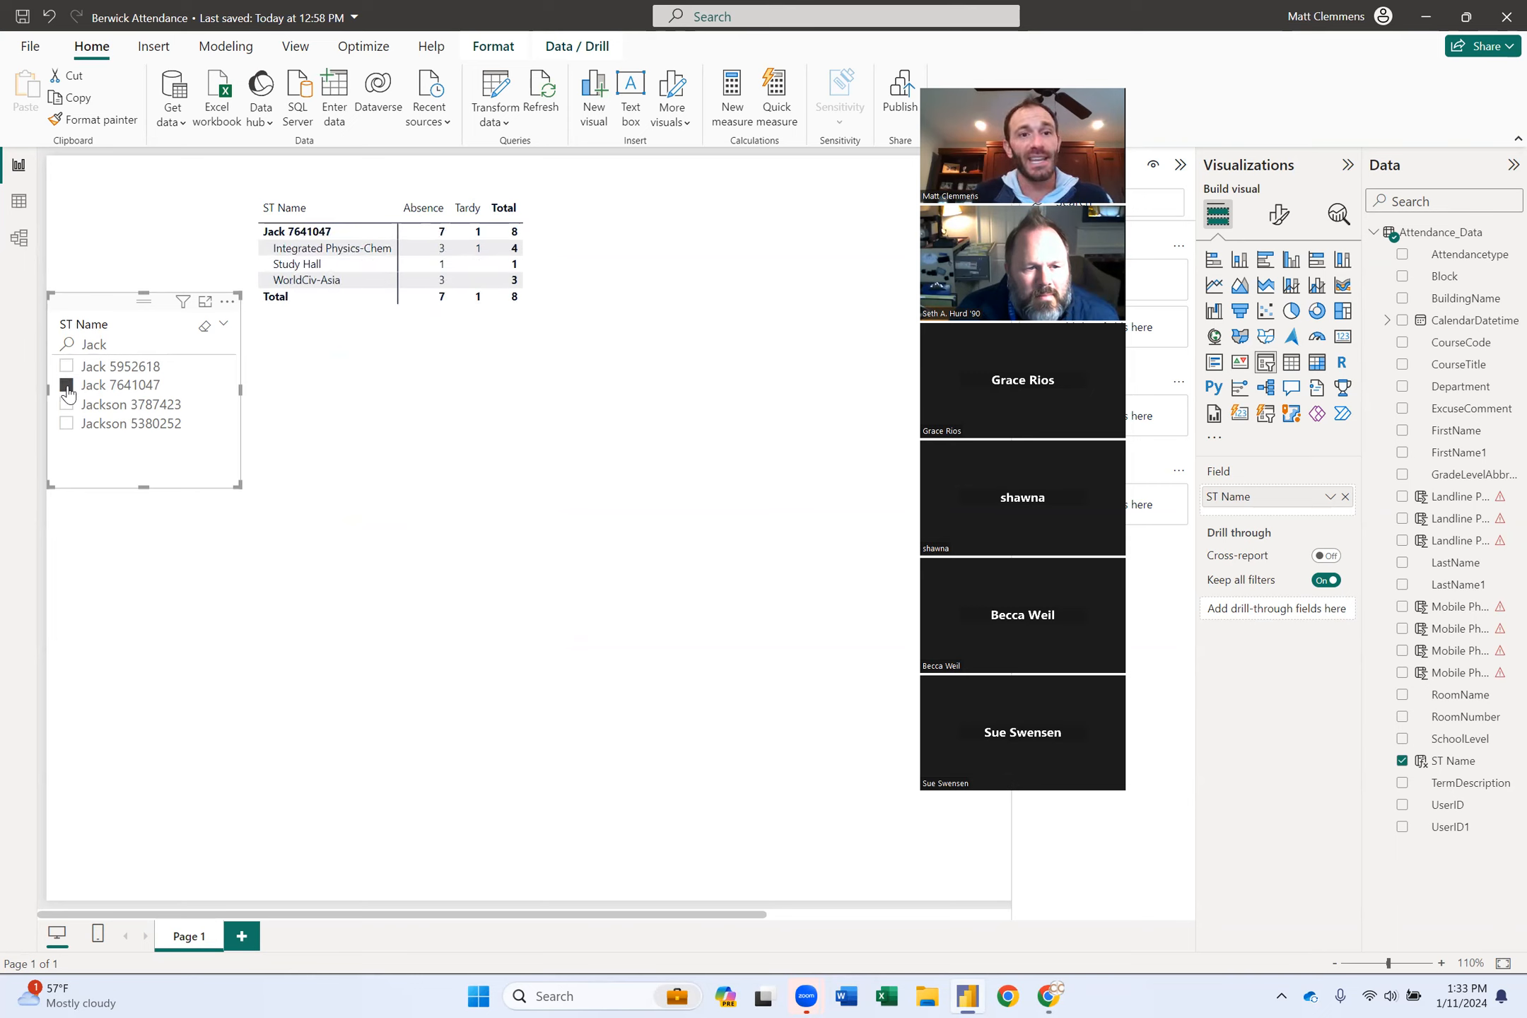
left_click(67, 404)
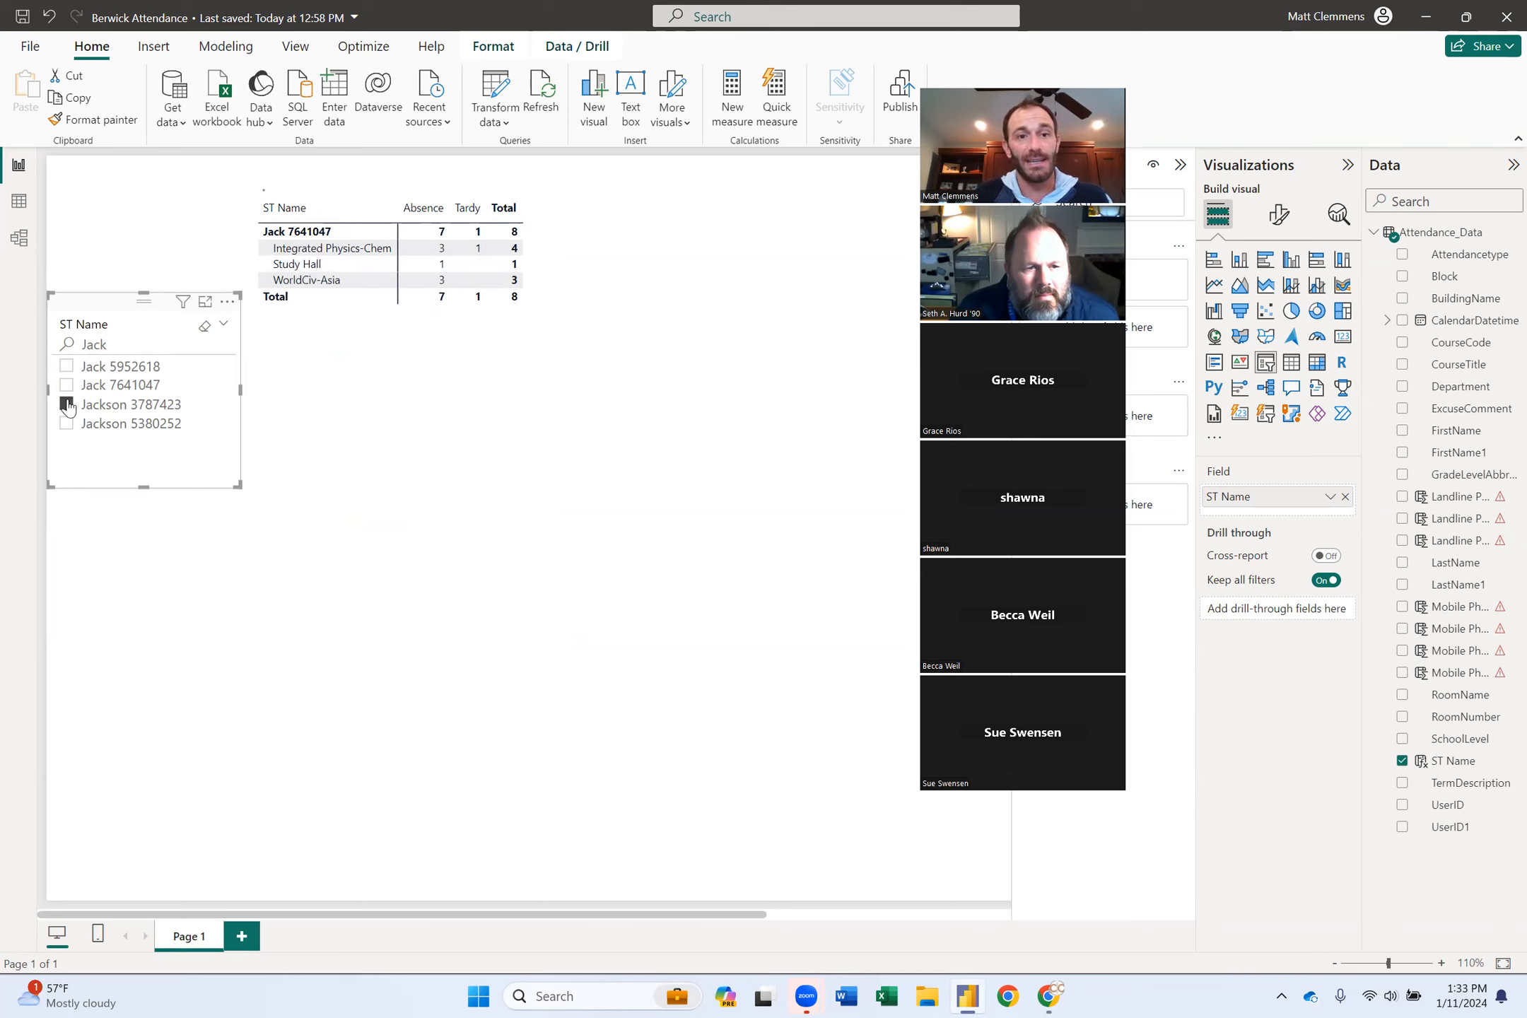
left_click(66, 424)
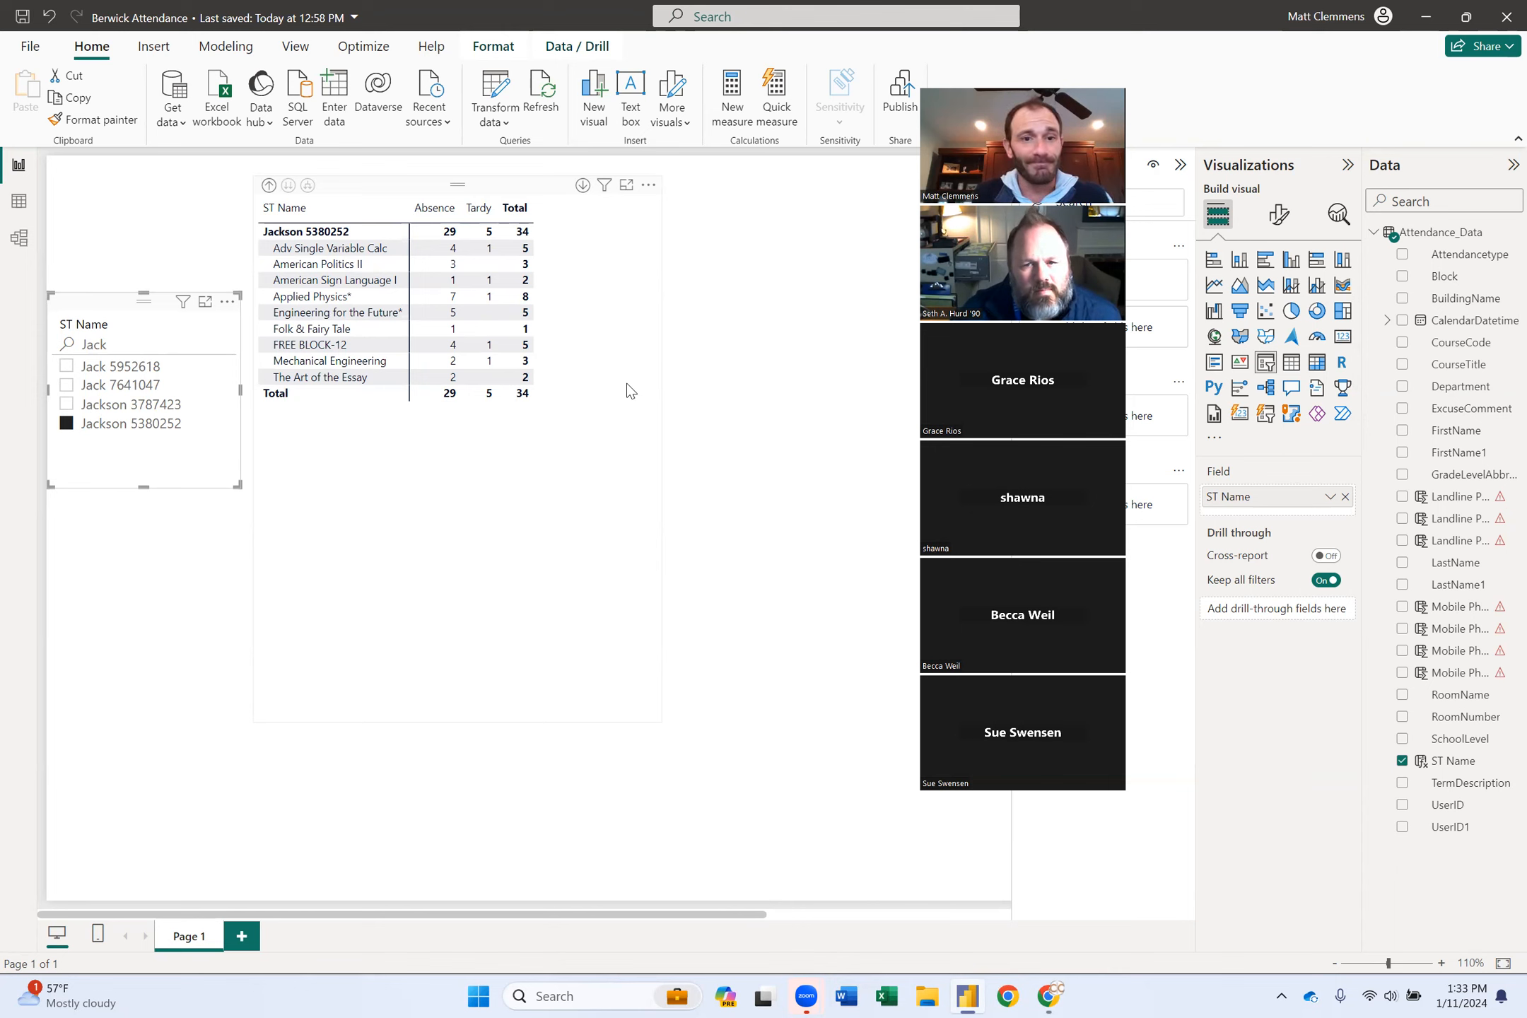
Shorten the matrix to fit its rows and shift it slightly right and down.
left_click(520, 704)
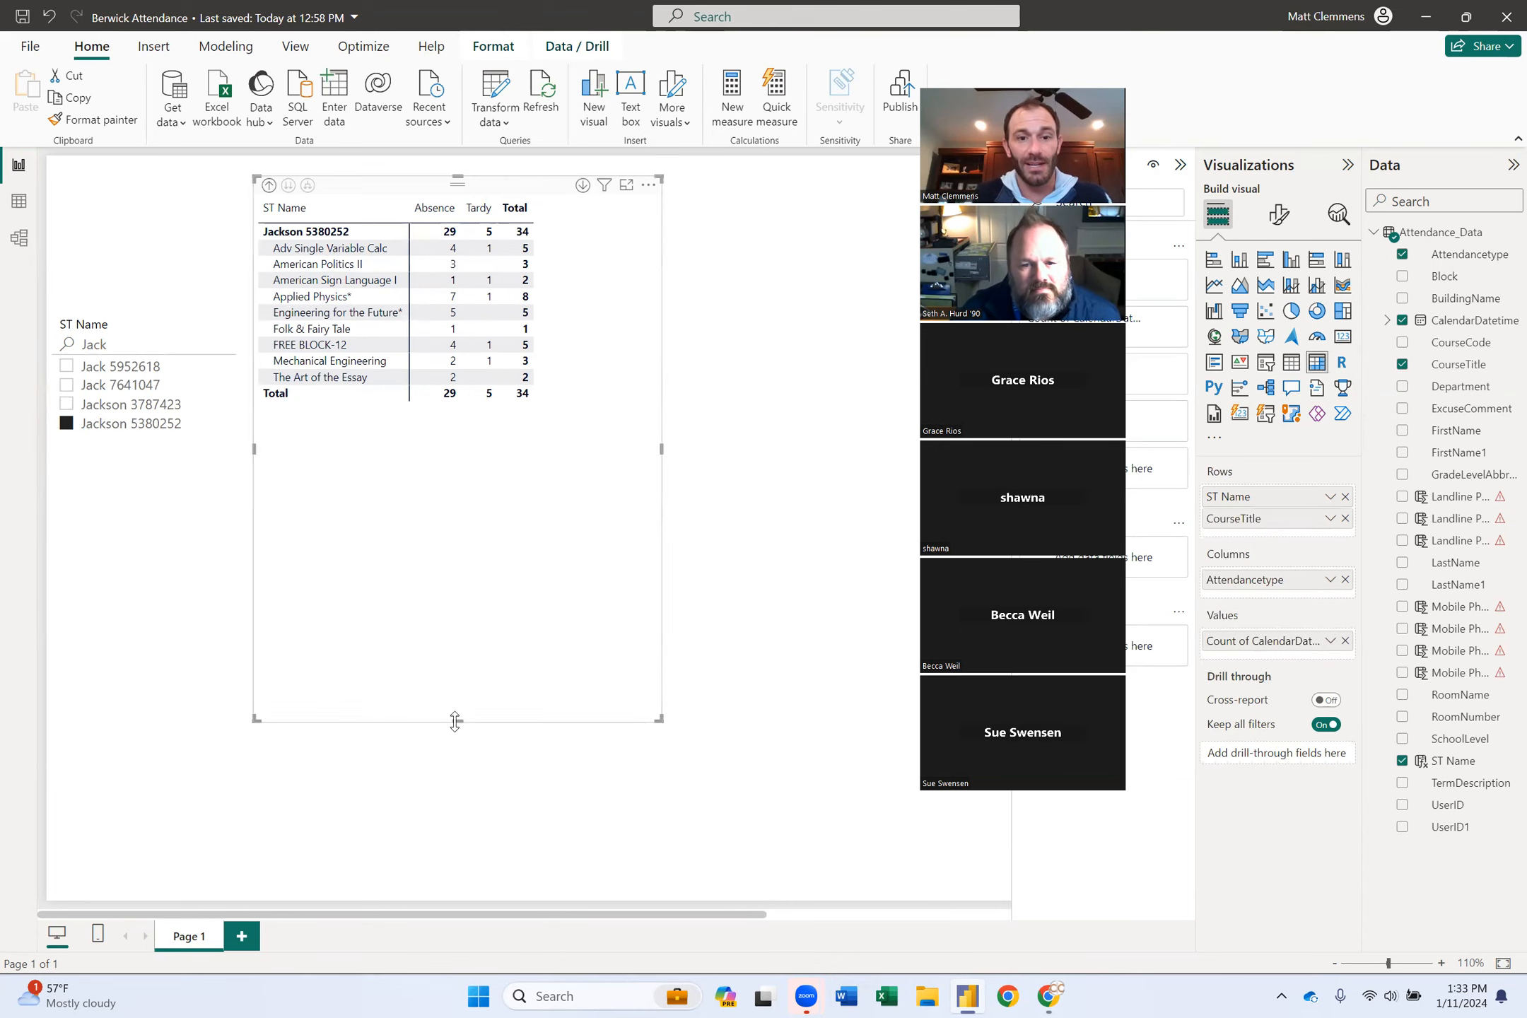
left_click_drag(458, 721, 523, 460)
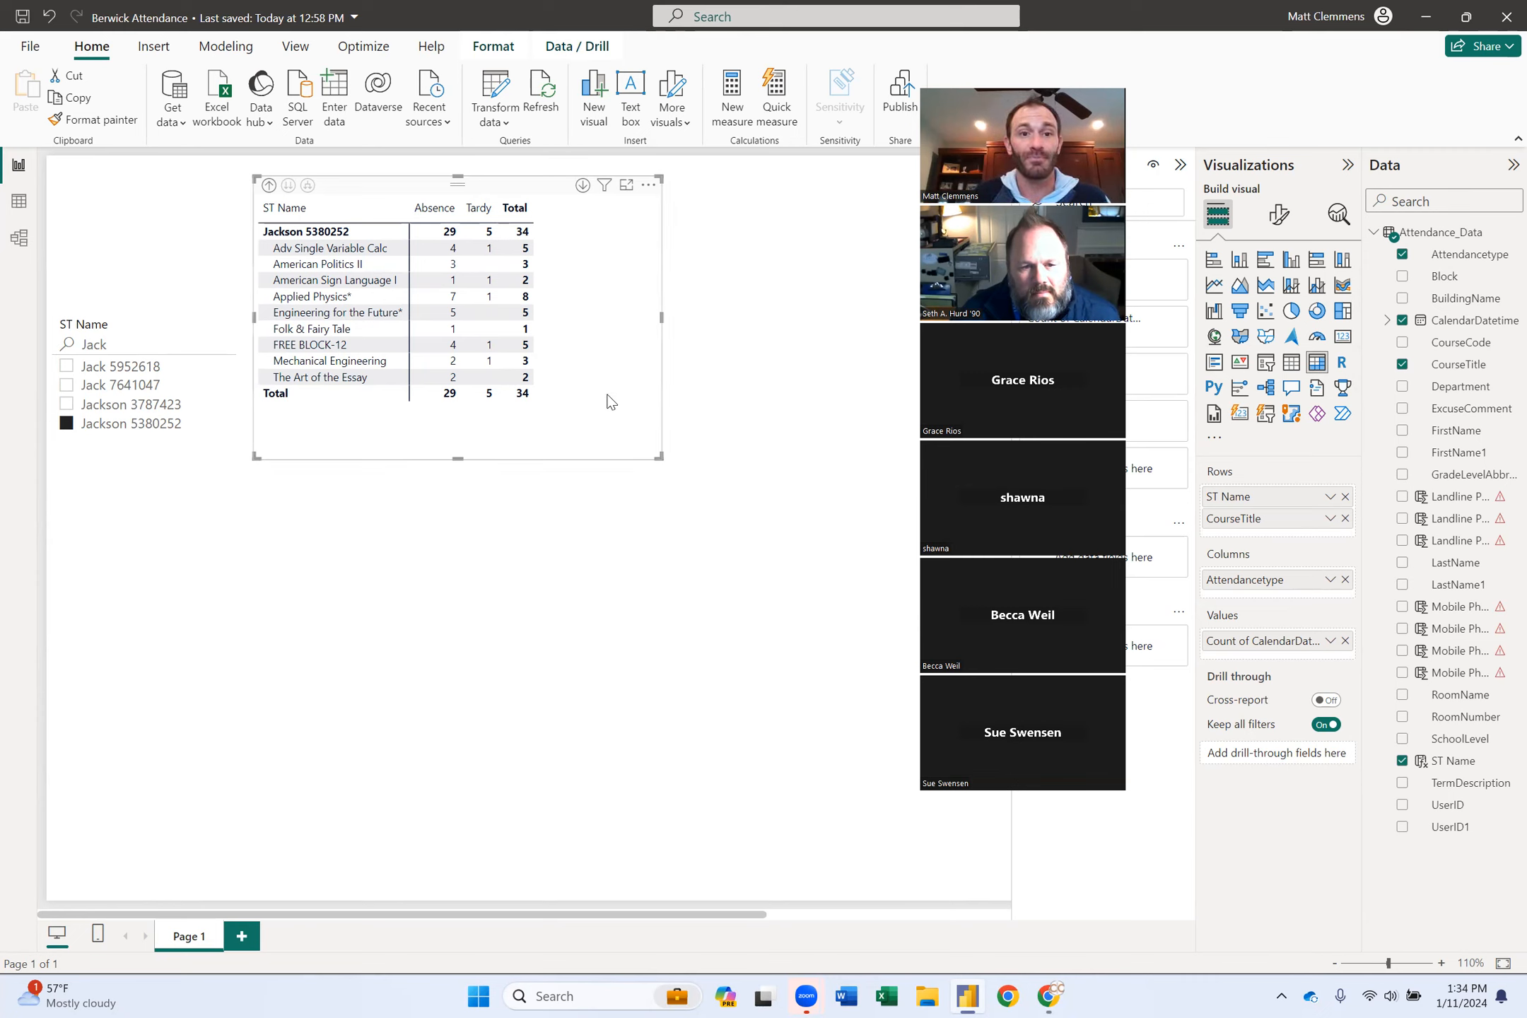
left_click_drag(606, 393, 627, 413)
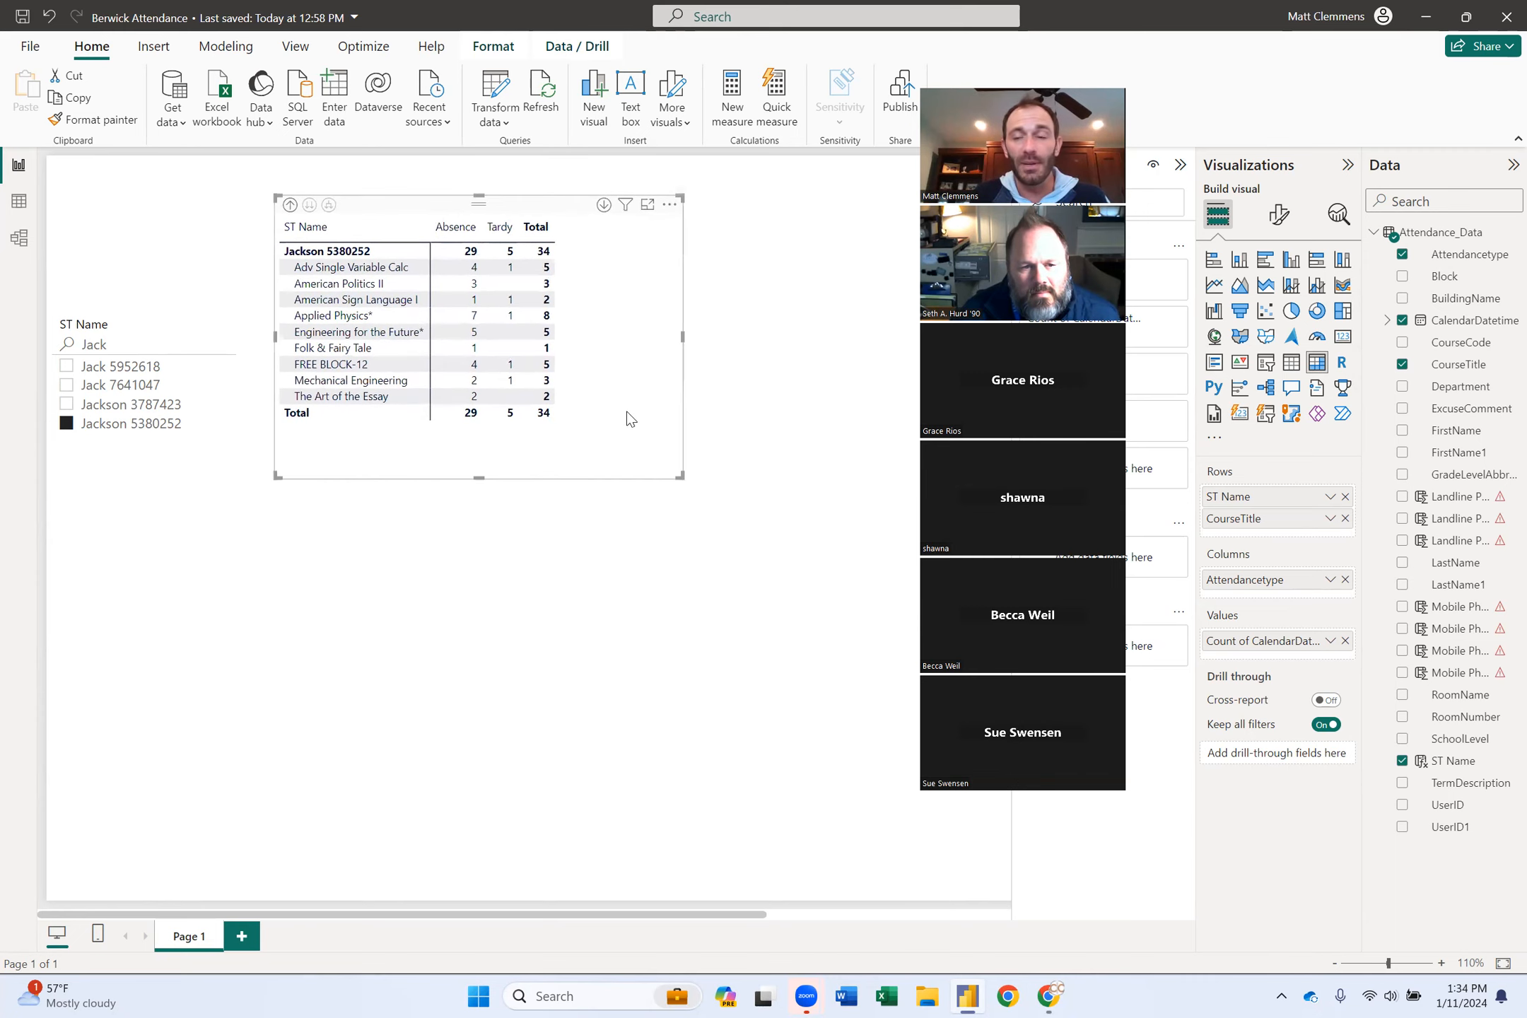
left_click(1459, 237)
Create calculated column Date_Excuse = Attendance_Data[CalendarDatetime]&" - "&Attendance_Data[ExcuseComment].
right_click(1459, 238)
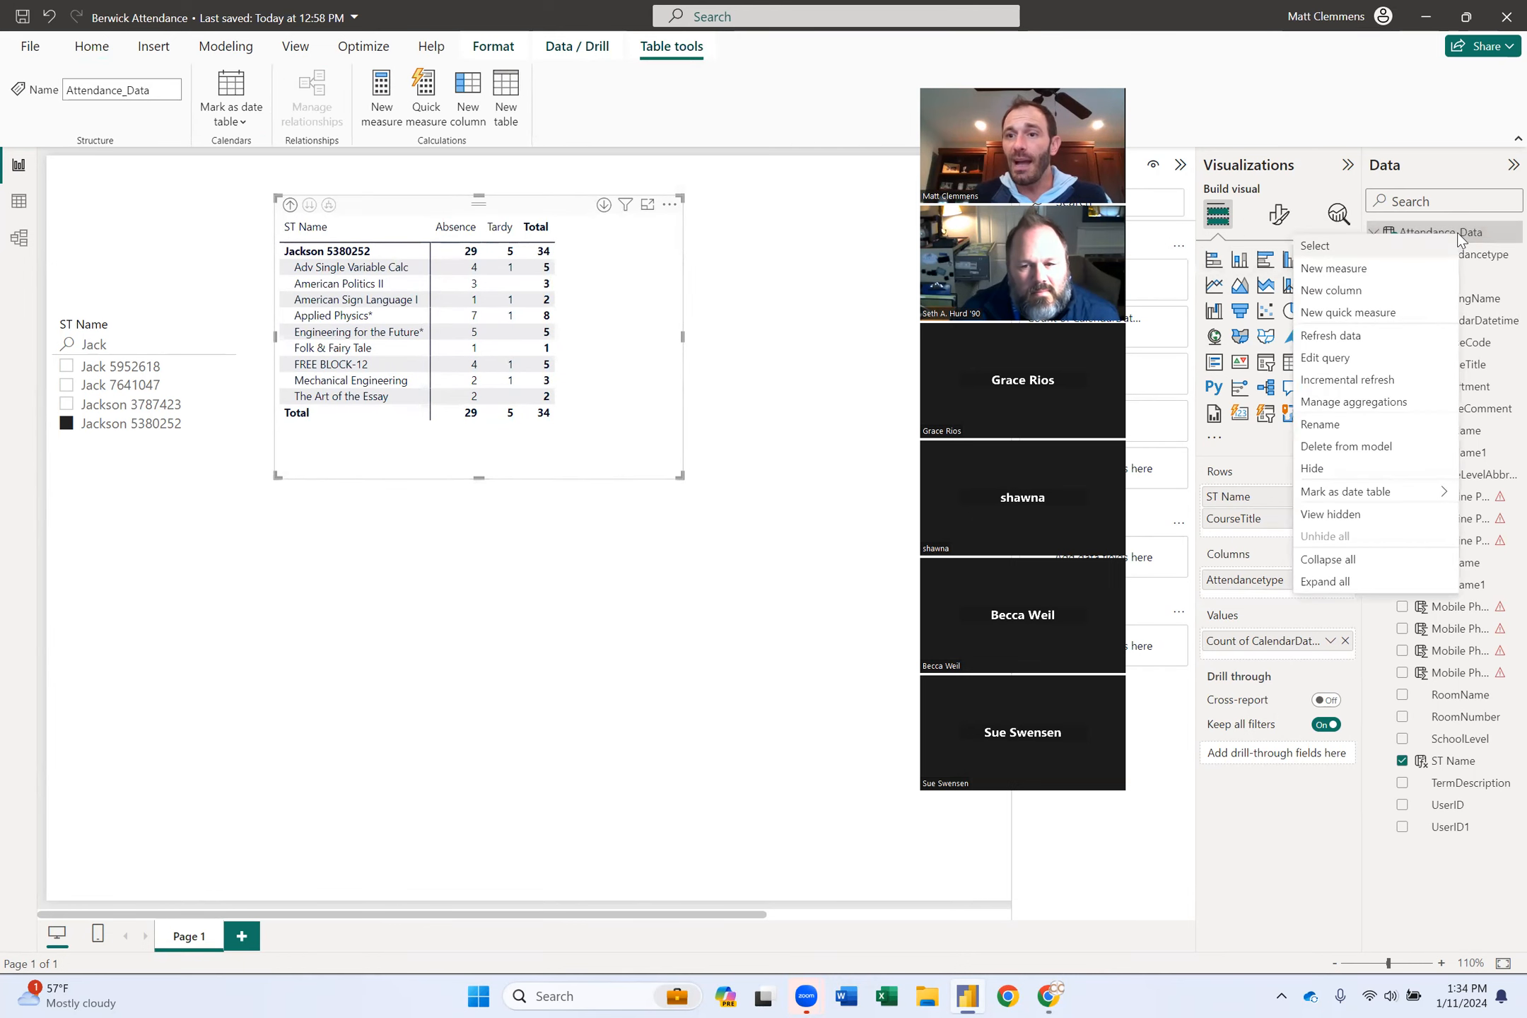
left_click(1350, 295)
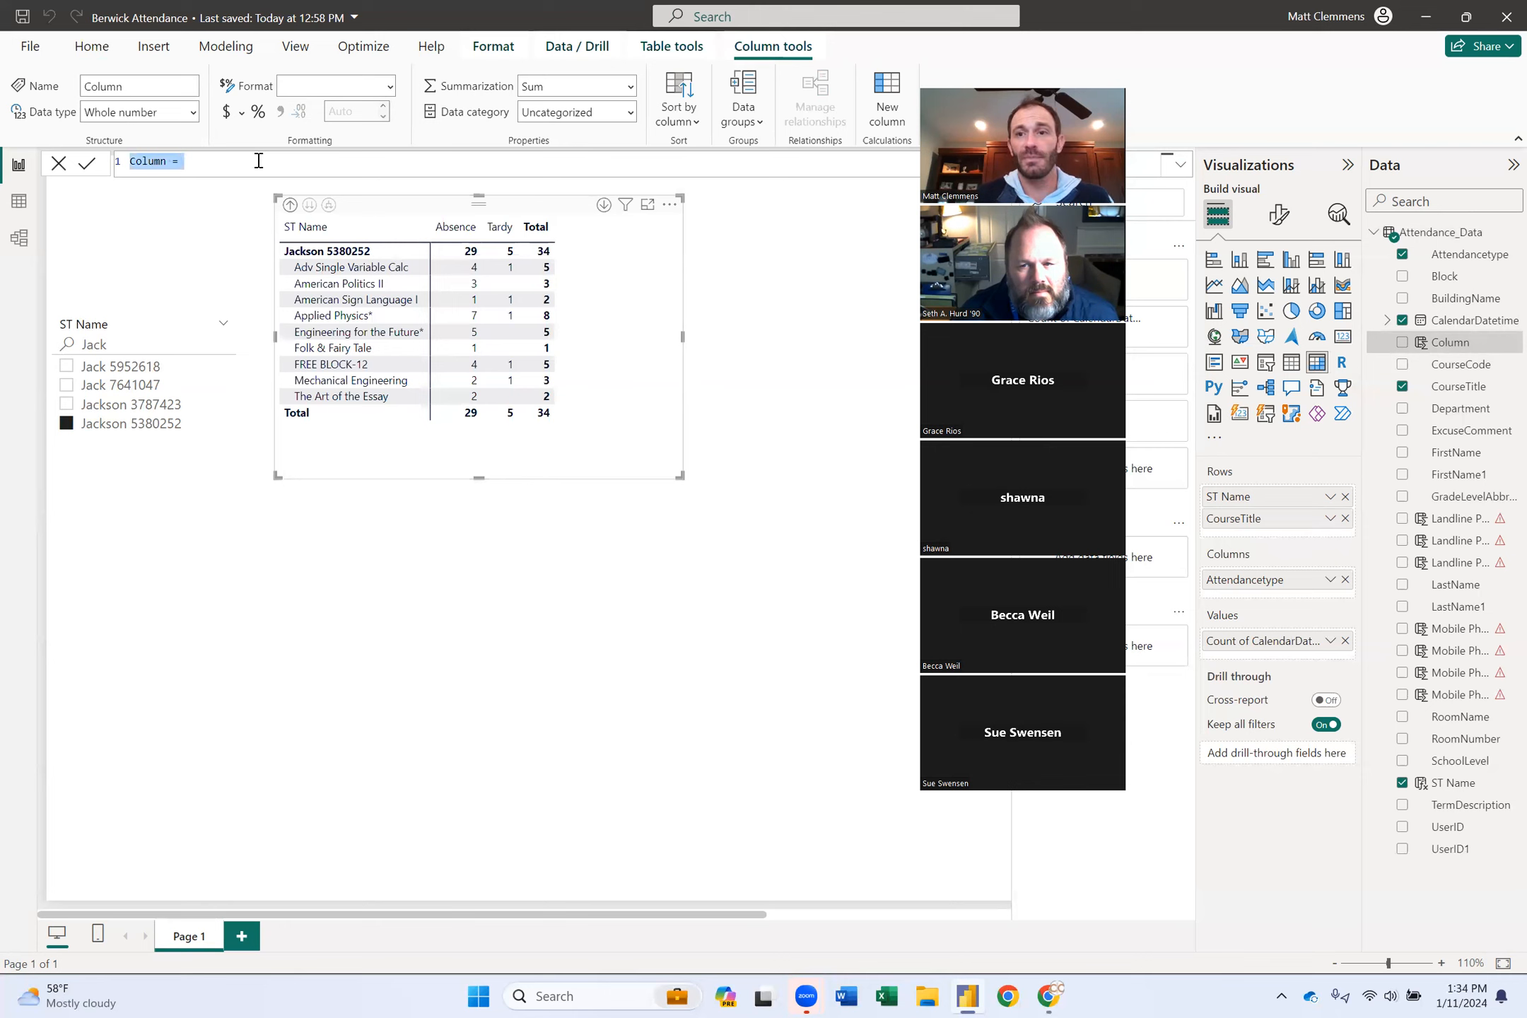
type("Date")
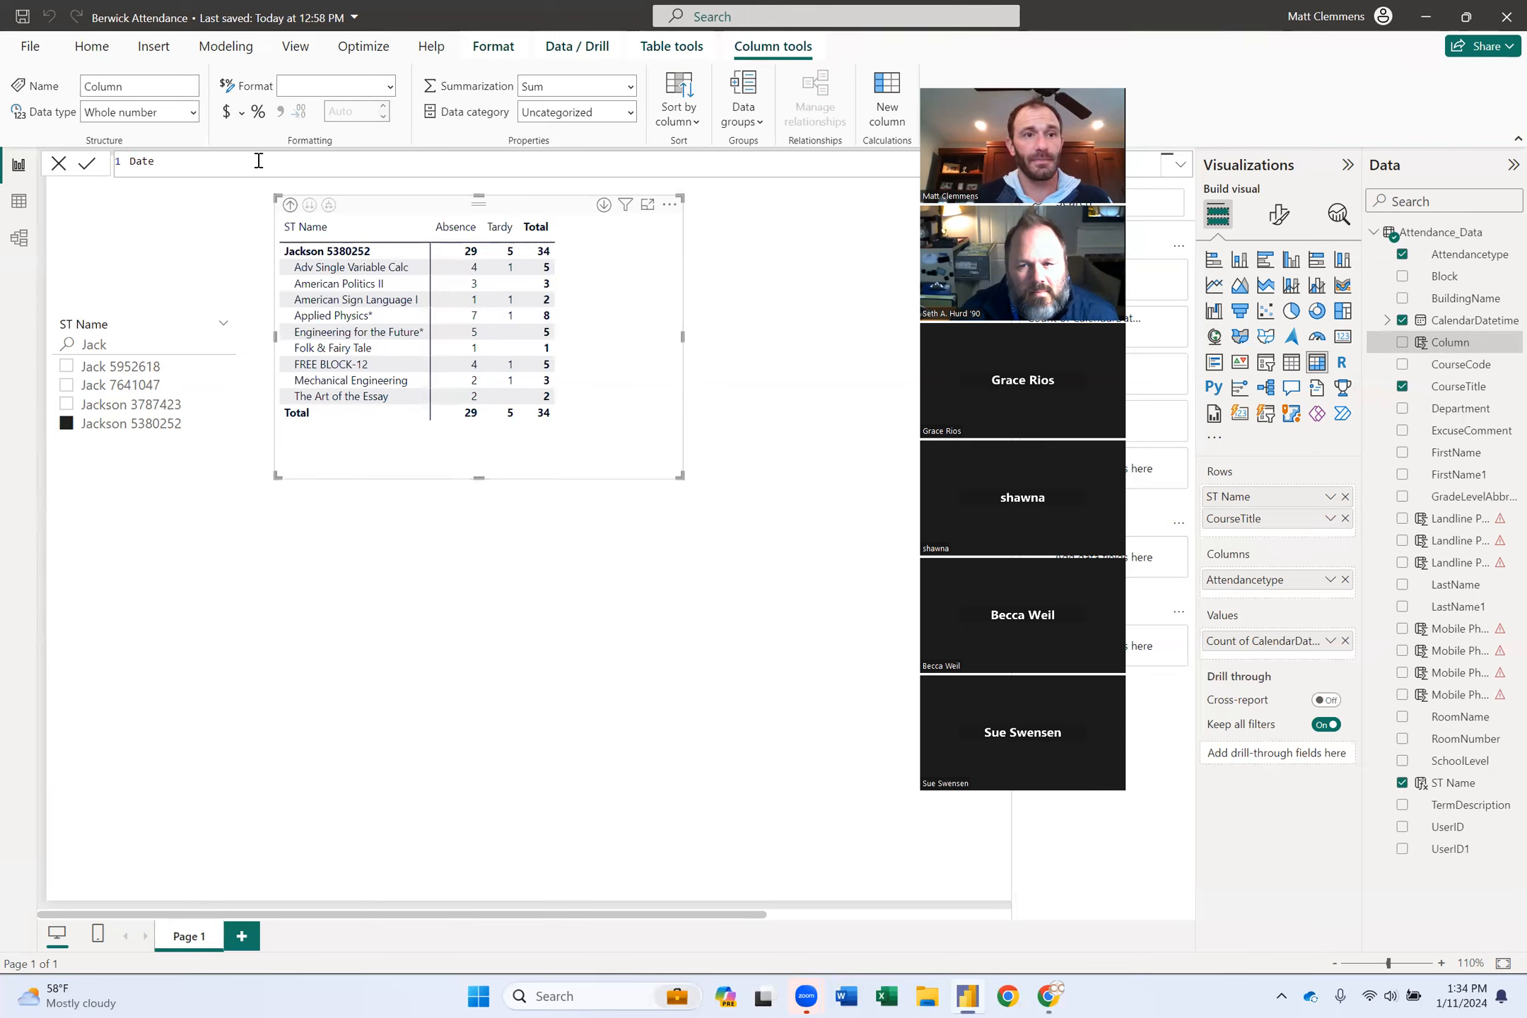
type("_Excuse =")
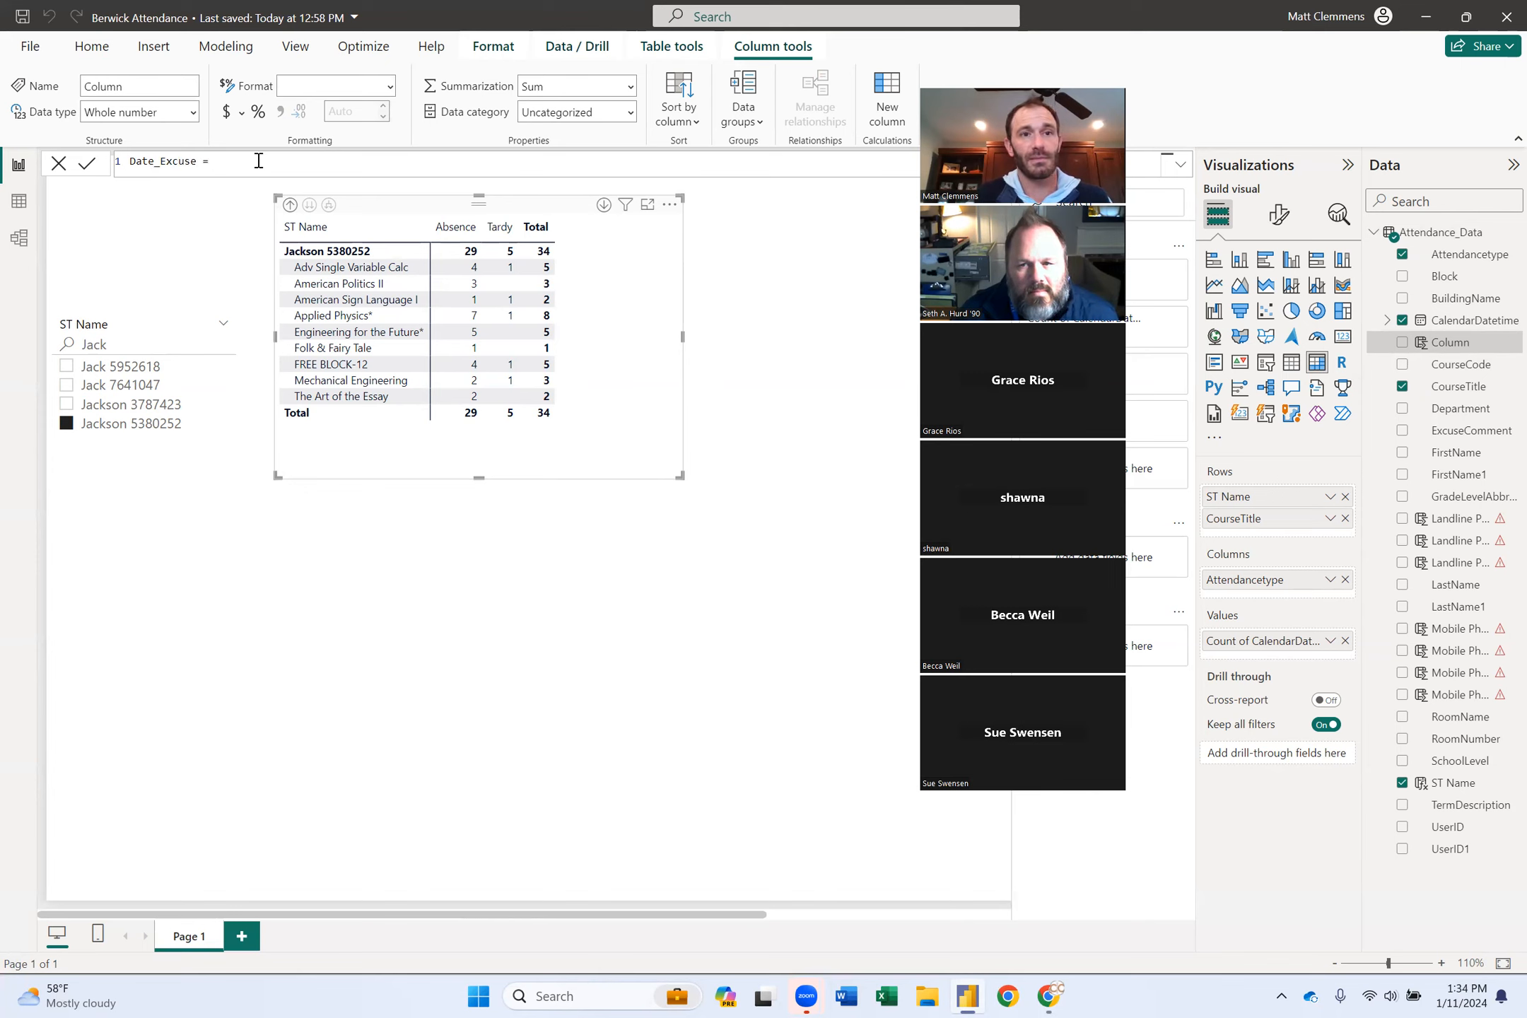
type("date")
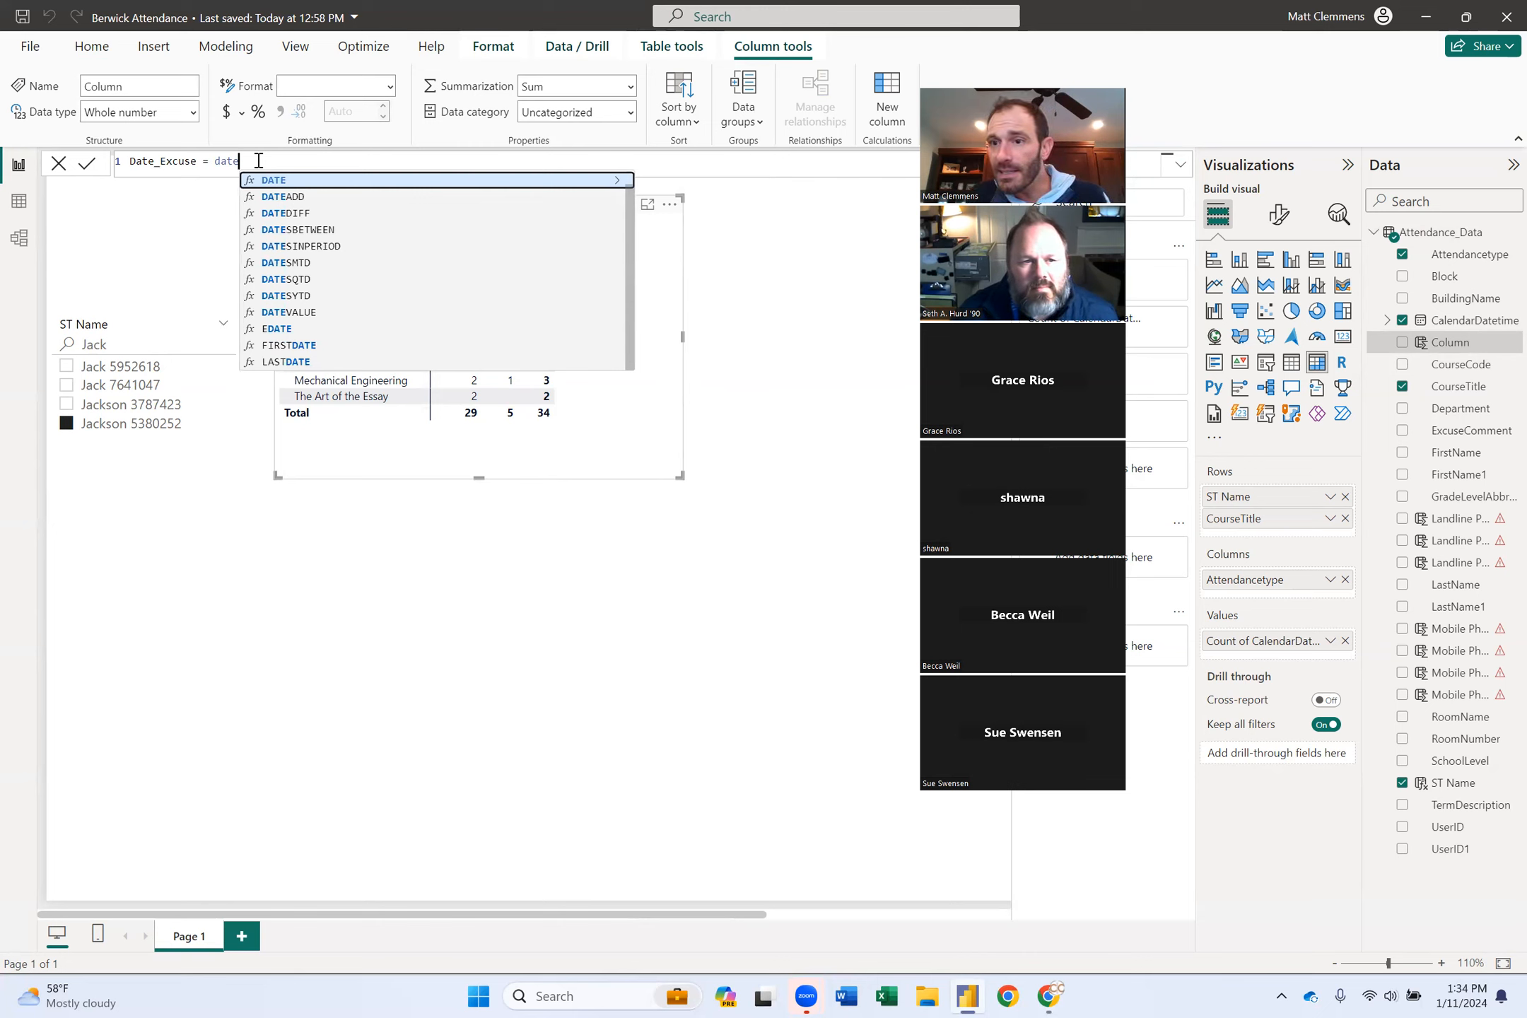
key("BackSpace")
key("BackSpace")
key("BackSpace")
key("BackSpace")
type("calend")
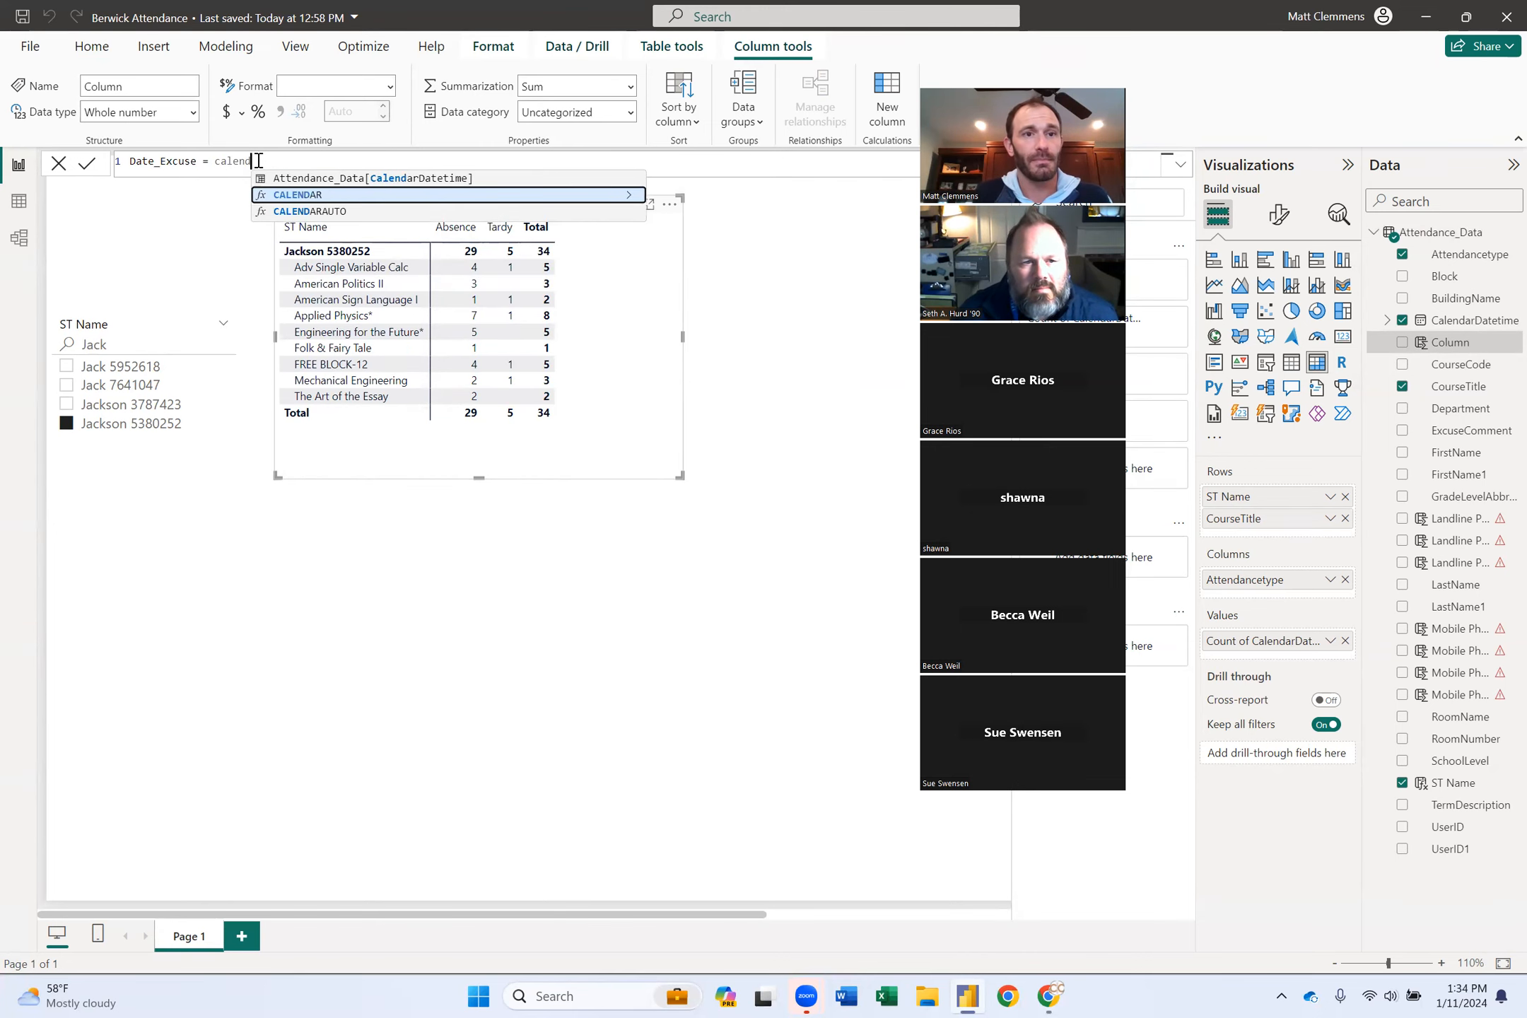
left_click(392, 177)
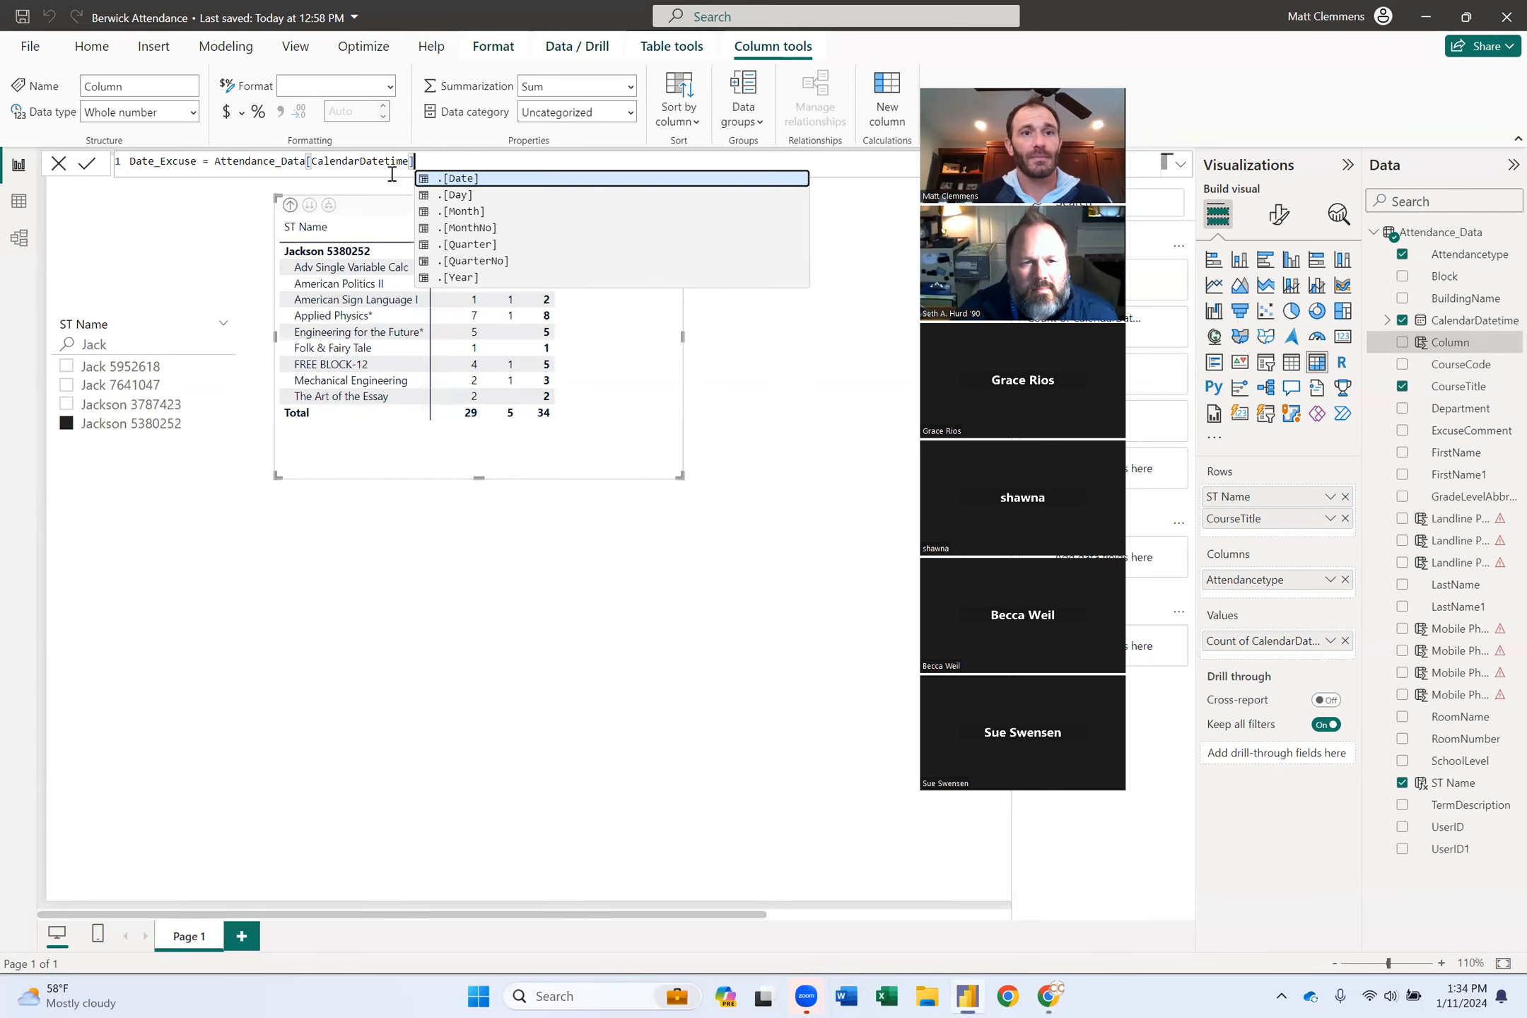
type("&\"")
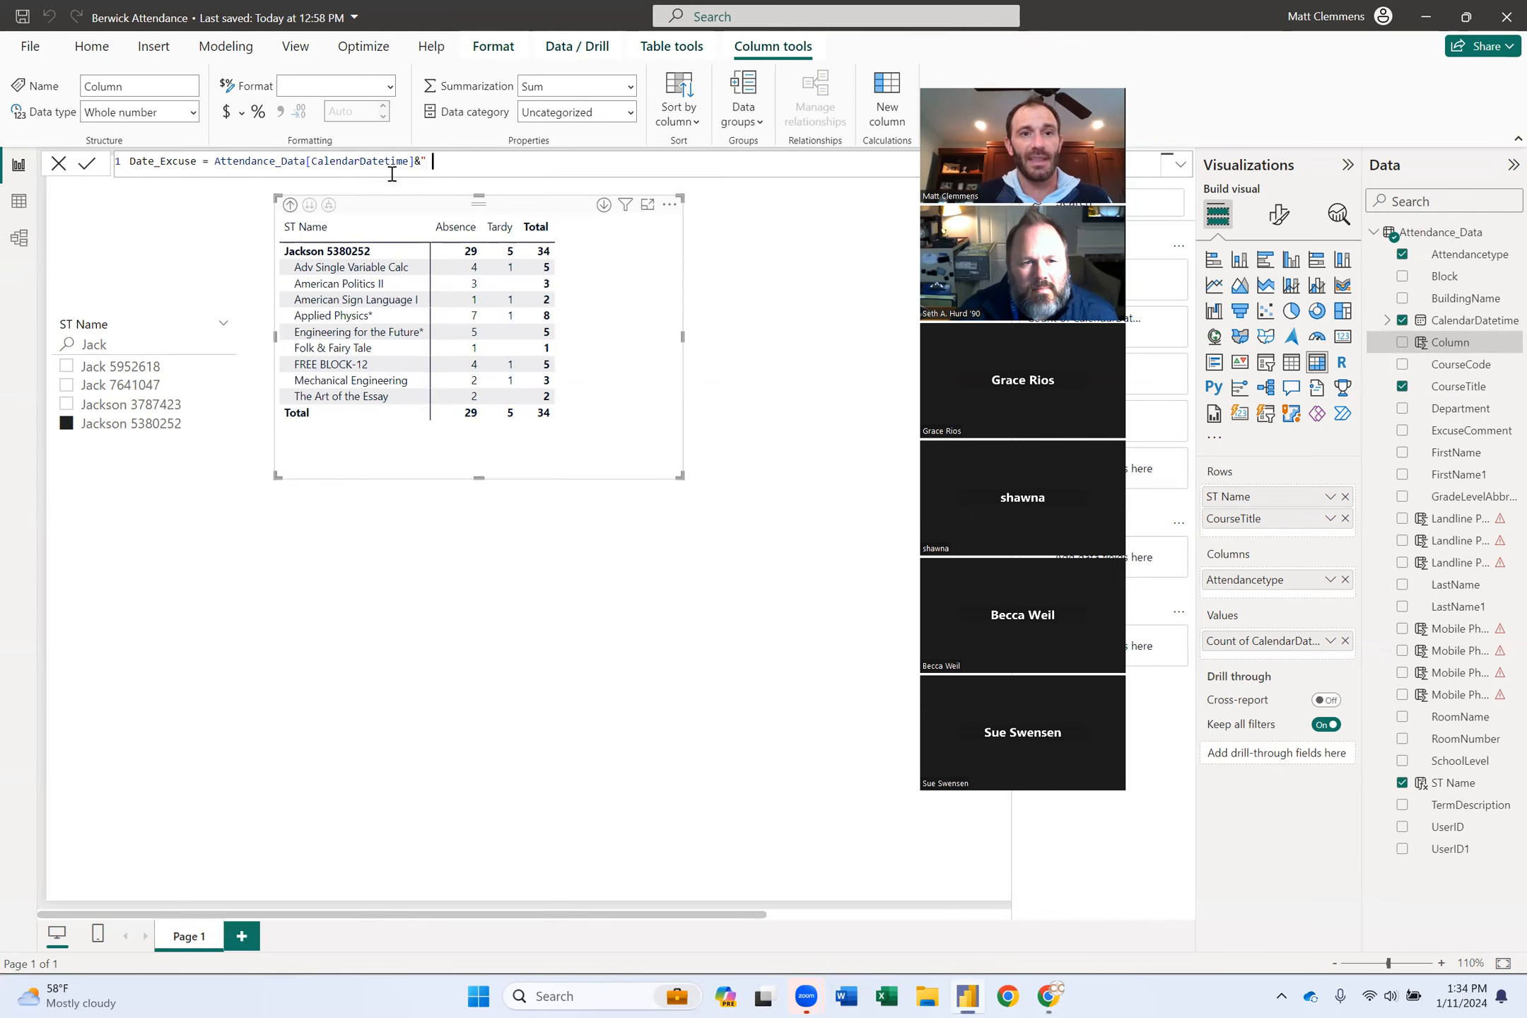
type(" - \"&")
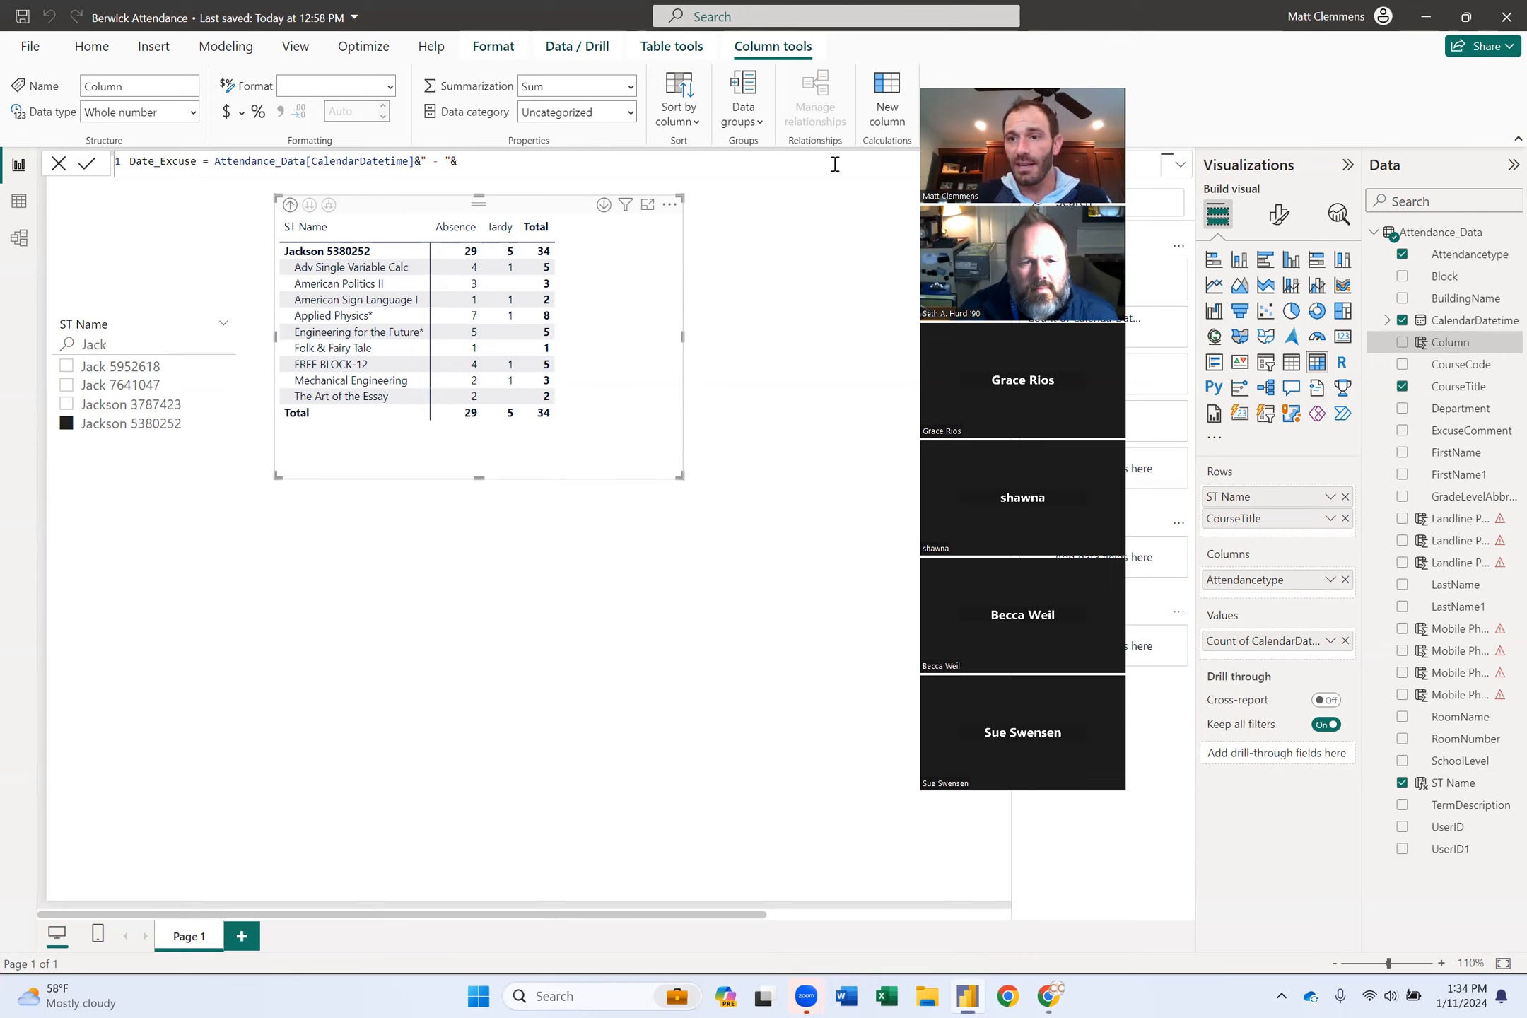
type("exc")
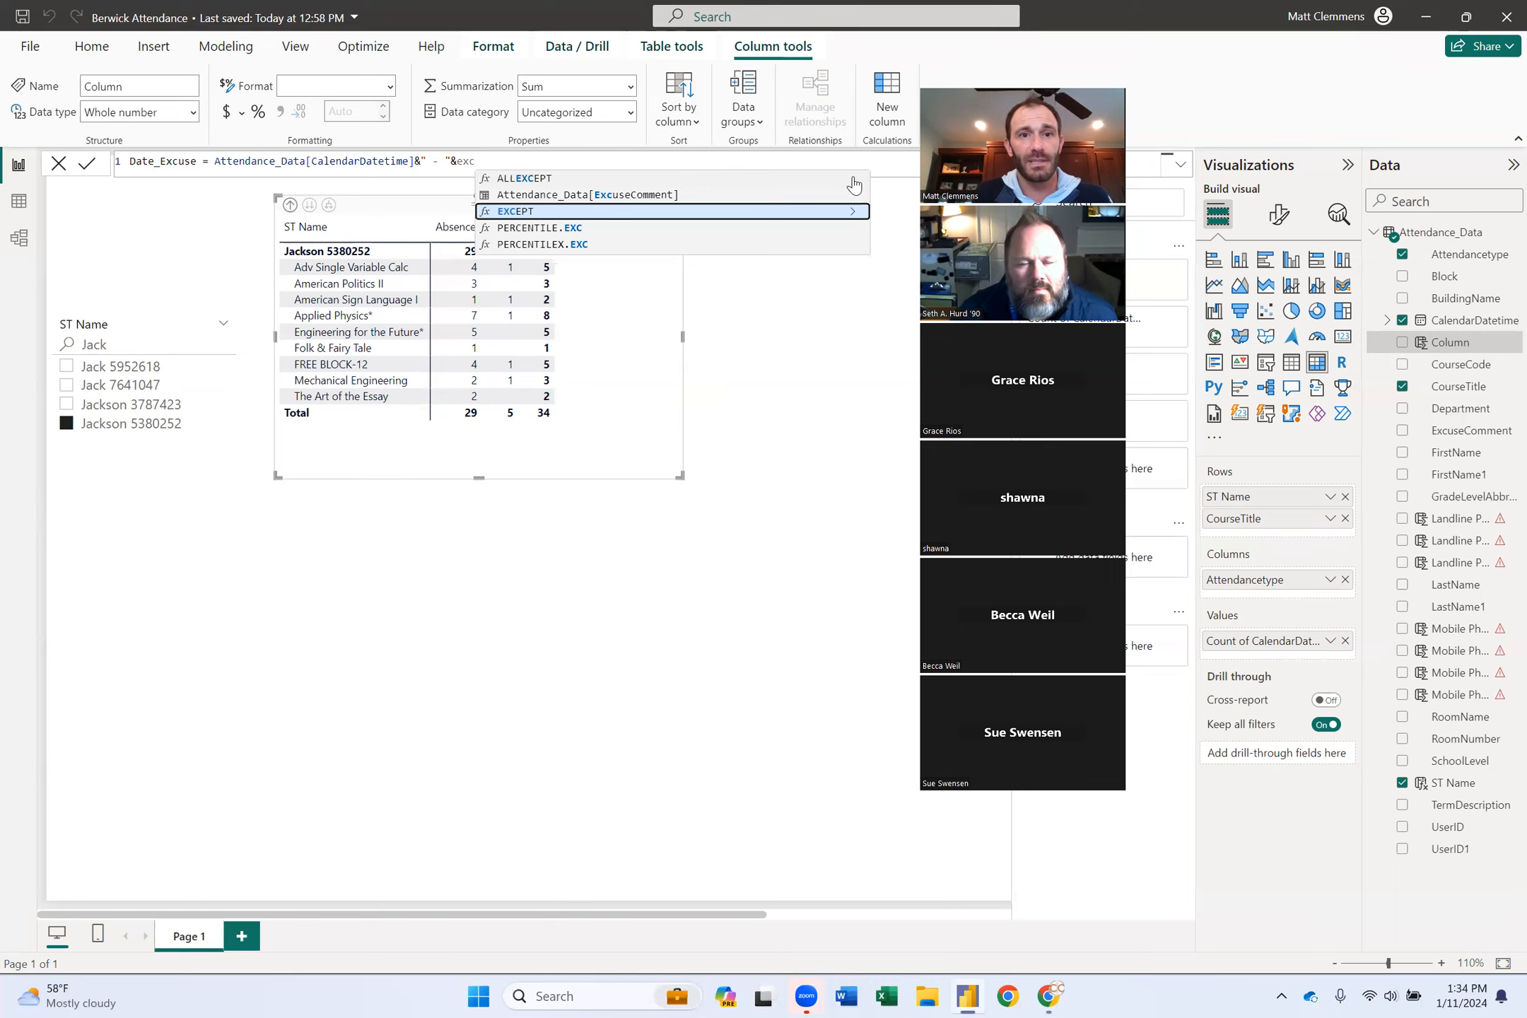
key("Up")
key("Tab")
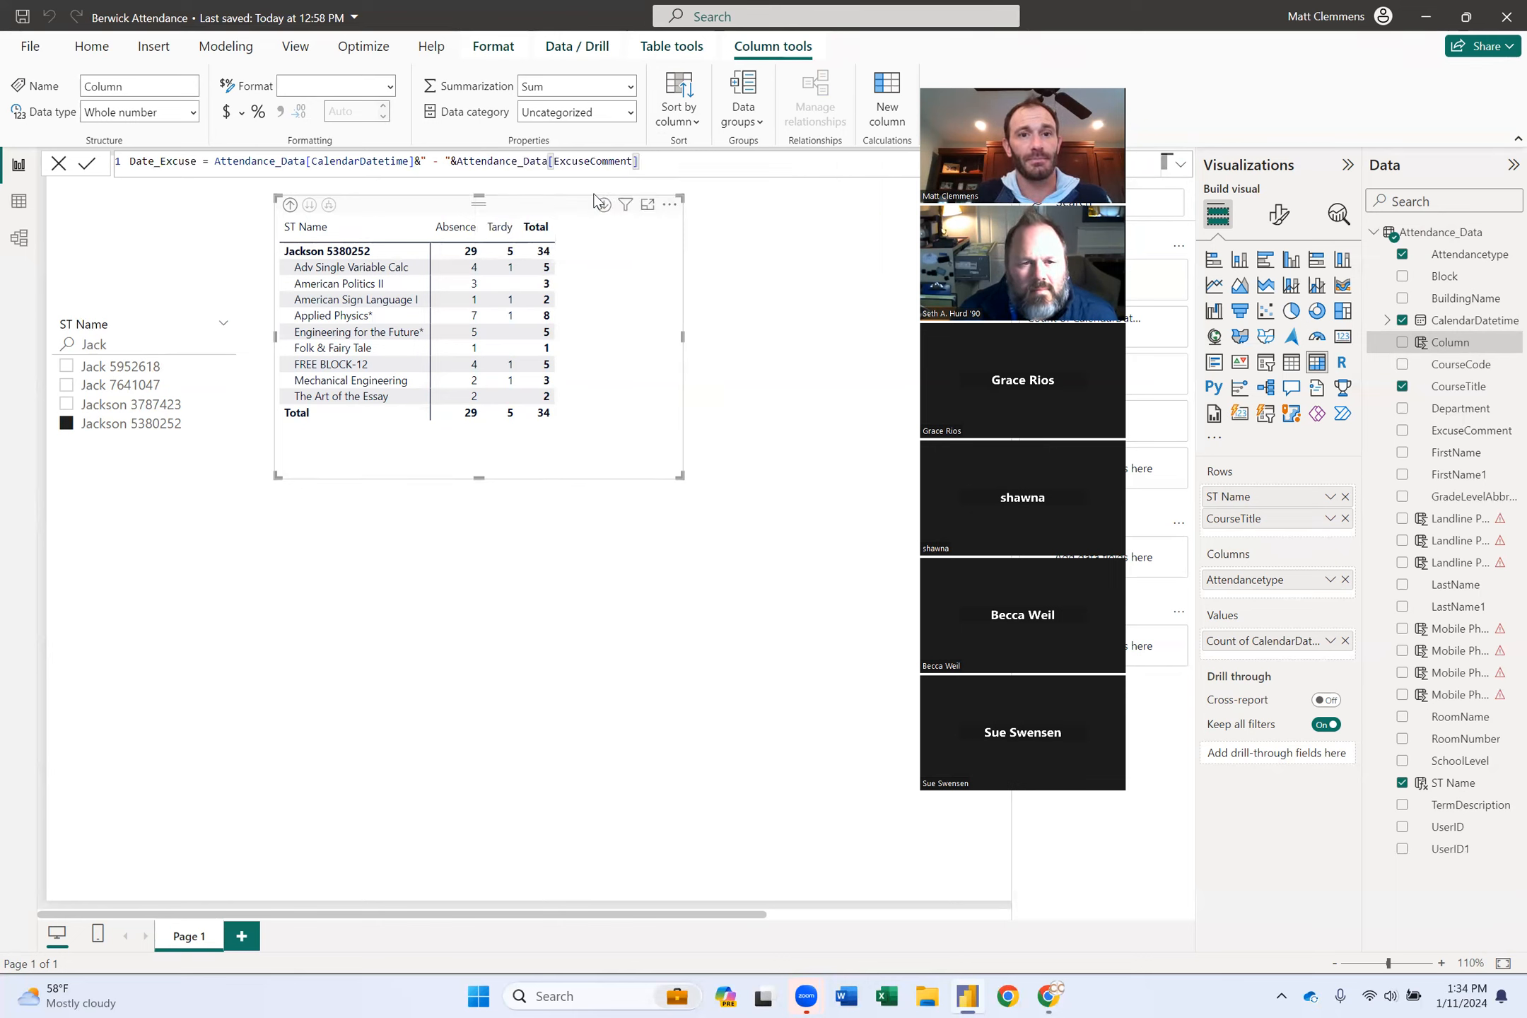
left_click(87, 167)
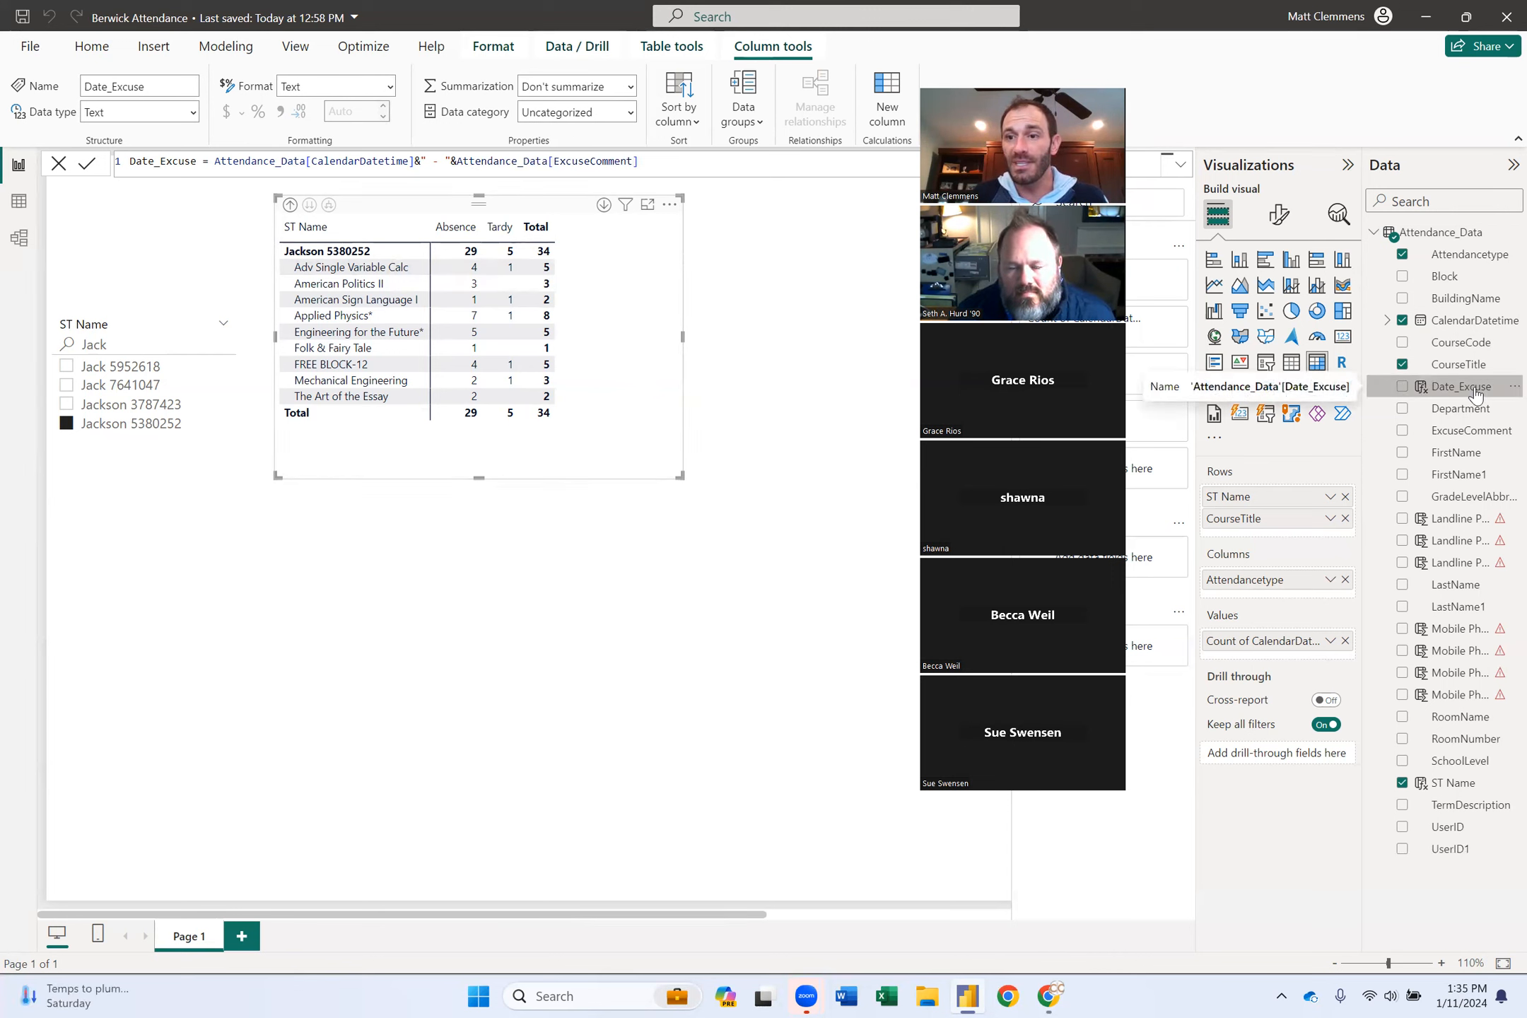
Nest Date_Excuse under CourseTitle in the matrix rows, expand it, and widen the matrix to show Tardy and Total.
left_click_drag(1404, 456, 1293, 524)
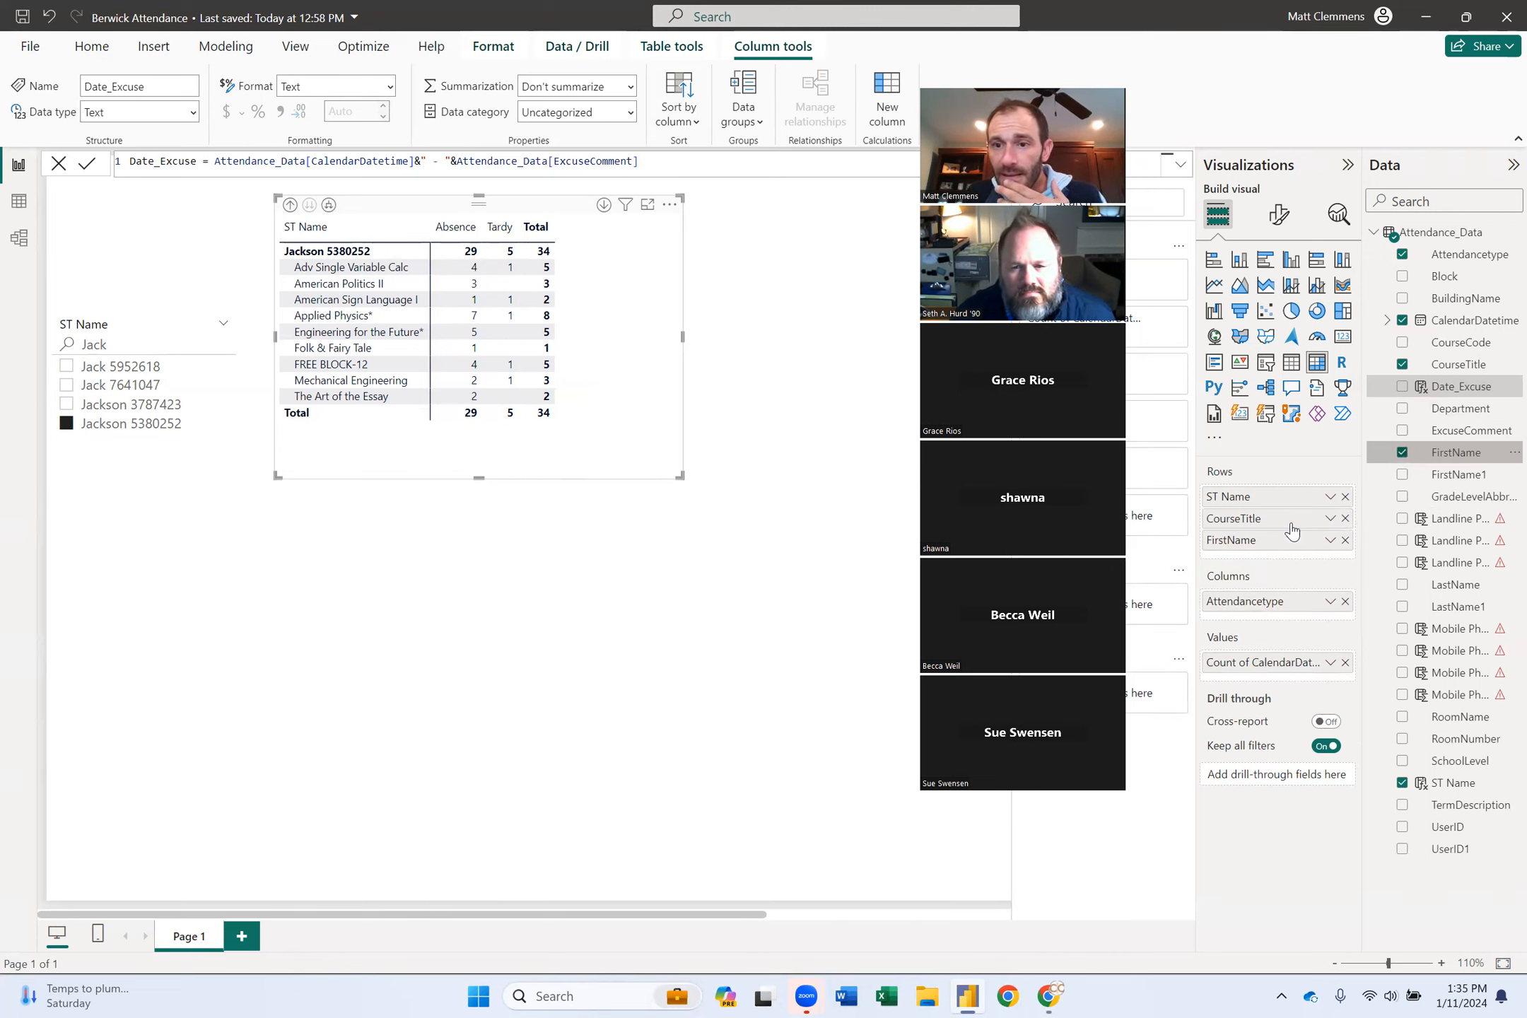
left_click(1345, 541)
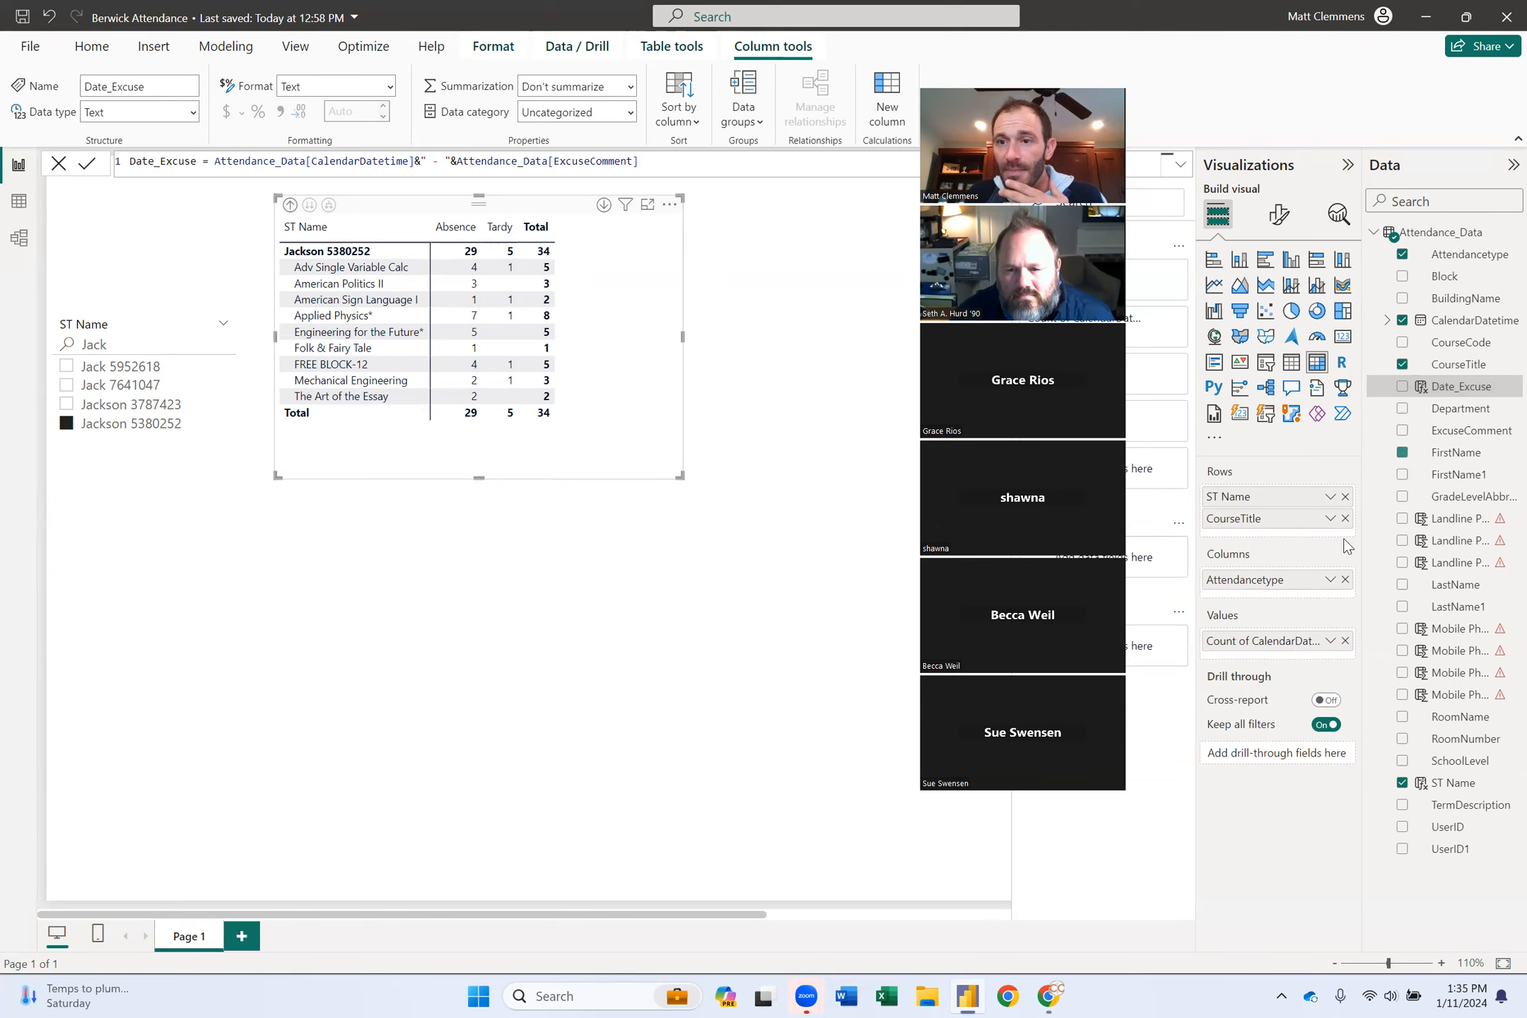
left_click_drag(1458, 391, 1328, 533)
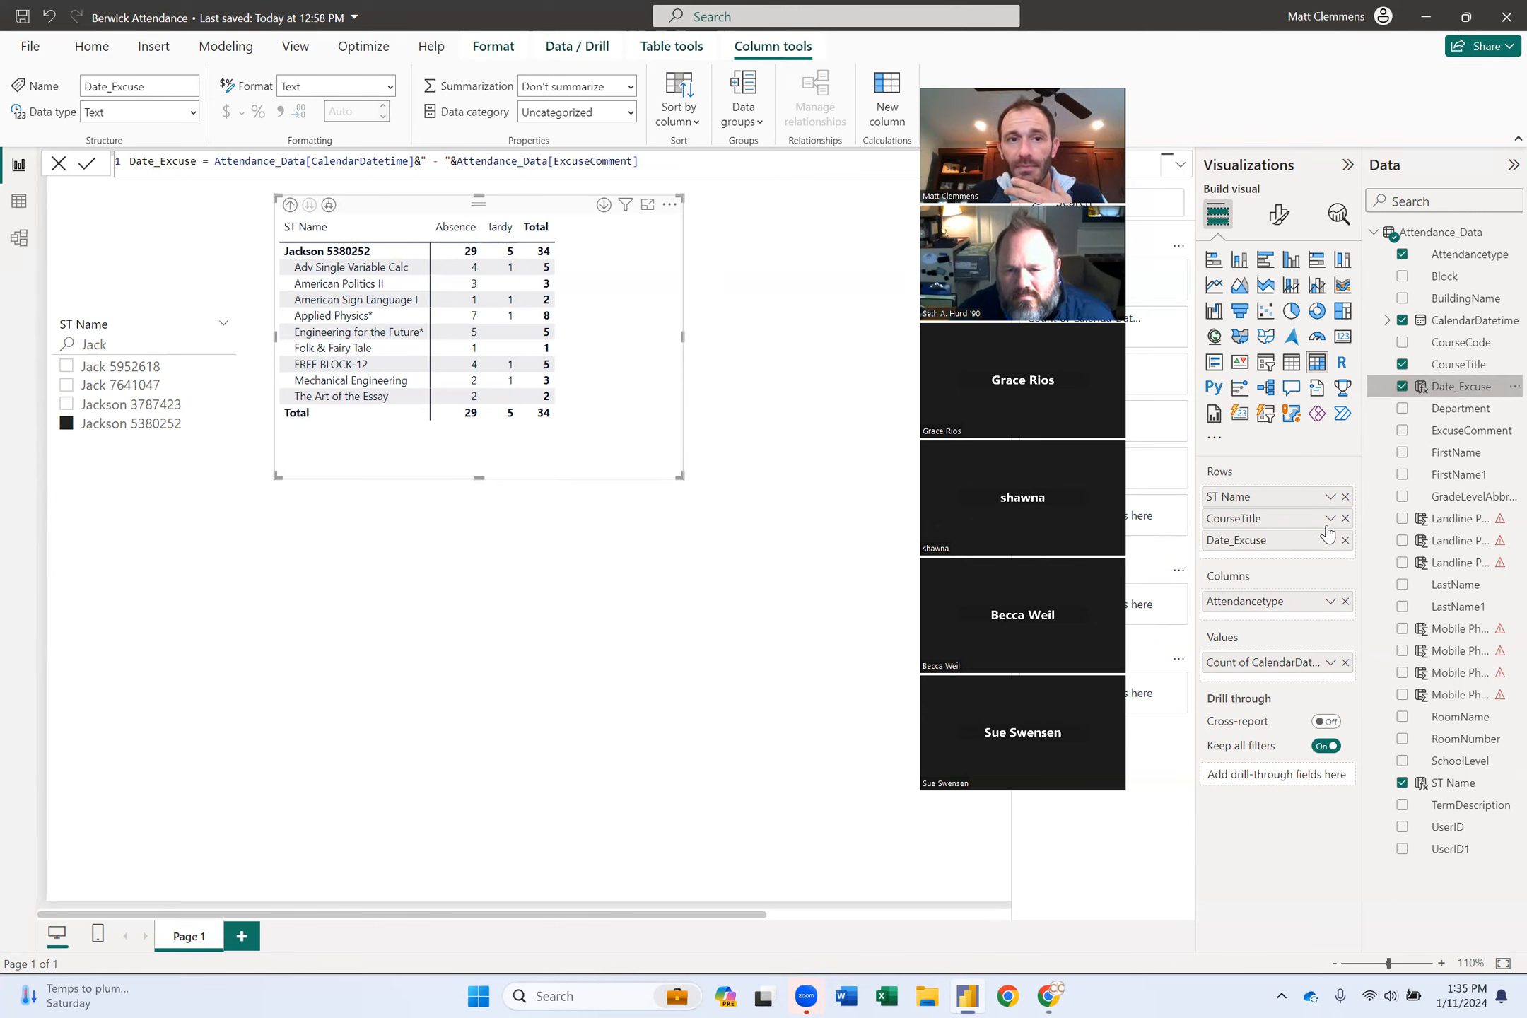
left_click(329, 205)
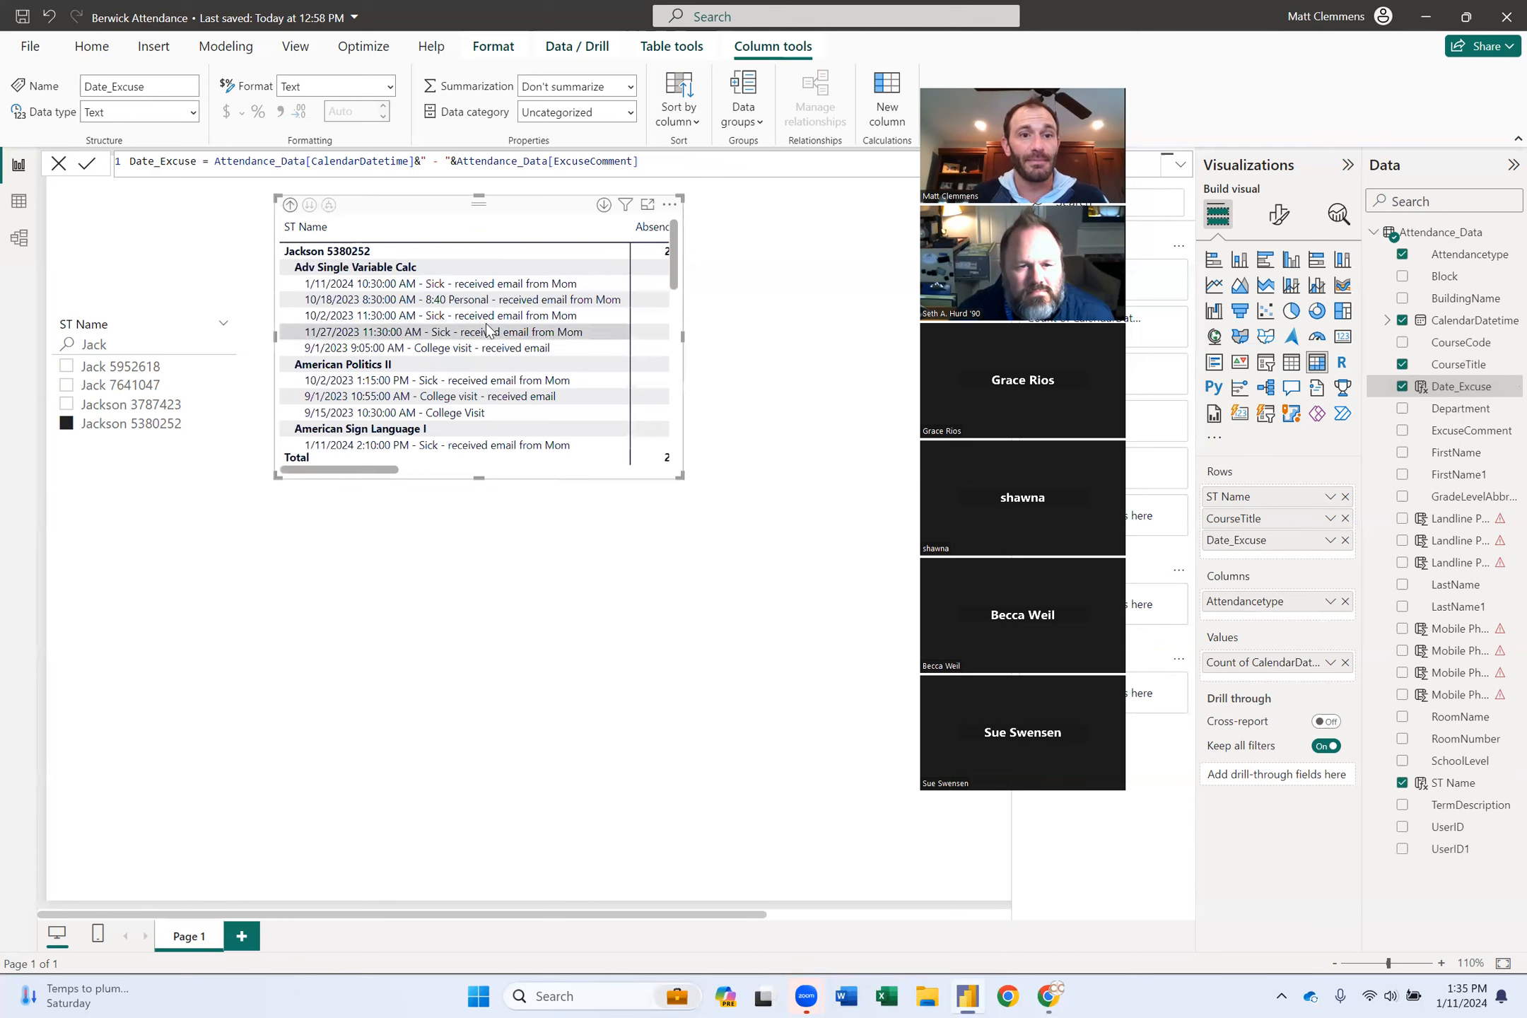
left_click_drag(679, 476, 810, 505)
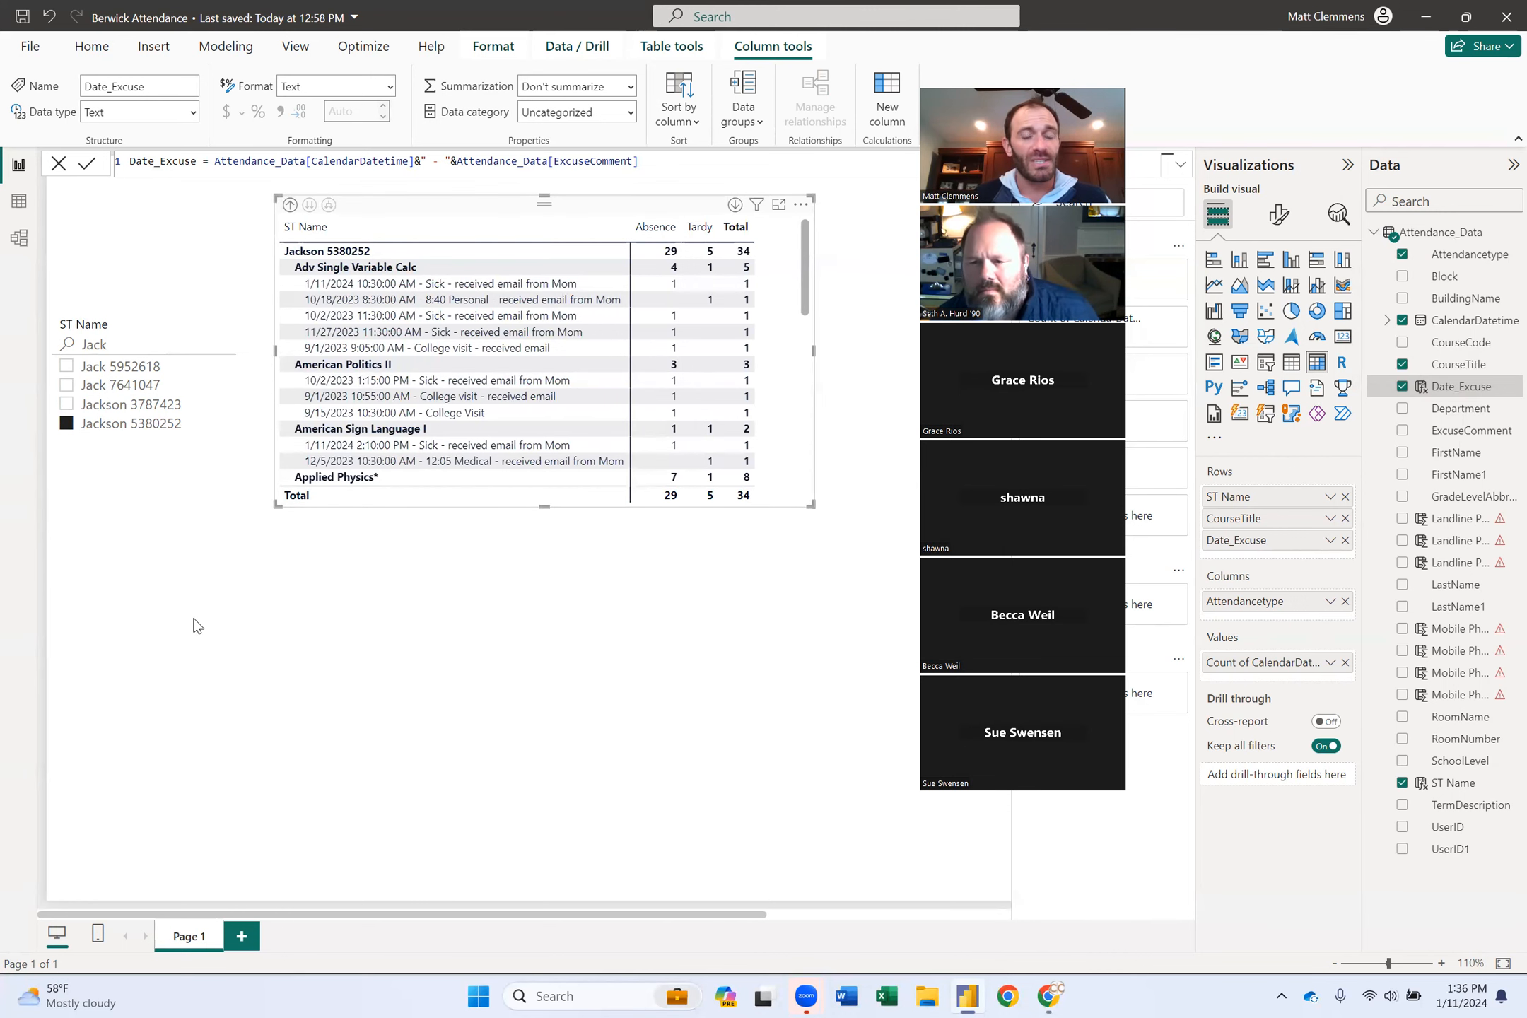
left_click(369, 634)
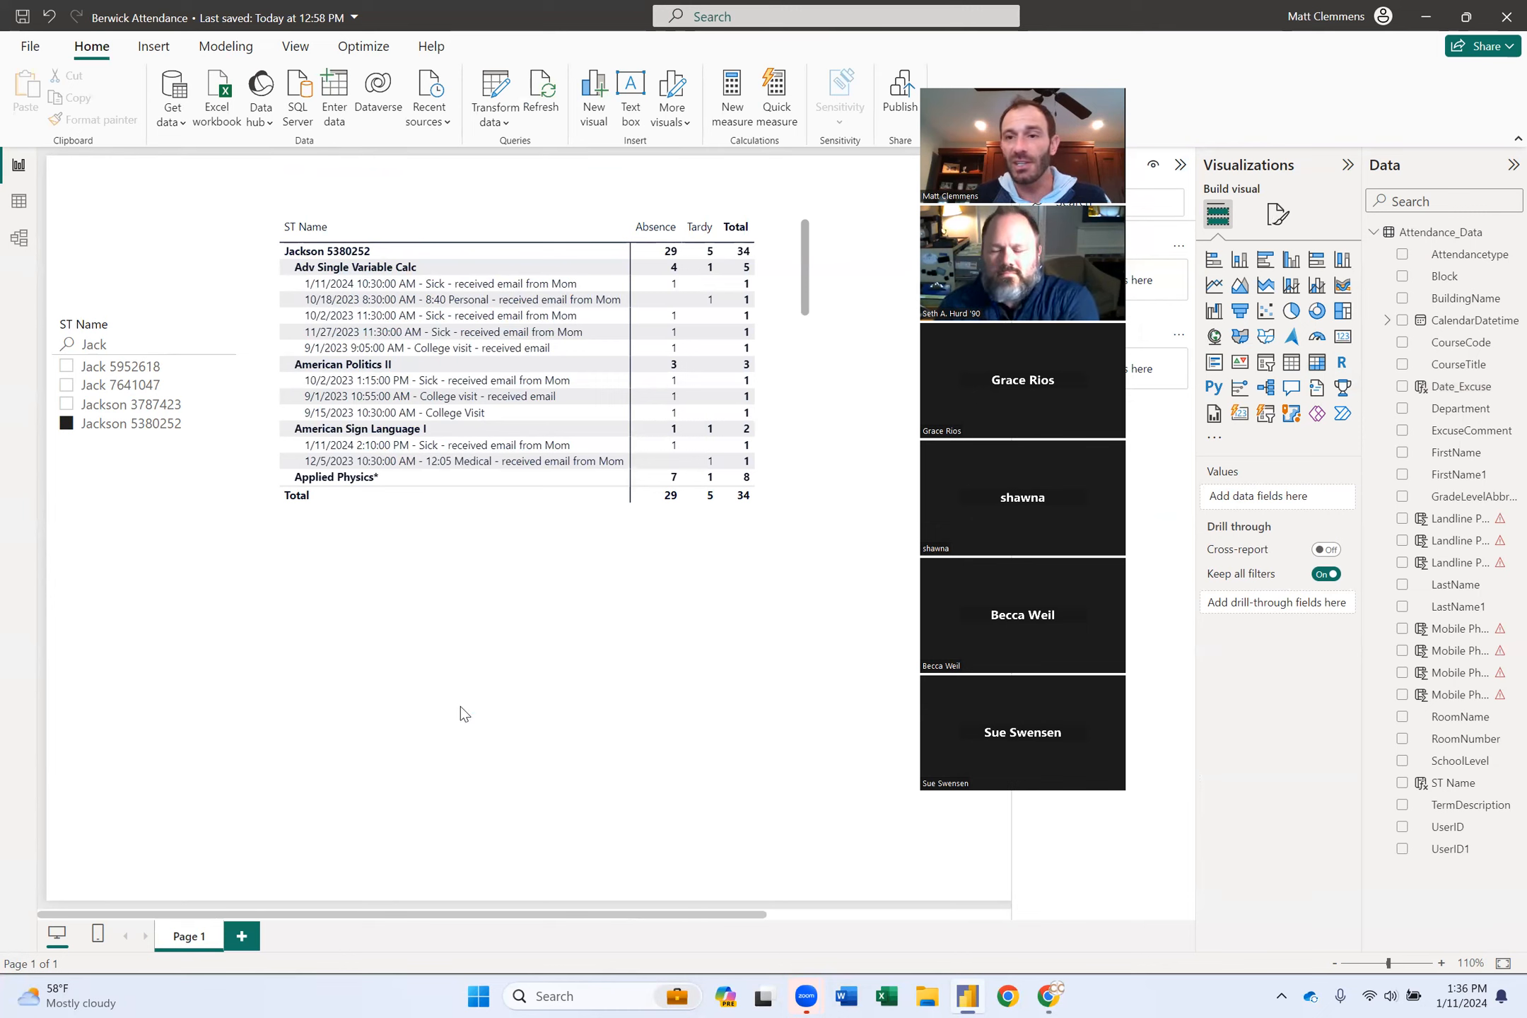
Add a CalendarDatetime slicer with start date 1/1/2024 and clear the ST Name slicer's selection.
left_click(1266, 363)
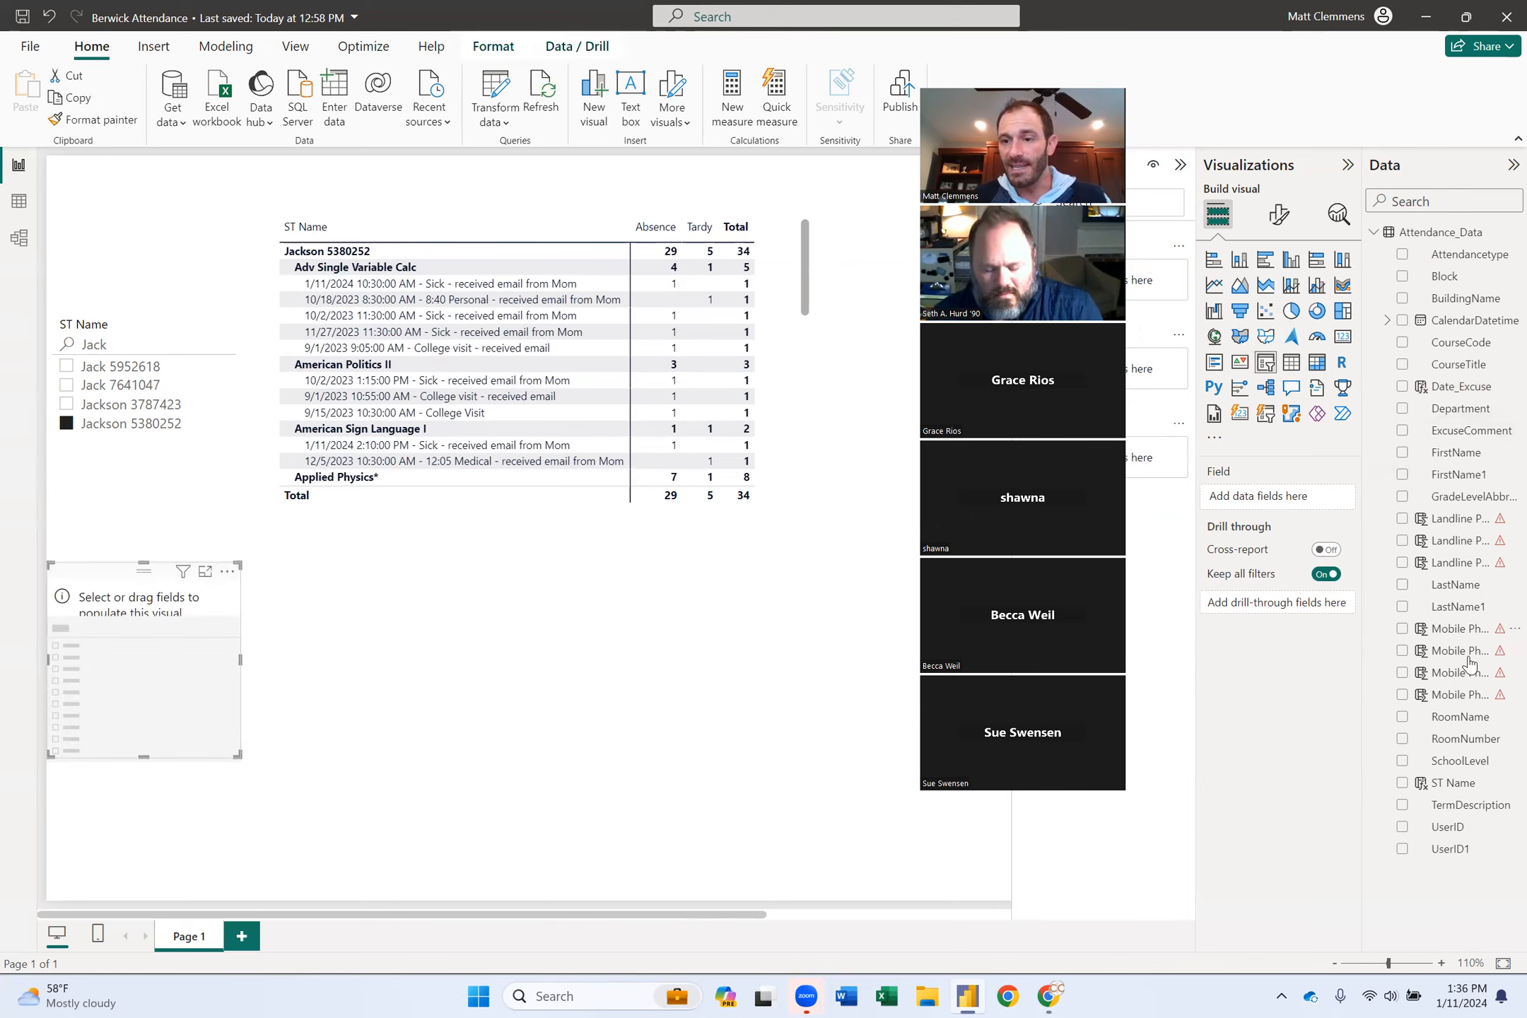
left_click(1402, 321)
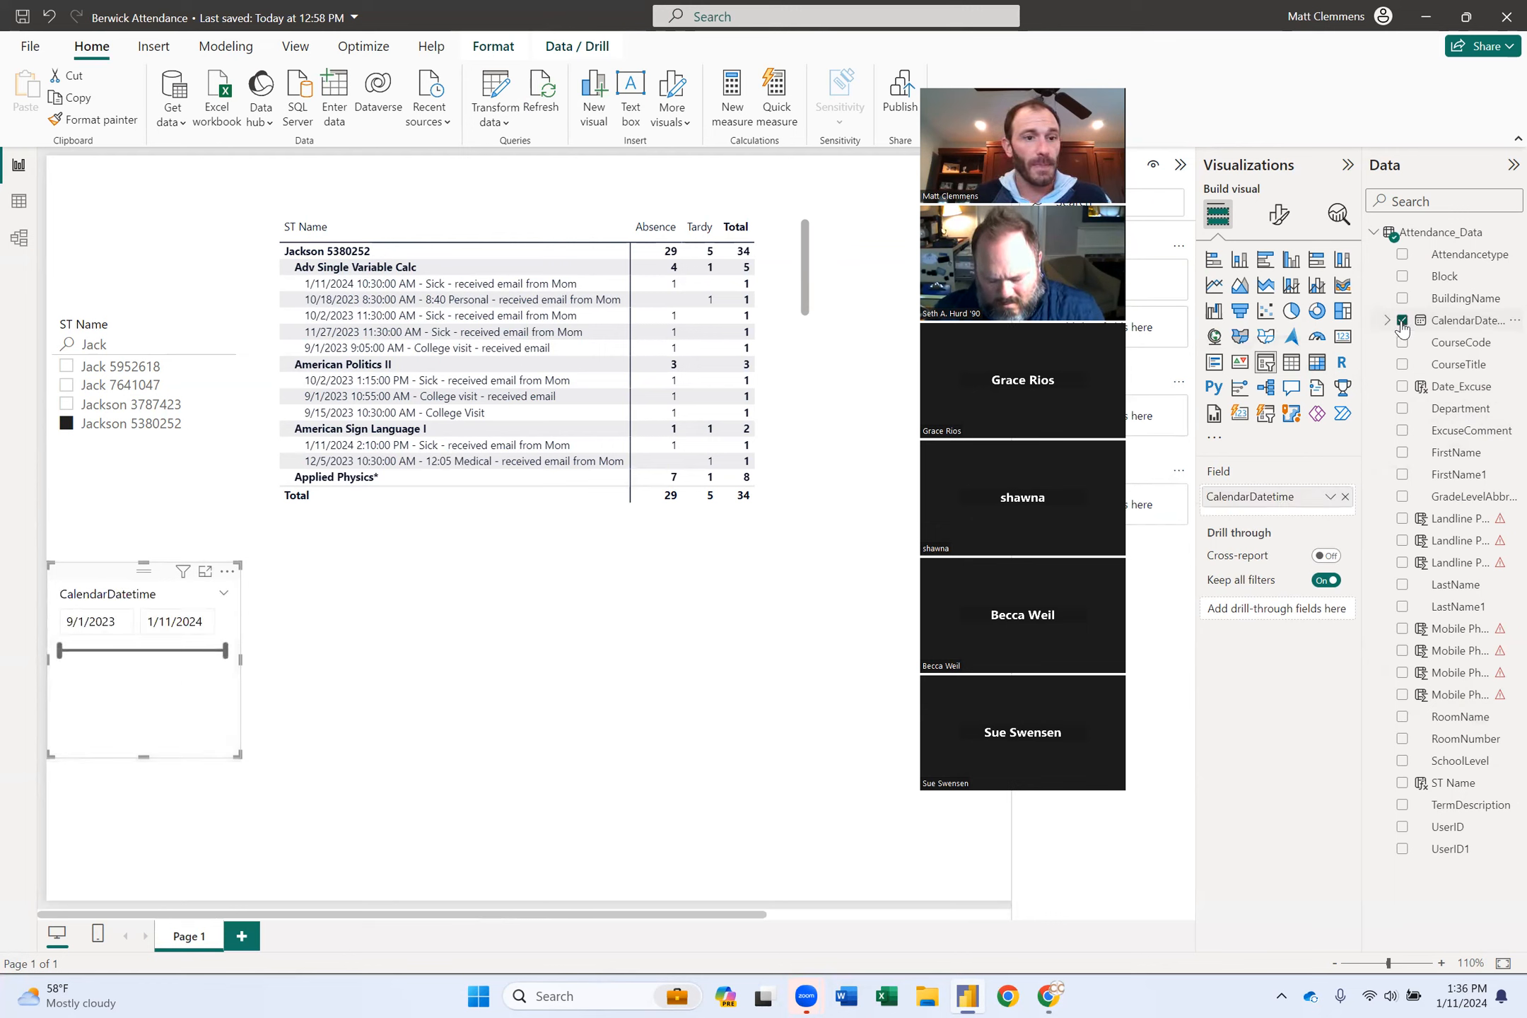
left_click(117, 622)
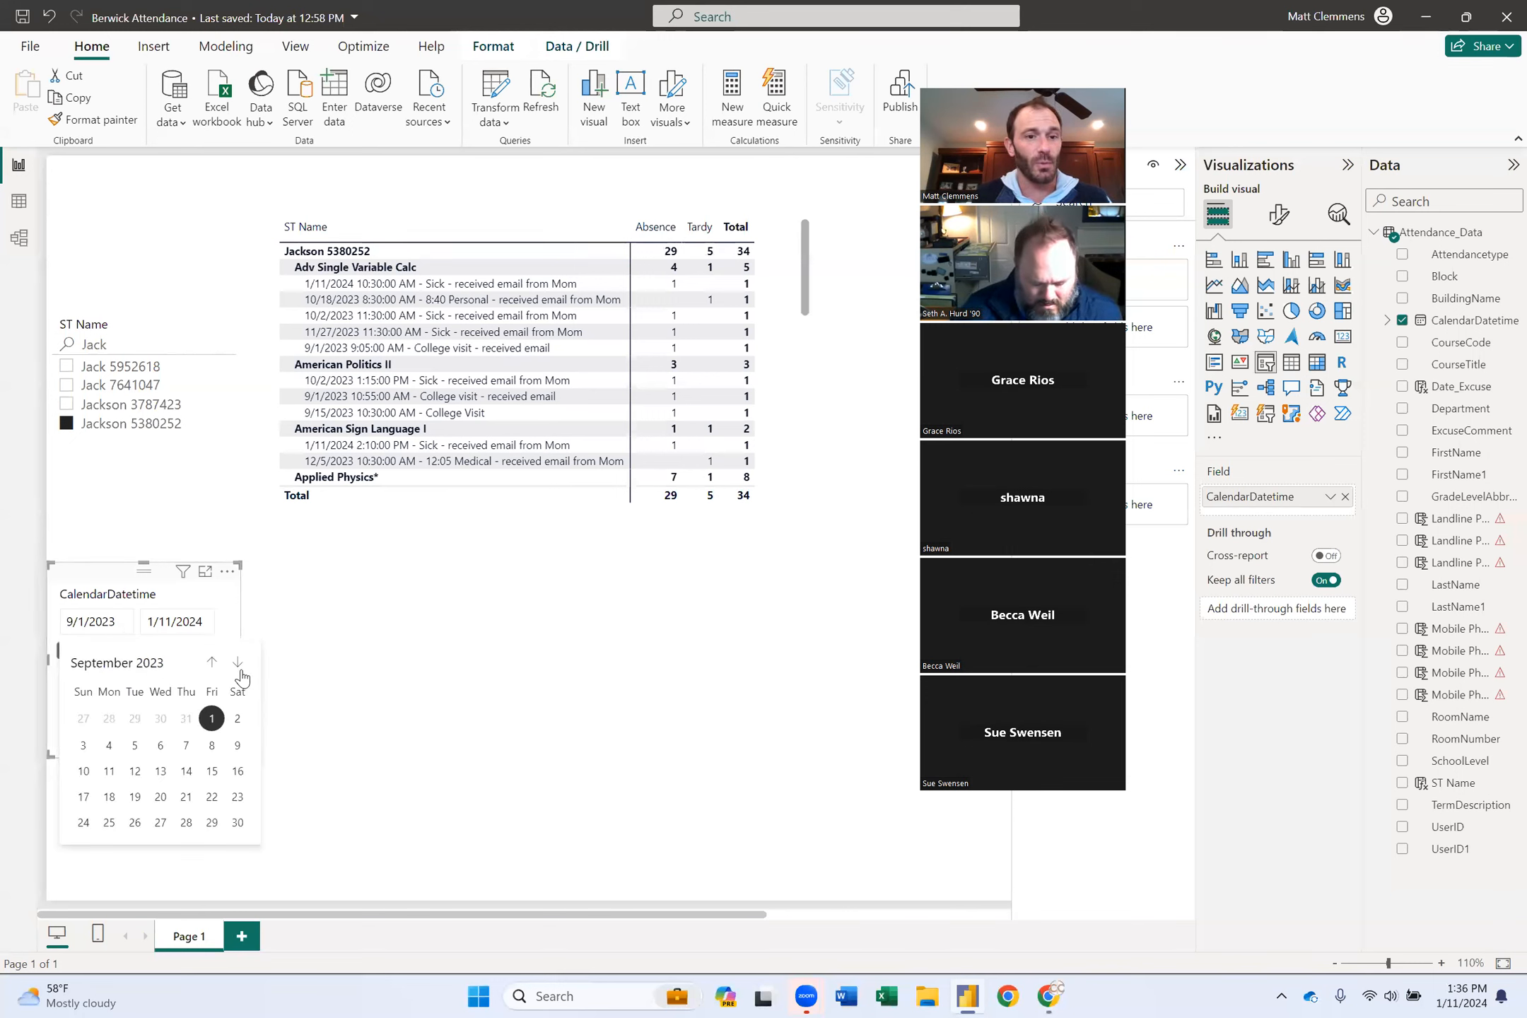
left_click(238, 665)
left_click(238, 665)
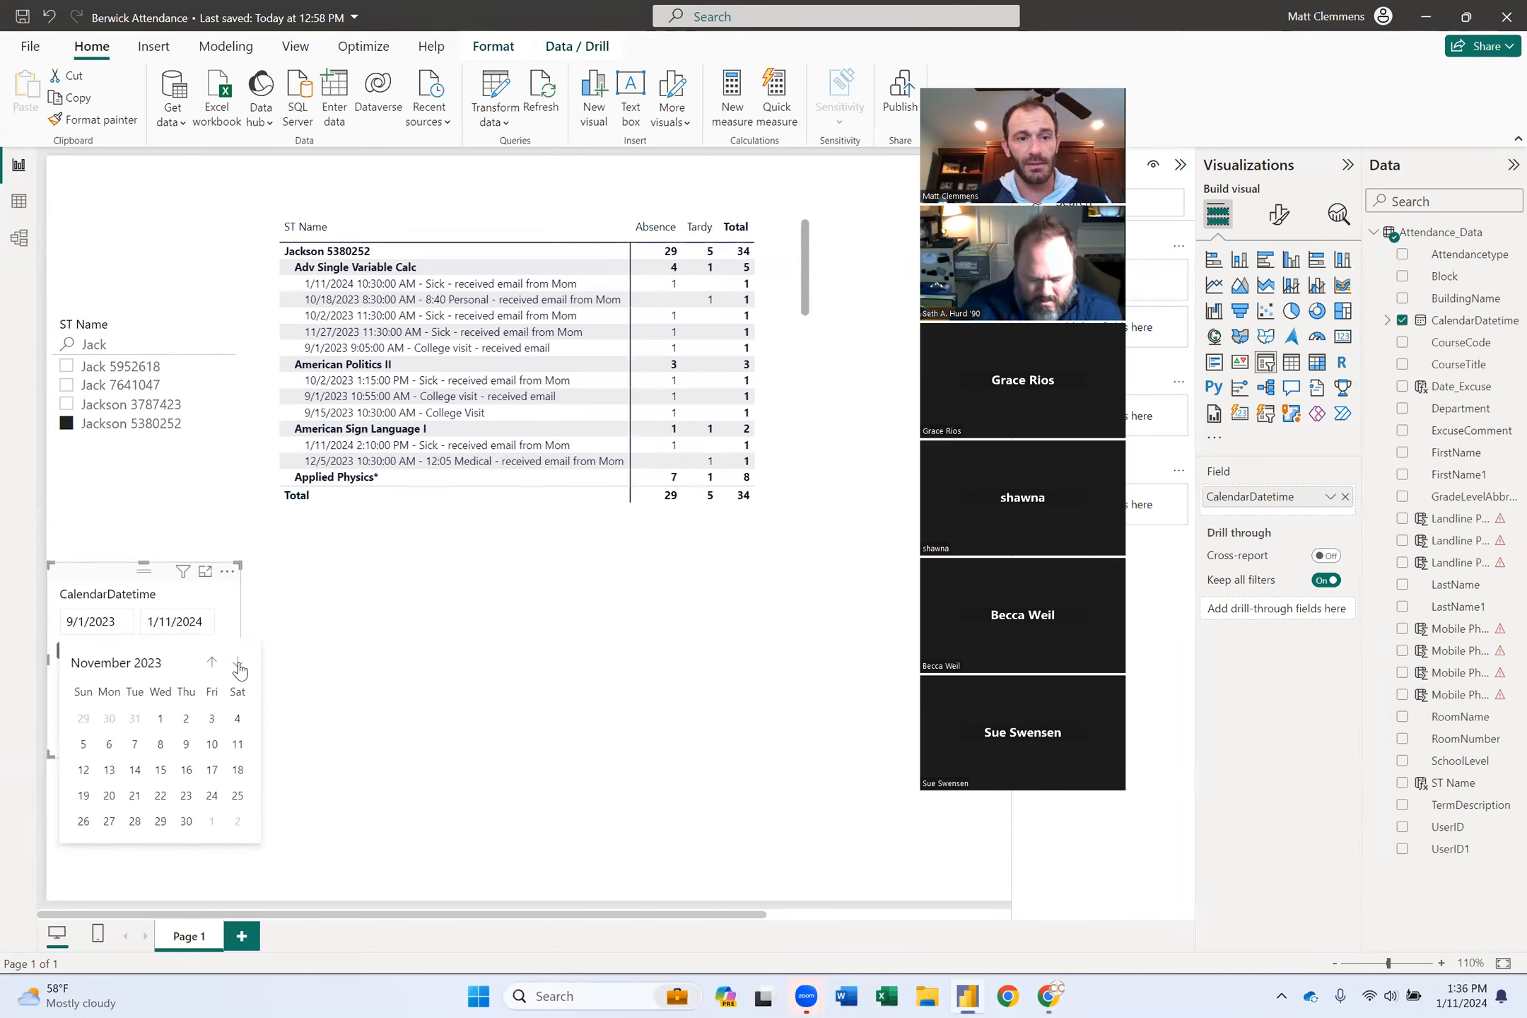
left_click(238, 664)
left_click(238, 664)
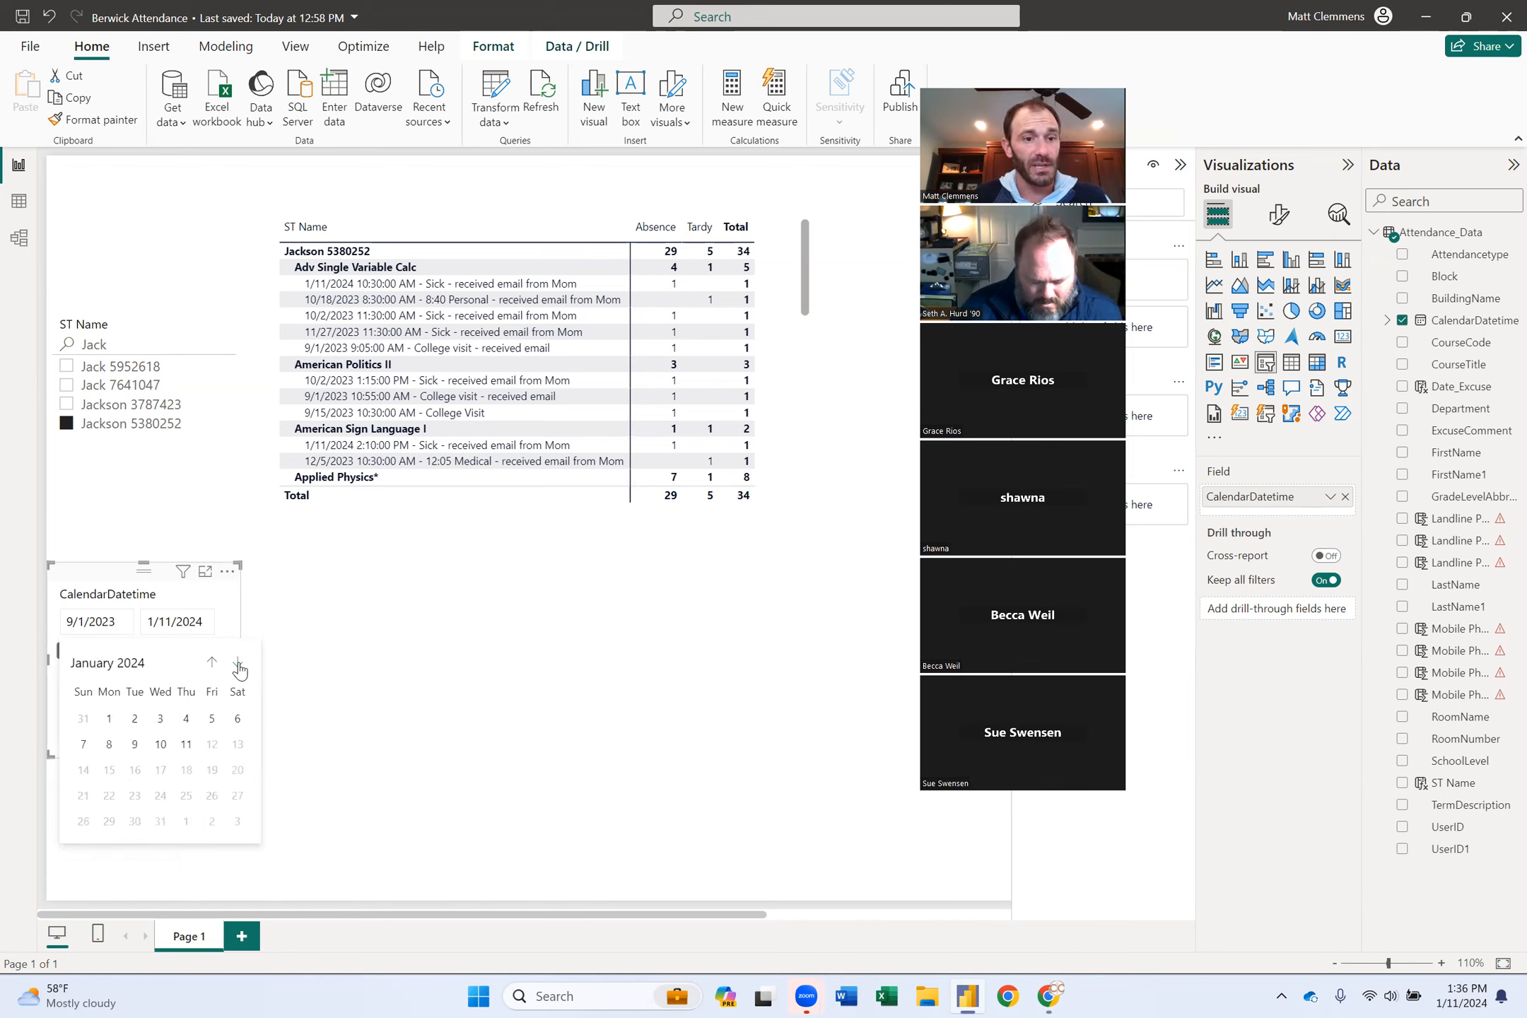
left_click(109, 720)
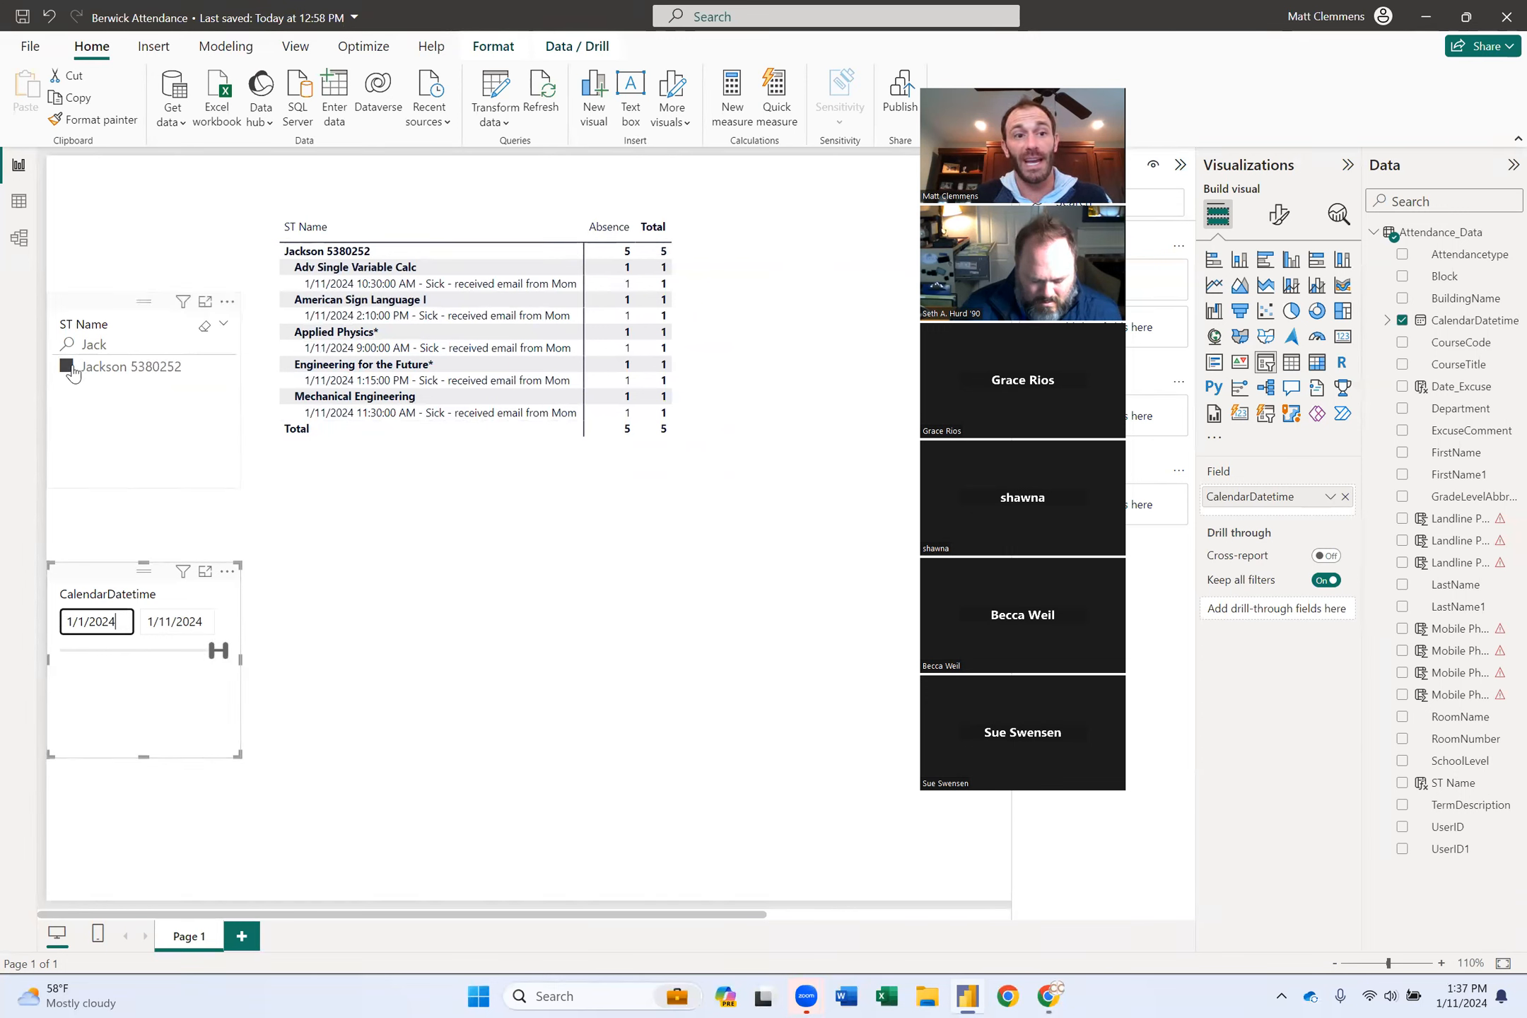
left_click(205, 333)
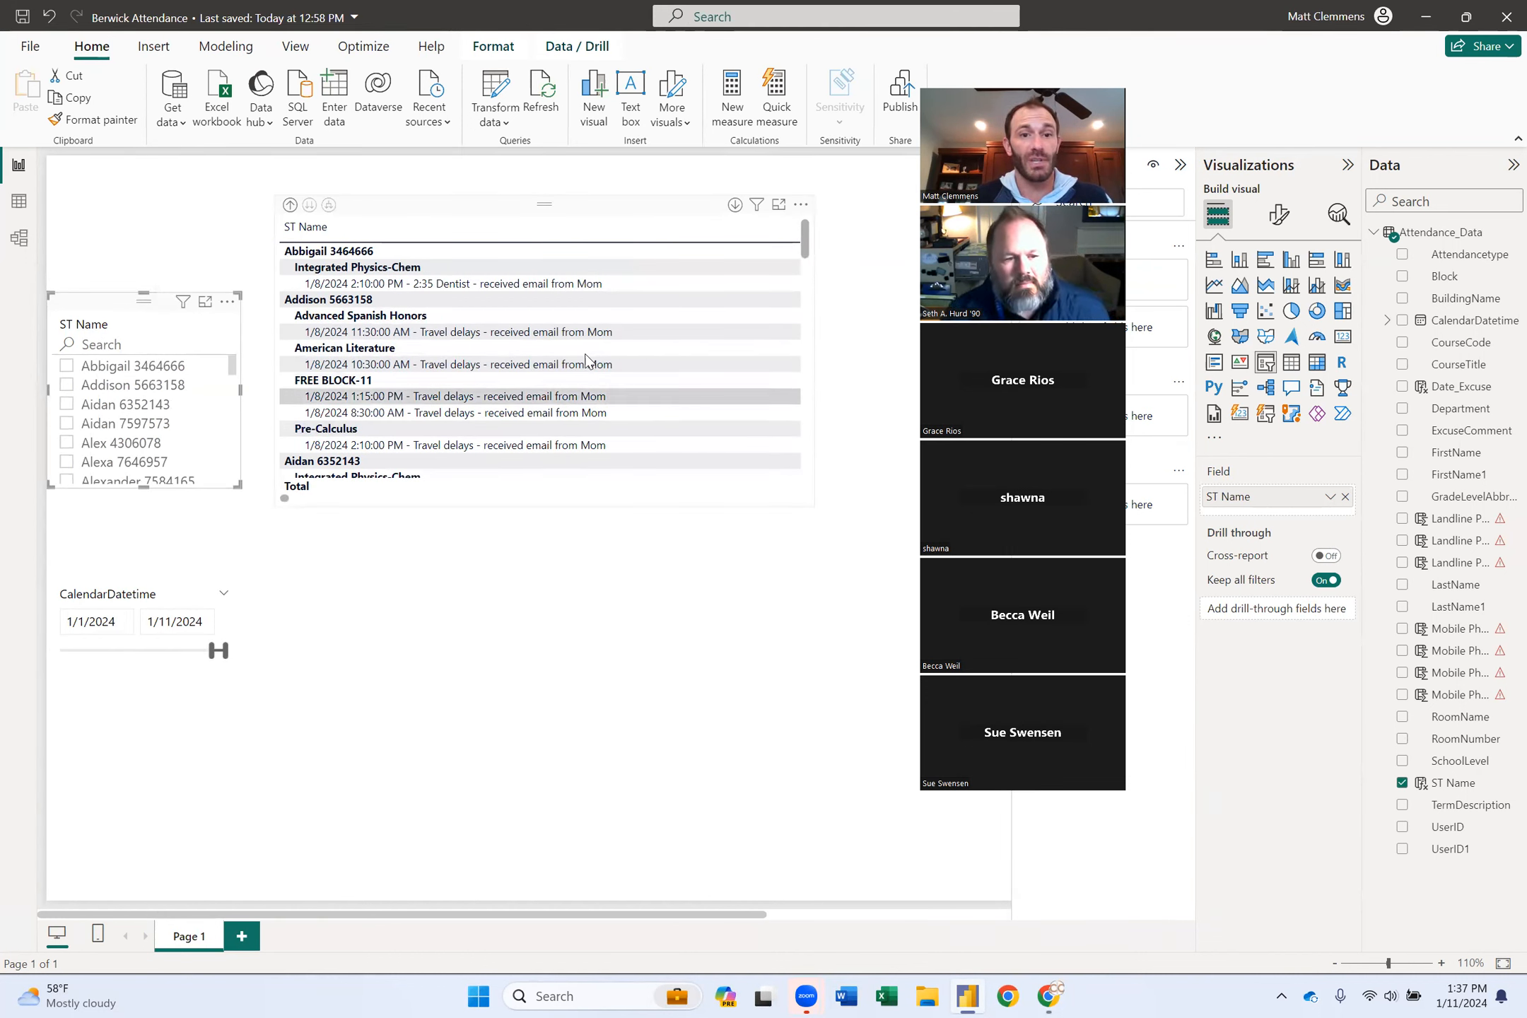
scroll(608, 412, "down", 3)
scroll(615, 412, "down", 3)
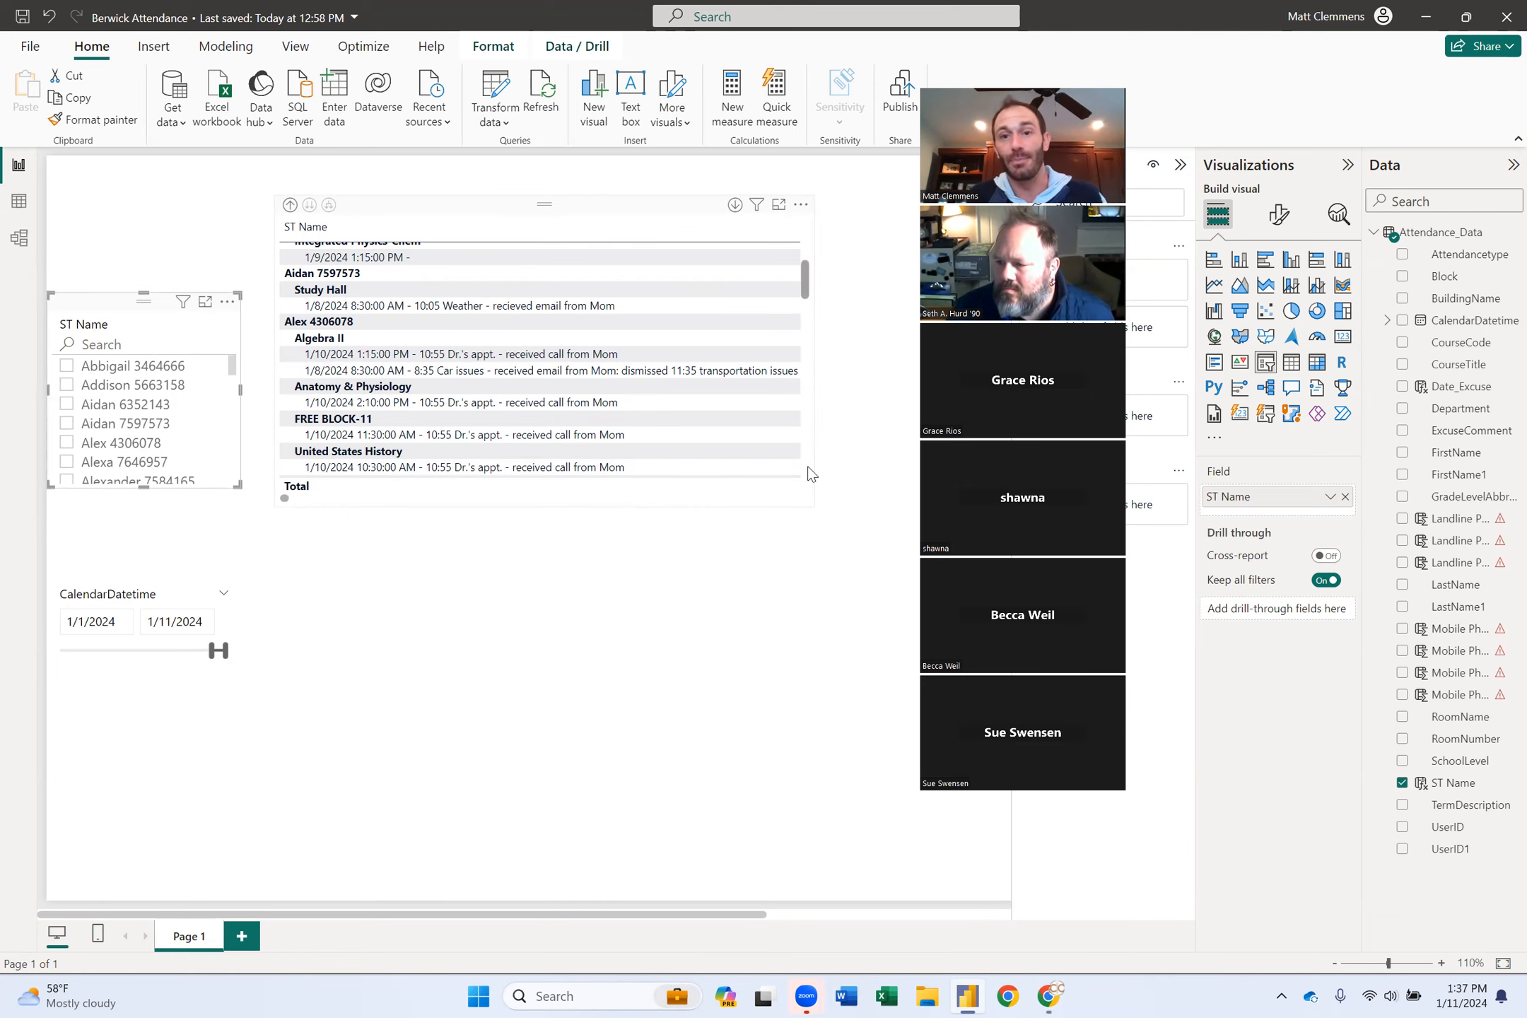
scroll(694, 419, "down", 5)
scroll(694, 423, "down", 2)
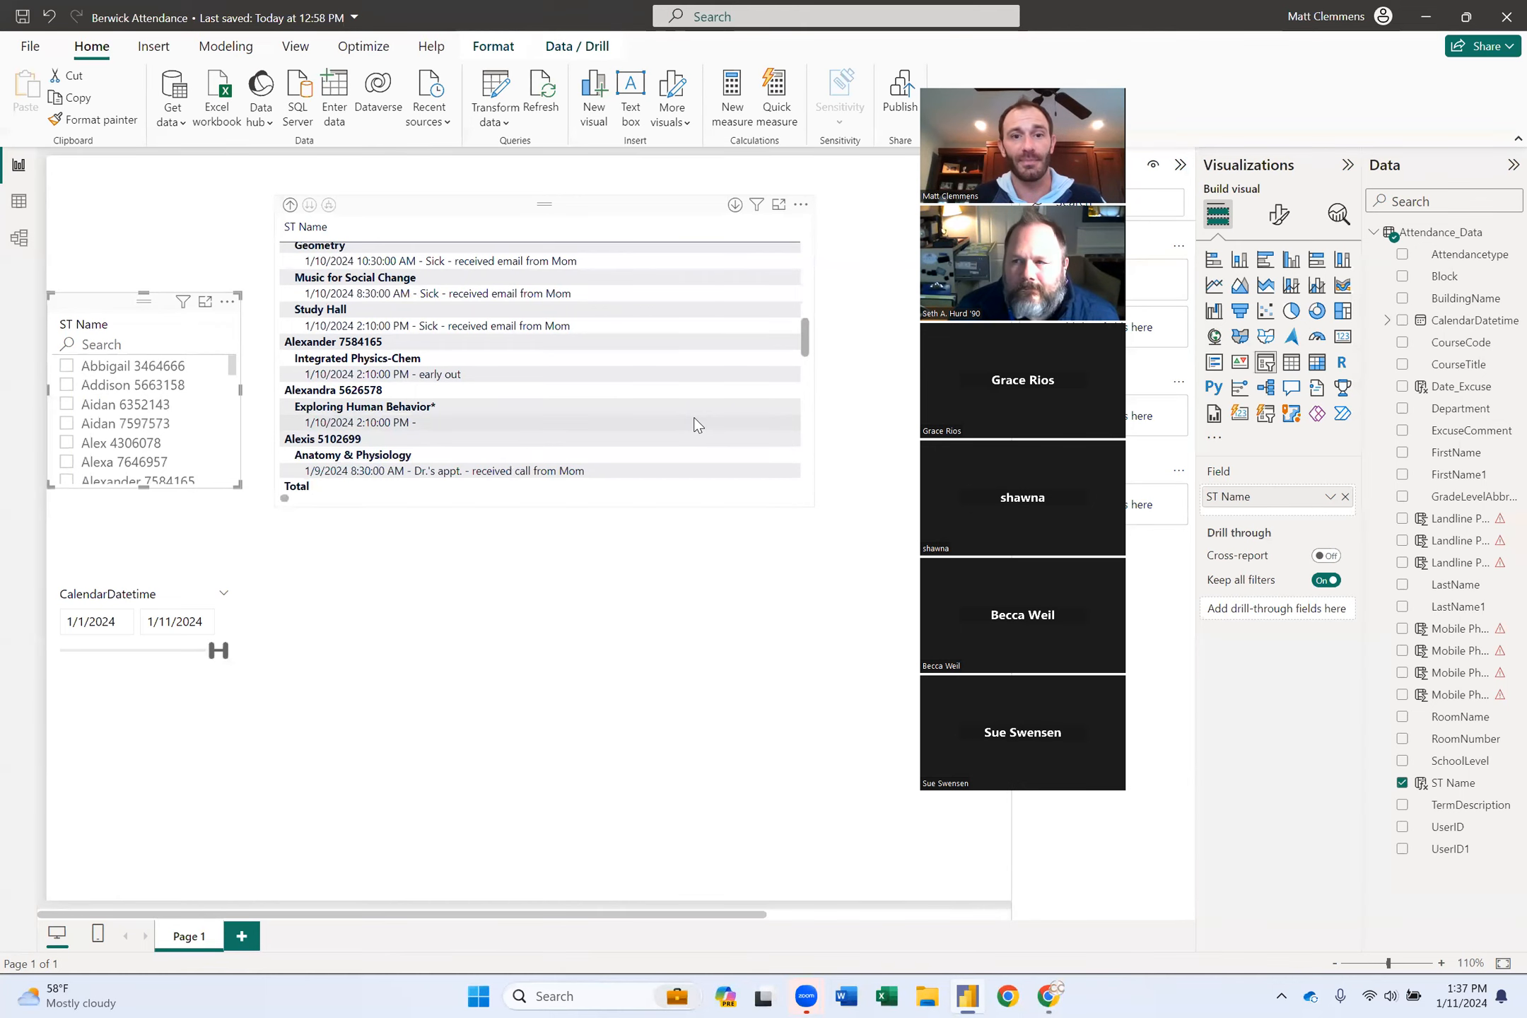
scroll(709, 420, "down", 1)
scroll(710, 420, "down", 3)
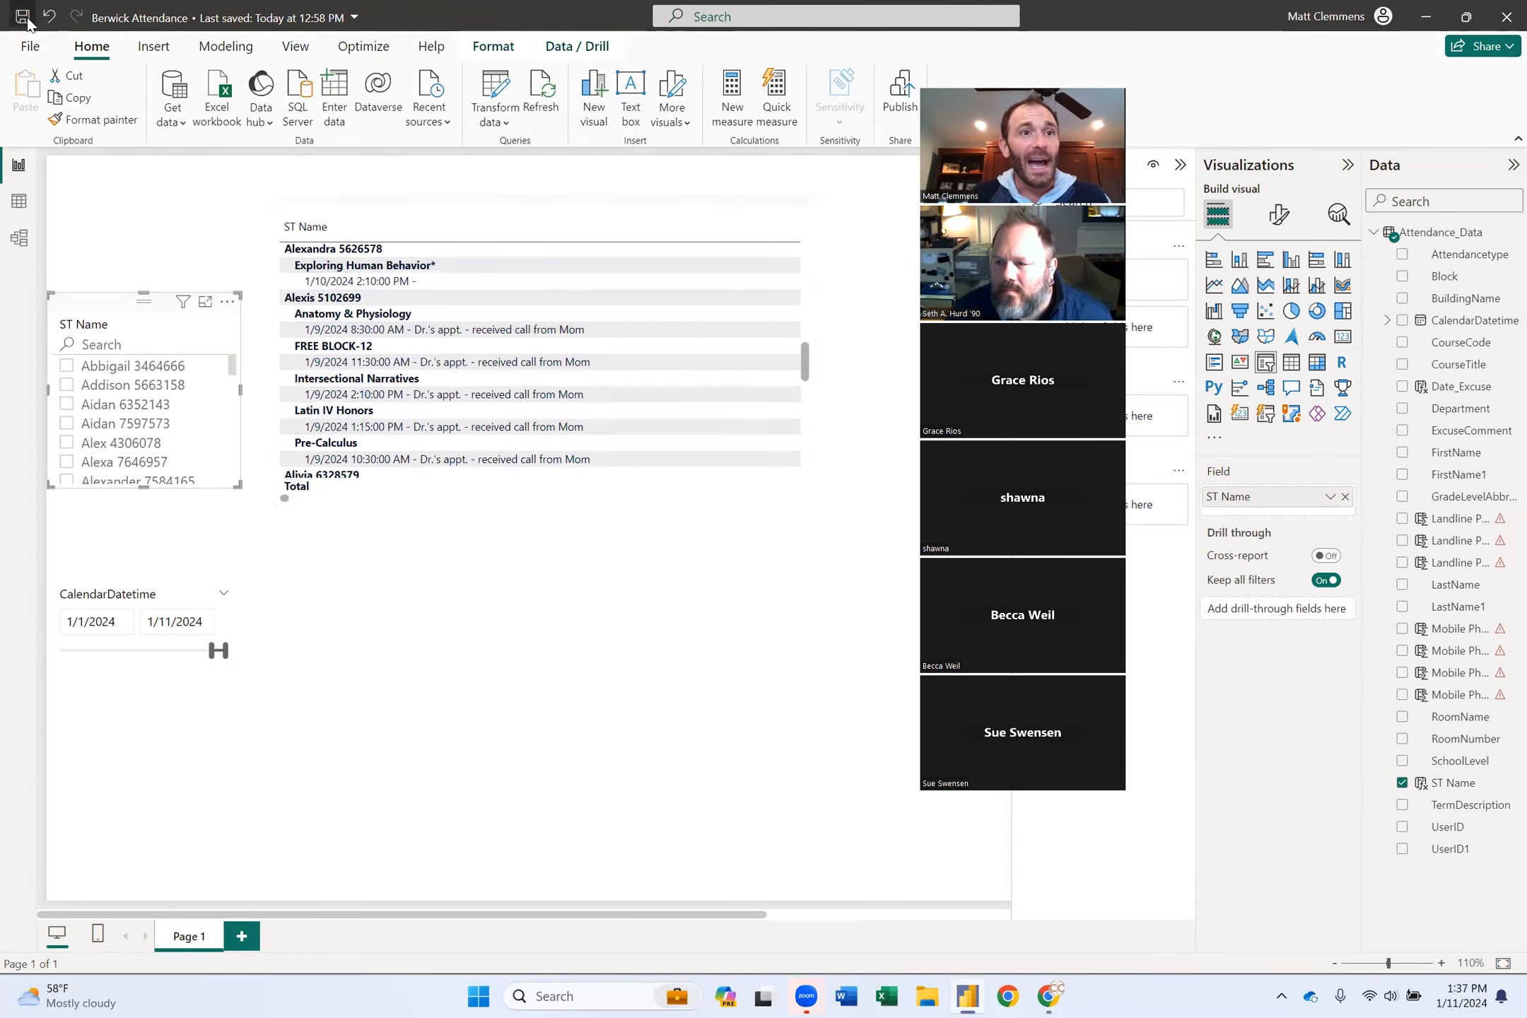
Save the report with its new excuse column and date slicer using Ctrl+S.
key("ctrl+s")
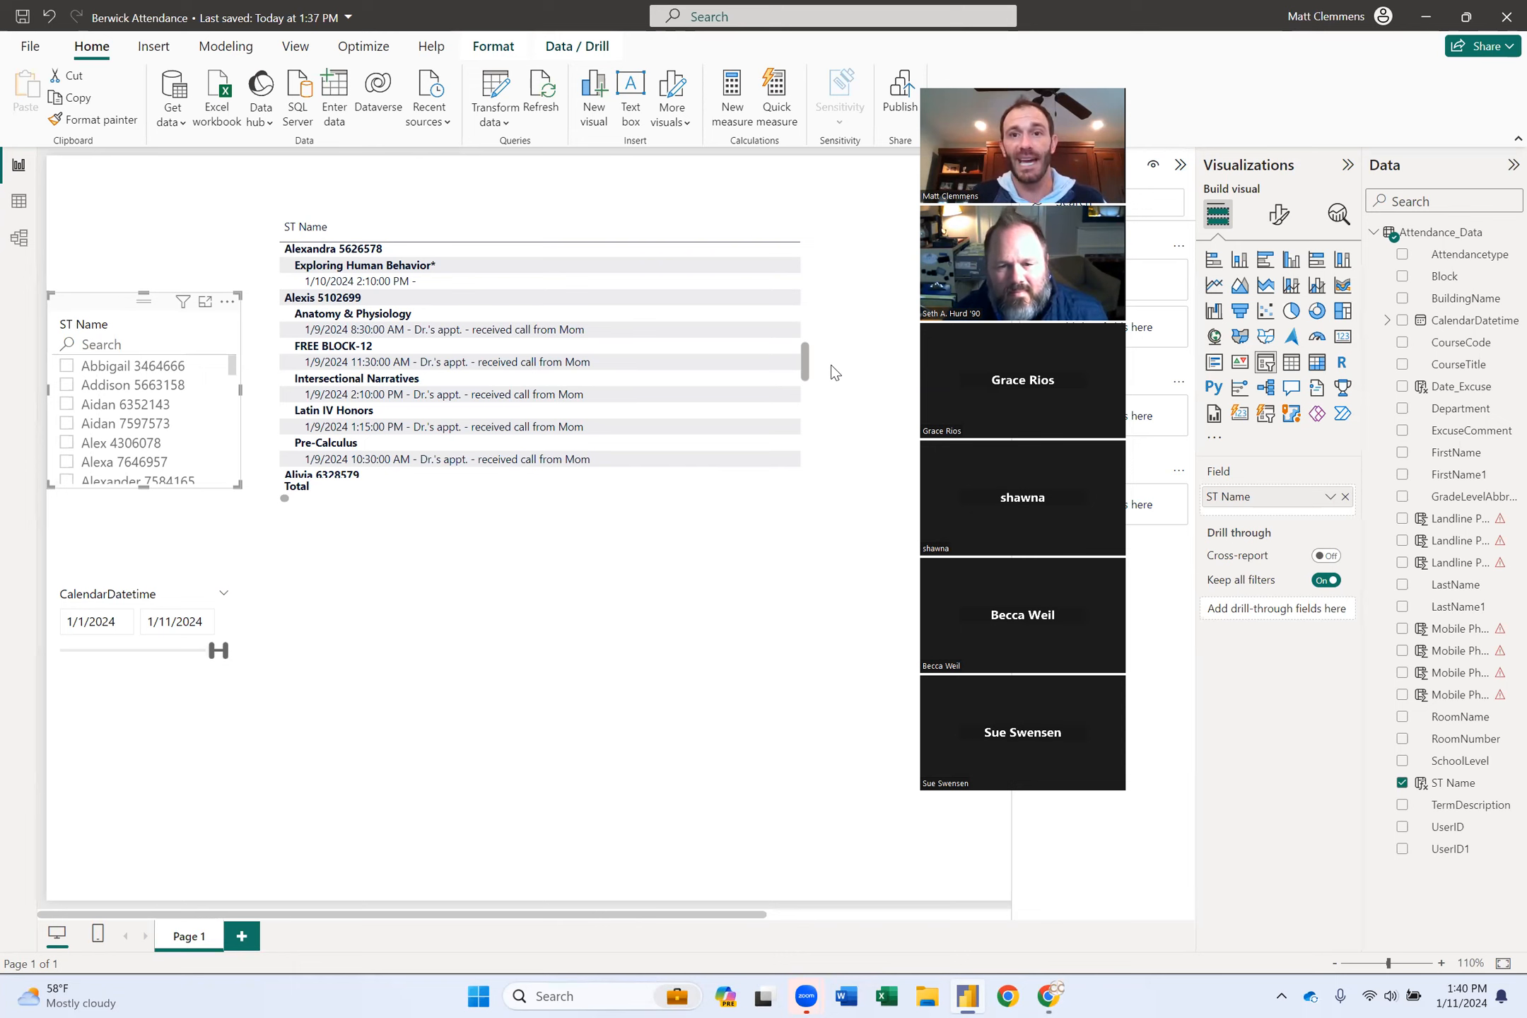
left_click_drag(1046, 74, 1204, 84)
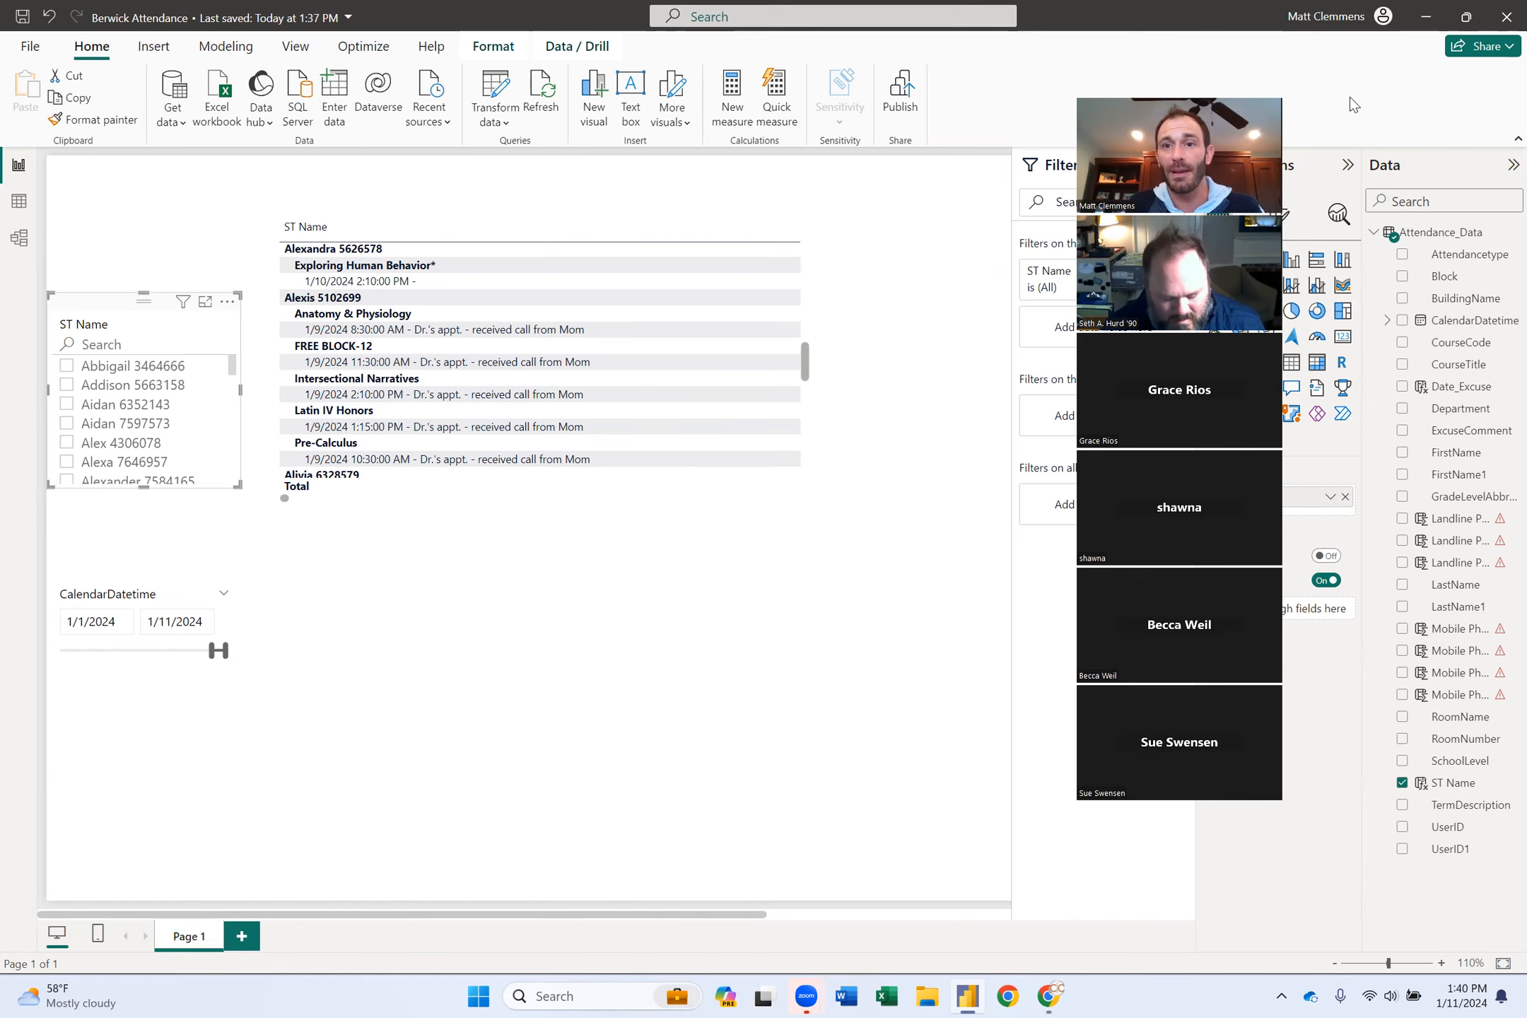
left_click(495, 702)
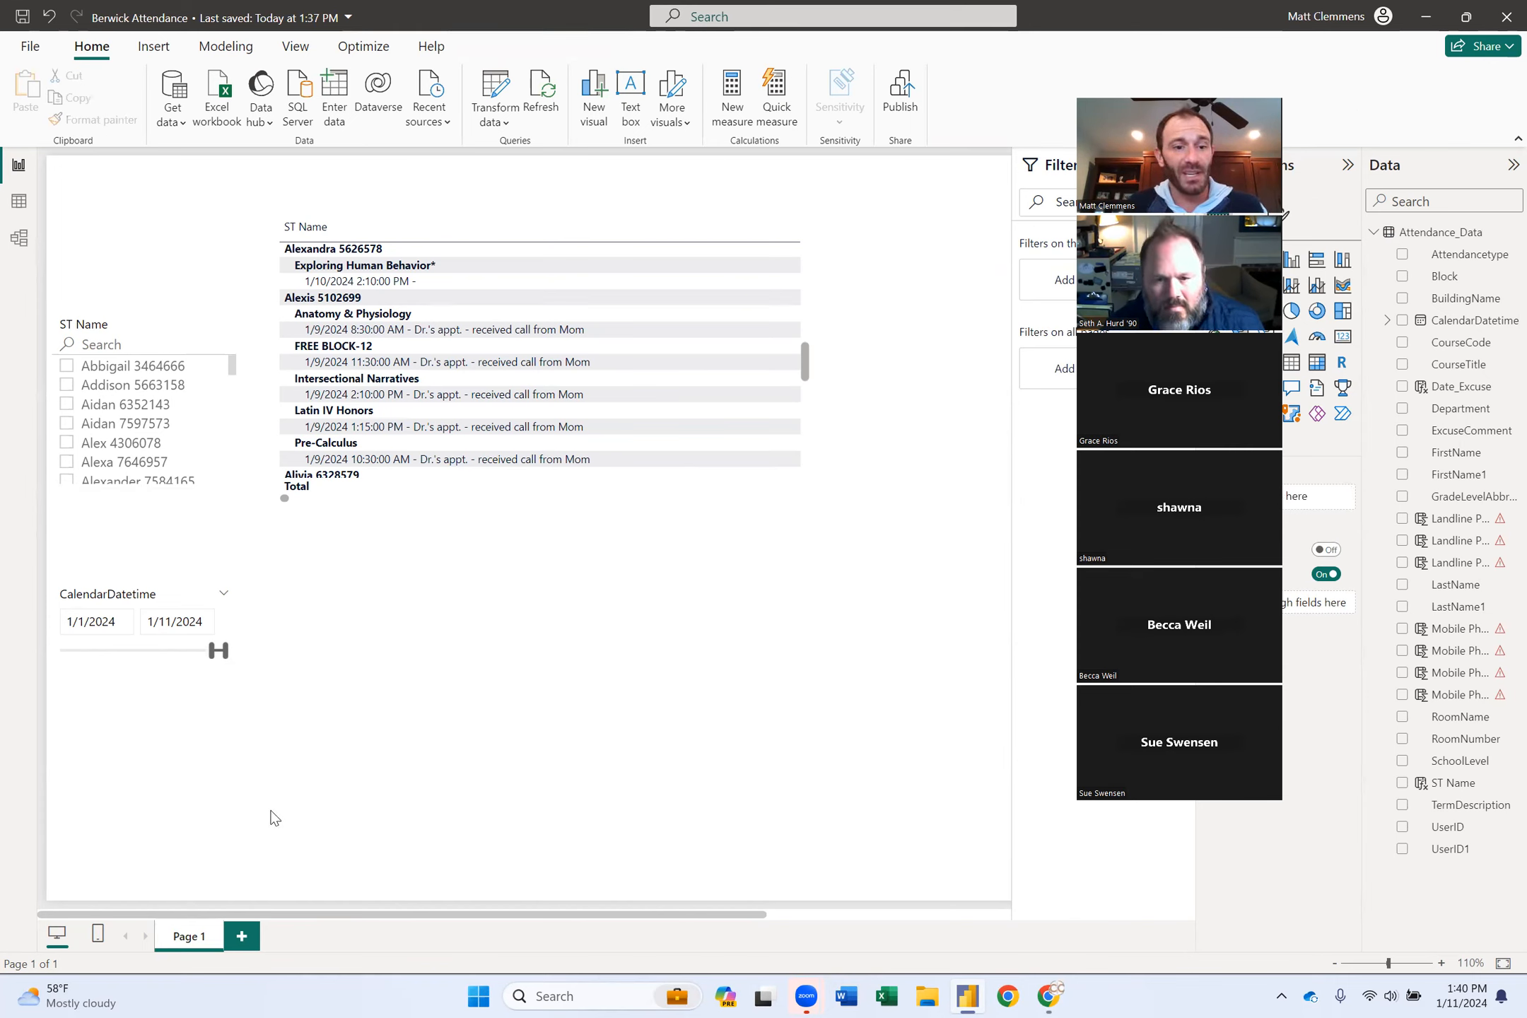
left_click(244, 941)
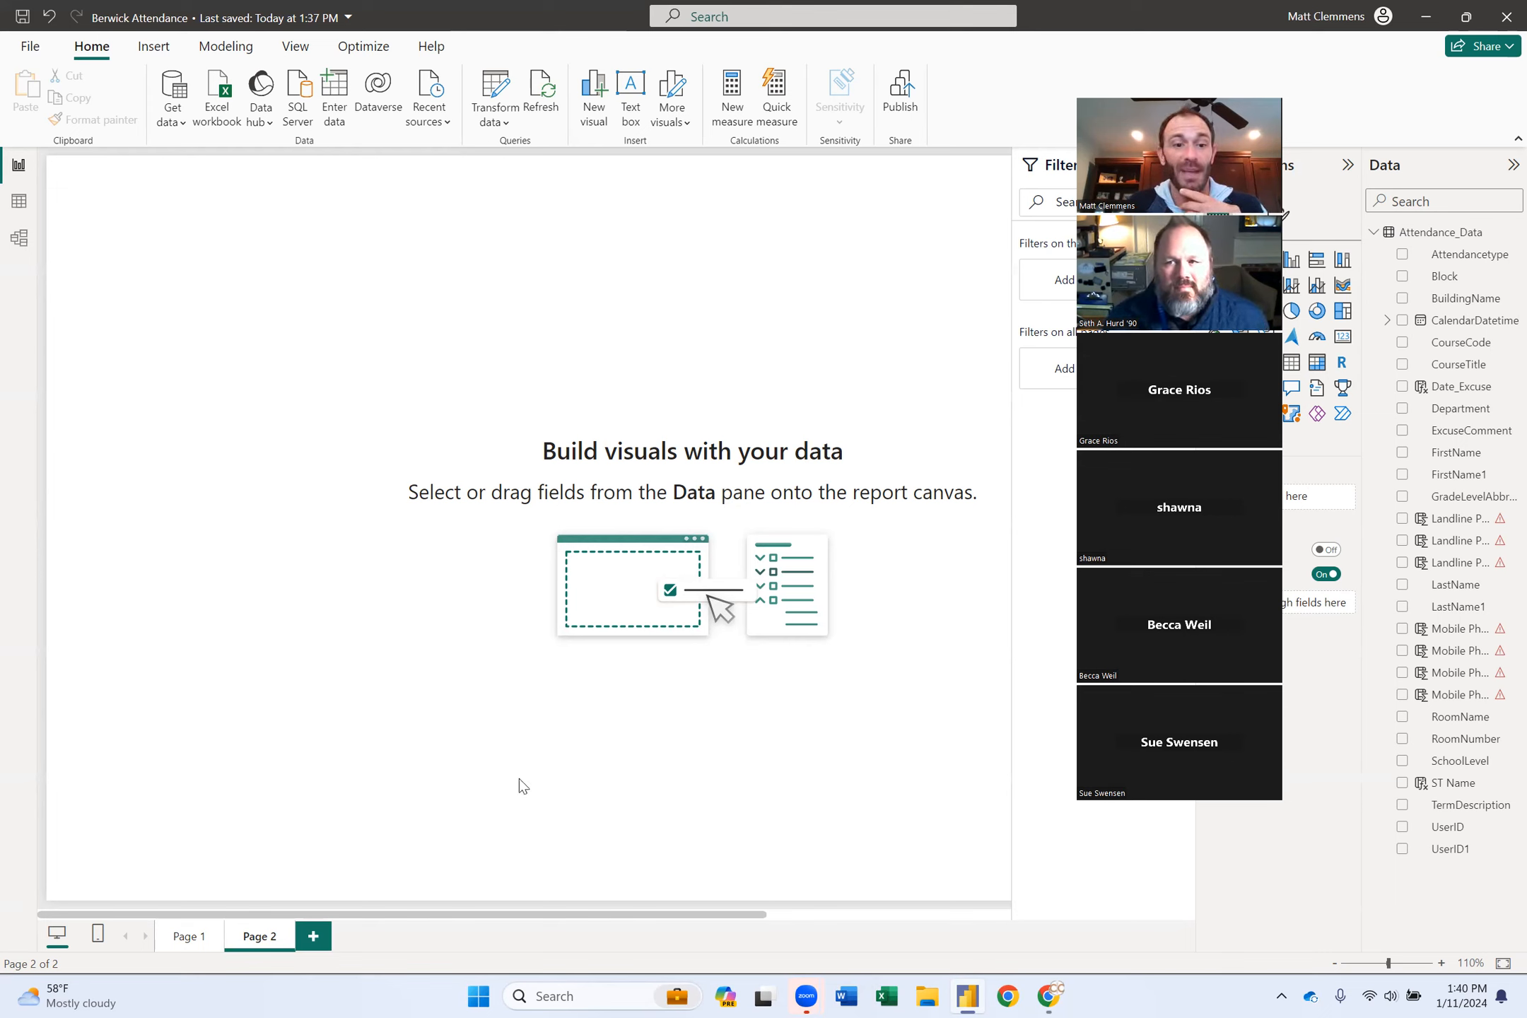
left_click(197, 940)
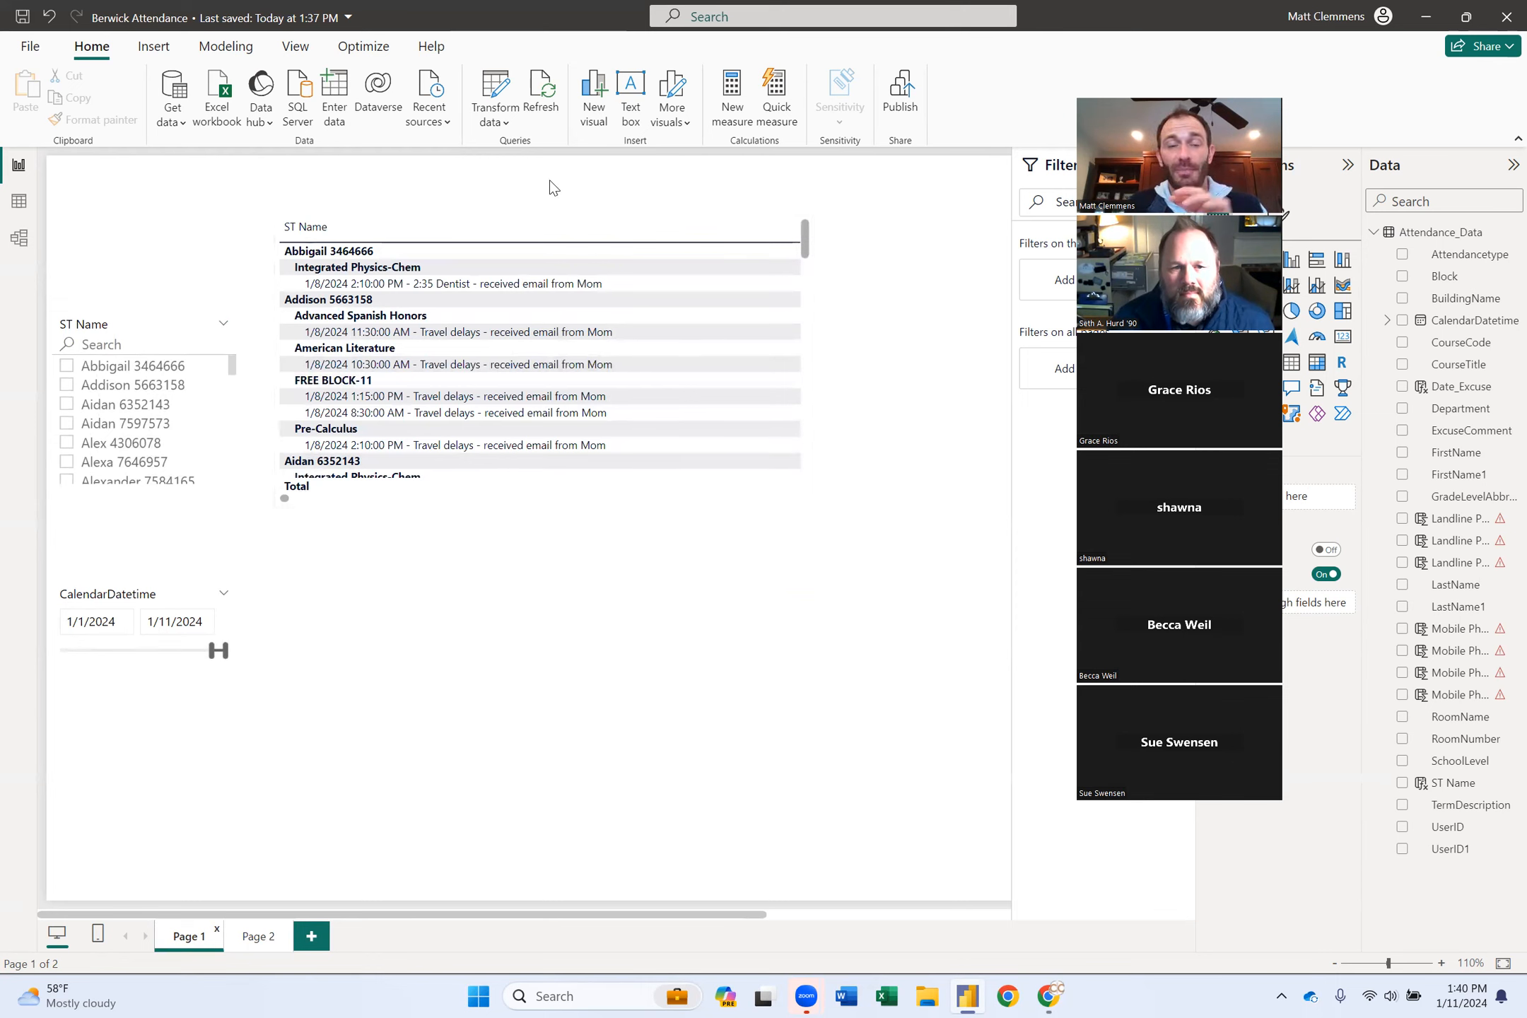
Refresh the attendance data, save the report, and check which account is signed in.
left_click(547, 100)
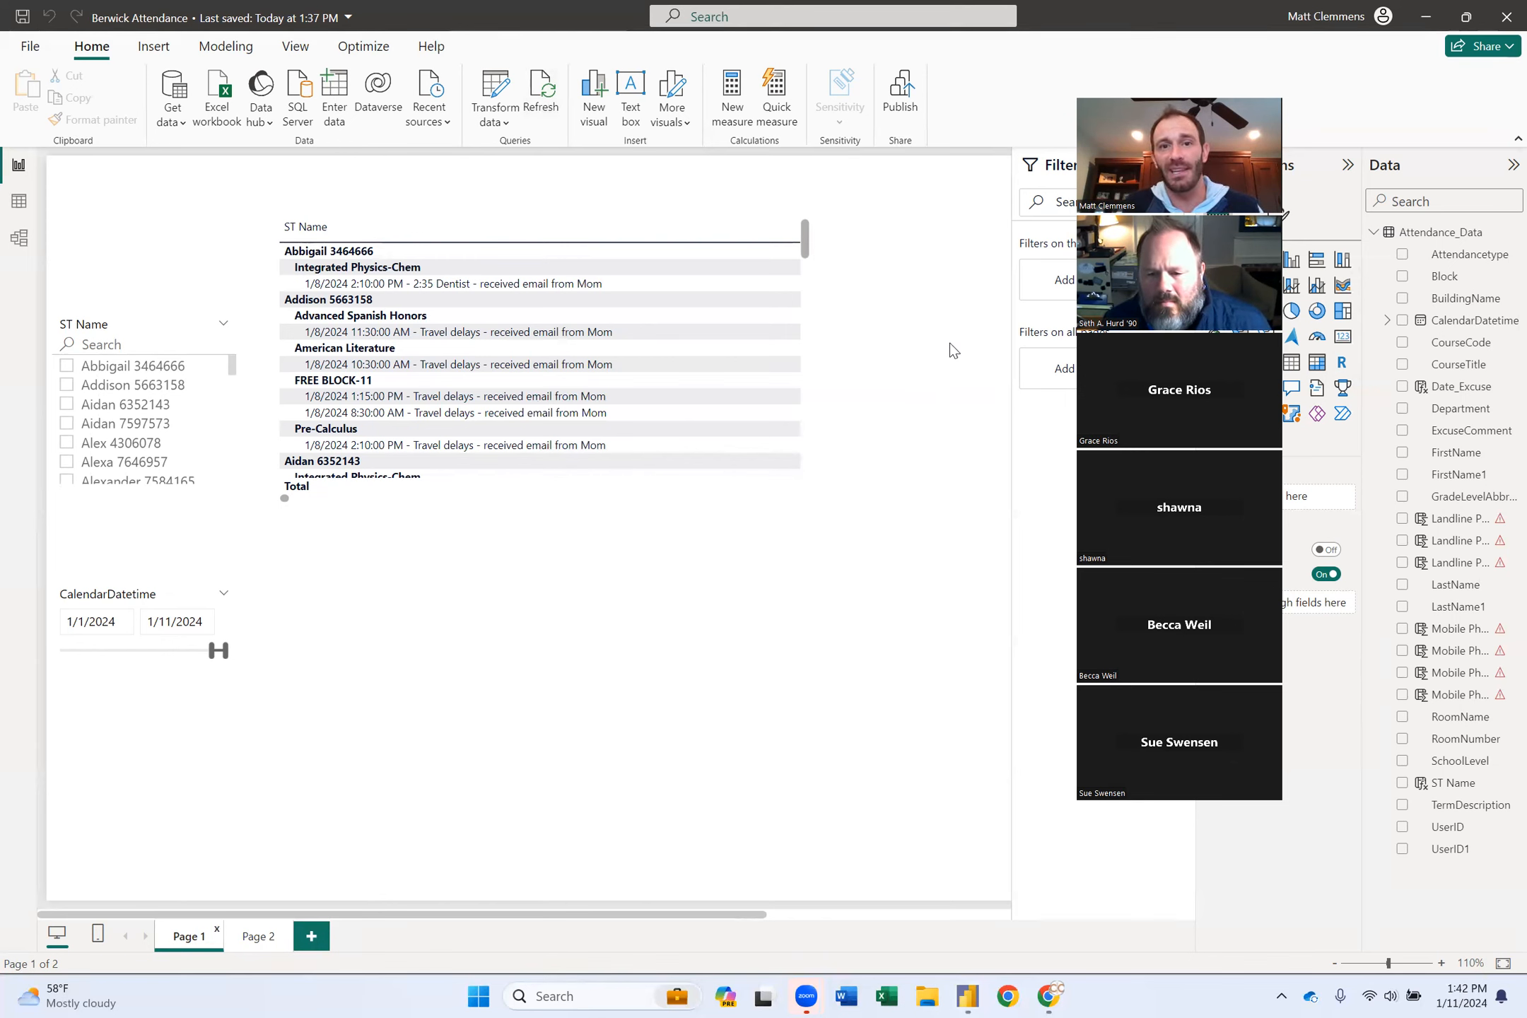
left_click(22, 15)
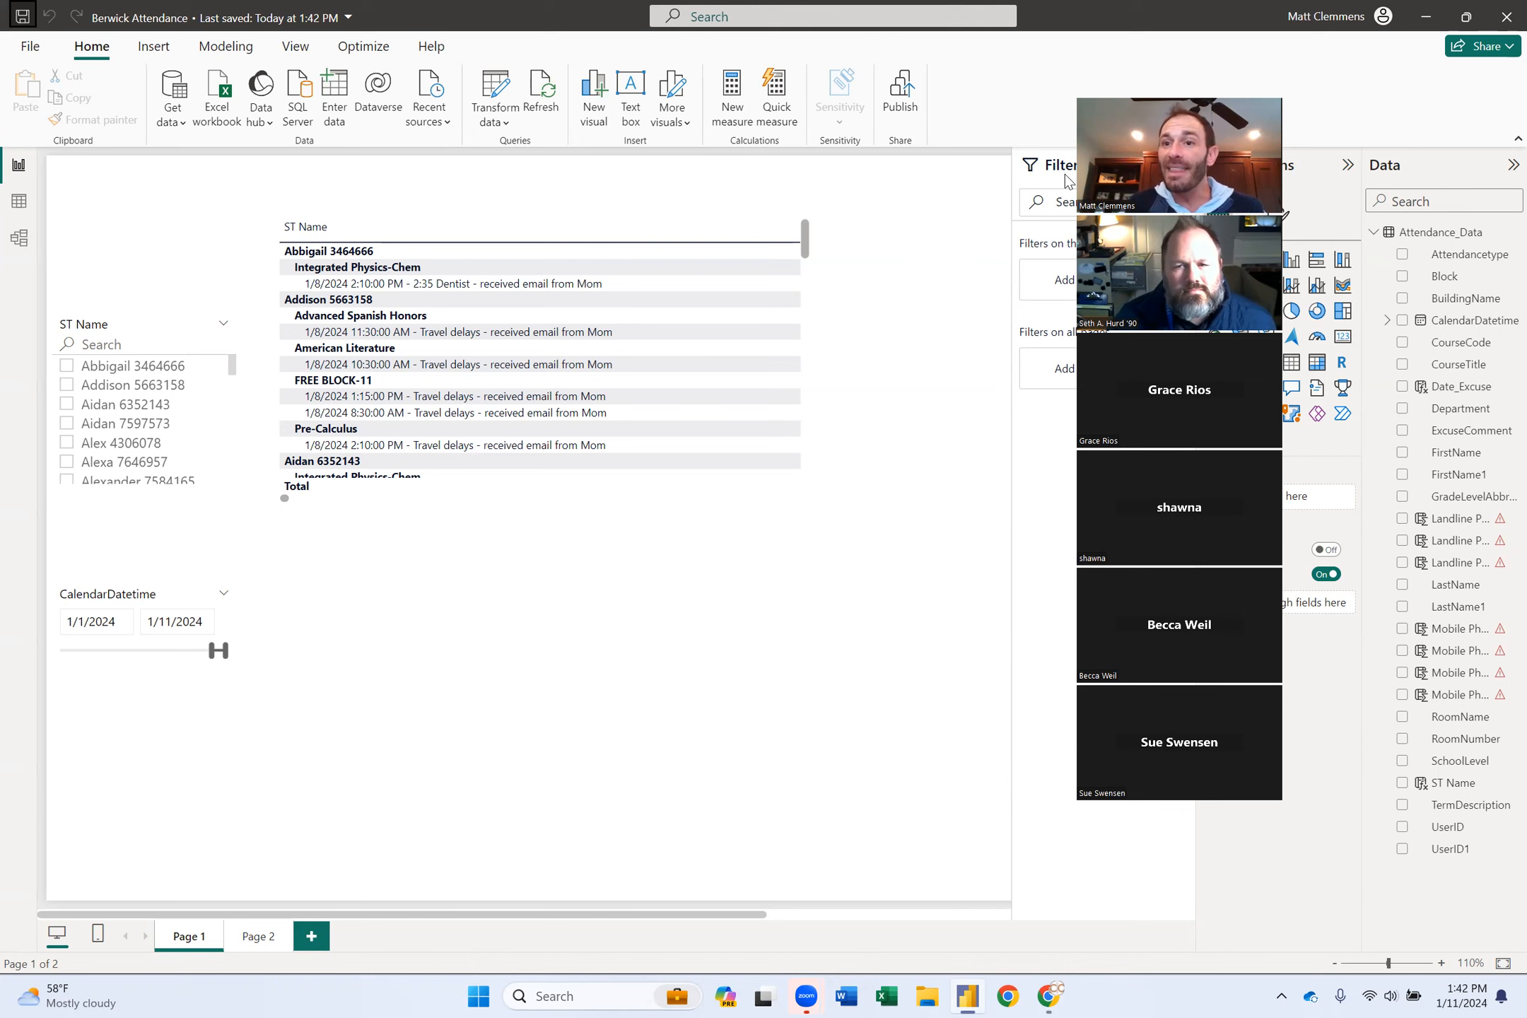
left_click(1335, 17)
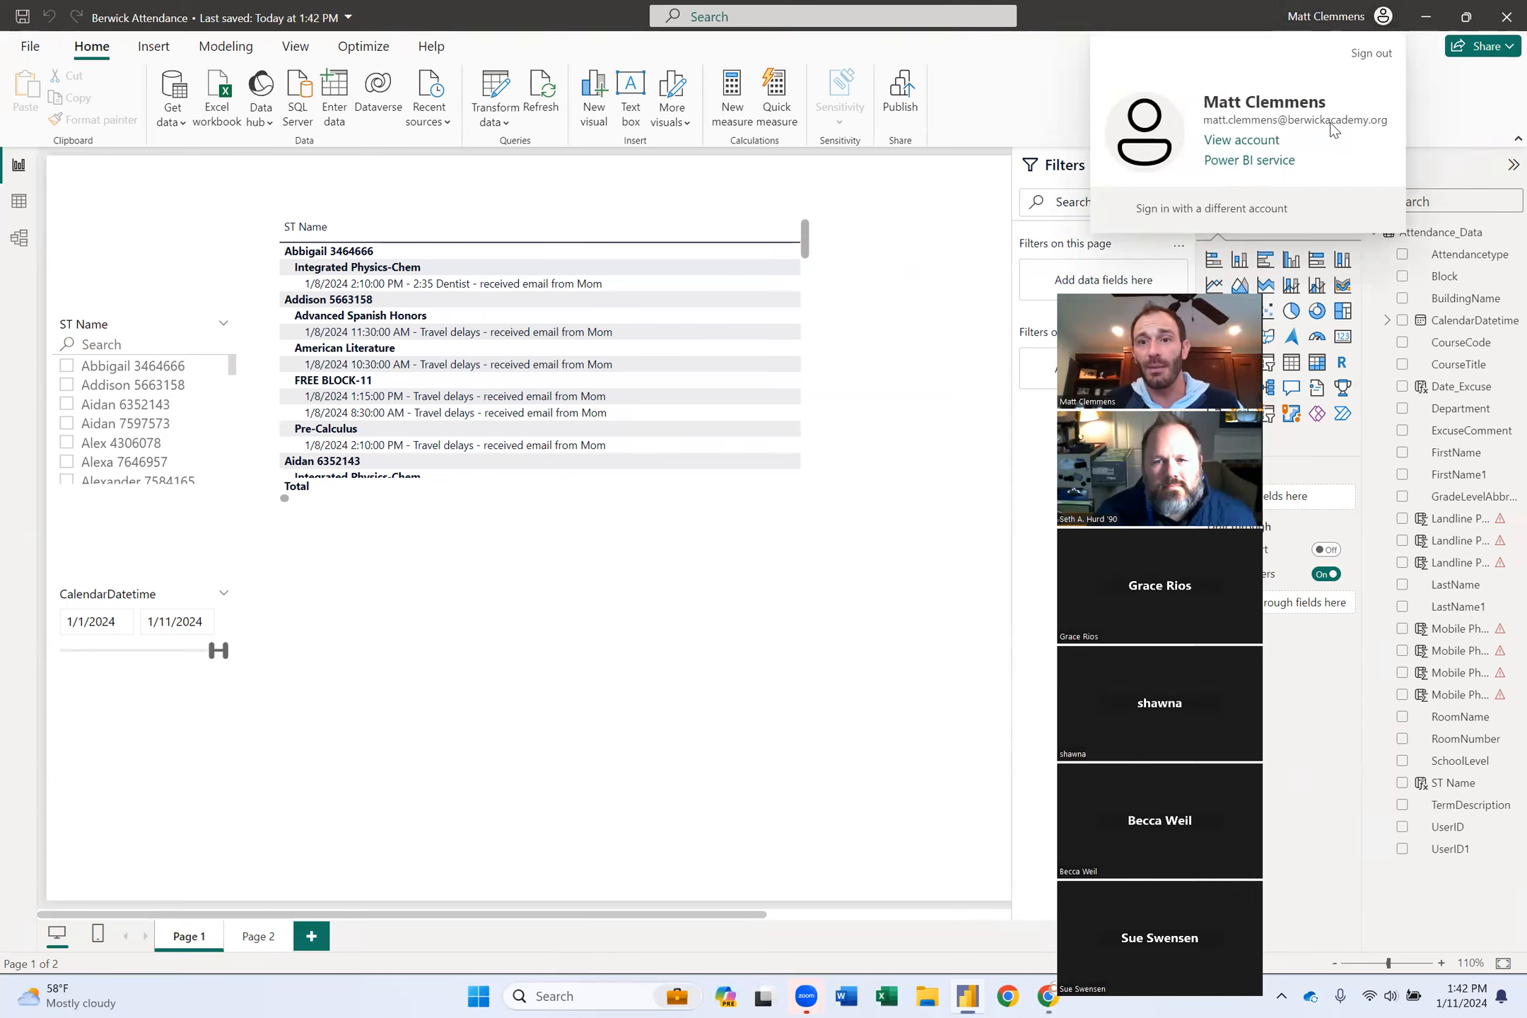
left_click(921, 319)
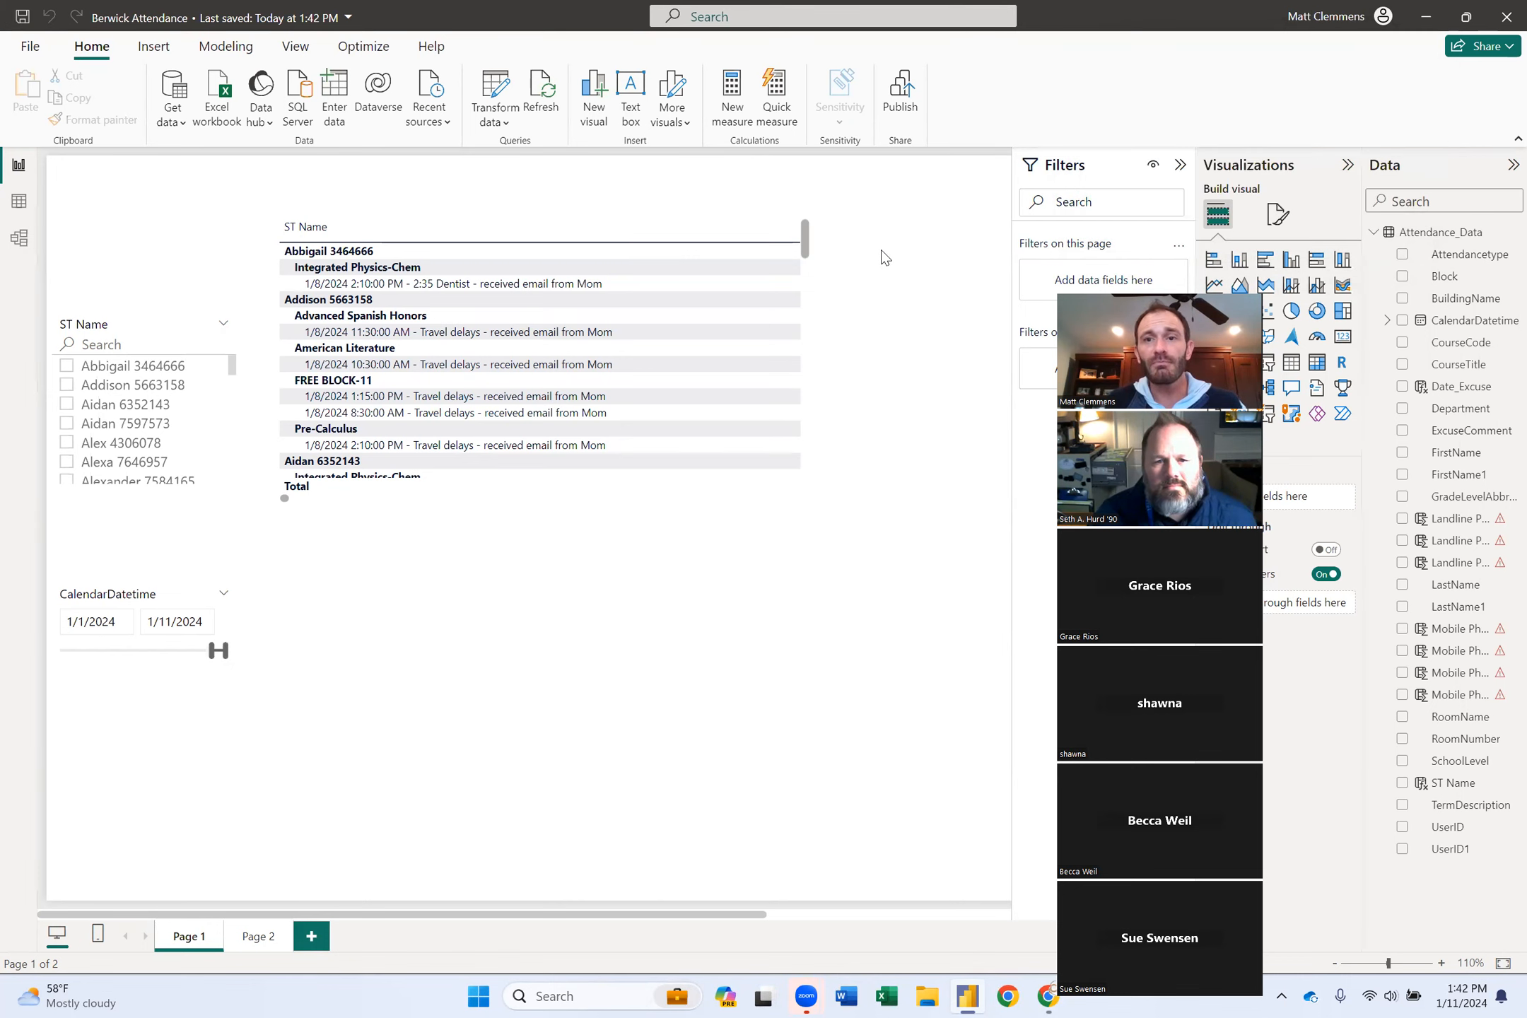
Publish Berwick Attendance to the Rave Integration workspace.
left_click(900, 106)
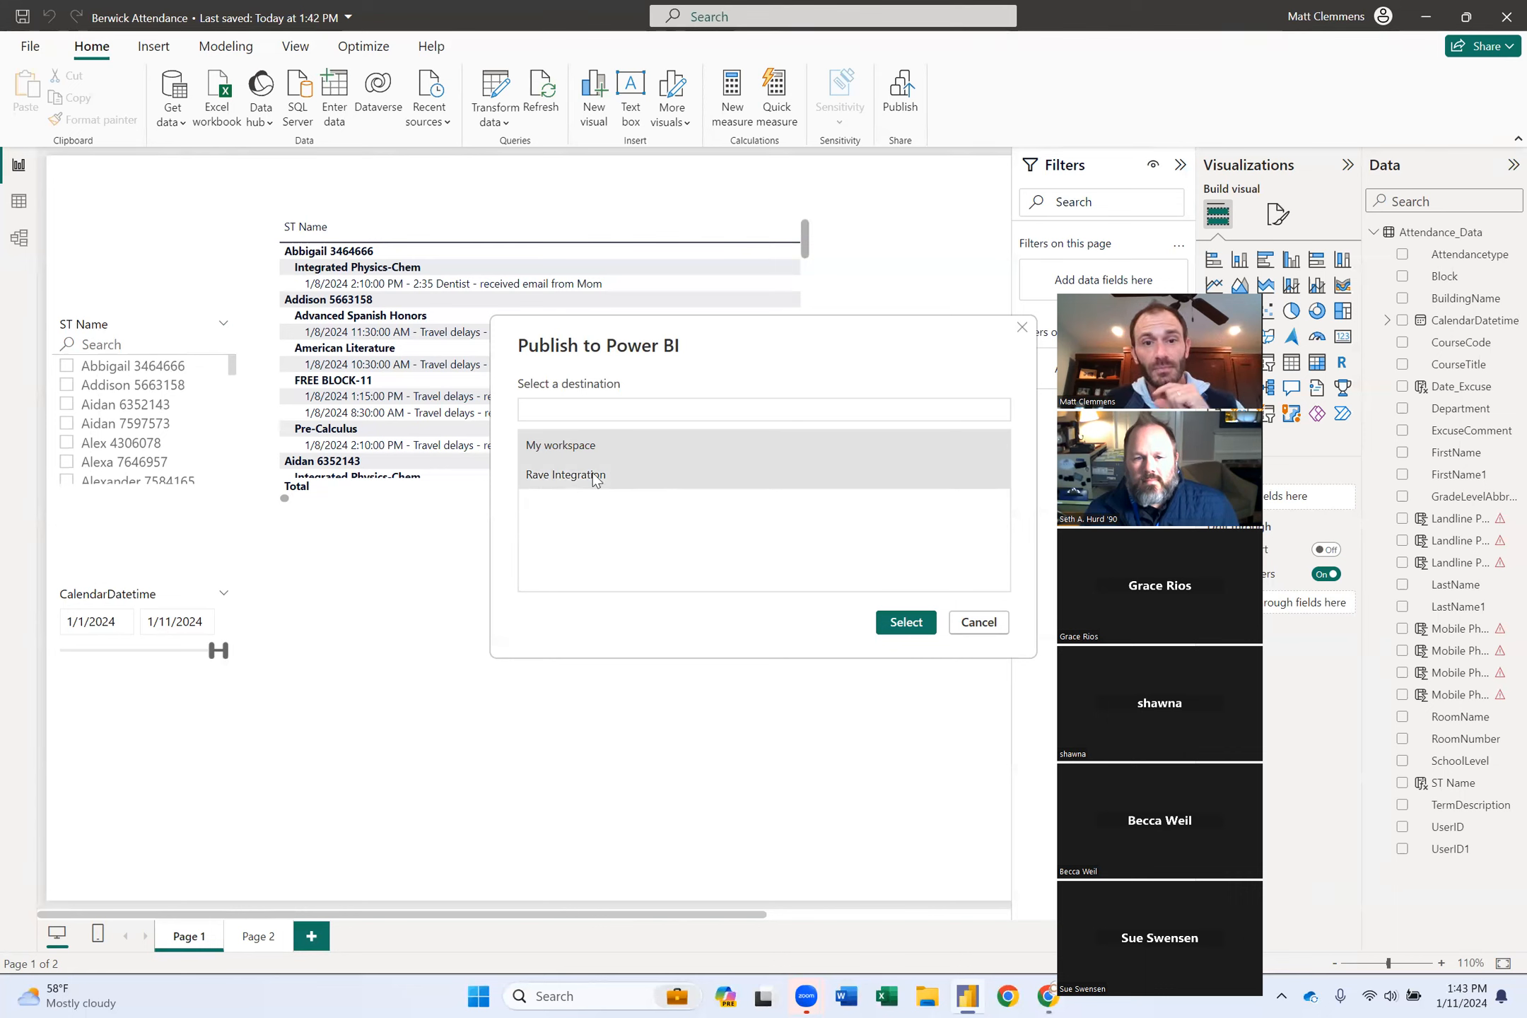
left_click(578, 478)
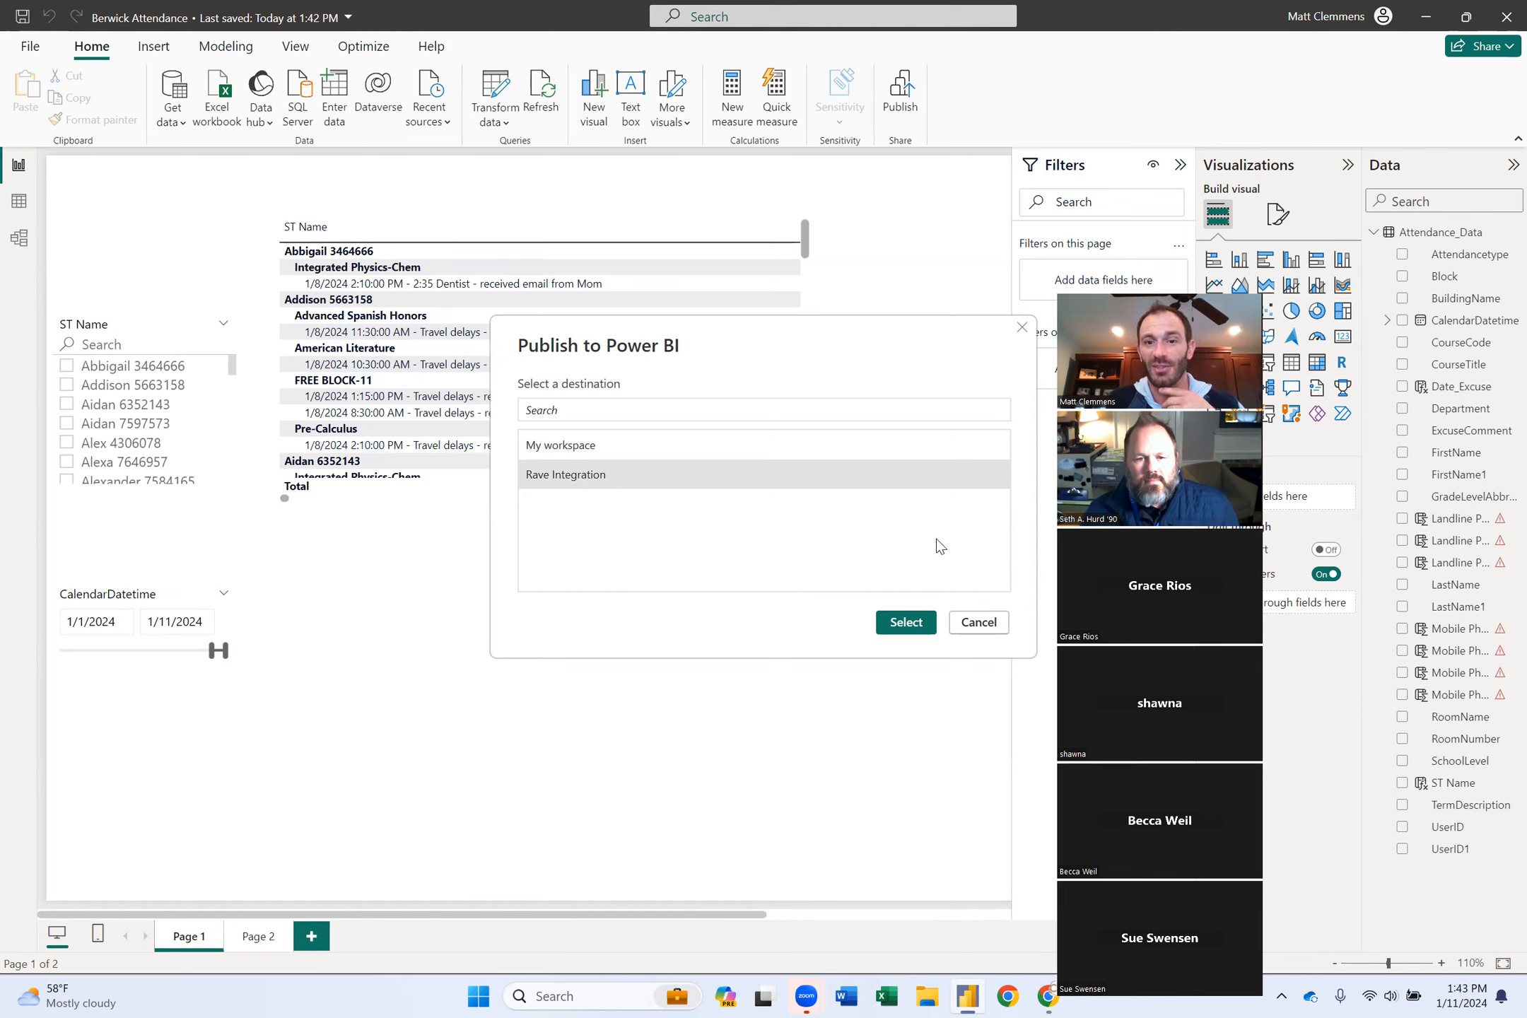
left_click(906, 622)
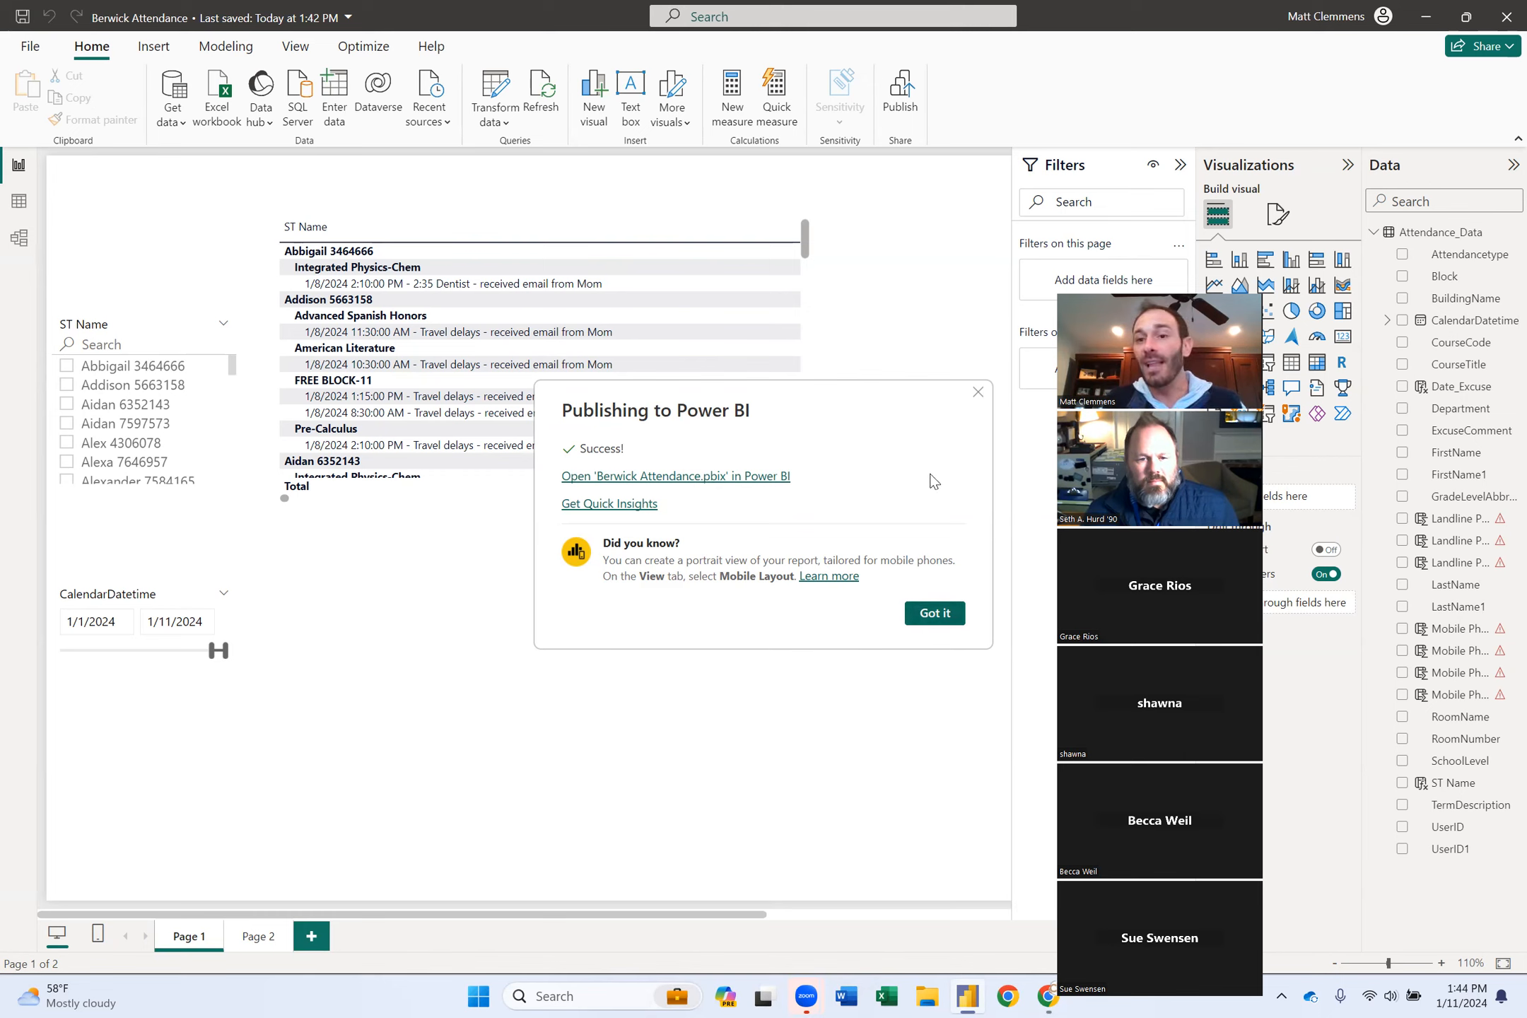
Close the 'Publishing to Power BI' success message with Got it.
left_click(940, 614)
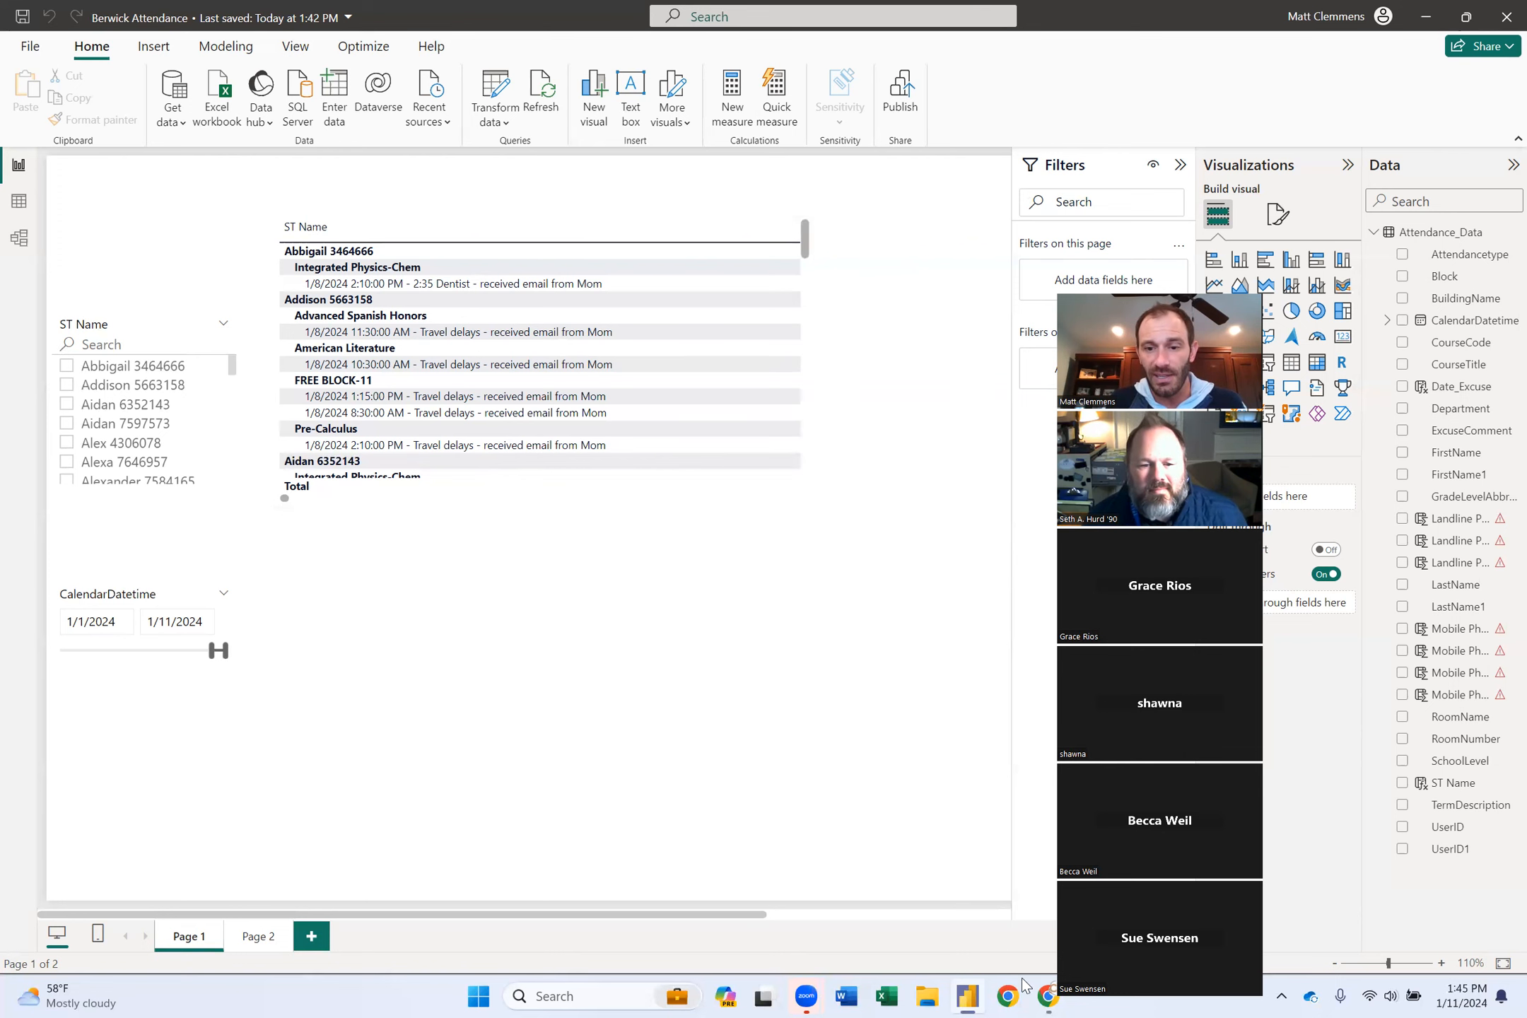
mouse_move(1049, 996)
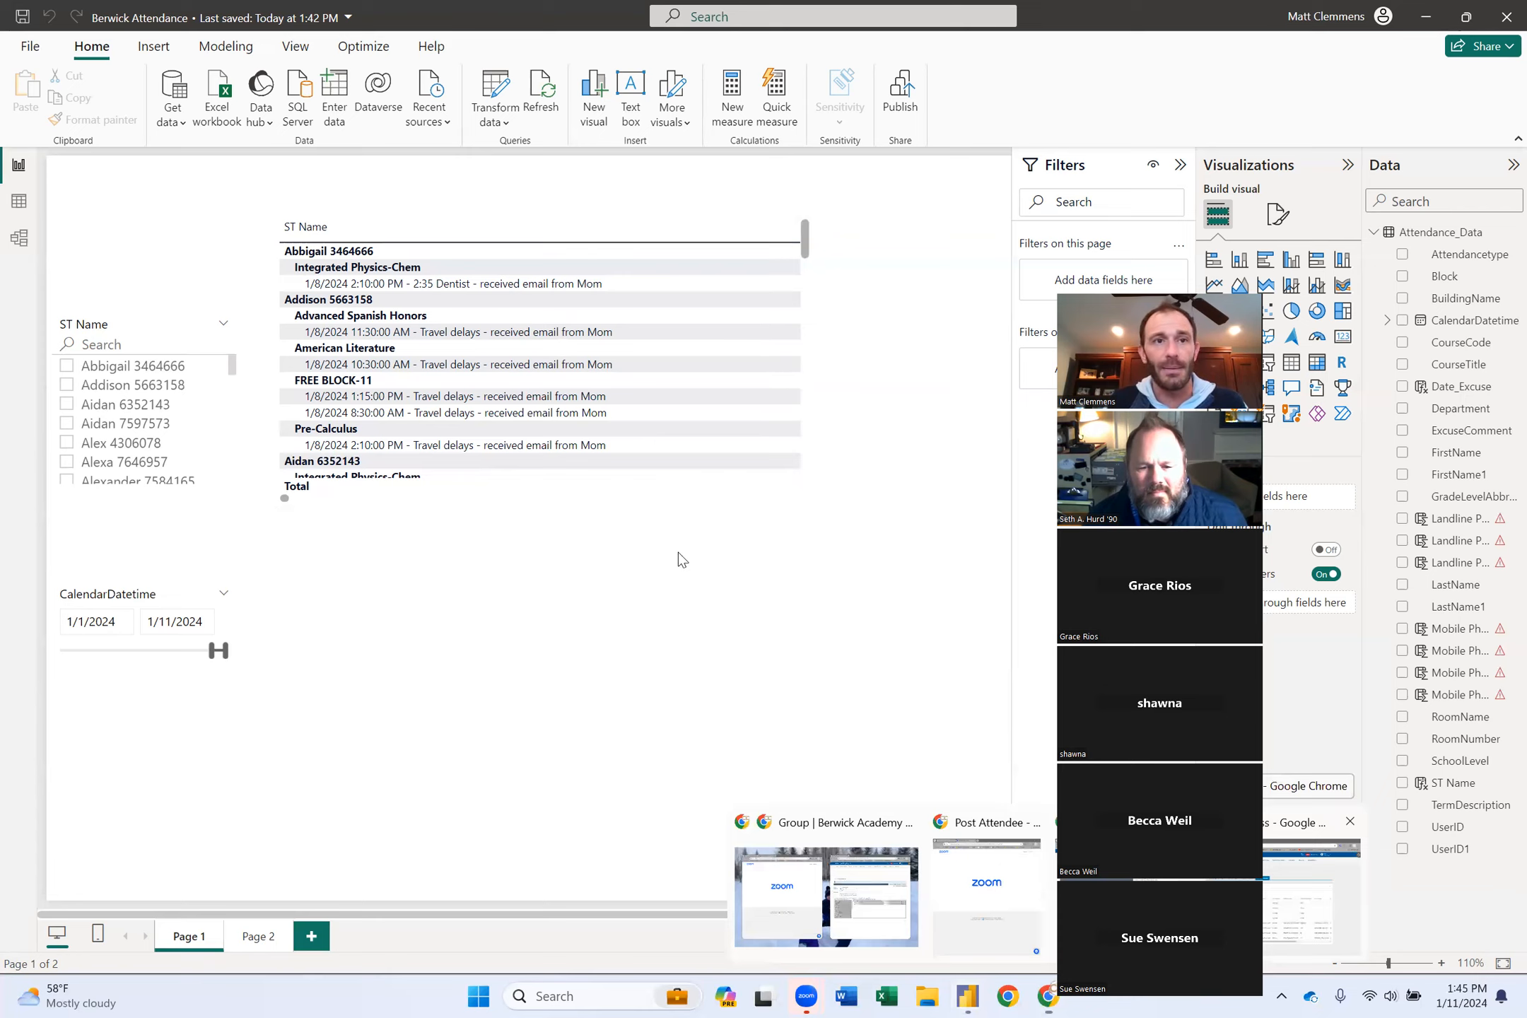
Open a new Chrome Incognito window and go to gmail.com.
left_click(1267, 897)
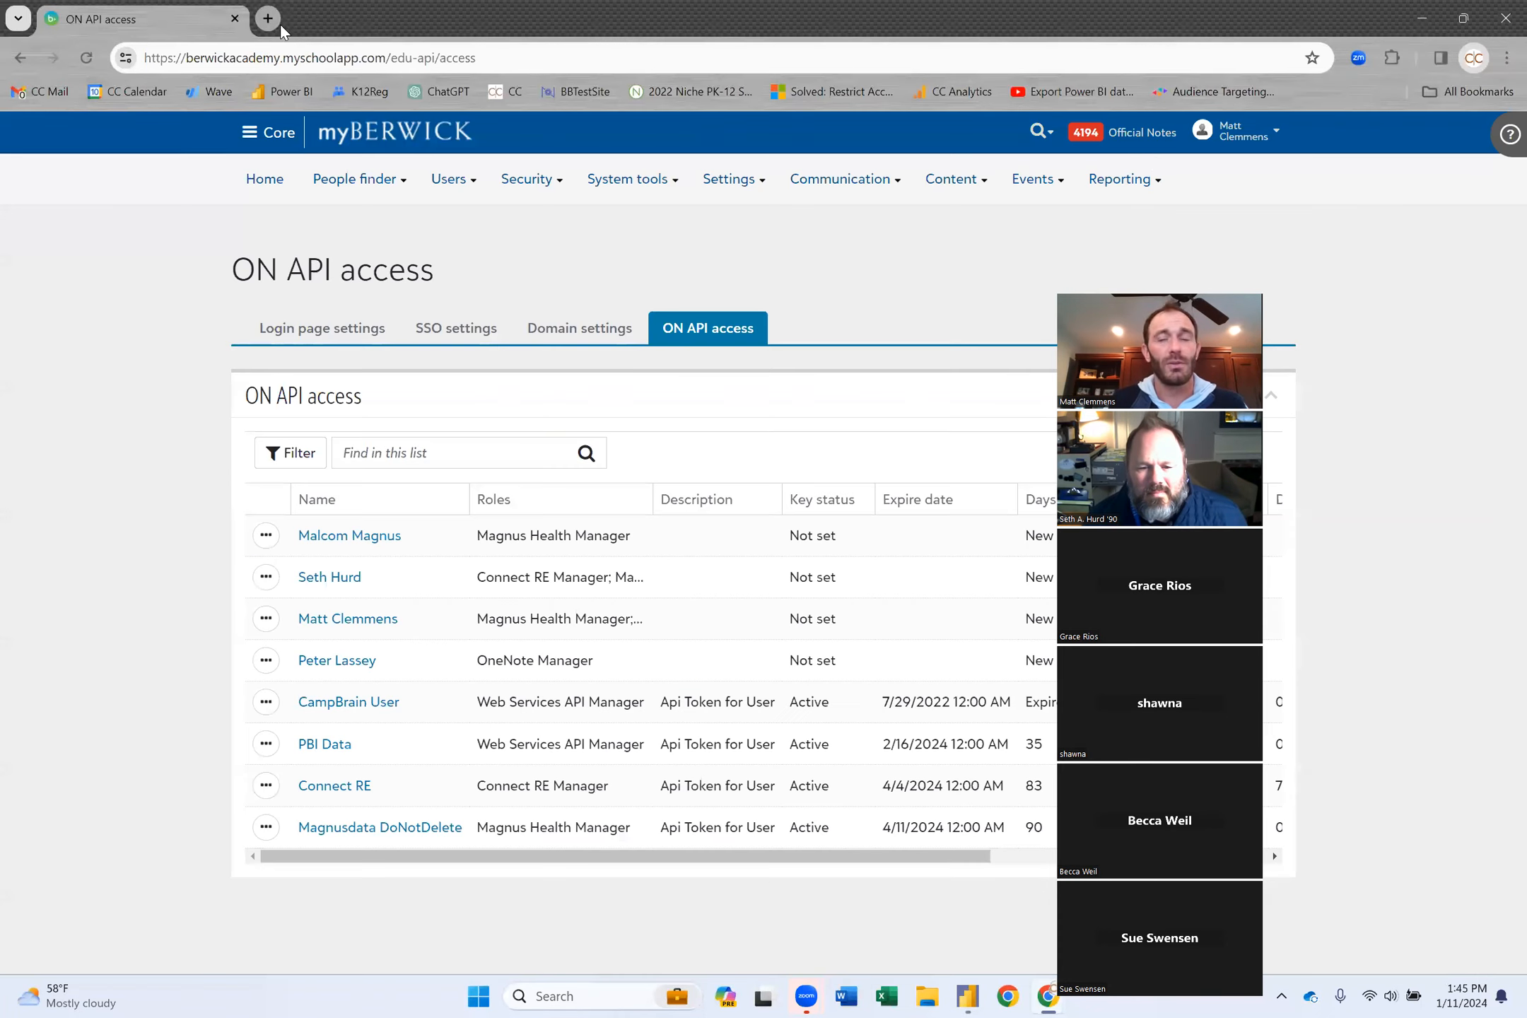
left_click(1505, 58)
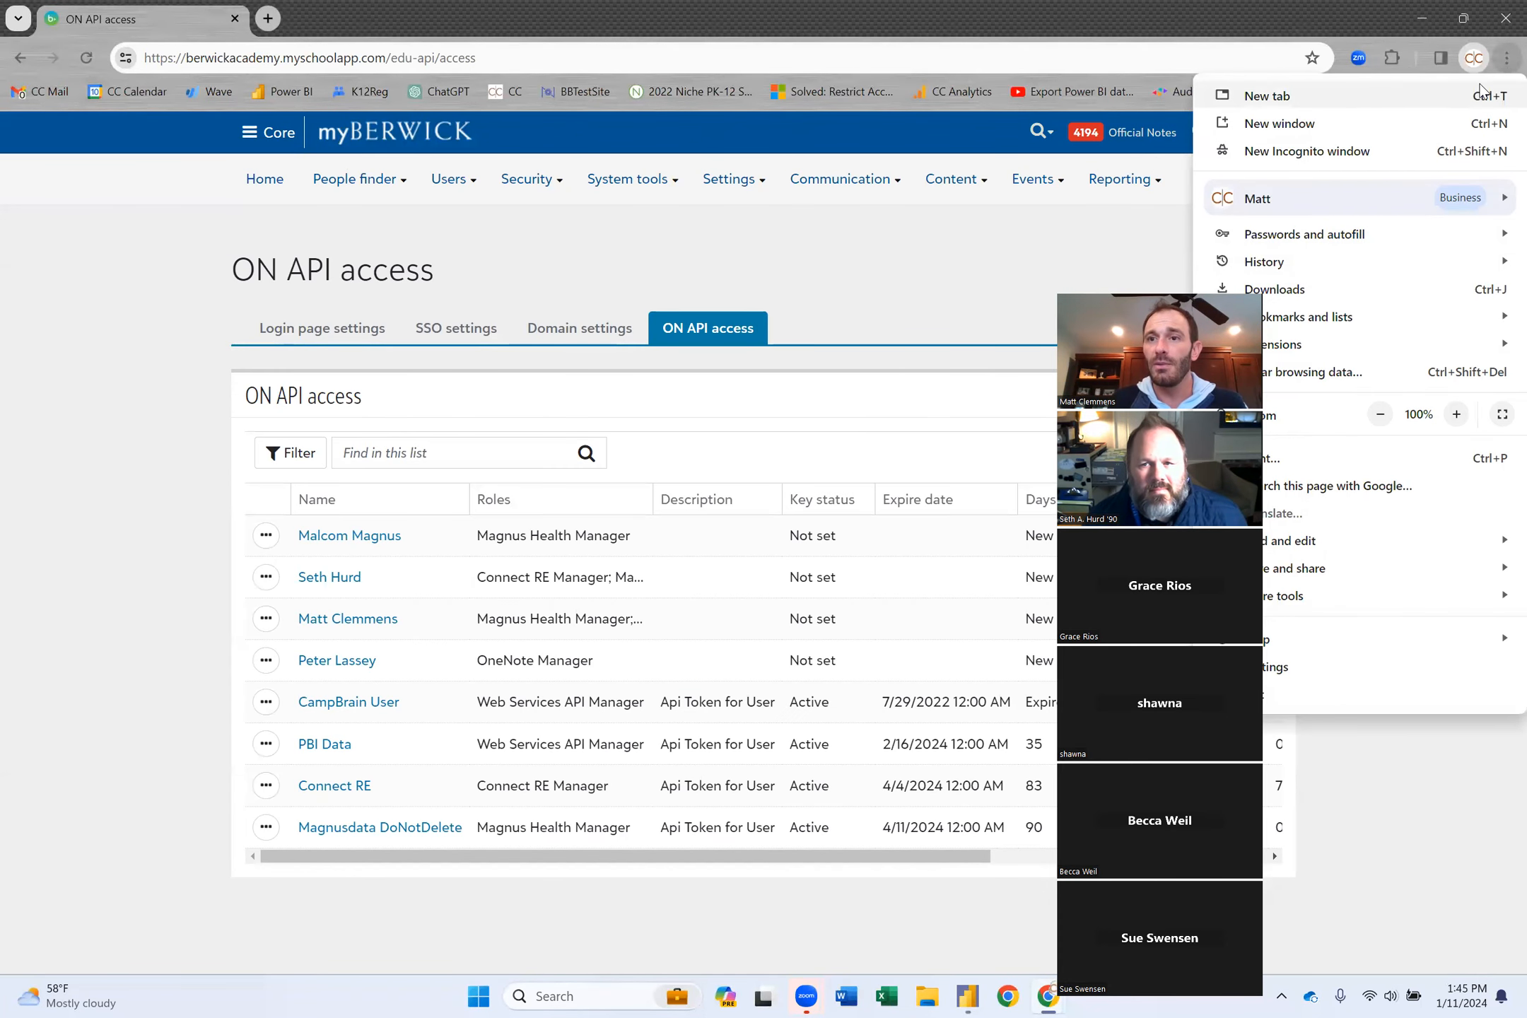
left_click(1481, 88)
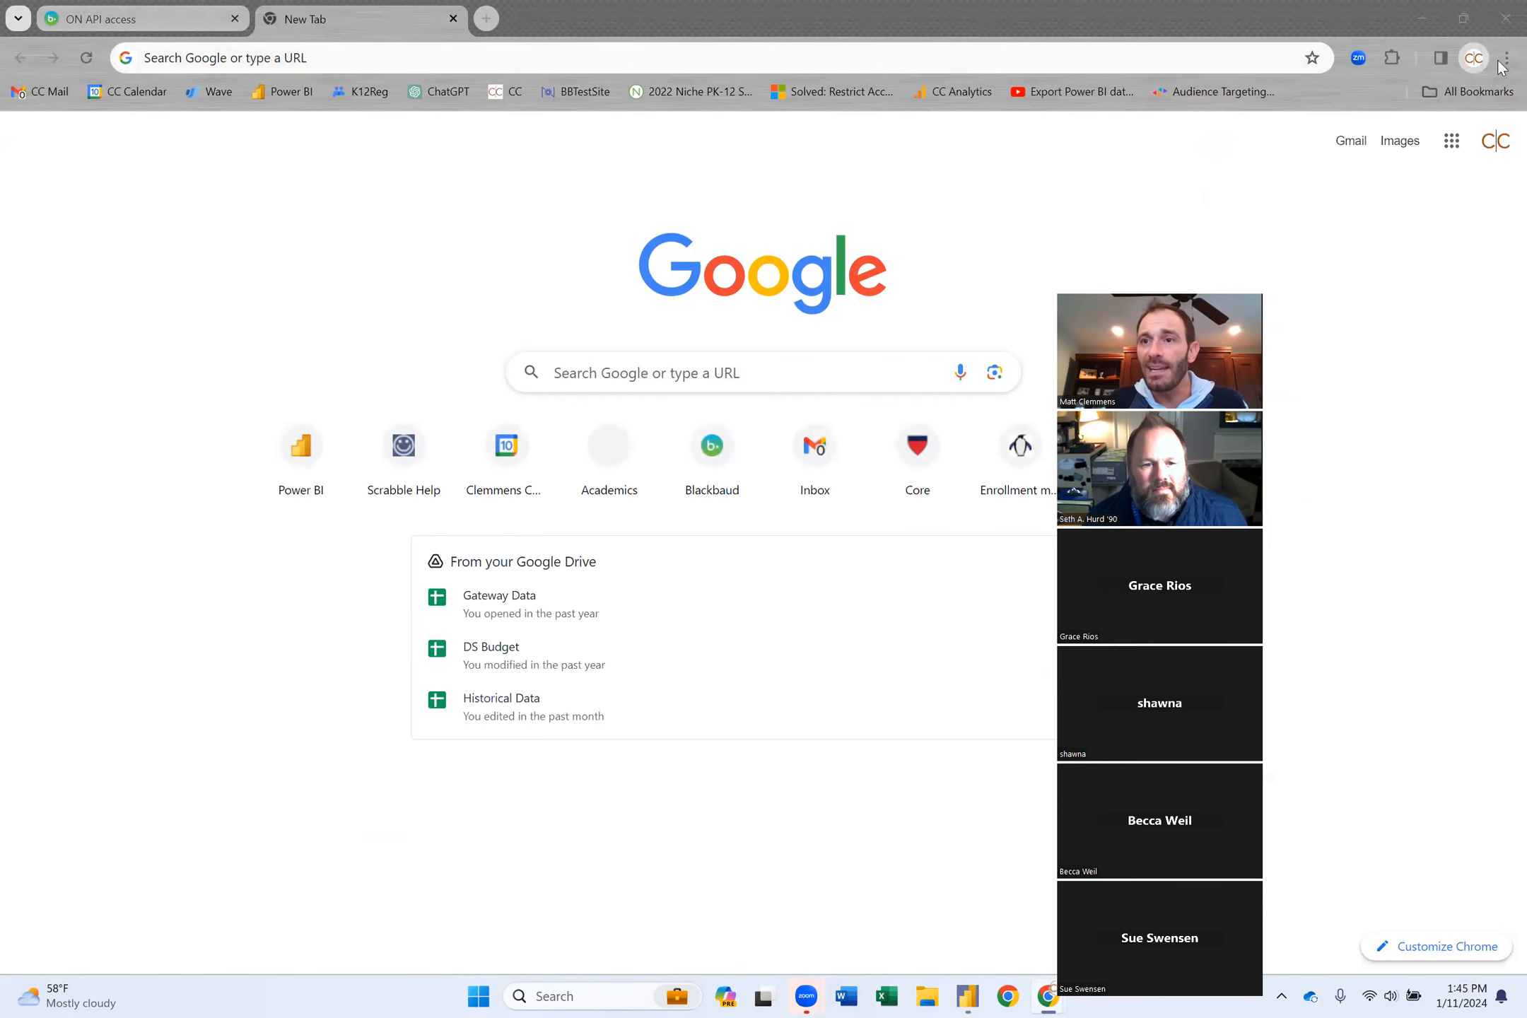
left_click(1506, 60)
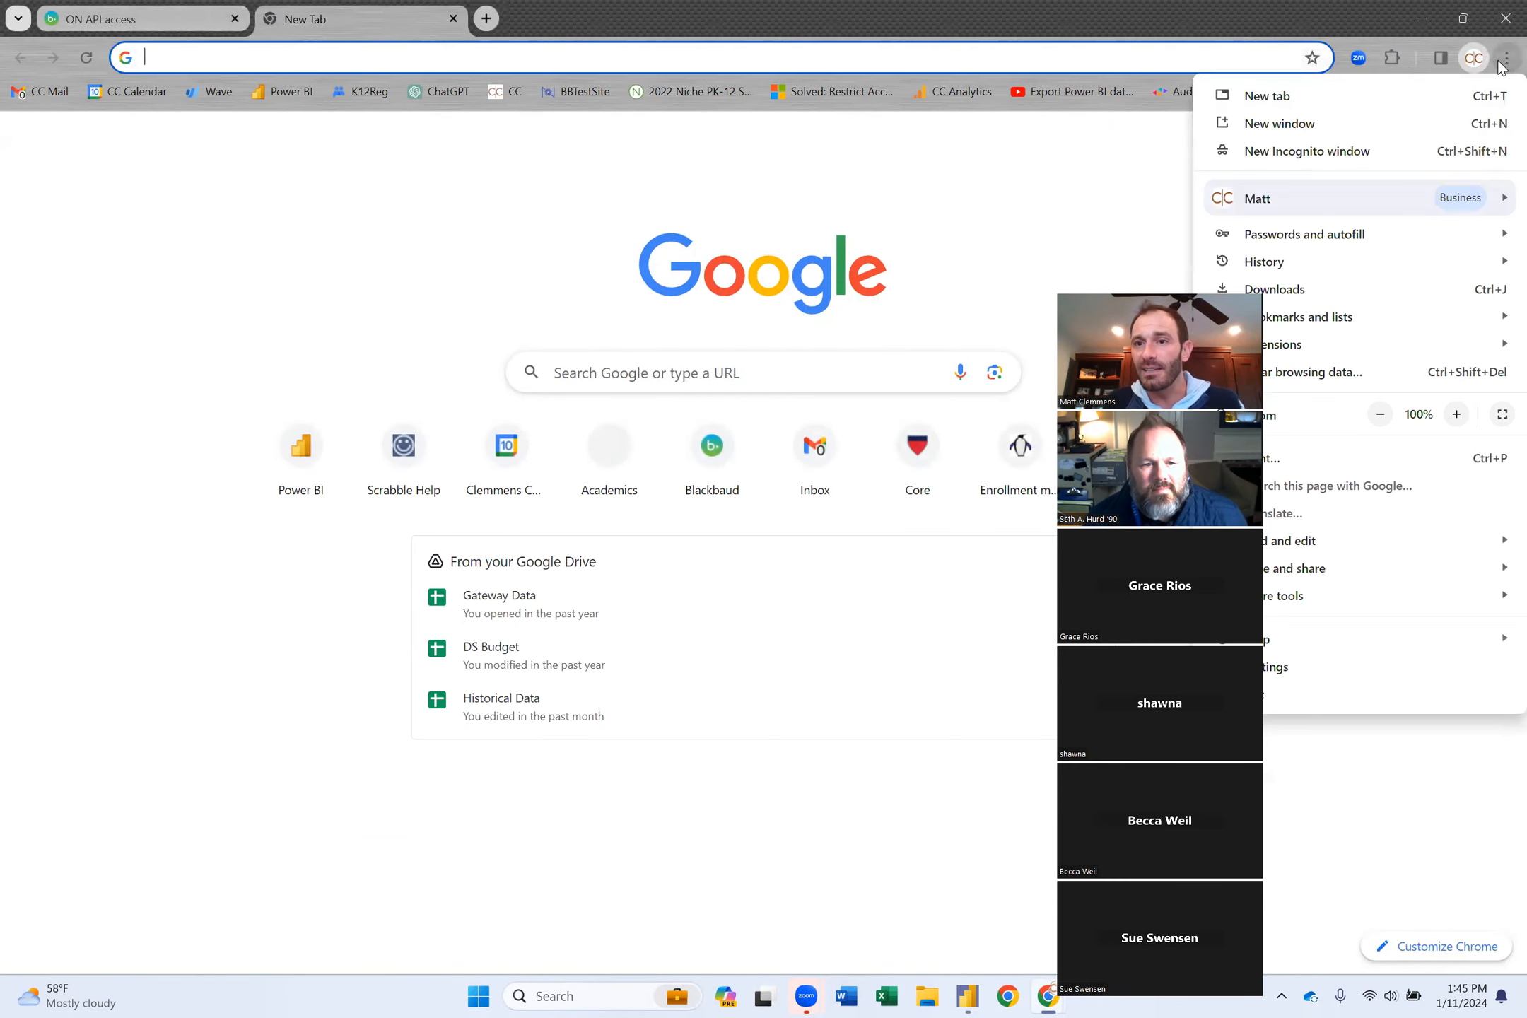
left_click(1290, 152)
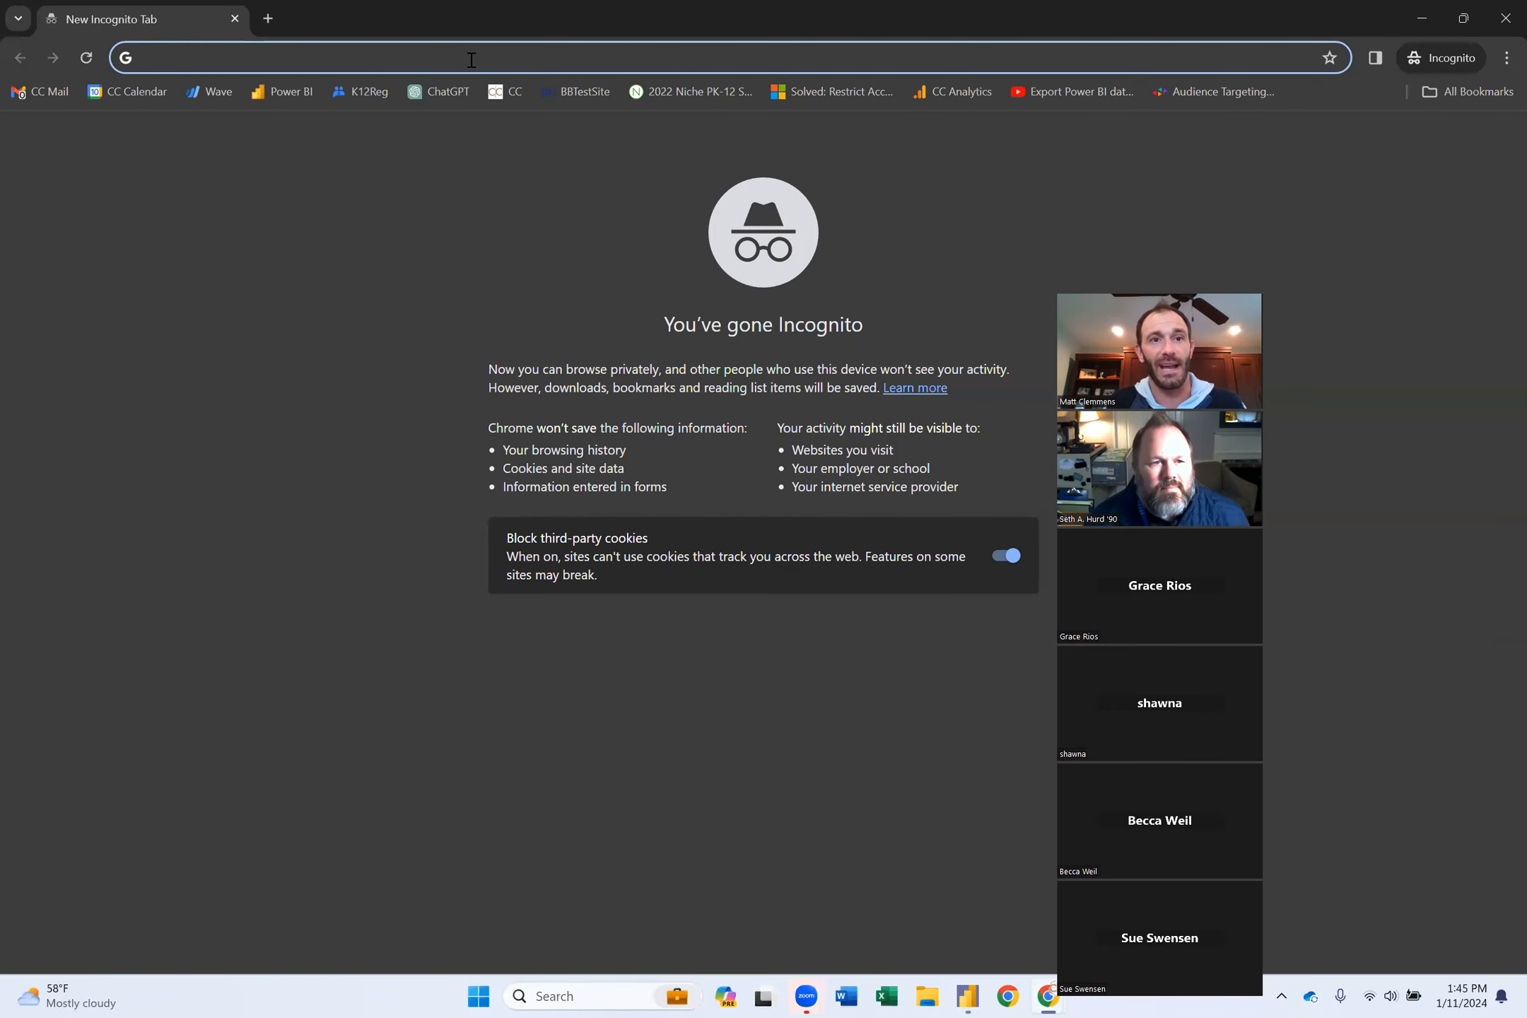
type("gmail.com")
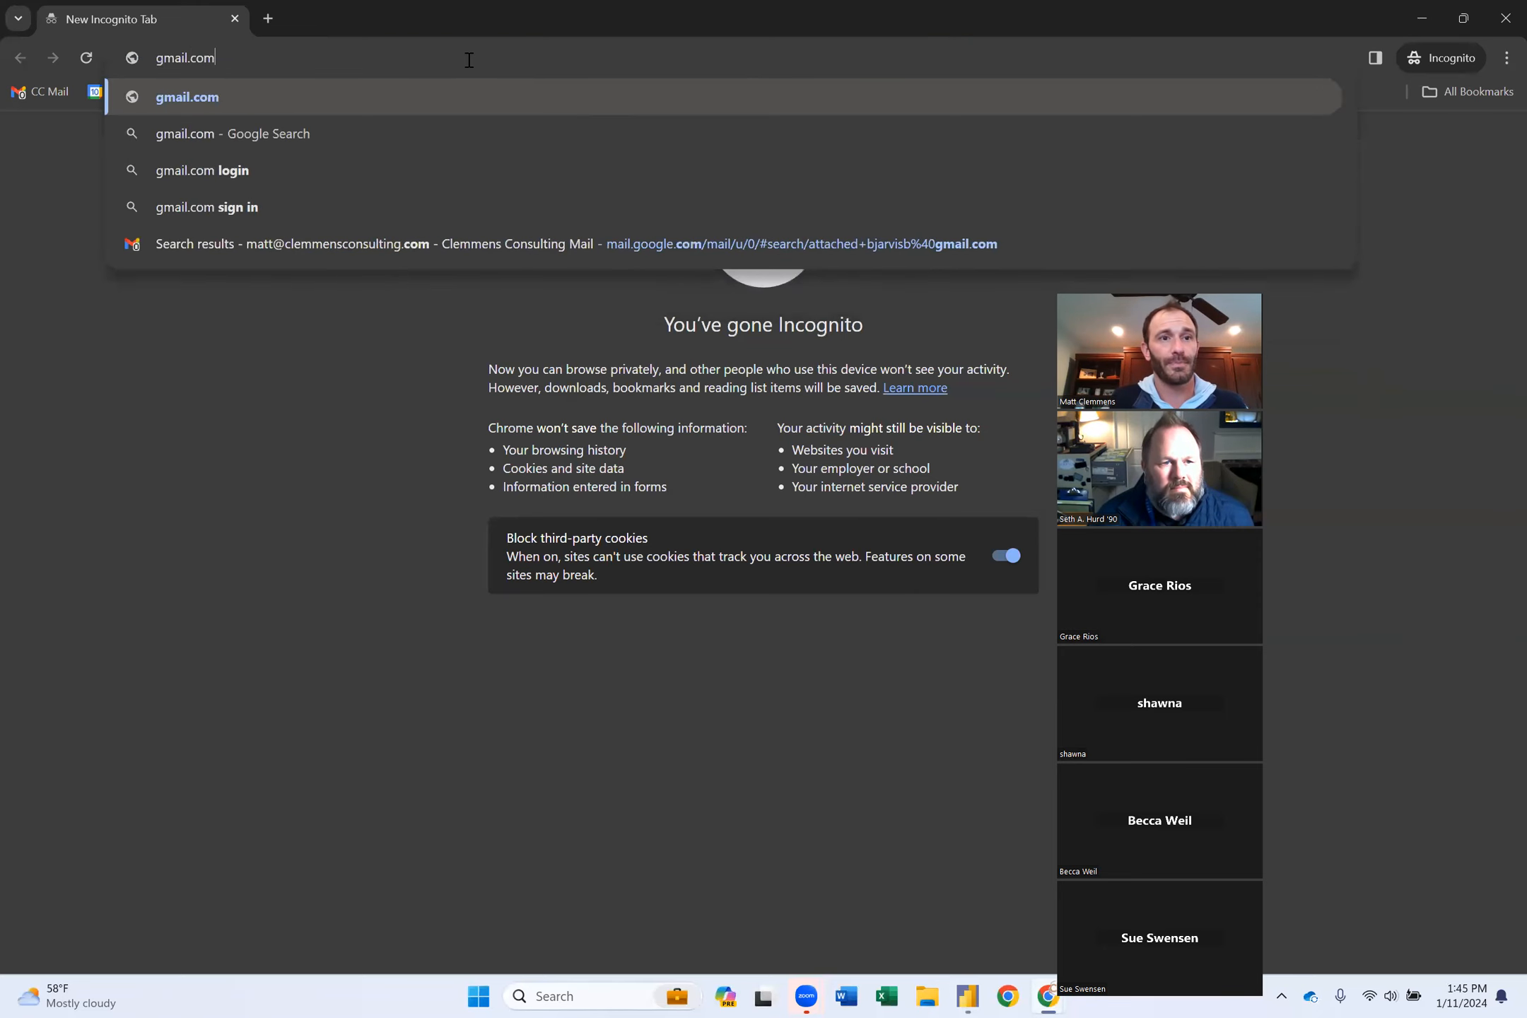
key("Return")
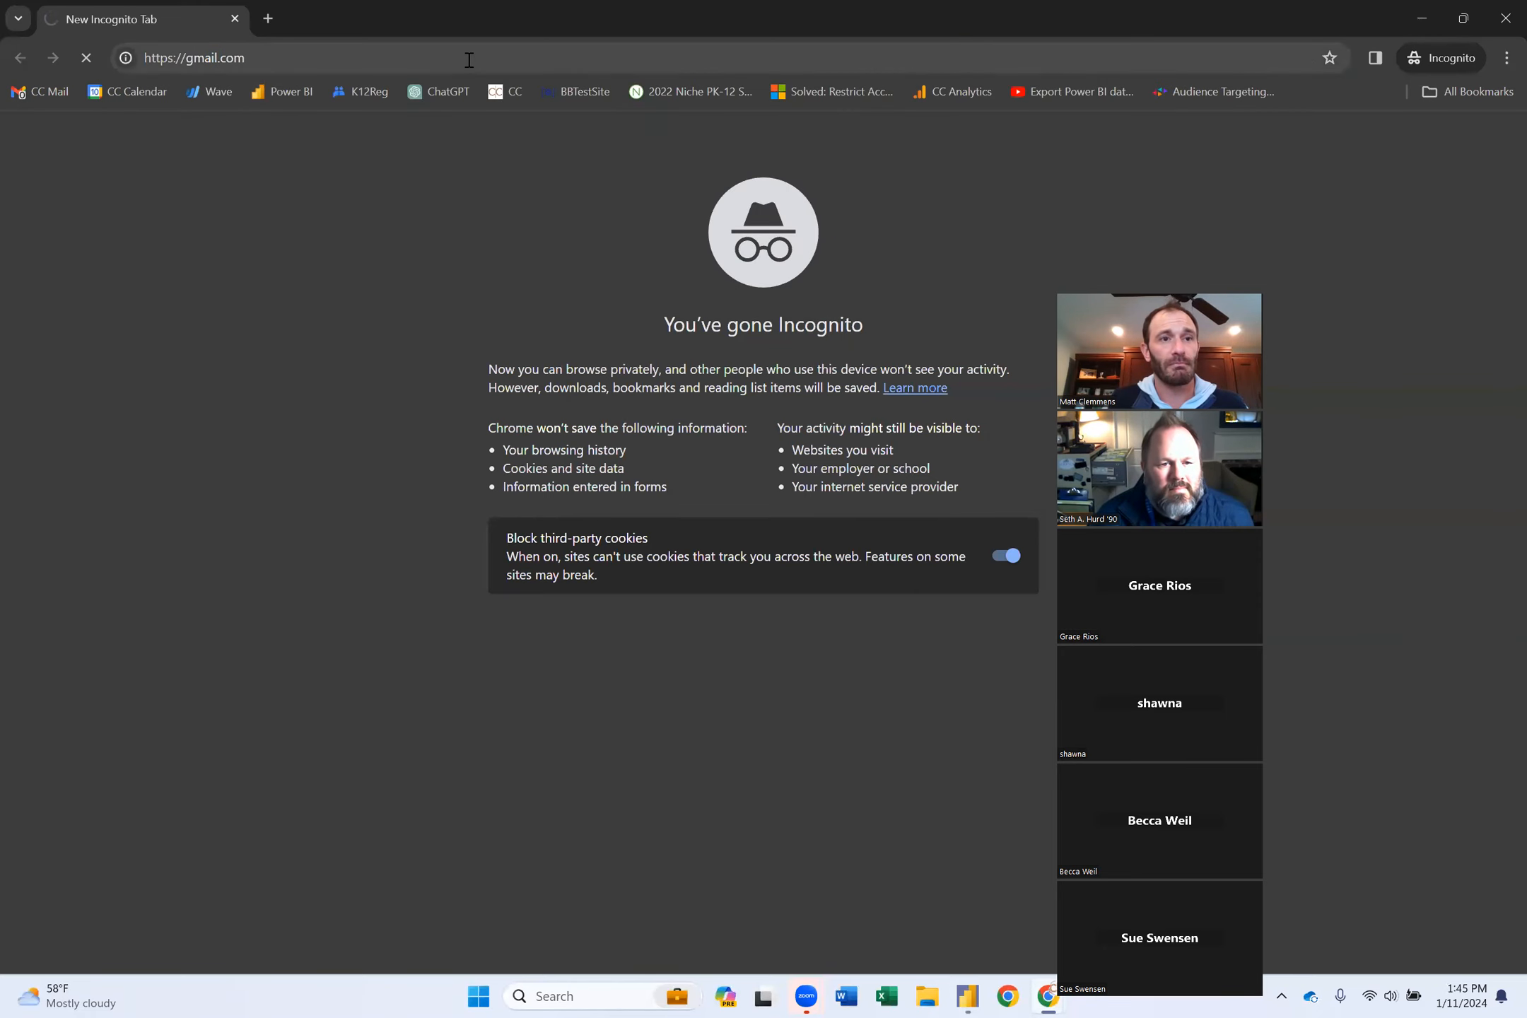
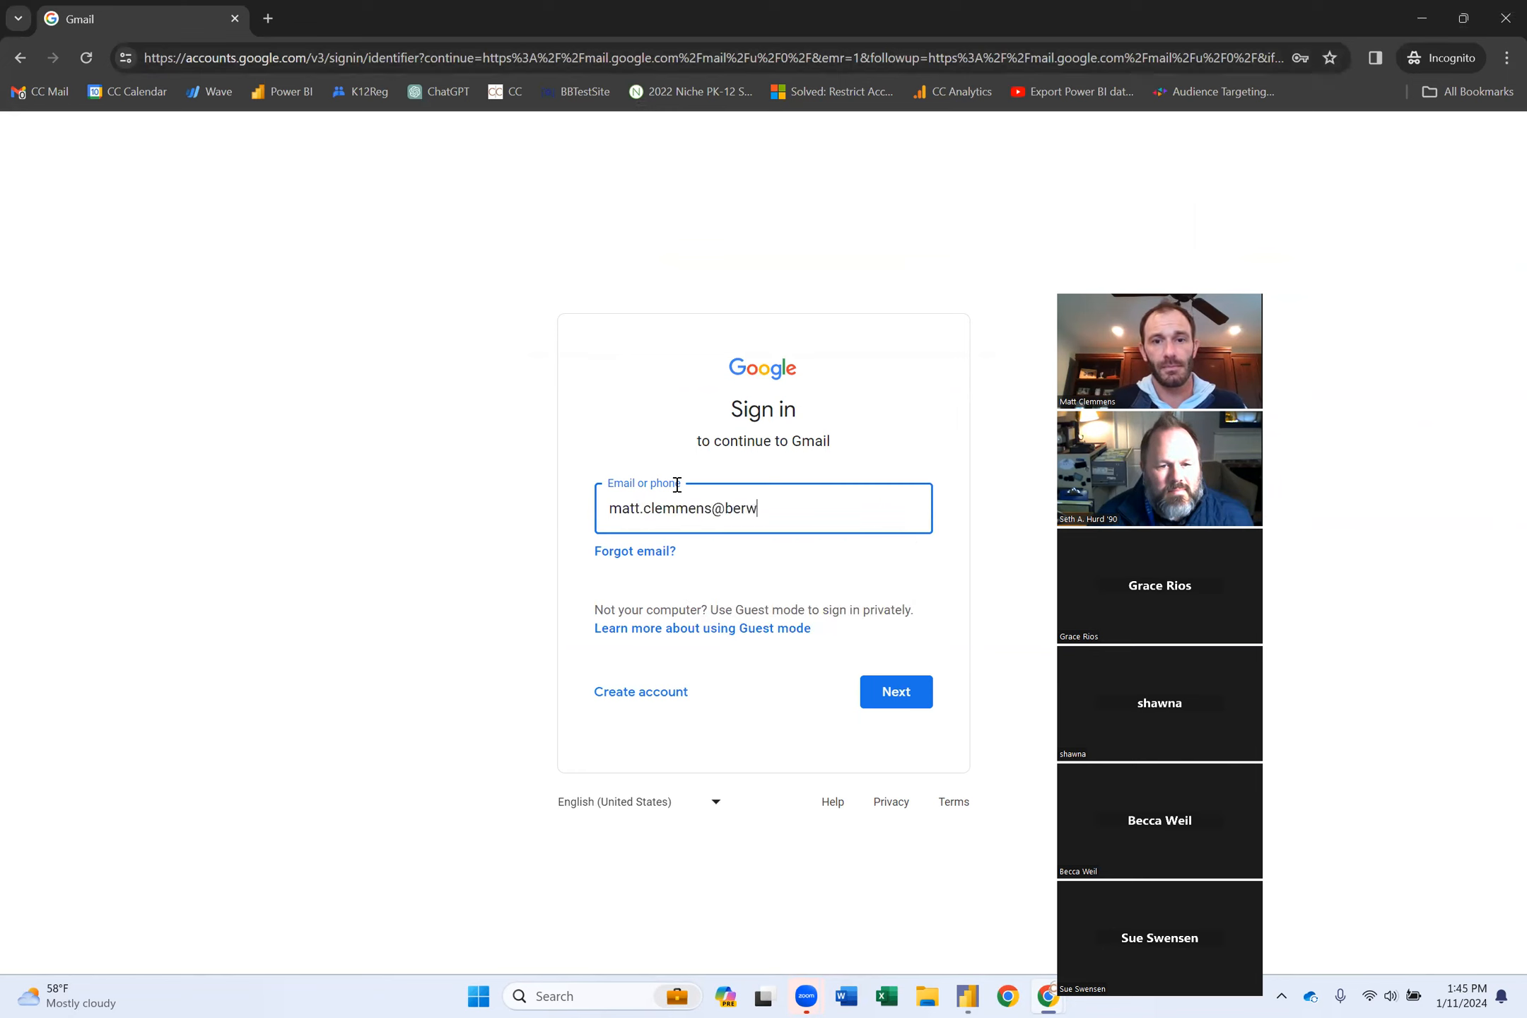
Sign in to Gmail with the school e-mail address, corrected to .org, and its password.
key("Return")
key("BackSpace")
key("BackSpace")
key("BackSpace")
type("org")
key("Return")
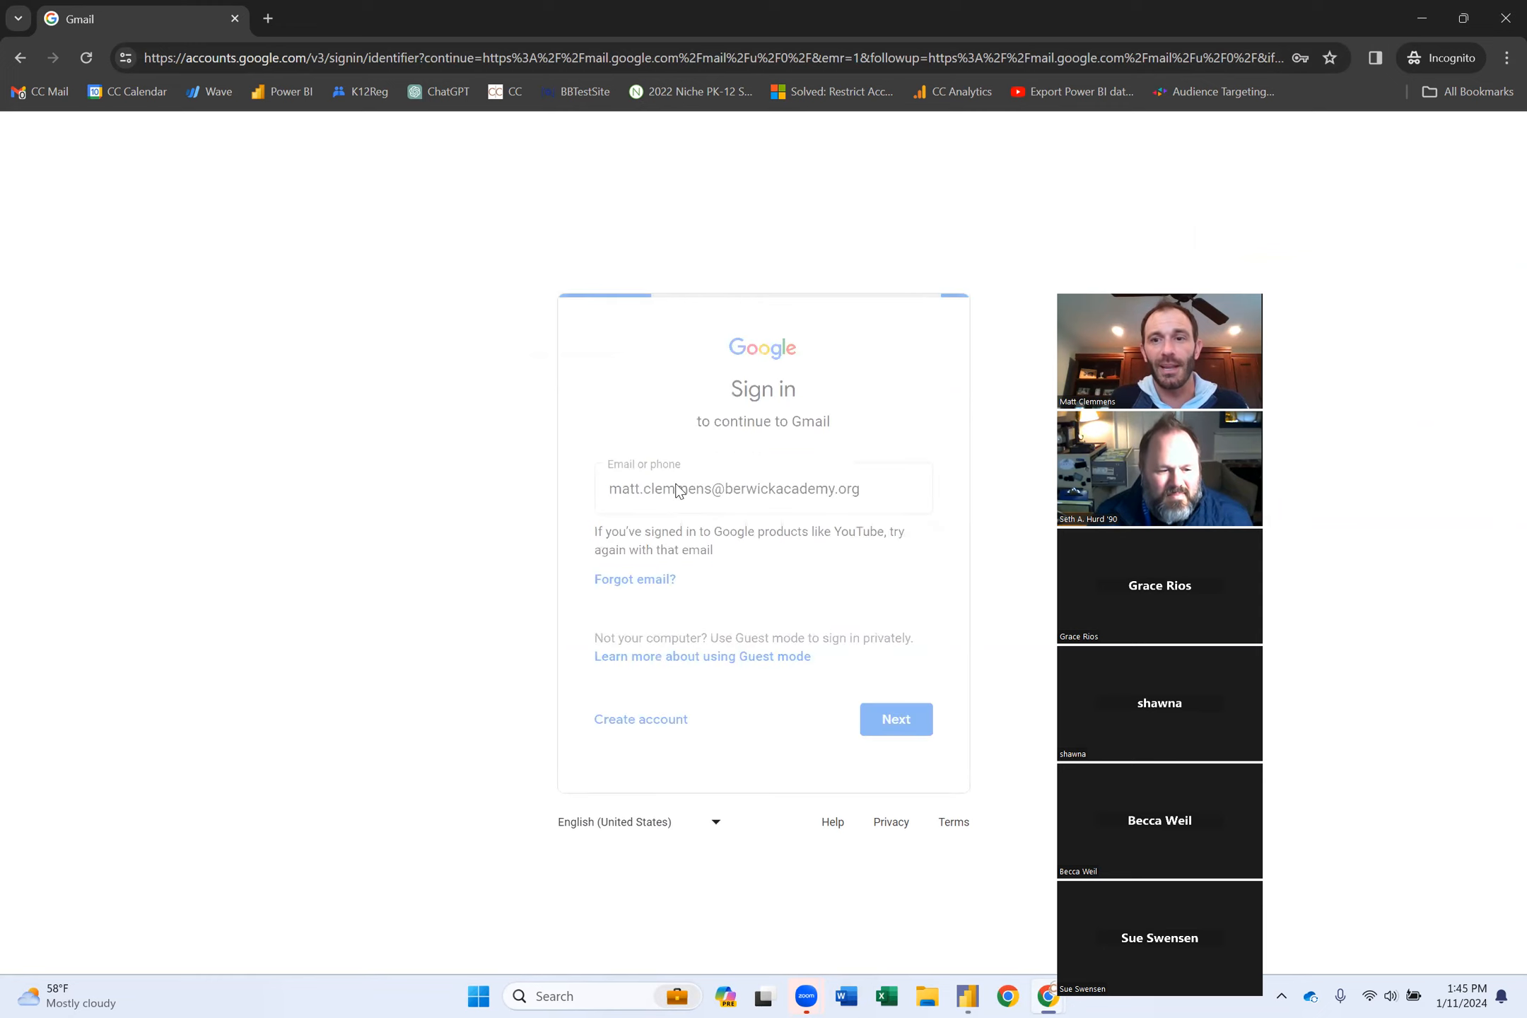
type("•••••••••••")
key("Return")
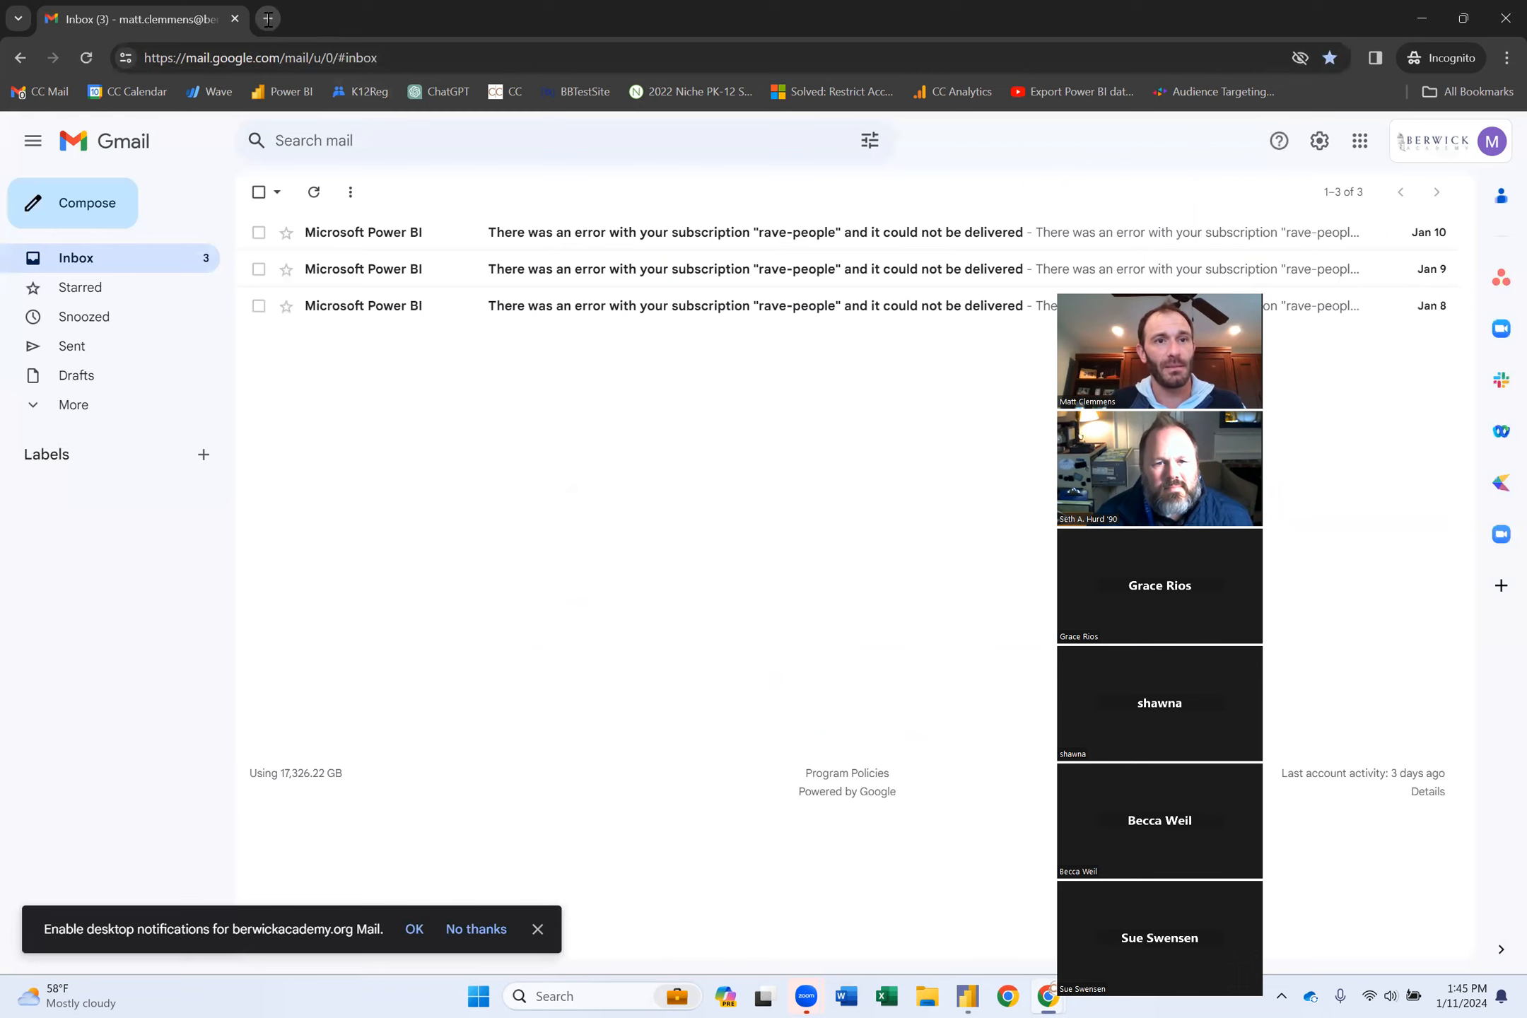
right_click(285, 90)
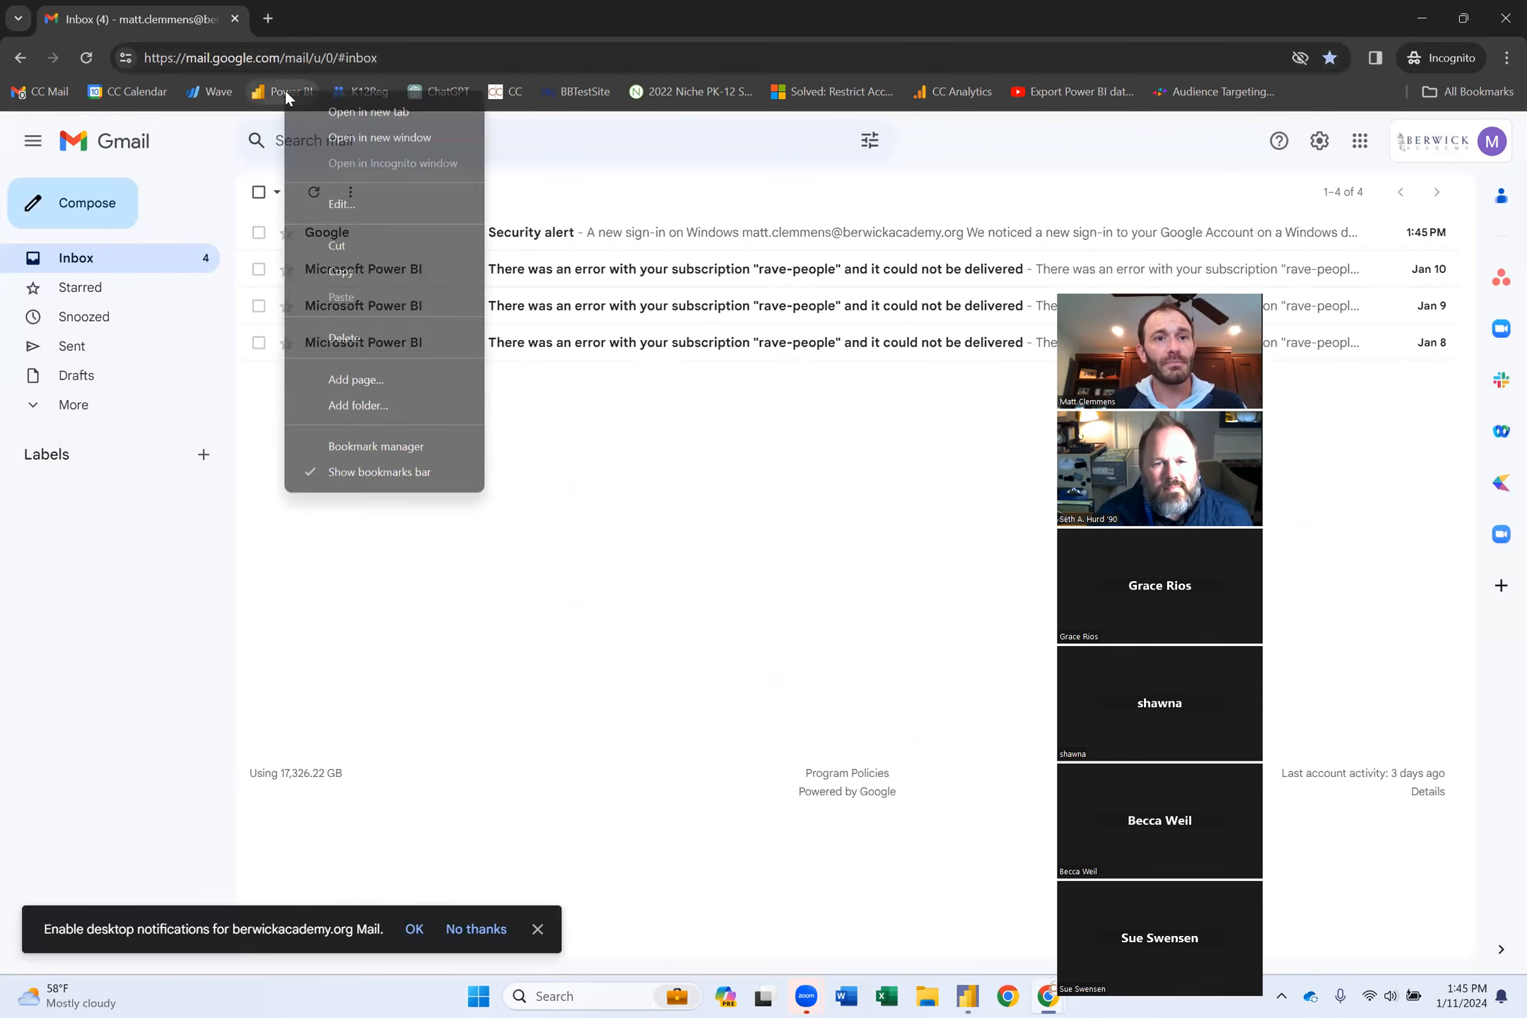
Open Power BI in a new tab, sign in with the school work e-mail, and stay signed in.
left_click(364, 112)
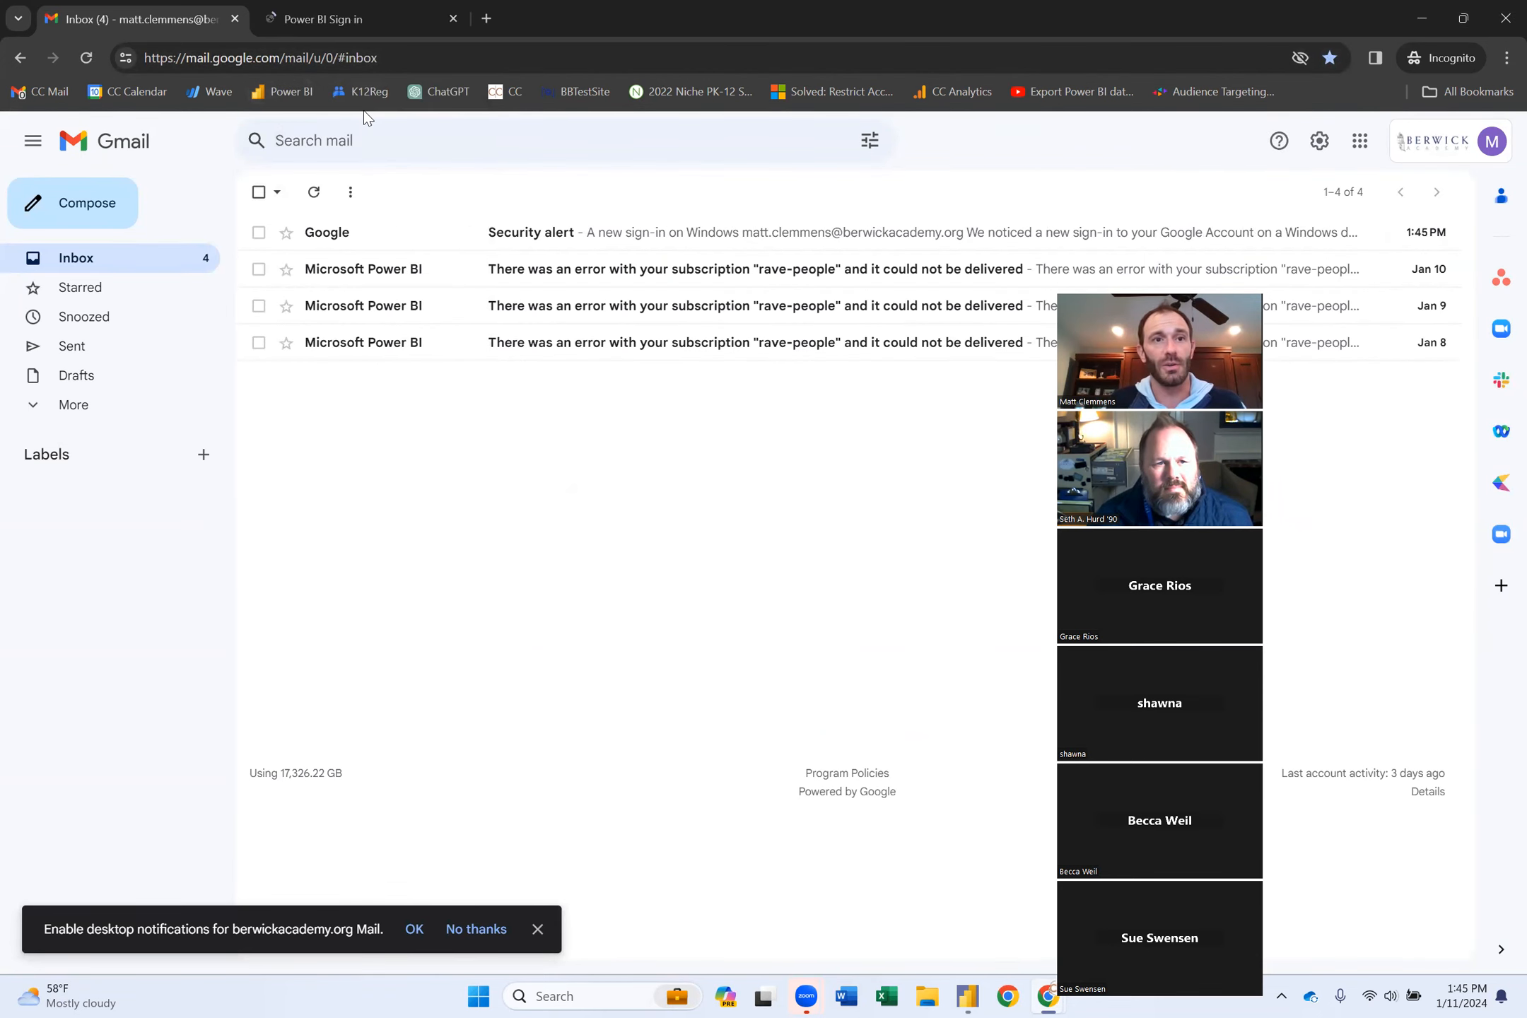
left_click(433, 32)
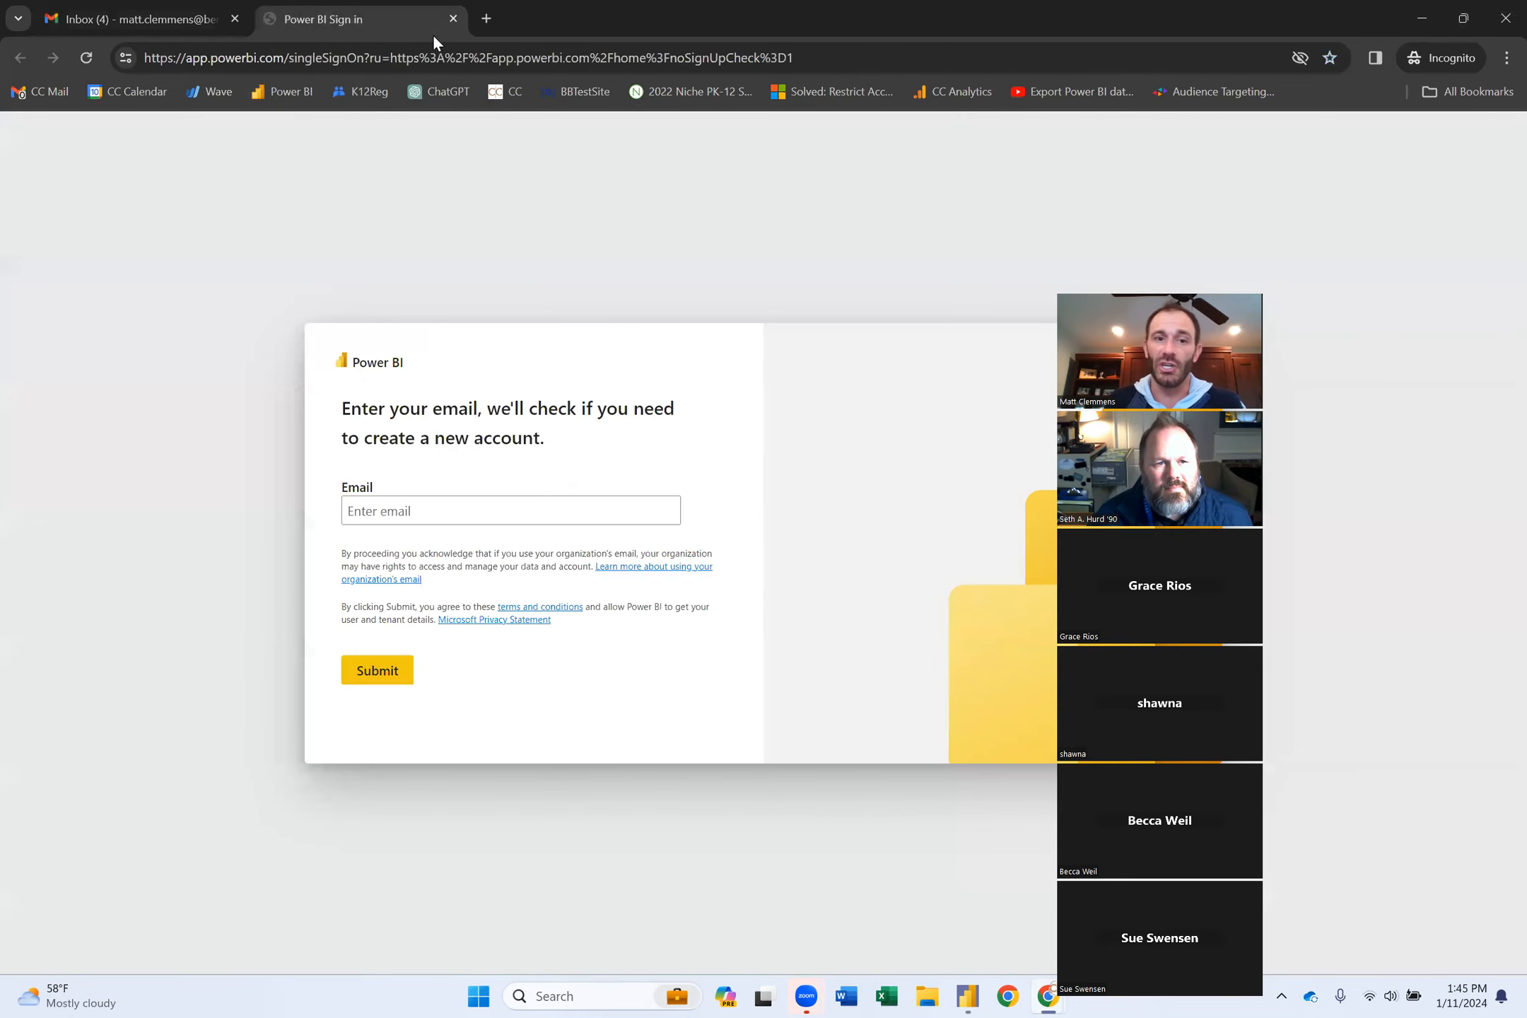
left_click(477, 510)
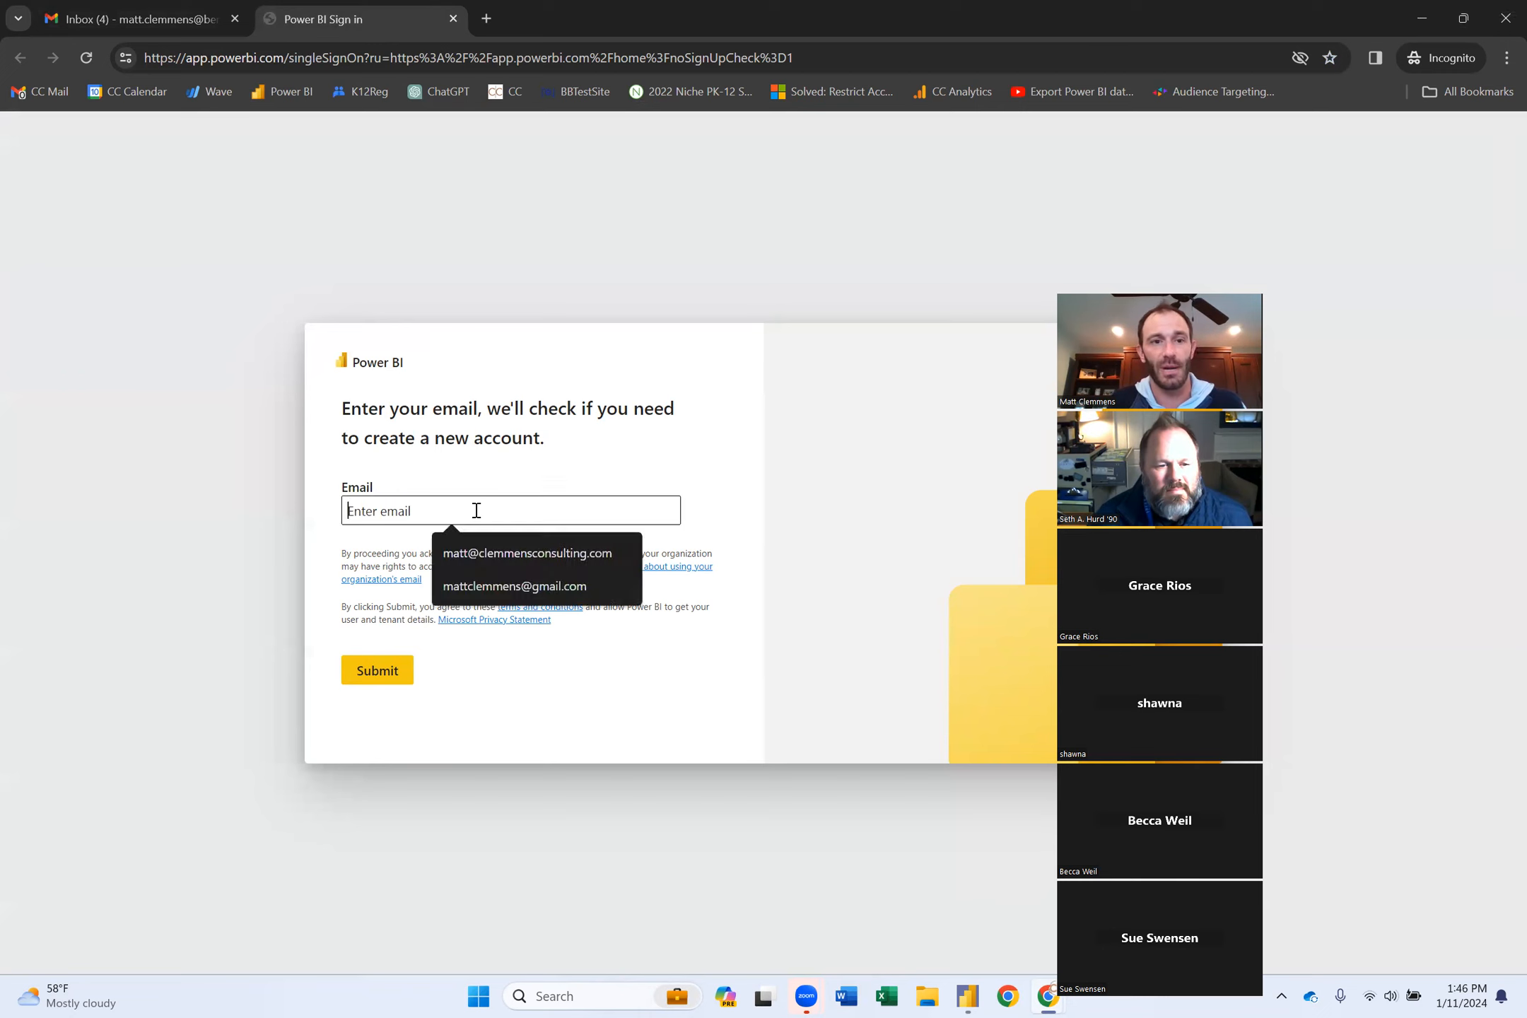
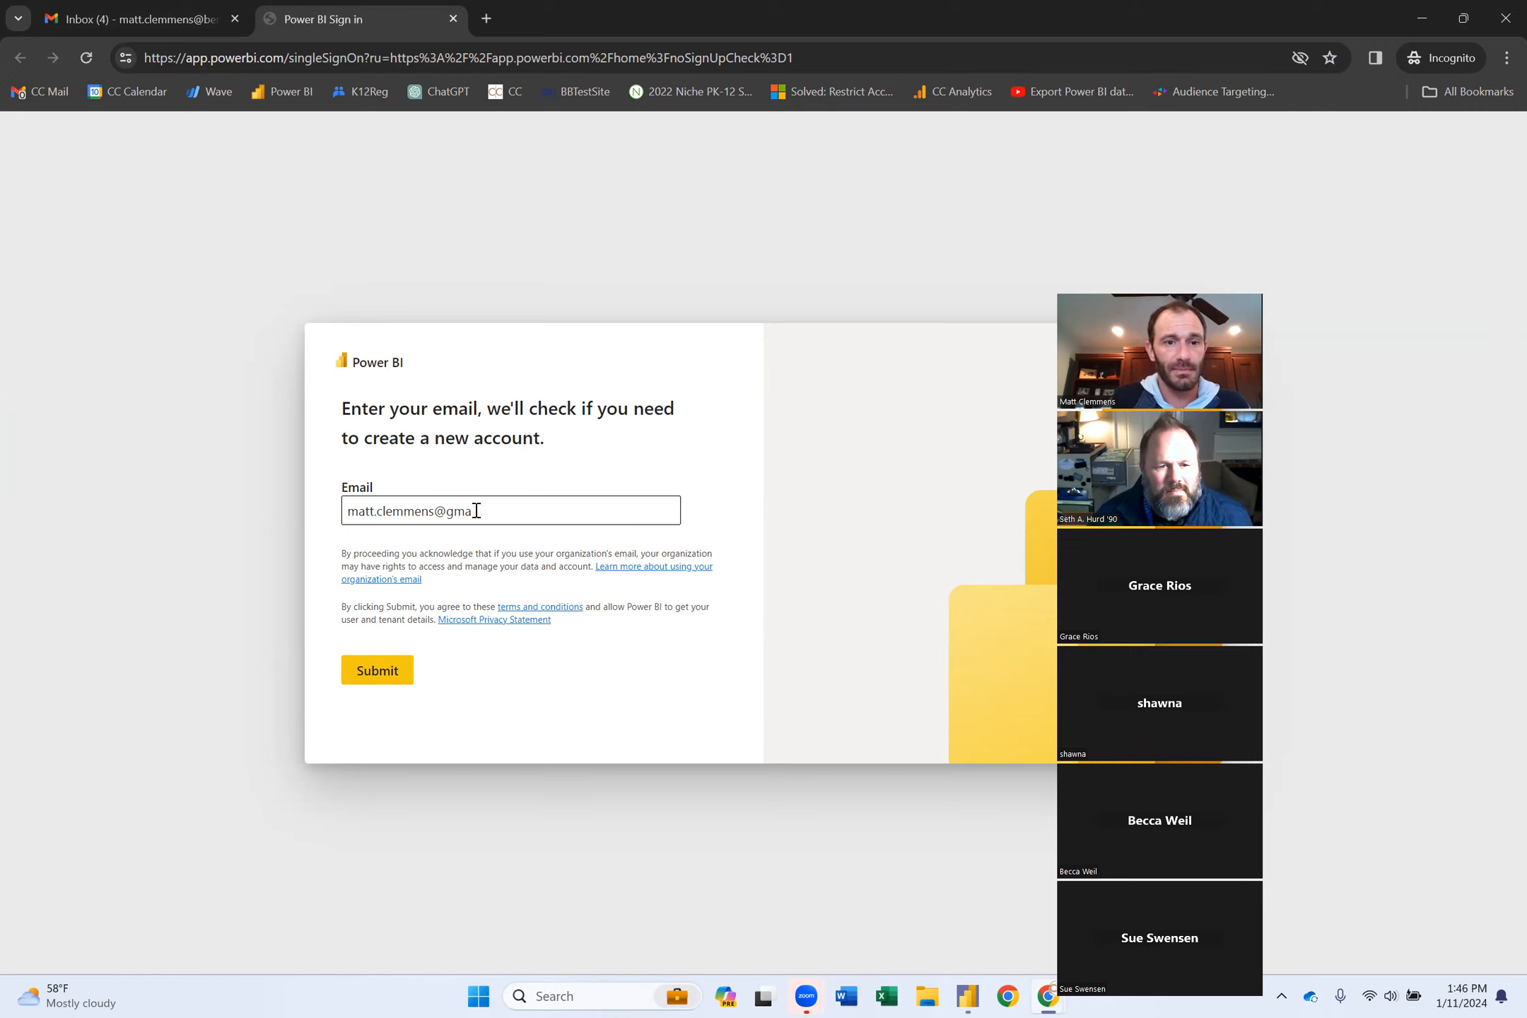
key("Return")
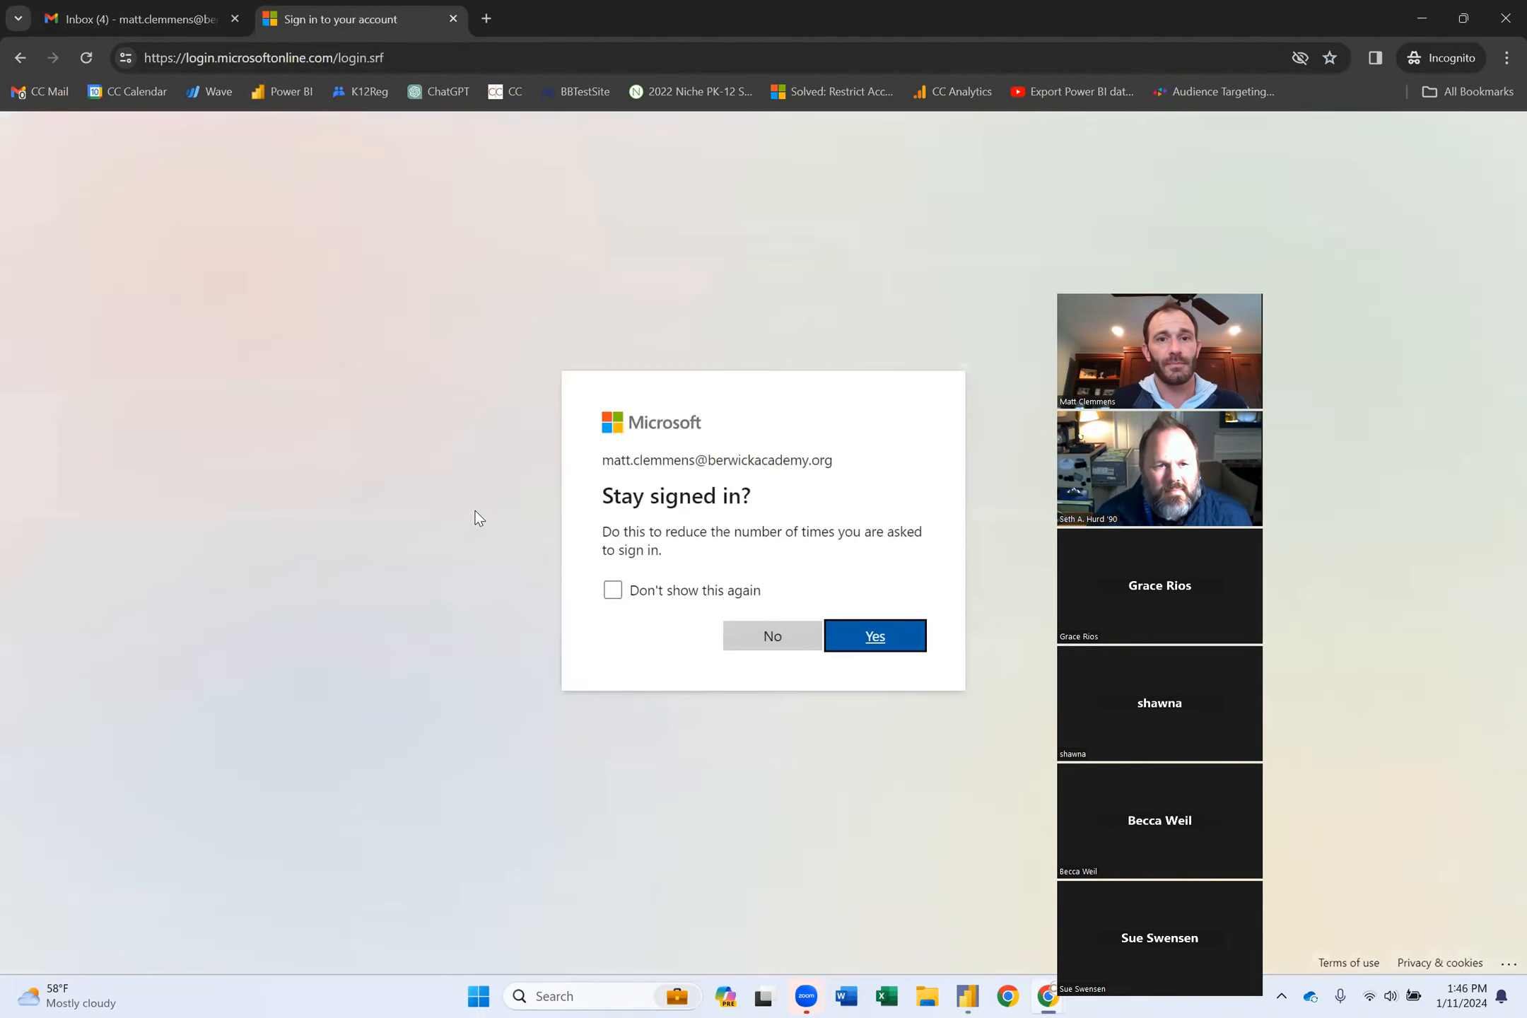
left_click(880, 640)
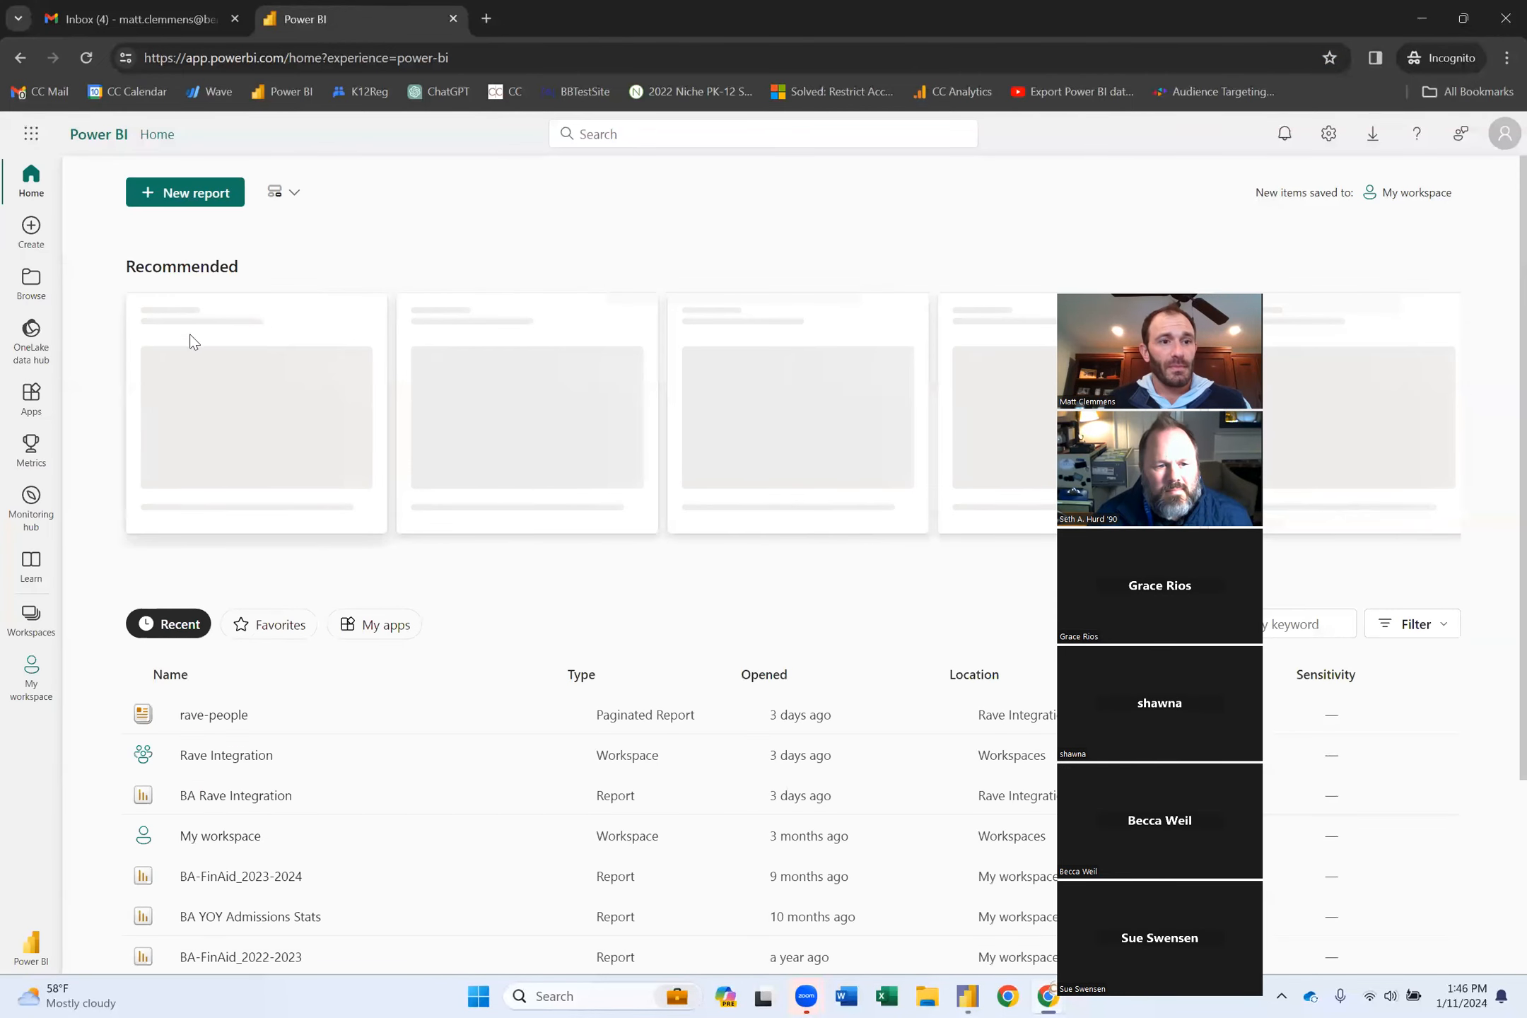
Go to Workspaces > Rave Integration and open the Berwick Attendance report.
left_click(31, 614)
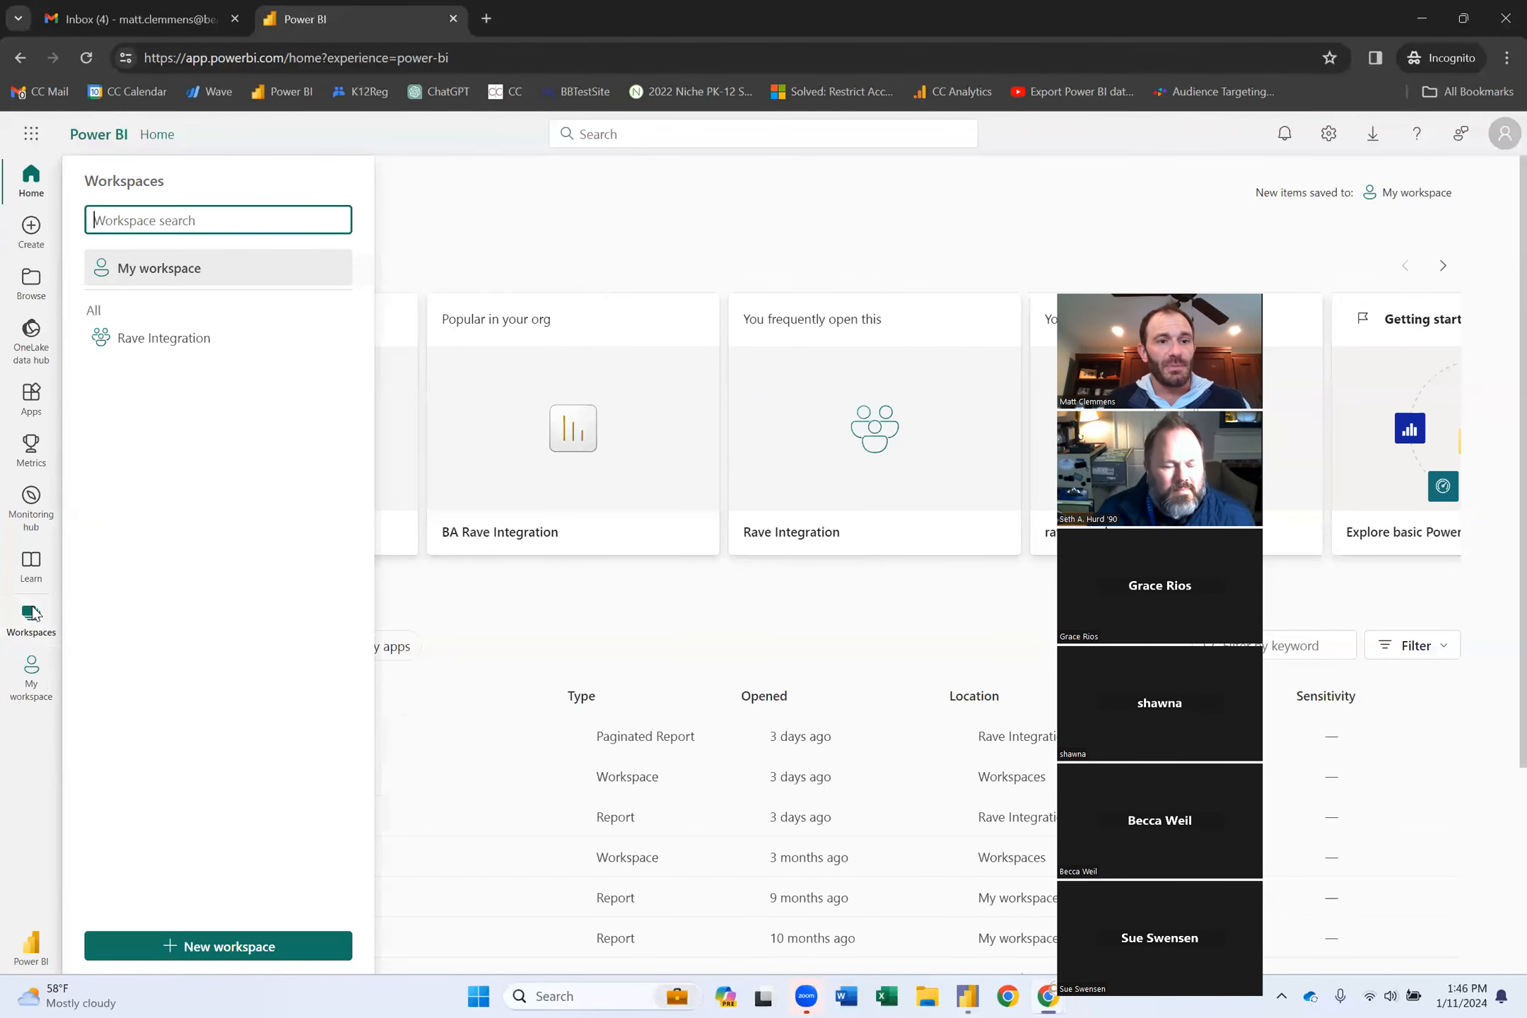
left_click(162, 339)
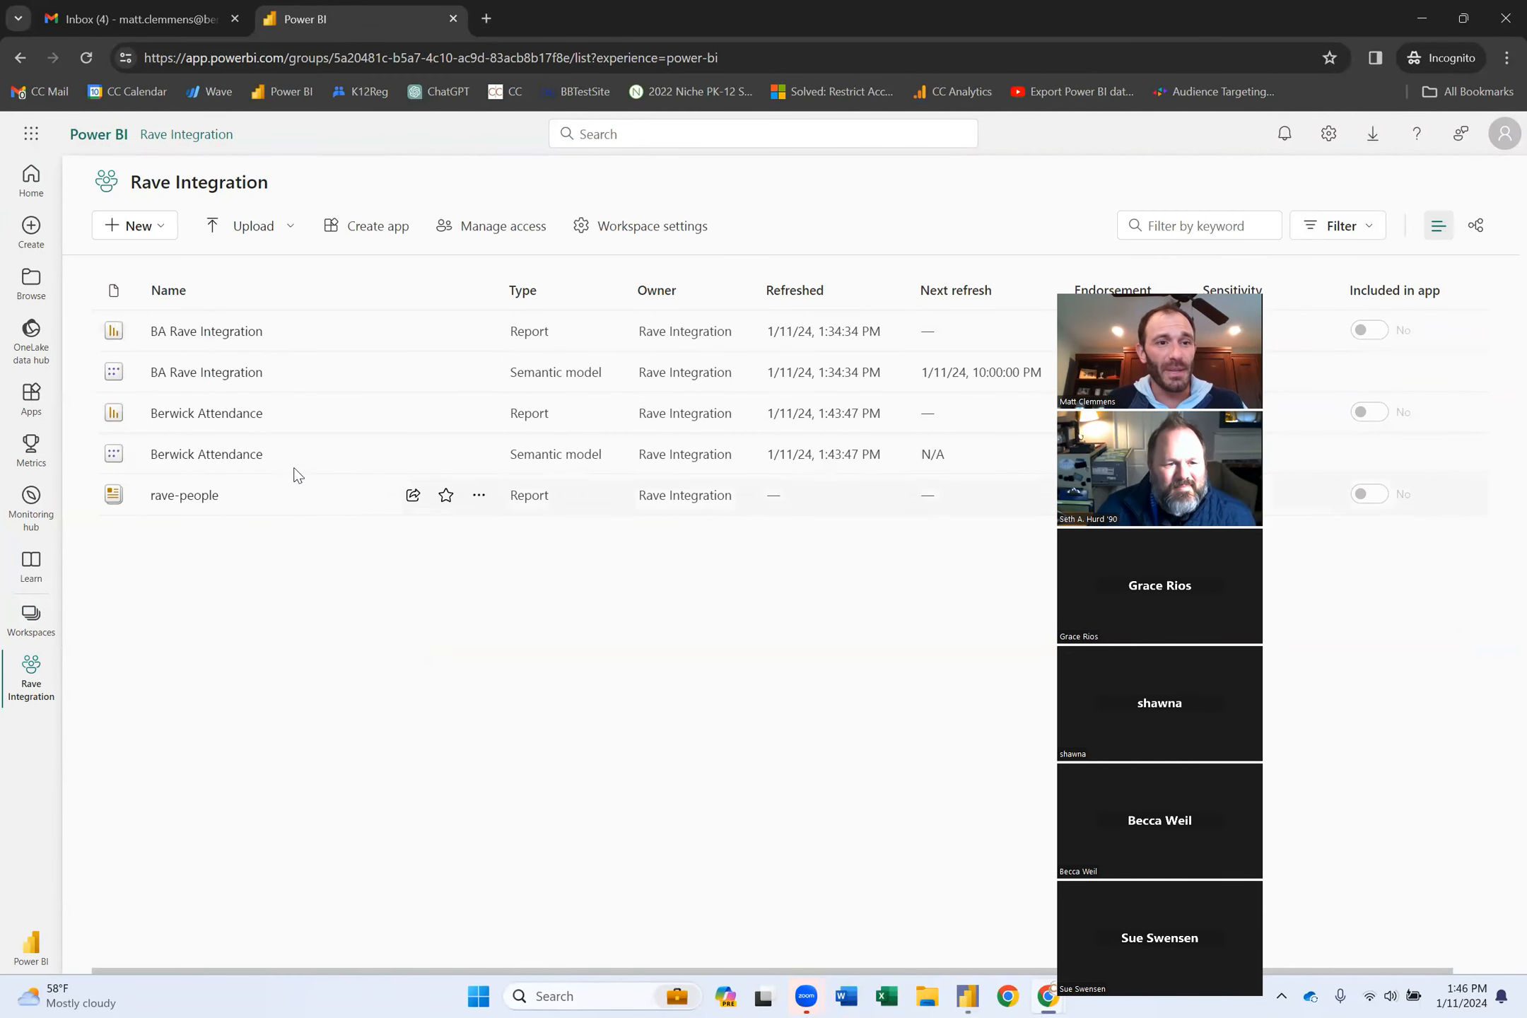
left_click(218, 417)
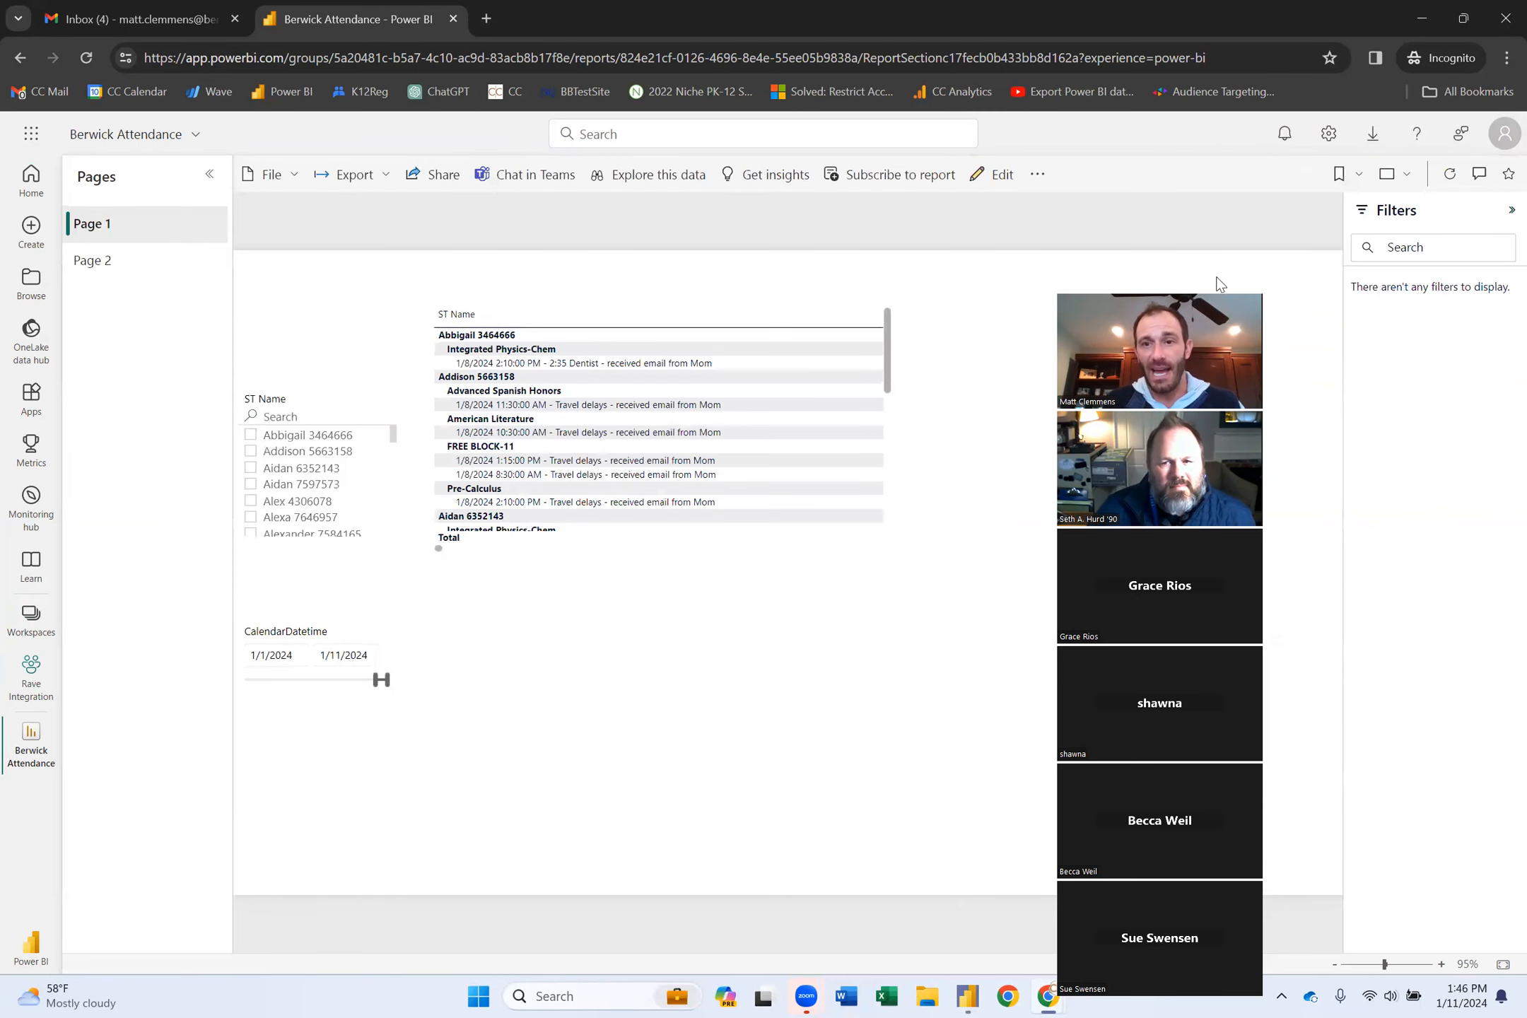
Select one student in ST Name and clear the date slicer to show their 27 absences.
left_click_drag(1216, 277, 1297, 255)
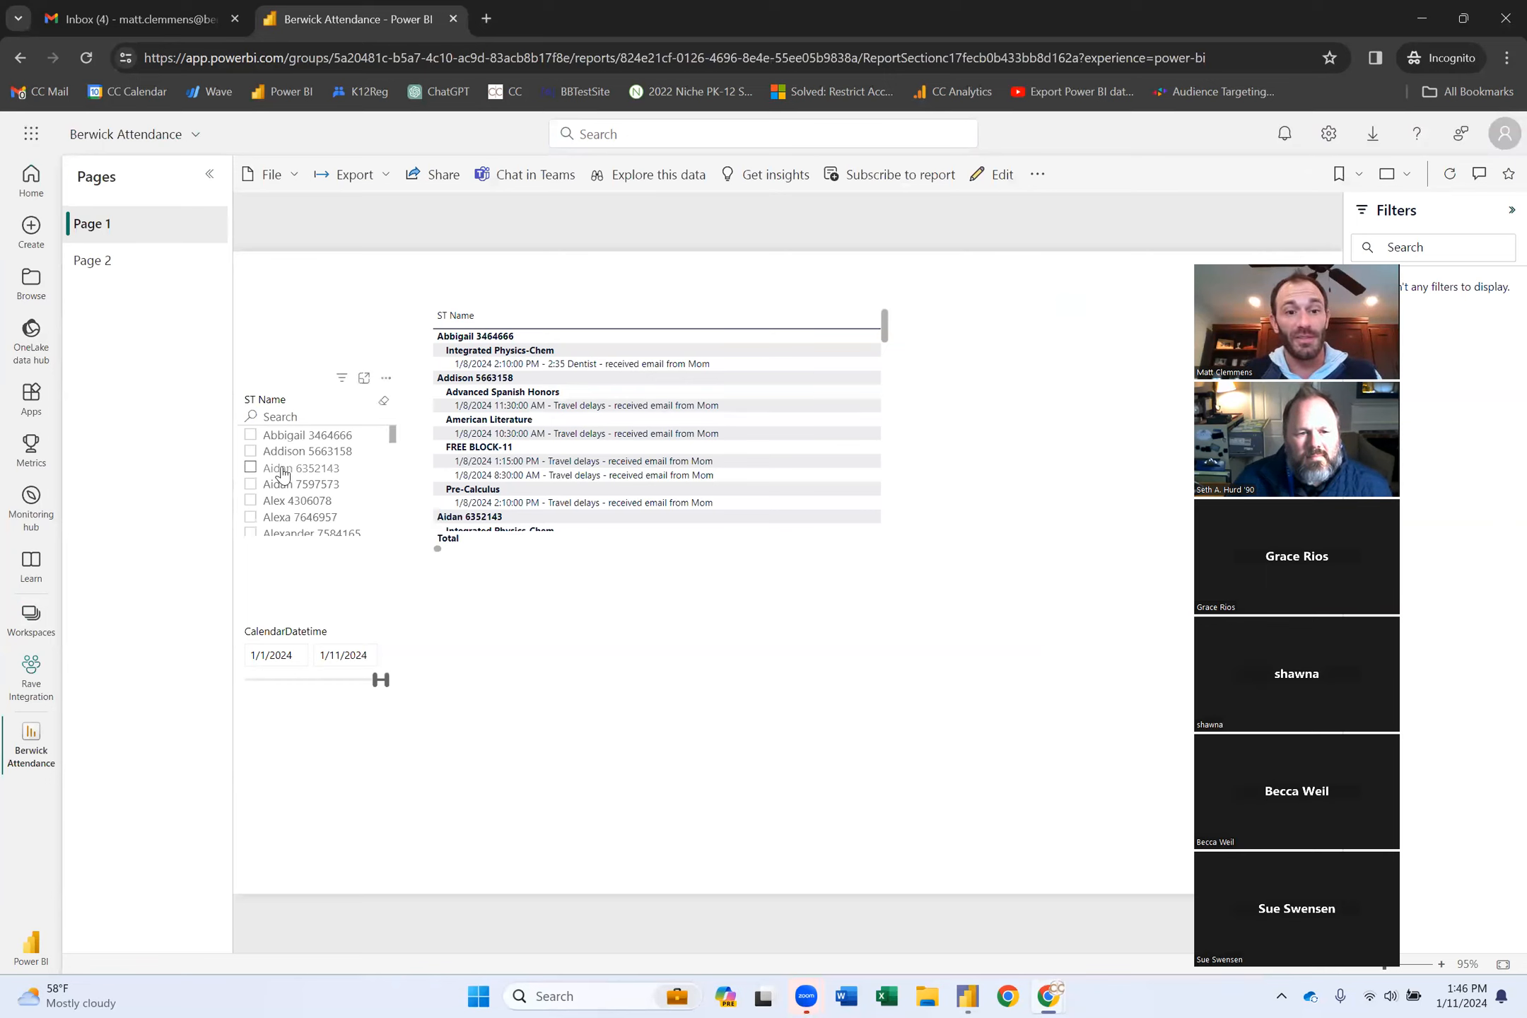
scroll(280, 481, "down", 4)
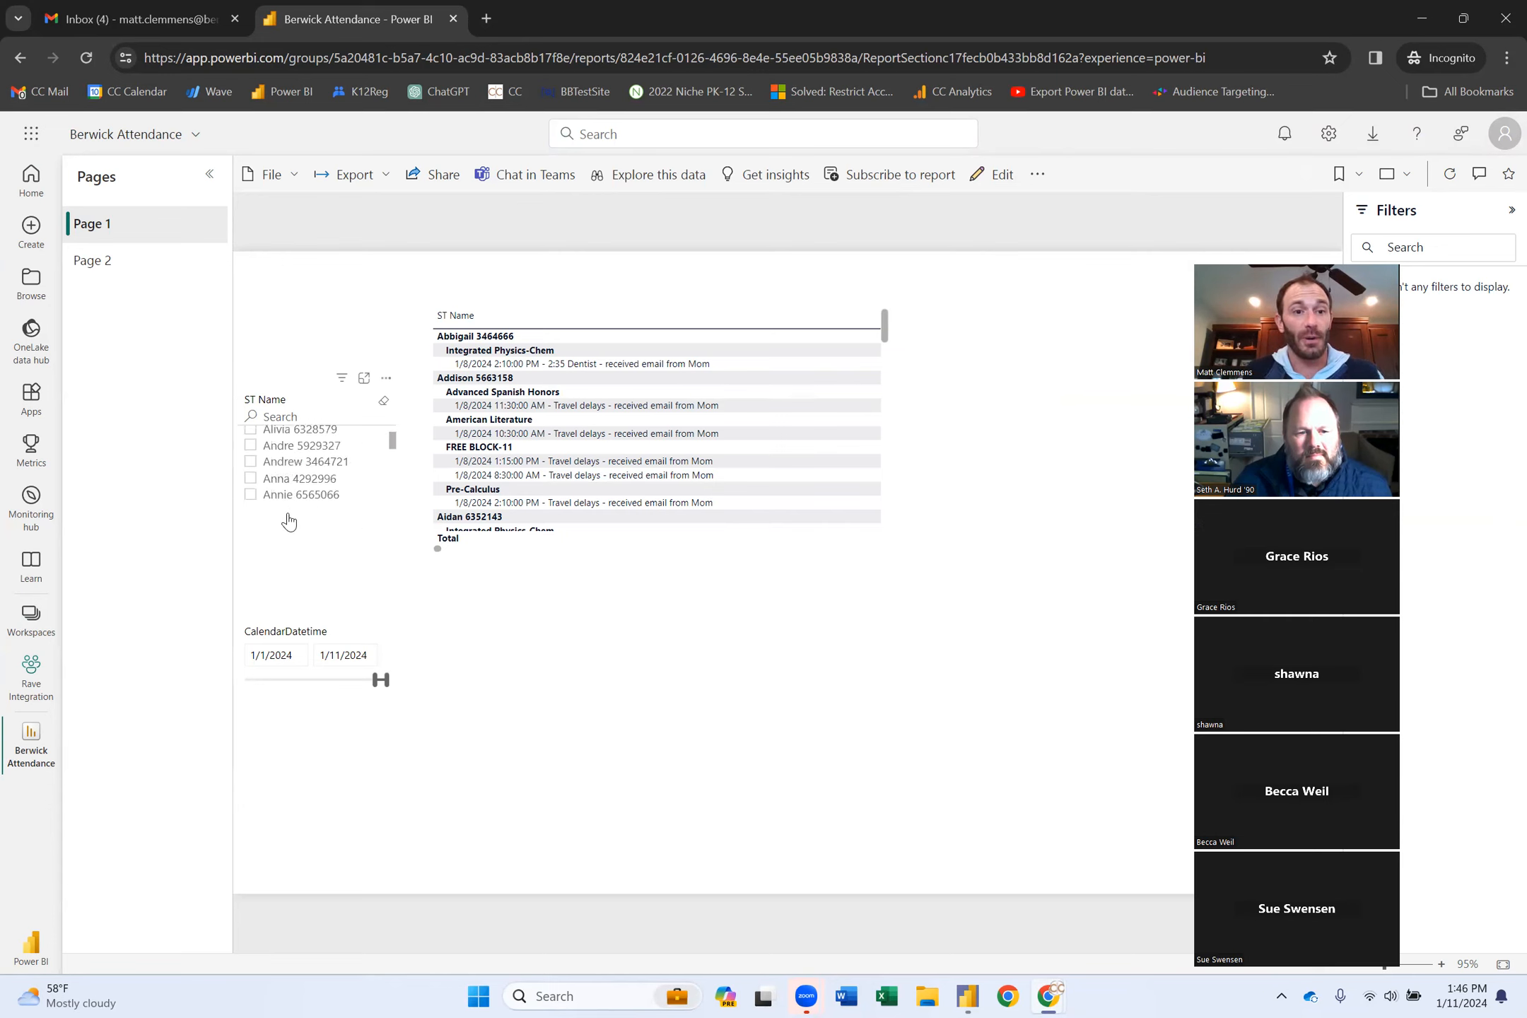
left_click(250, 491)
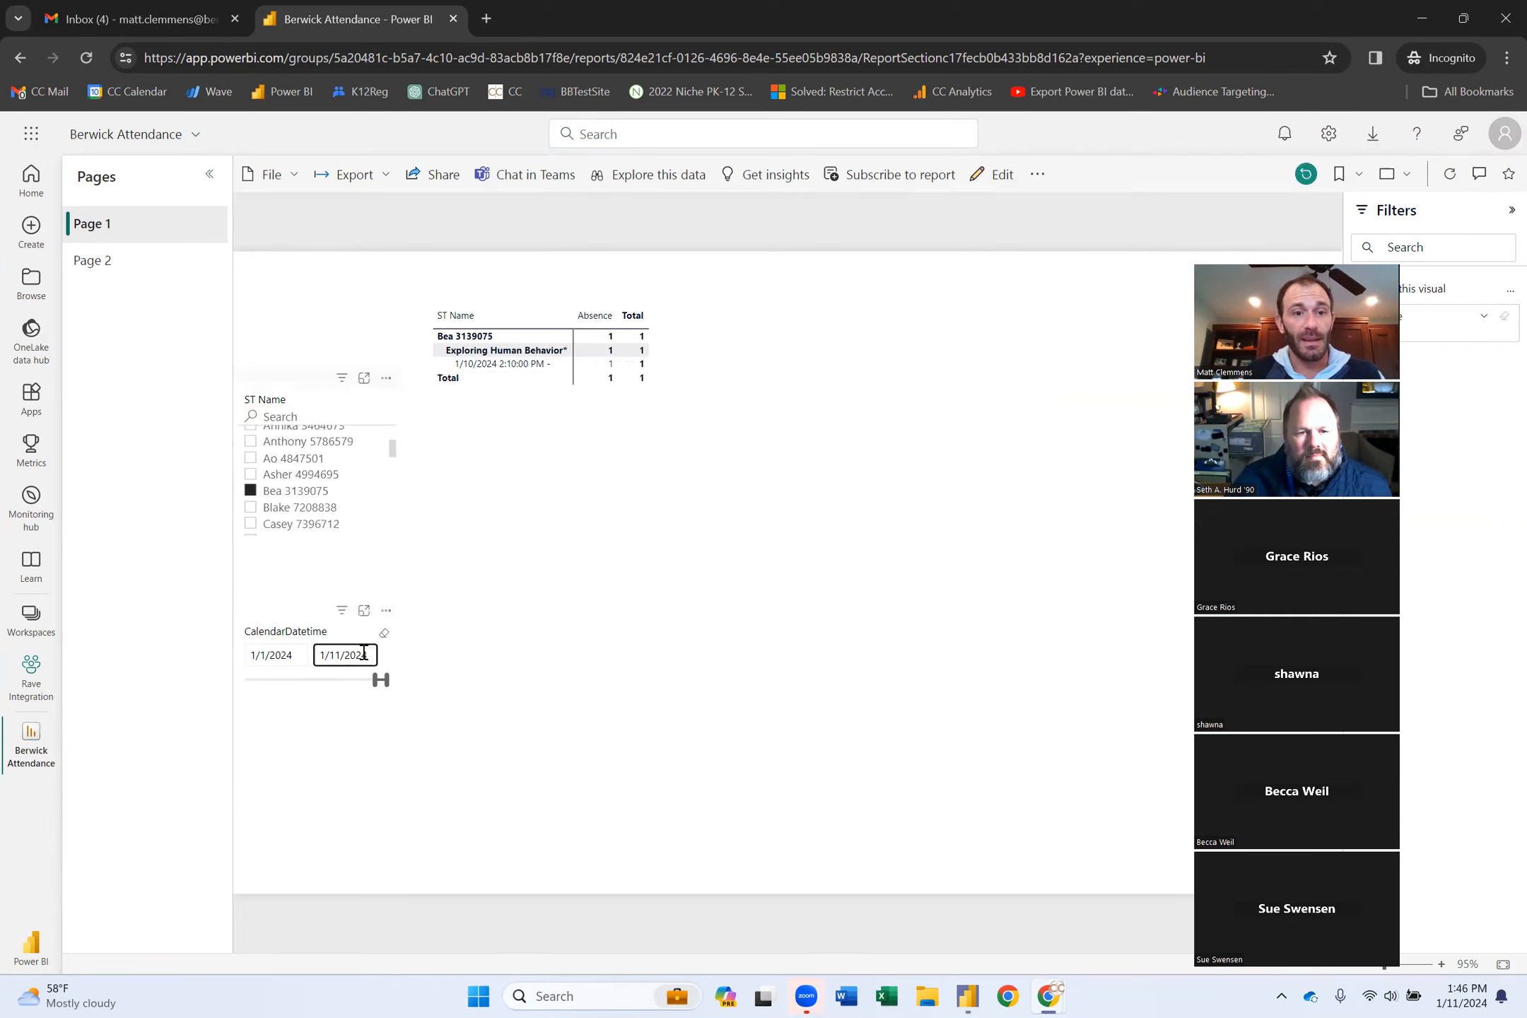
left_click(385, 634)
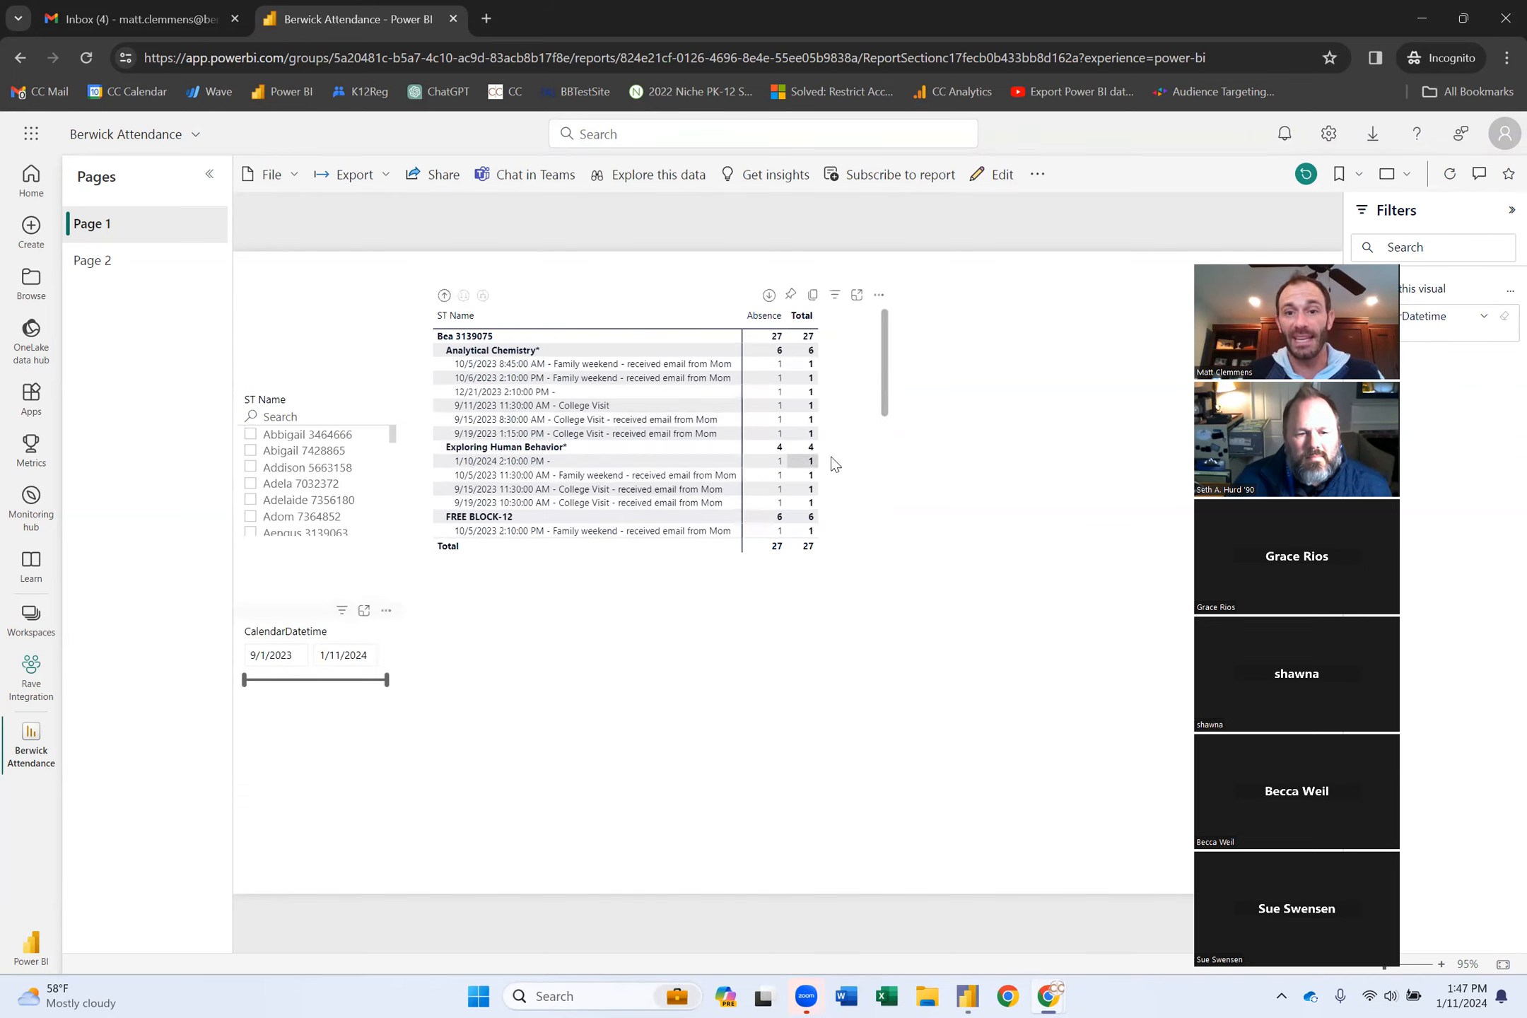
scroll(846, 487, "down", 2)
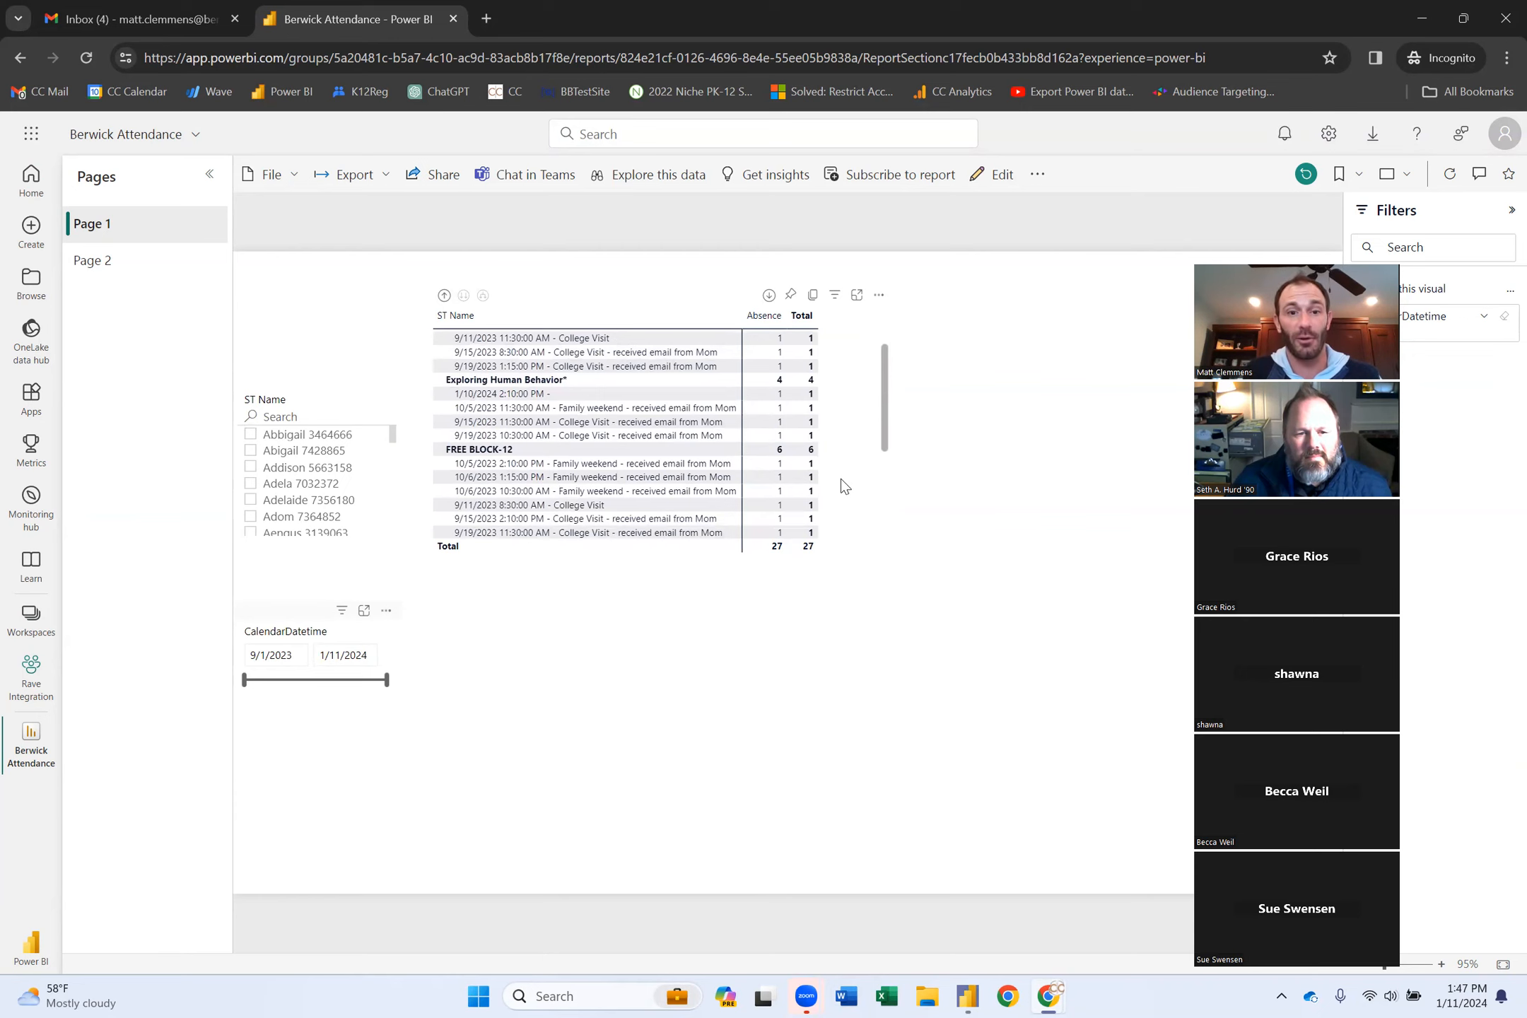
scroll(841, 479, "down", 5)
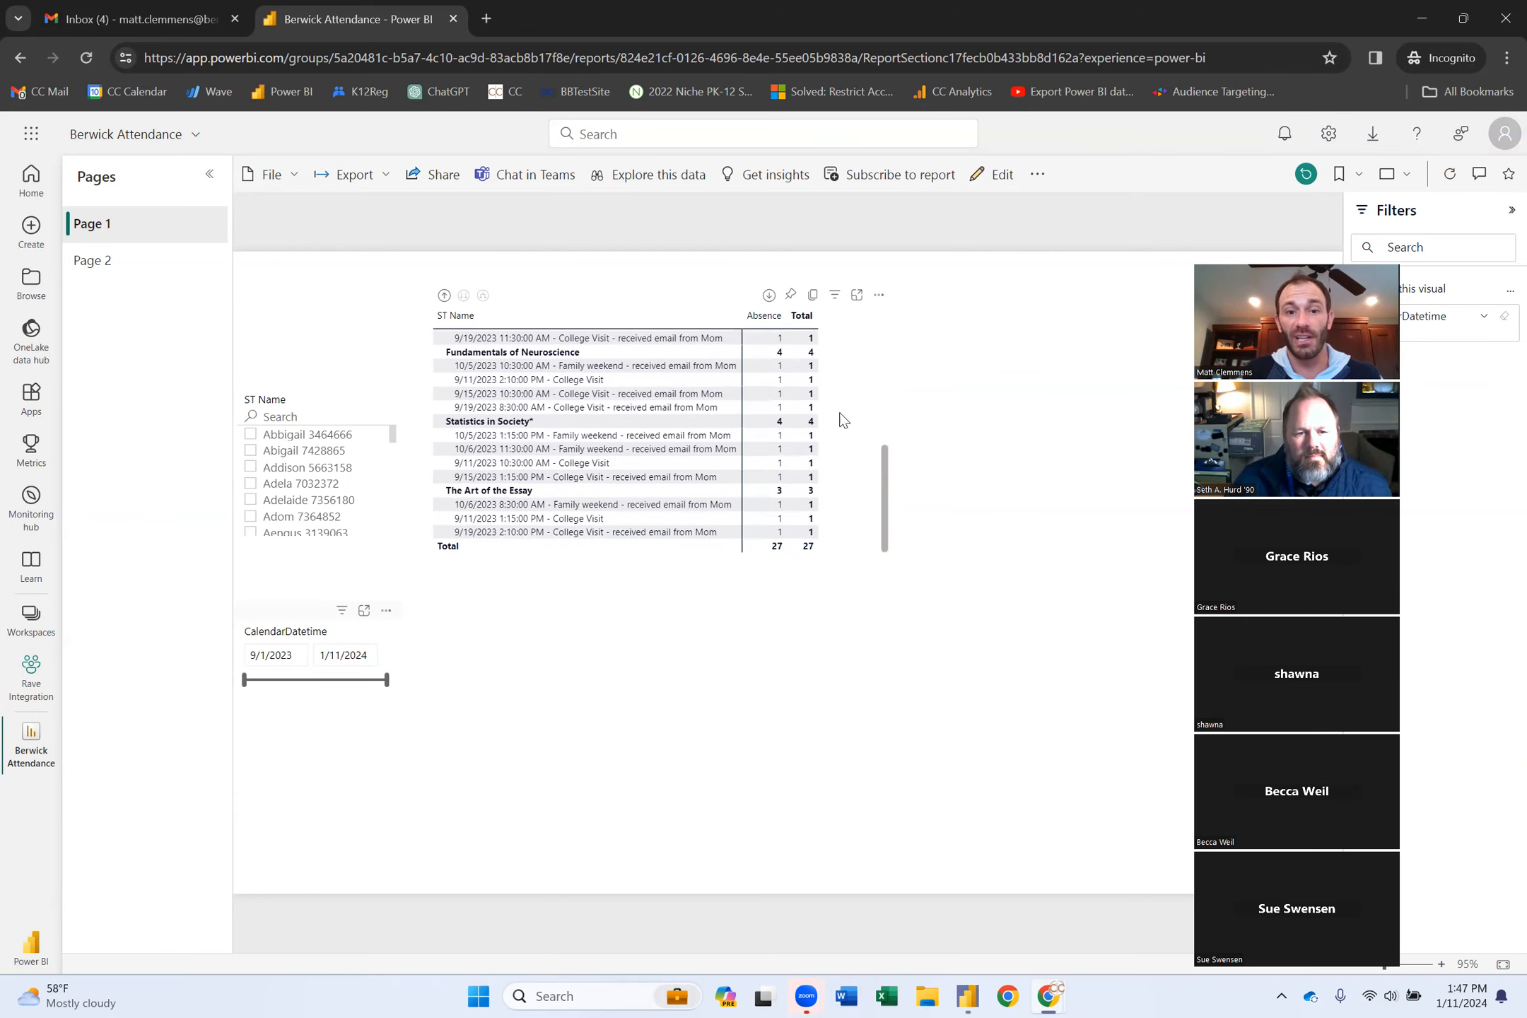
scroll(836, 410, "up", 10)
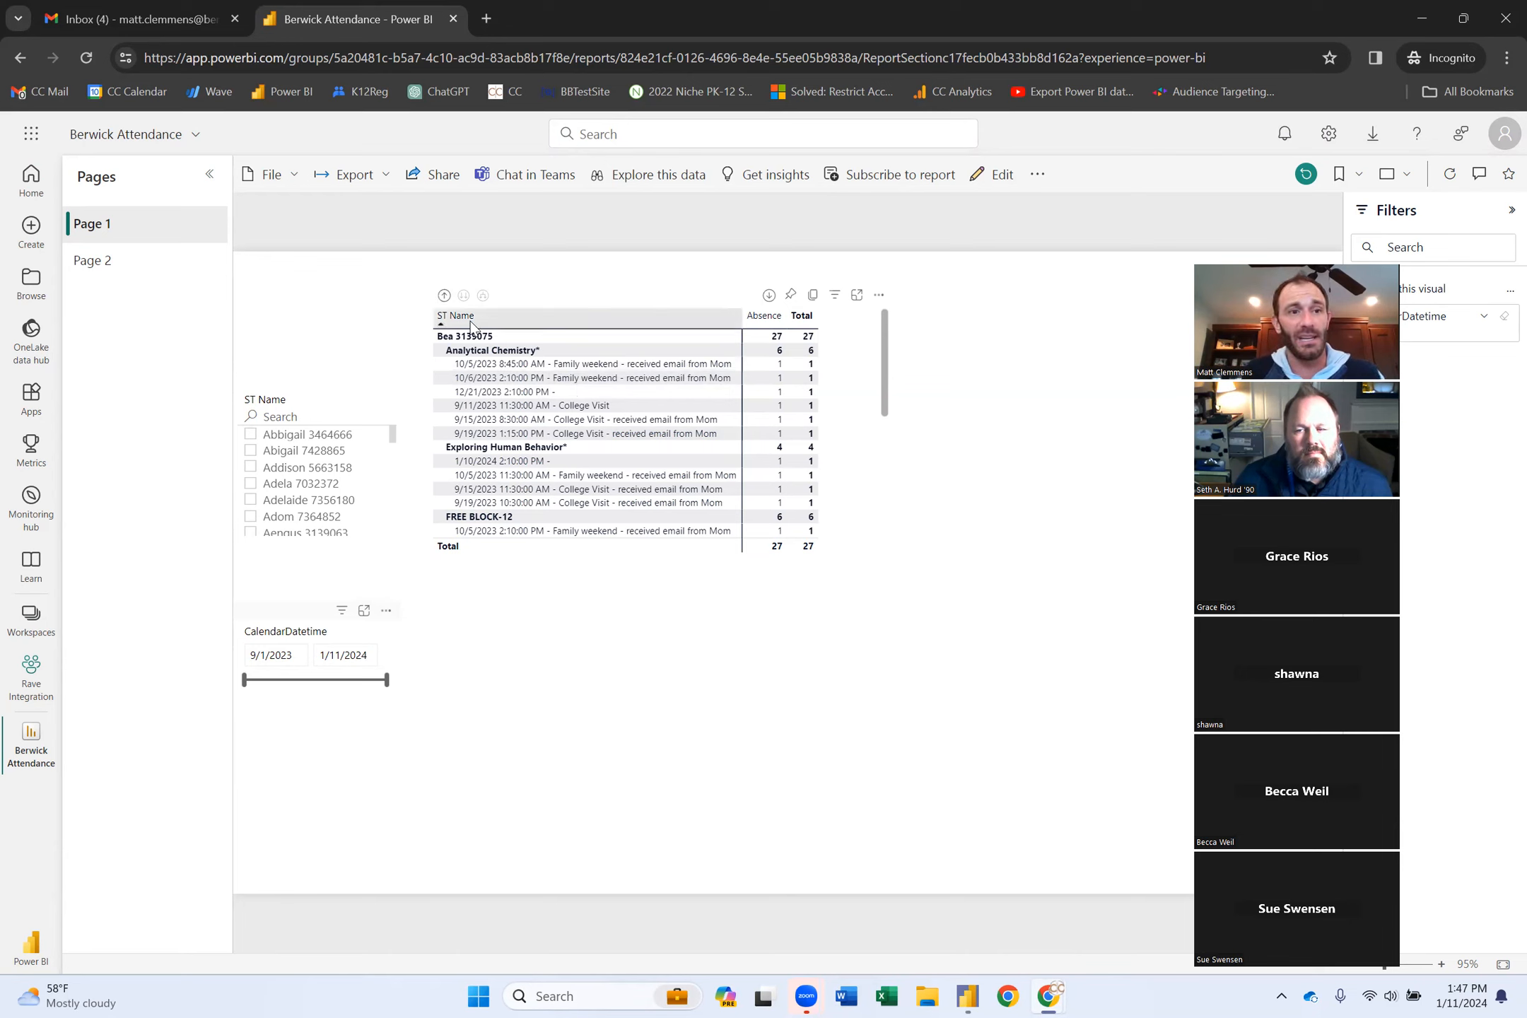
Return to Rave Integration and open the Berwick Attendance semantic model's refresh settings.
left_click(28, 682)
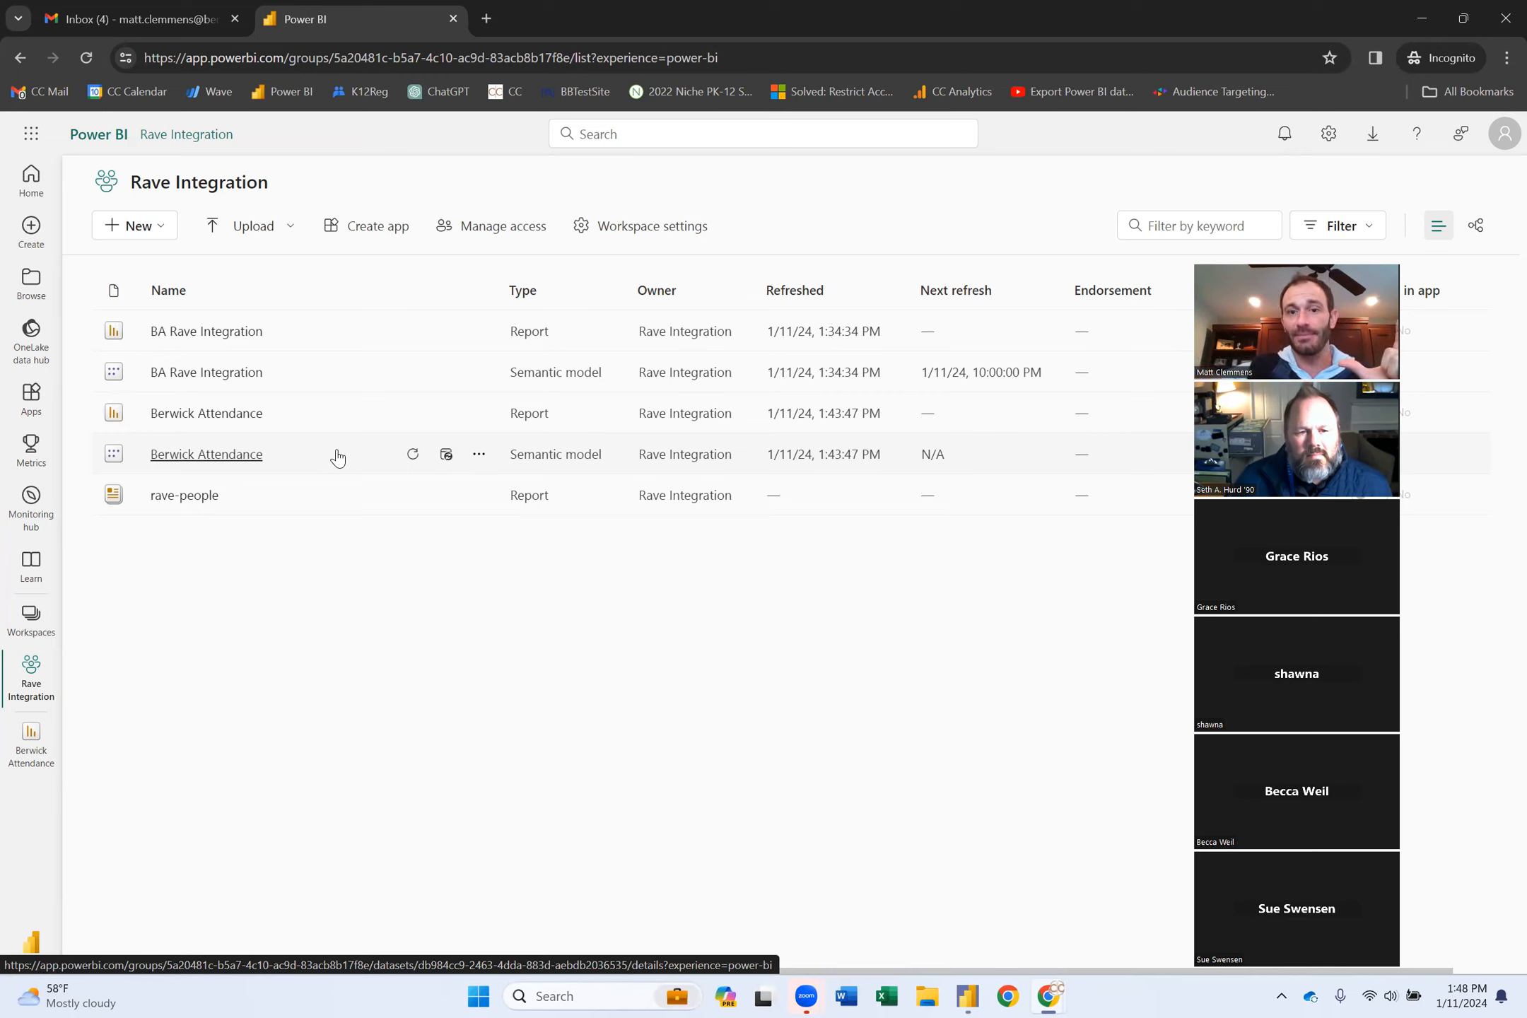
left_click(447, 458)
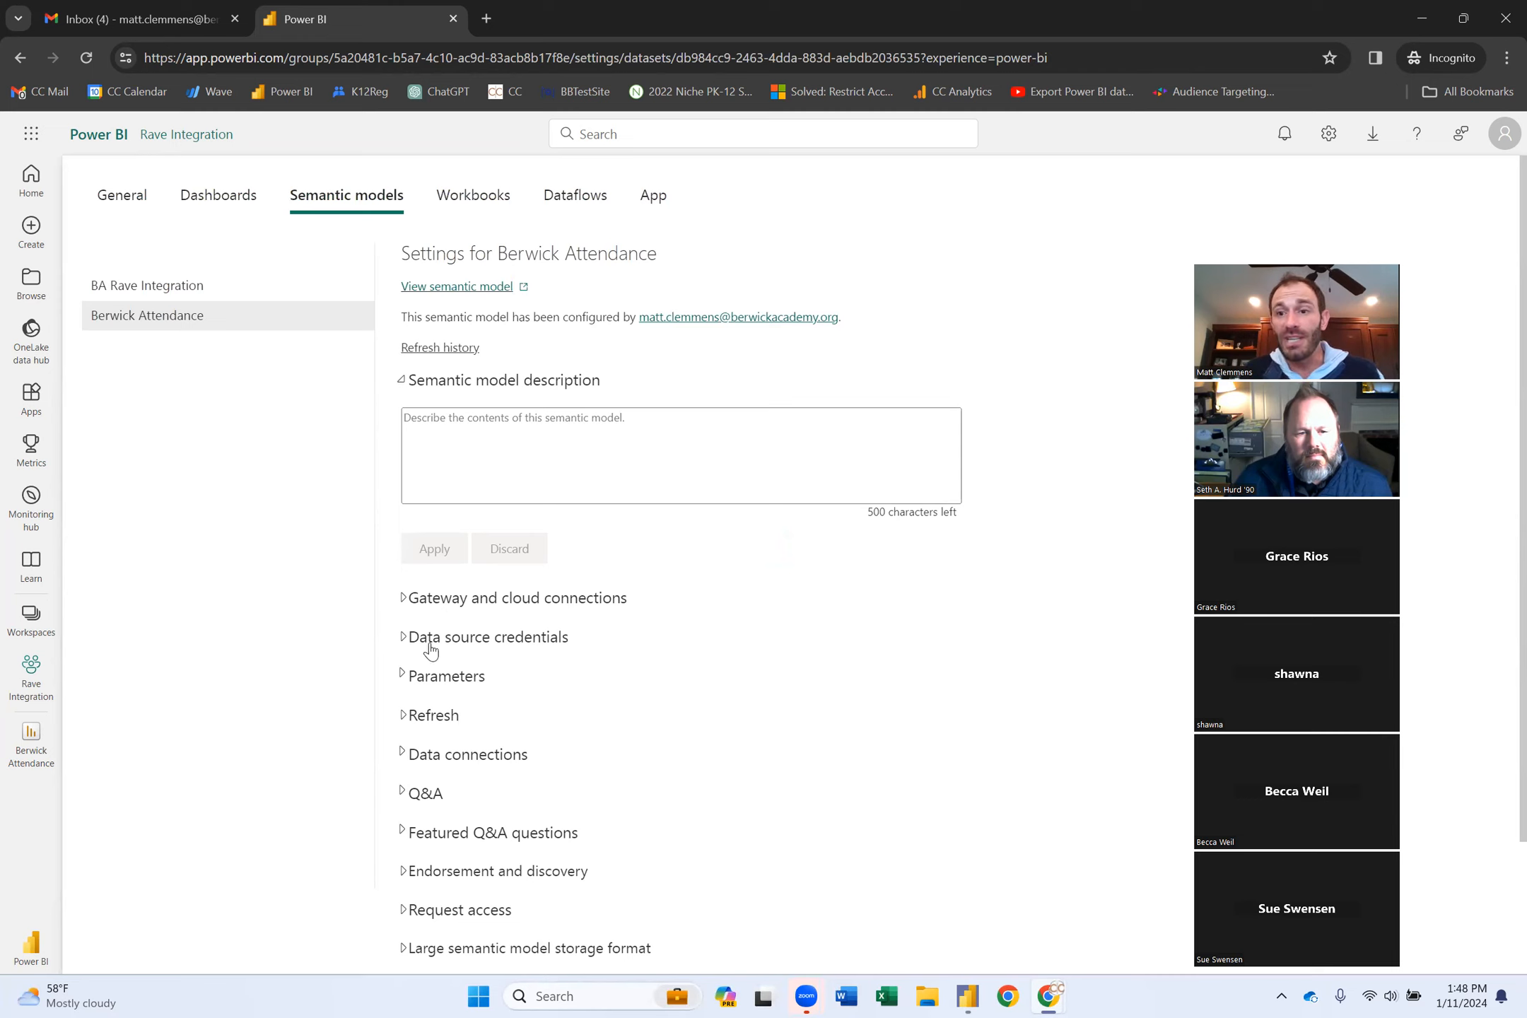
Set the Web data source credentials to Anonymous with Organizational privacy and sign in.
left_click(404, 642)
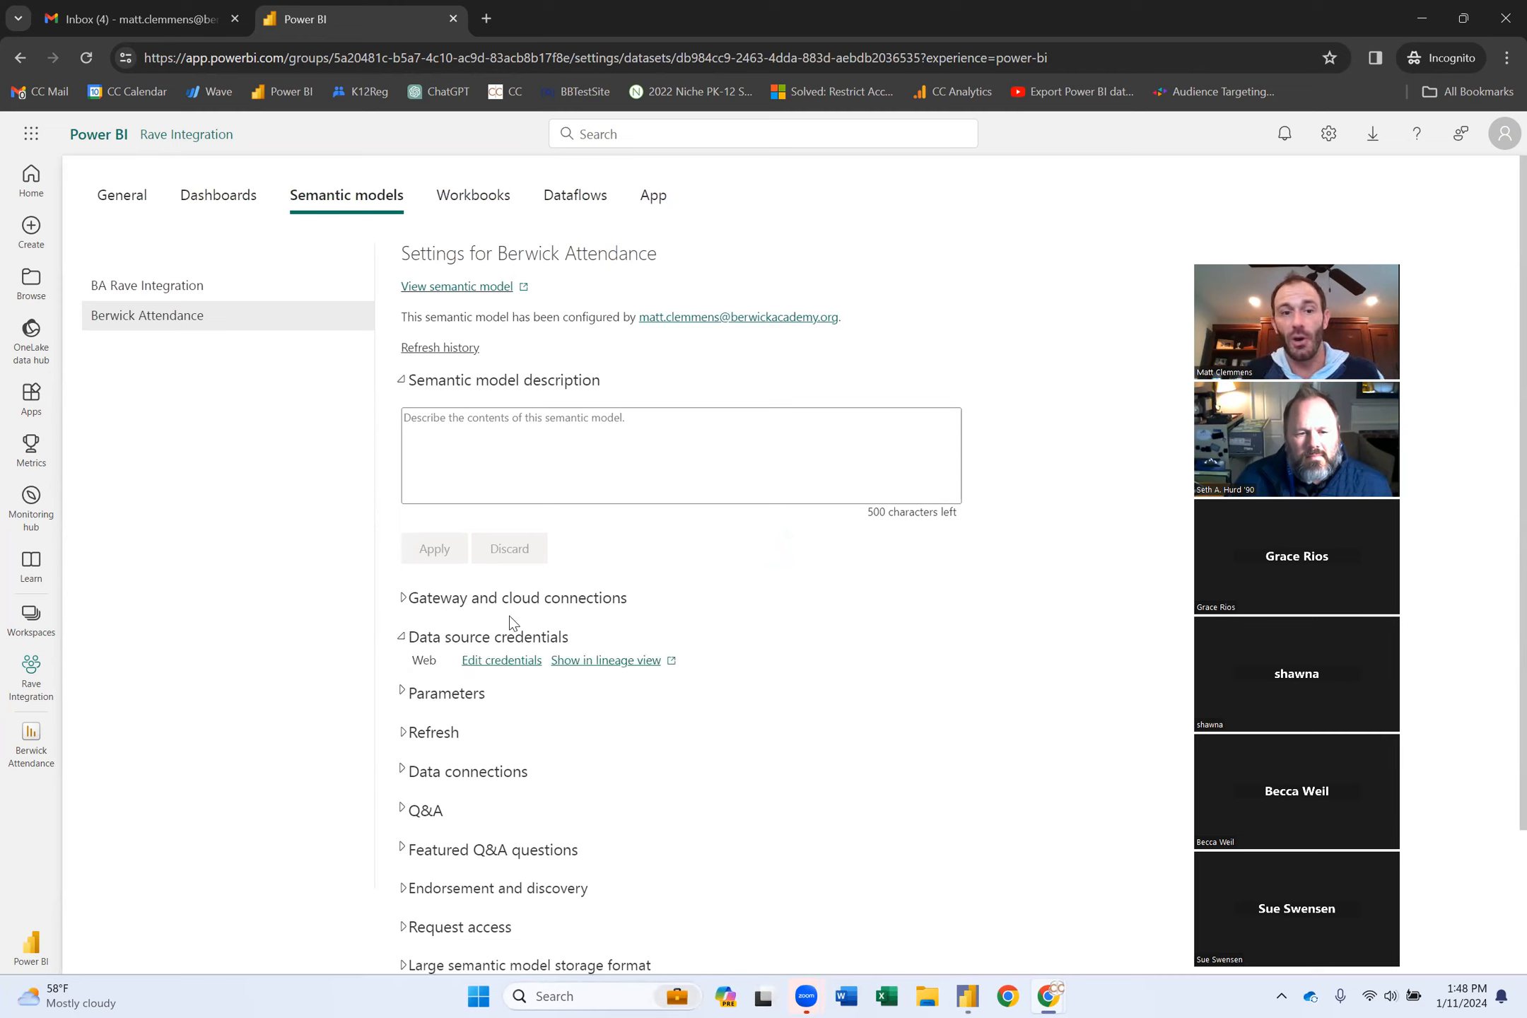
left_click(503, 664)
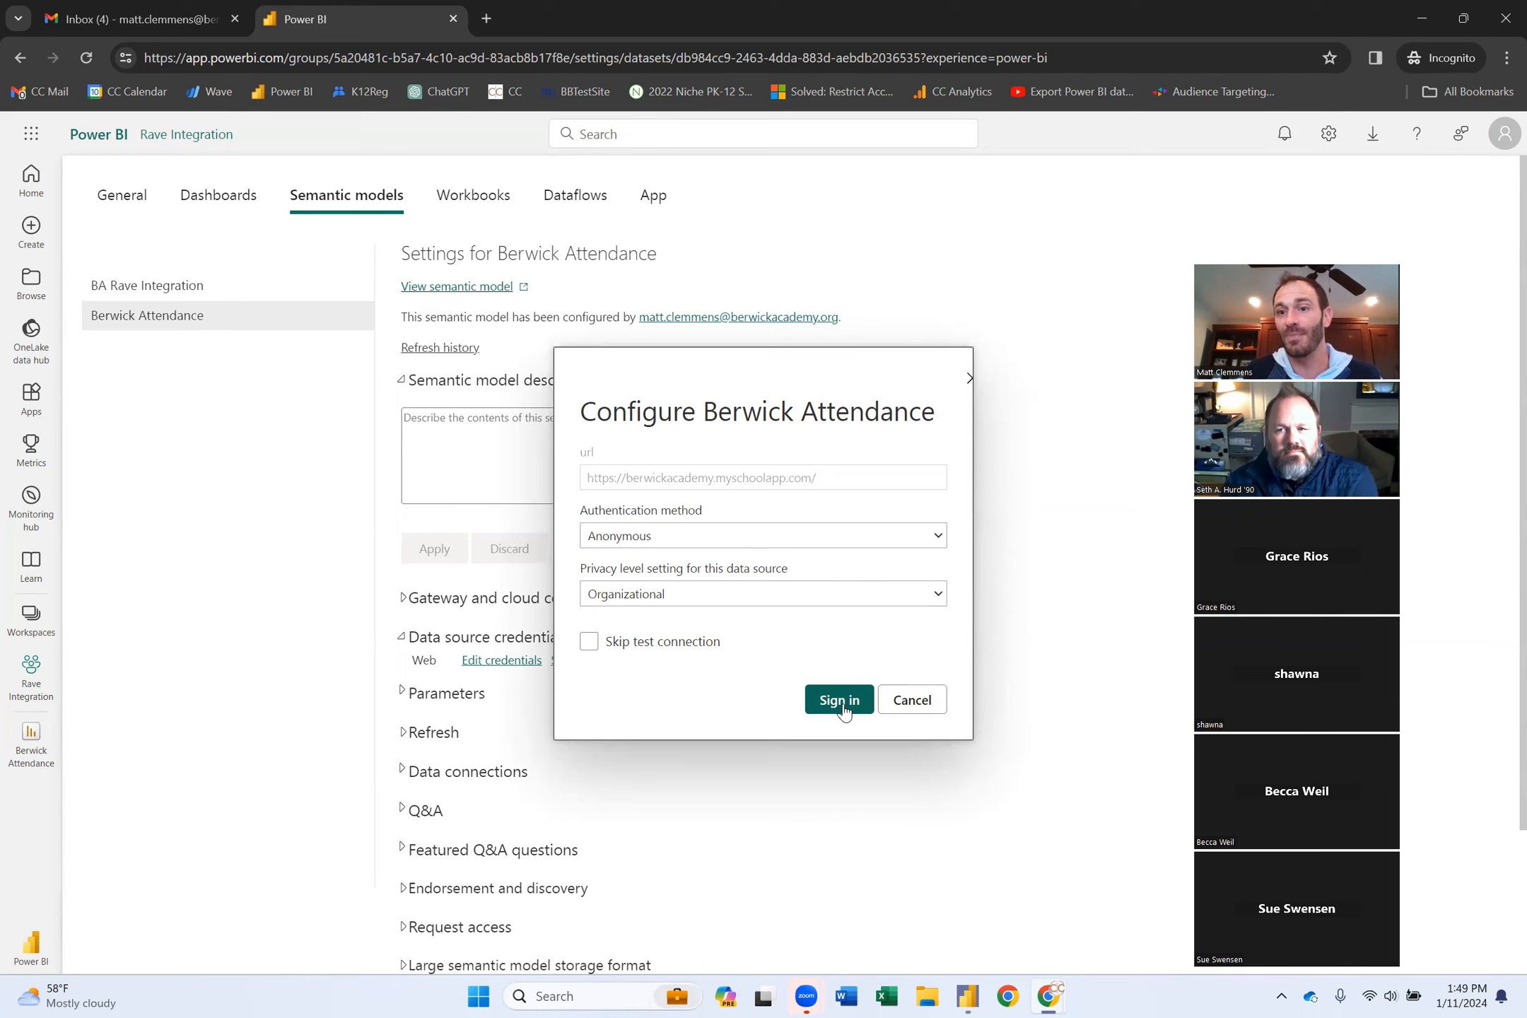
left_click(845, 707)
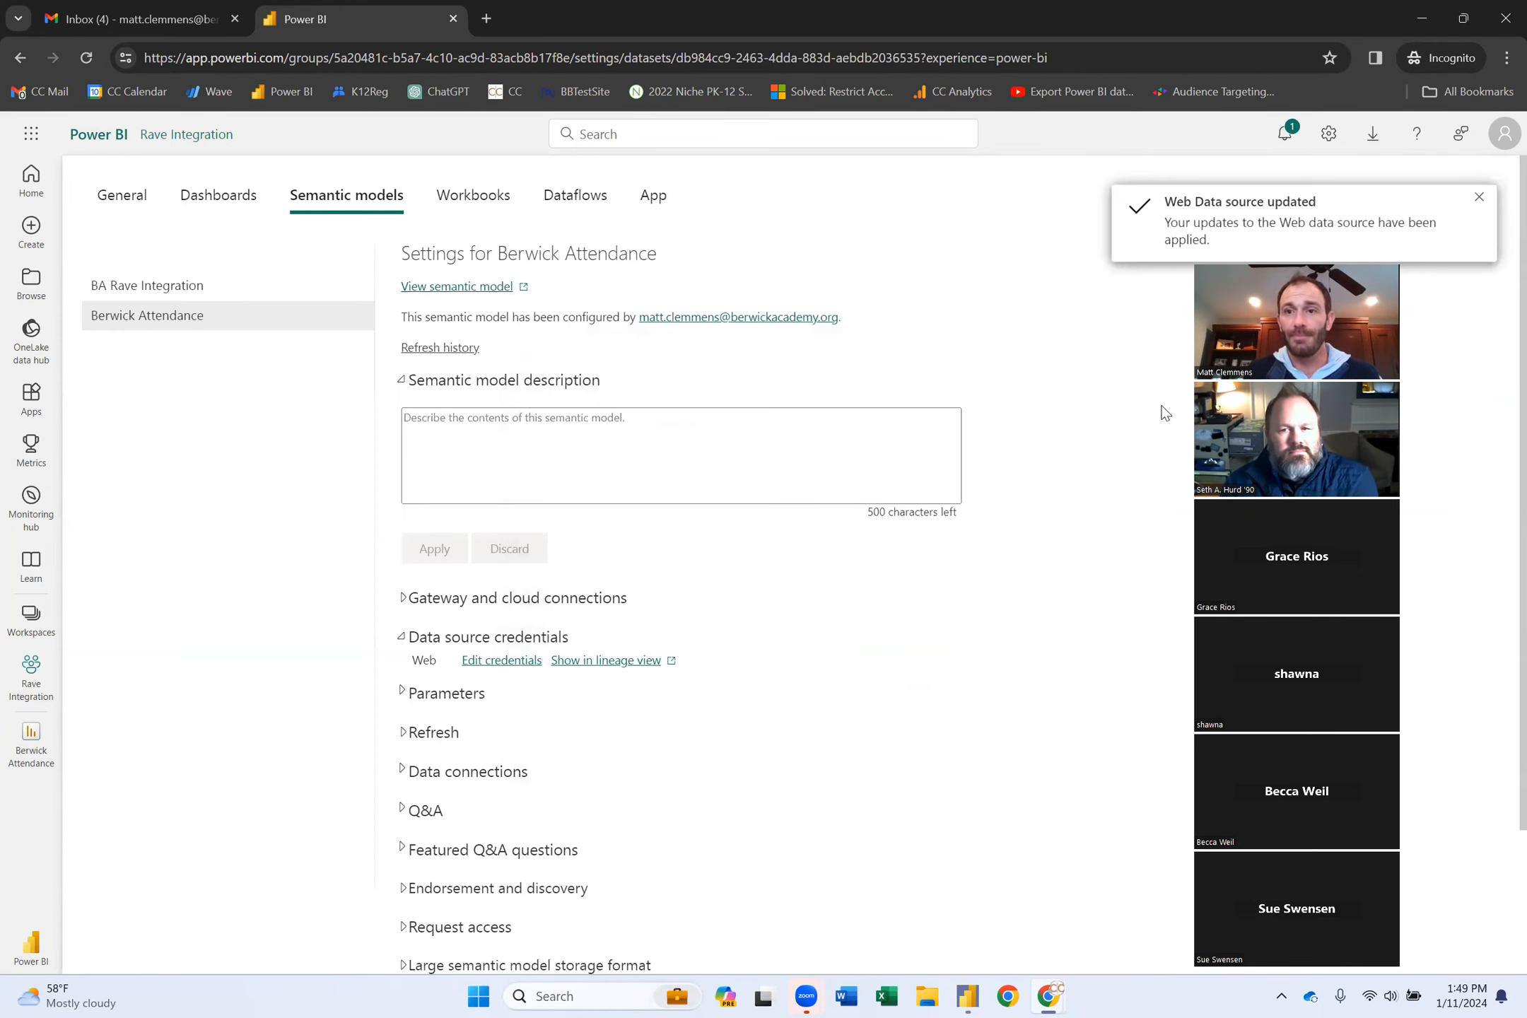
Turn on scheduled refresh for Berwick Attendance with Daily frequency.
left_click(405, 733)
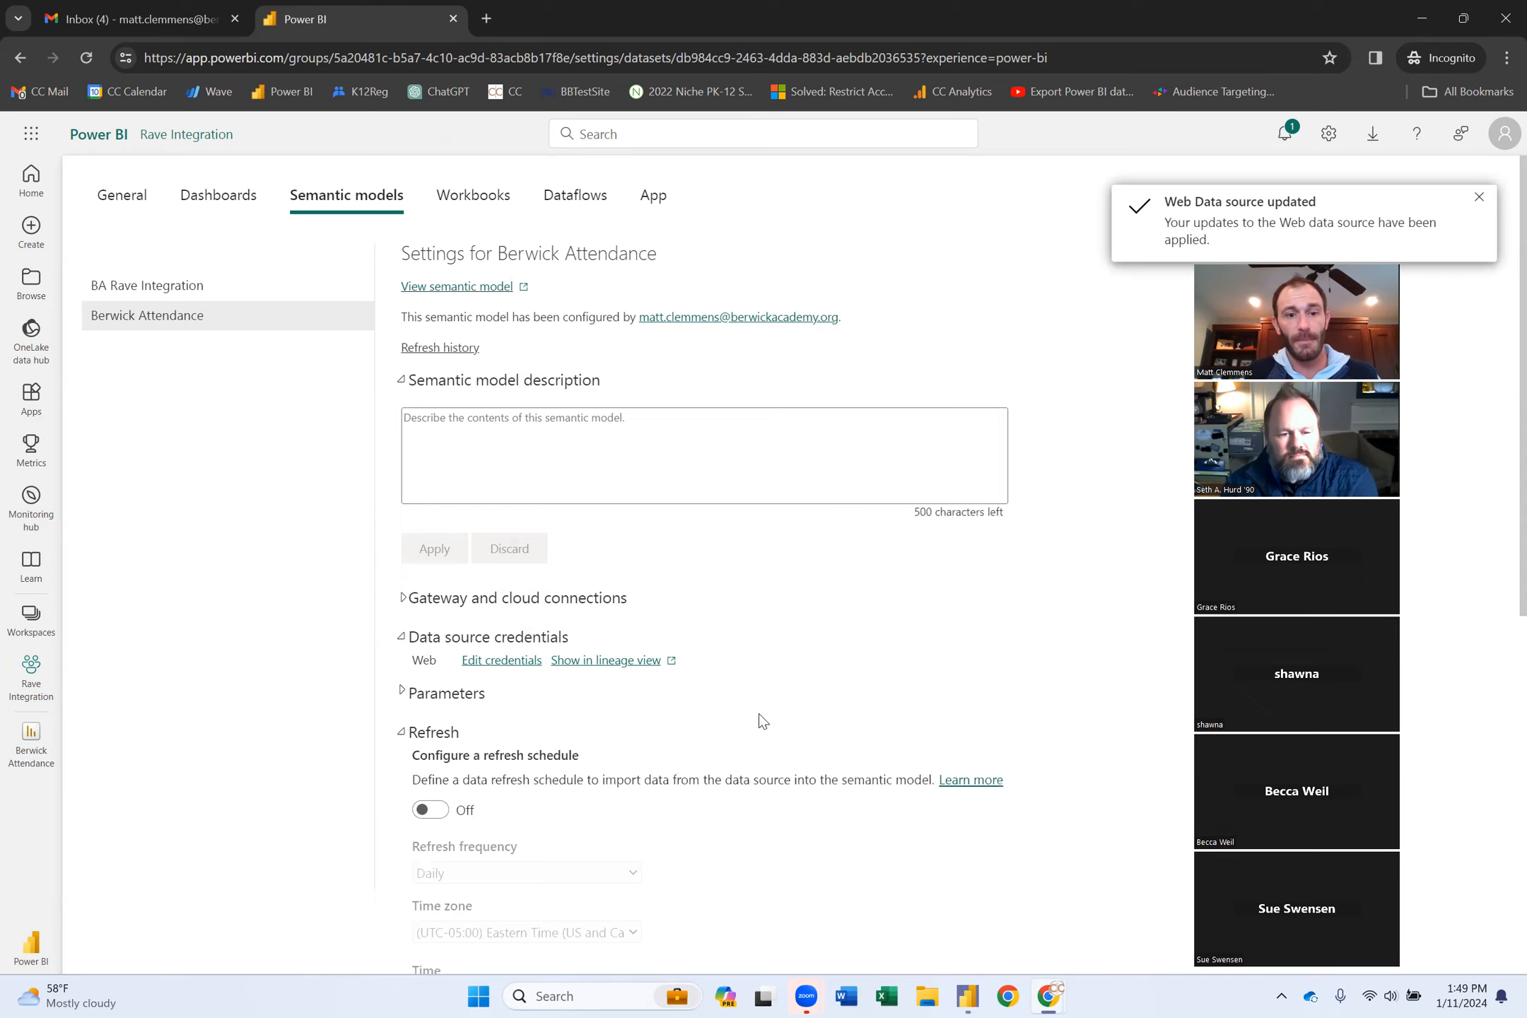
scroll(759, 713, "down", 4)
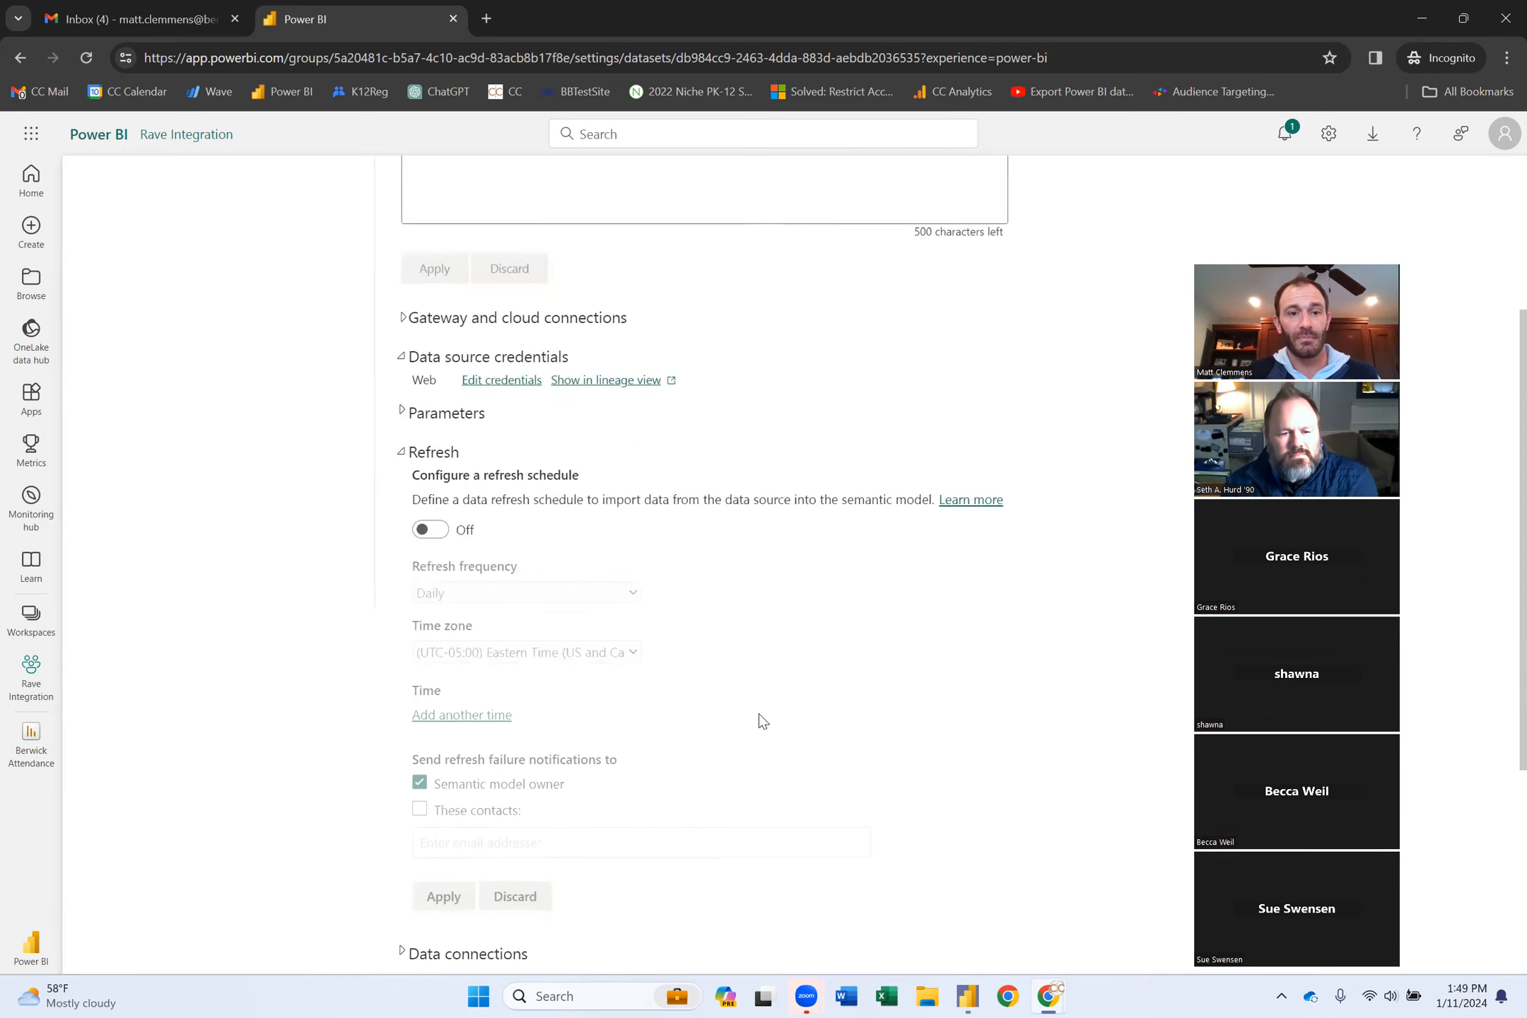
triple_click(589, 494)
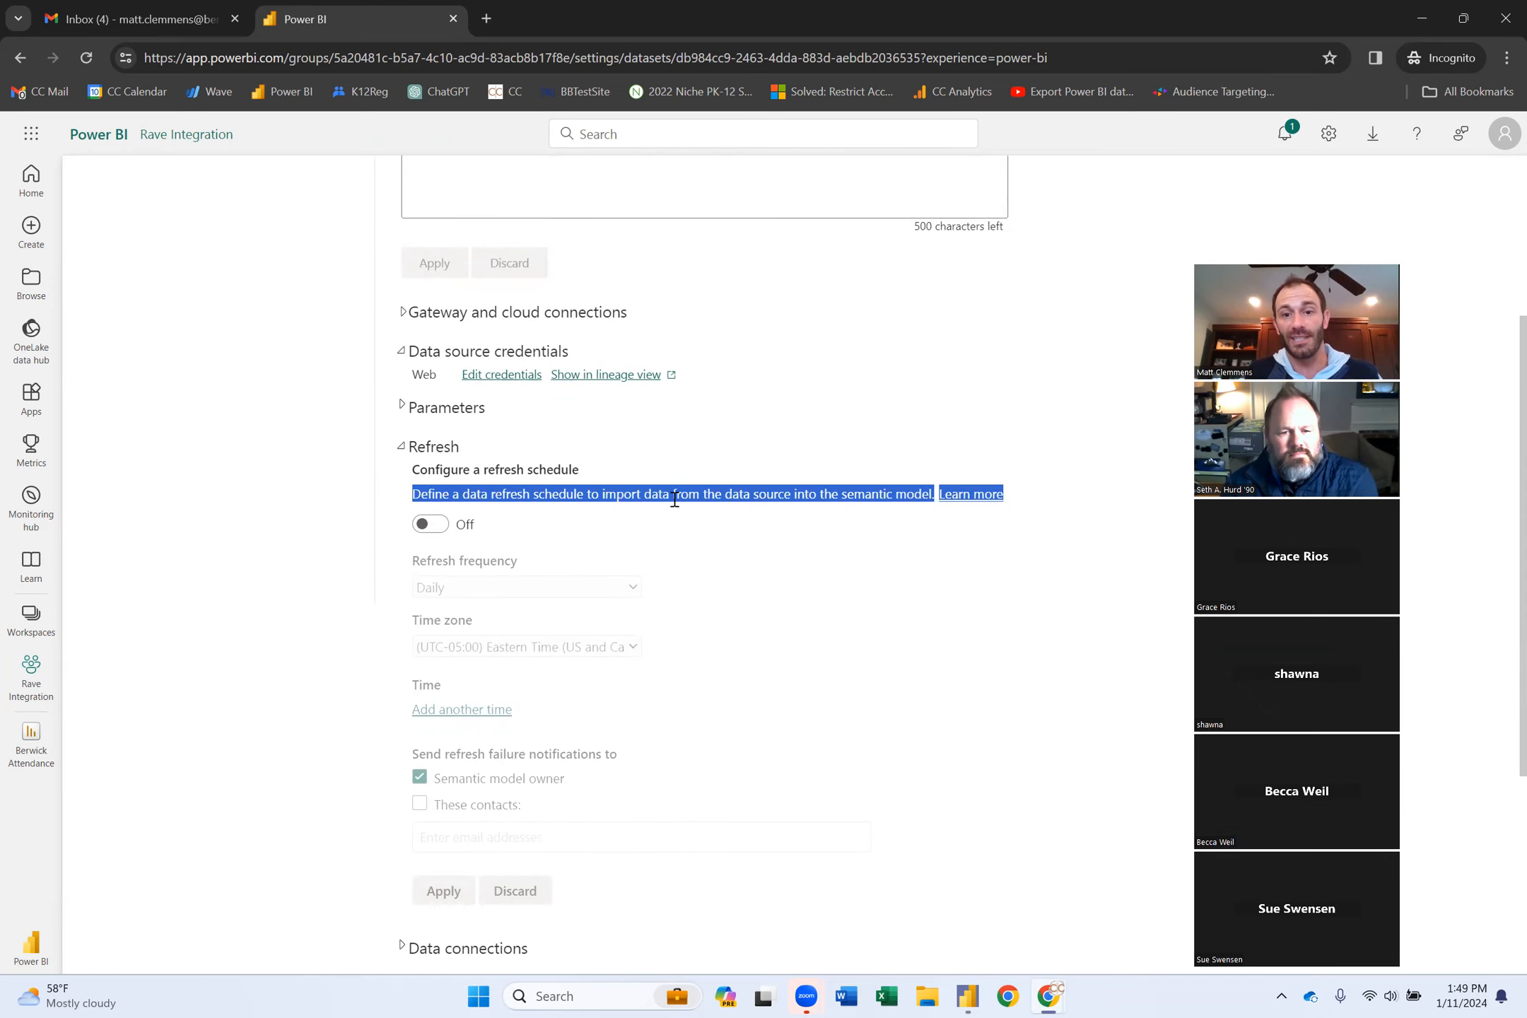
left_click(430, 525)
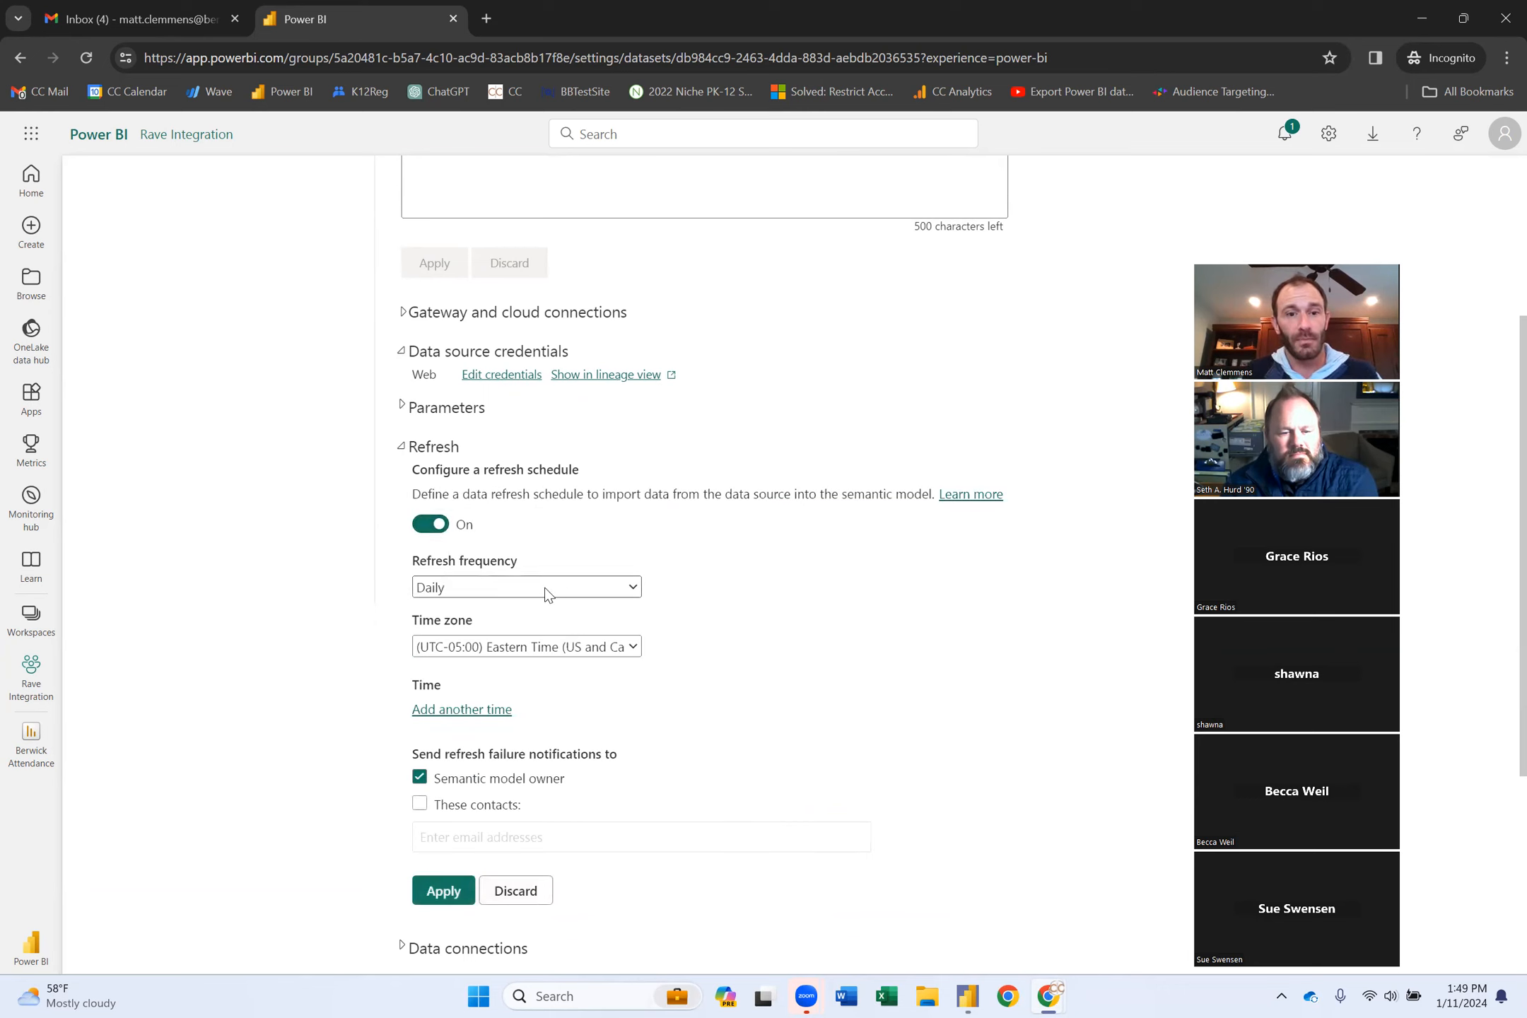
left_click(540, 590)
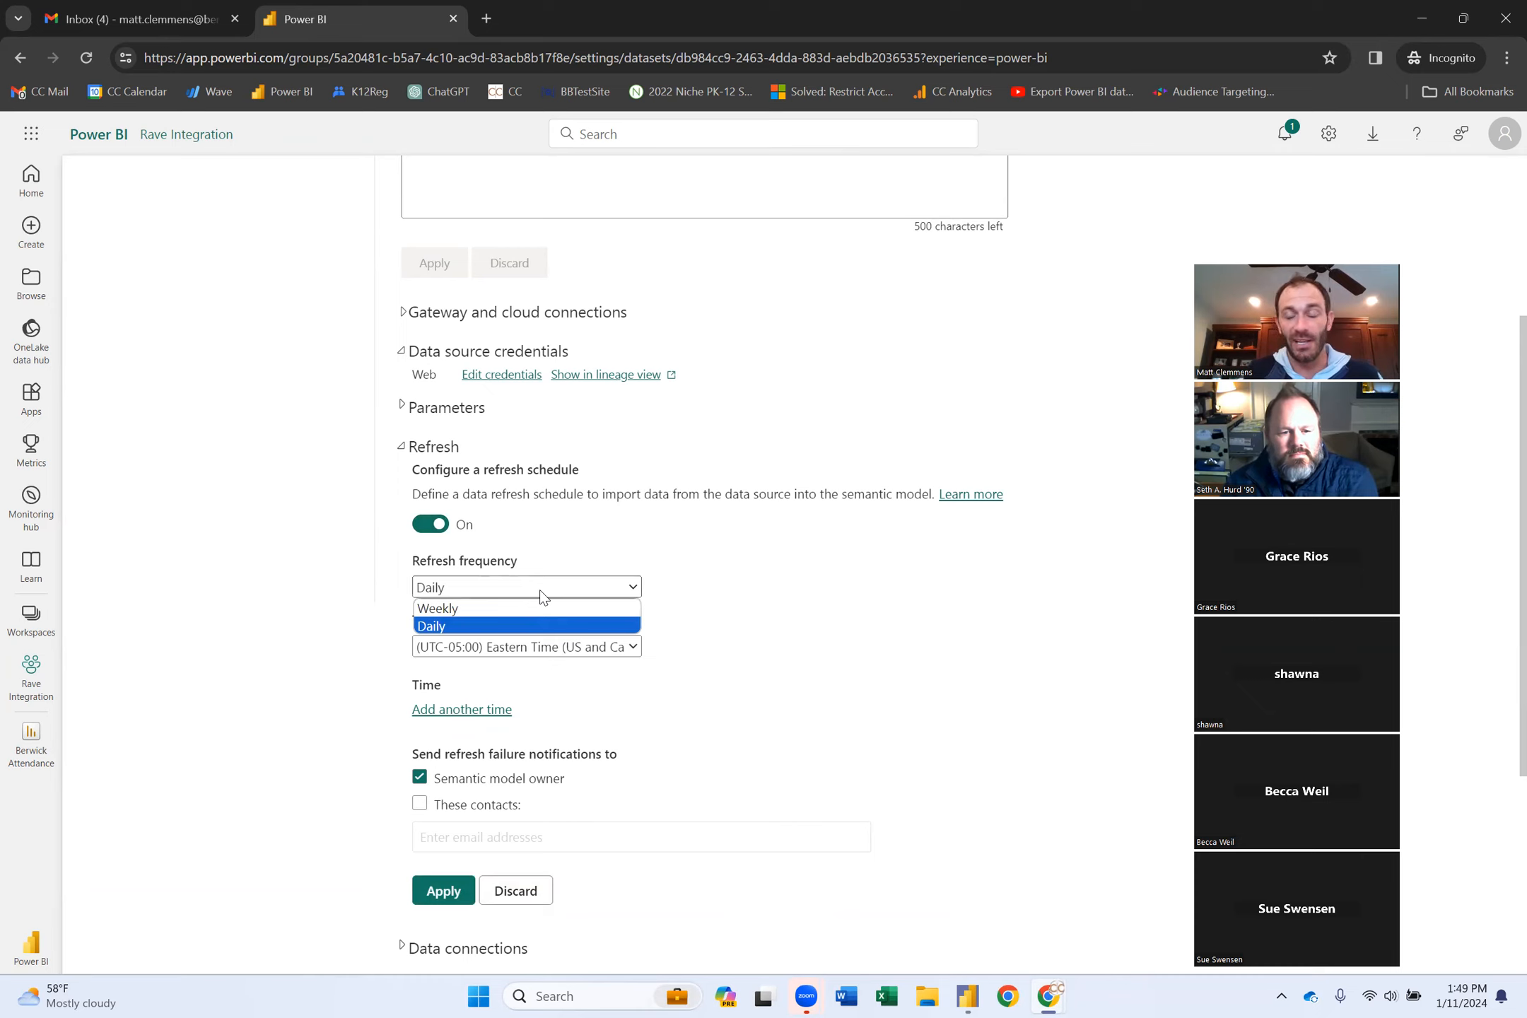
left_click(539, 590)
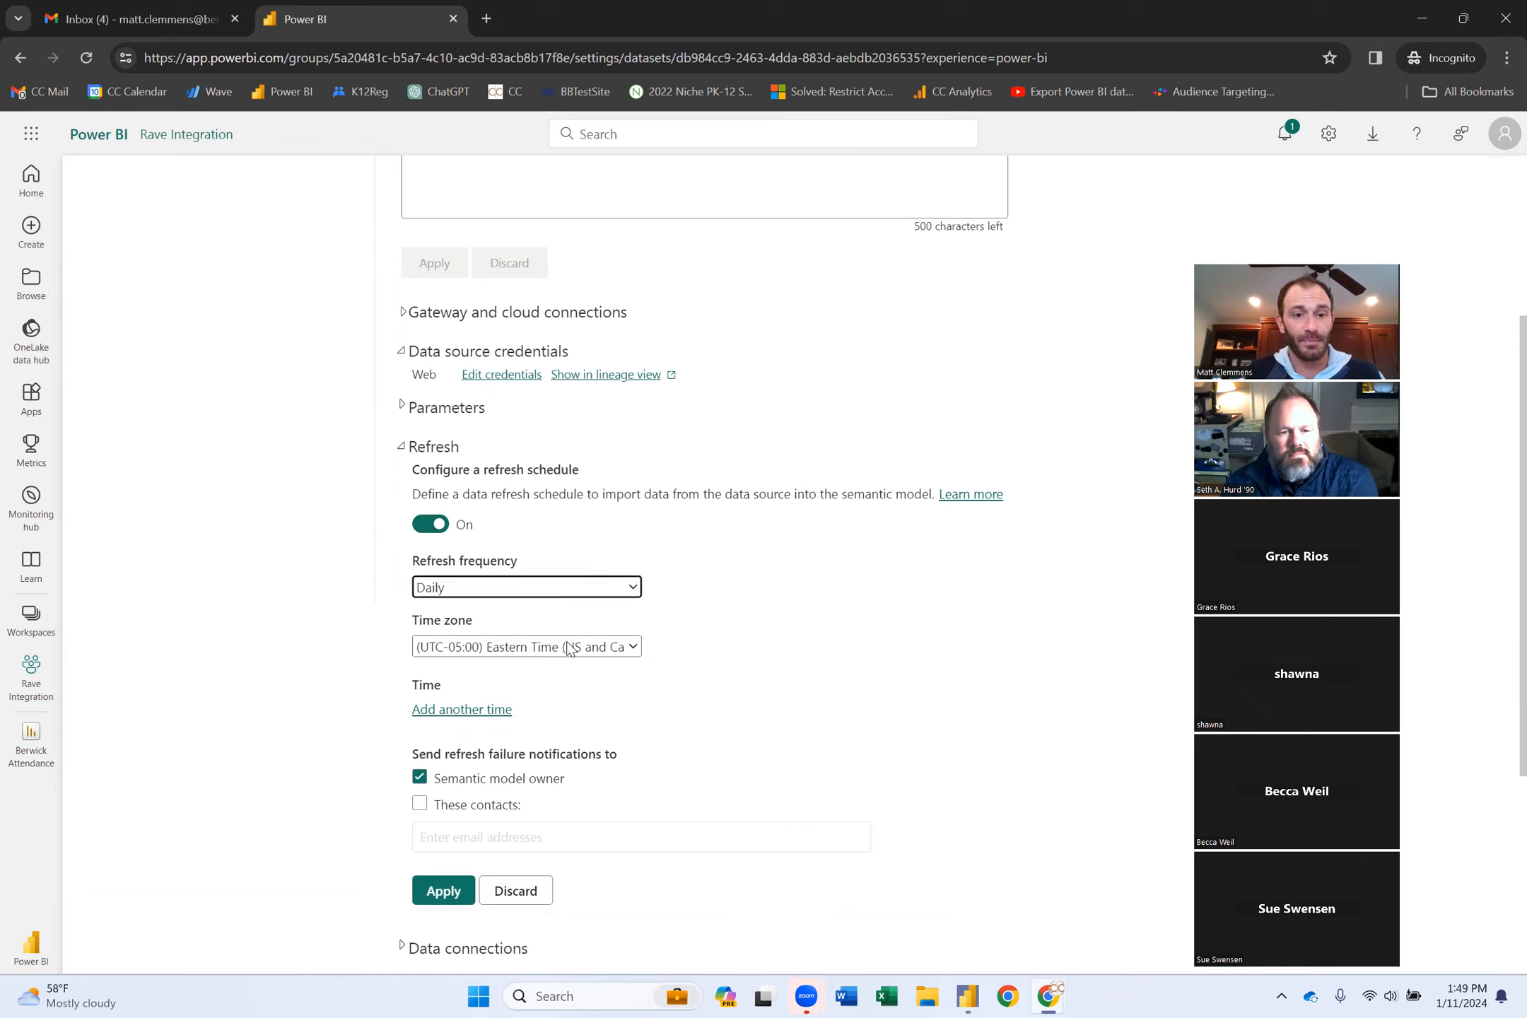
Add daily refresh times of 7:00 AM and 2:00 PM and apply the schedule.
left_click(495, 709)
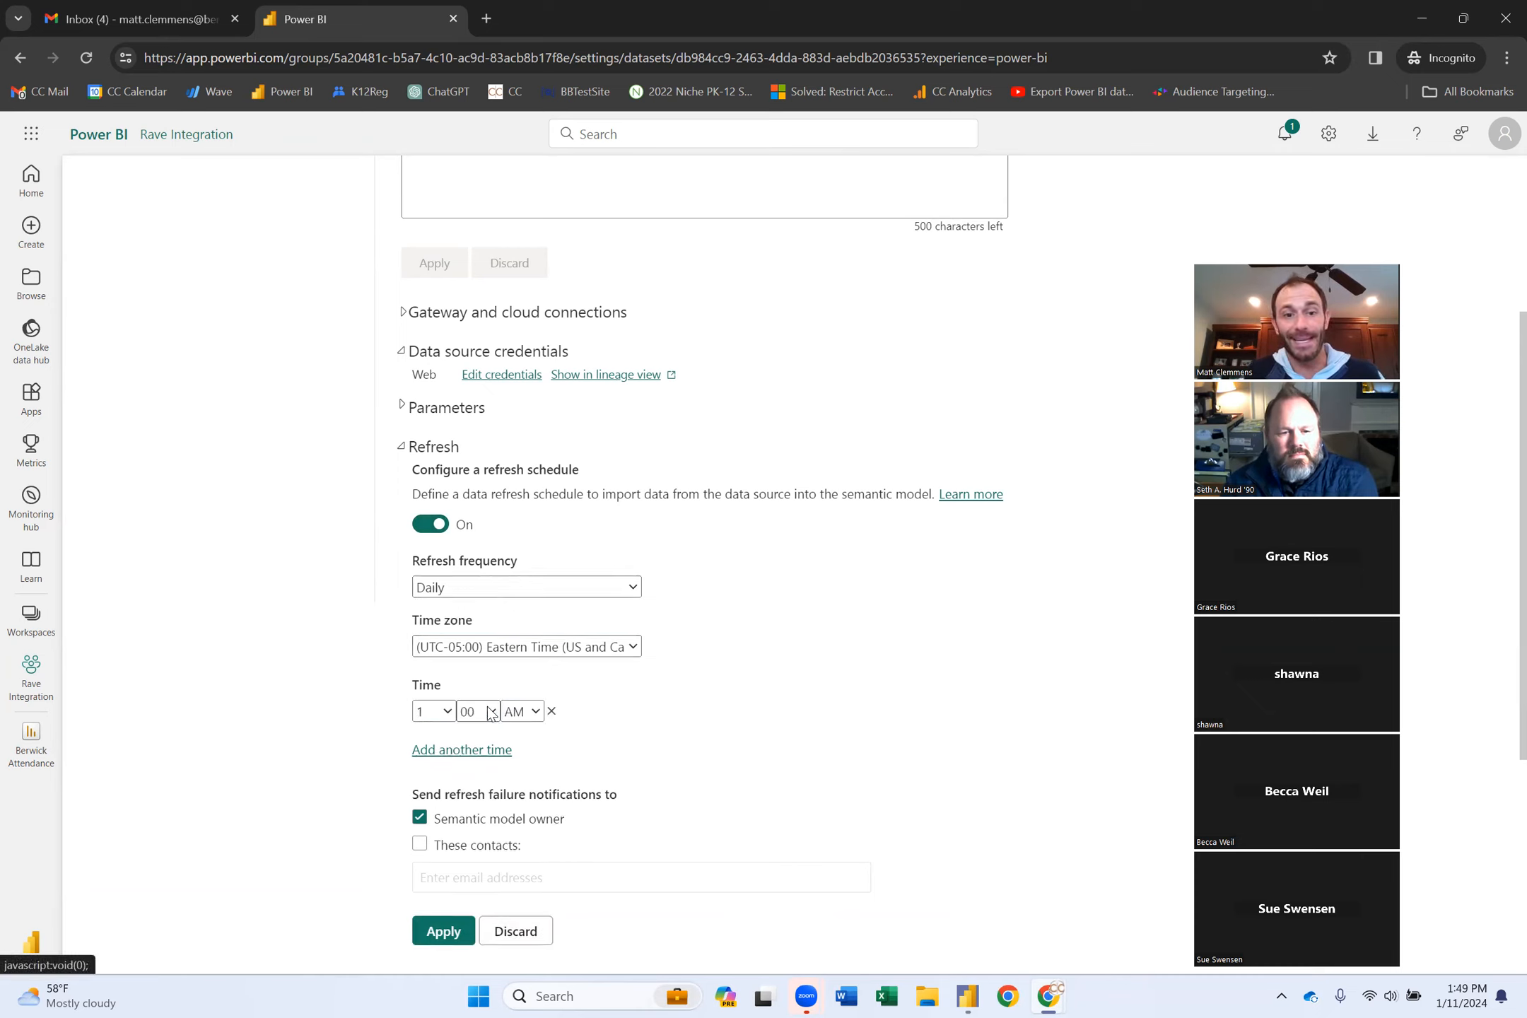
left_click(443, 713)
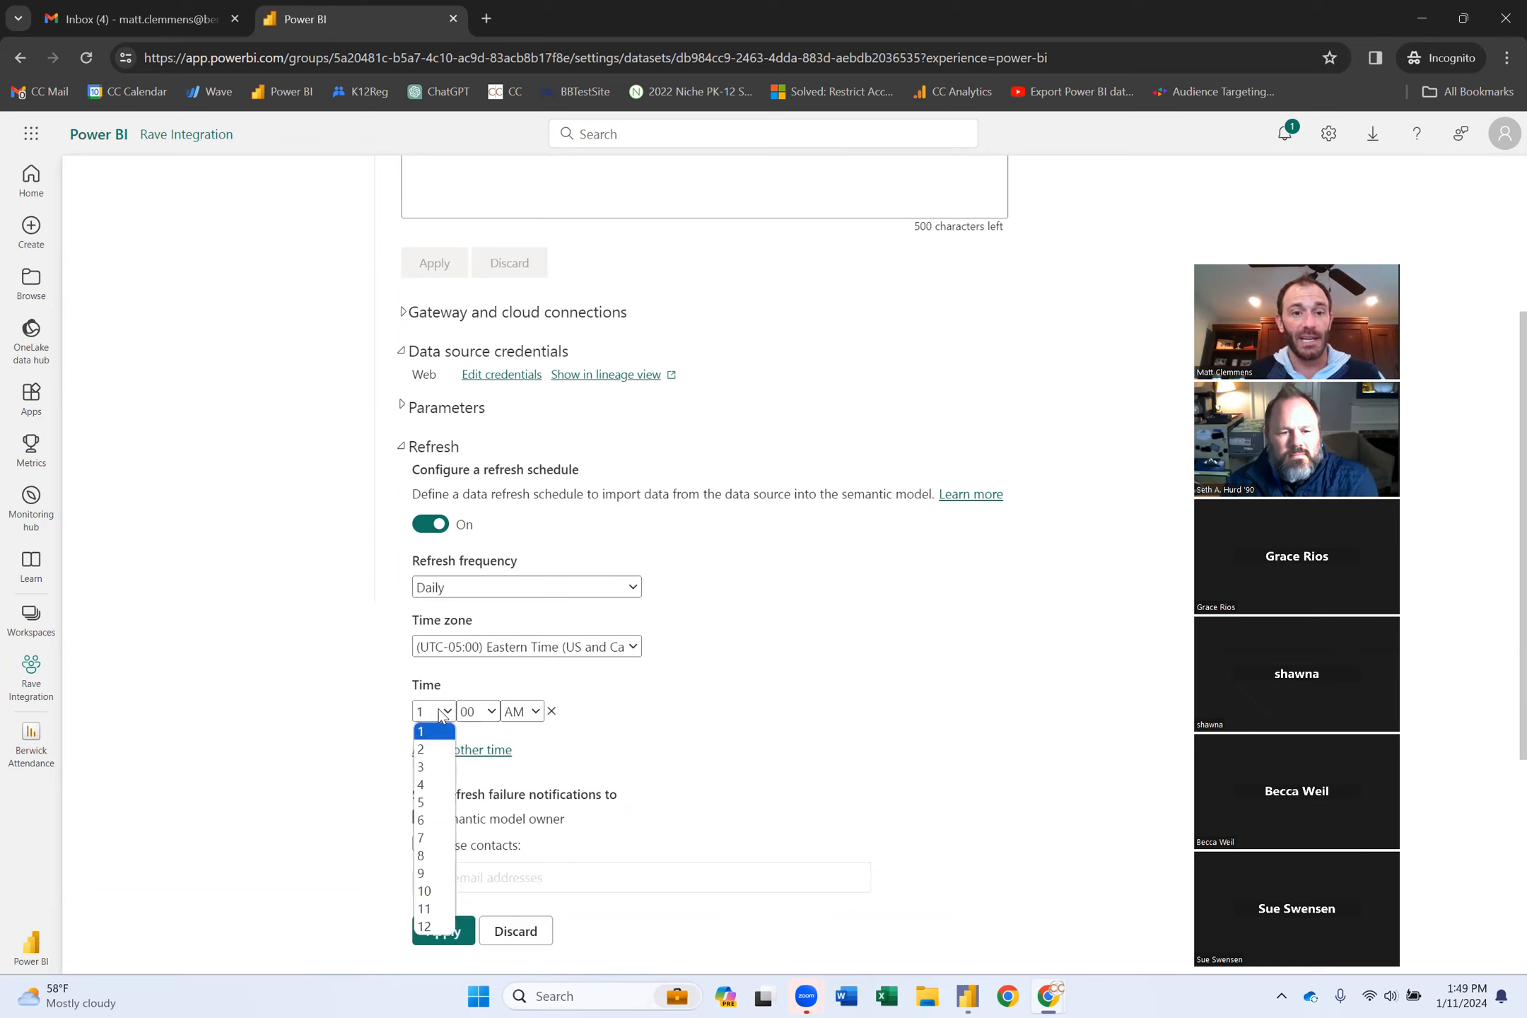
left_click(435, 838)
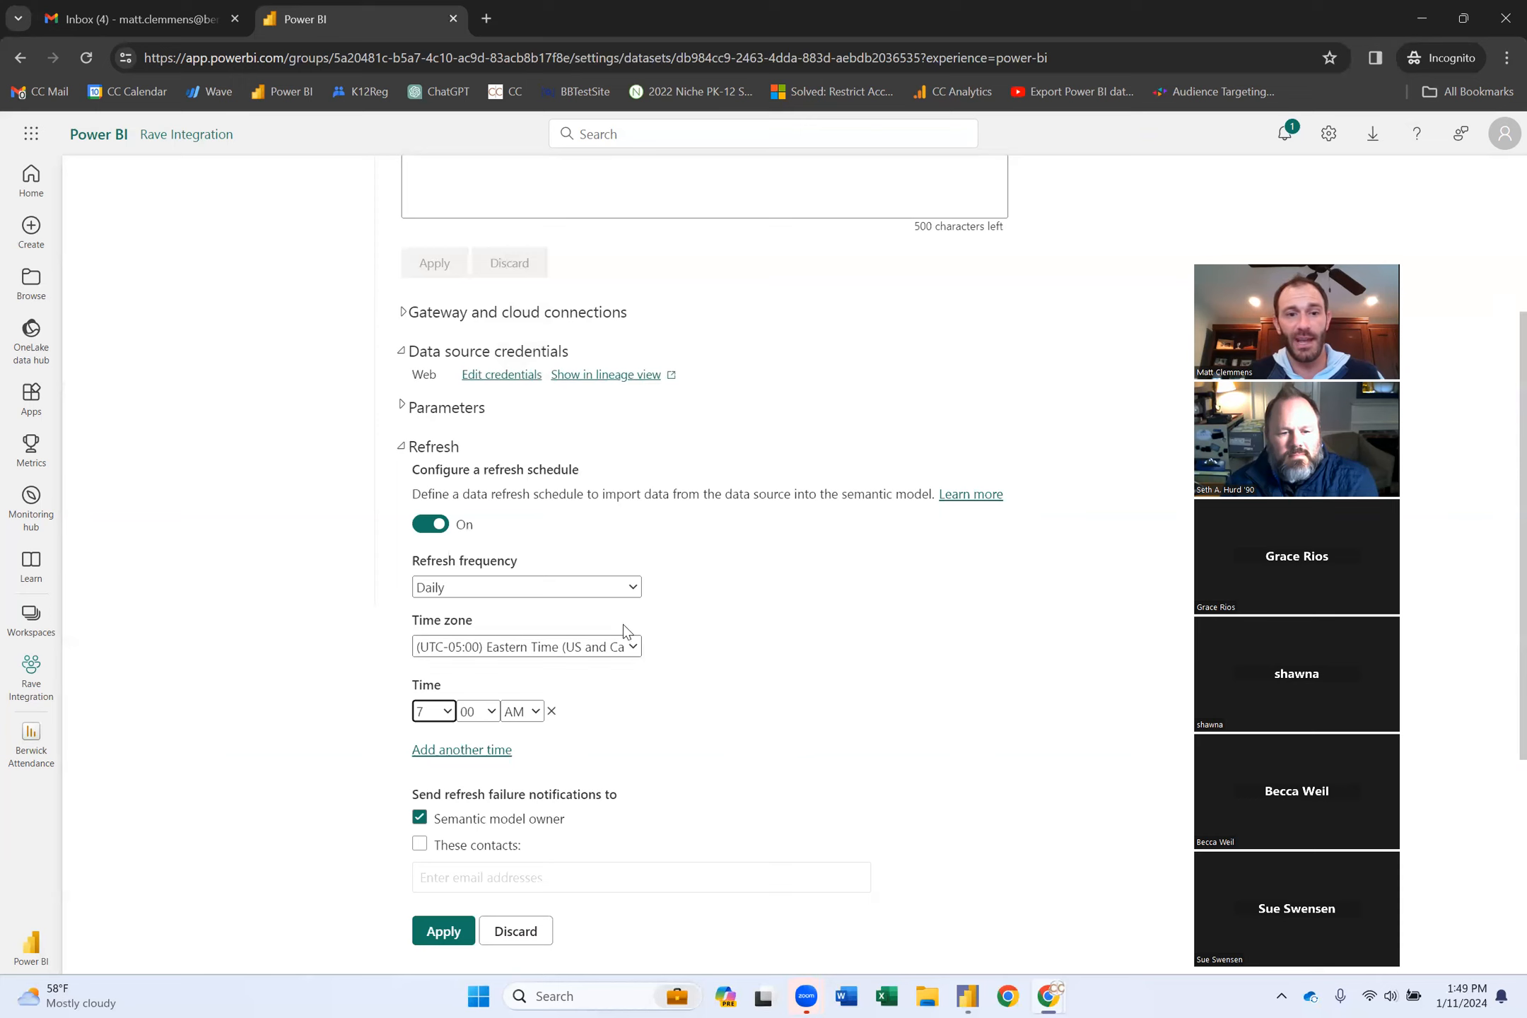
left_click(483, 750)
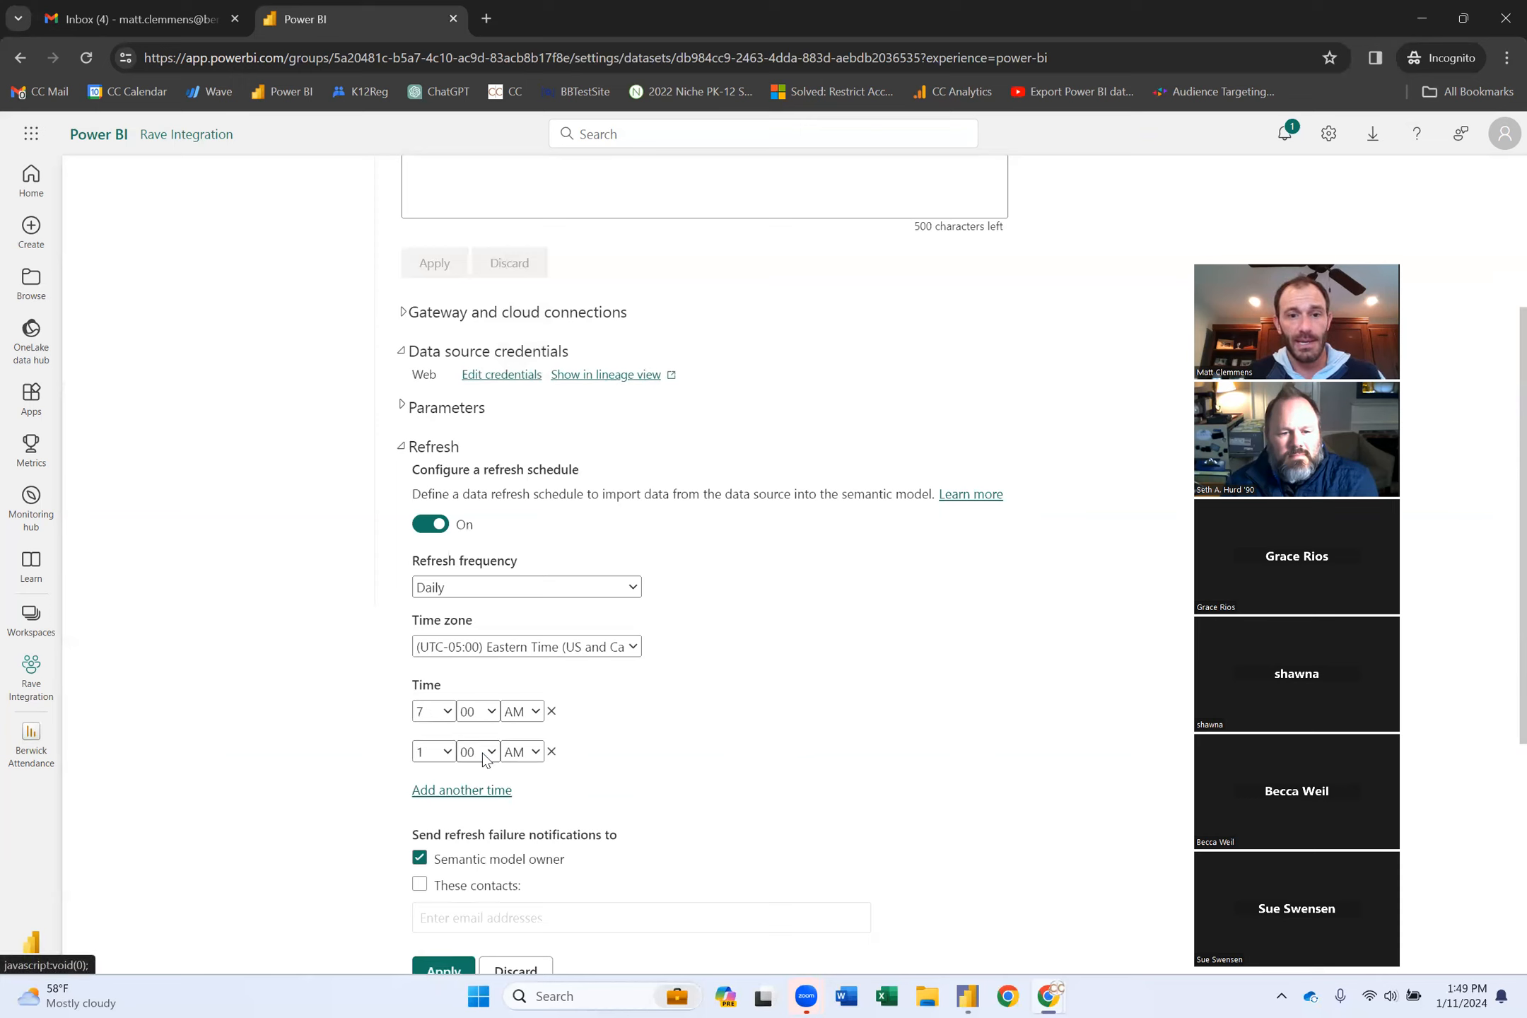
left_click(433, 752)
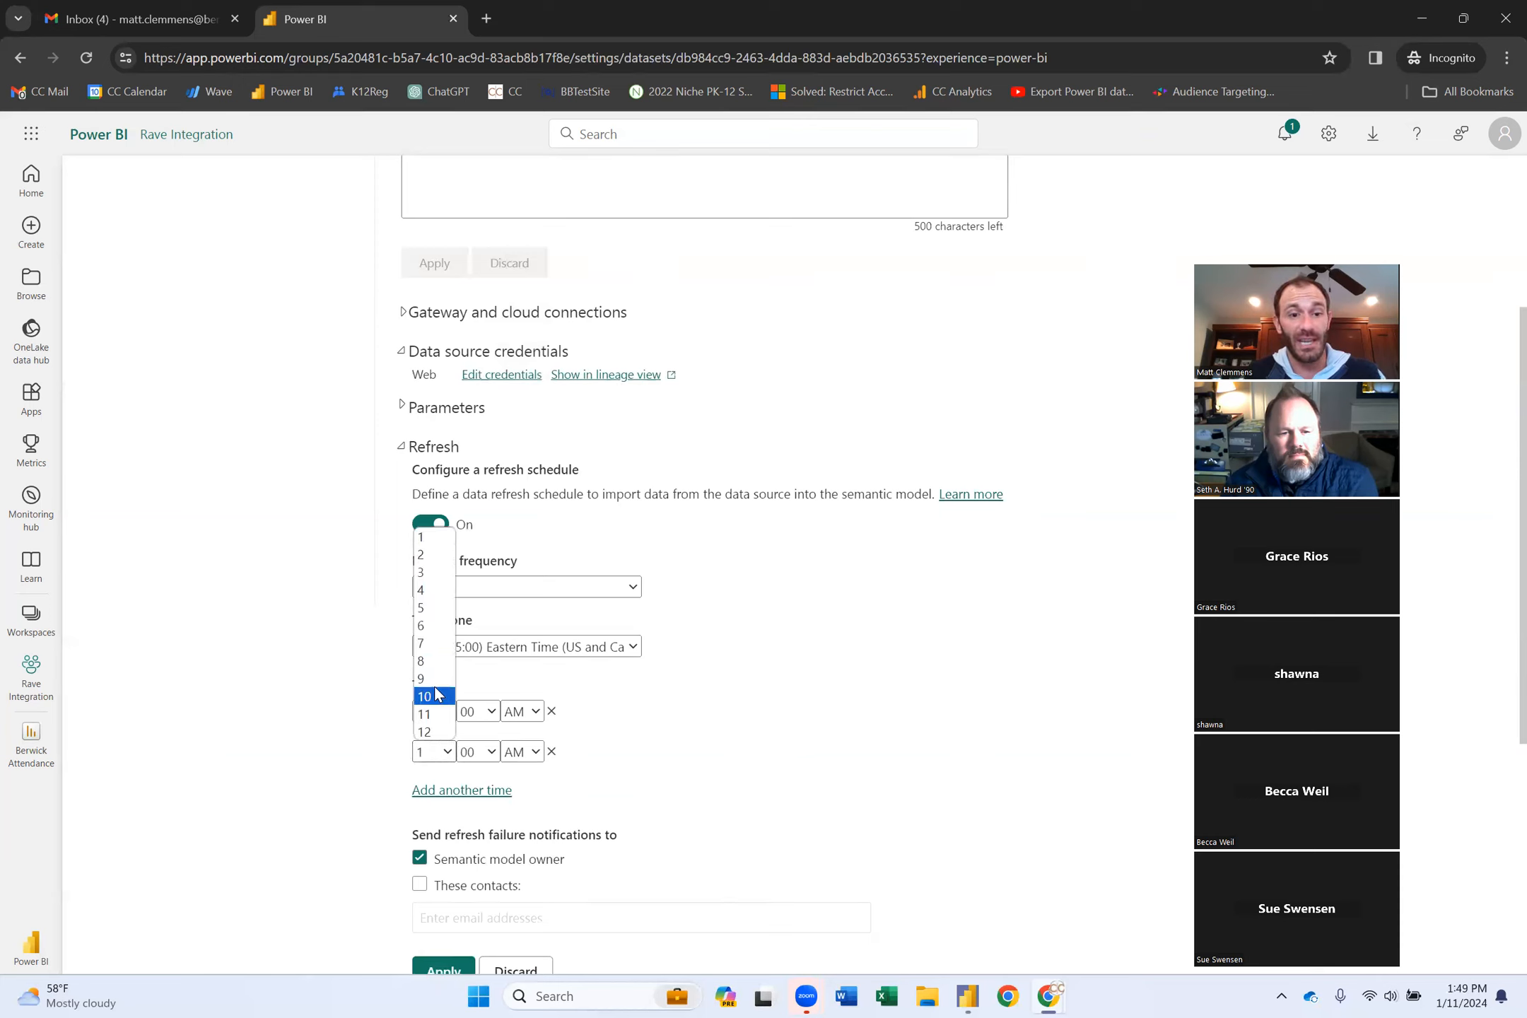
left_click(433, 555)
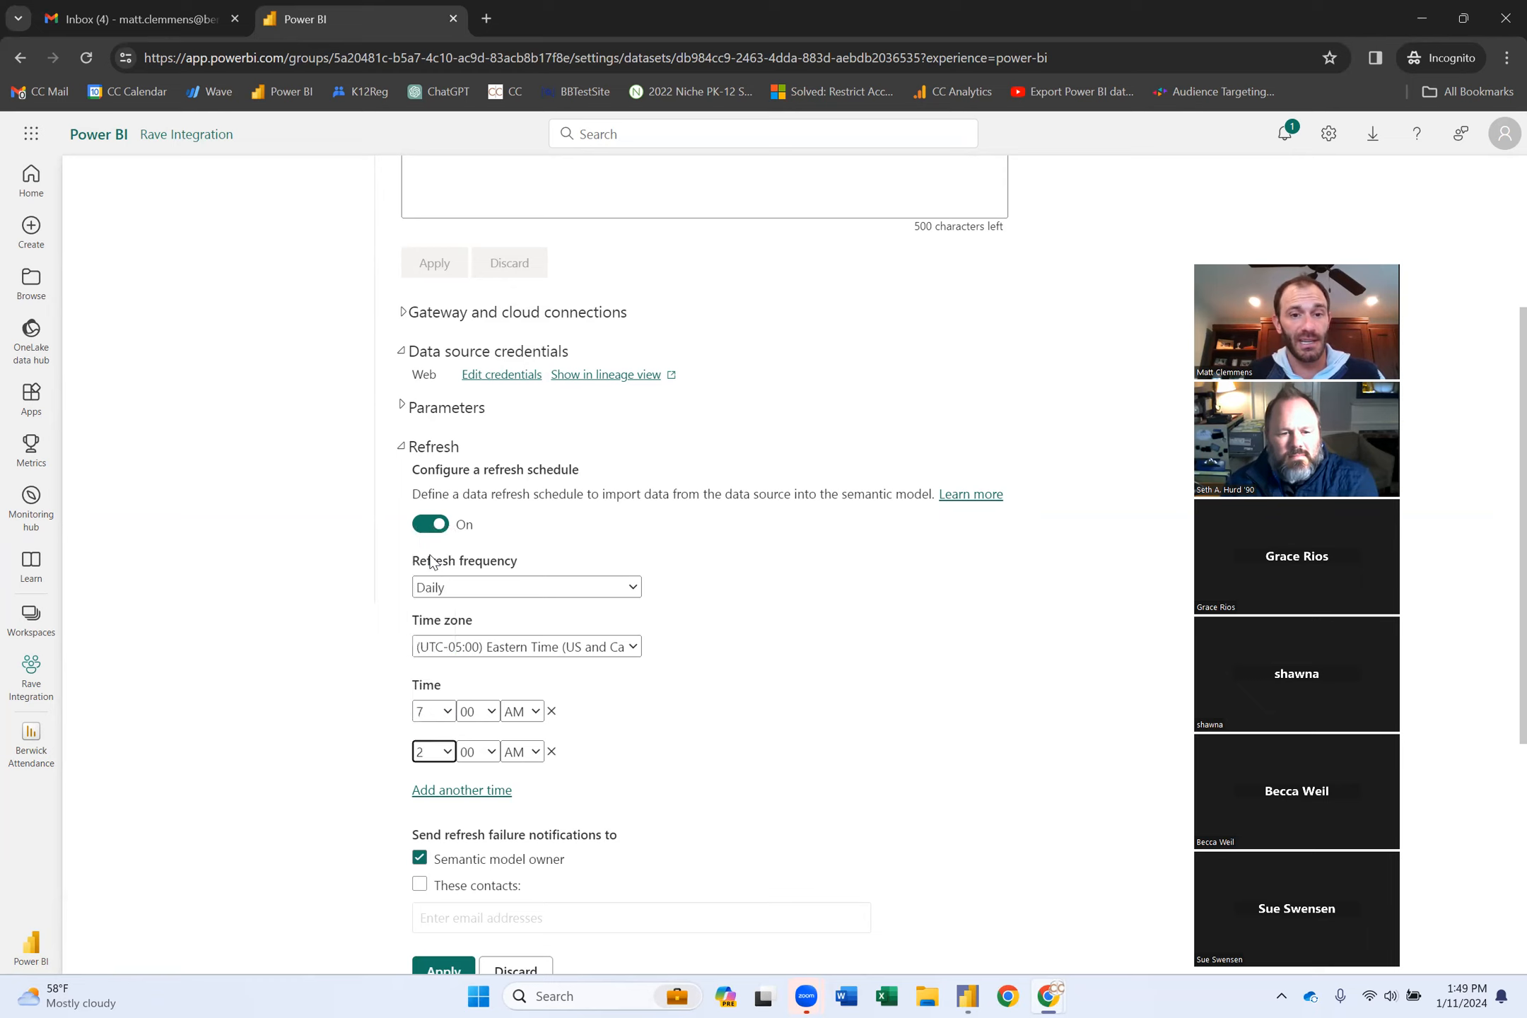
left_click(532, 754)
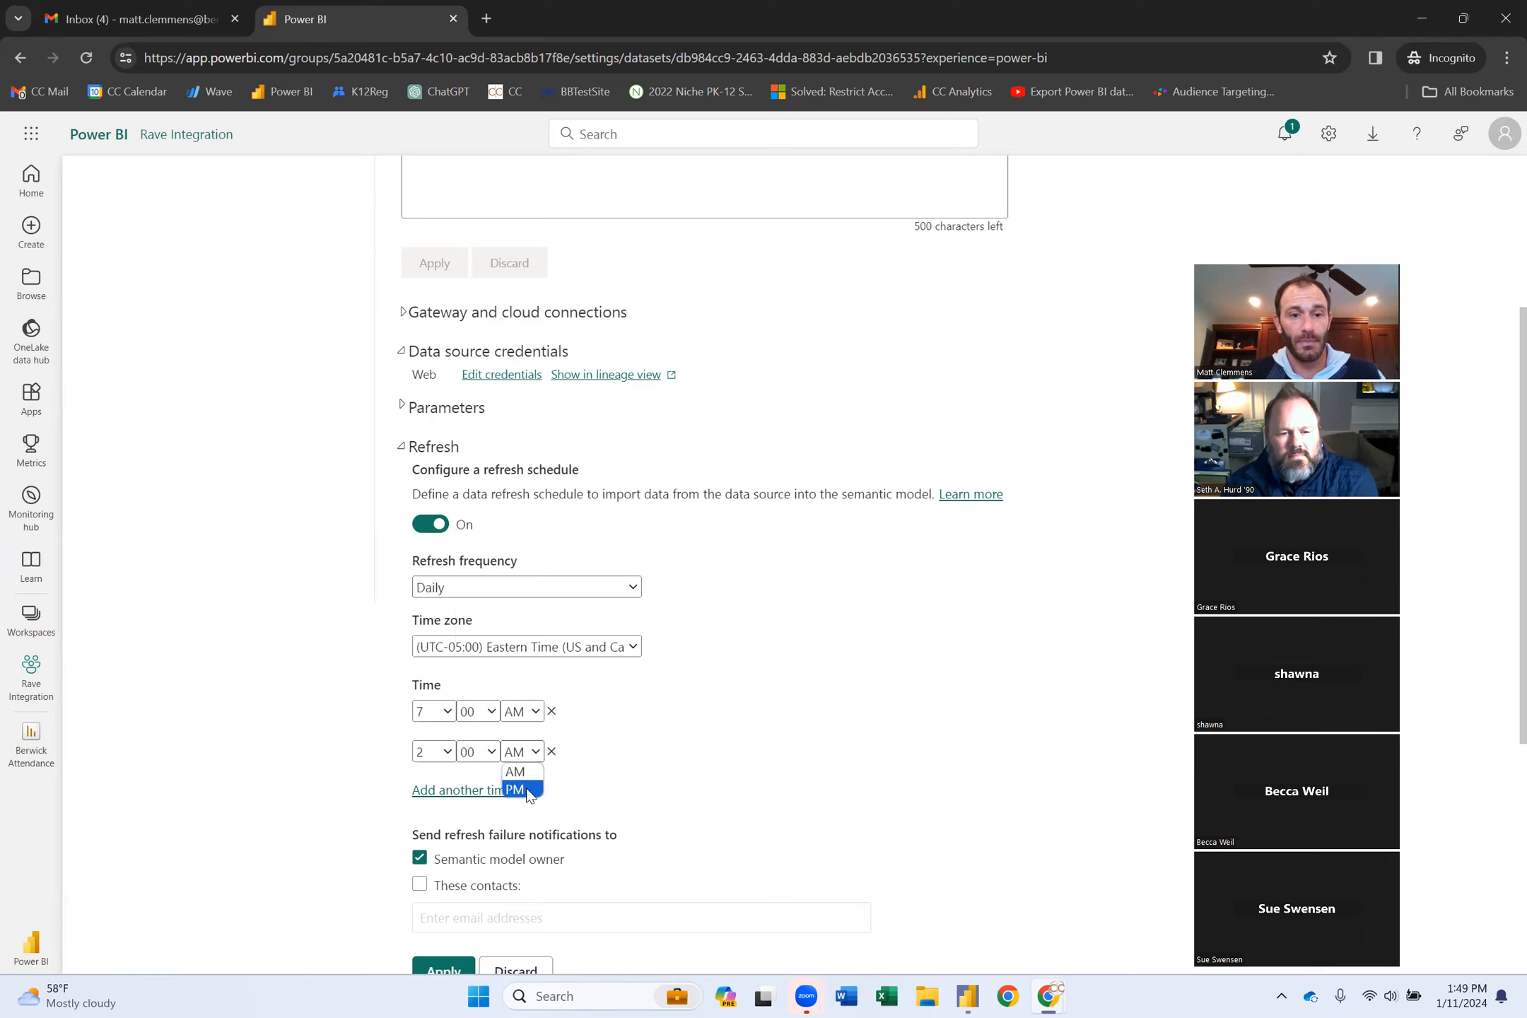
left_click(527, 789)
left_click(444, 970)
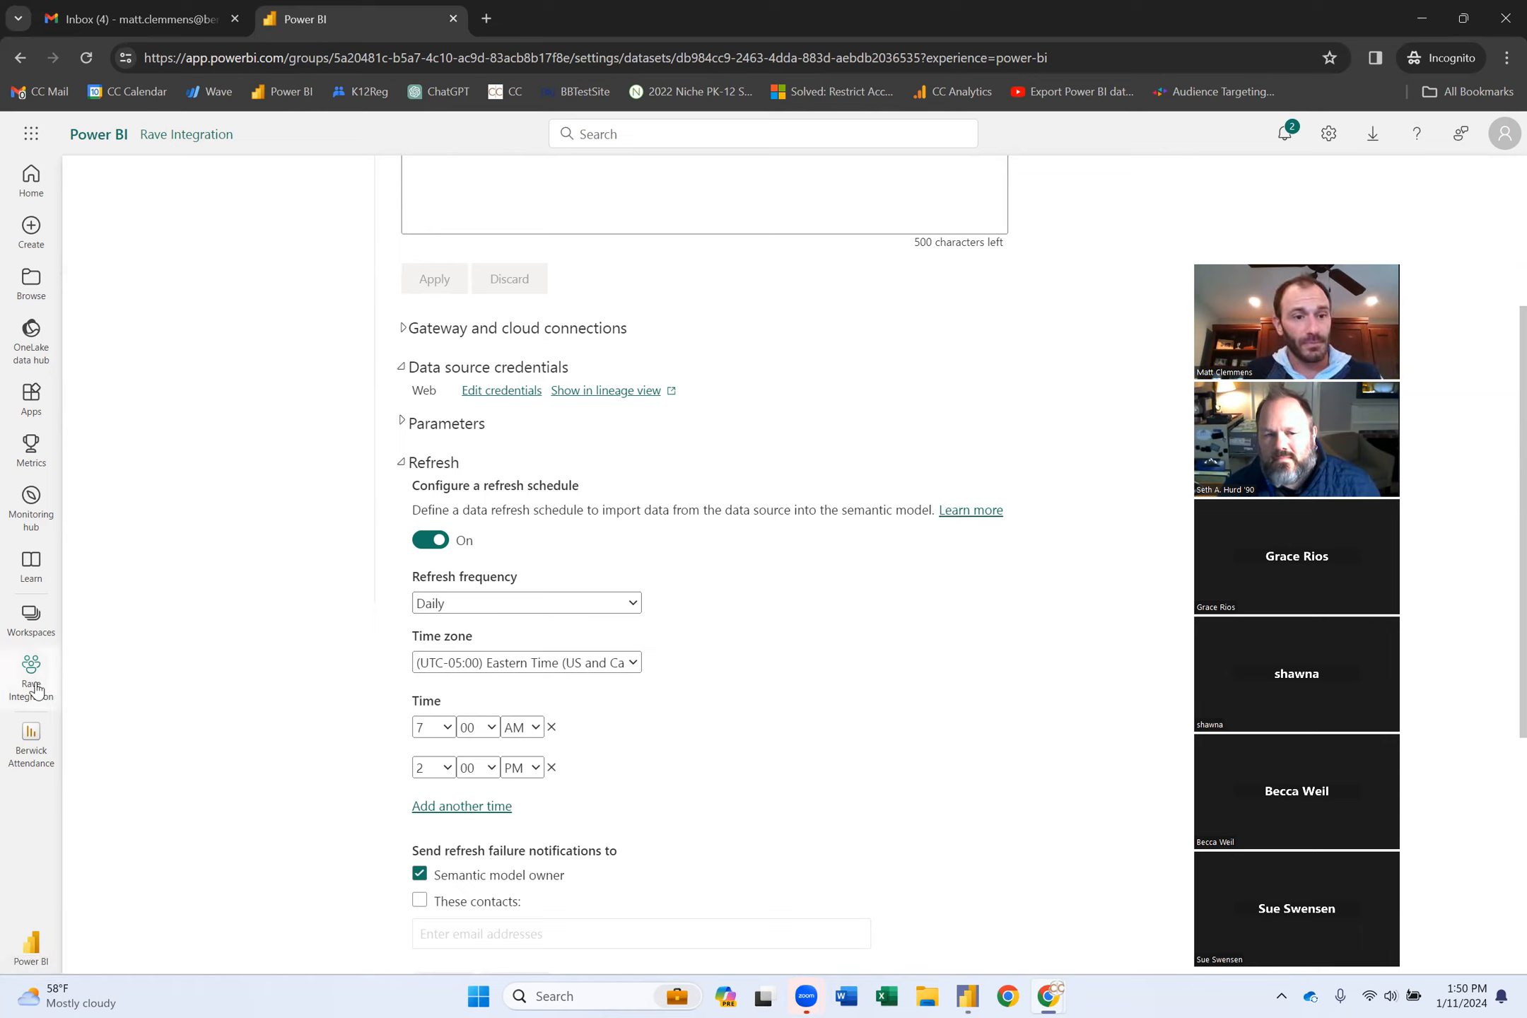
Open the Berwick Attendance report and share its link with a colleague as recipient.
left_click(31, 739)
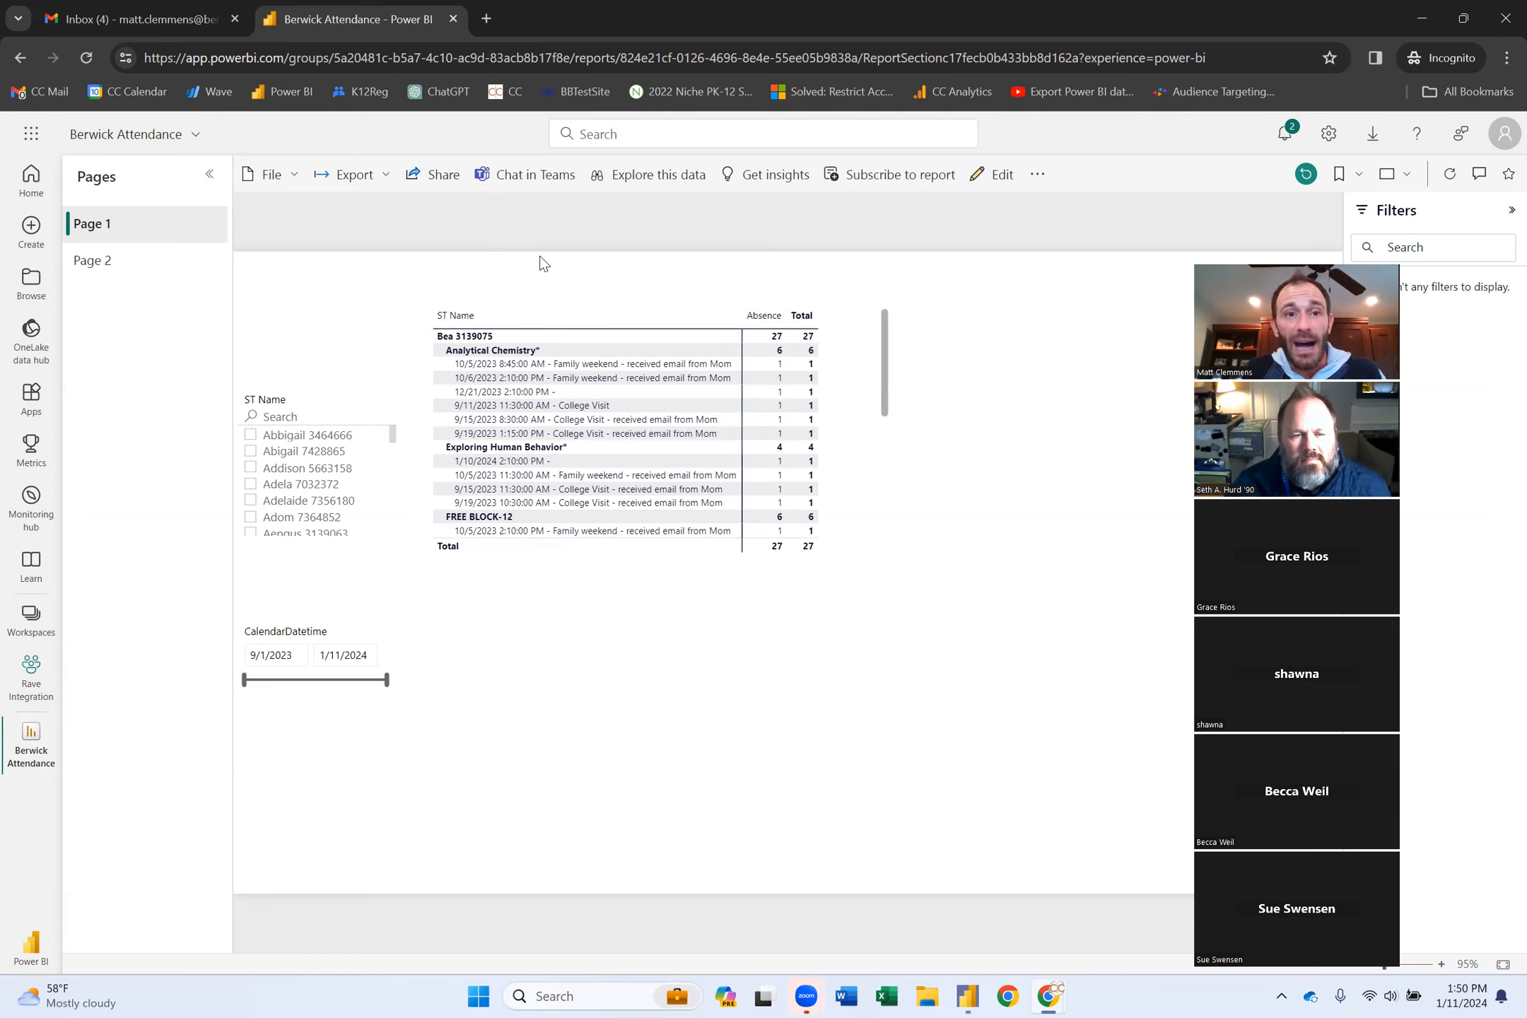
left_click(444, 178)
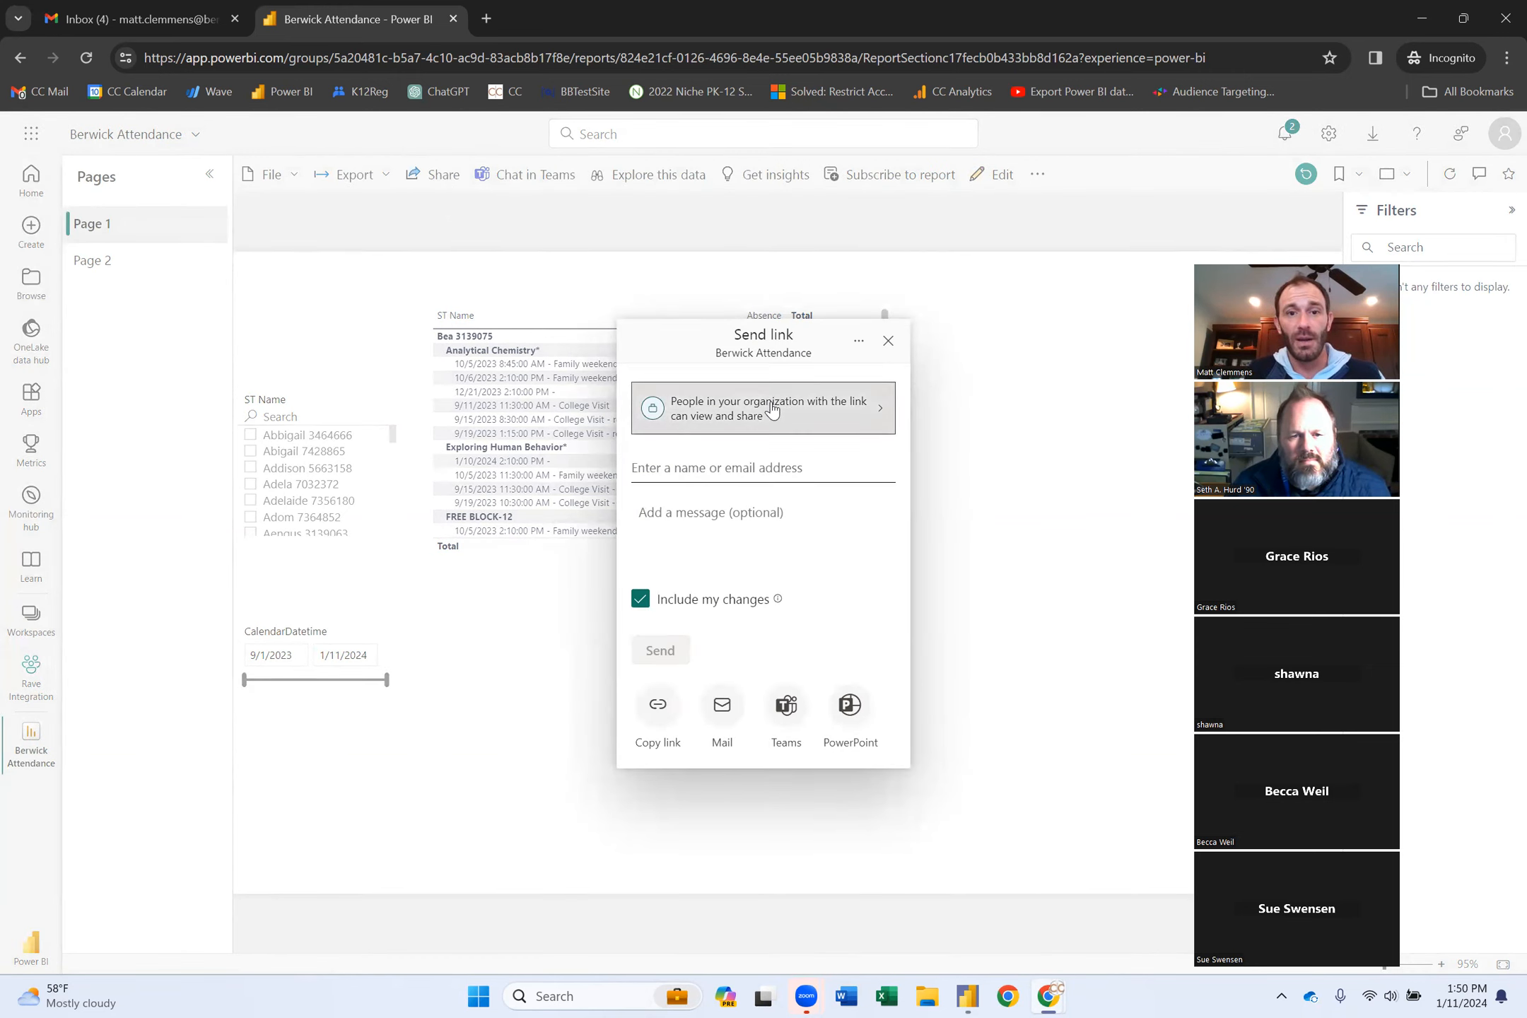
left_click(699, 463)
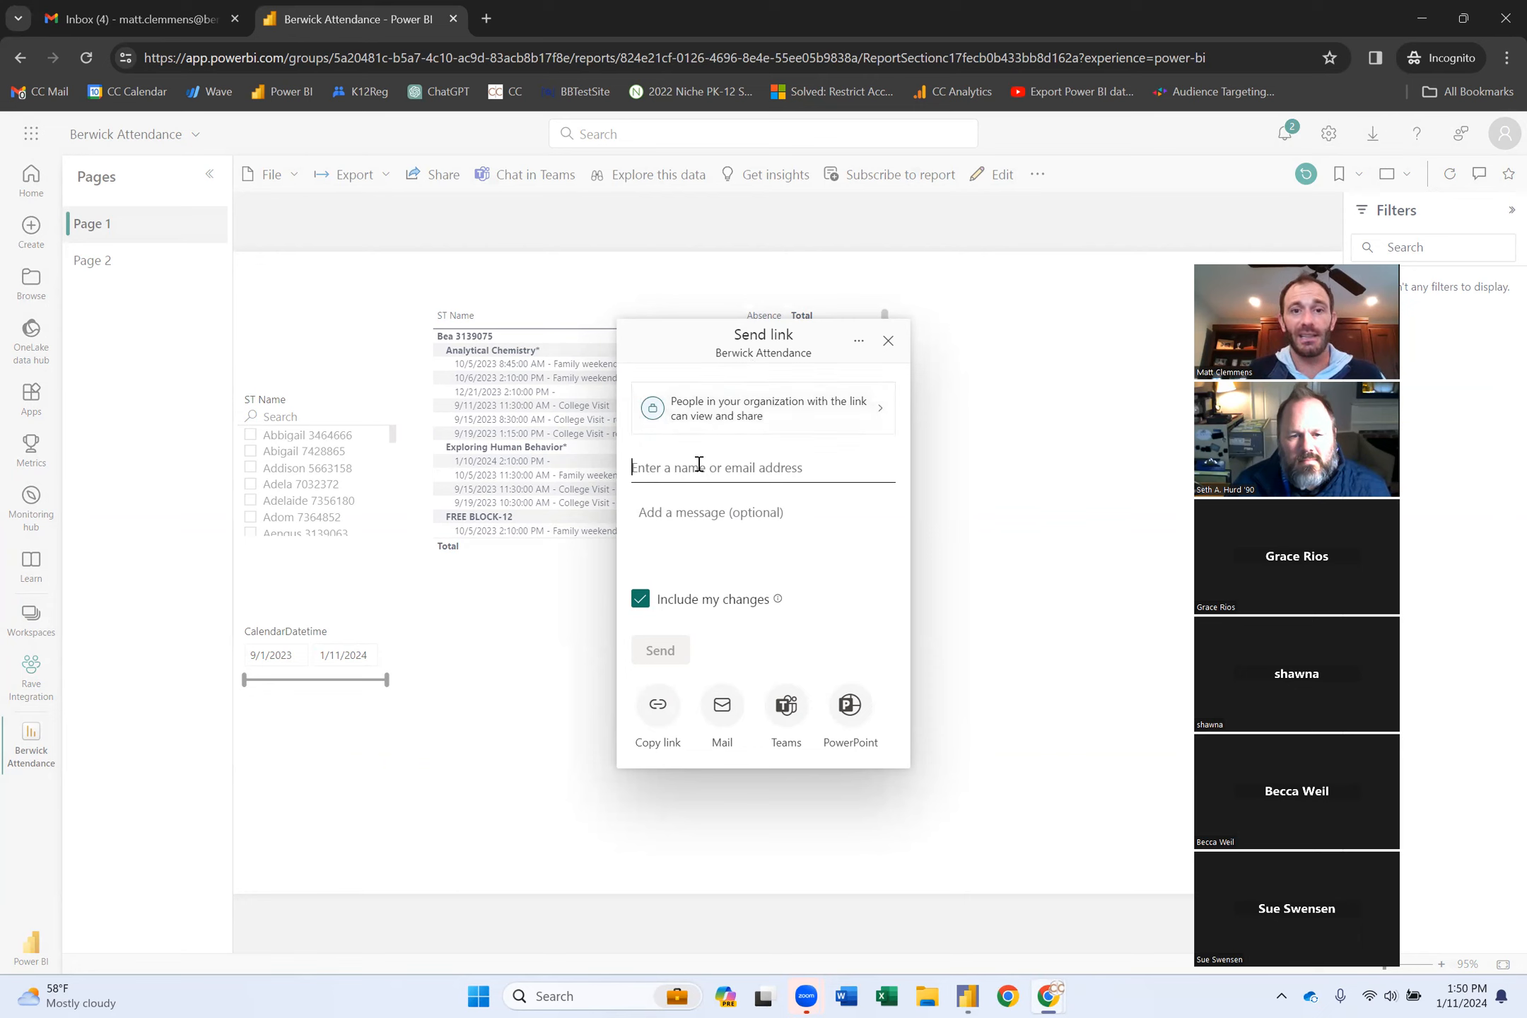
type("shurd")
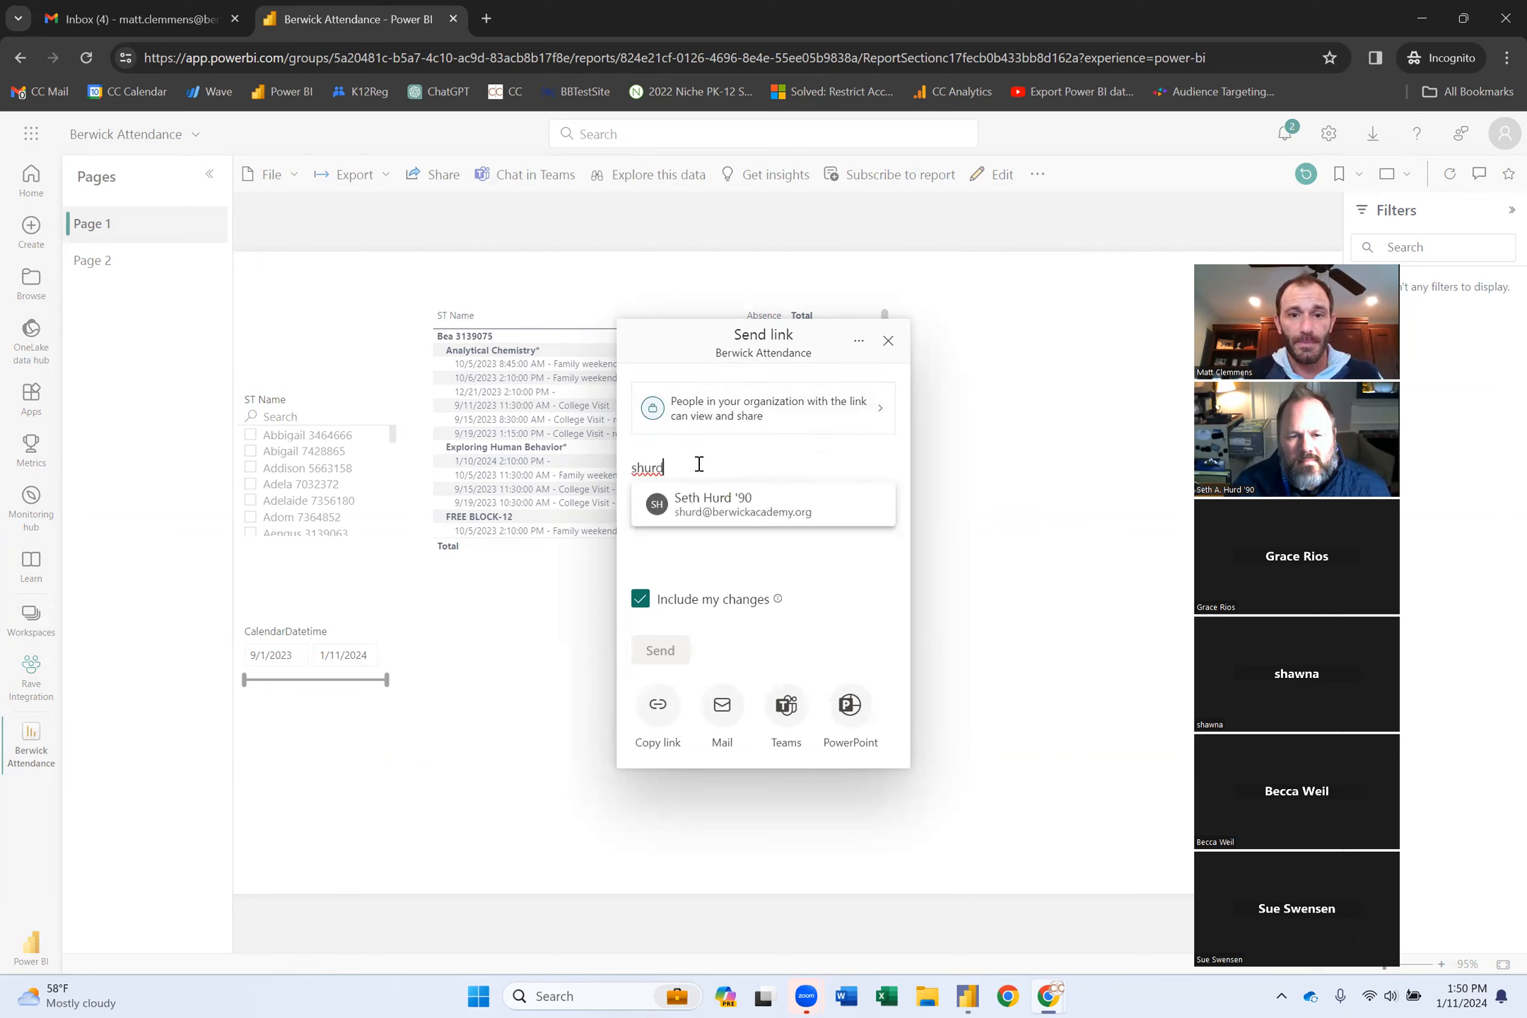
left_click(748, 505)
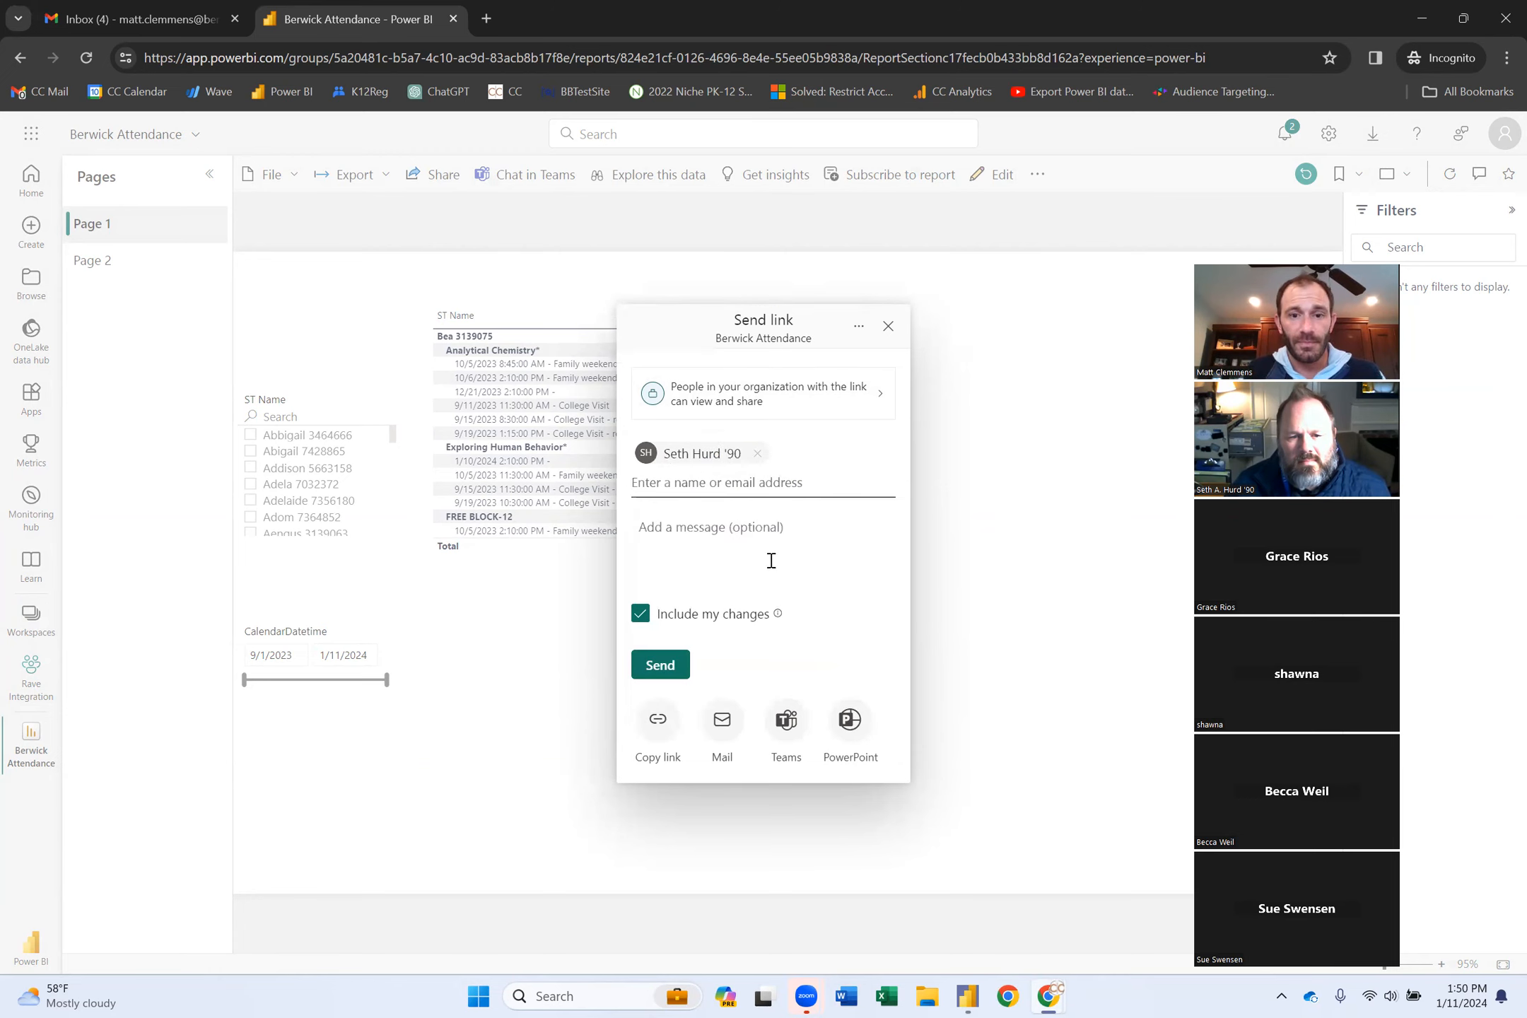
Add the message "Here's the Attendance Report!", send the link, and dismiss the confirmation.
left_click(701, 540)
type("Here' th A")
key("BackSpace")
key("BackSpace")
type("e")
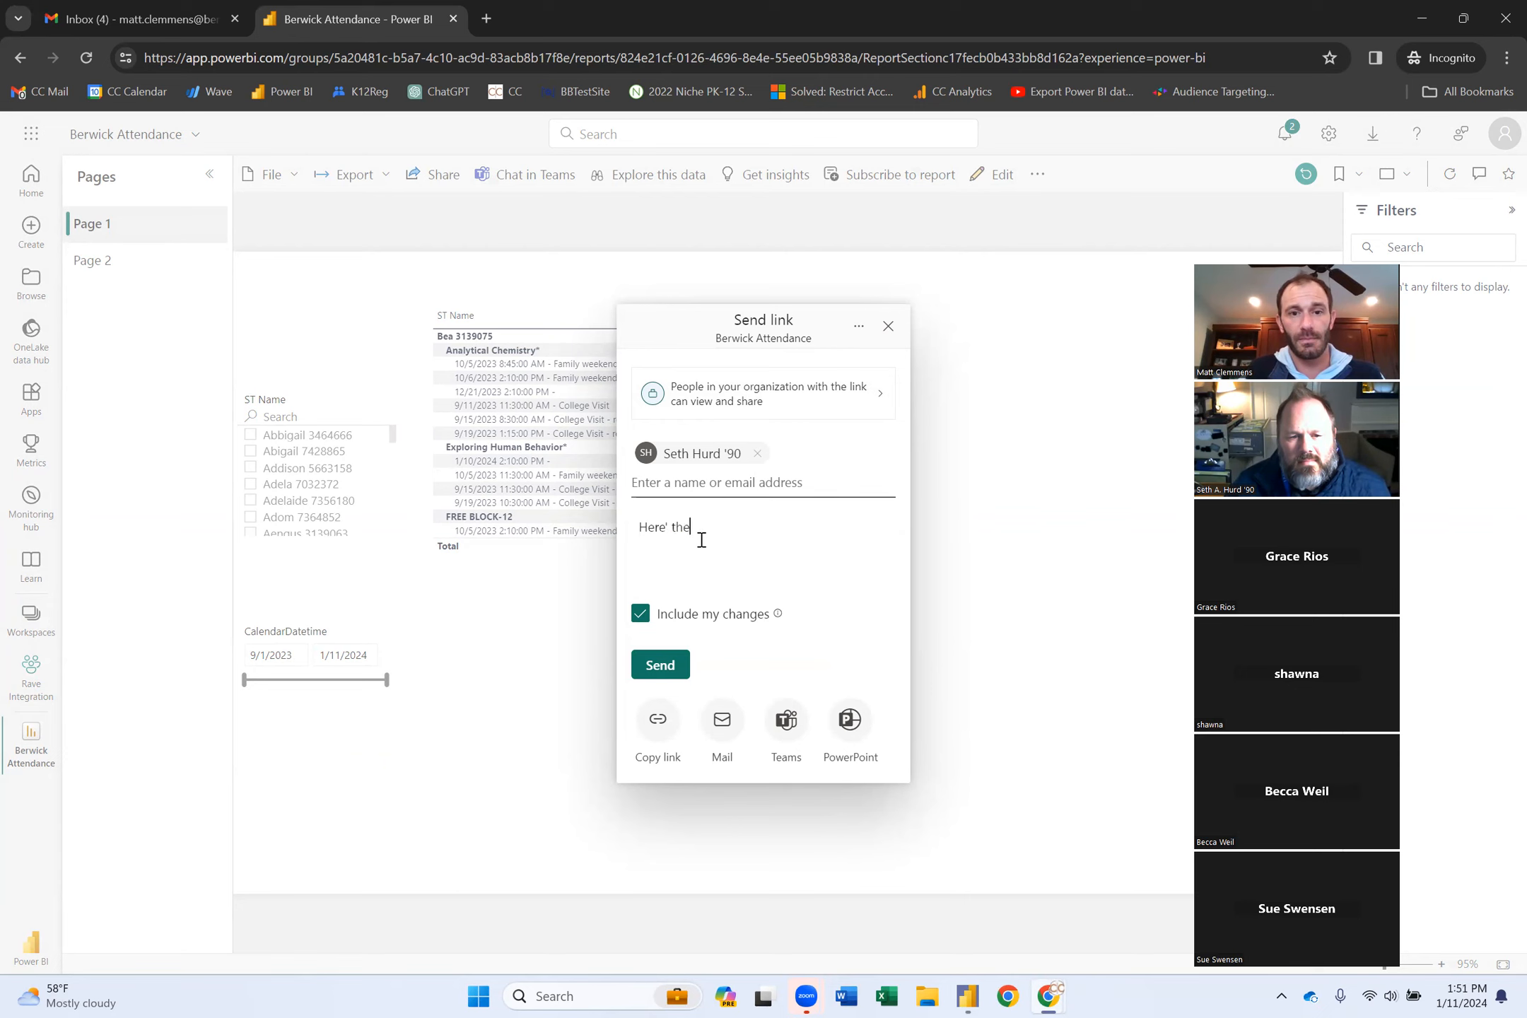
type(" Attendance Report!")
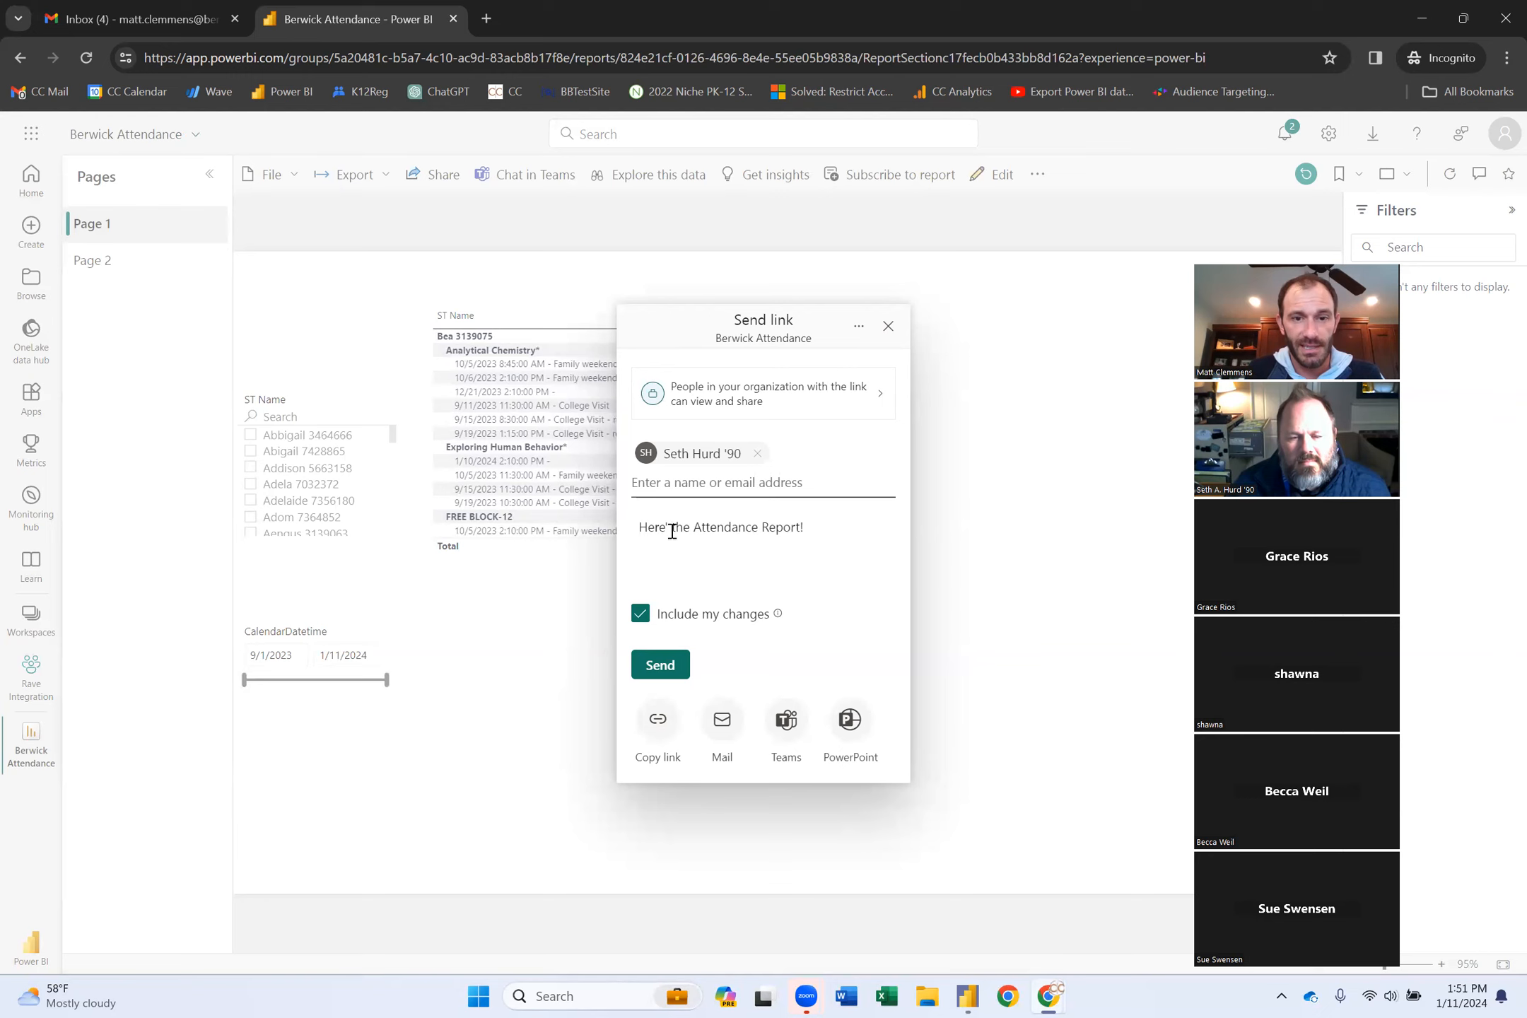
left_click(670, 529)
type("s")
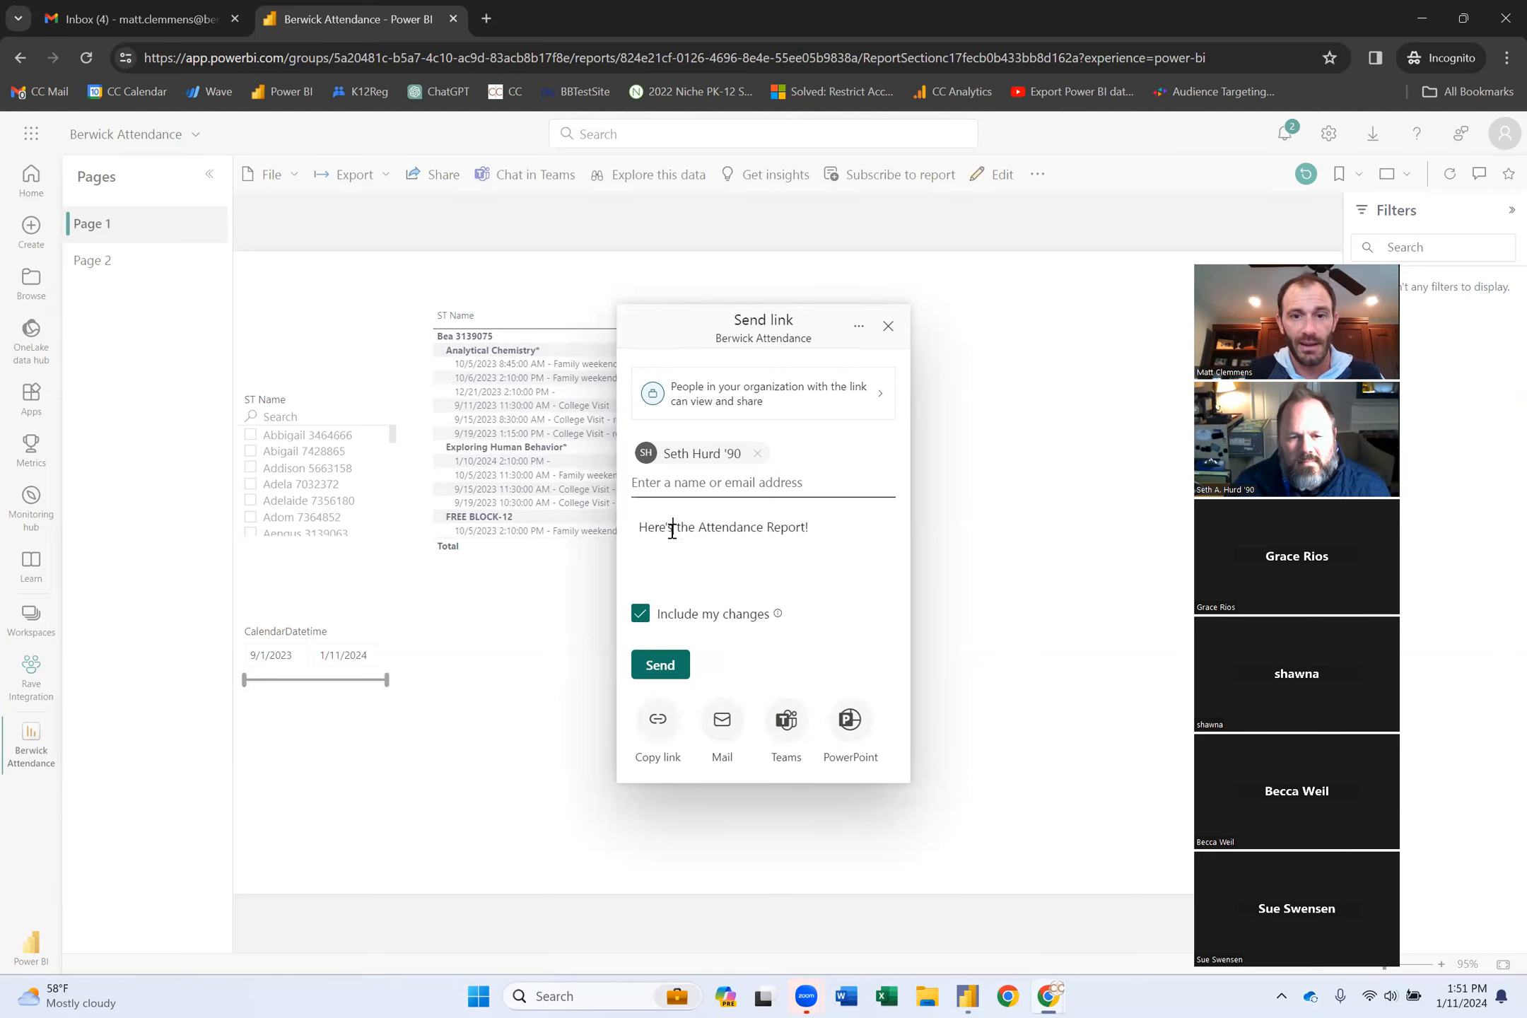
left_click(663, 665)
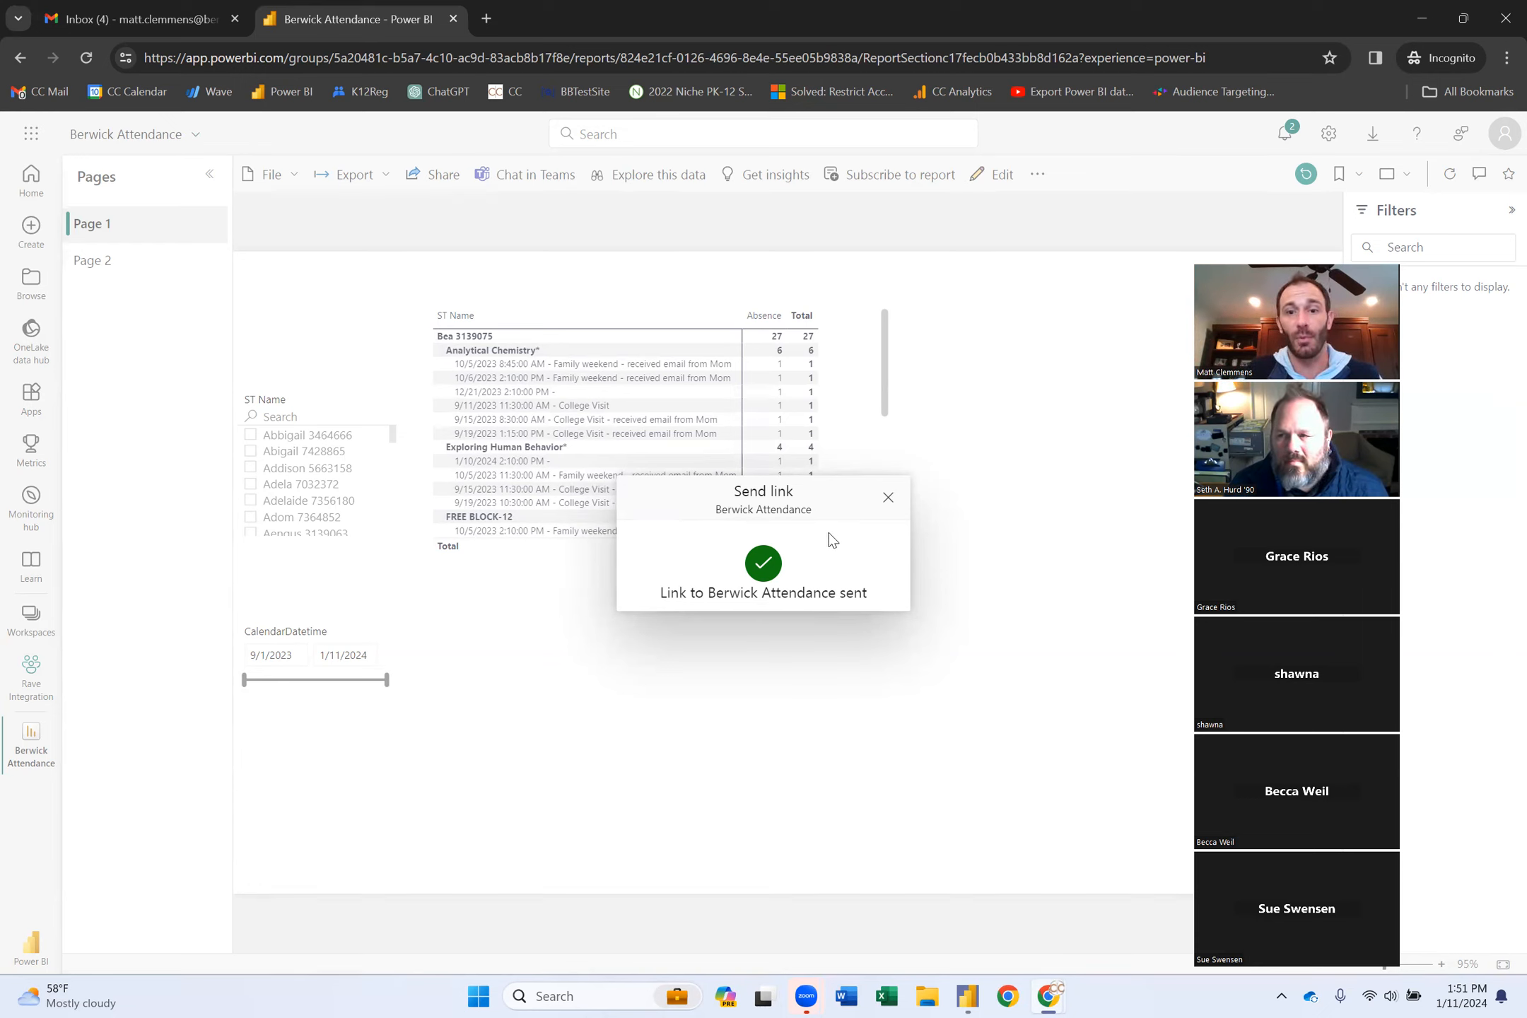
left_click(888, 499)
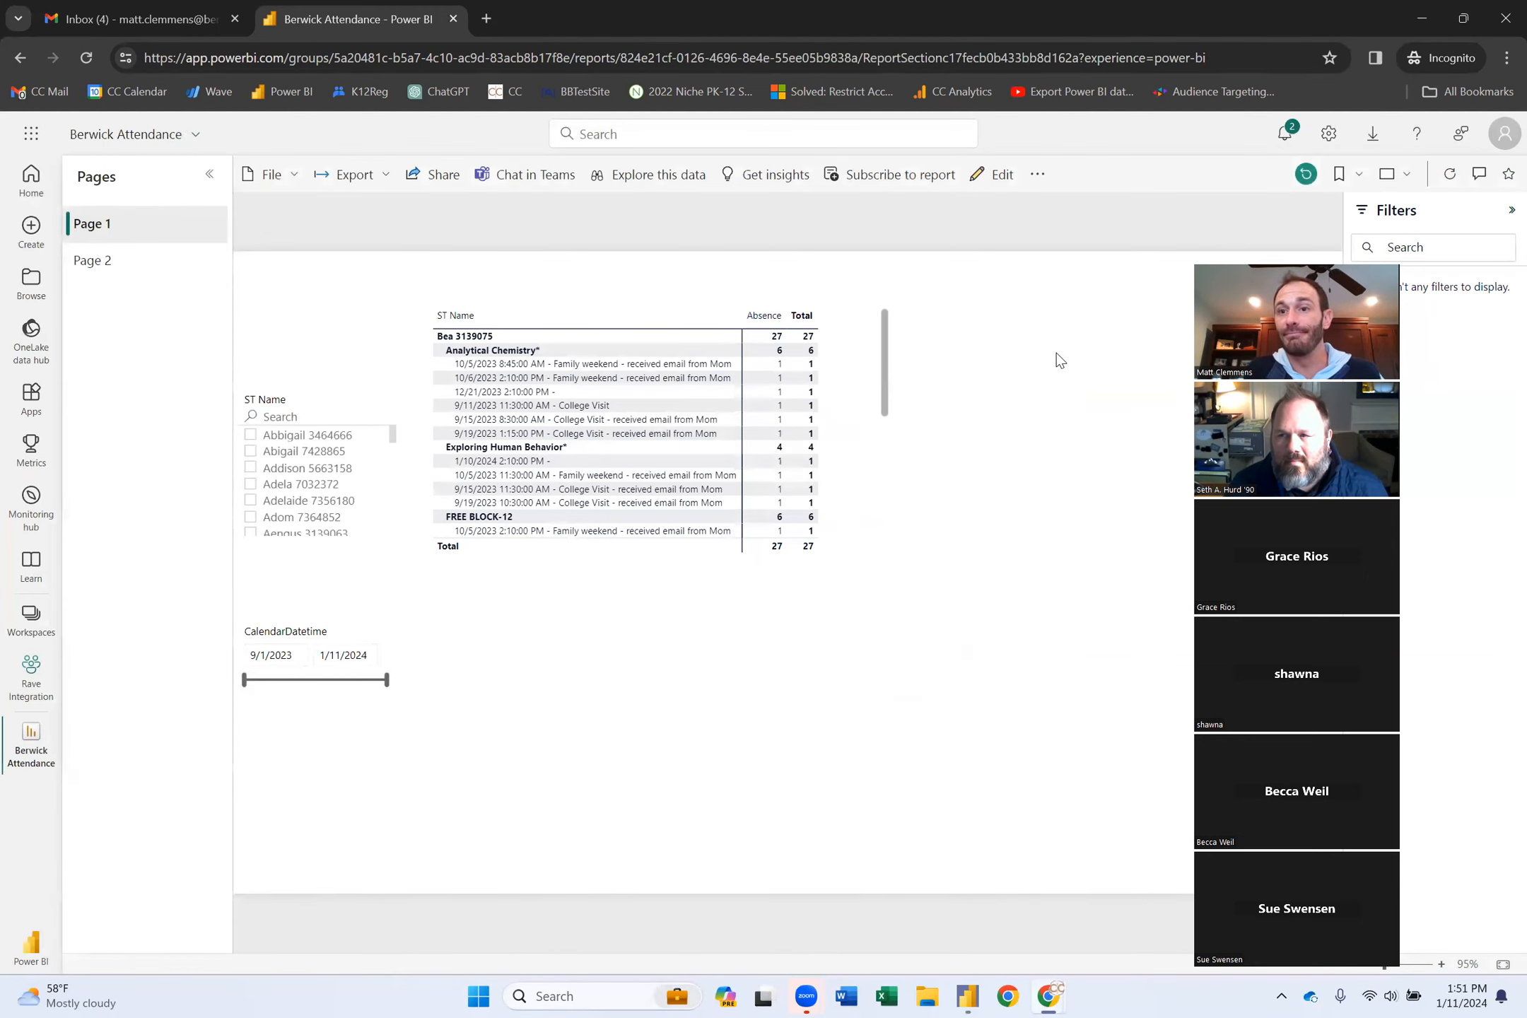
left_click(1501, 138)
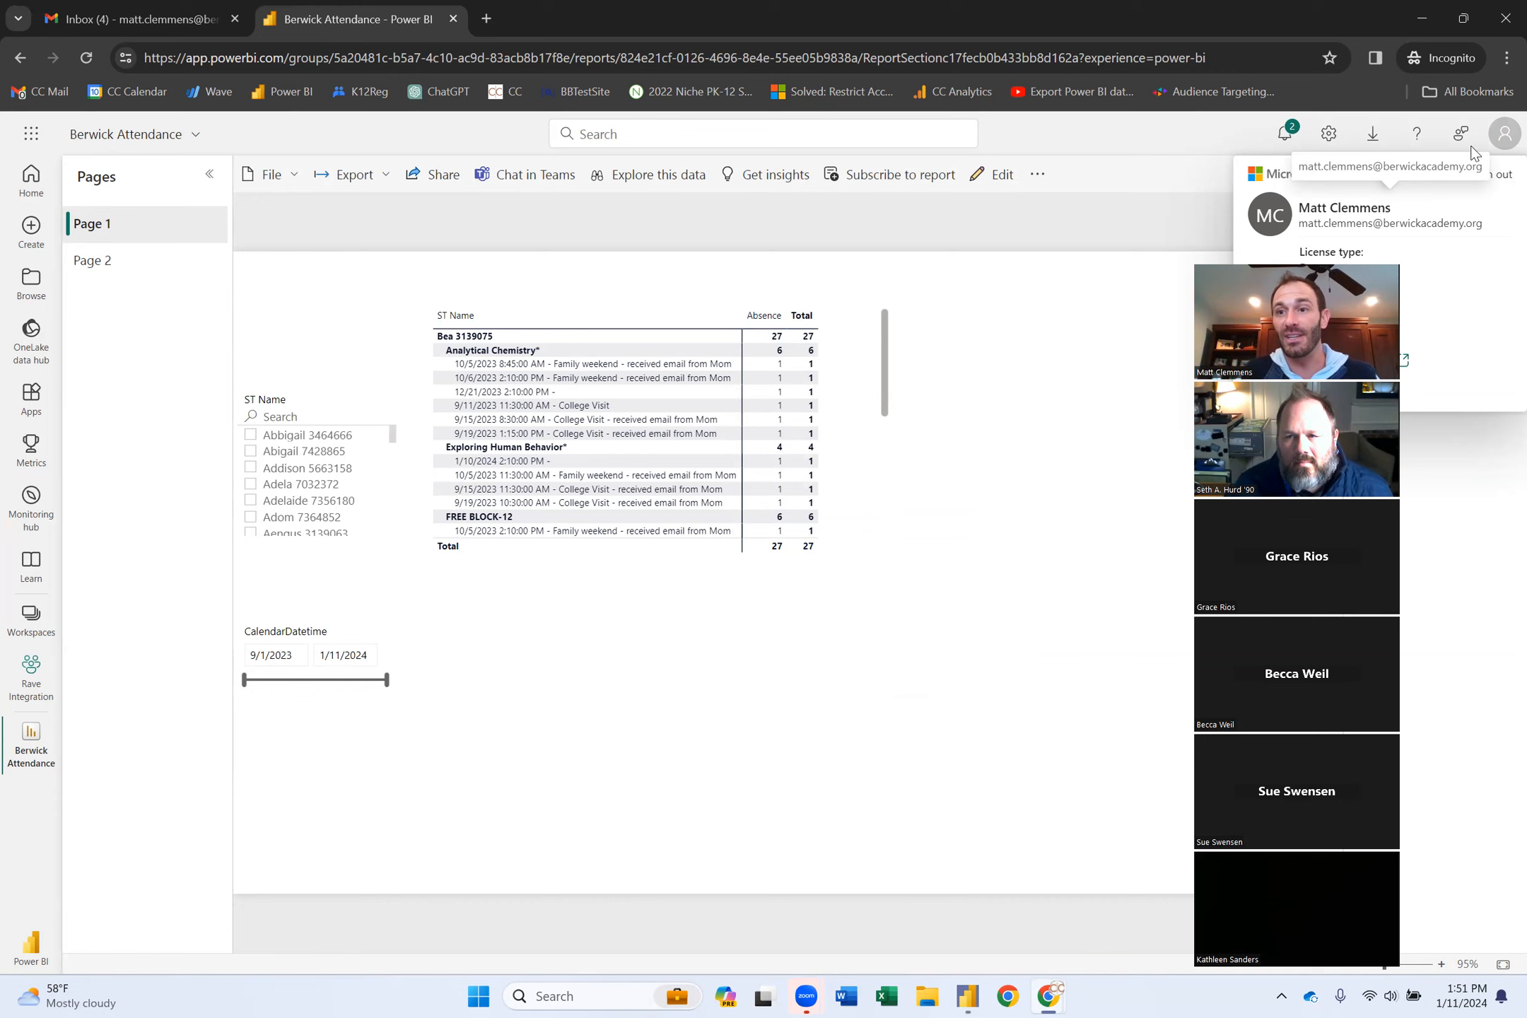
left_click(1500, 141)
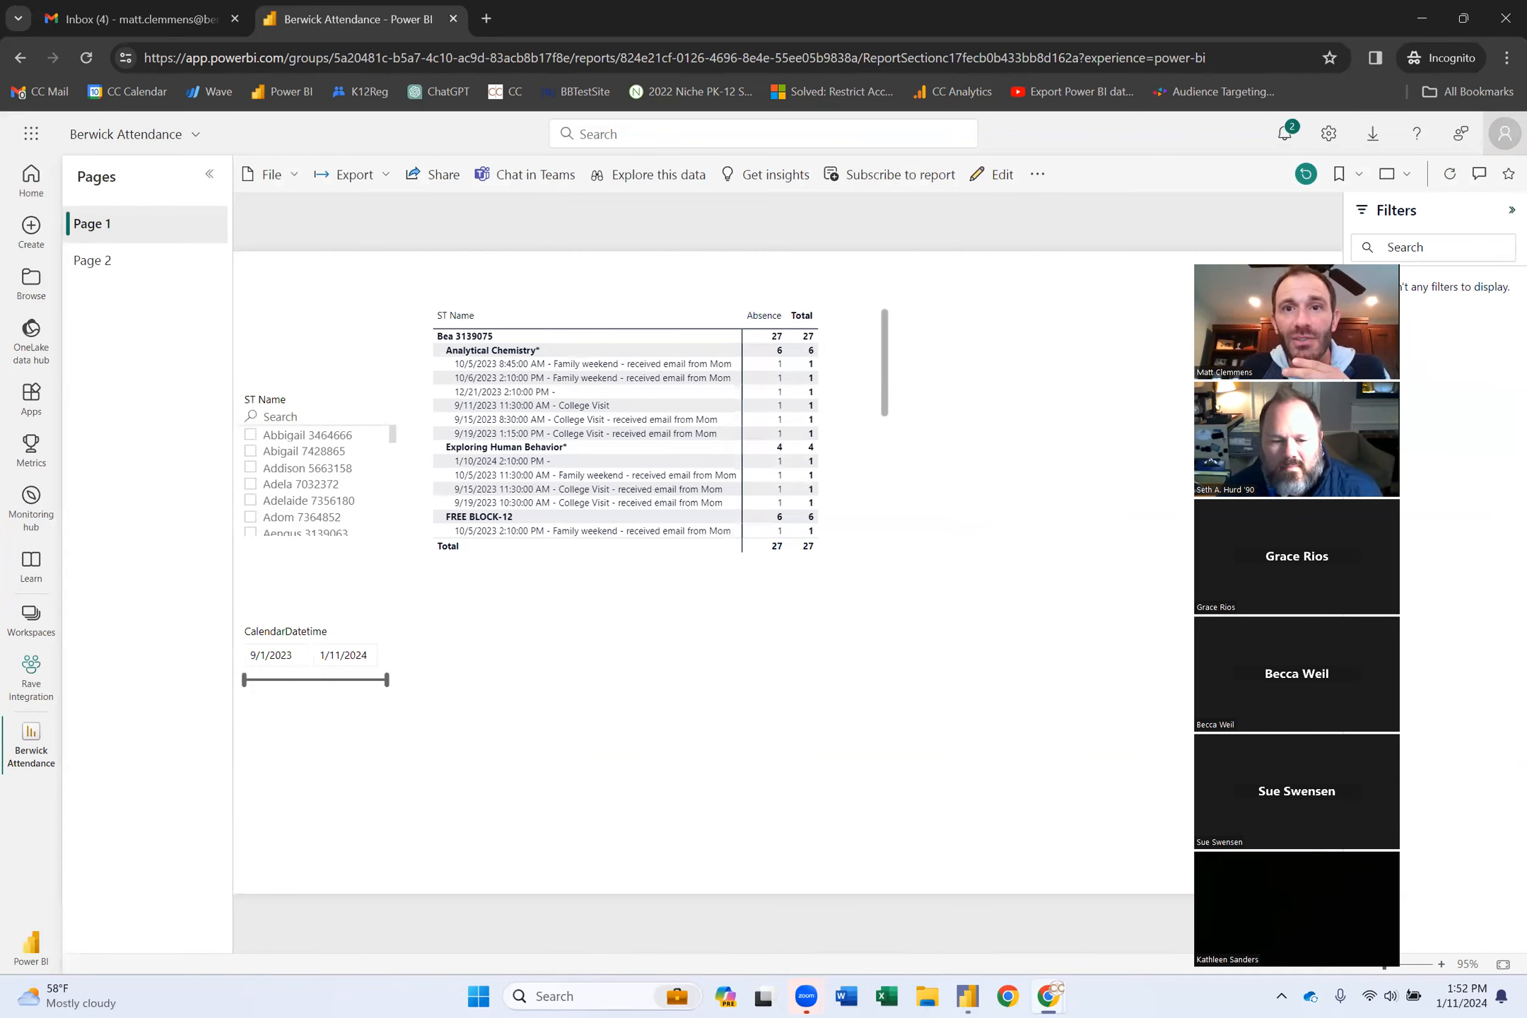
left_click_drag(1425, 275, 1337, 265)
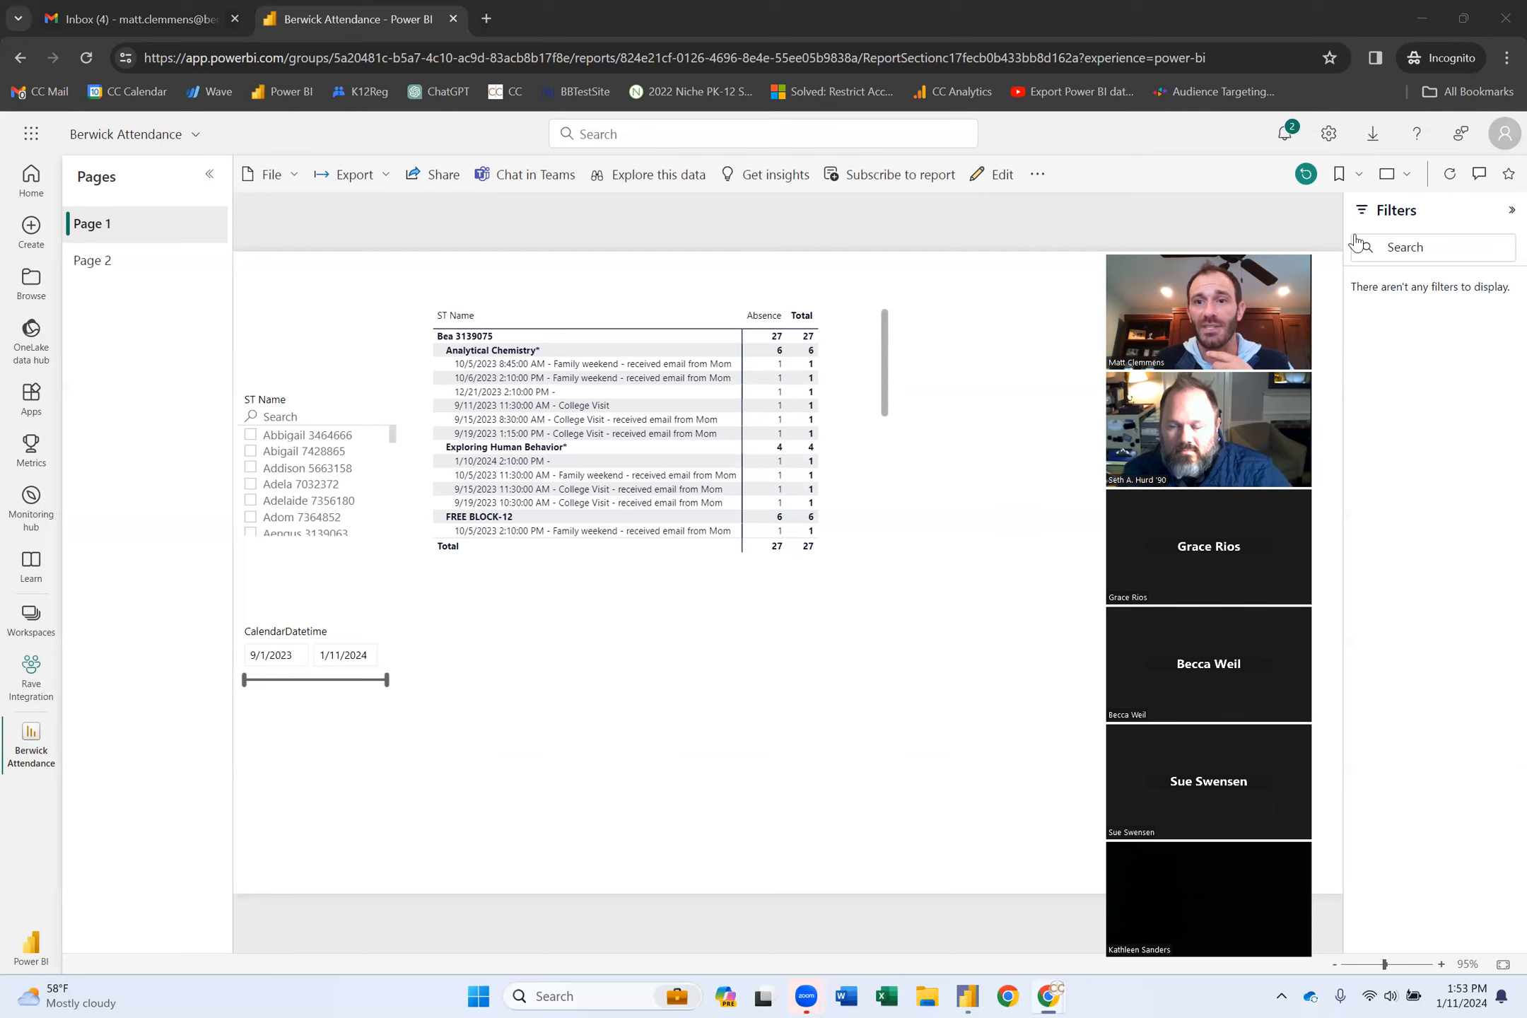
left_click_drag(1231, 248, 1143, 150)
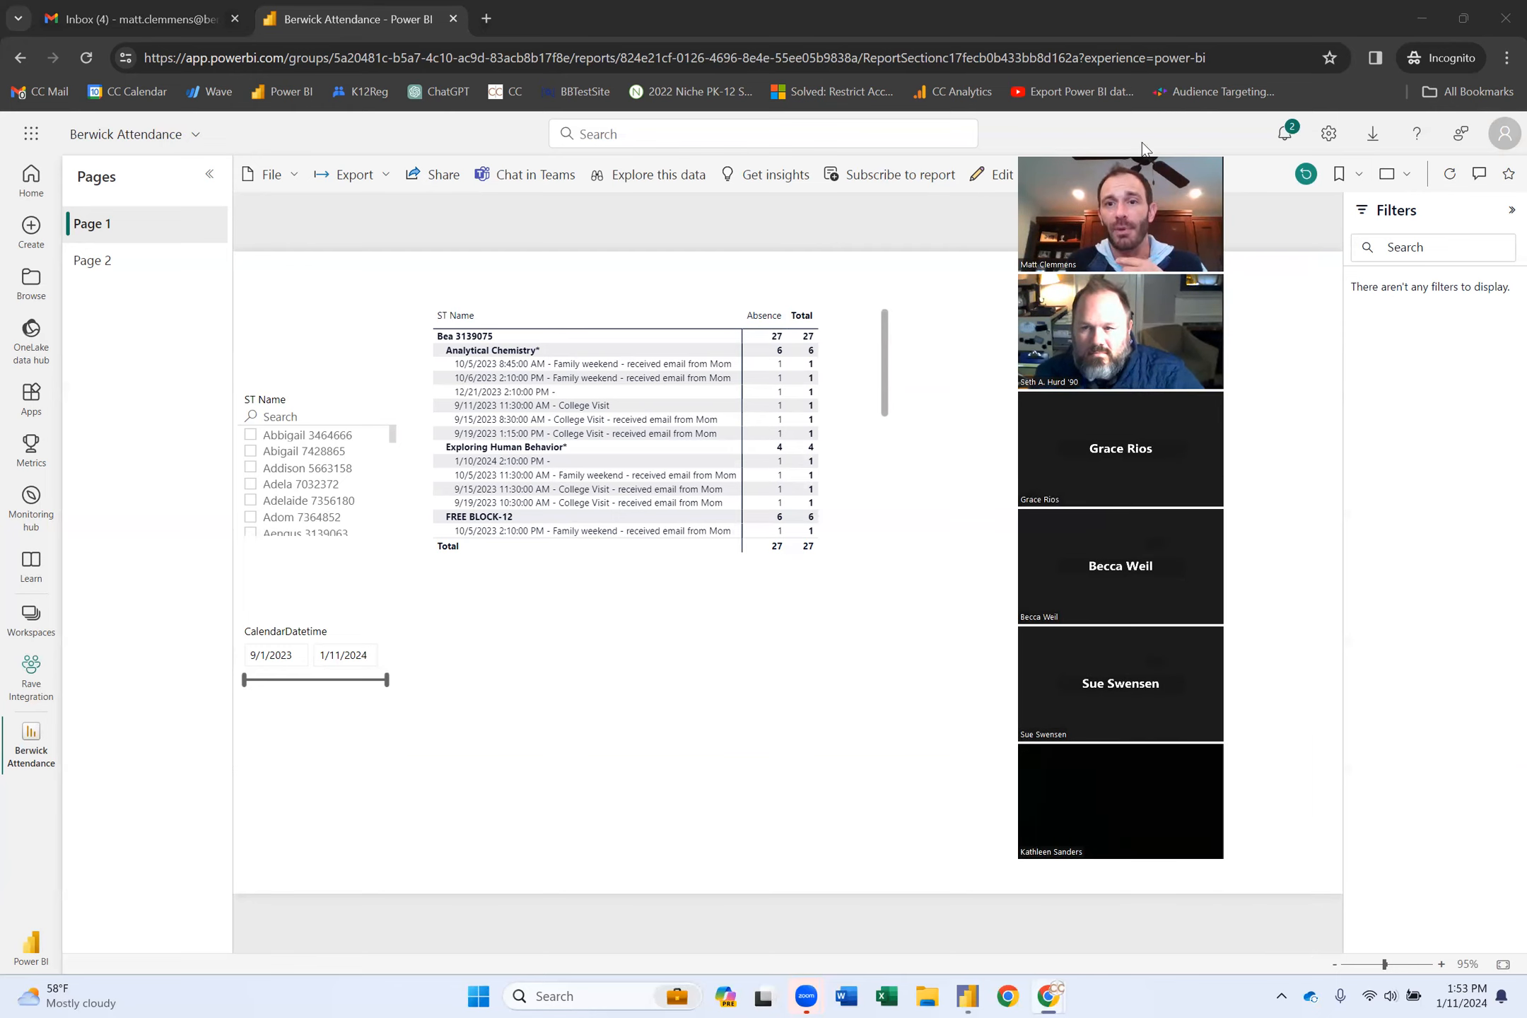